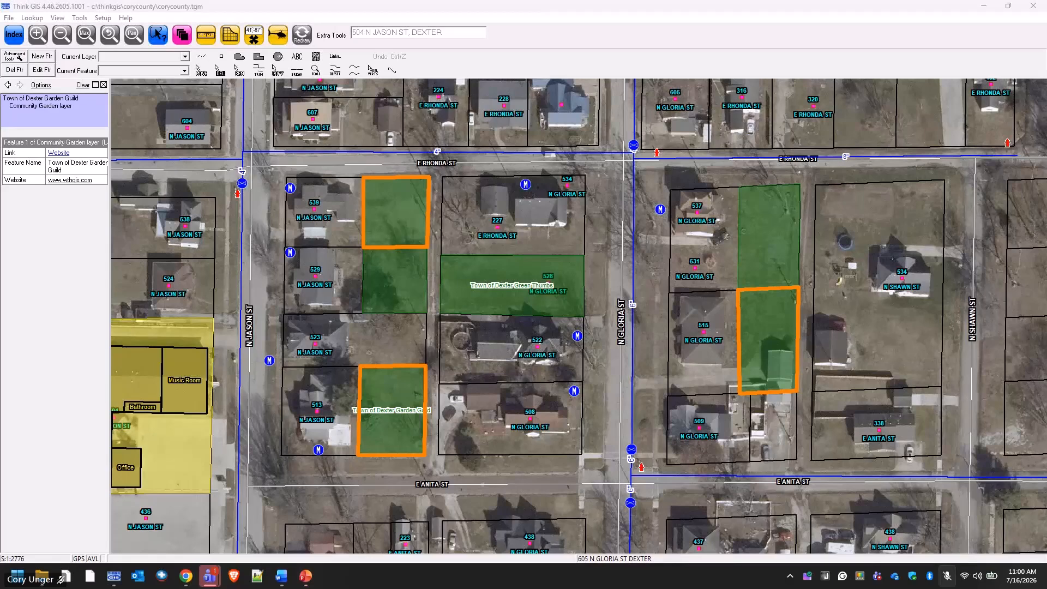
Clear the garden parcel selection with Redraw and open the Layer Settings list.
key(ctrl+shift+m)
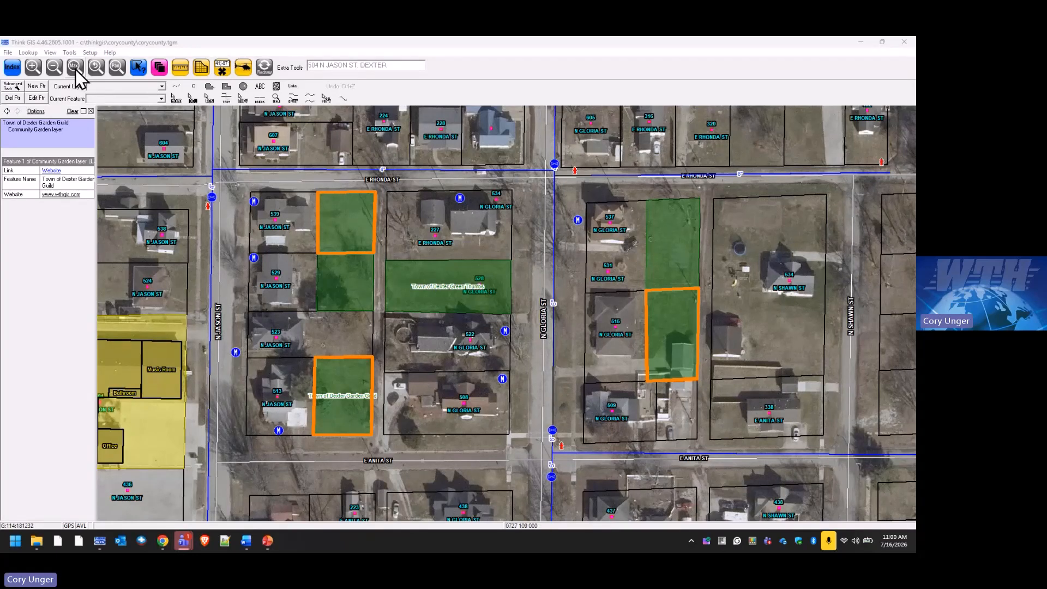
click(270, 74)
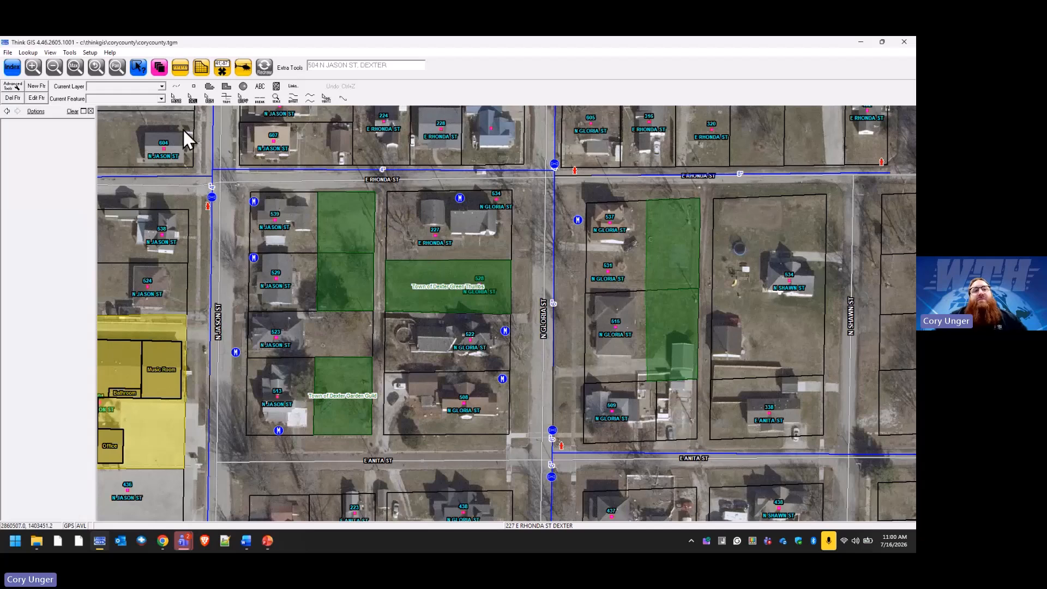
click(162, 70)
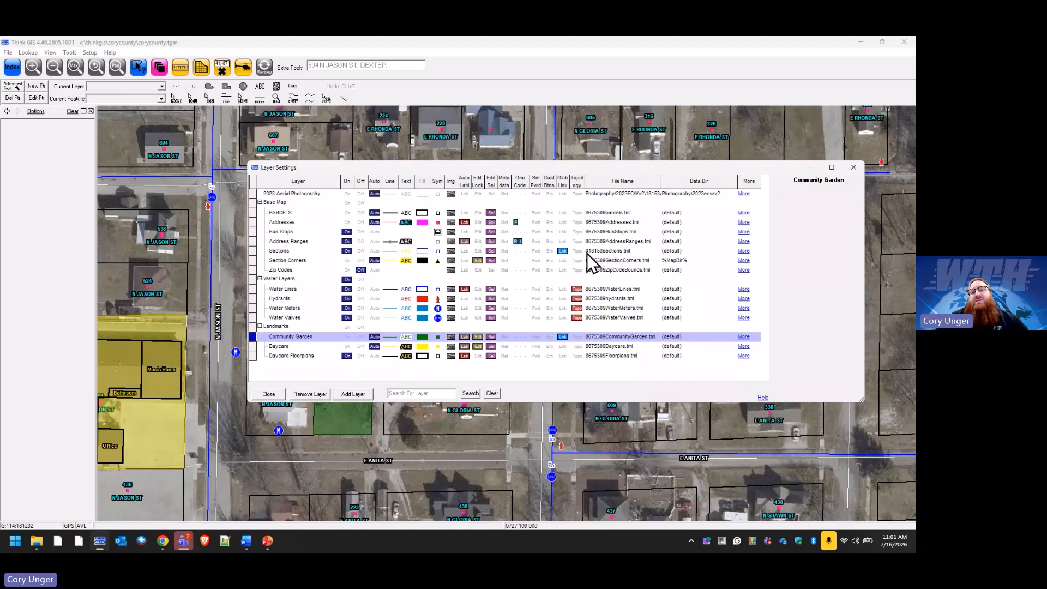
click(358, 396)
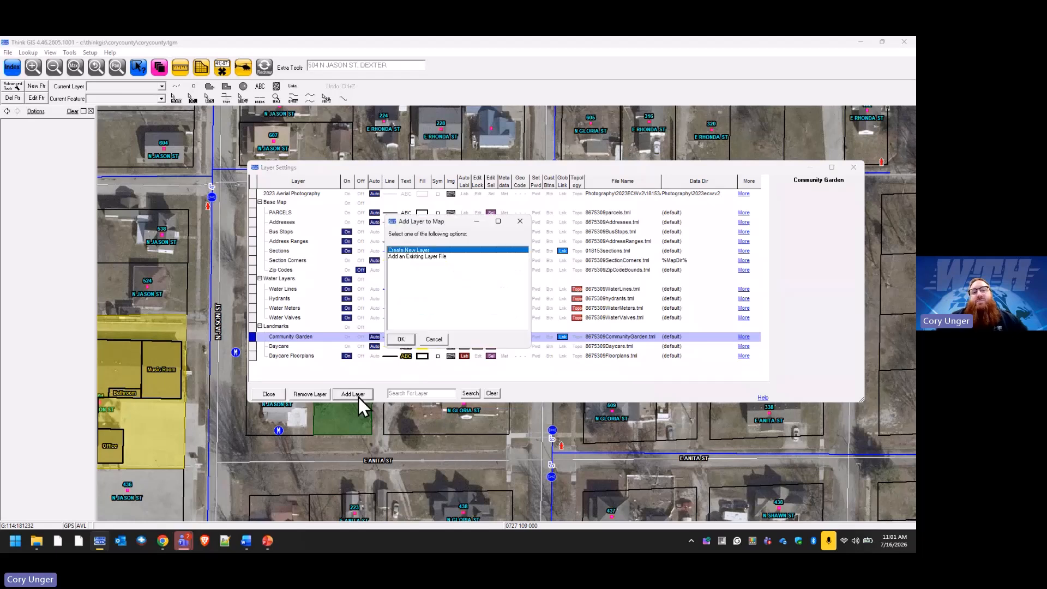
click(420, 257)
click(402, 340)
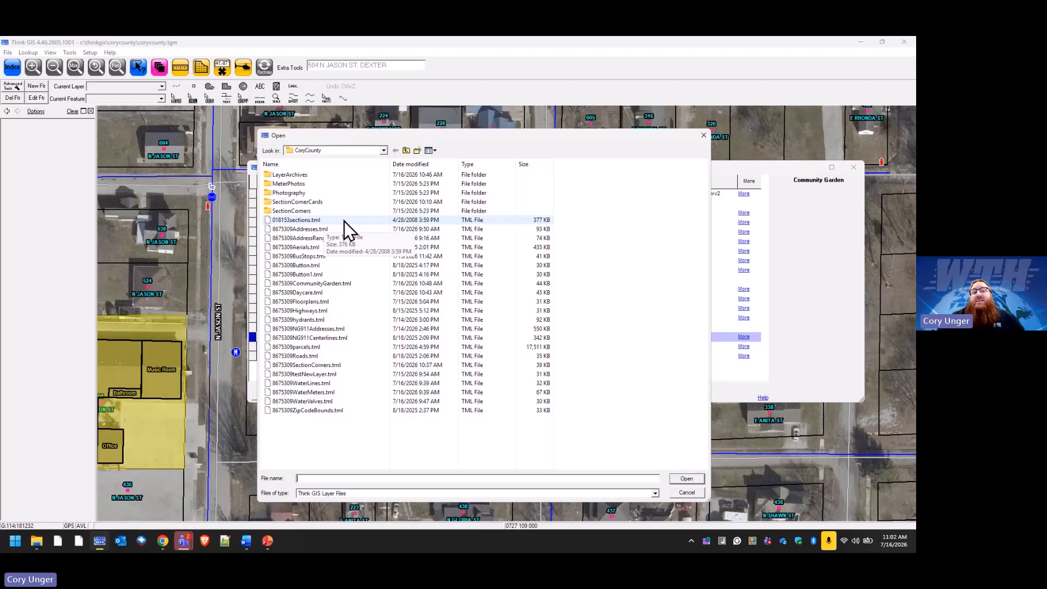
click(703, 136)
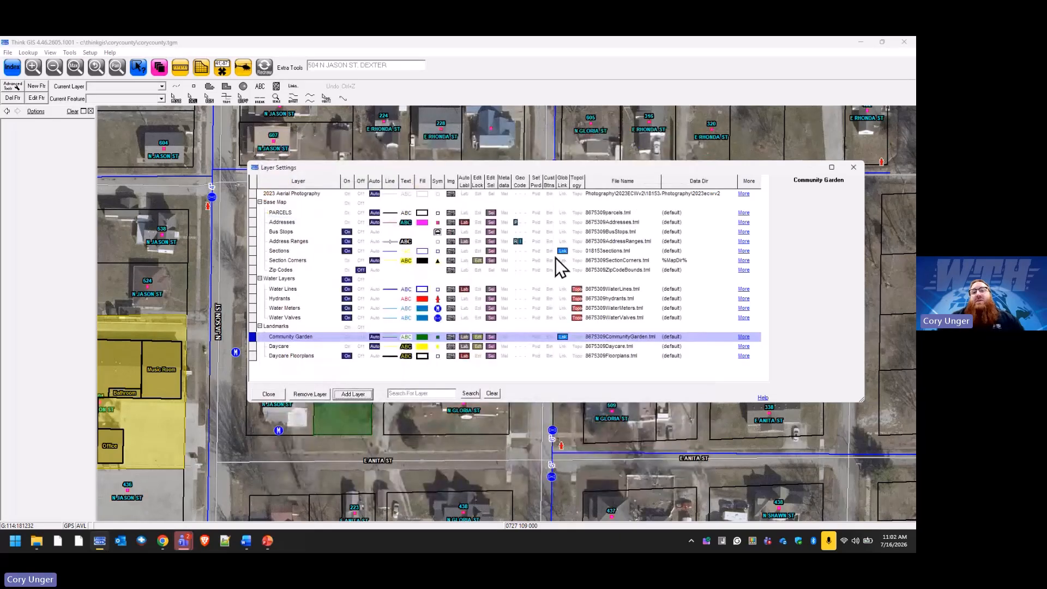
Replace the Sections file prefix 018153 with 8675309, making it 8675309sections.tml.
click(610, 251)
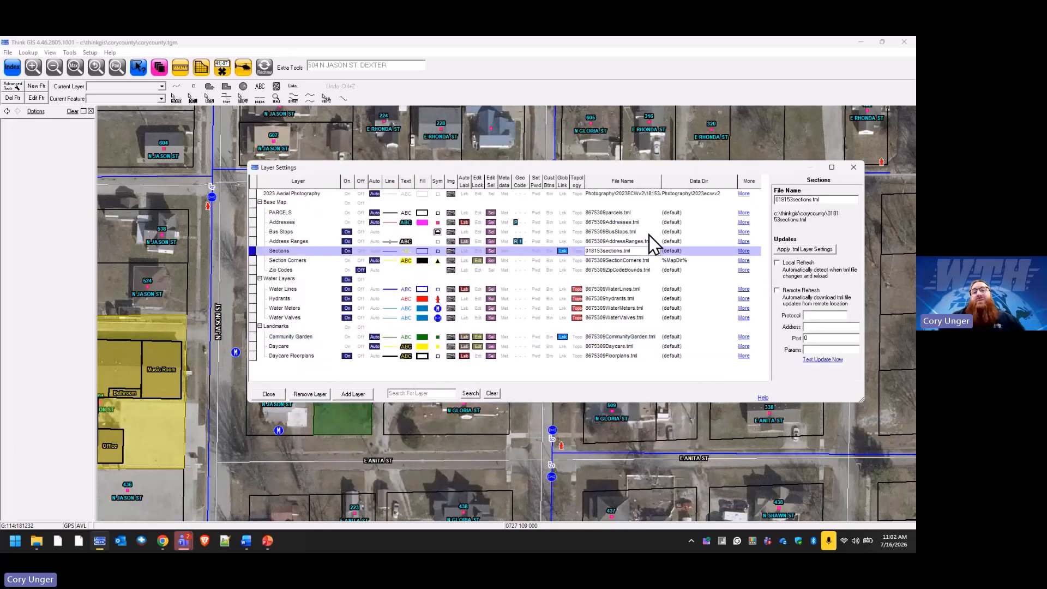
click(791, 200)
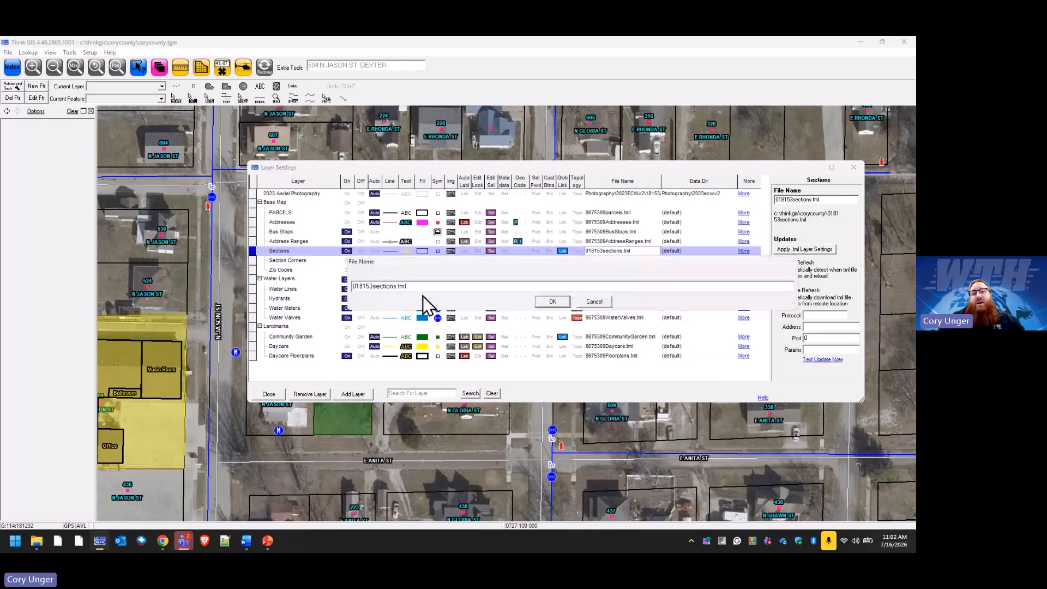
drag(372, 287, 313, 290)
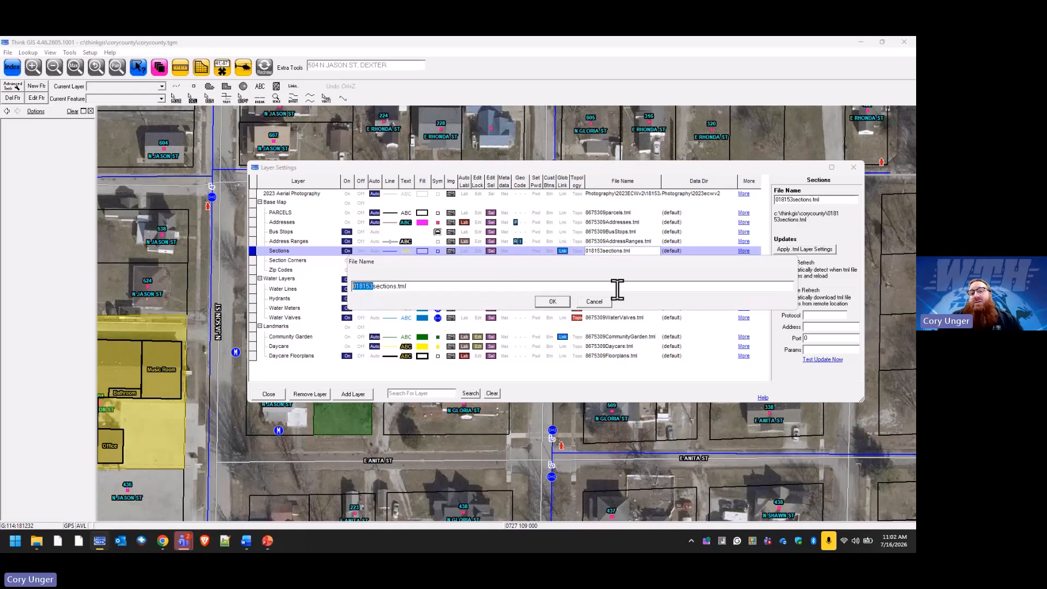
click(597, 303)
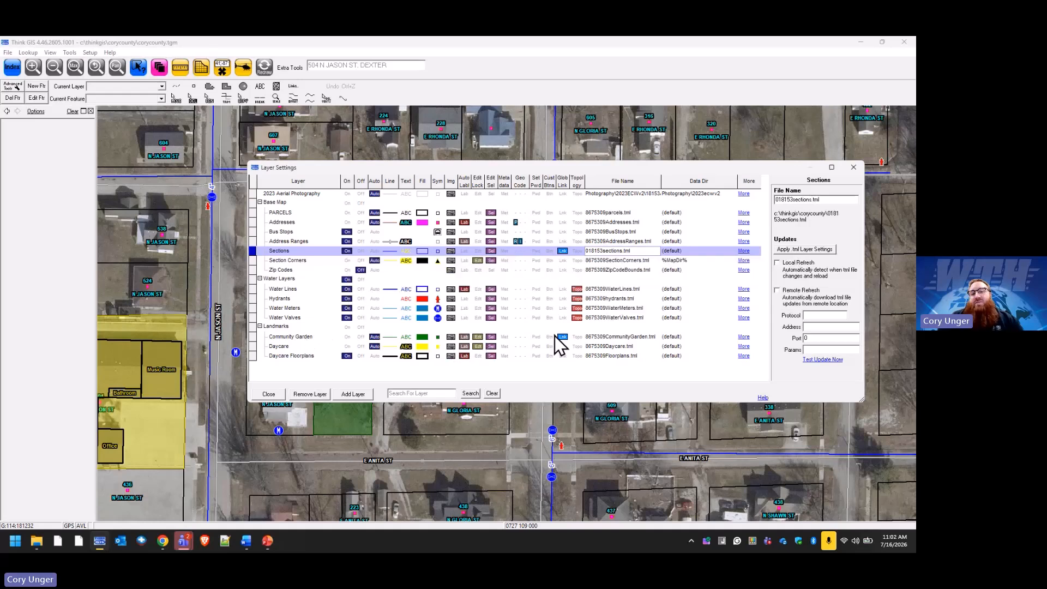
click(619, 337)
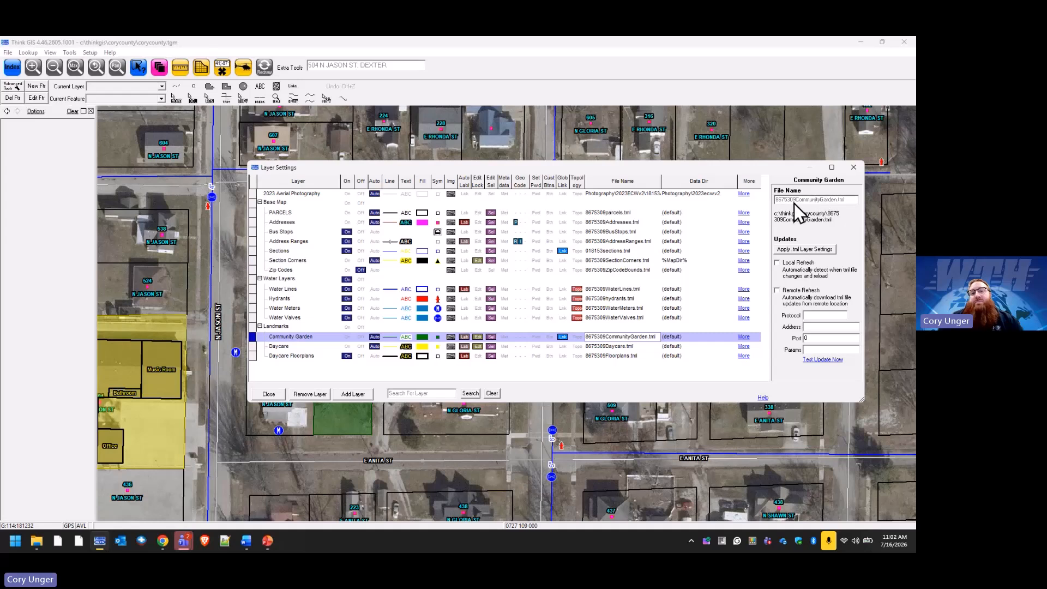
click(604, 250)
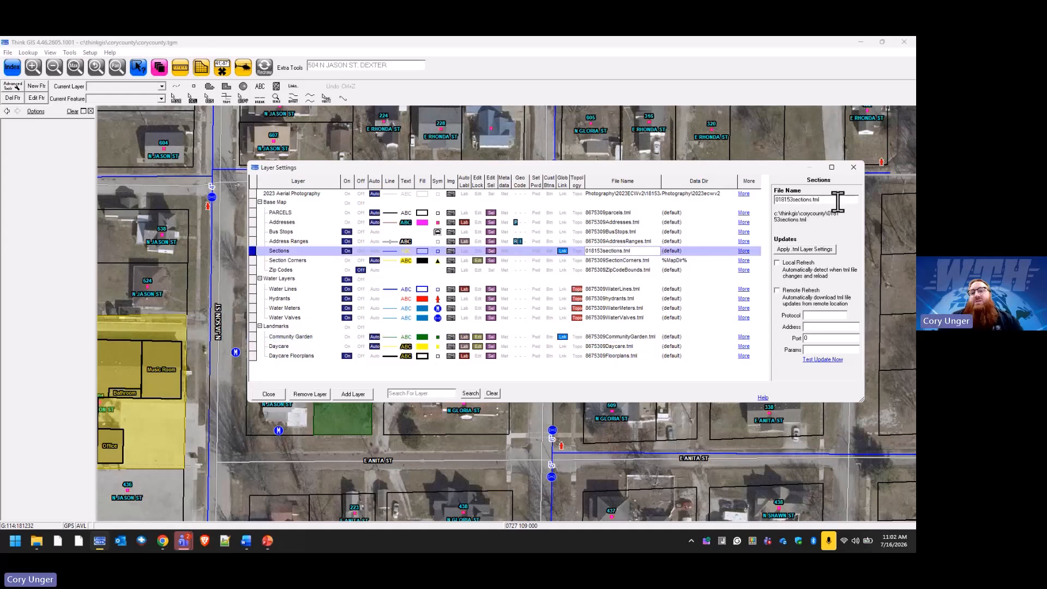
double_click(813, 200)
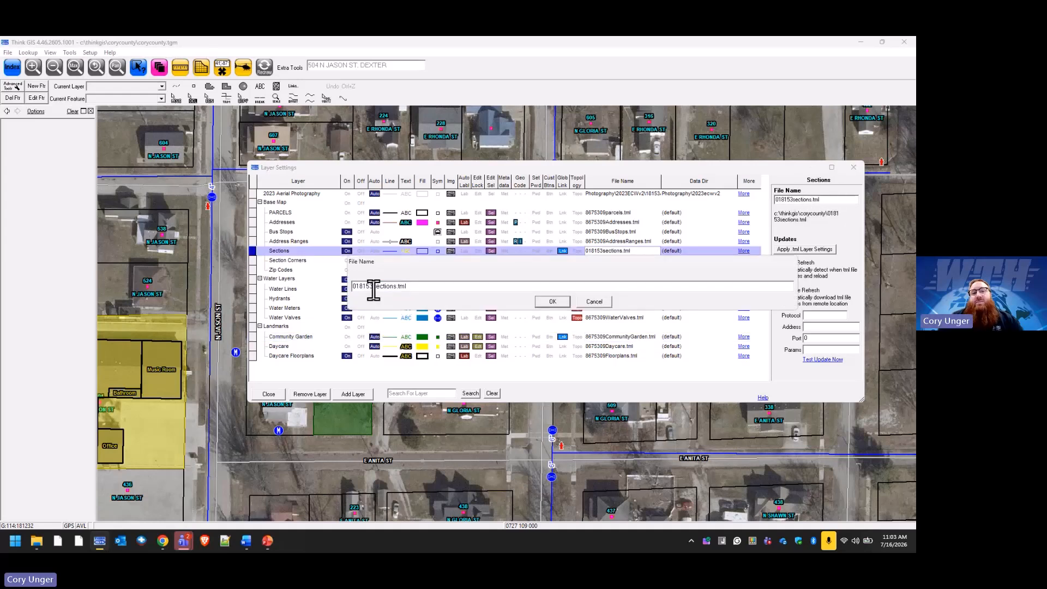
drag(373, 287, 333, 290)
text(8)
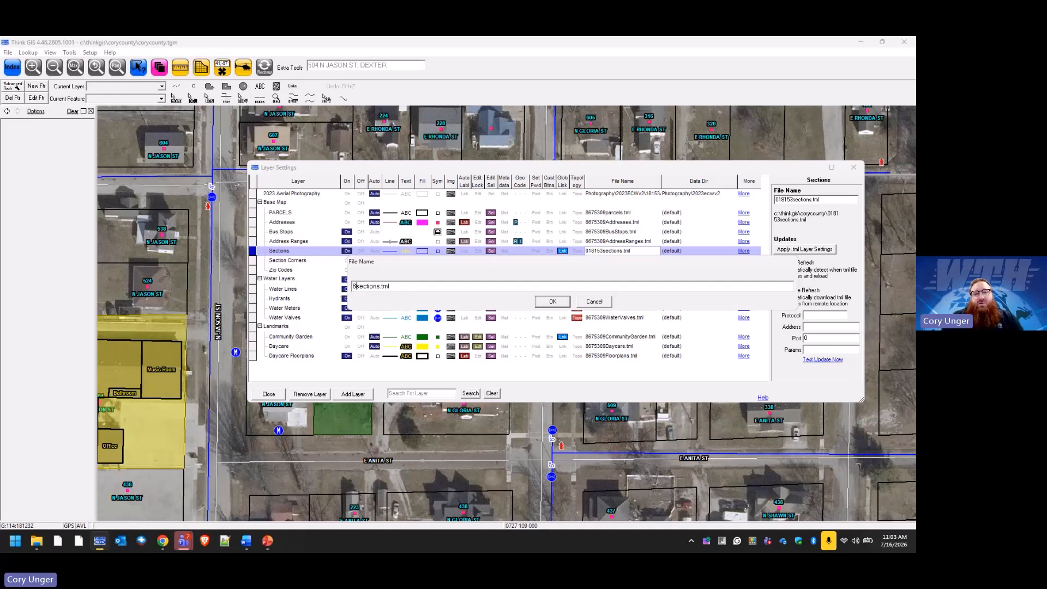
text(675309)
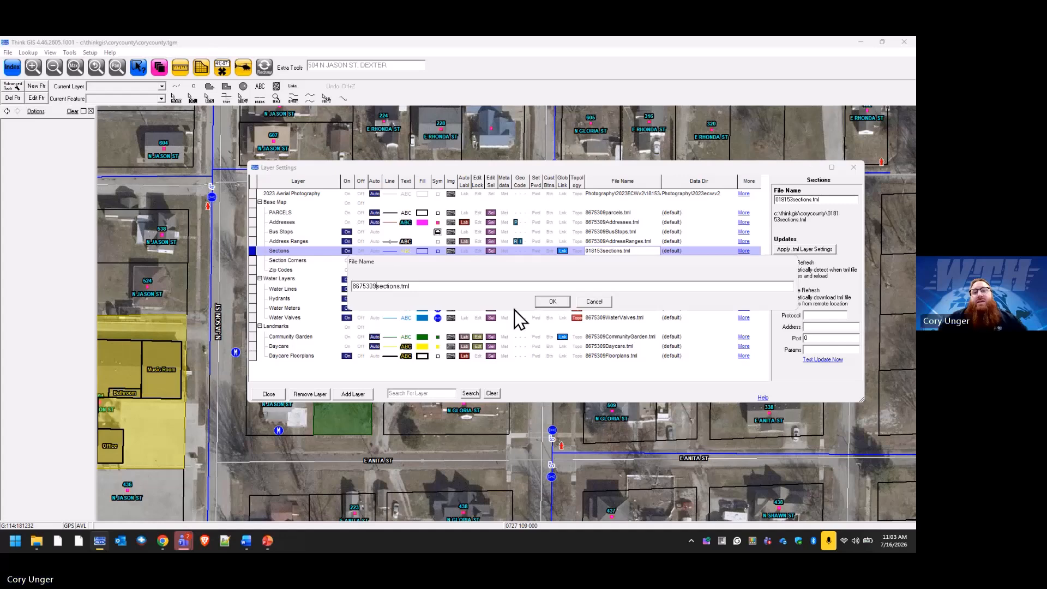
click(552, 303)
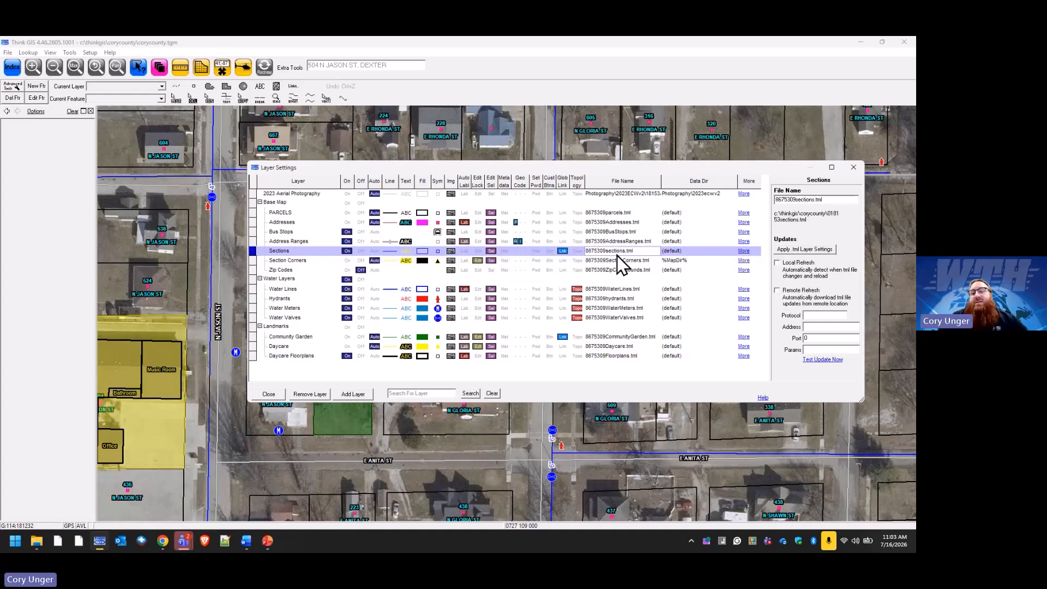
click(364, 395)
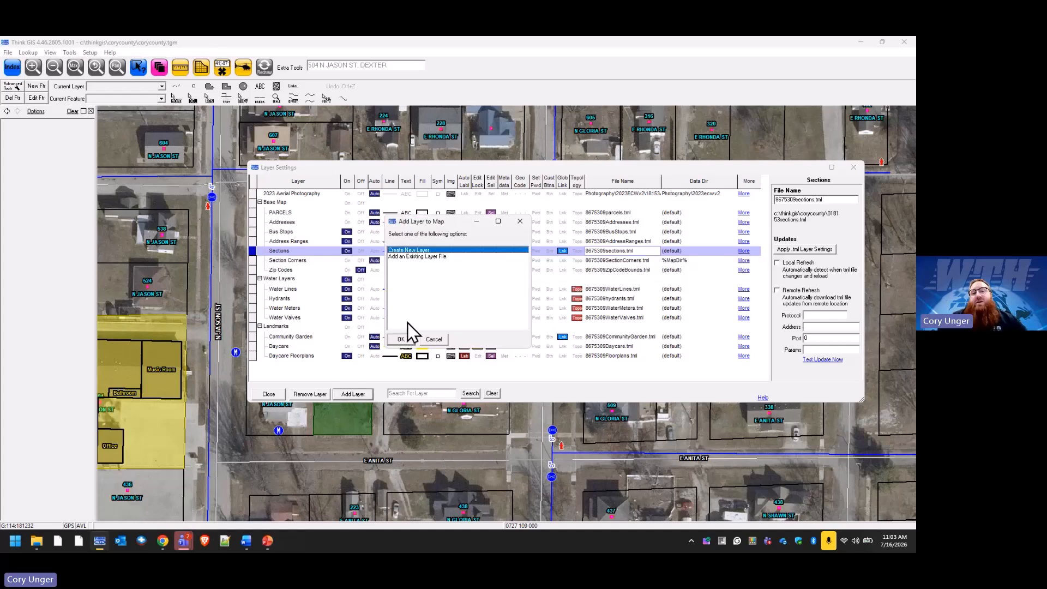
Create a basic-template layer named Testing stored as 8675309Testing.tml, then close Layer Settings.
click(420, 258)
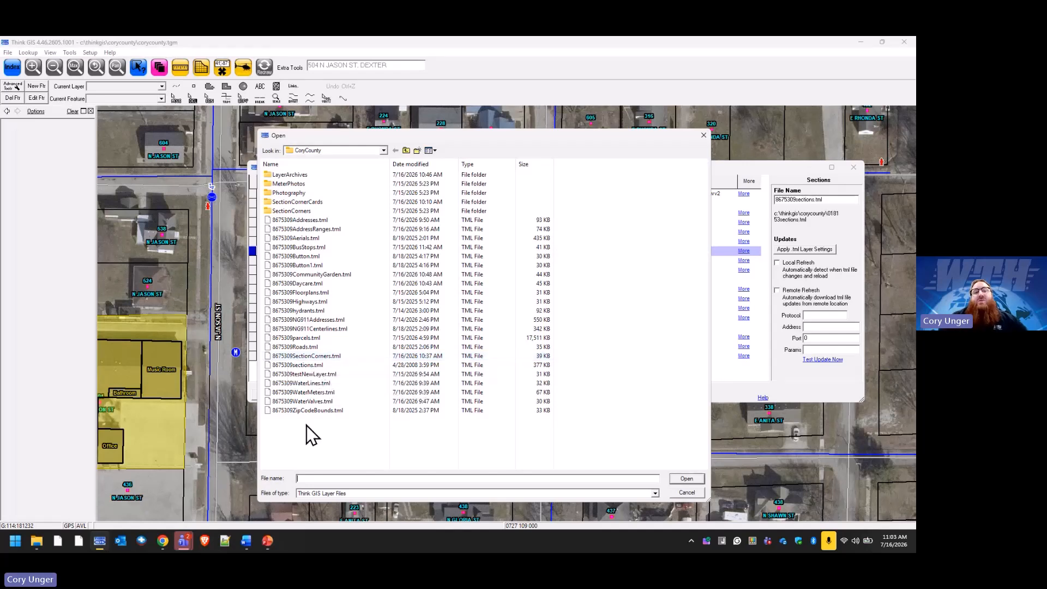
click(687, 493)
click(360, 393)
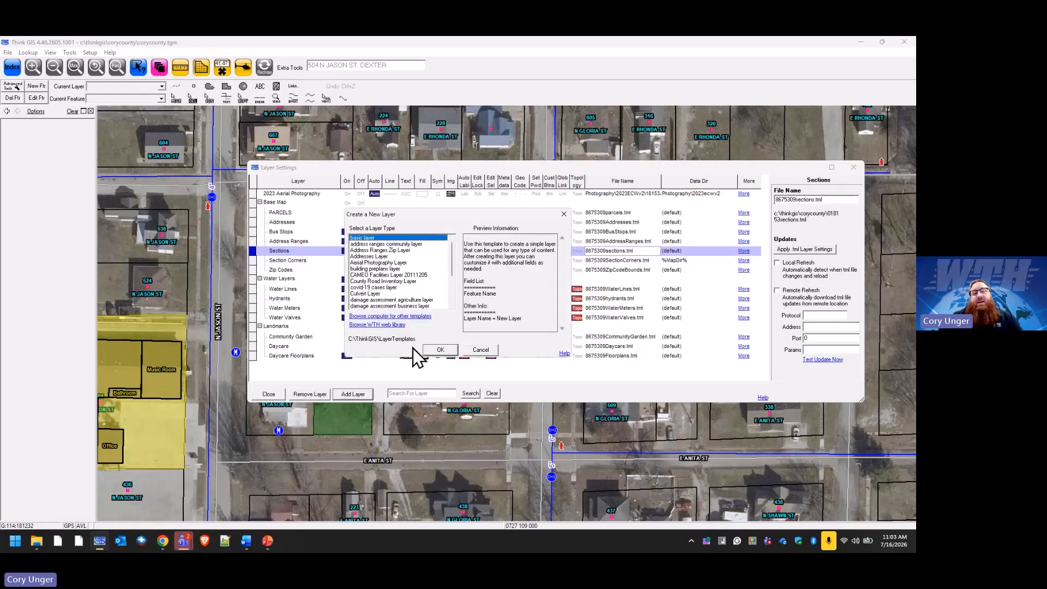
click(440, 350)
text(Testing)
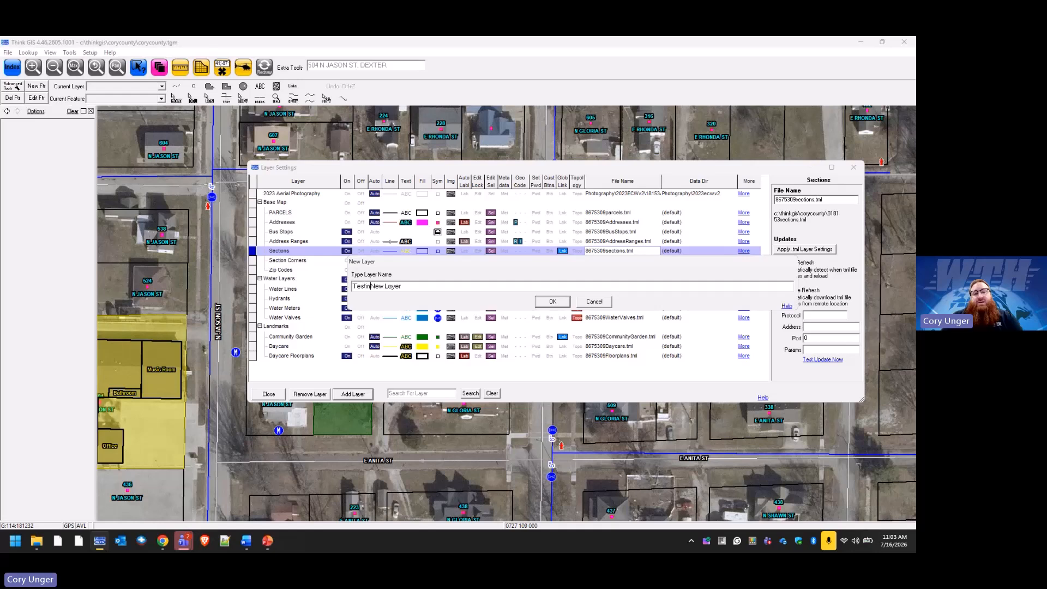
key(Delete)
key(Delete)
key(Delete)
key(Delete)
key(Delete)
key(Delete)
key(Delete)
key(Delete)
key(Delete)
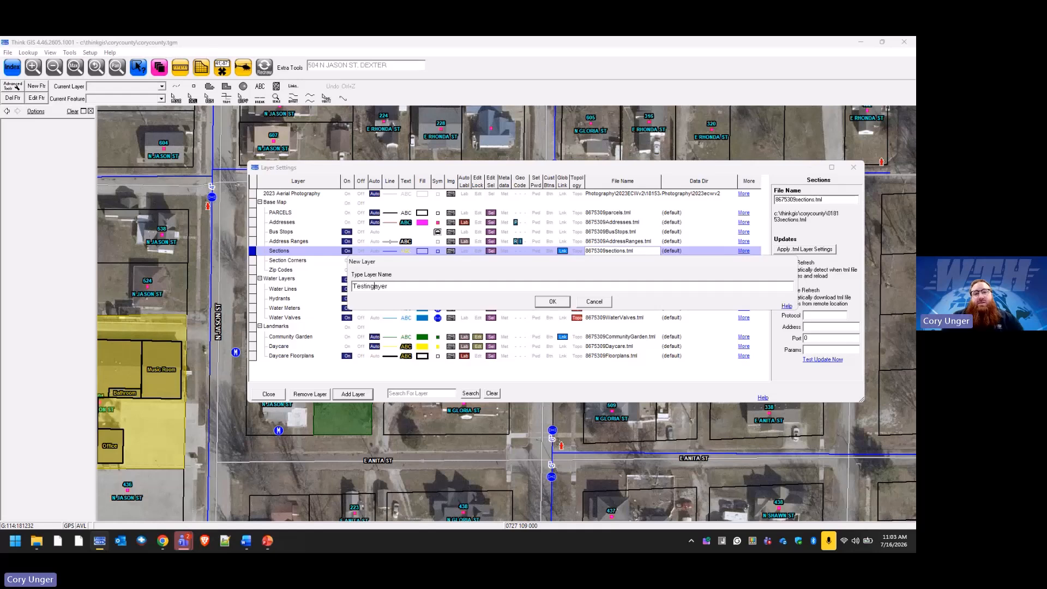
click(549, 302)
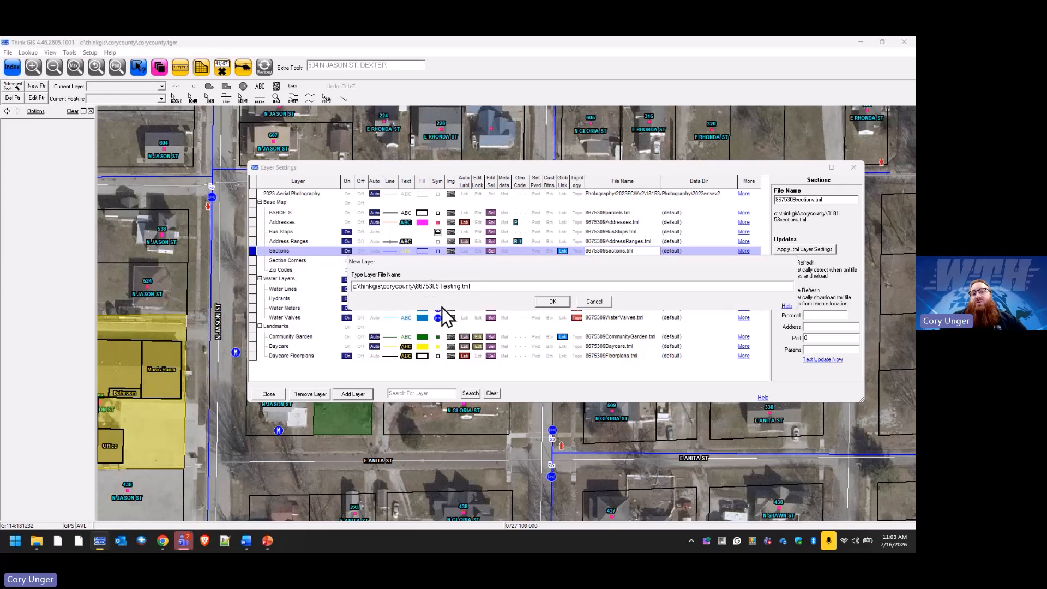
click(557, 304)
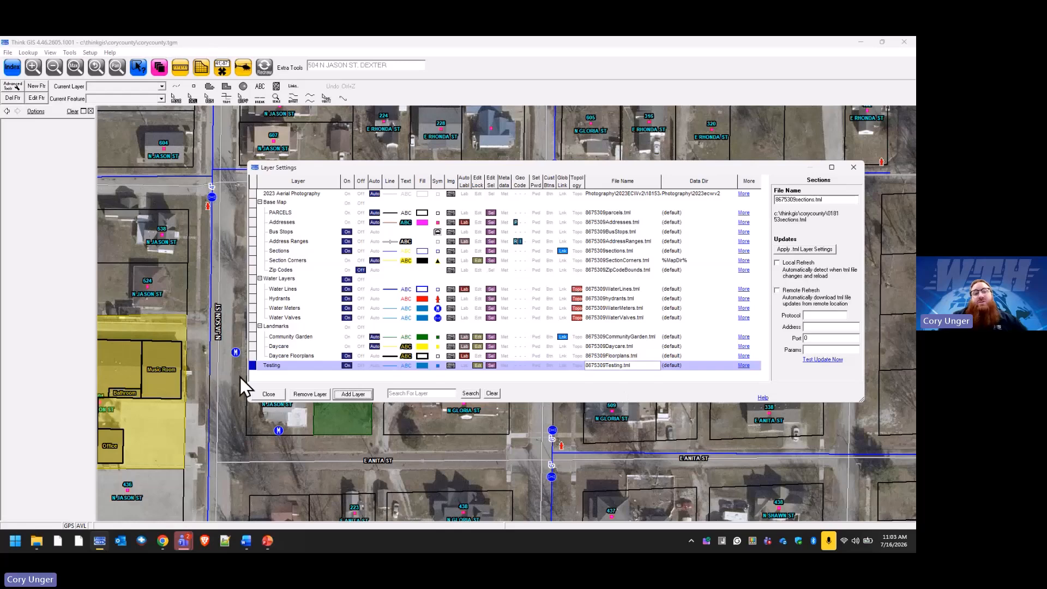
click(270, 393)
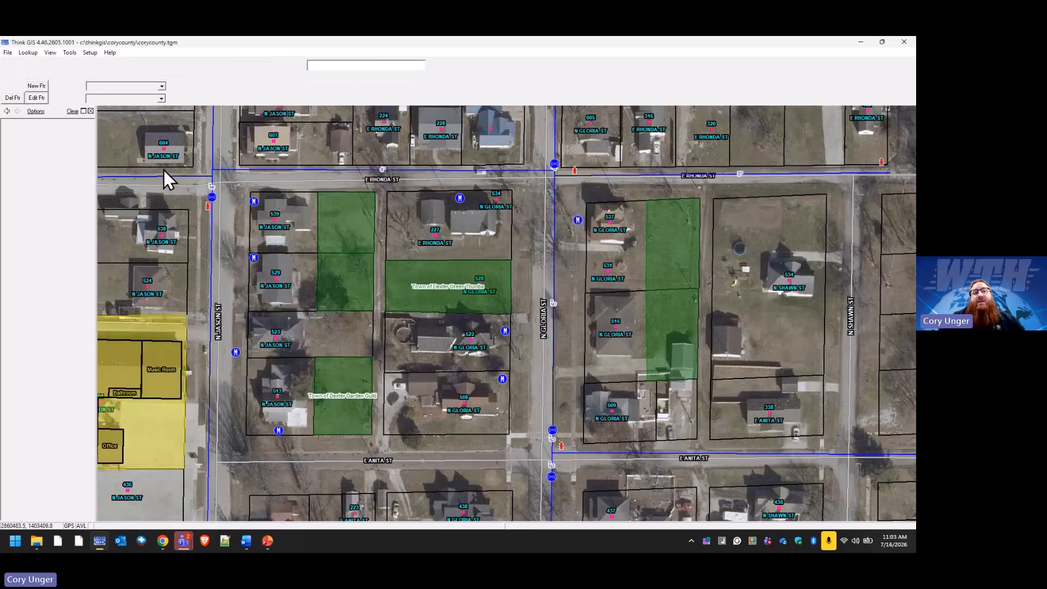
click(92, 53)
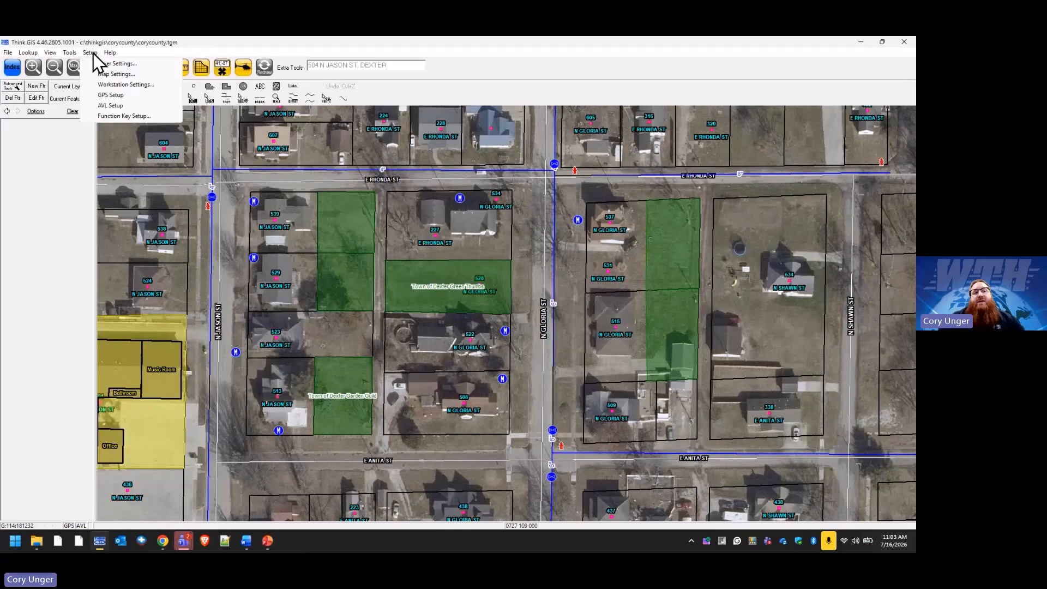
click(116, 74)
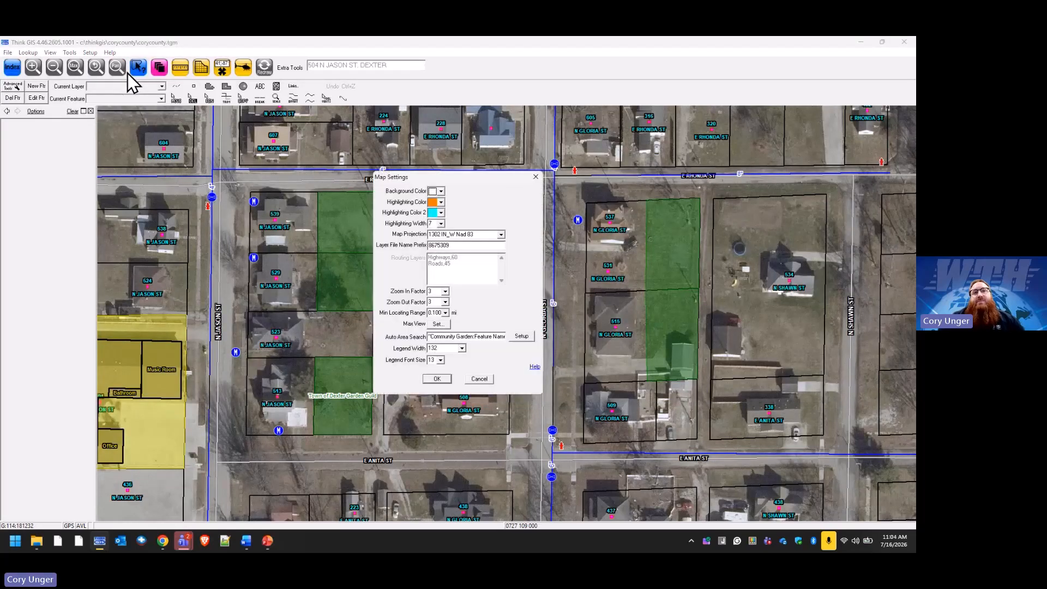
right_click(484, 245)
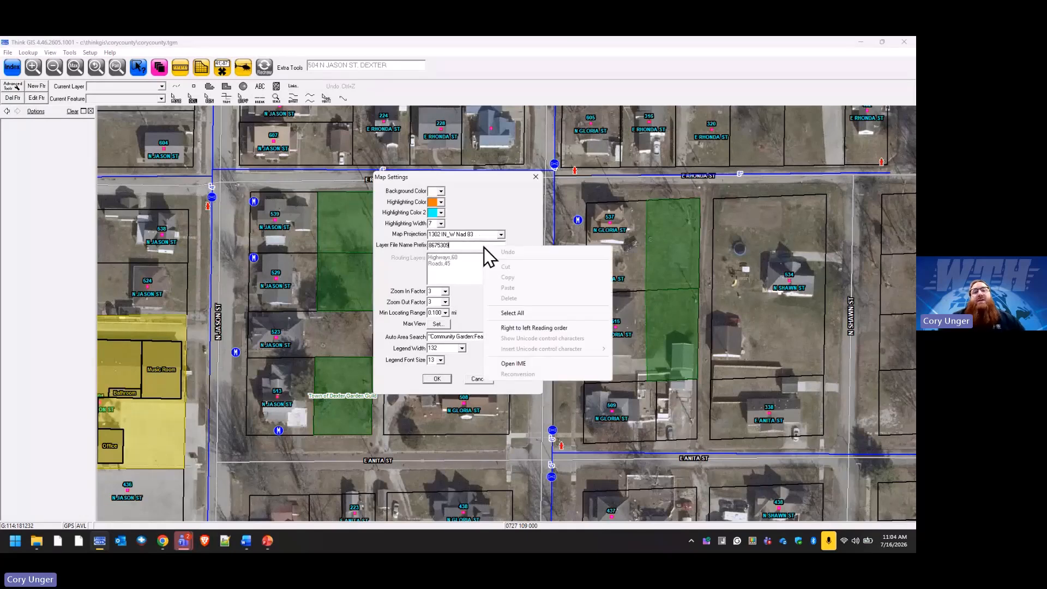
click(519, 202)
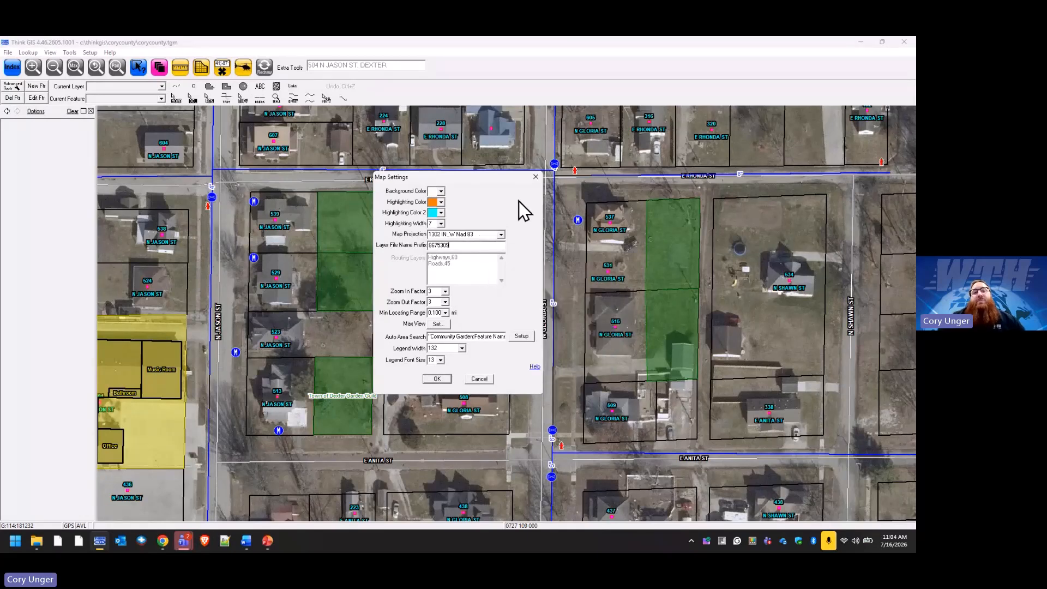
click(536, 177)
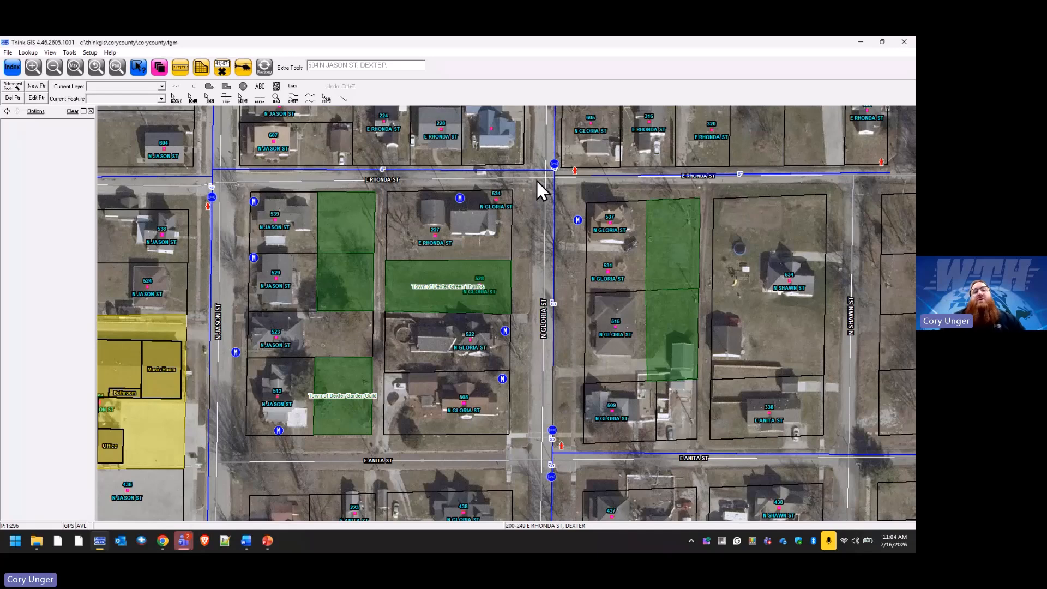
Open Layer Settings and start adding an existing layer file, then cancel the file chooser.
click(159, 66)
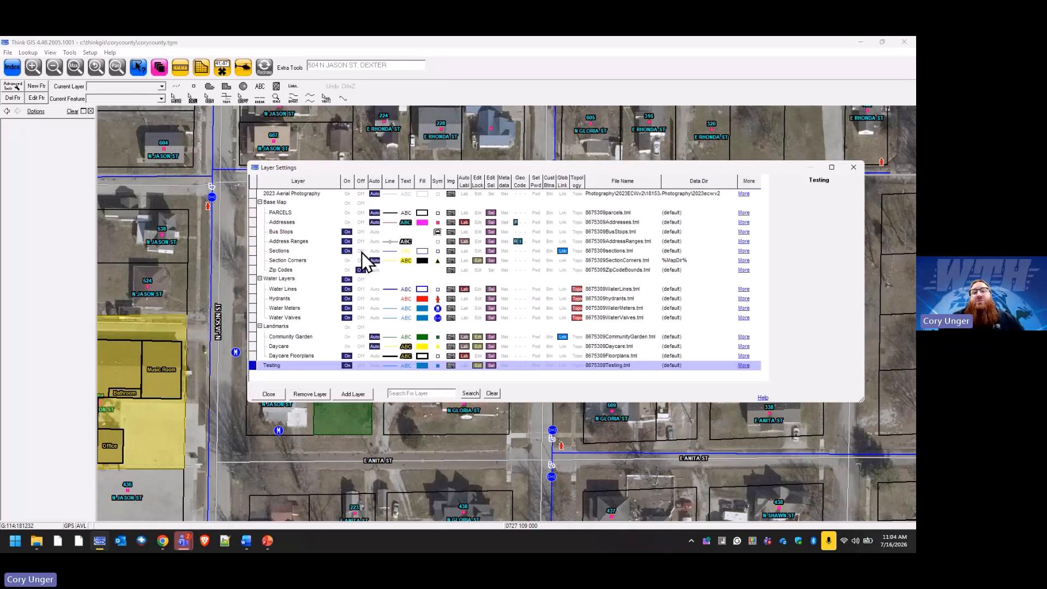
click(353, 394)
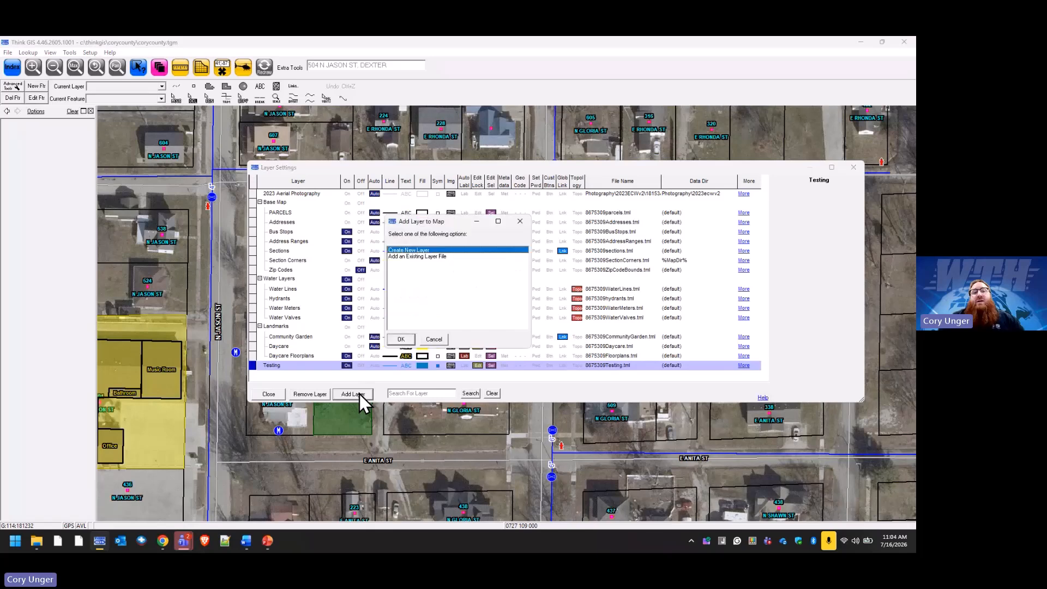
click(427, 257)
click(401, 339)
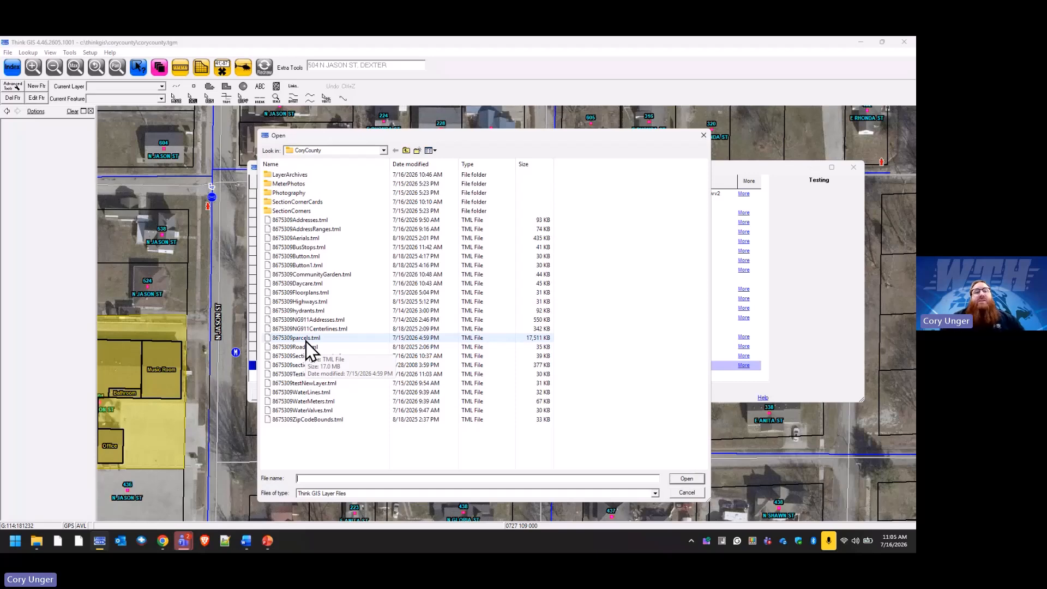
click(704, 135)
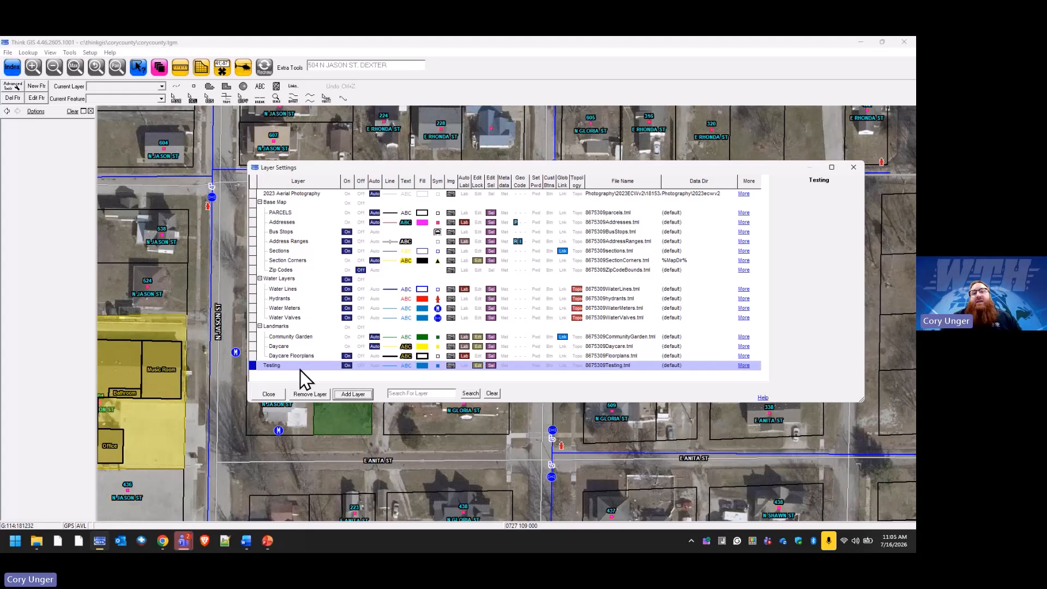
Rename the Water Valves layer to Valves.
click(293, 318)
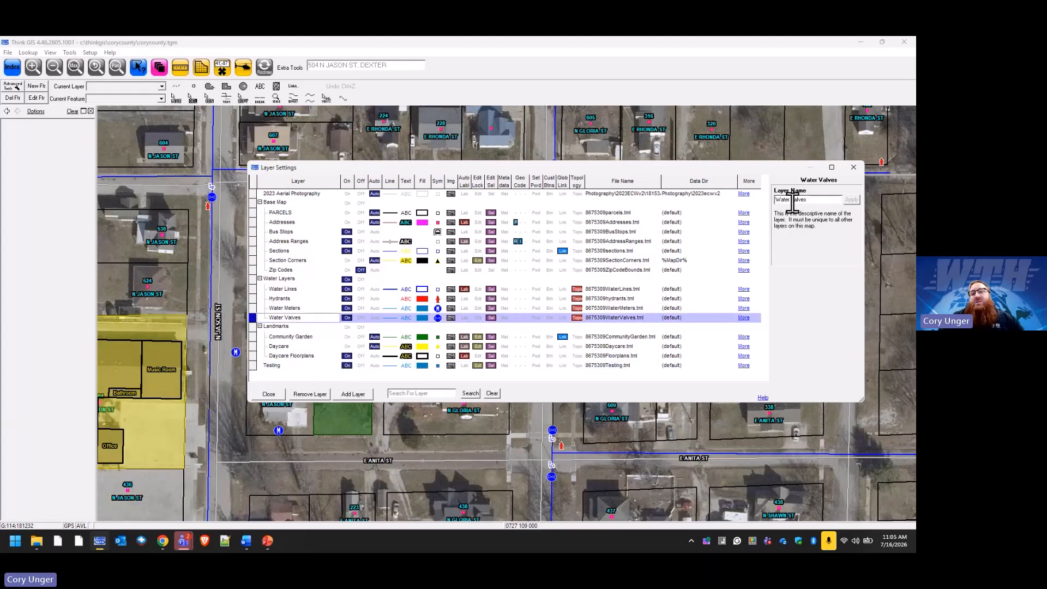
drag(794, 201, 774, 201)
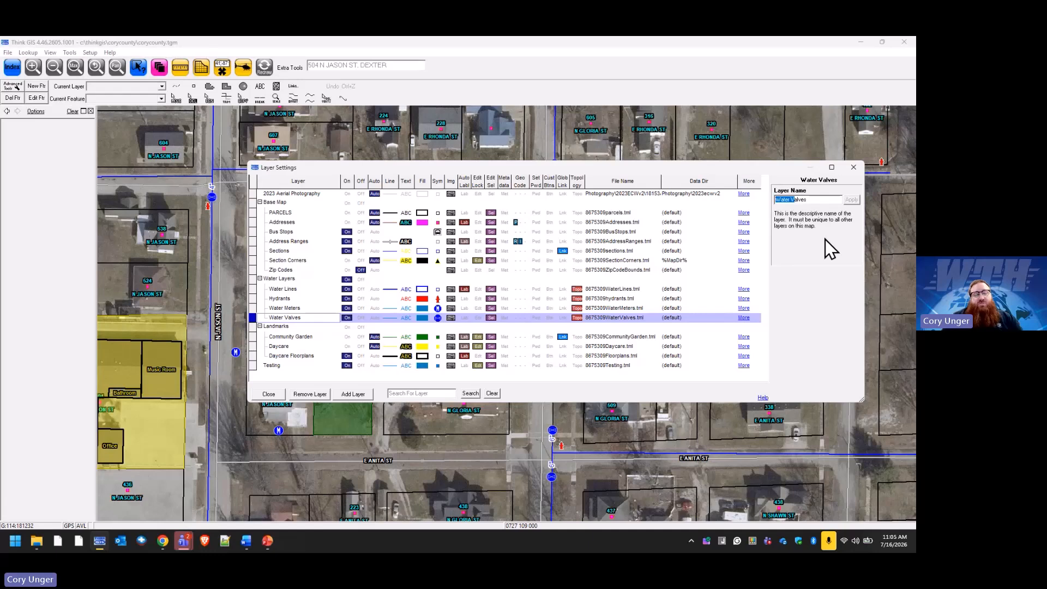
text(V)
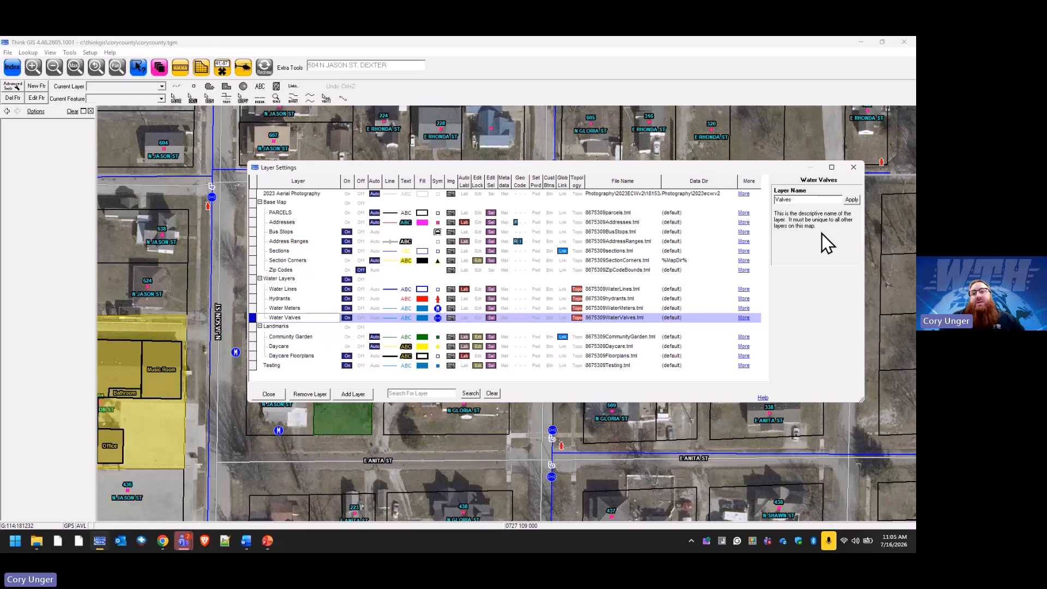
click(851, 200)
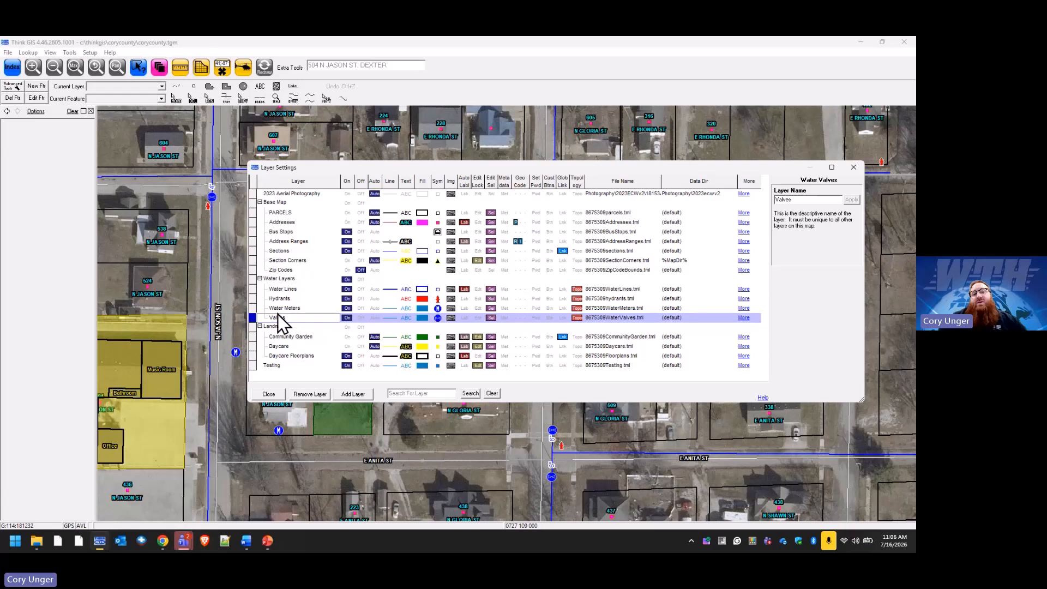
Rename the Water Lines layer to Lines.
click(284, 290)
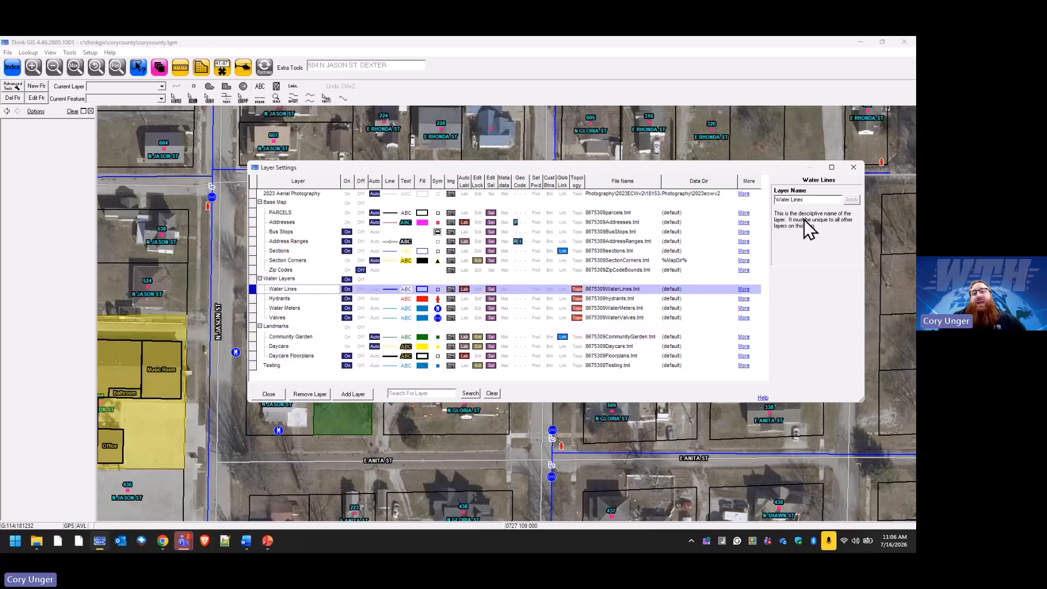
double_click(783, 199)
key(BackSpace)
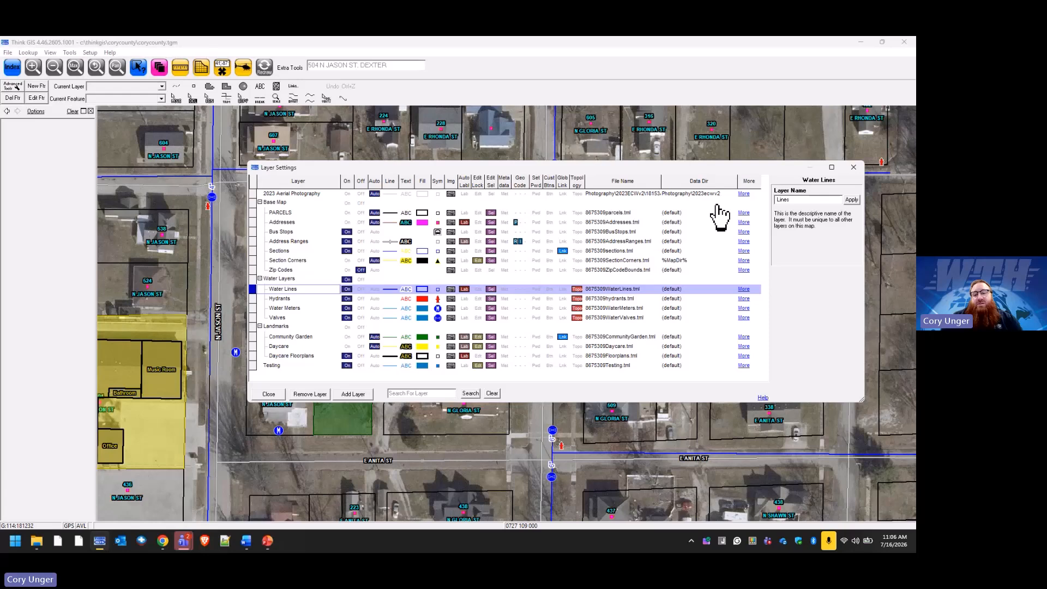
key(Return)
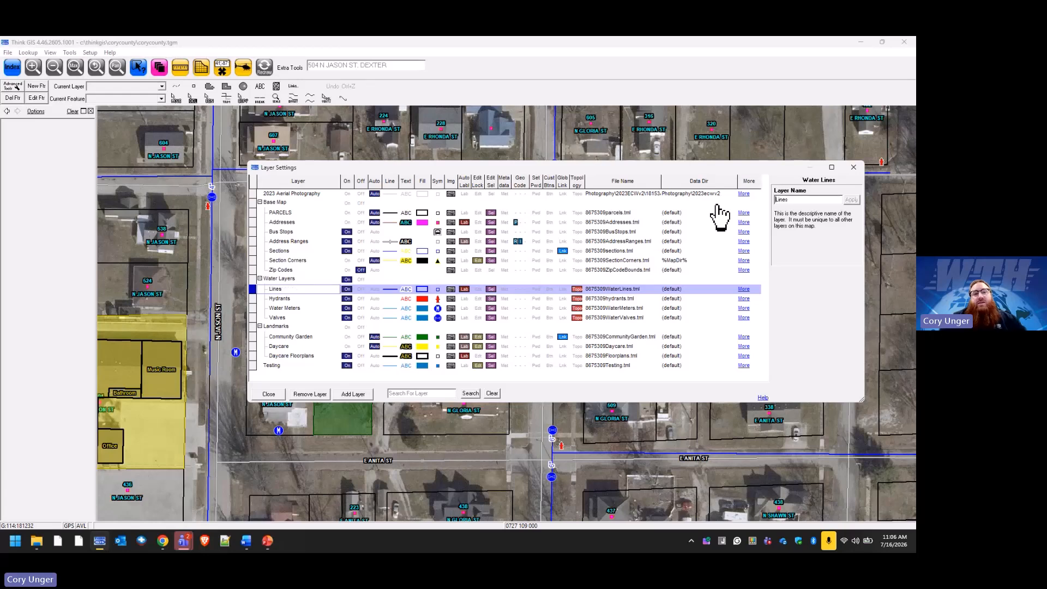
Rename the Water Meters layer to Meters.
click(292, 308)
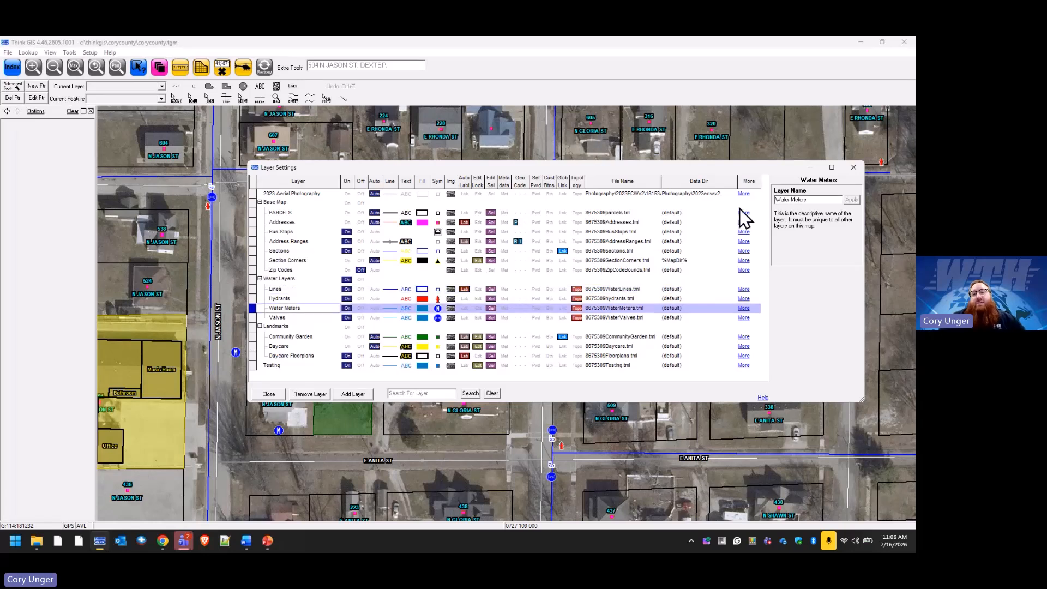
double_click(785, 200)
key(Delete)
key(Return)
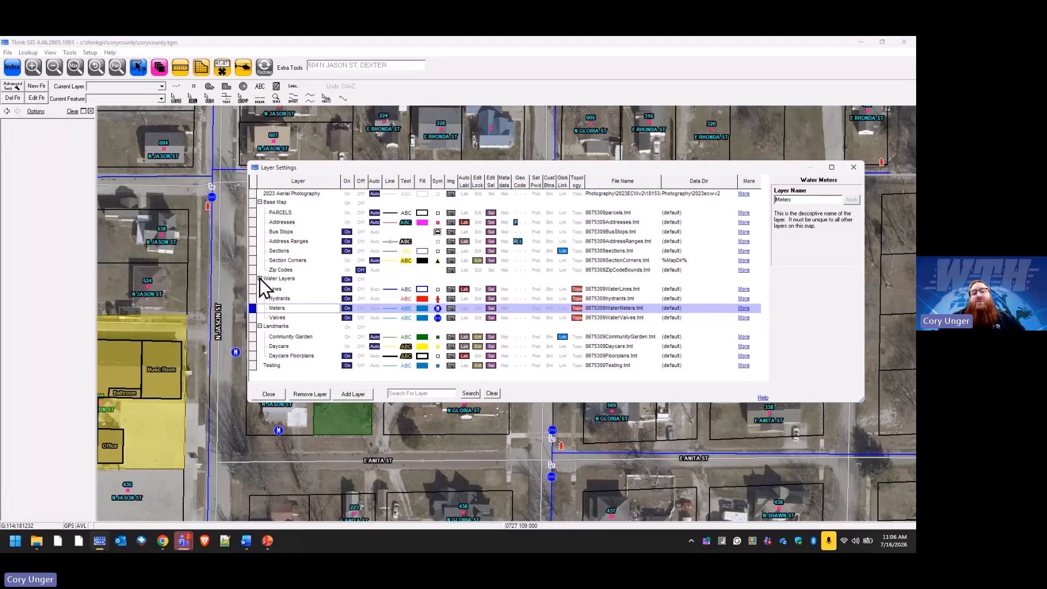
Remove the Lines and Meters layers from the map, keeping their layer files.
click(275, 289)
click(304, 391)
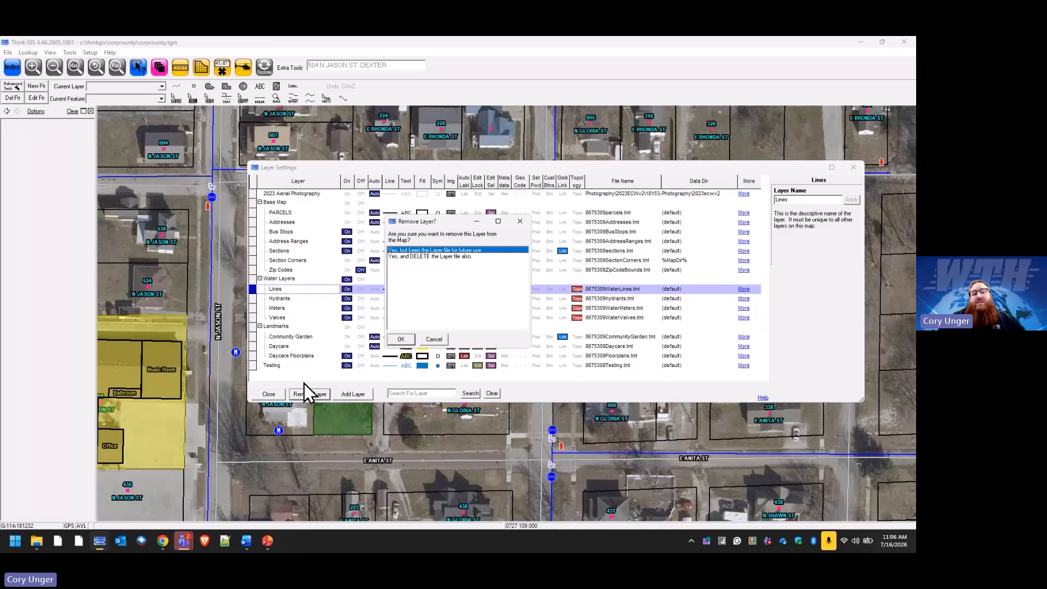
click(402, 339)
click(278, 299)
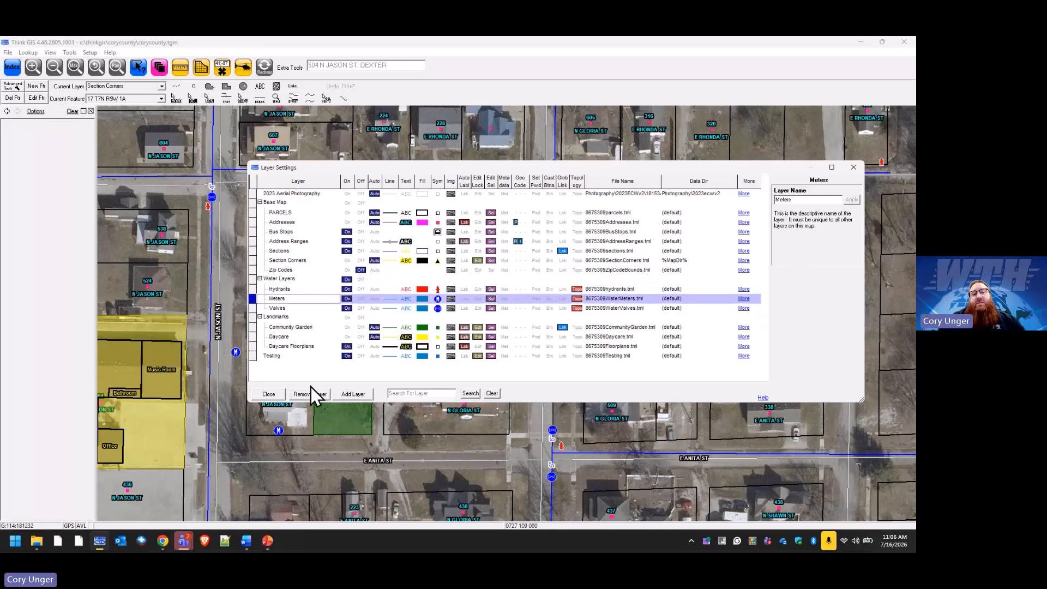
click(310, 394)
click(401, 339)
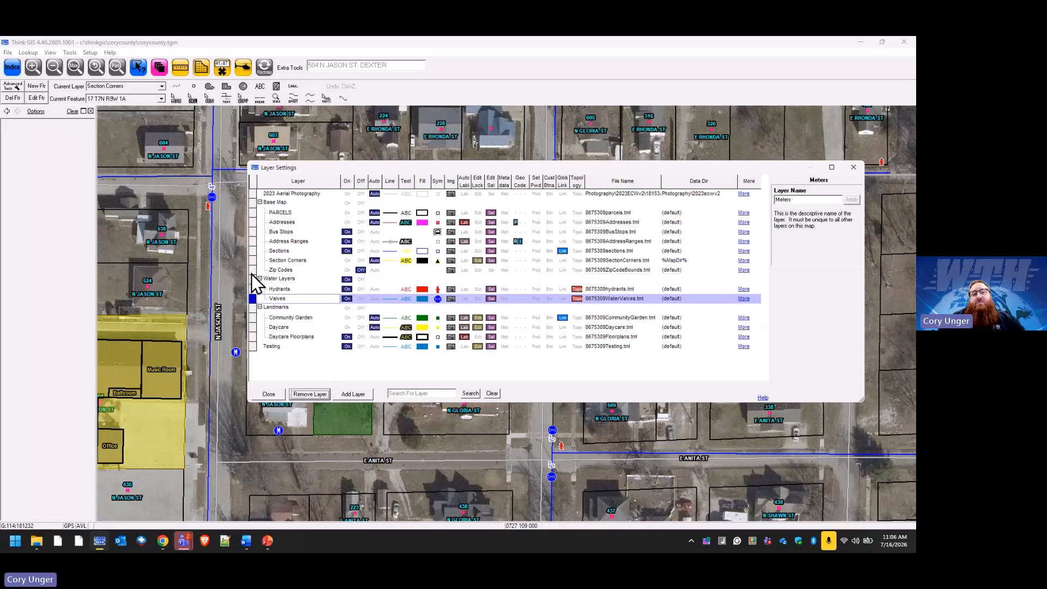
Collapse the layer groups and add 8675309WaterLines.tml and 8675309WaterMeters.tml as existing layers.
click(259, 202)
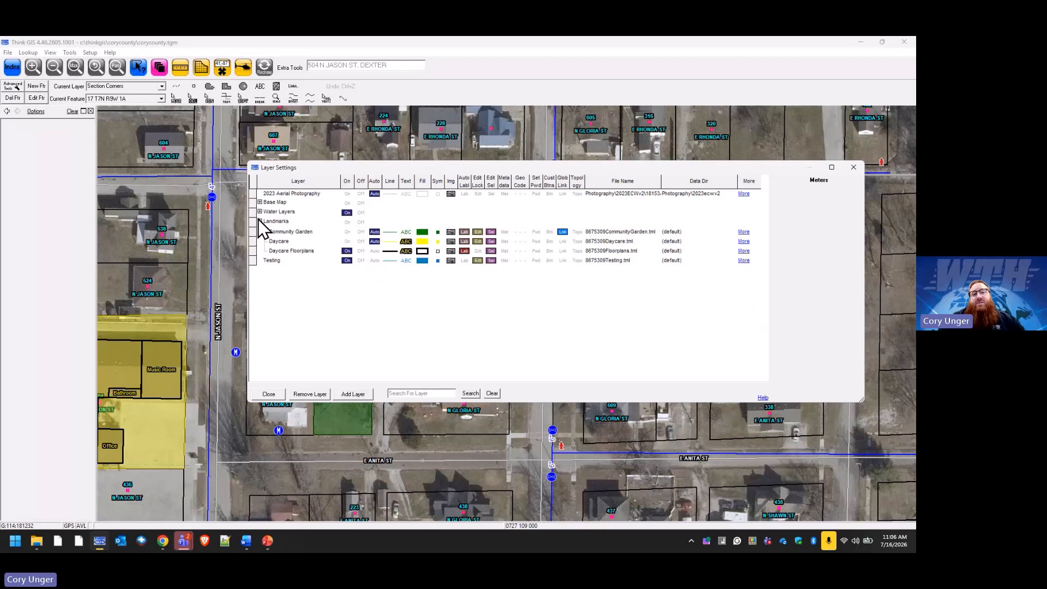
click(259, 211)
click(260, 221)
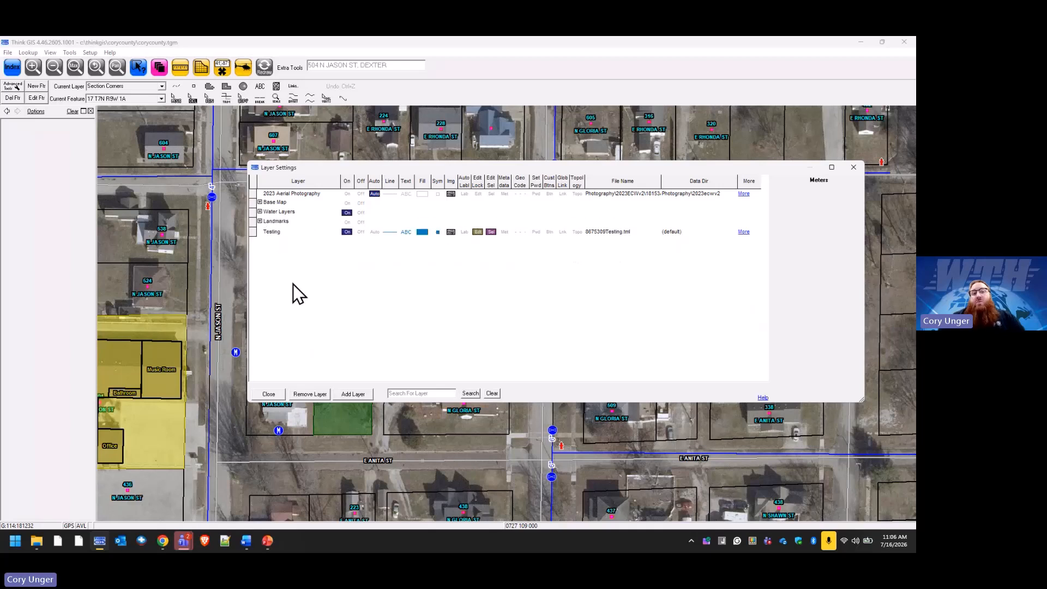
click(355, 394)
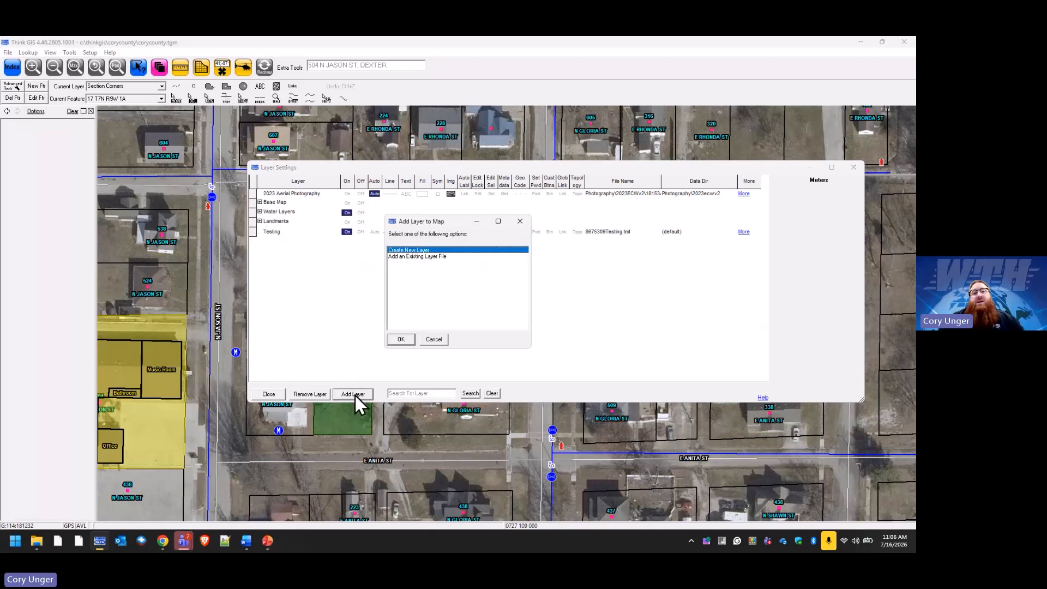
click(416, 257)
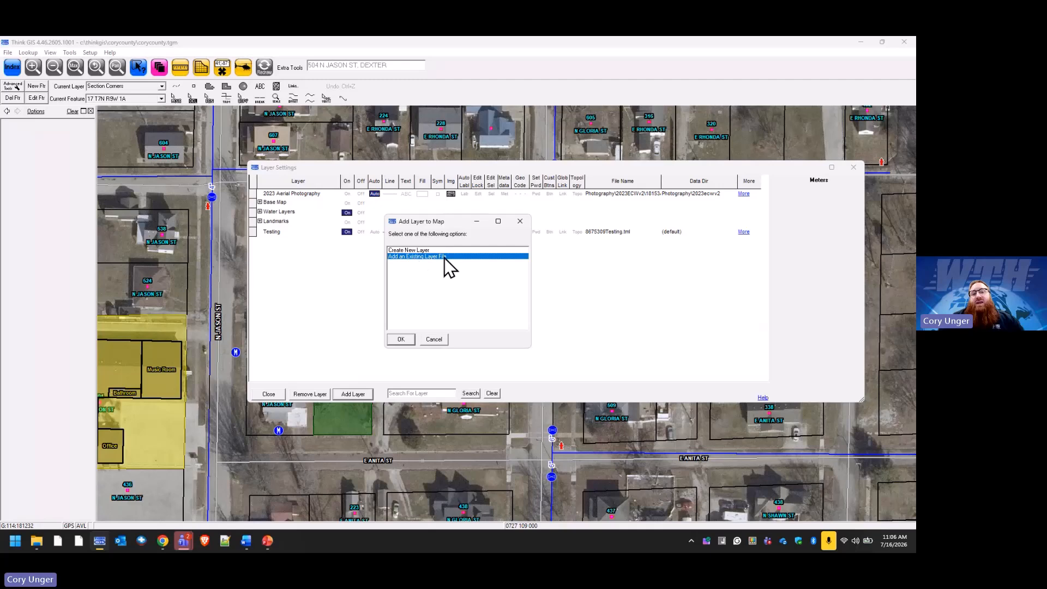
double_click(436, 258)
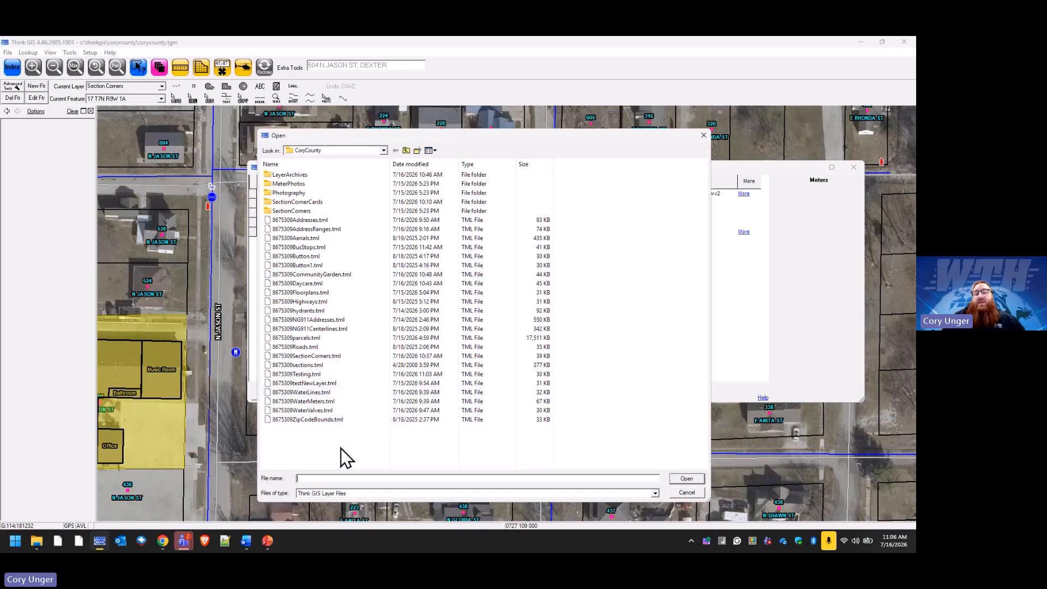
click(325, 393)
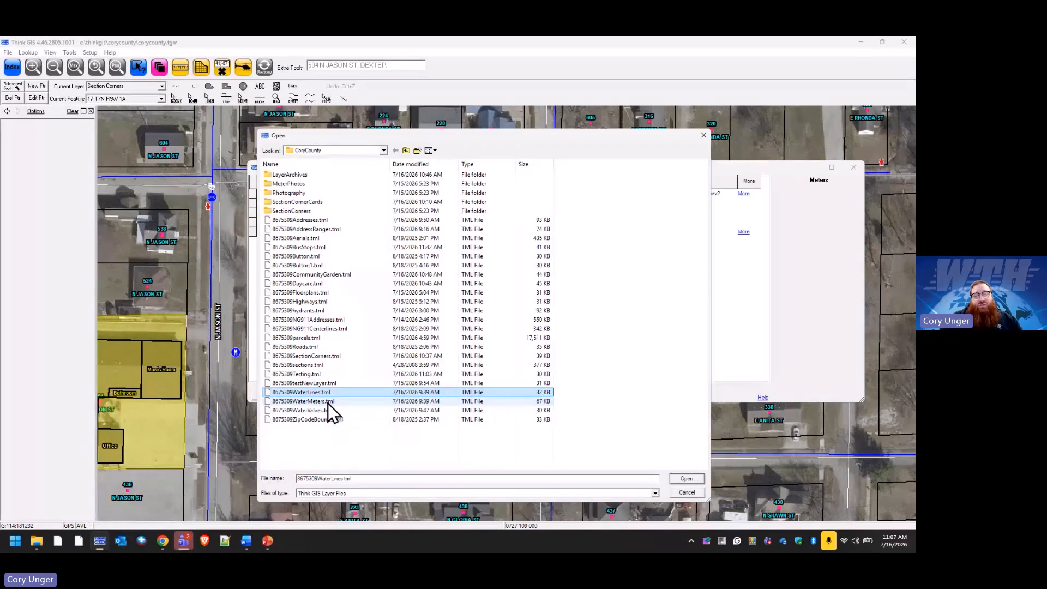
ctrl+click(326, 402)
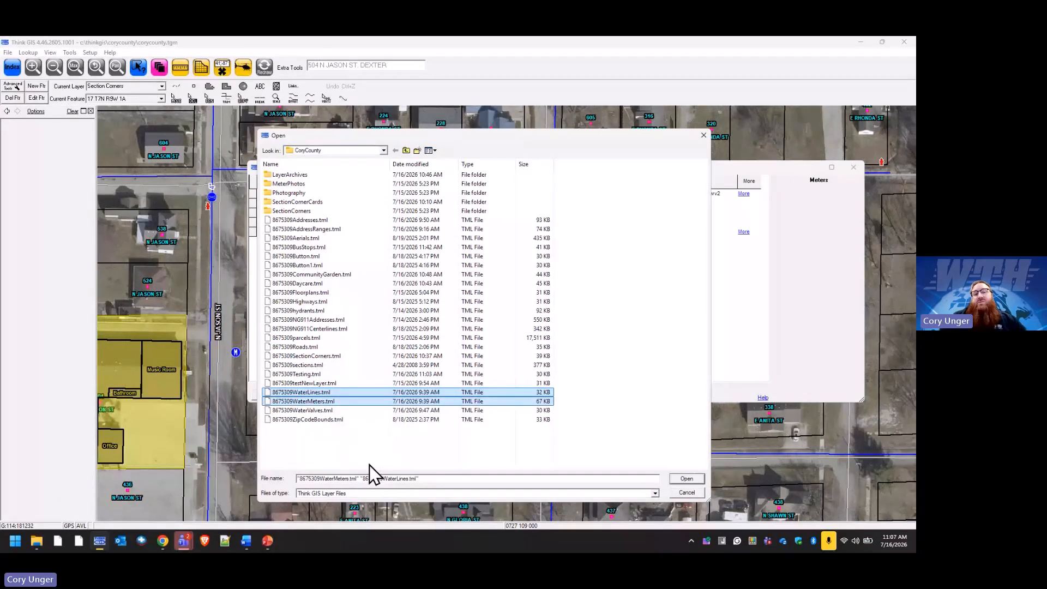
click(696, 480)
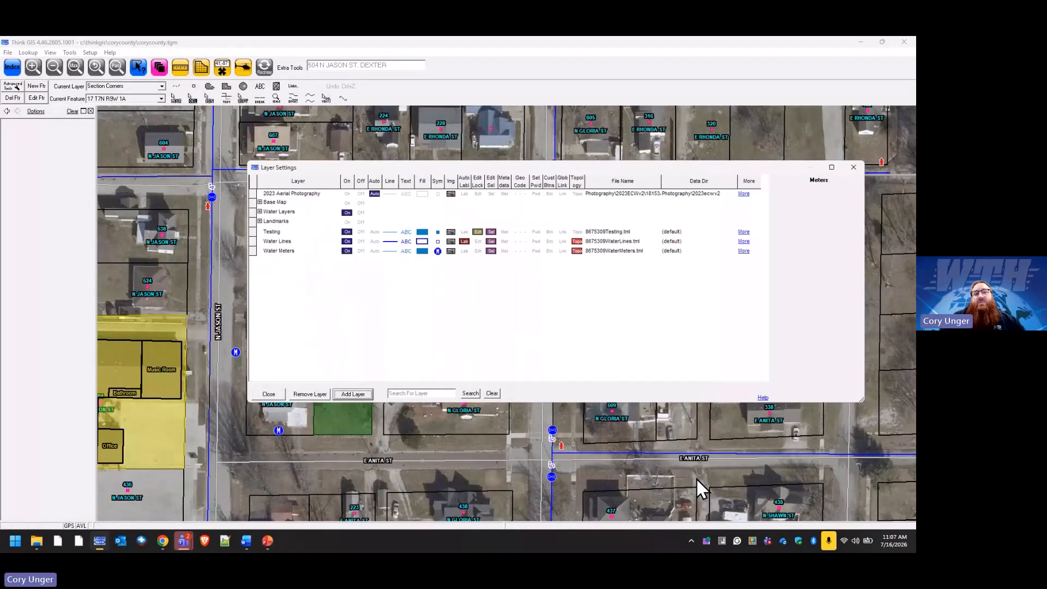
Move Water Lines and Water Meters into Water Layers, then save Valves settings to its layer file.
click(278, 241)
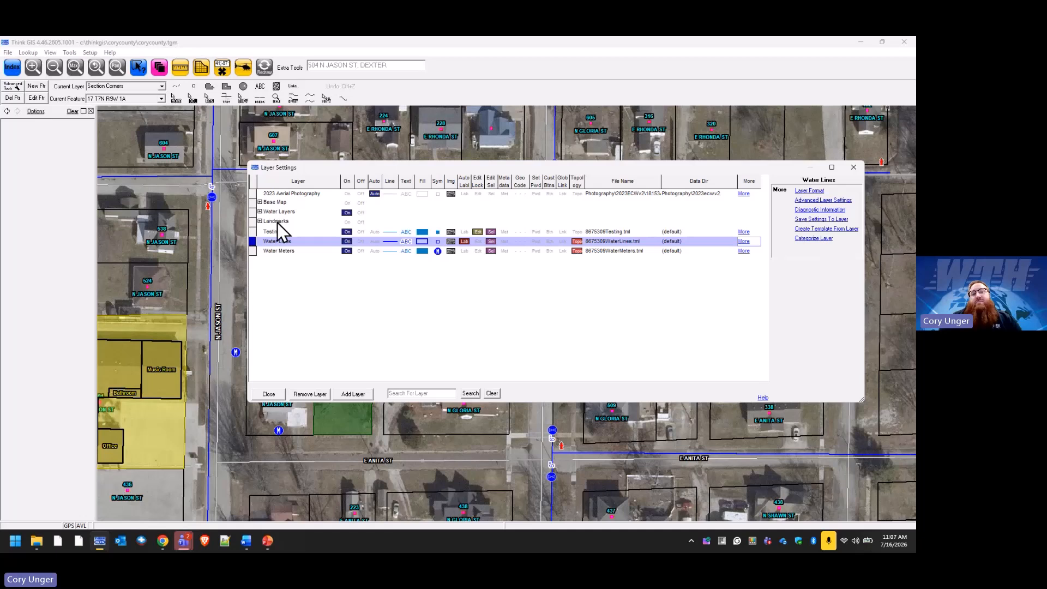
click(261, 211)
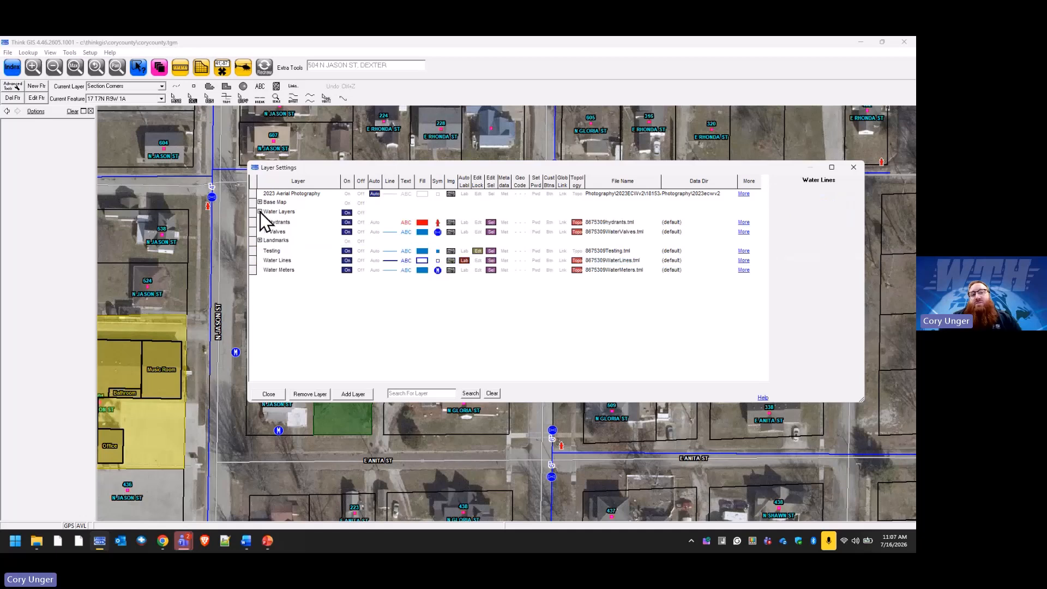
drag(258, 262, 280, 233)
drag(259, 270, 283, 234)
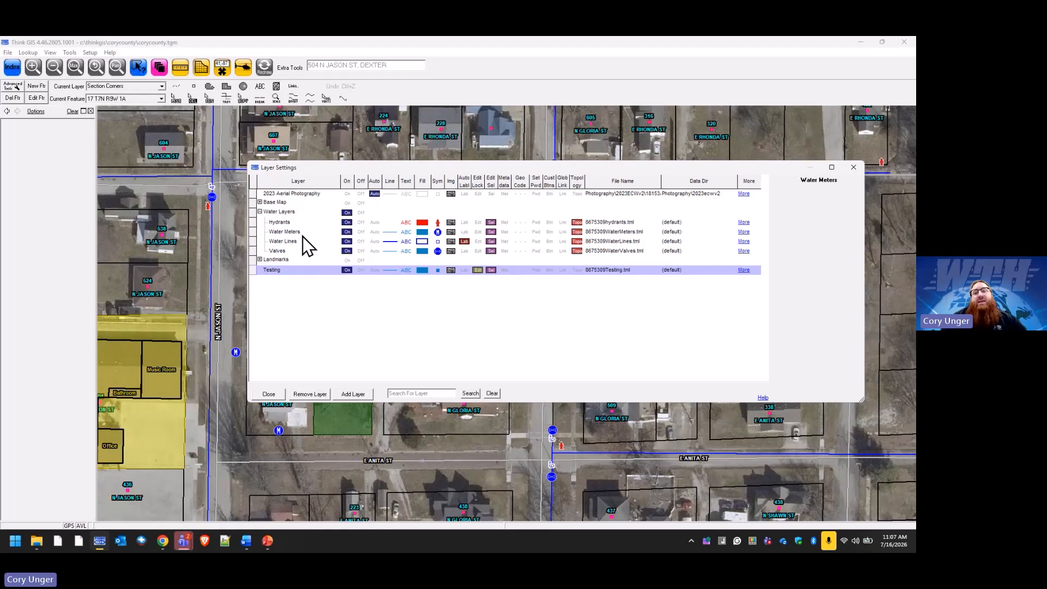
click(279, 251)
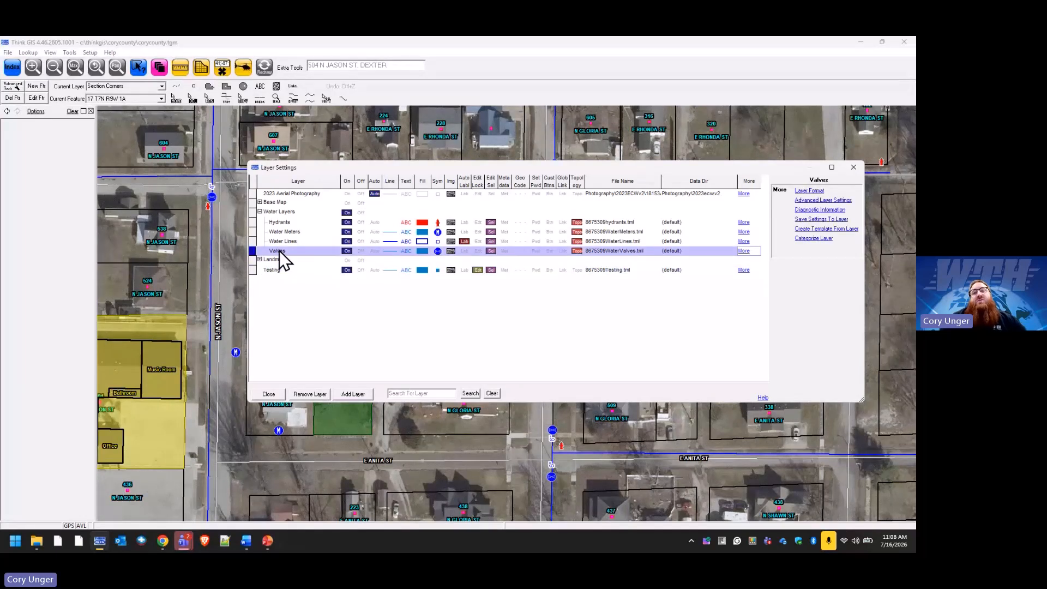
click(816, 219)
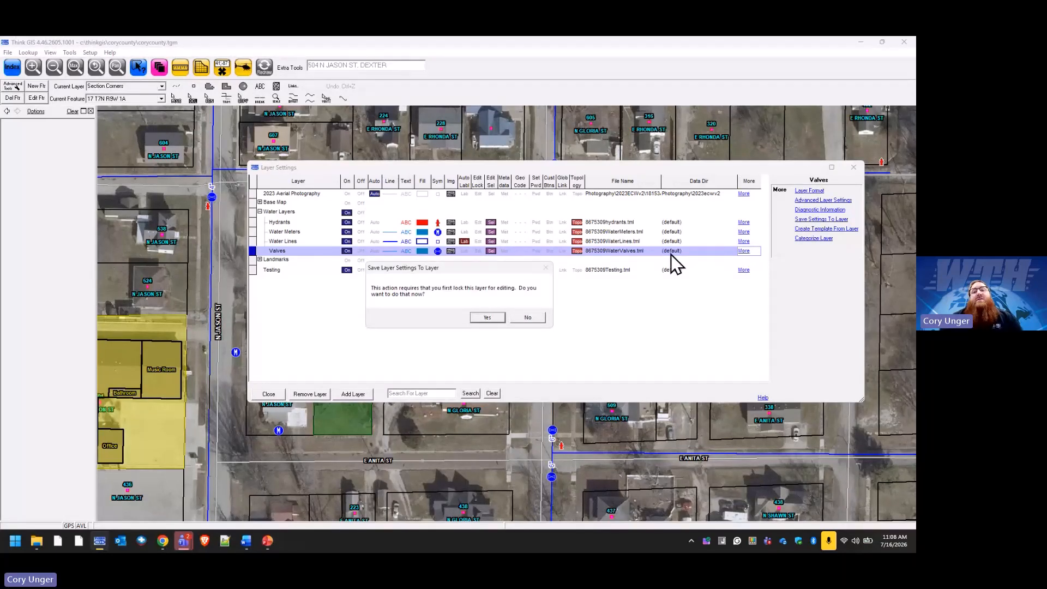
Lock Valves to save its display settings to the layer file, then turn the edit lock off.
click(495, 316)
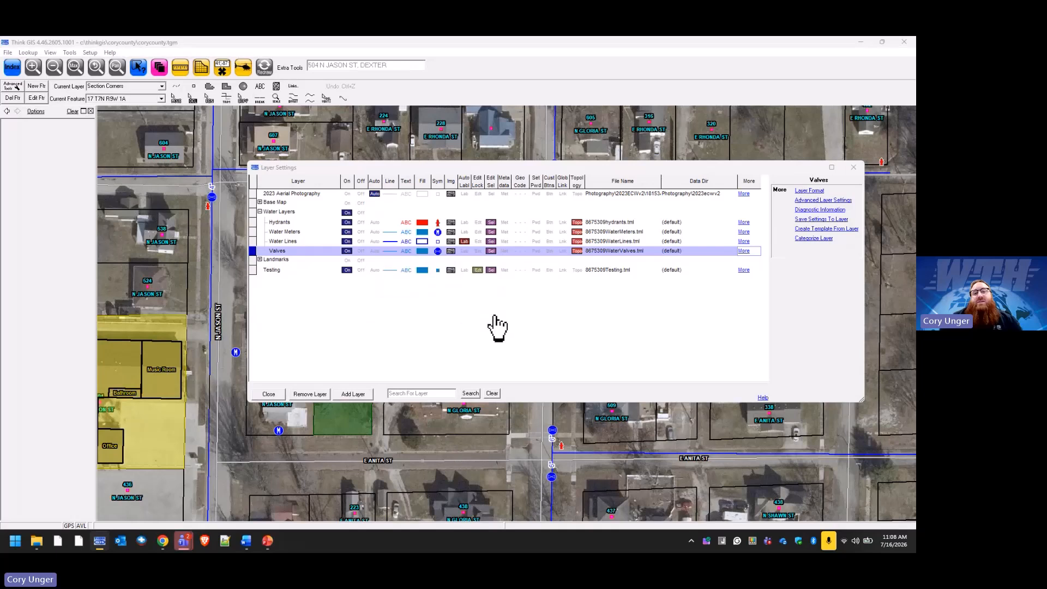
click(499, 316)
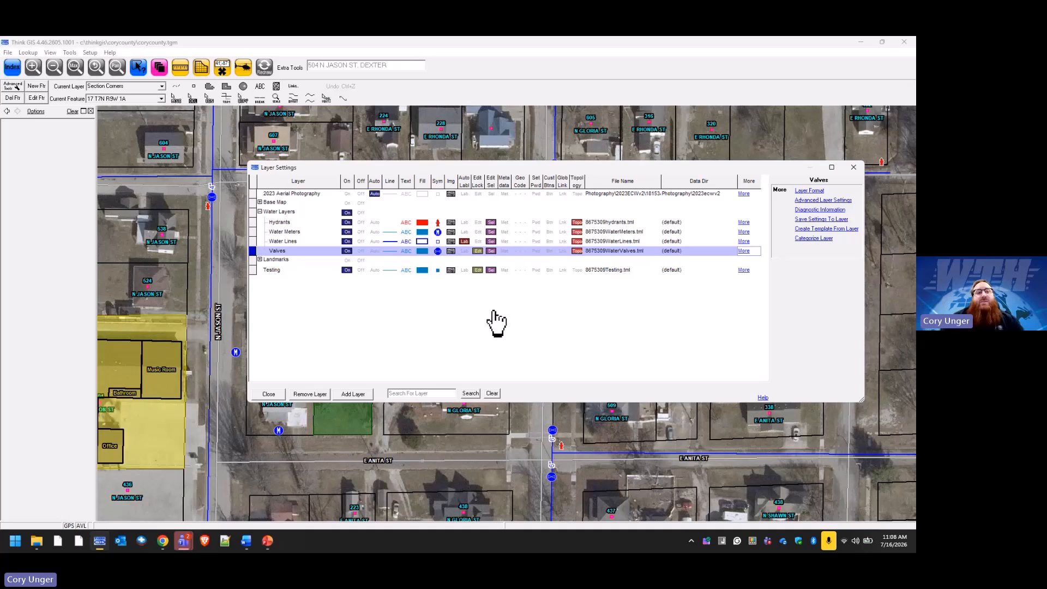
click(478, 251)
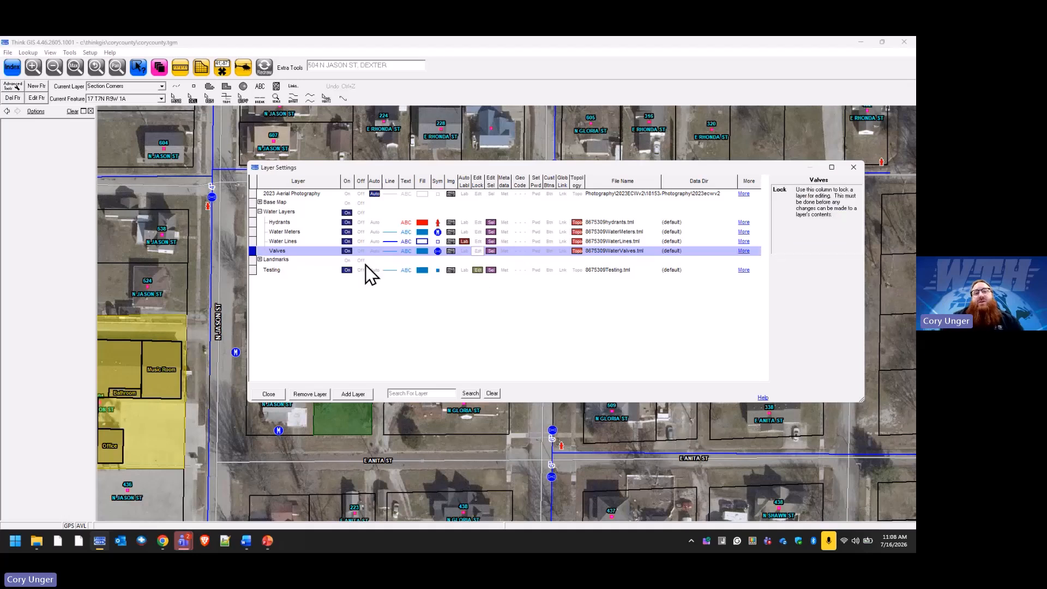
Rename the Valves layer to 'water Valves' and close Layer Settings.
click(280, 251)
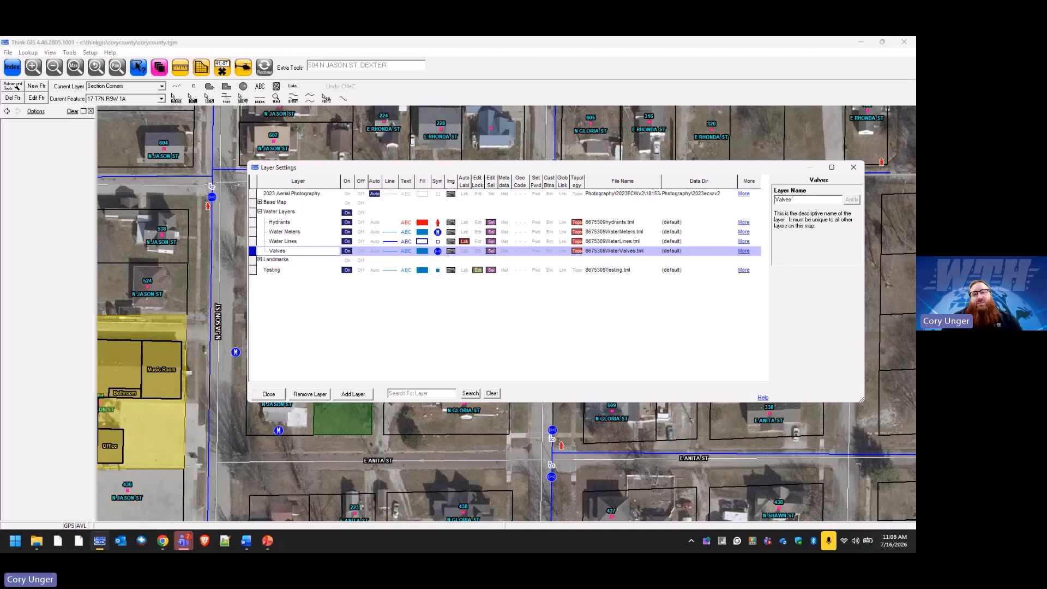
text(water)
key(Return)
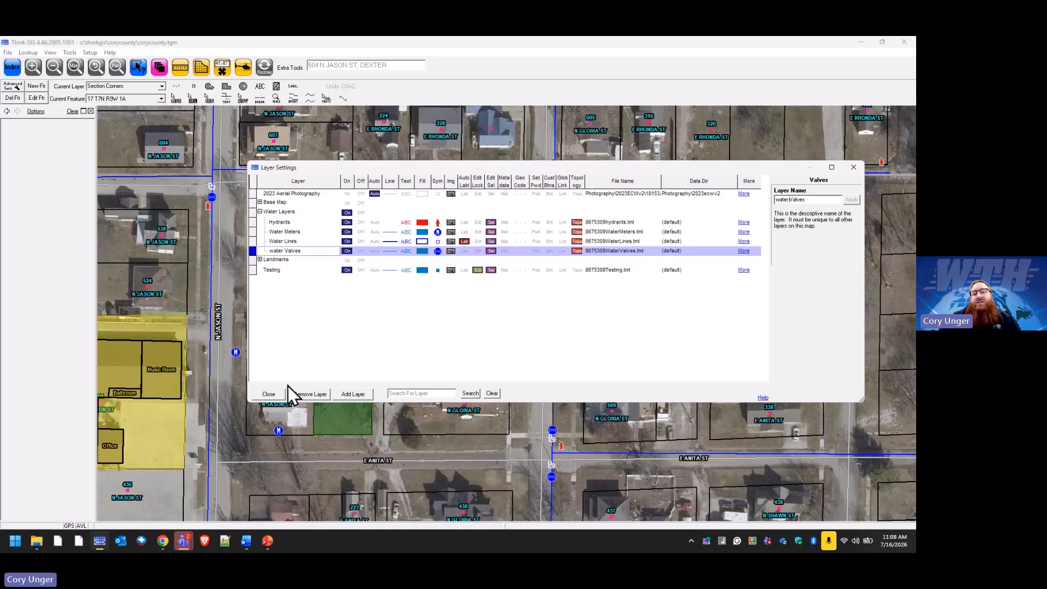
click(269, 395)
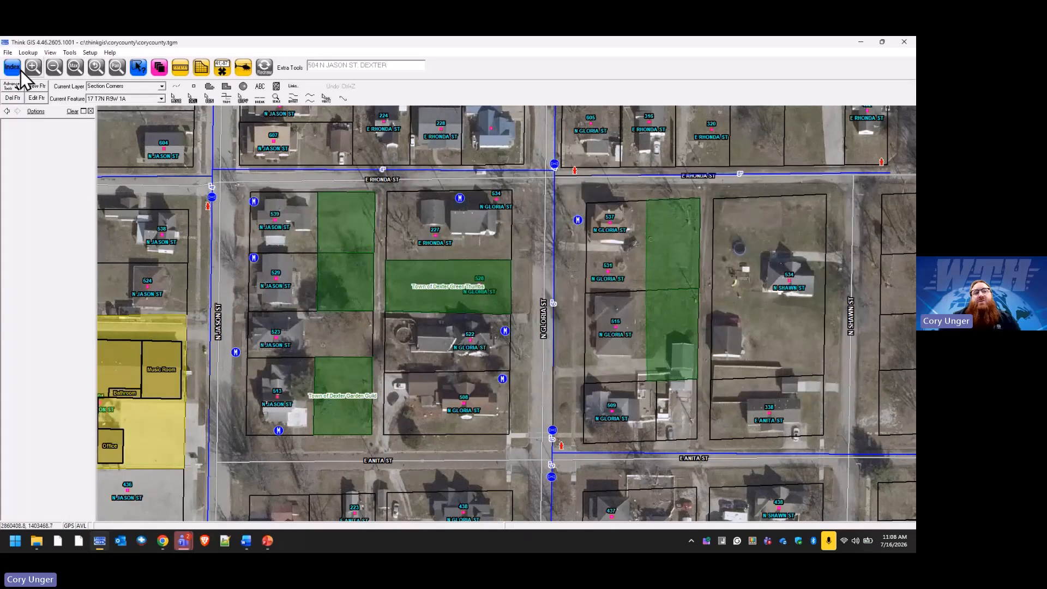
Remove the water Valves layer, keeping its file, and re-add it from 8675309WaterValves.tml.
click(159, 67)
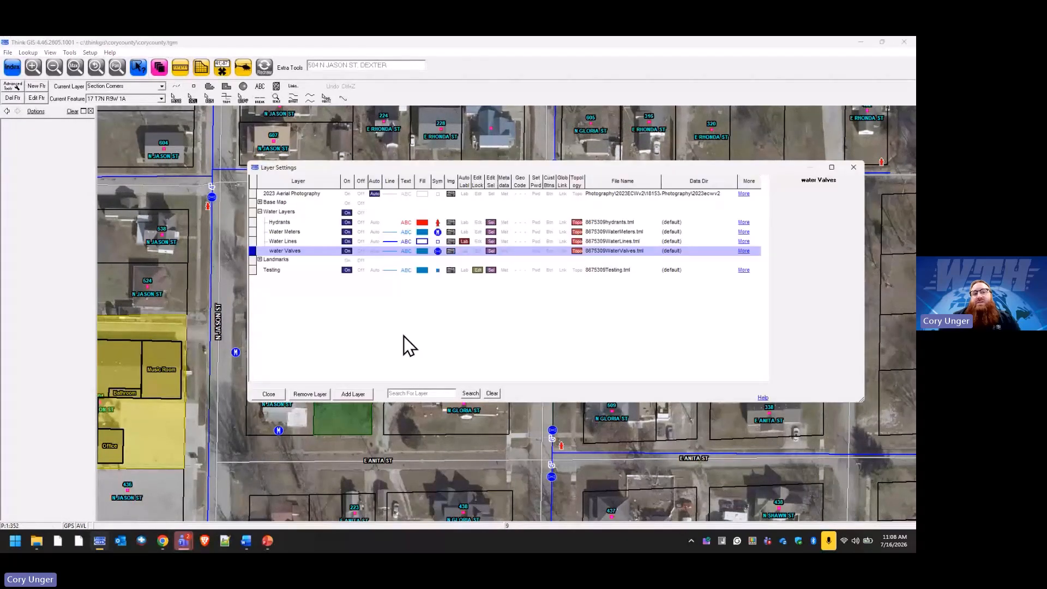
click(316, 392)
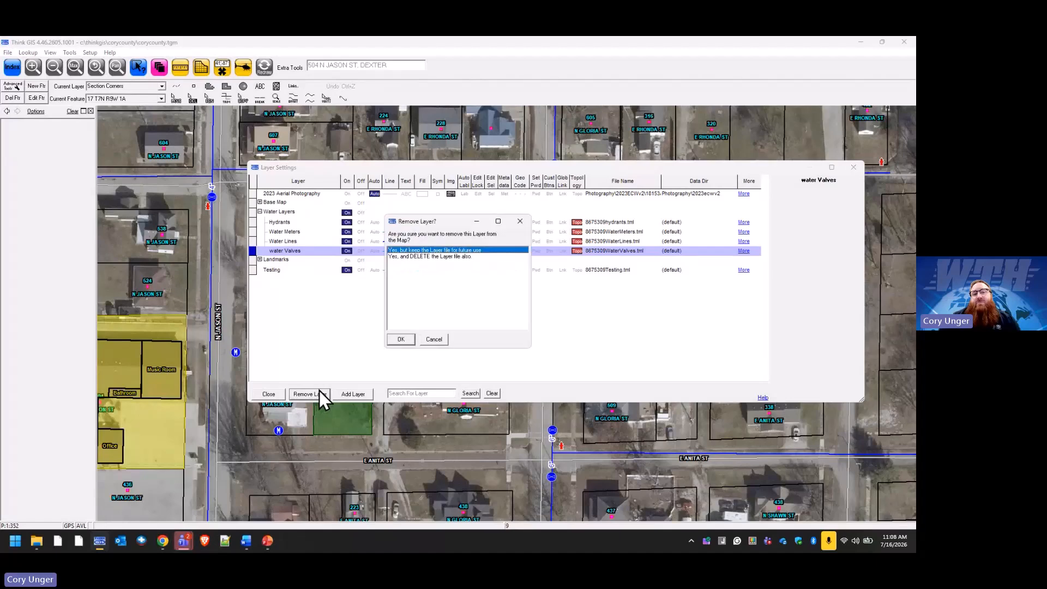
click(405, 338)
click(360, 395)
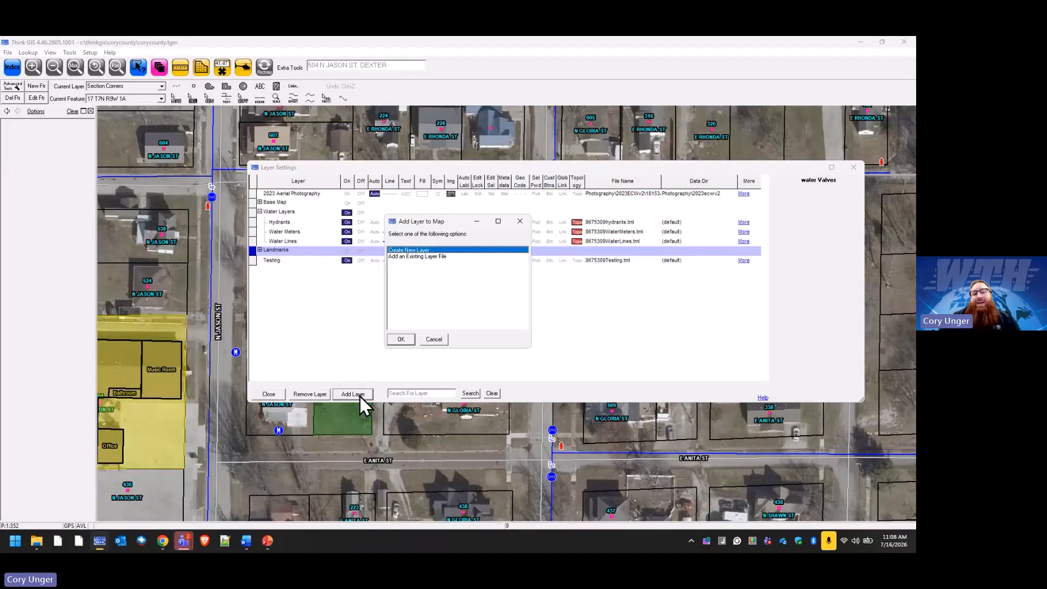
click(415, 252)
click(417, 352)
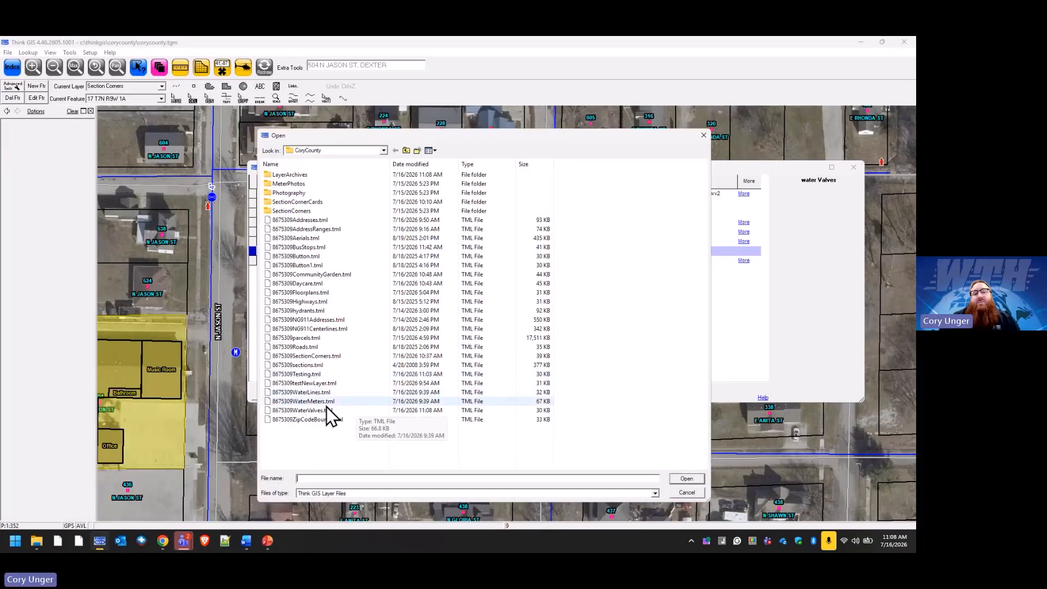
click(322, 410)
click(689, 480)
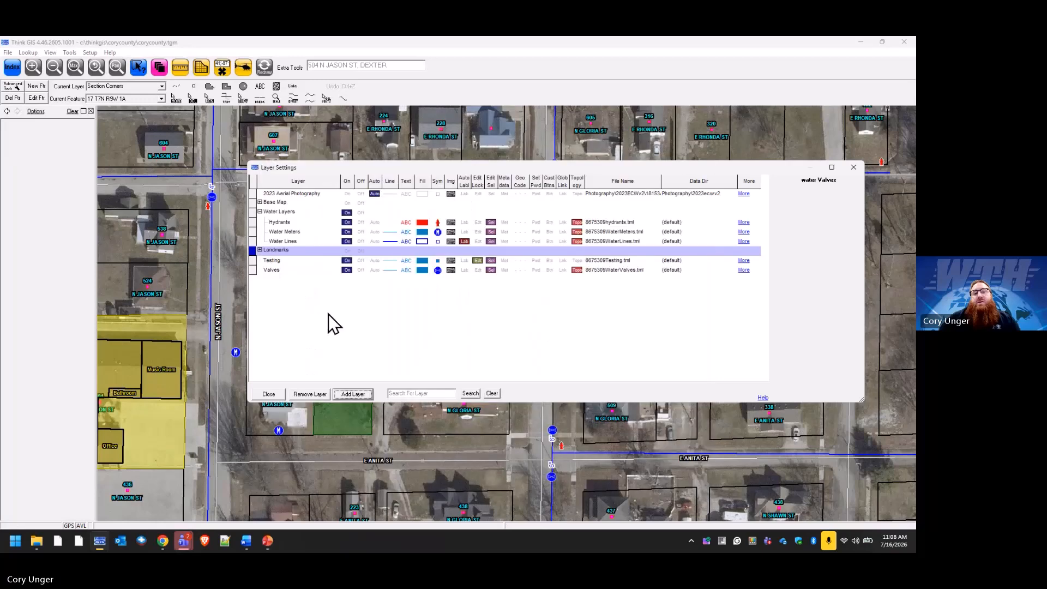
Start editing the re-added Valves layer's name with 'water' and open its extra options.
click(277, 271)
click(776, 200)
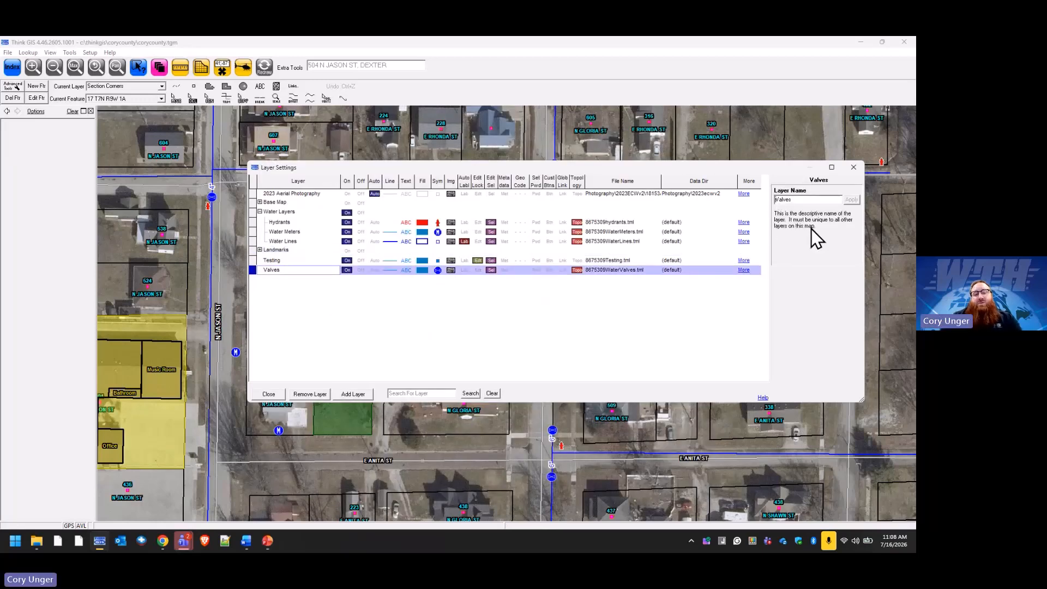
text(water)
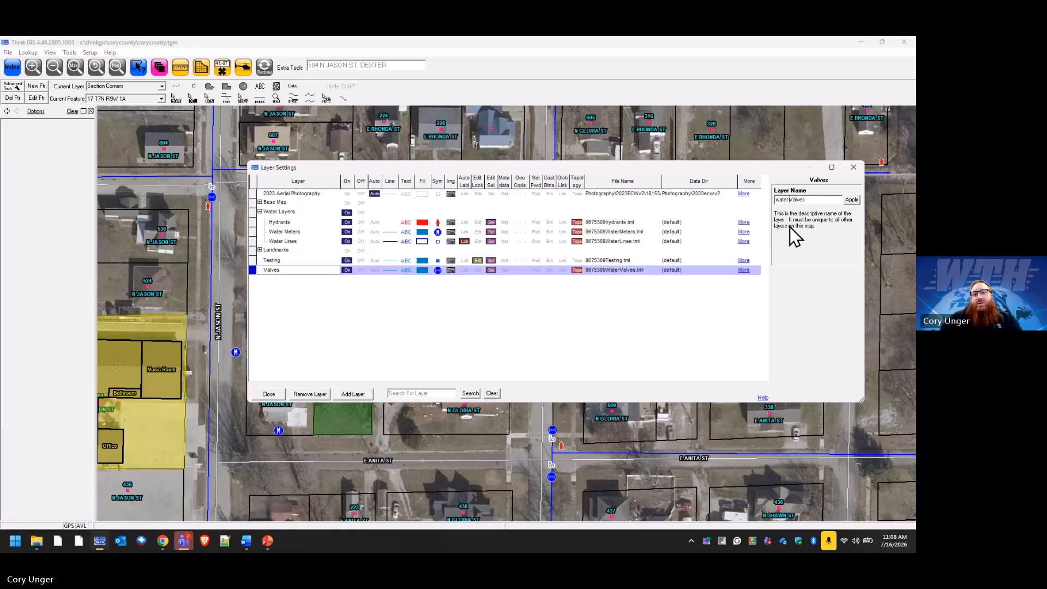
drag(780, 201, 775, 202)
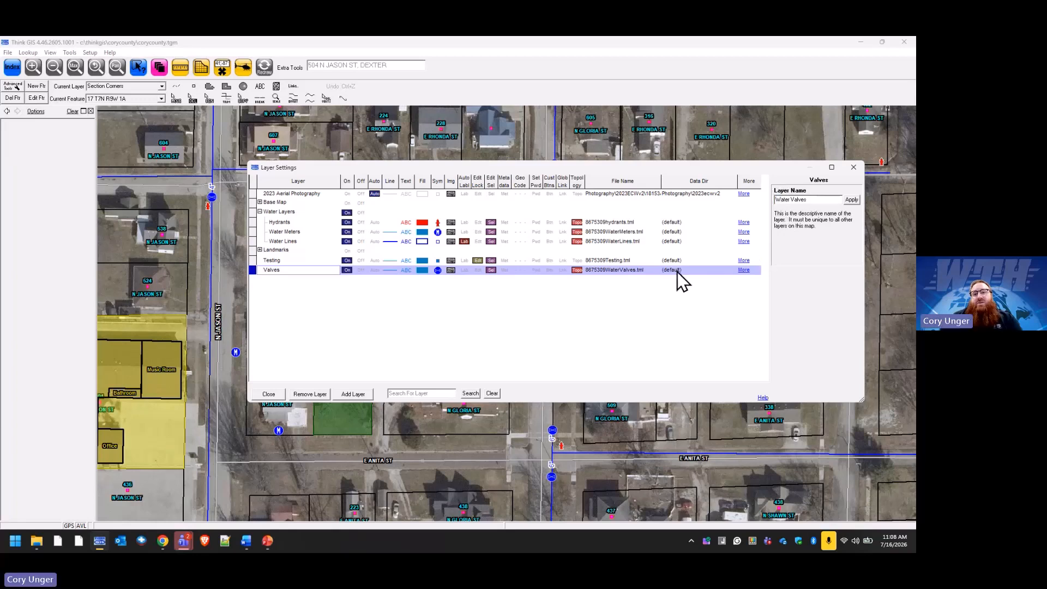
click(744, 270)
Save the Valves display settings to its layer file, agreeing to lock the layer.
click(832, 220)
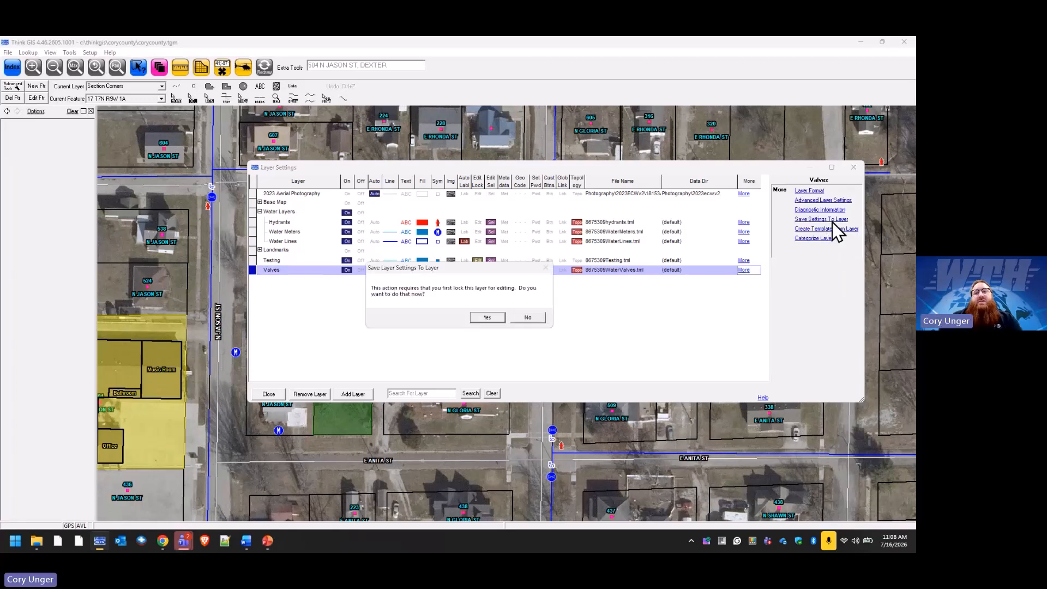
click(484, 317)
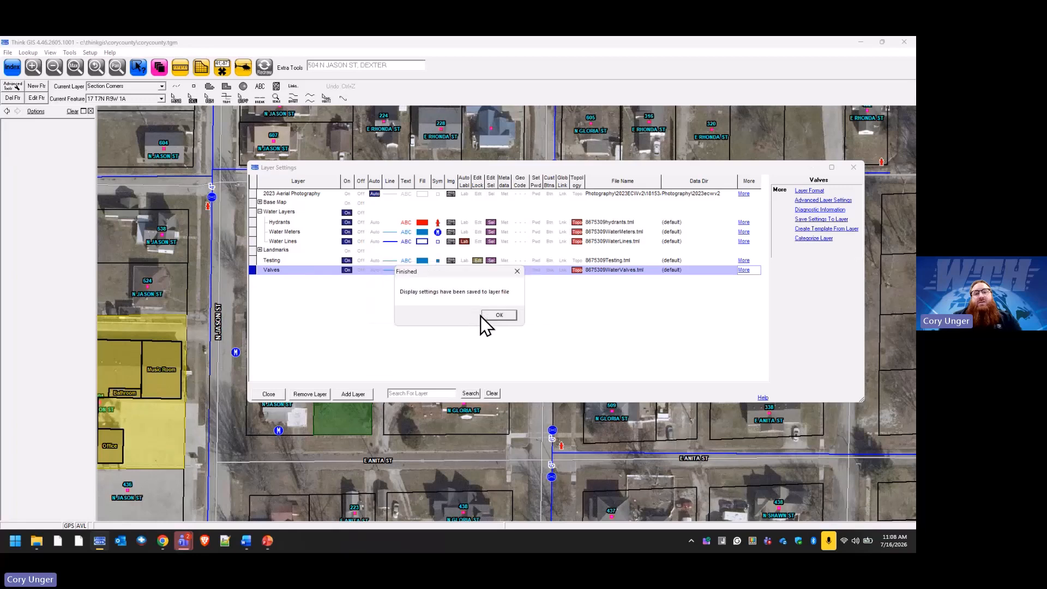
click(499, 315)
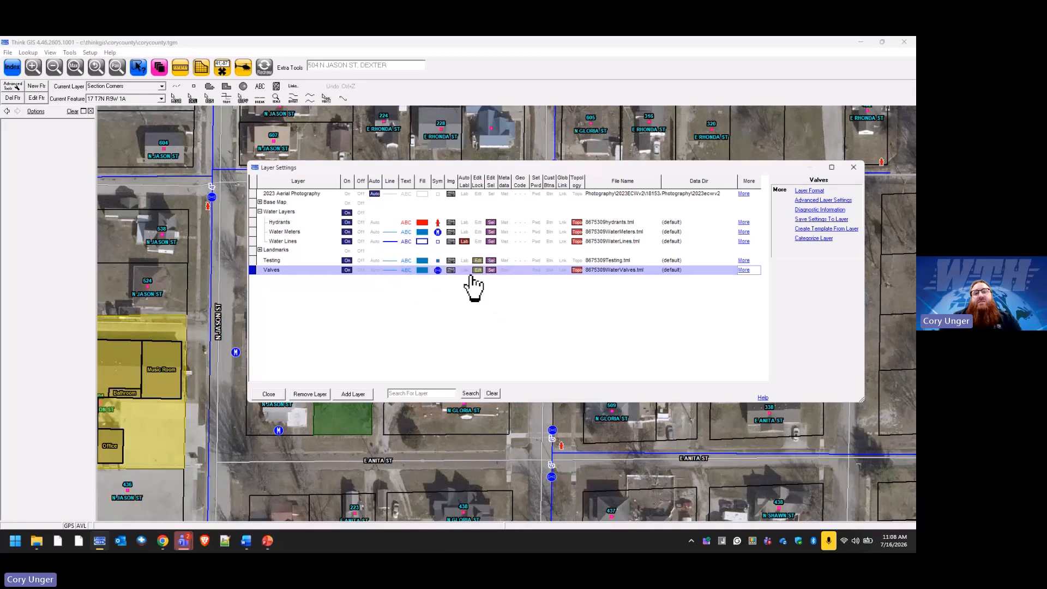
click(310, 394)
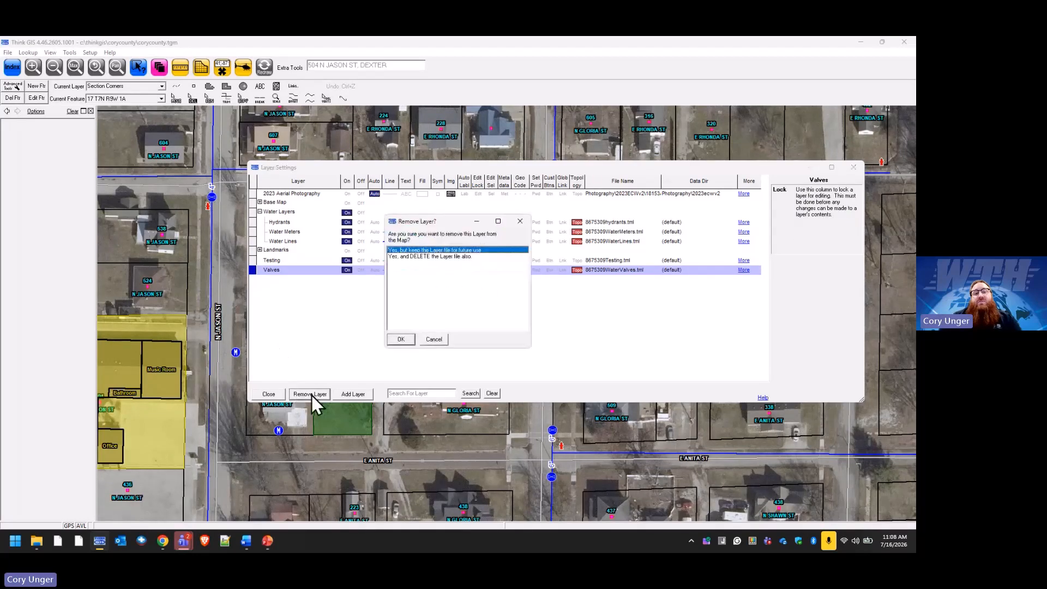
click(402, 340)
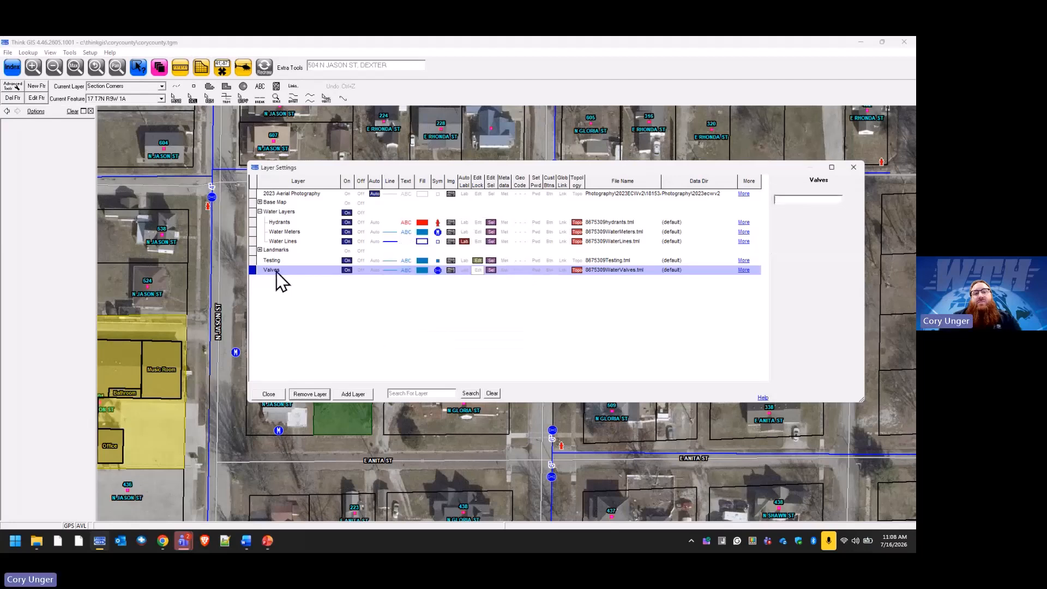
Rename the layer to 'Water Valves'.
click(276, 270)
click(777, 200)
text(Water Valves)
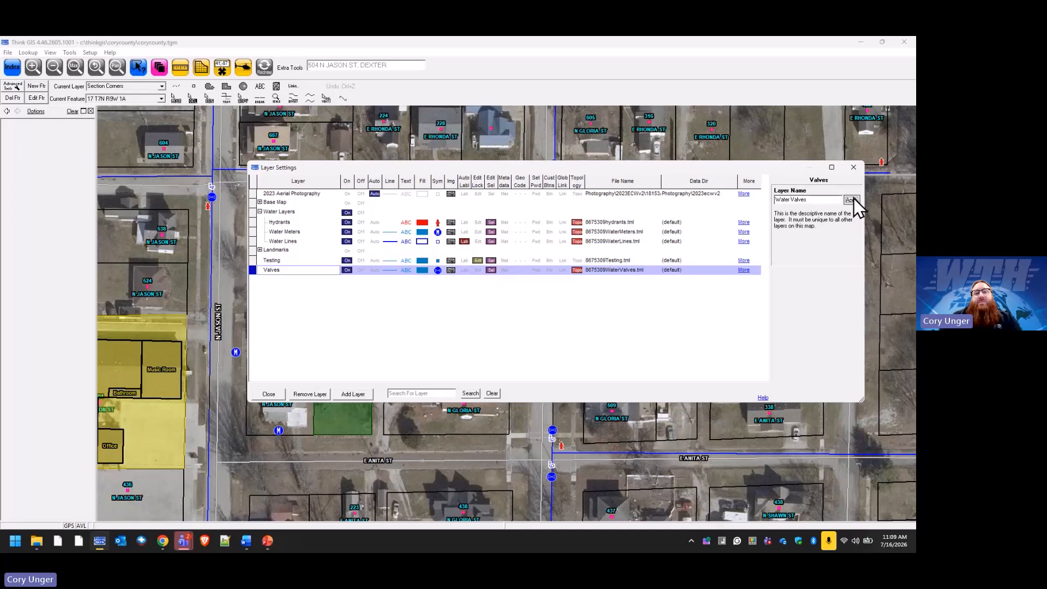
click(852, 199)
Save Water Valves settings to its layer file again, turn off the edit lock, and close Layer Settings.
click(610, 272)
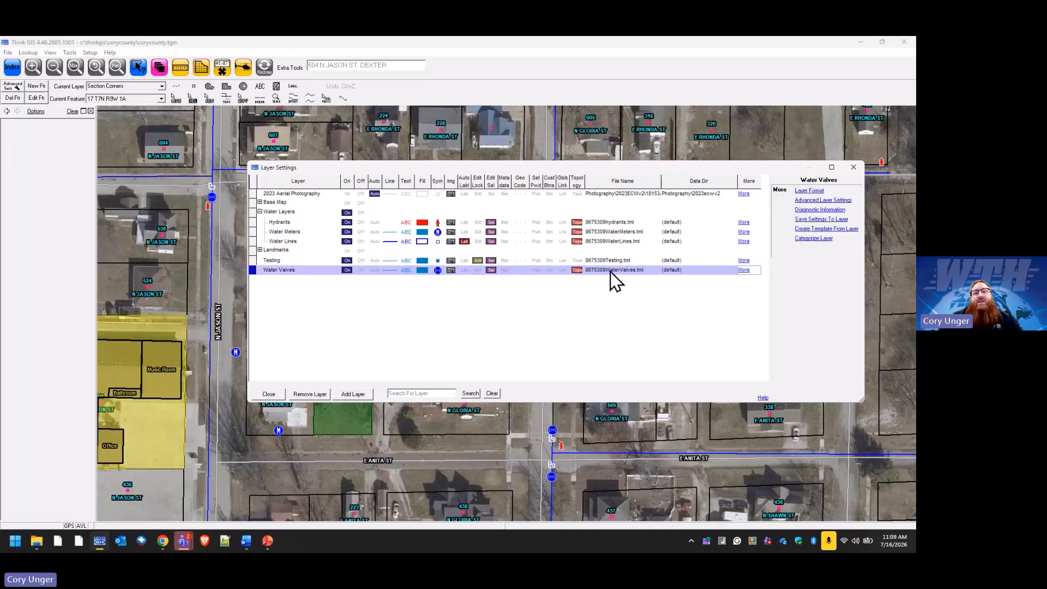
click(822, 220)
click(498, 317)
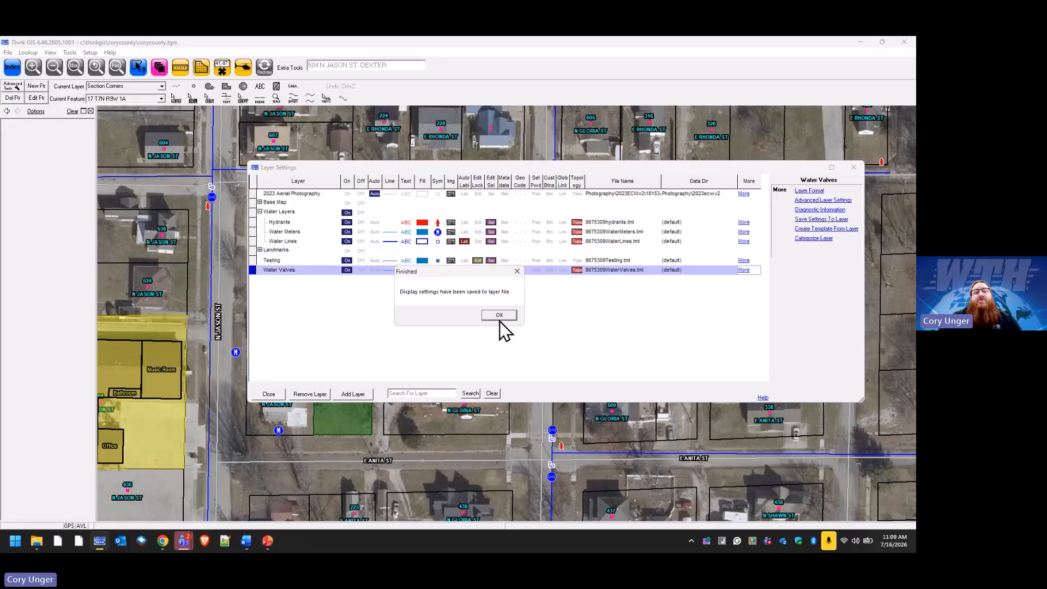
click(499, 316)
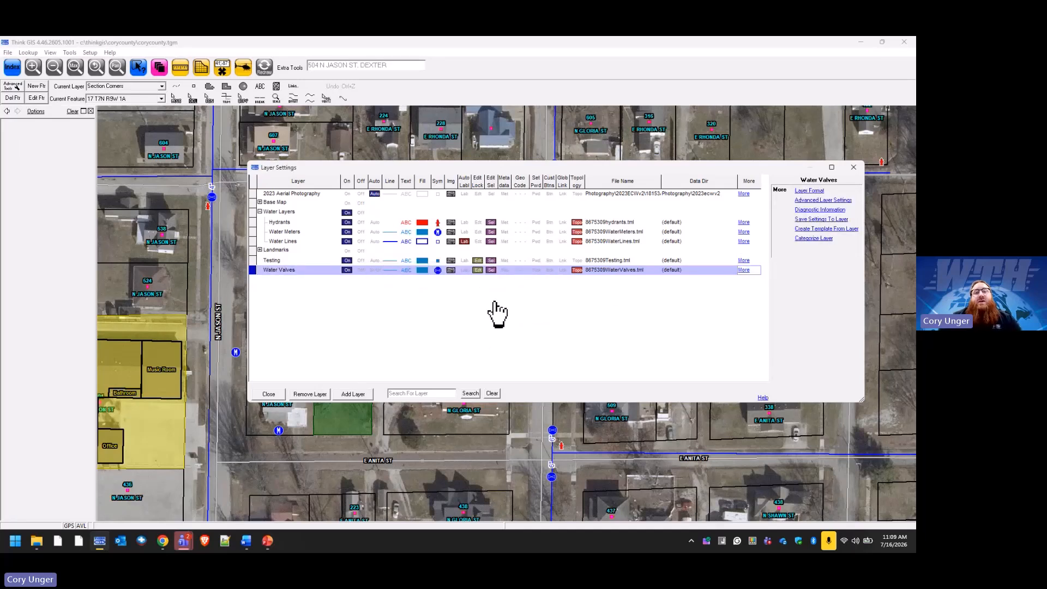
click(478, 270)
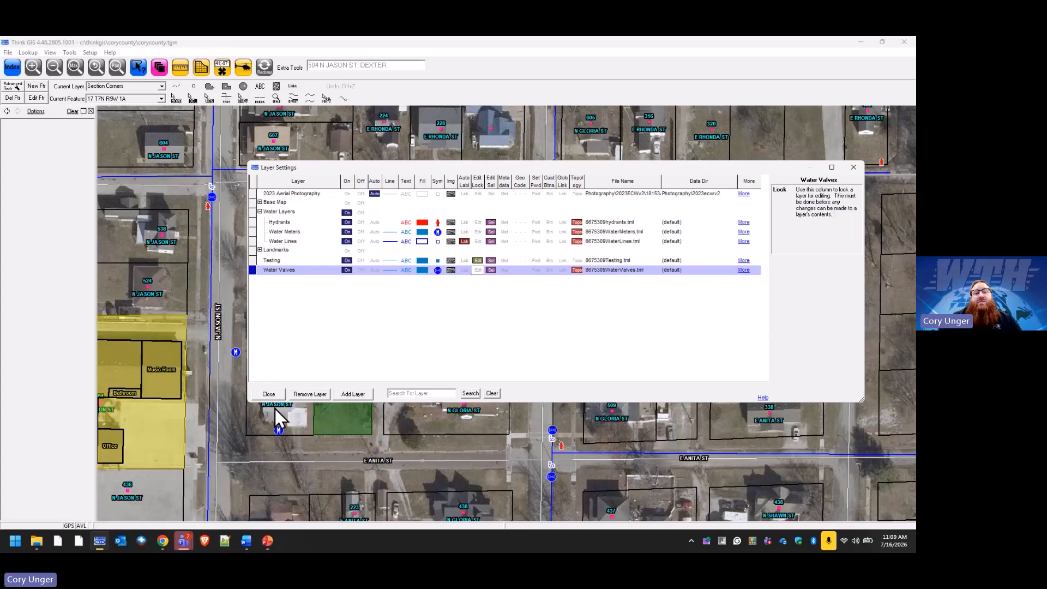
click(265, 390)
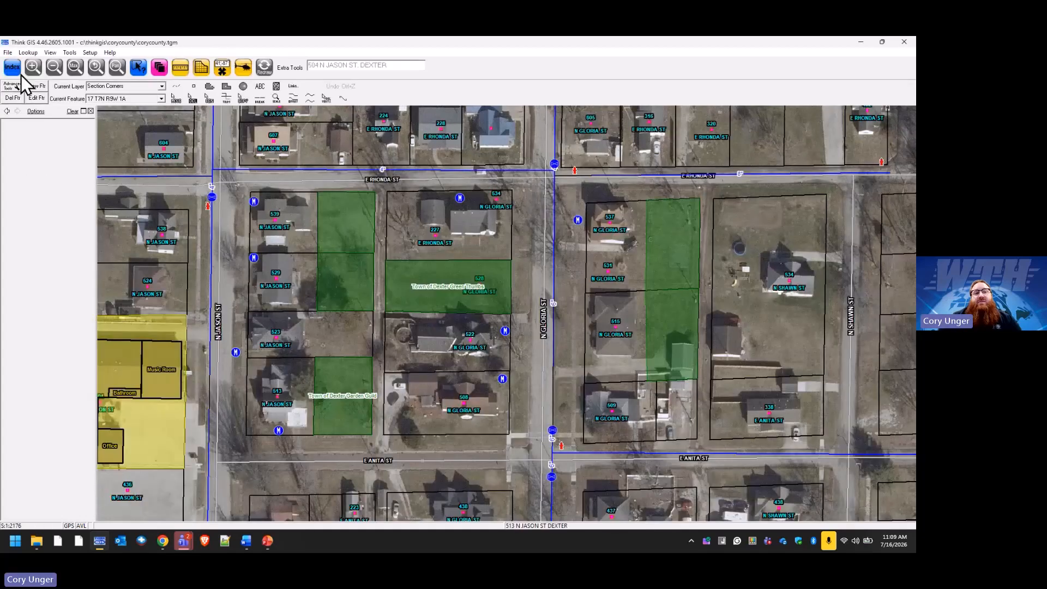
Save the map, then remove the Water Valves layer while keeping its layer file.
click(7, 52)
click(24, 85)
click(160, 67)
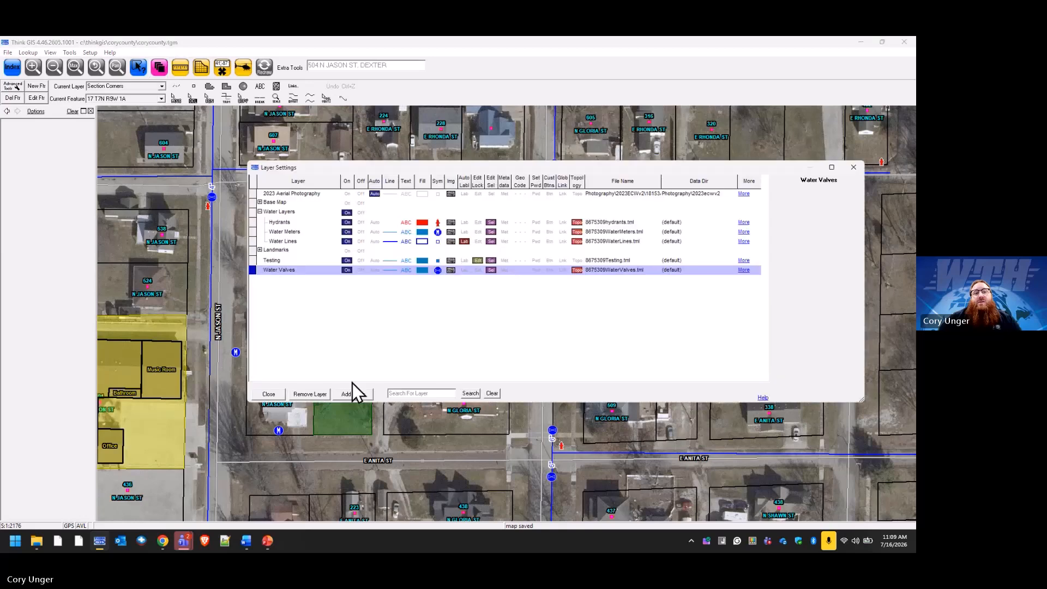
click(315, 395)
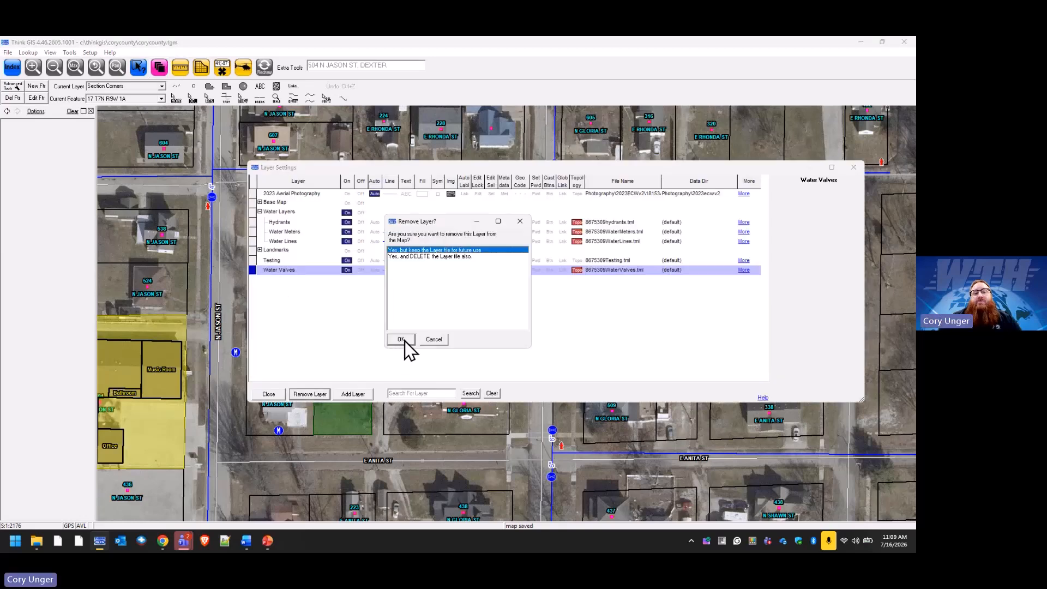
click(404, 341)
Choose to add an existing layer file and pick the WaterValves file.
click(361, 395)
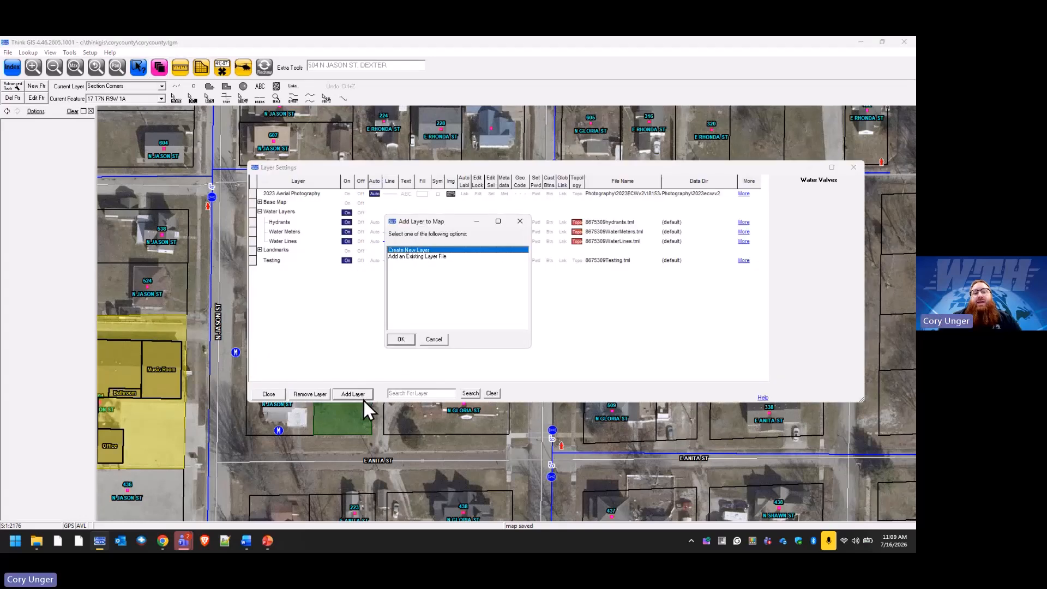
double_click(420, 258)
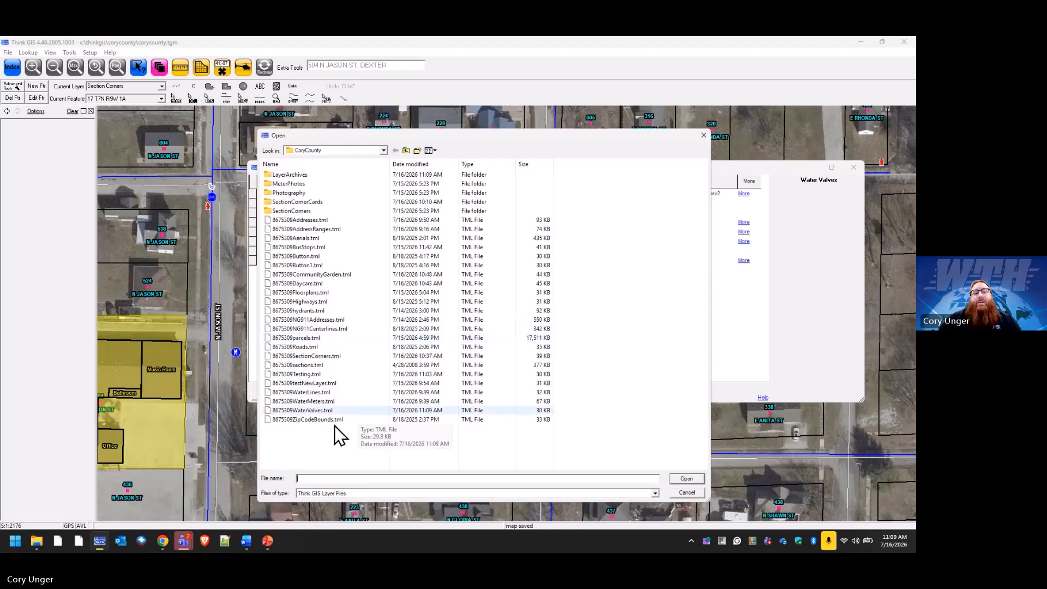
click(314, 411)
Add 8675309WaterValves.tml back to the map's layer list.
click(687, 479)
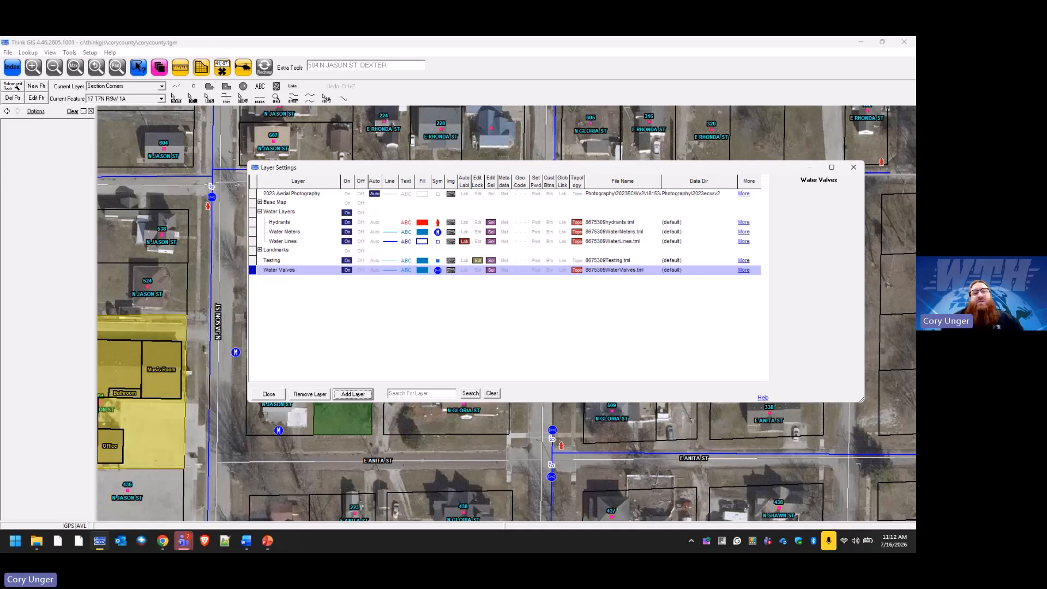
Cycle Water Valves visibility through Off and Auto back to On, and expand Base Map.
click(362, 271)
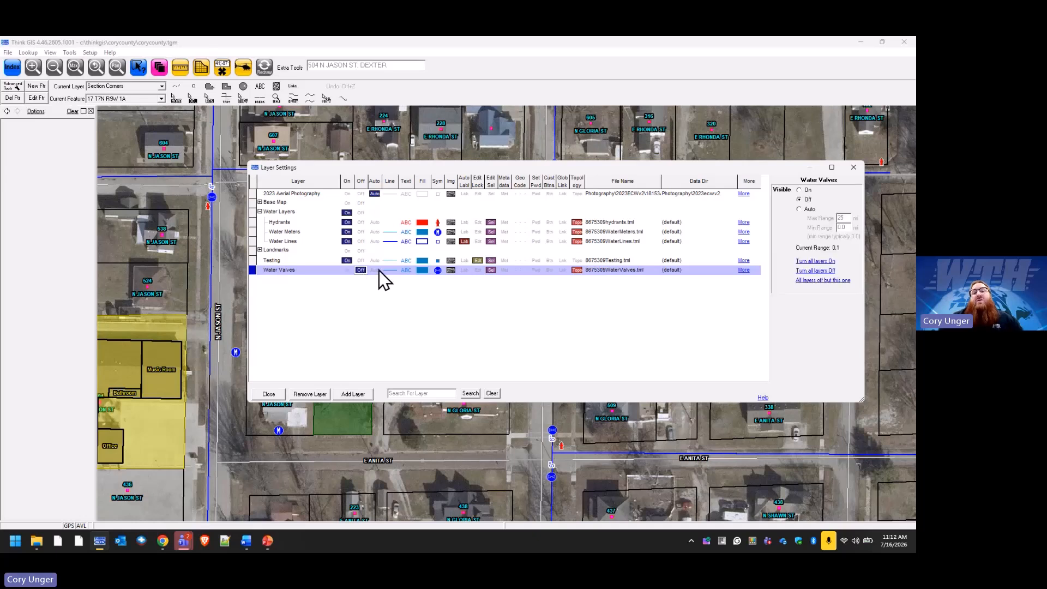
click(374, 271)
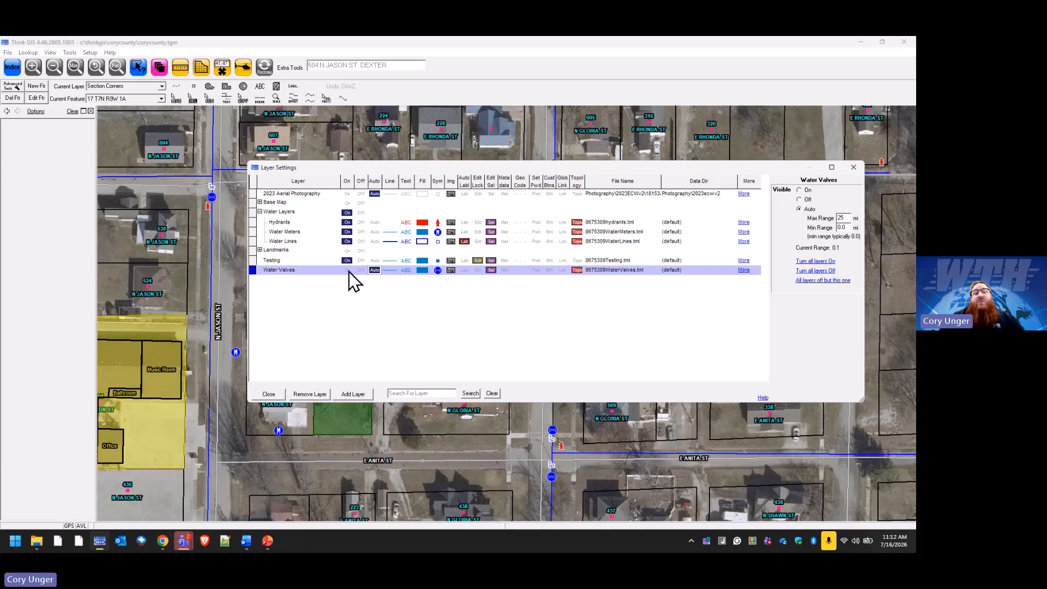
click(348, 270)
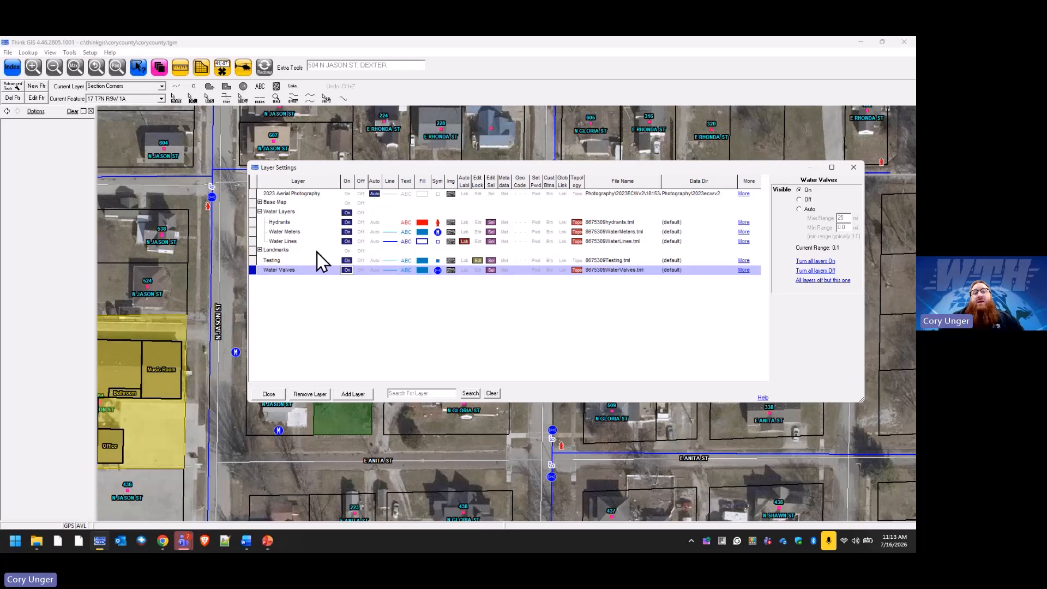
click(261, 202)
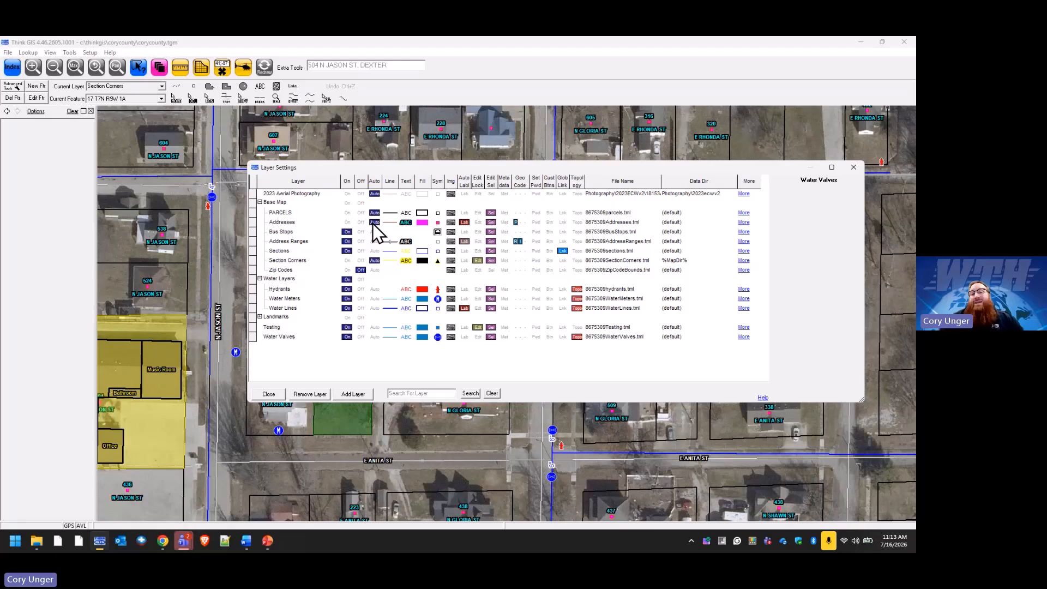
Check the PARCELS and Addresses visibility ranges and show the Zip Codes fill style options.
click(375, 214)
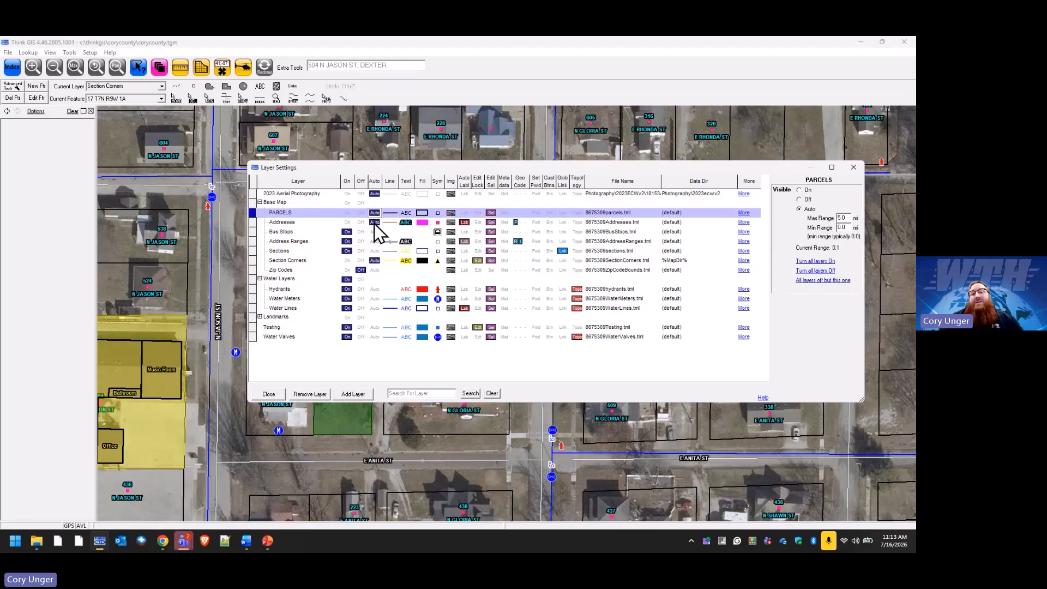
click(374, 224)
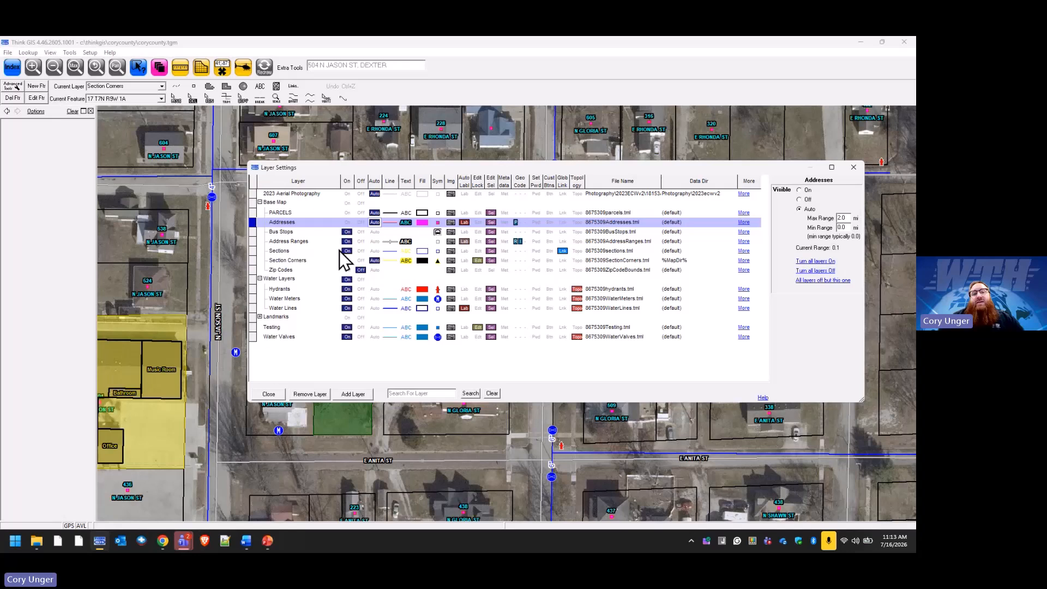
click(422, 270)
click(800, 201)
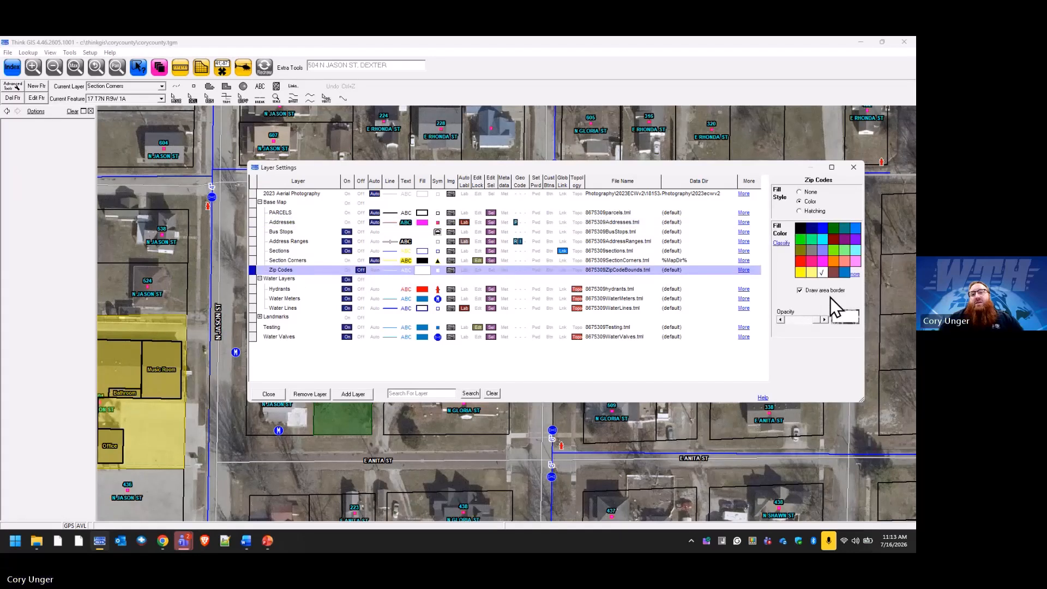
Switch Zip Codes visibility On, check the zoomed-out map, and return to layer settings.
click(347, 270)
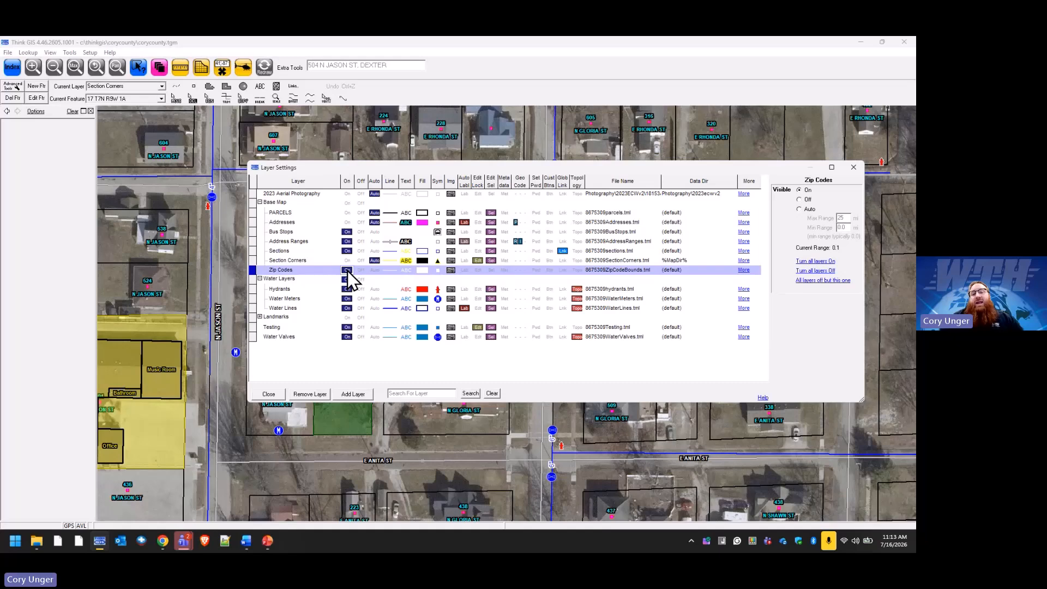
click(270, 394)
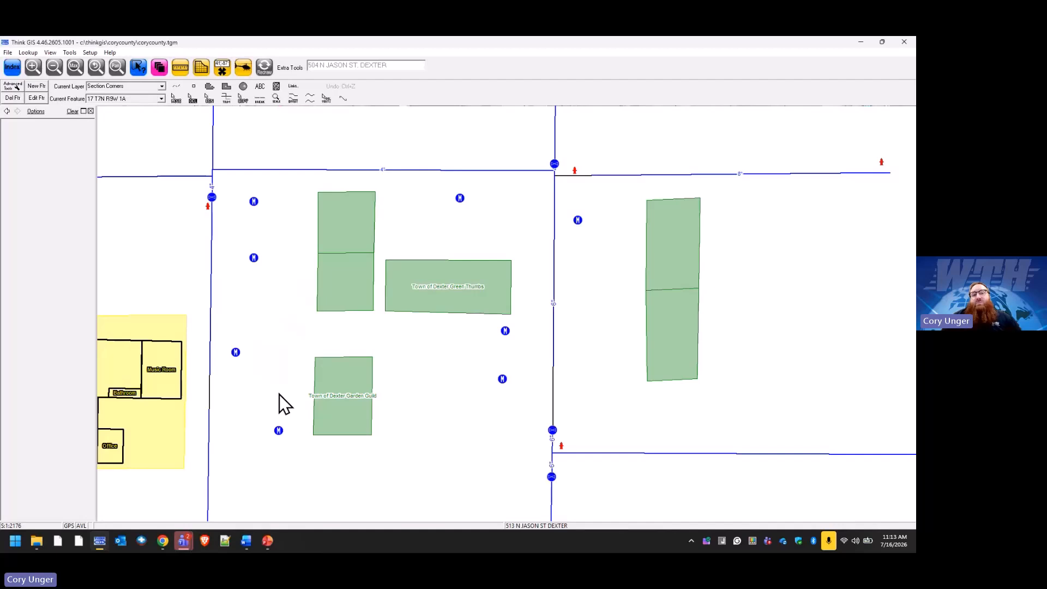
scroll(276, 384, down, 2)
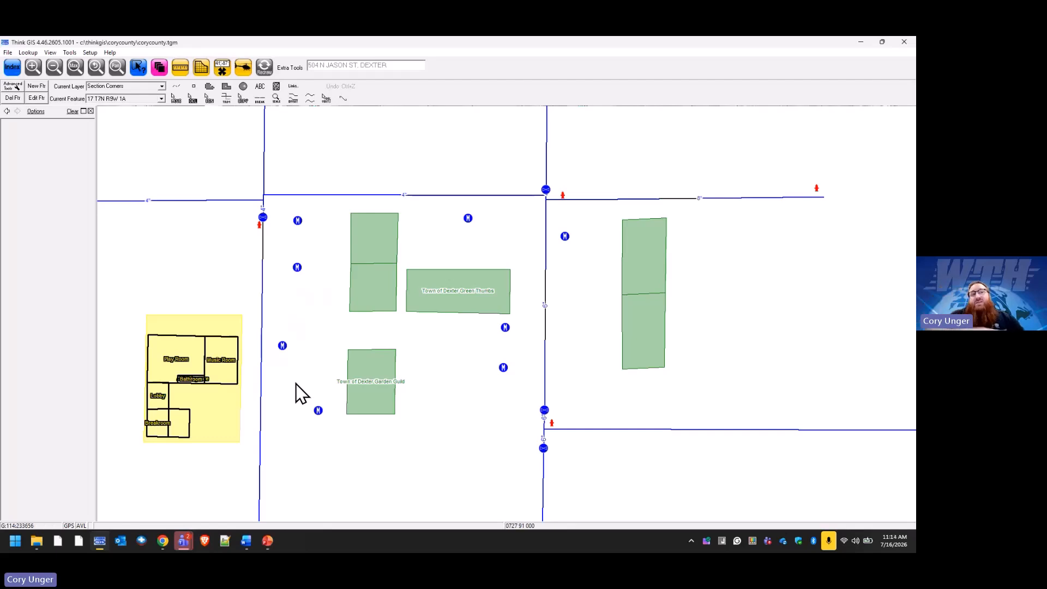
click(166, 73)
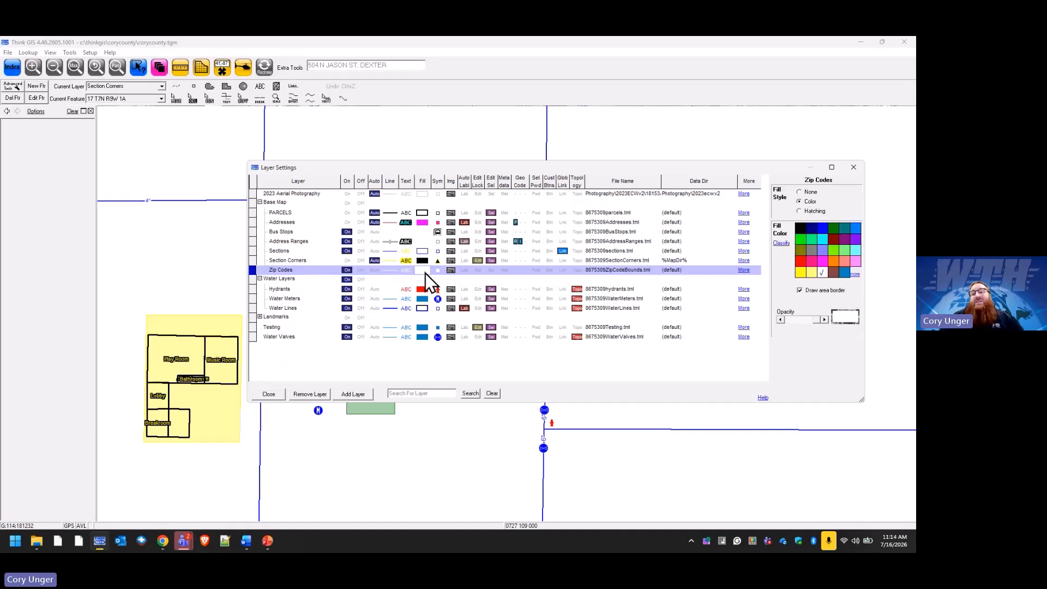
Lower the Zip Codes fill opacity to 110 and close layer settings.
drag(819, 319, 801, 321)
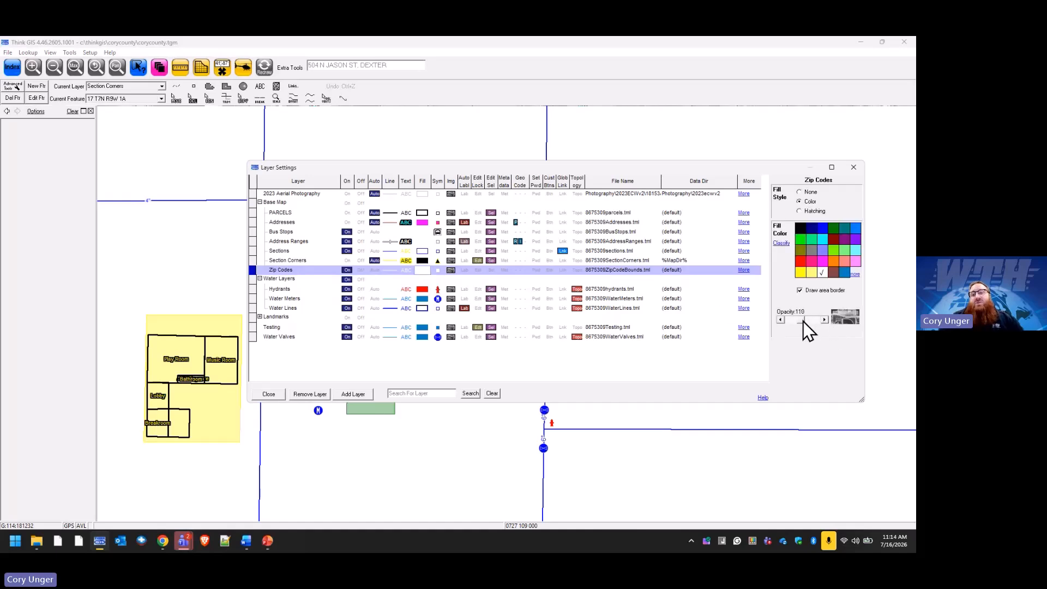
click(276, 394)
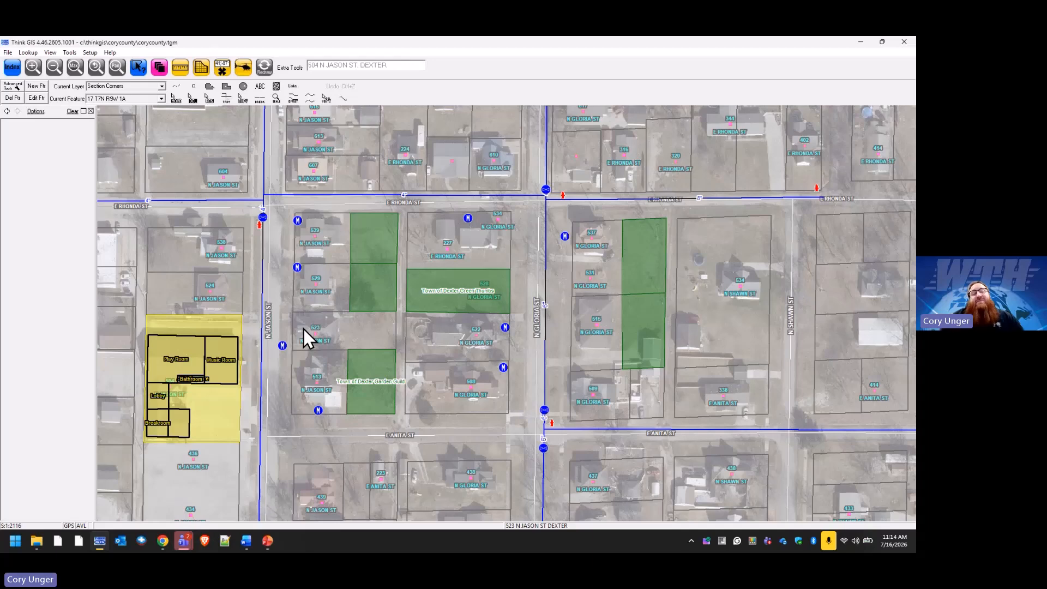
Set Zip Codes fill to None with Auto visibility from 0.5 to 25 mi.
click(158, 69)
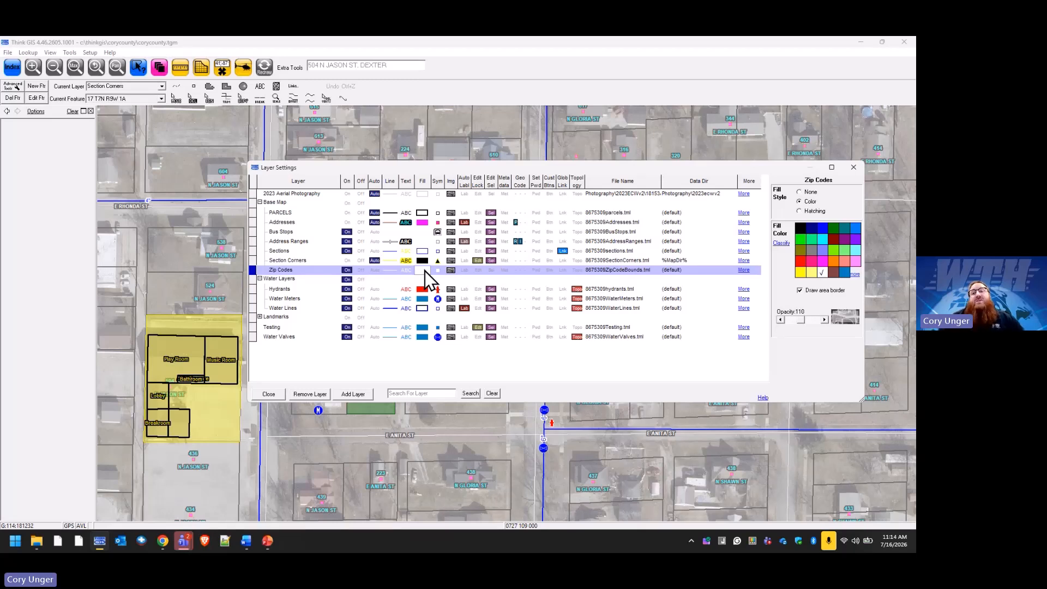
click(811, 195)
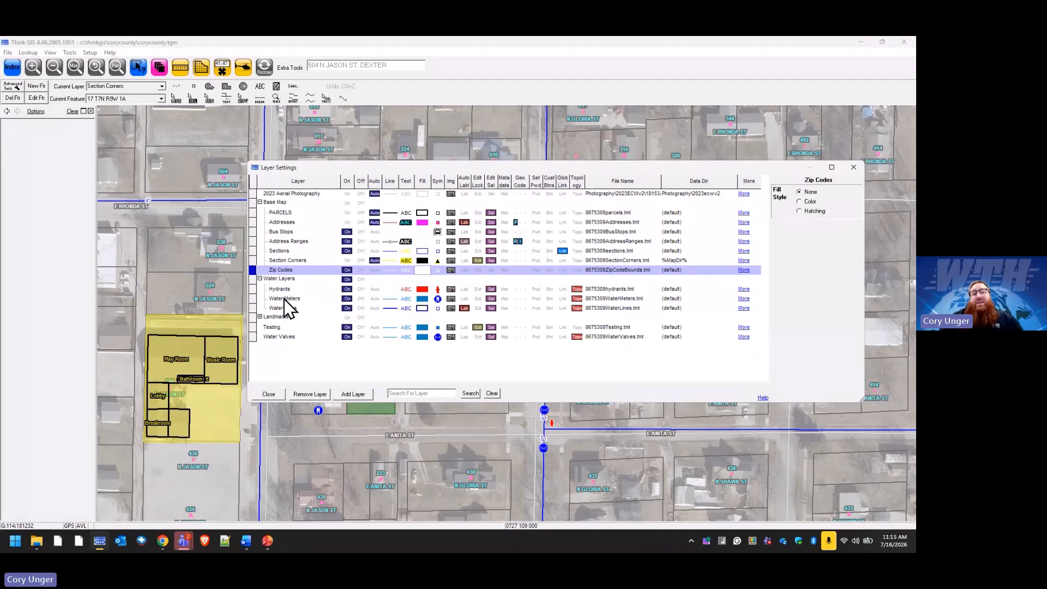
click(375, 270)
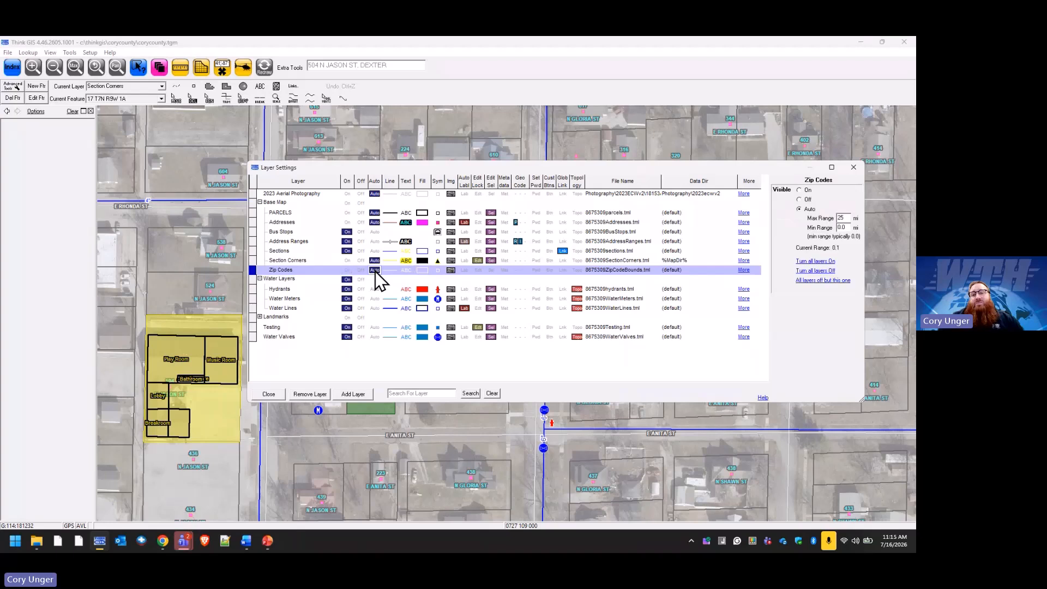
drag(846, 218, 829, 218)
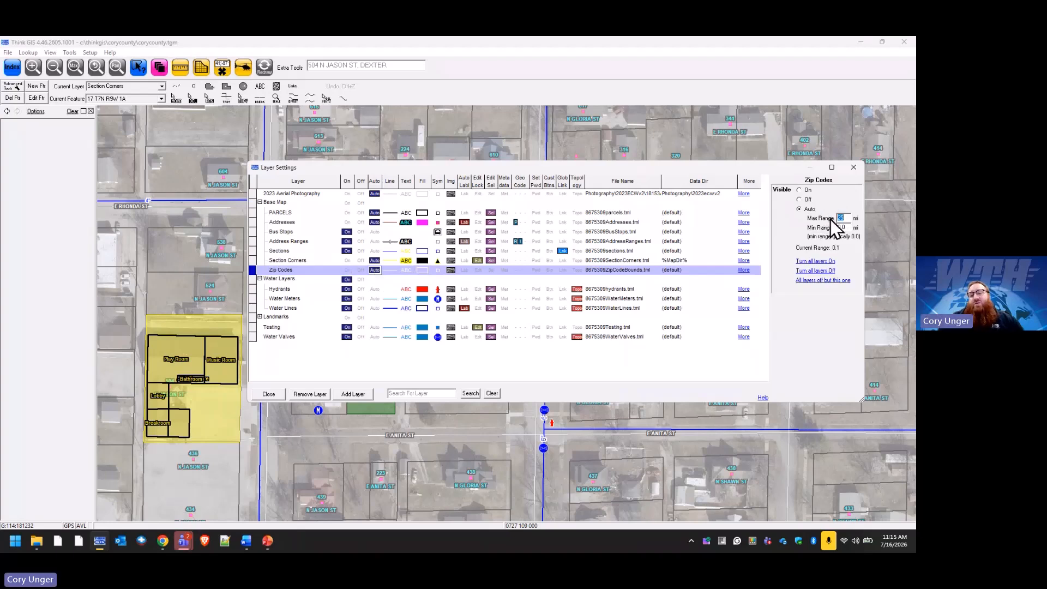
click(840, 228)
text(.5)
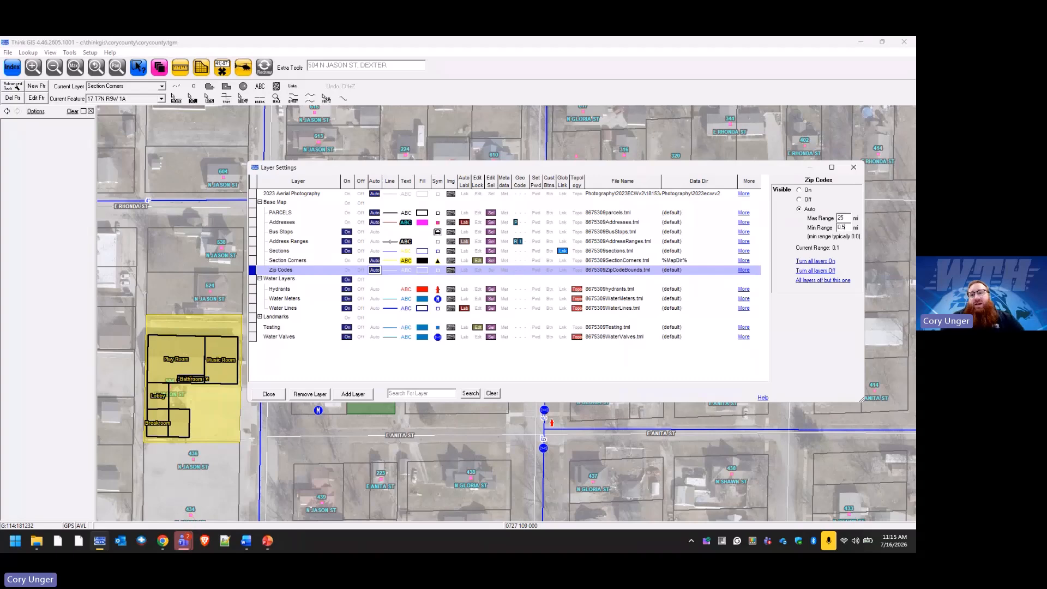
click(270, 396)
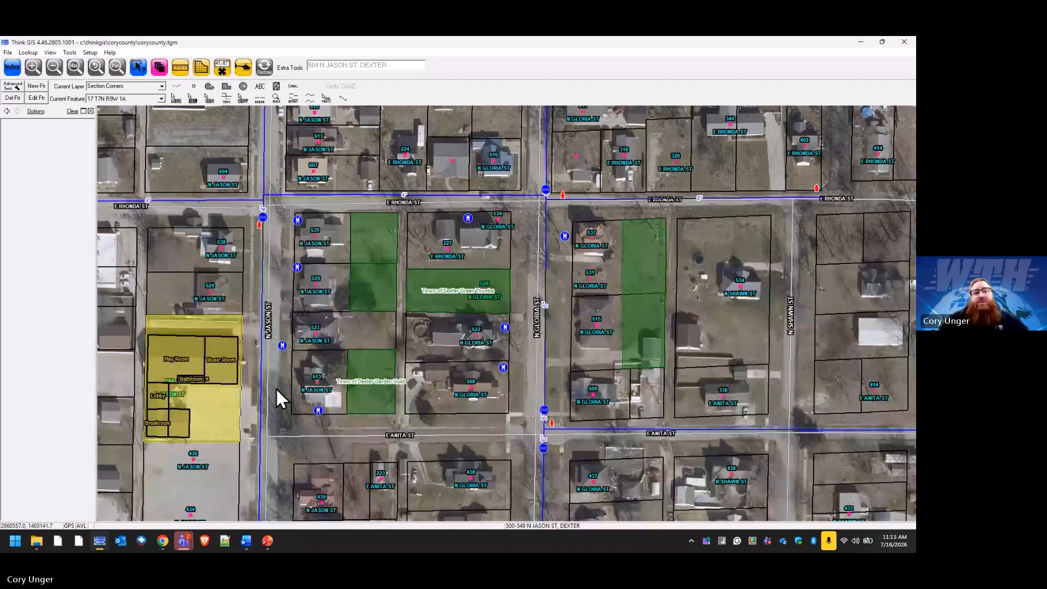
Zoom out three times to show Dexter with its surrounding sections.
click(58, 71)
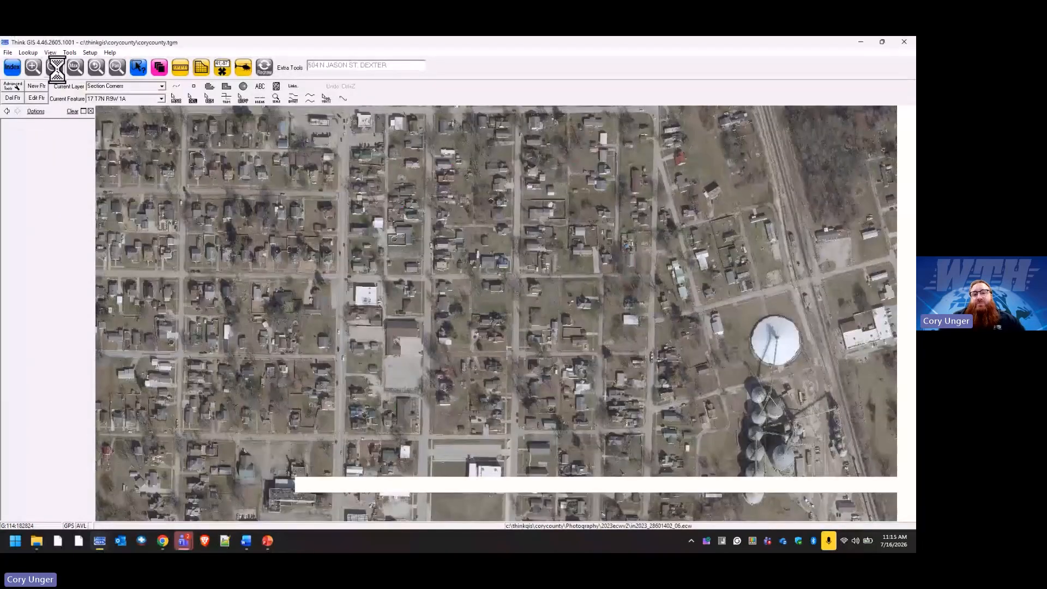
click(58, 71)
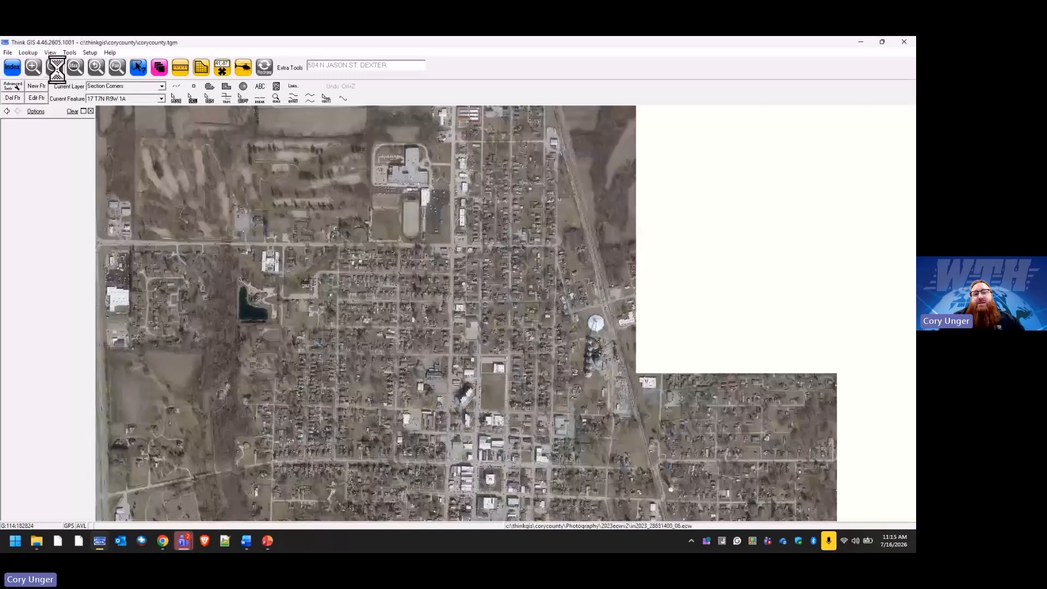
click(58, 71)
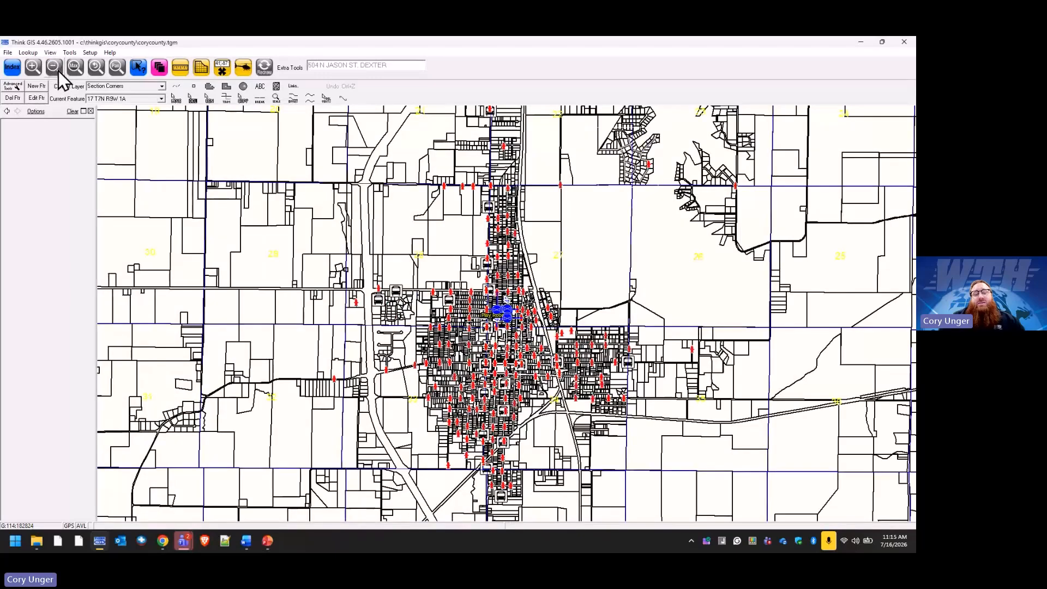
Restore a Color fill on Zip Codes, then zoom to the closest view of the town.
click(159, 68)
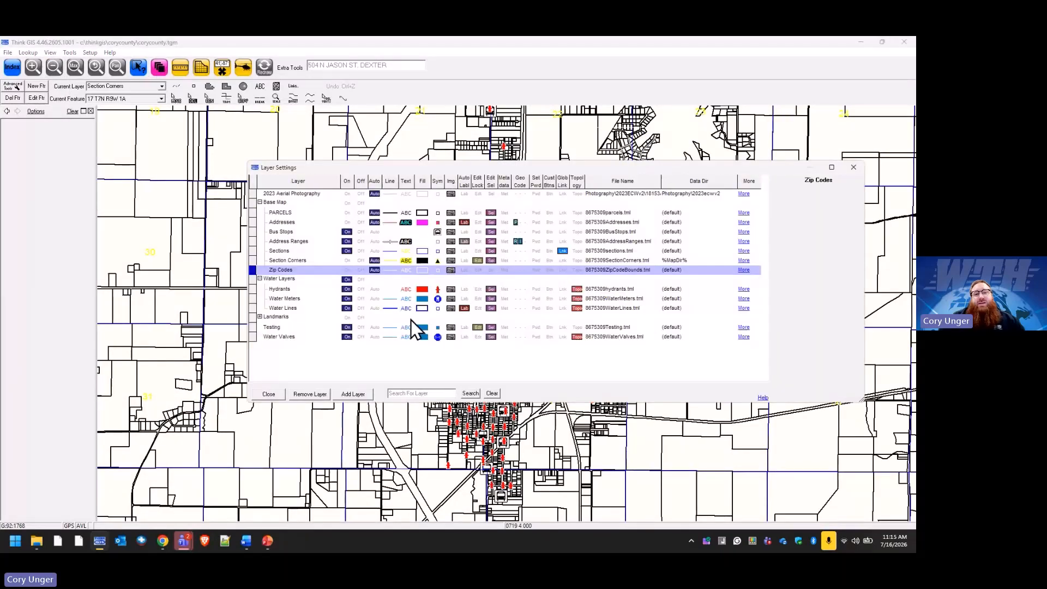
click(422, 270)
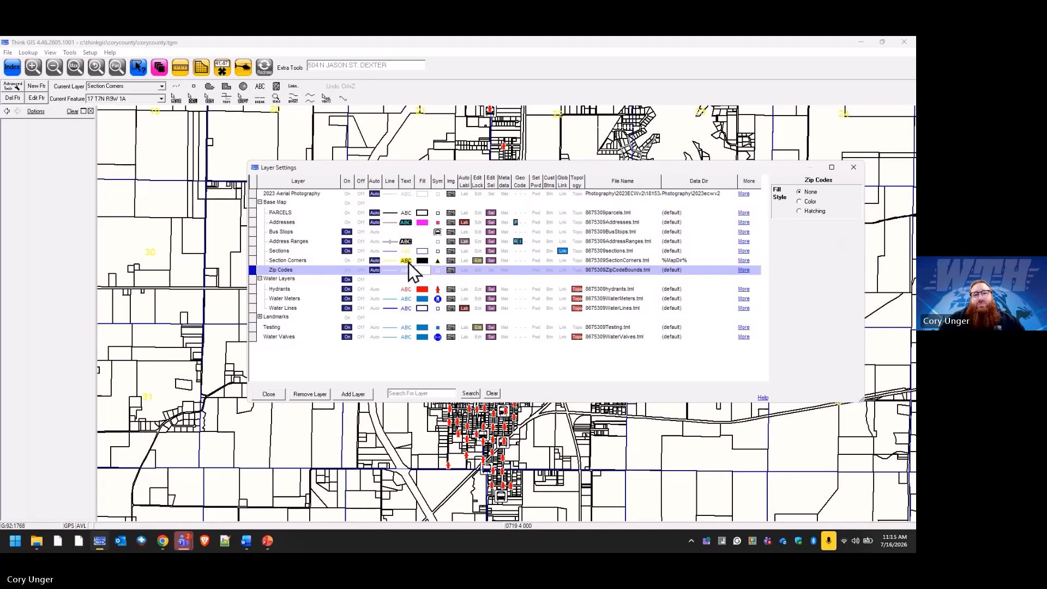
click(807, 202)
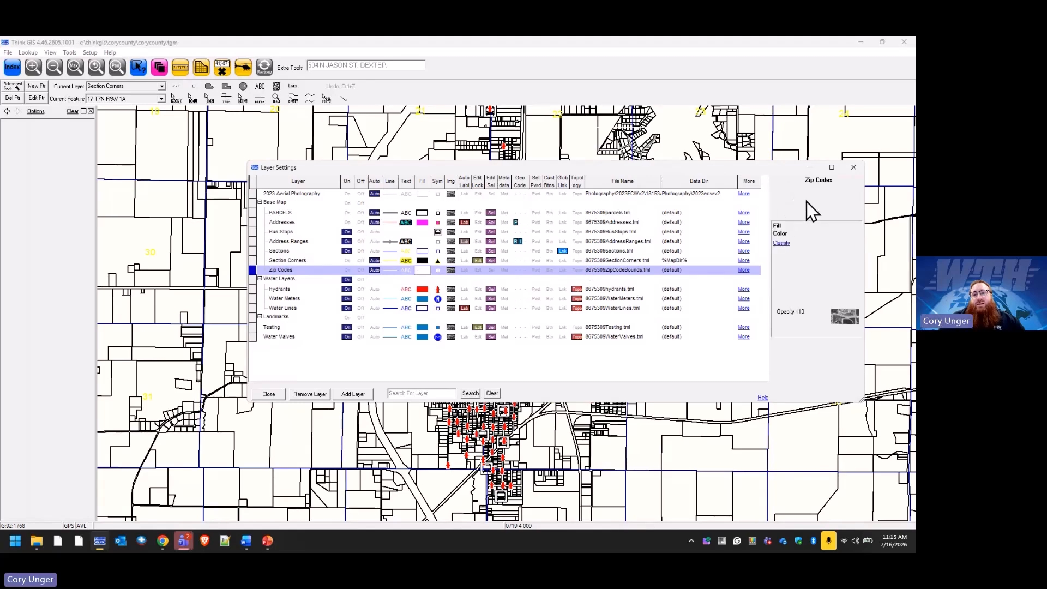
click(271, 394)
click(75, 66)
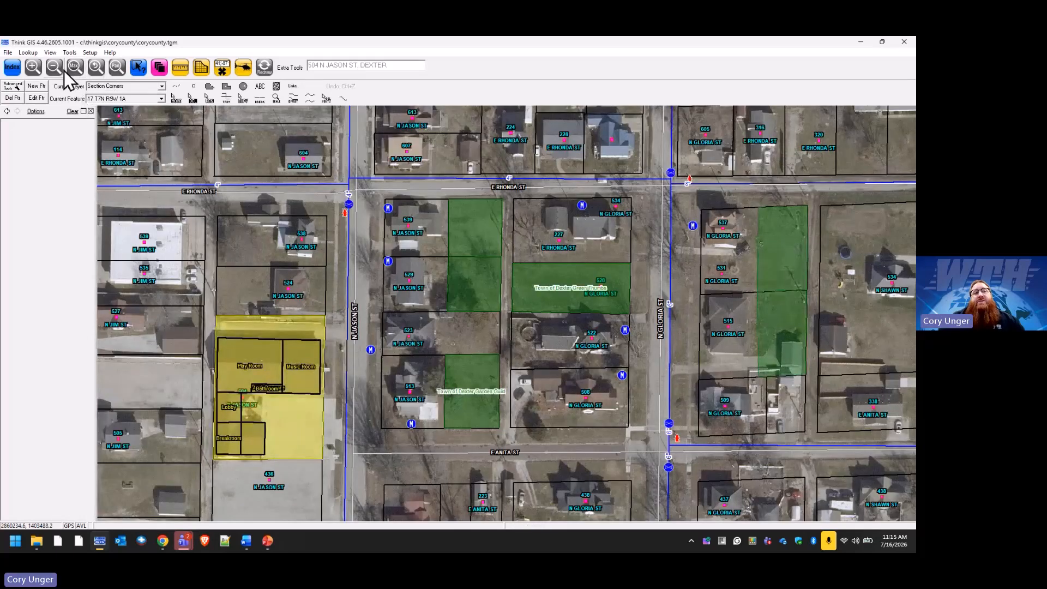
Zoom out to the whole town, then zoom into the blocks between N Jason and N Gloria St.
click(54, 67)
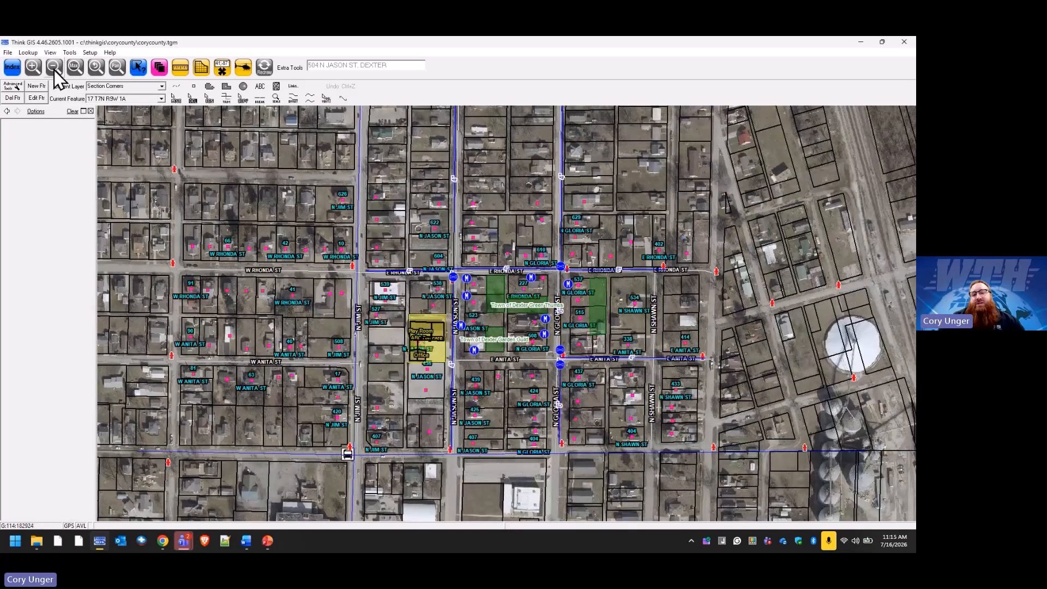
click(54, 68)
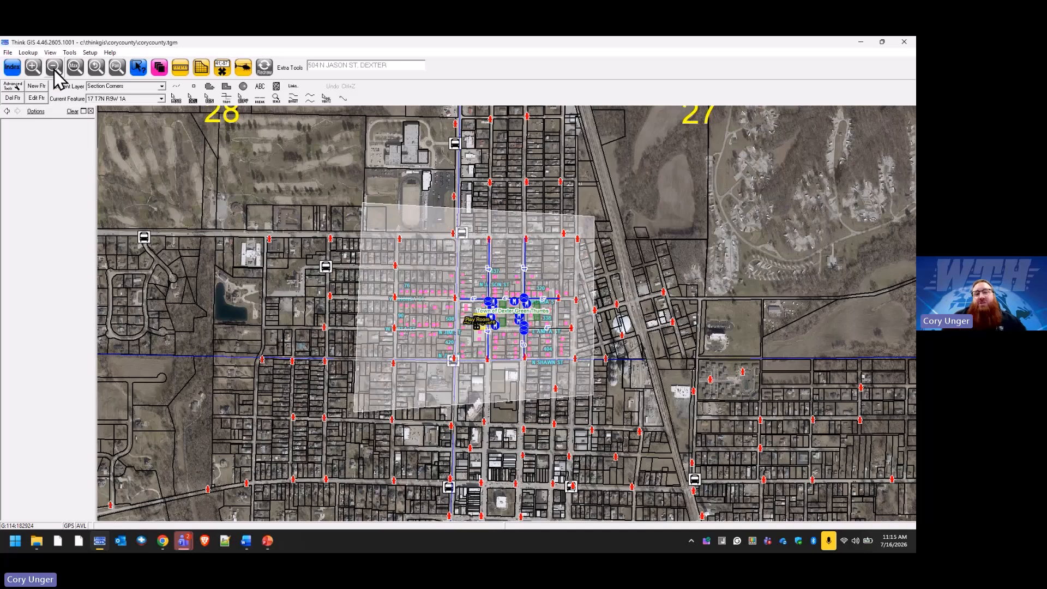
click(484, 322)
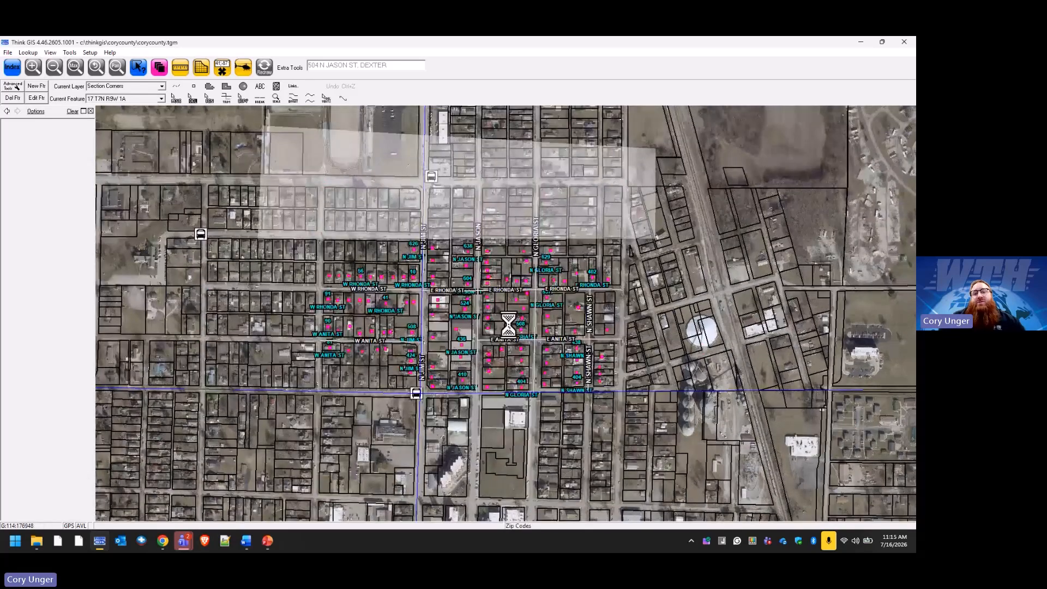
scroll(510, 326, up, 1)
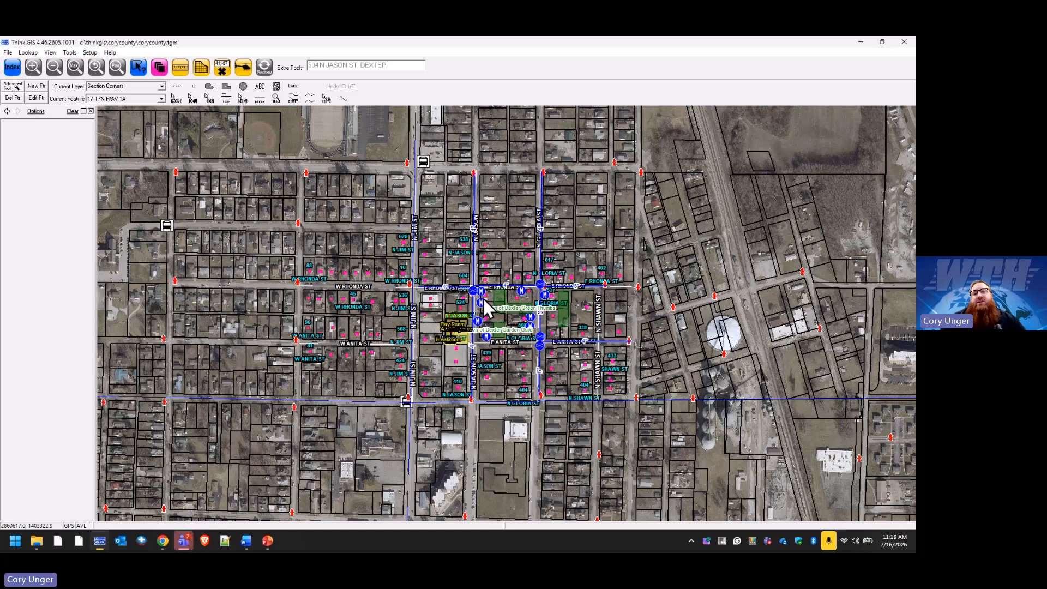
scroll(559, 357, up, 3)
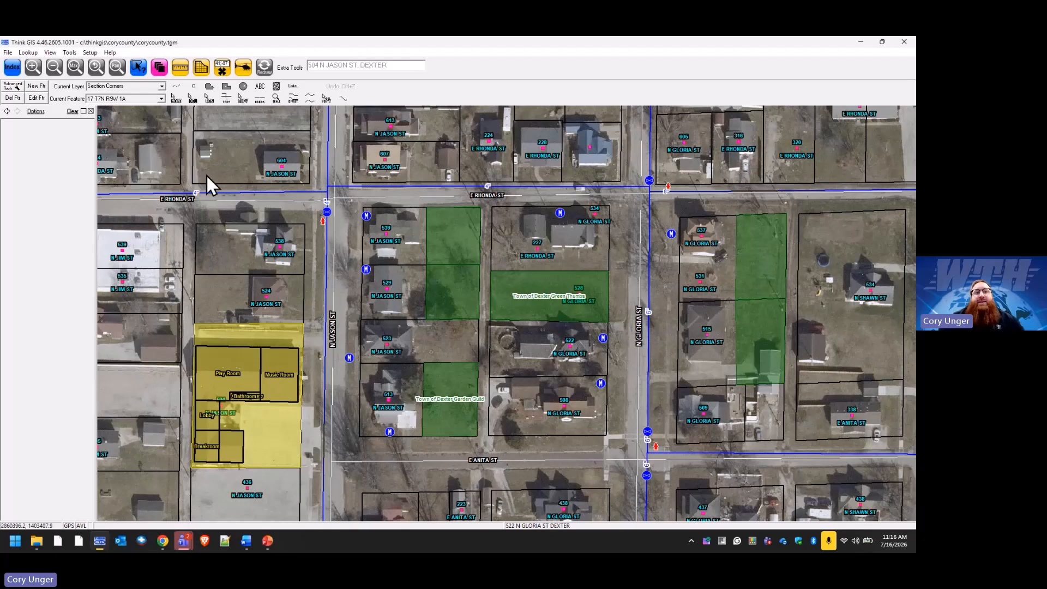
Set the Zip Codes fill opacity to 128, previewing the fill on the map.
click(159, 67)
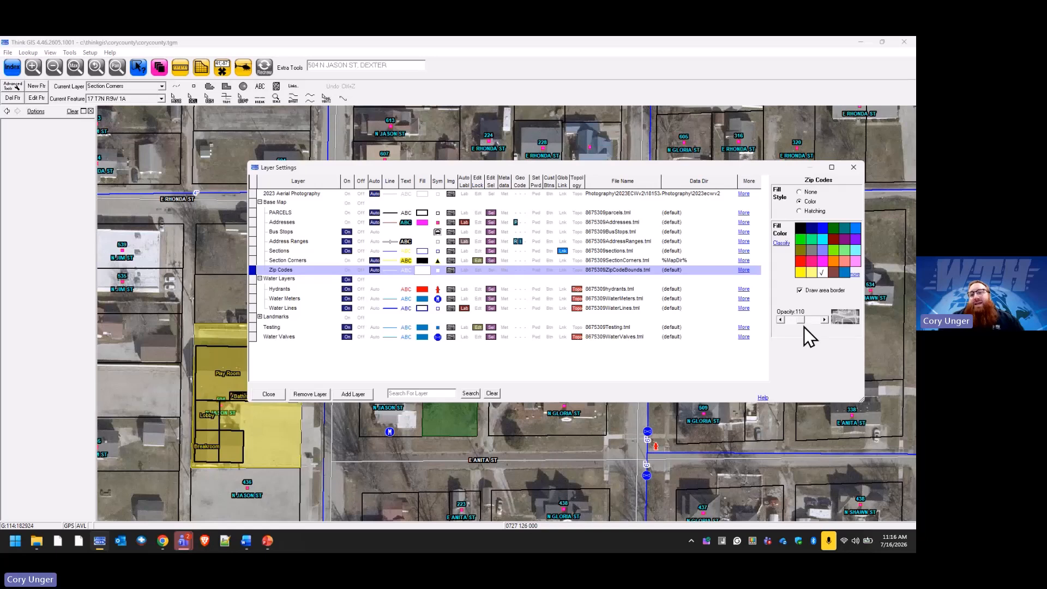
mouse_move(799, 320)
mouse_down()
mouse_move(813, 322)
mouse_move(794, 322)
mouse_up()
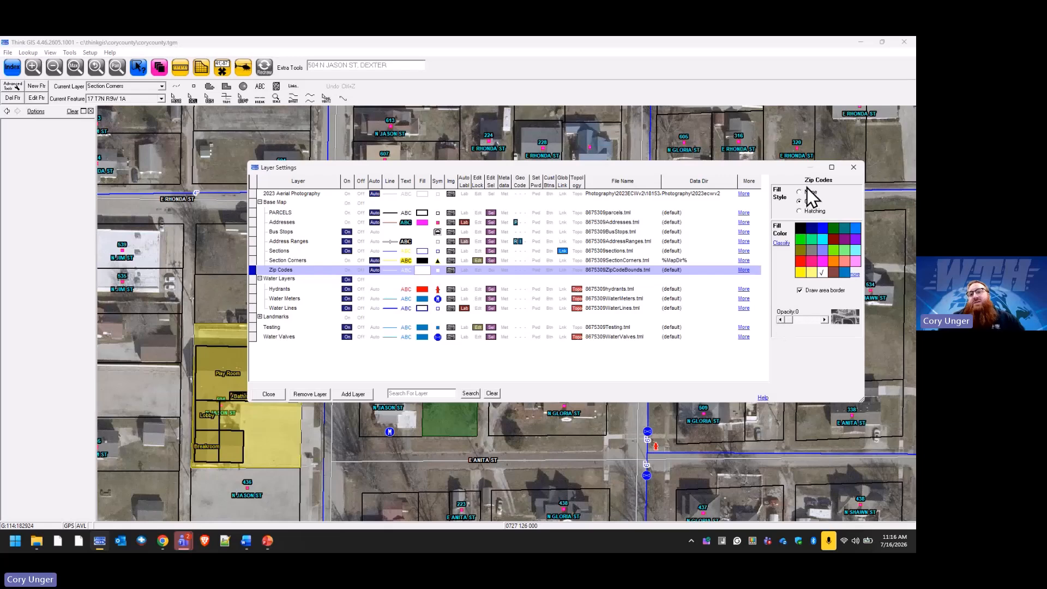
click(277, 393)
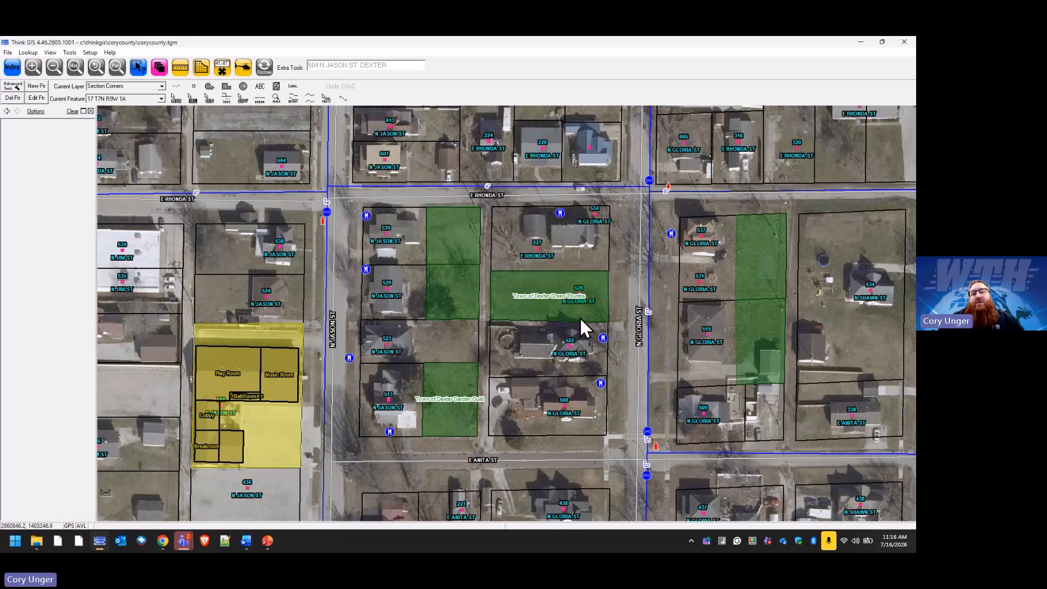
click(160, 67)
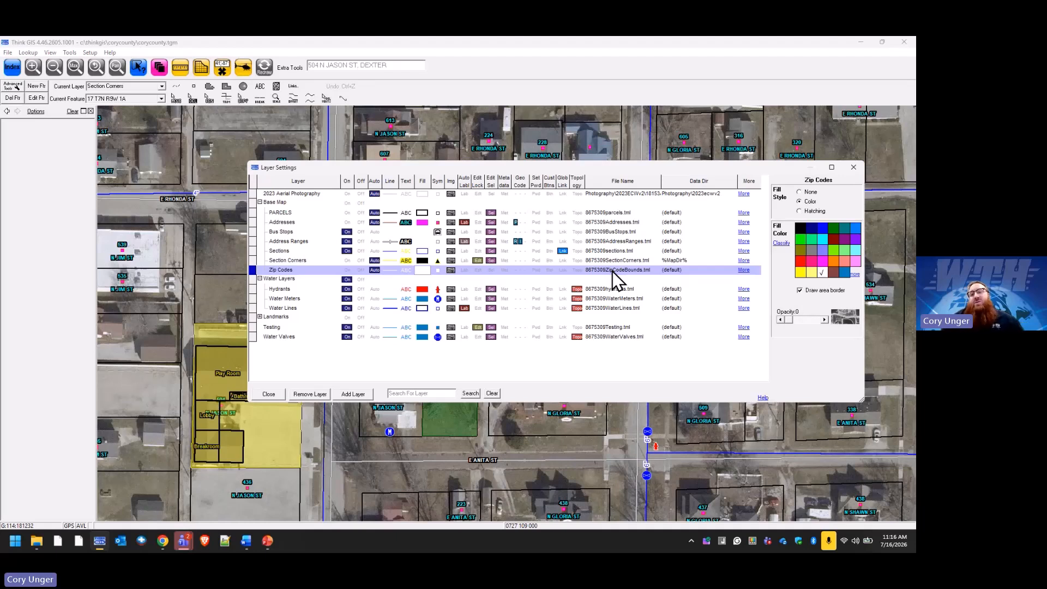
drag(792, 322, 805, 325)
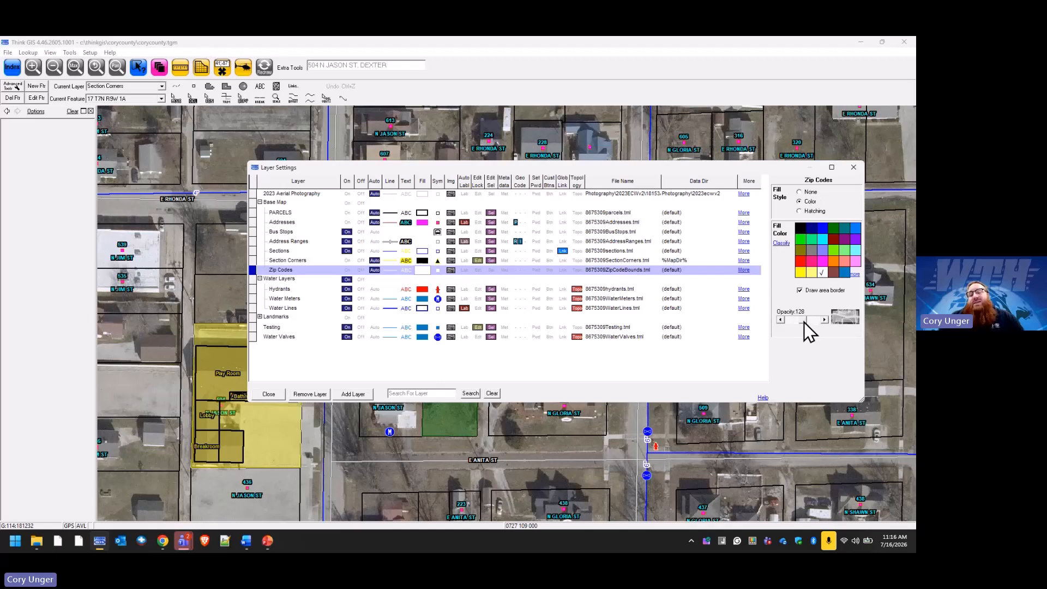
Save the Zip Codes settings into the layer, agreeing to lock it for editing.
click(374, 270)
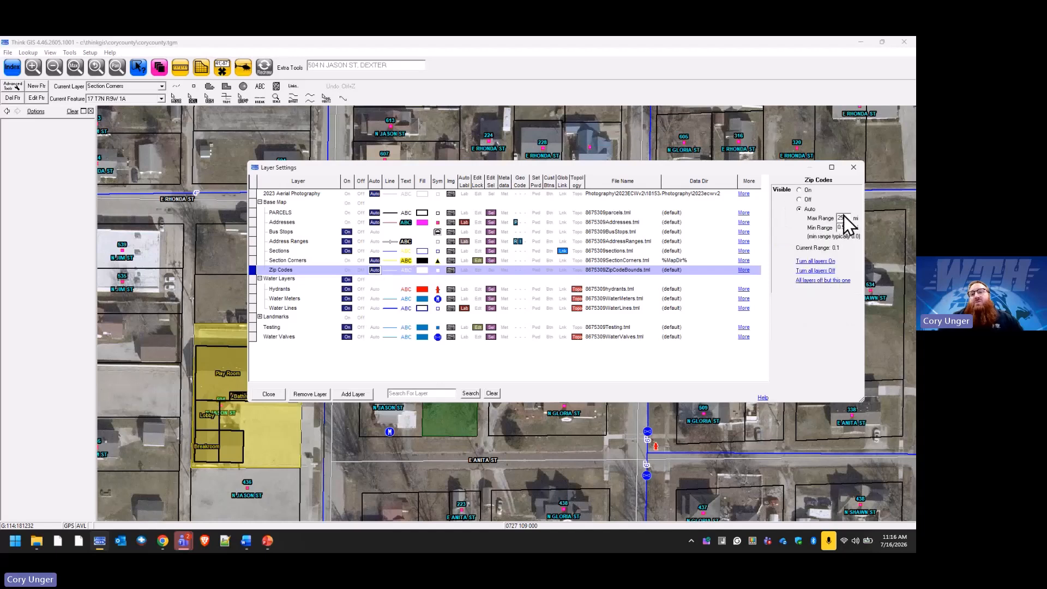
click(745, 270)
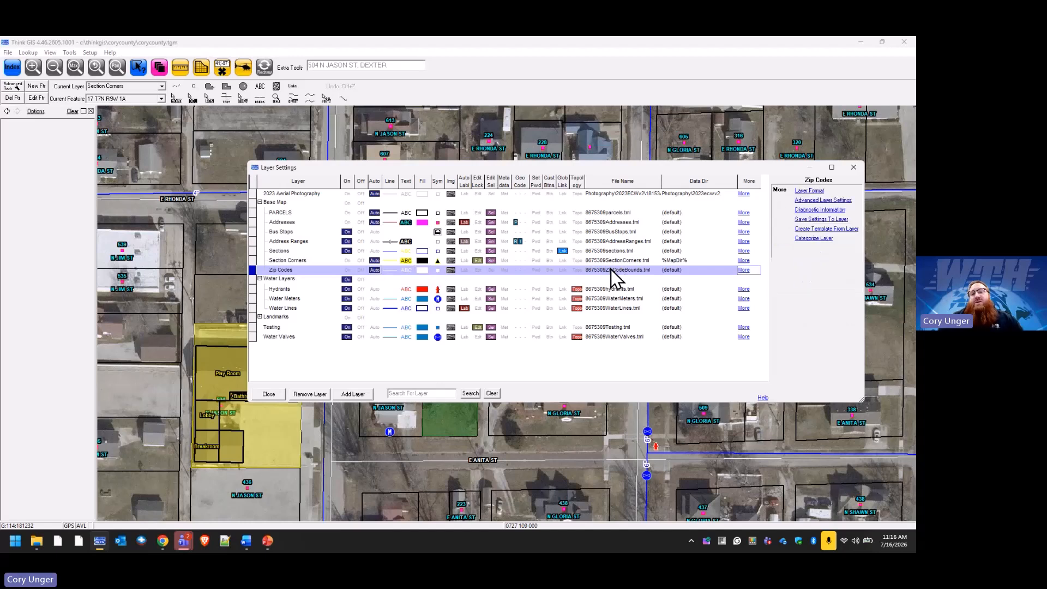
click(816, 220)
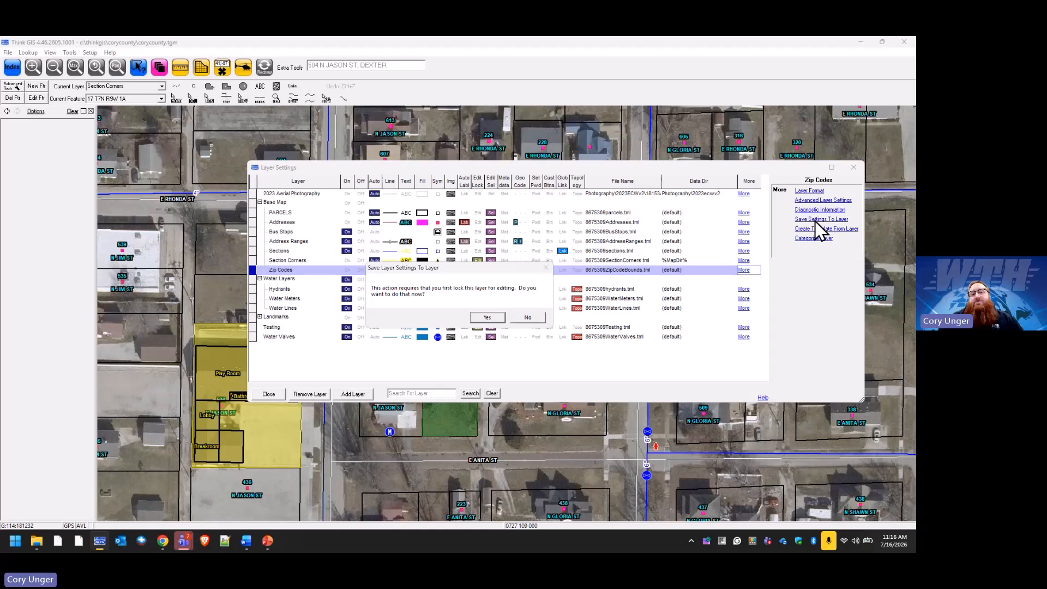
click(490, 317)
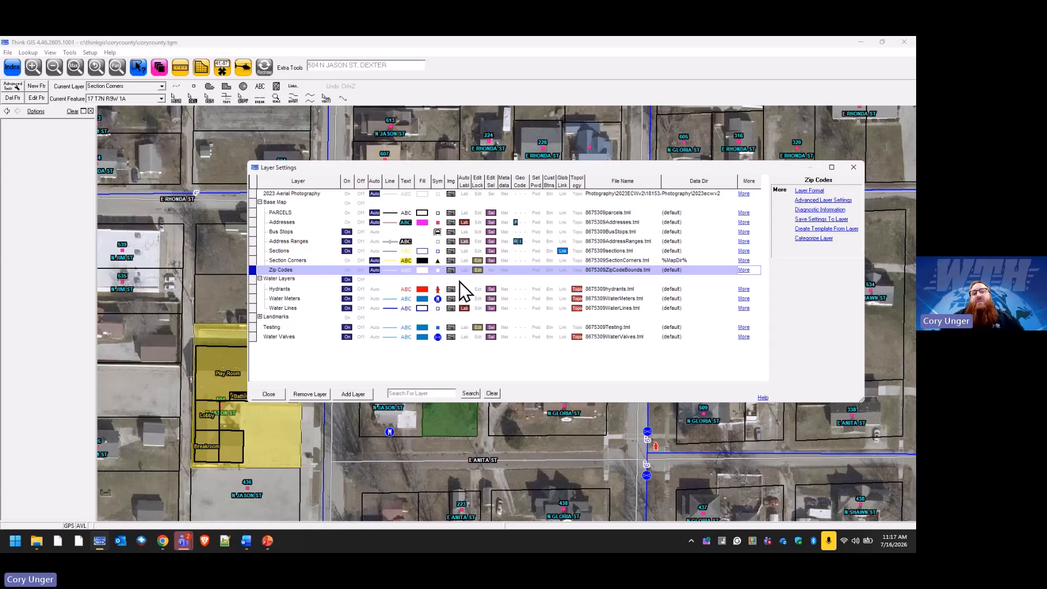
Classify the Zip Codes fill colour by Feature Name into 47002 and 47003 classes.
click(424, 270)
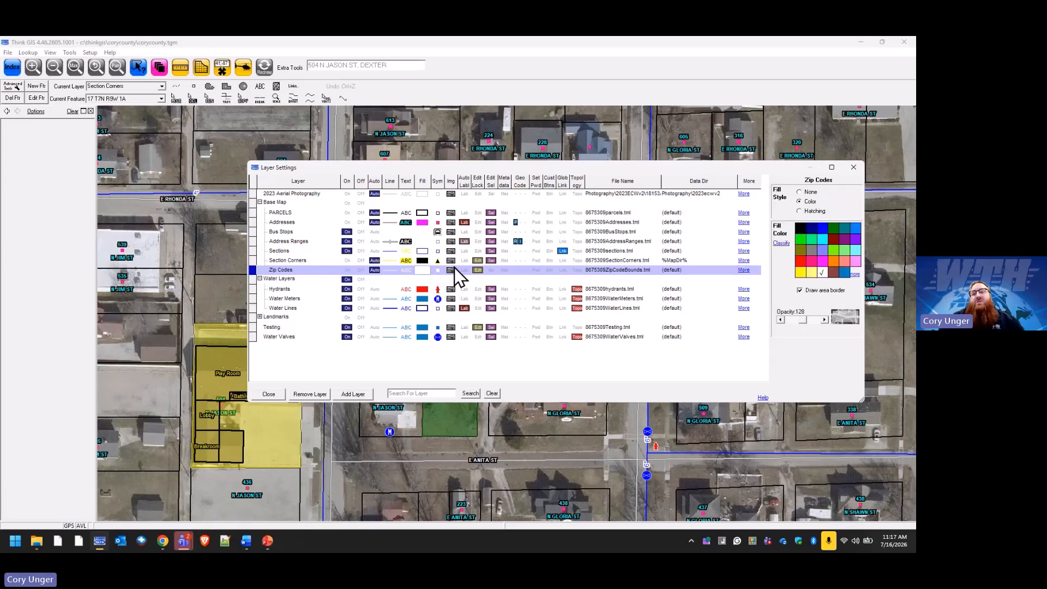
click(781, 243)
click(458, 357)
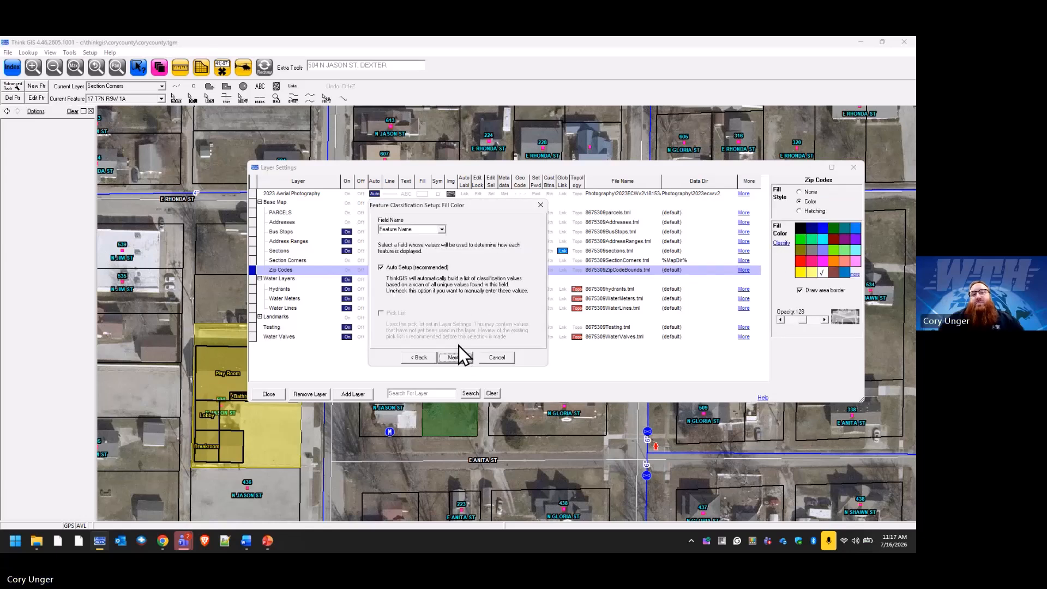
click(444, 230)
click(456, 359)
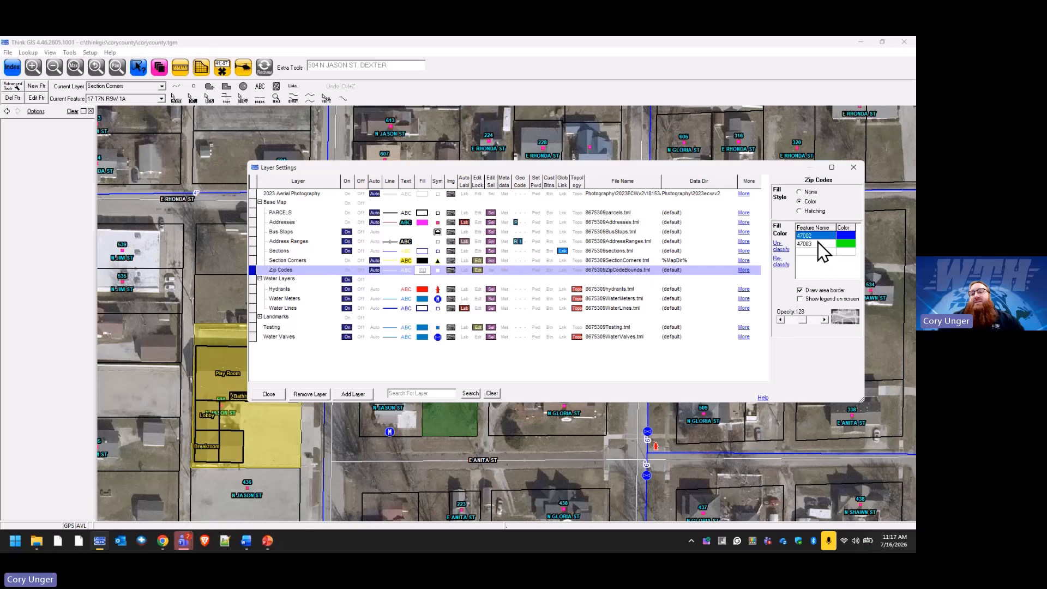
Toggle the Zip Codes edit lock in its file settings and close Layer Settings.
click(620, 271)
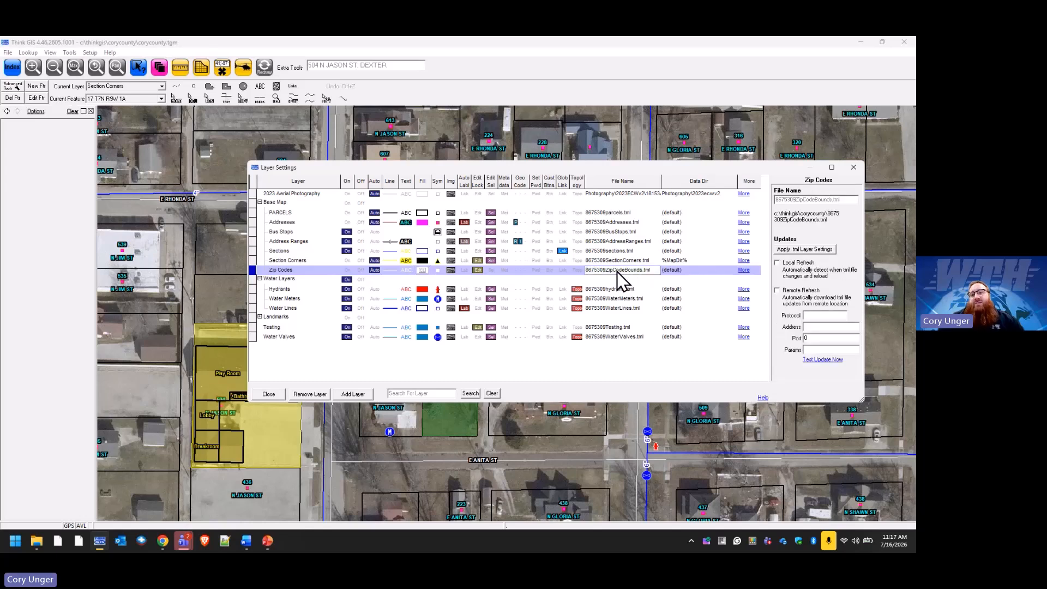
click(479, 271)
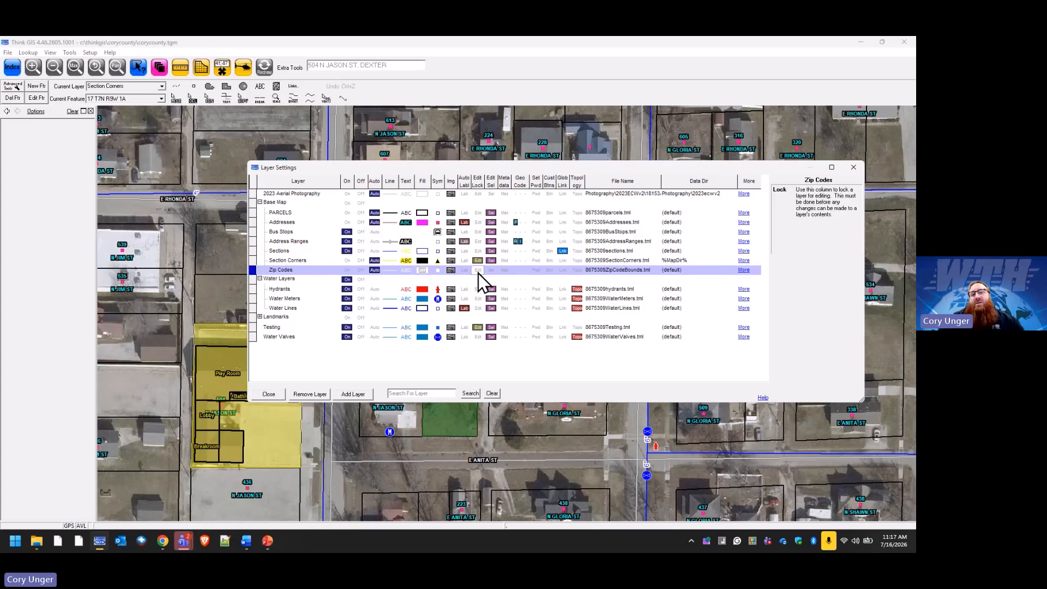
click(623, 272)
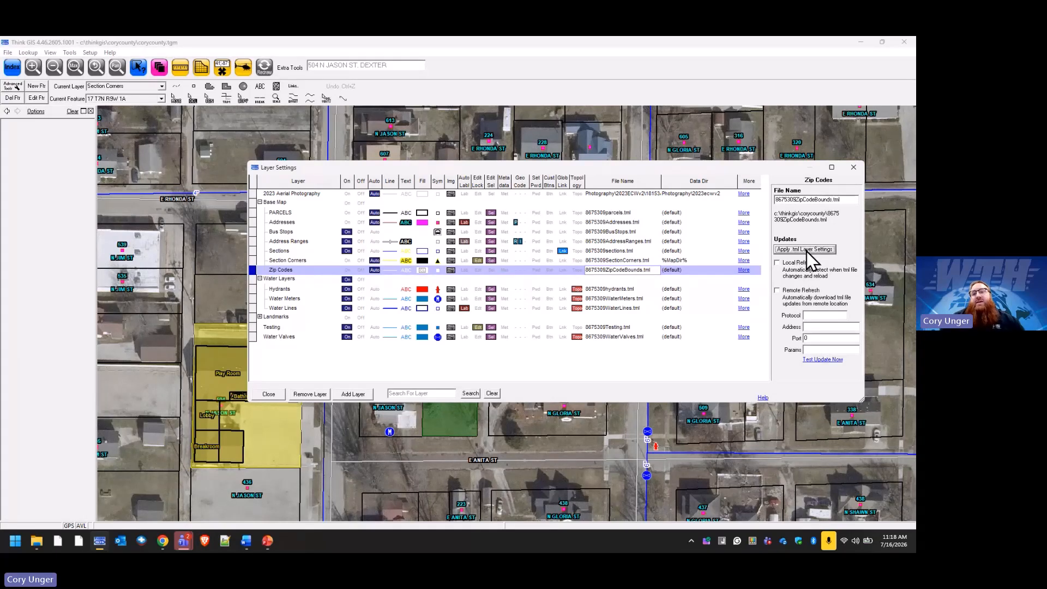
click(260, 398)
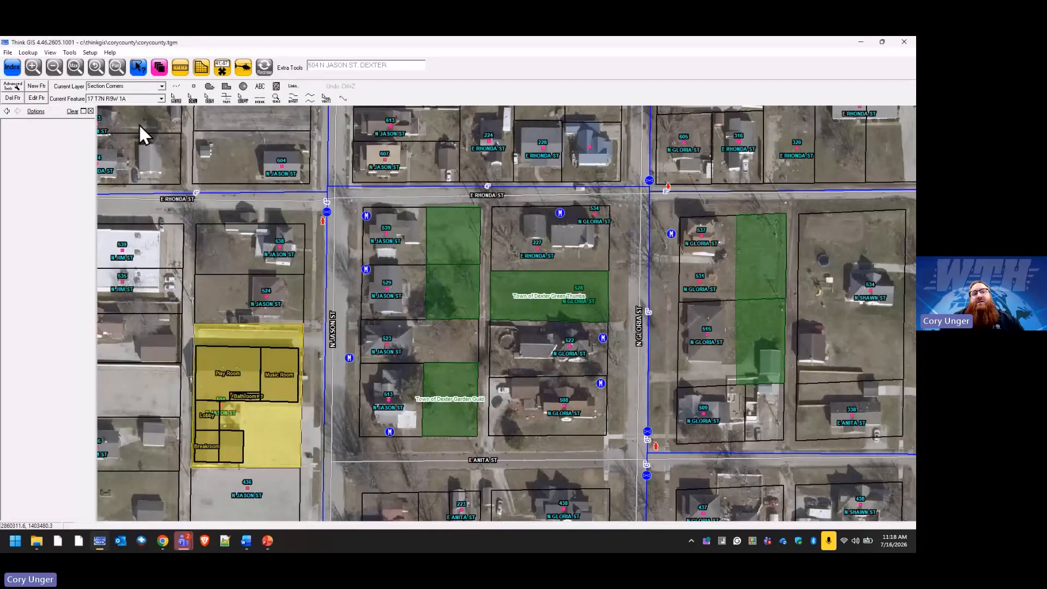
Make Zip Codes always visible with a magenta boundary line and purple fill, then redraw.
click(160, 71)
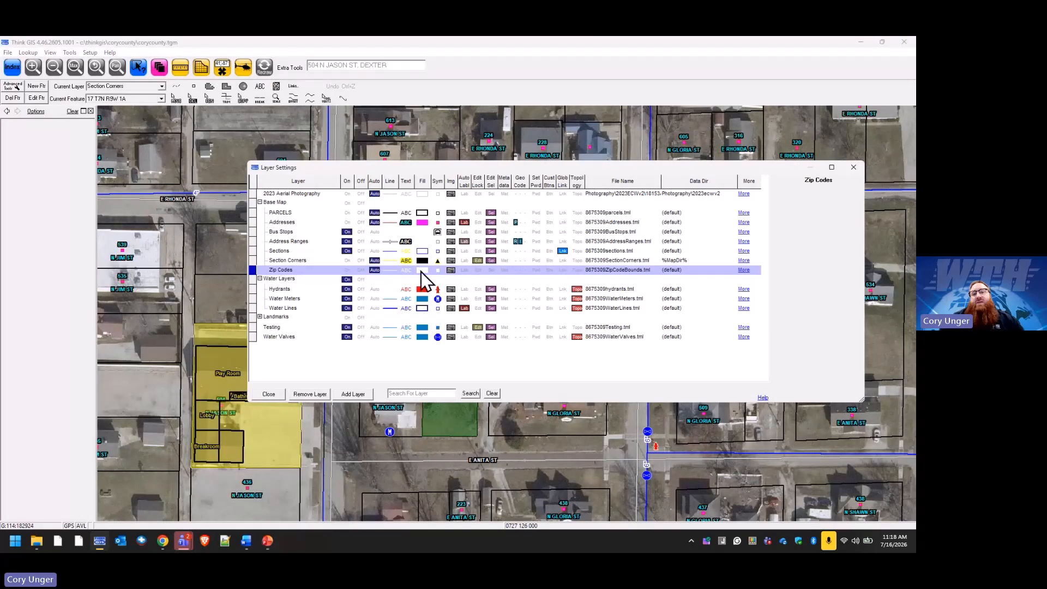
click(430, 270)
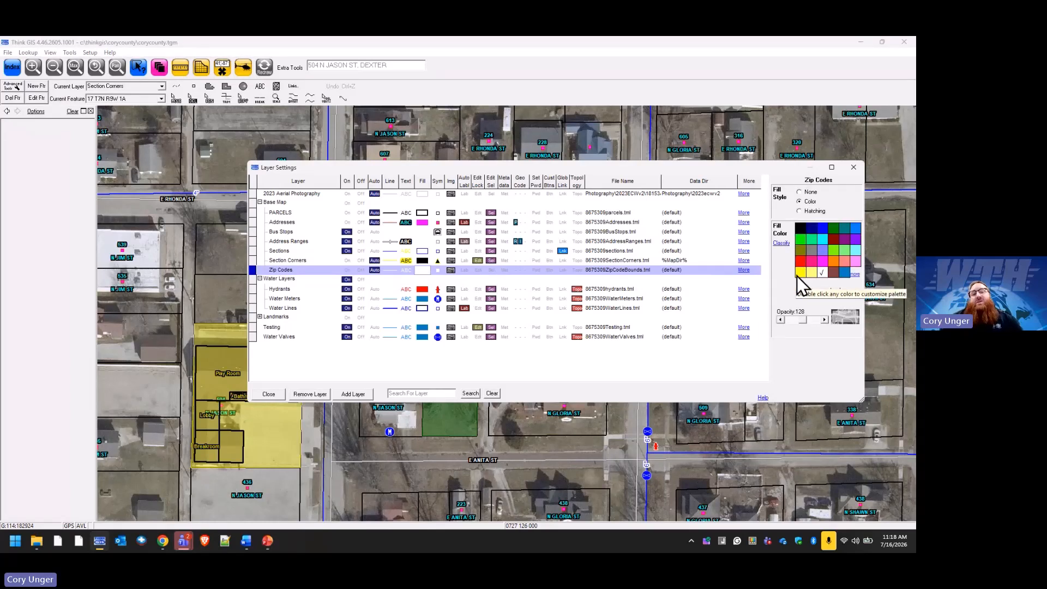
click(375, 271)
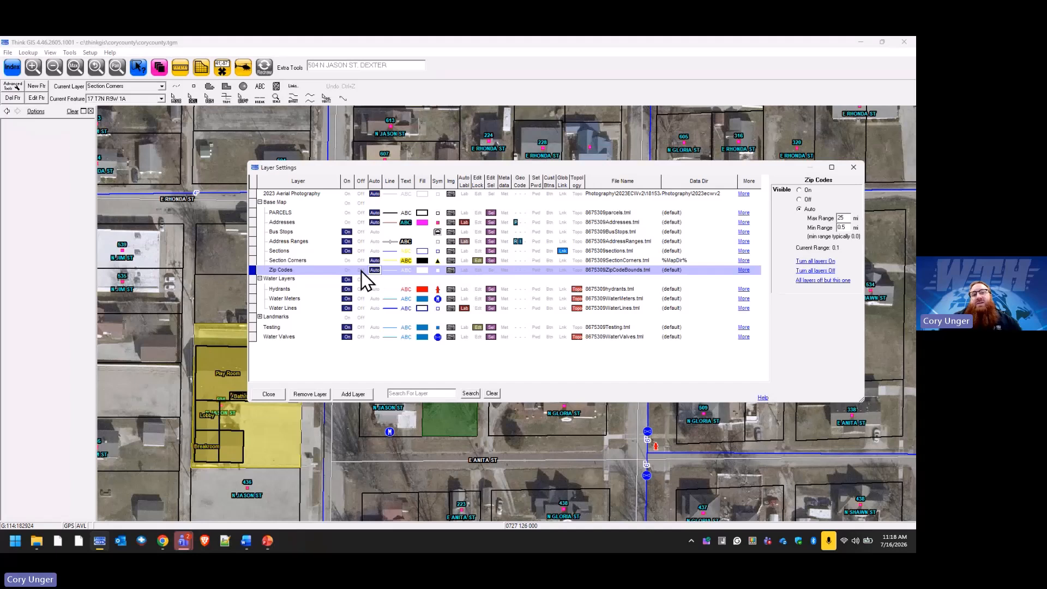
click(347, 271)
click(390, 272)
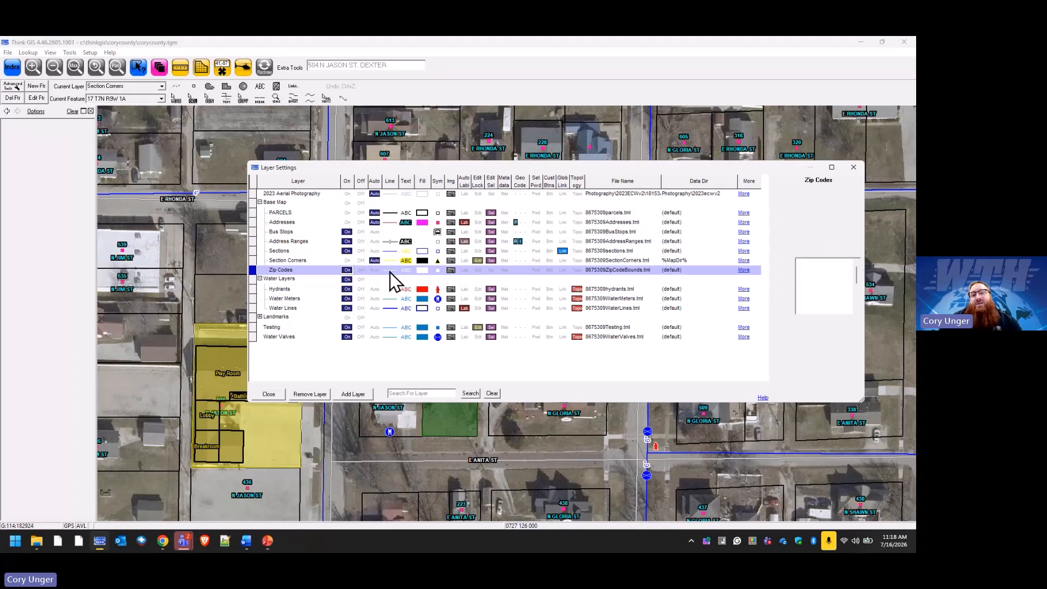
click(822, 226)
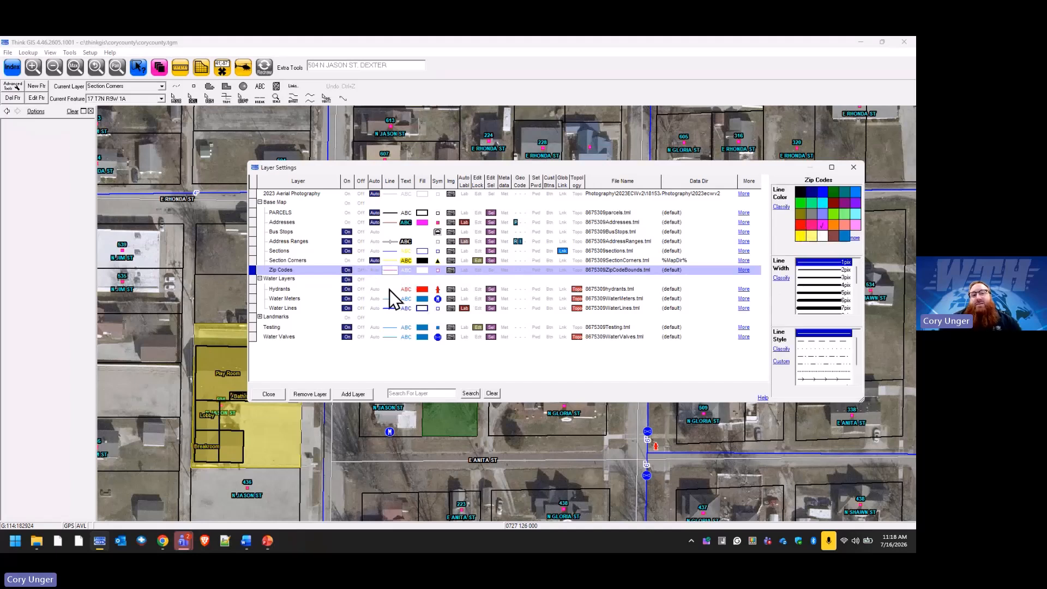
click(423, 270)
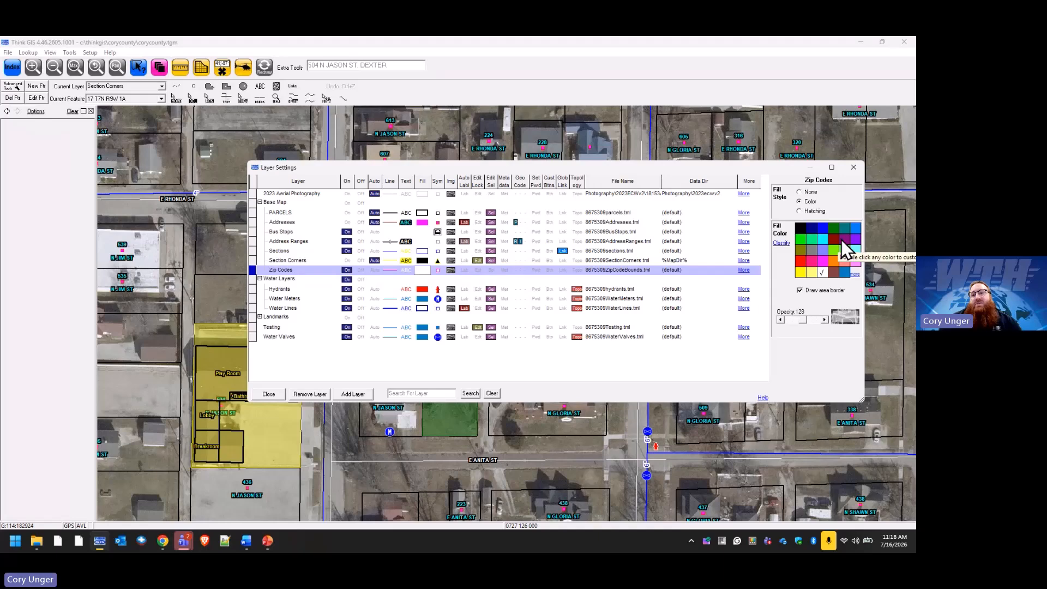
click(843, 240)
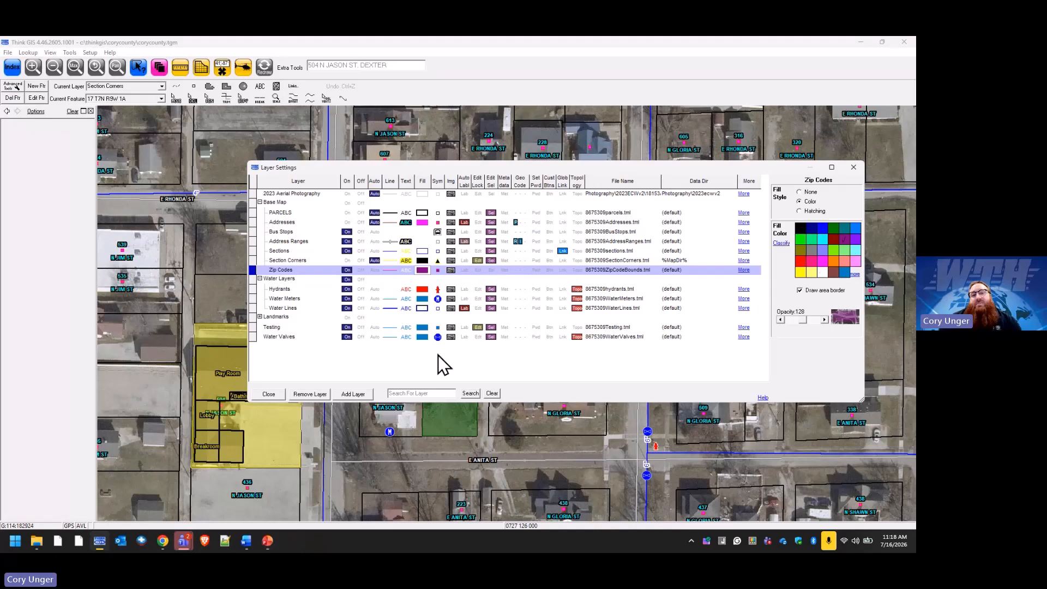
click(274, 398)
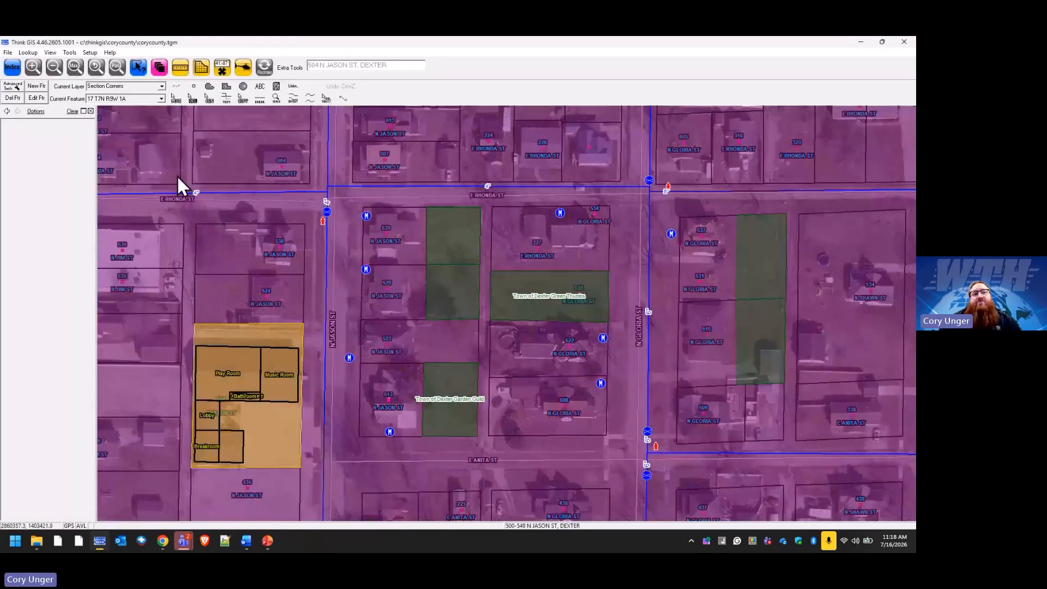
Review the Zip Codes file settings, return to the map, and reopen Layer Settings.
click(160, 68)
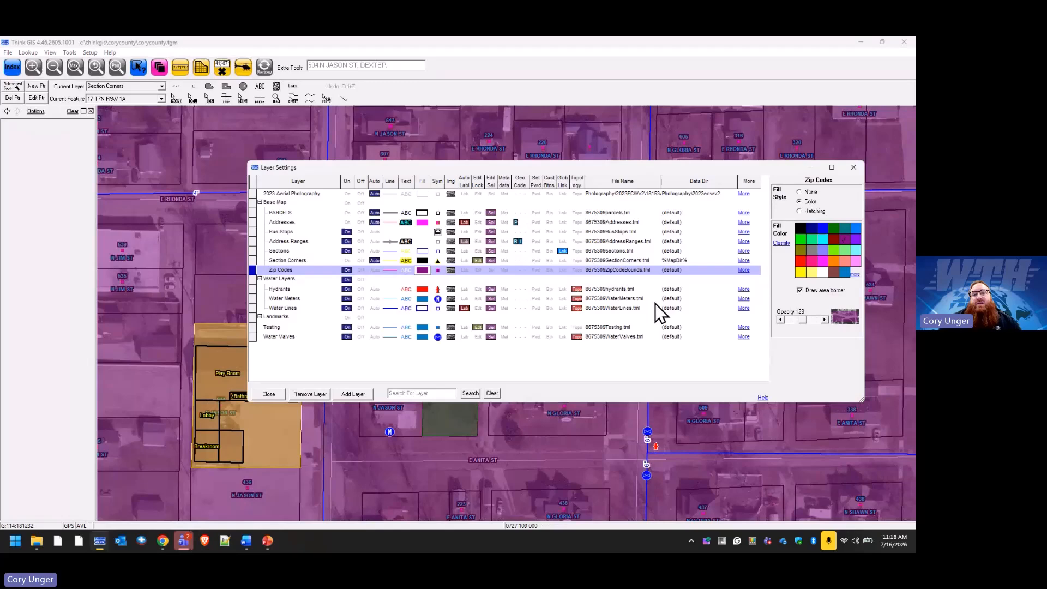
click(628, 269)
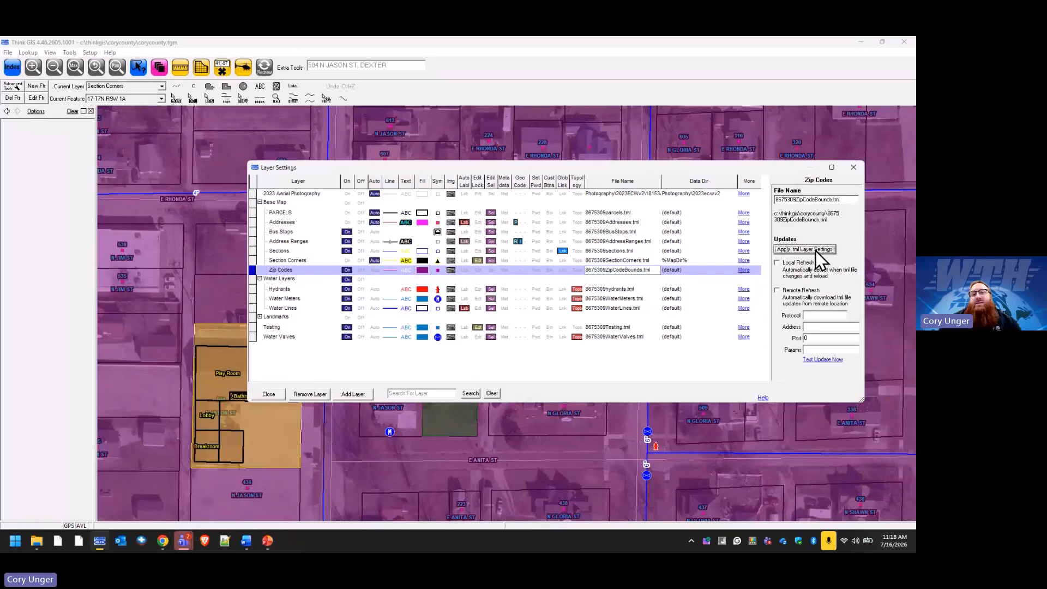
click(279, 397)
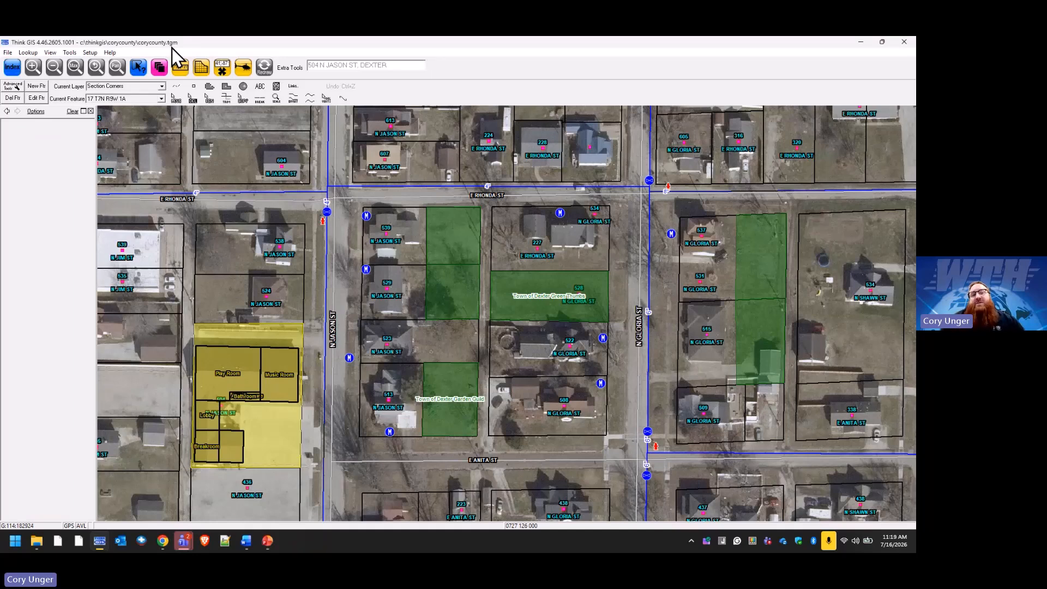
click(162, 65)
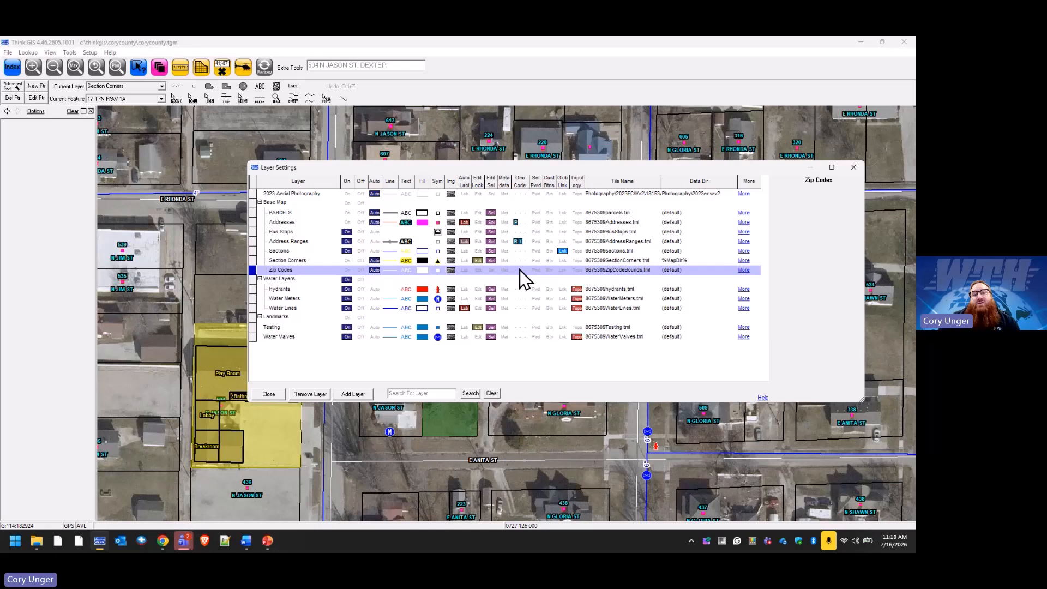
Change the Addresses search suggestion format to [House] [Dir] [Street], [Community] [City].
click(520, 224)
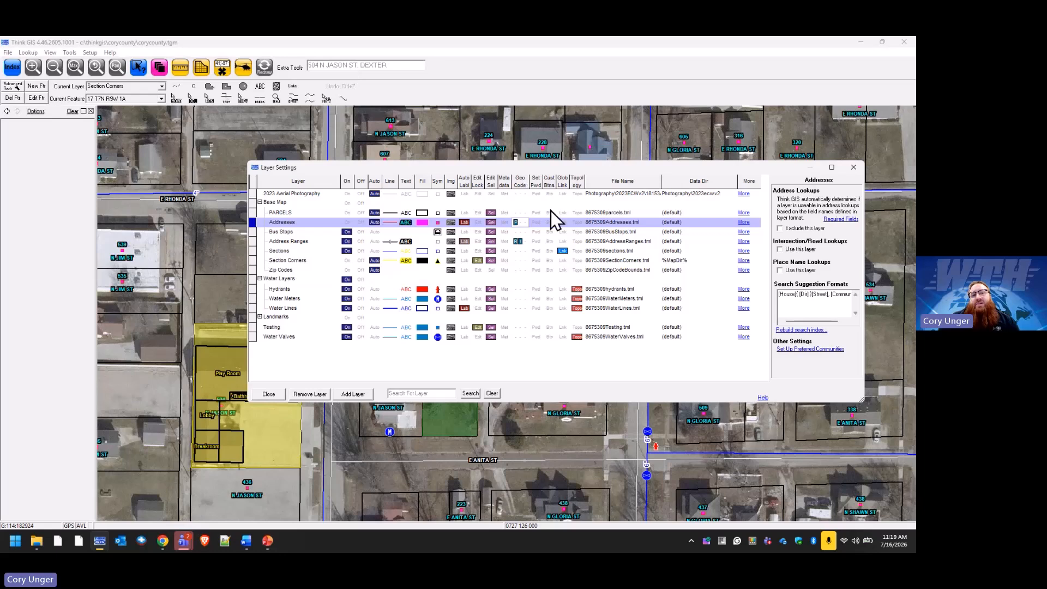
click(836, 298)
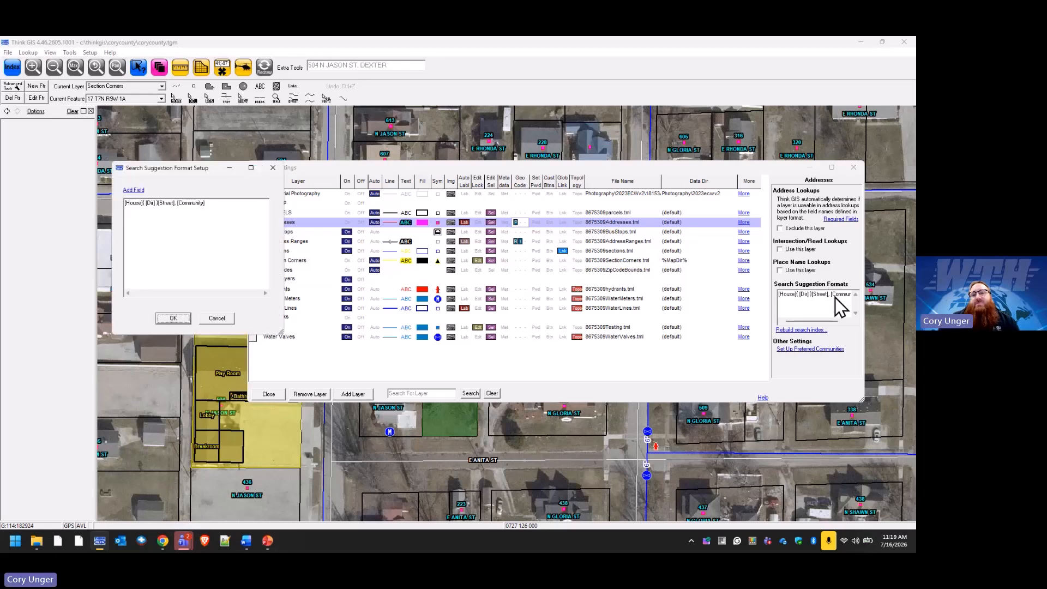
click(223, 210)
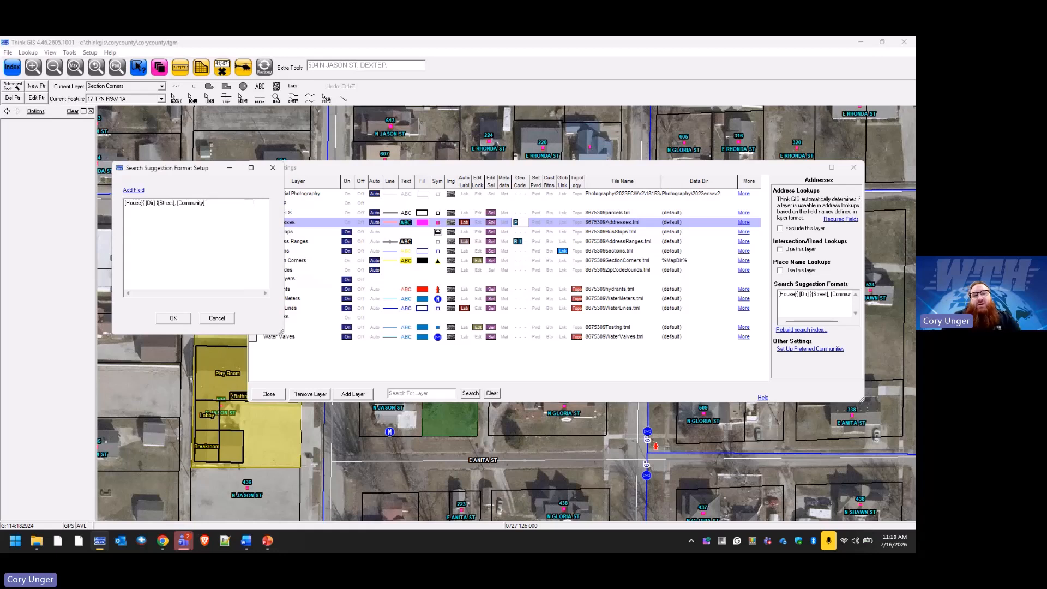
text(ity])
click(186, 319)
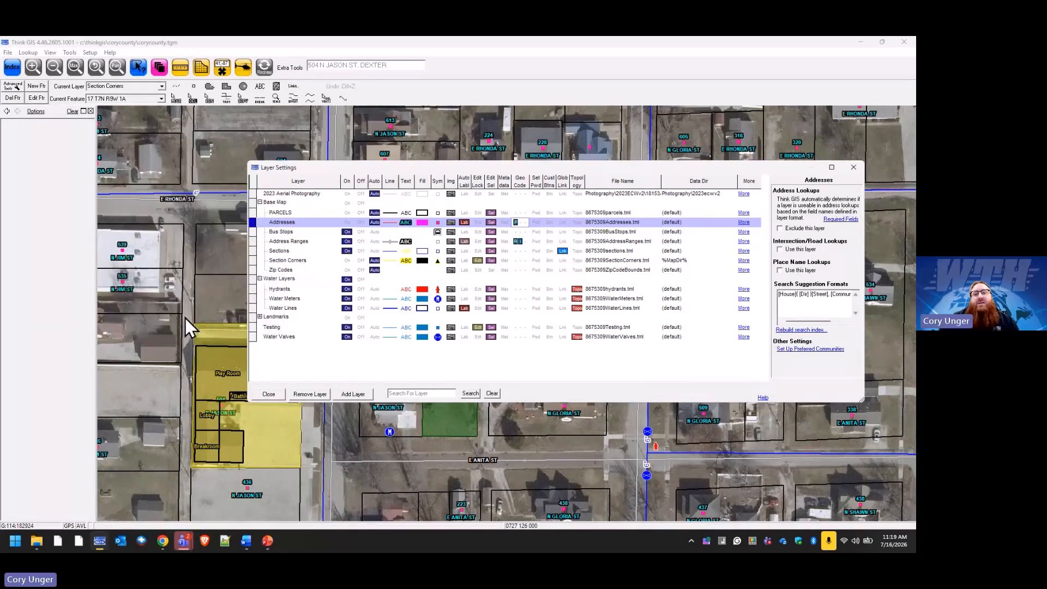
Rebuild the Addresses search index, producing 362 entries.
click(813, 330)
click(493, 327)
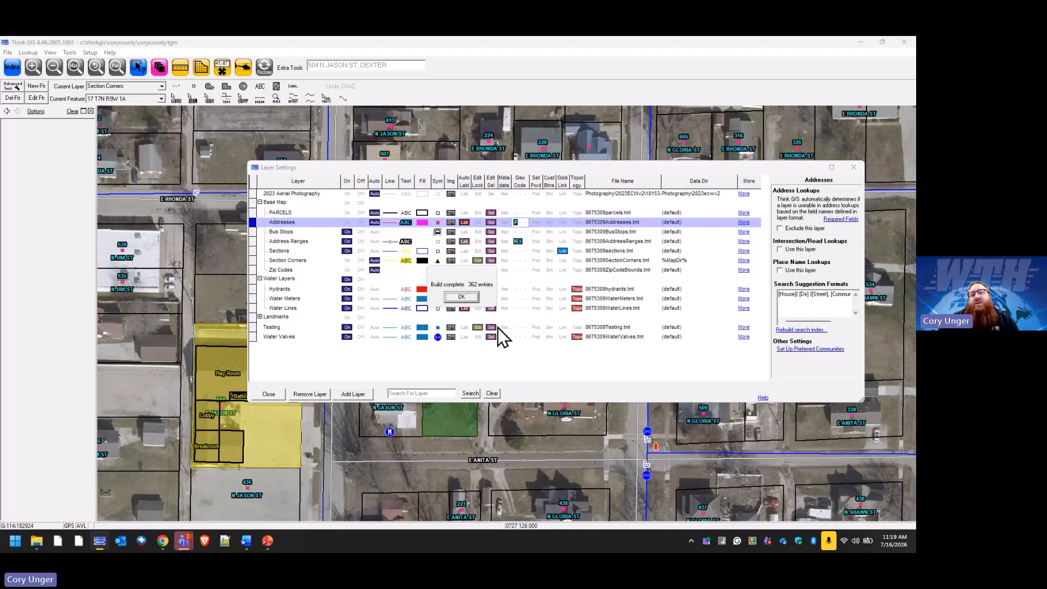
click(469, 299)
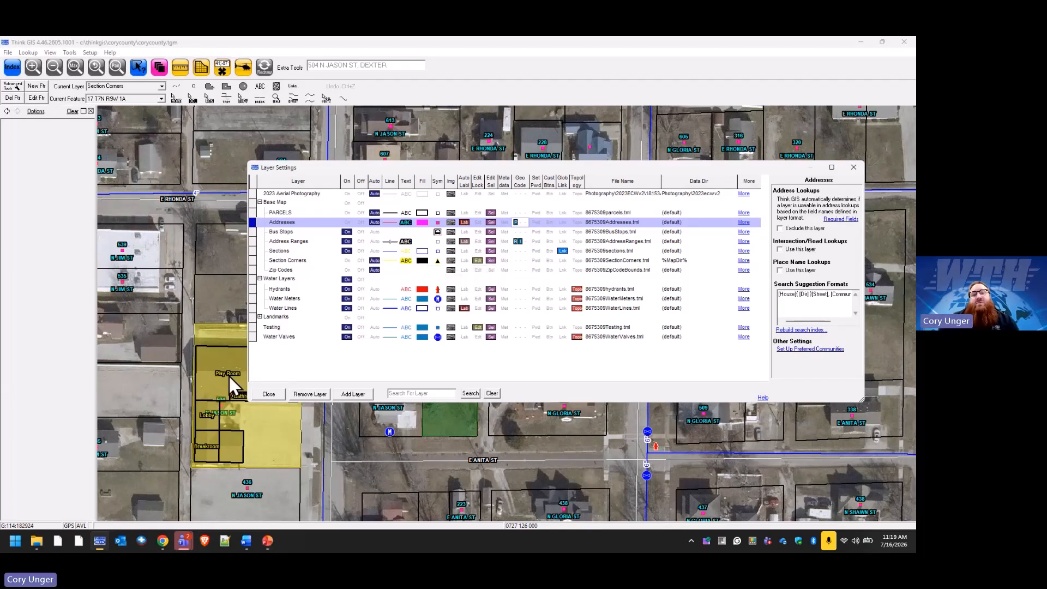
Return to the map and search for the address '504 n'.
click(273, 395)
click(370, 68)
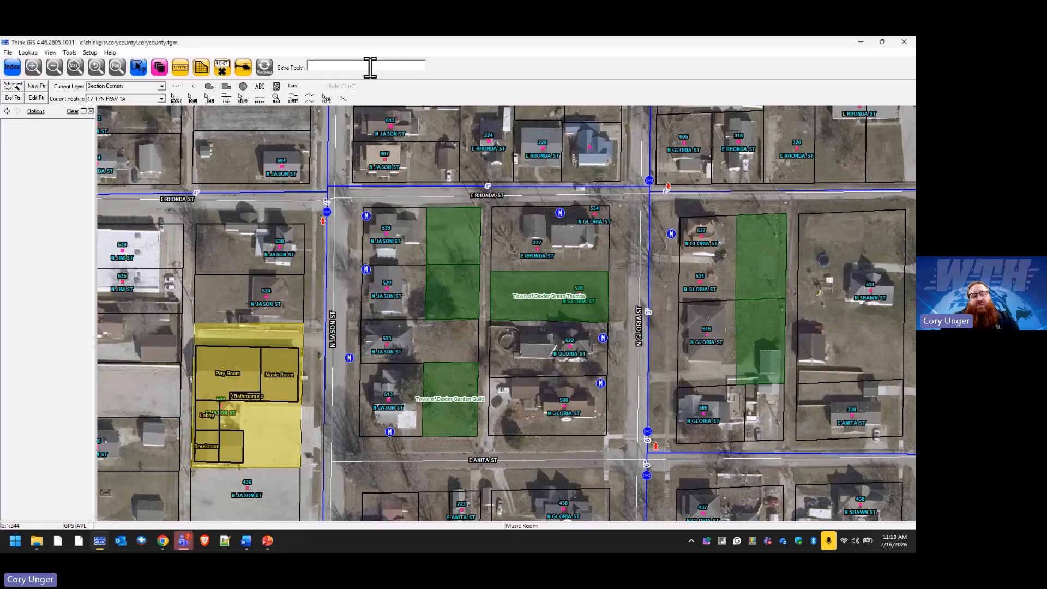
text(504 n)
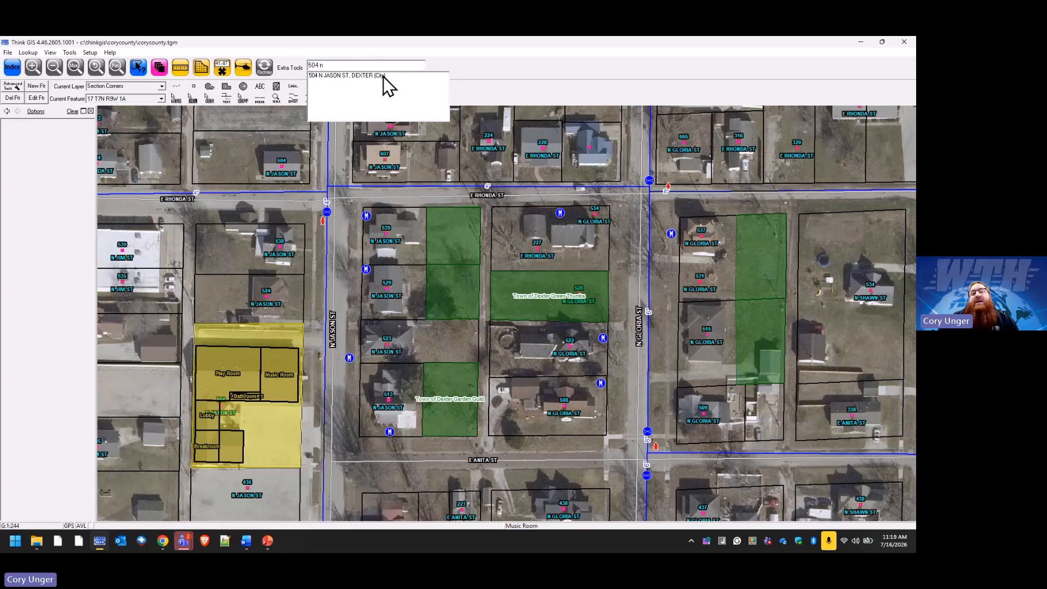
Turn on the Hydrants layer and select hydrant HSL-41 on N Jason St to show its attributes.
click(159, 66)
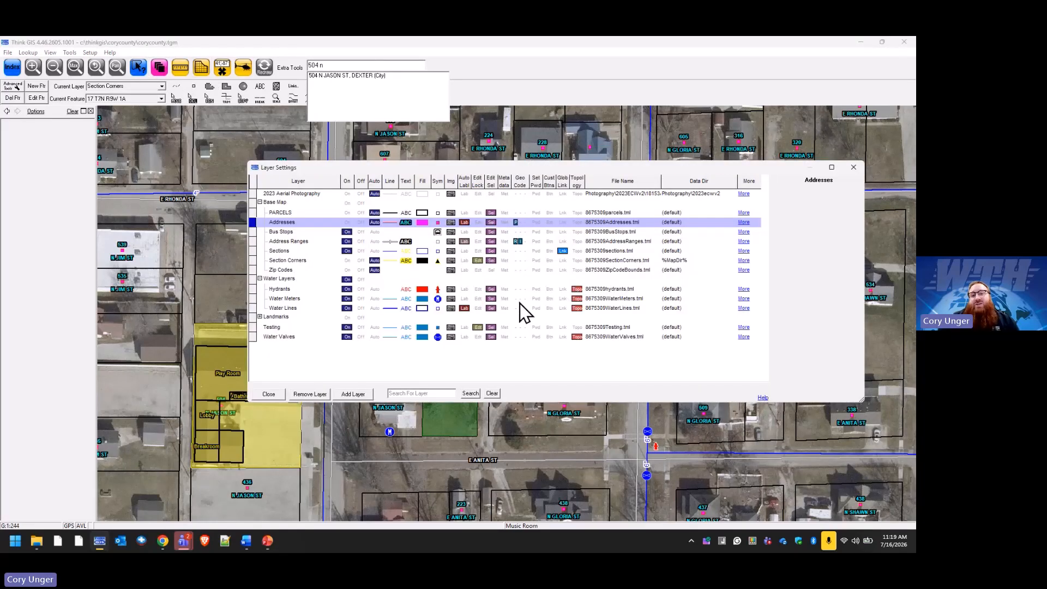
click(520, 291)
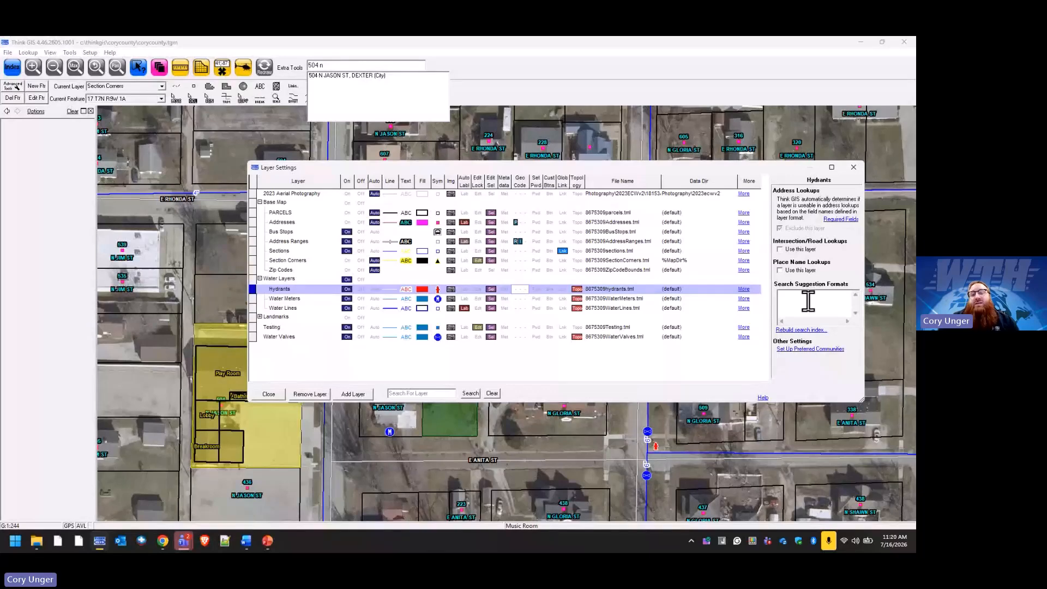
click(270, 394)
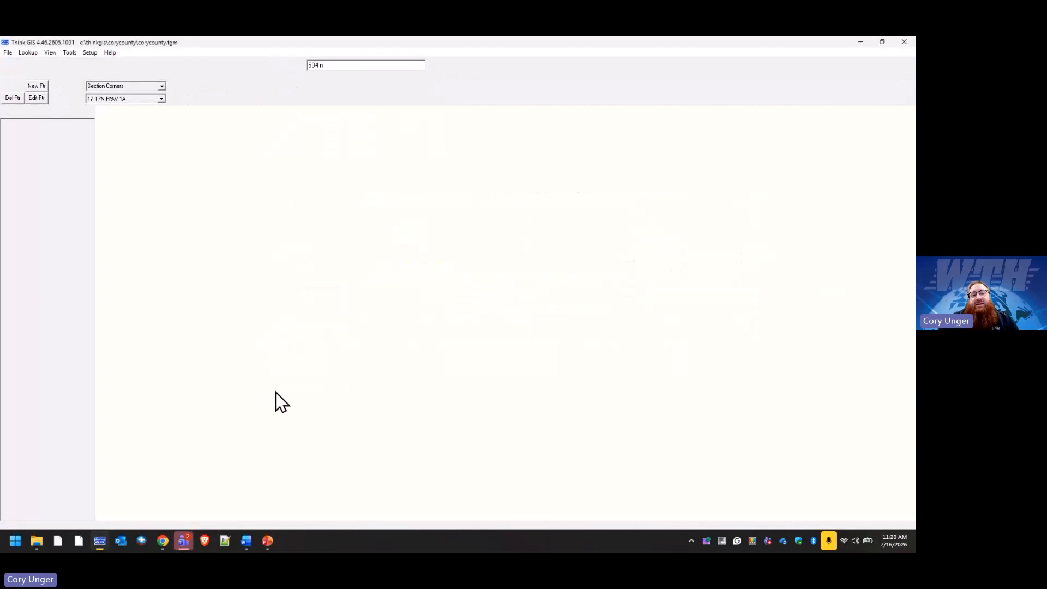
click(323, 221)
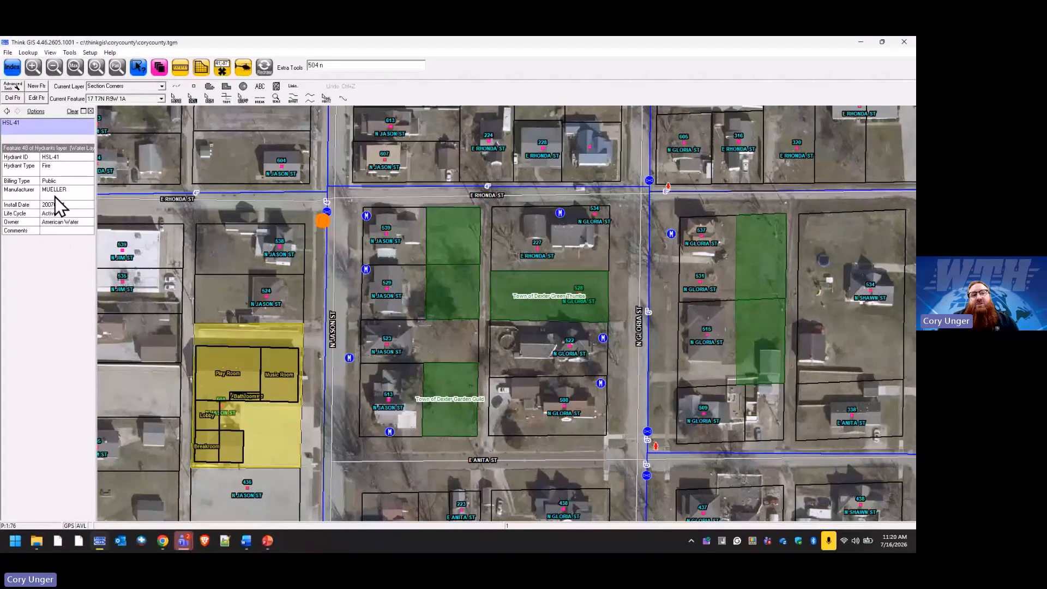
Set the Hydrants search suggestion format to [Hydrant ID] [Hydrant].
click(159, 67)
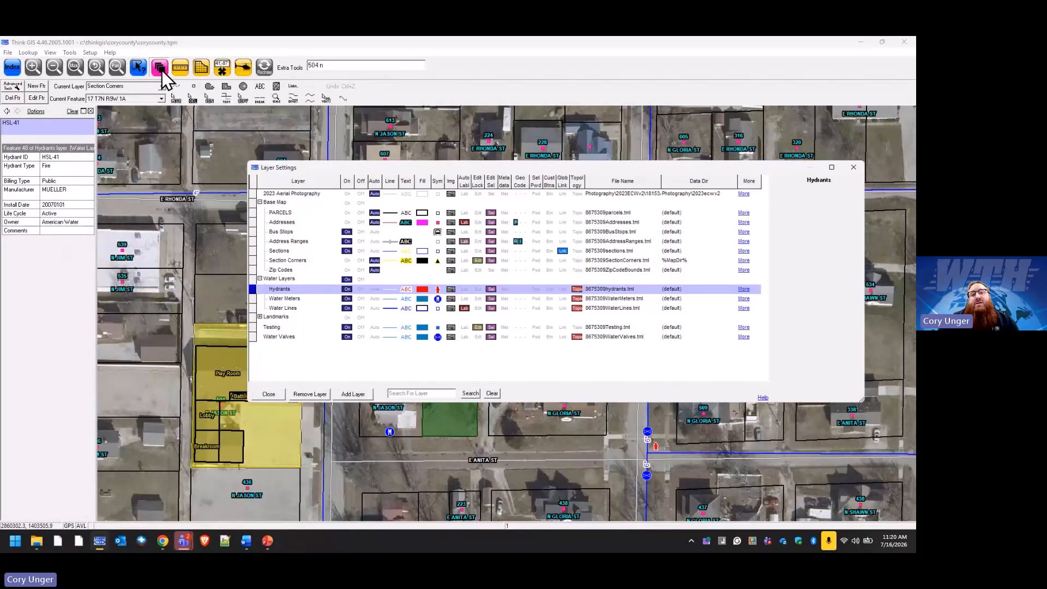
click(523, 291)
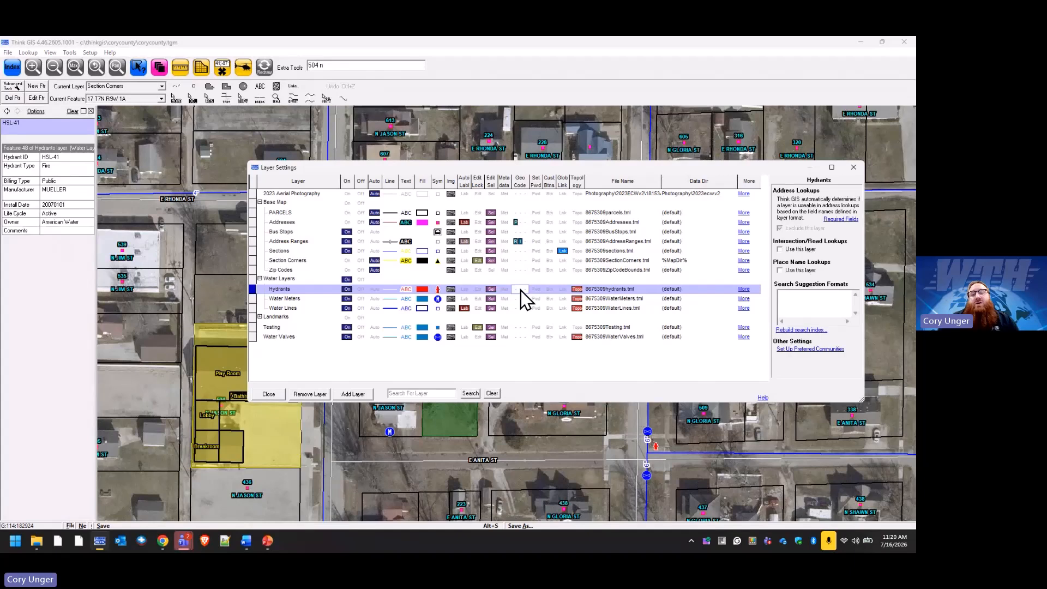
click(805, 302)
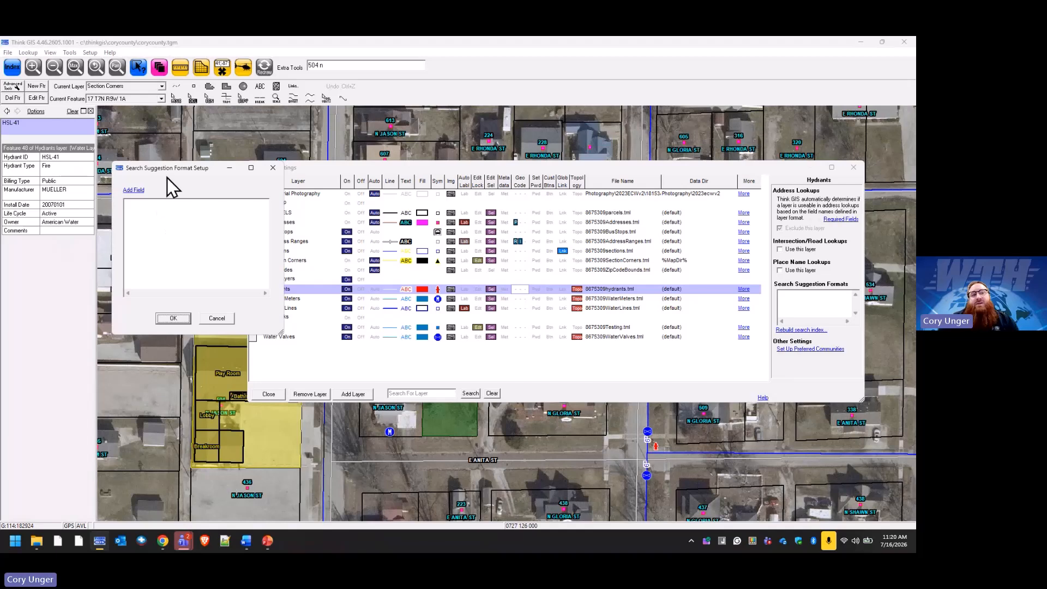
drag(169, 169, 441, 203)
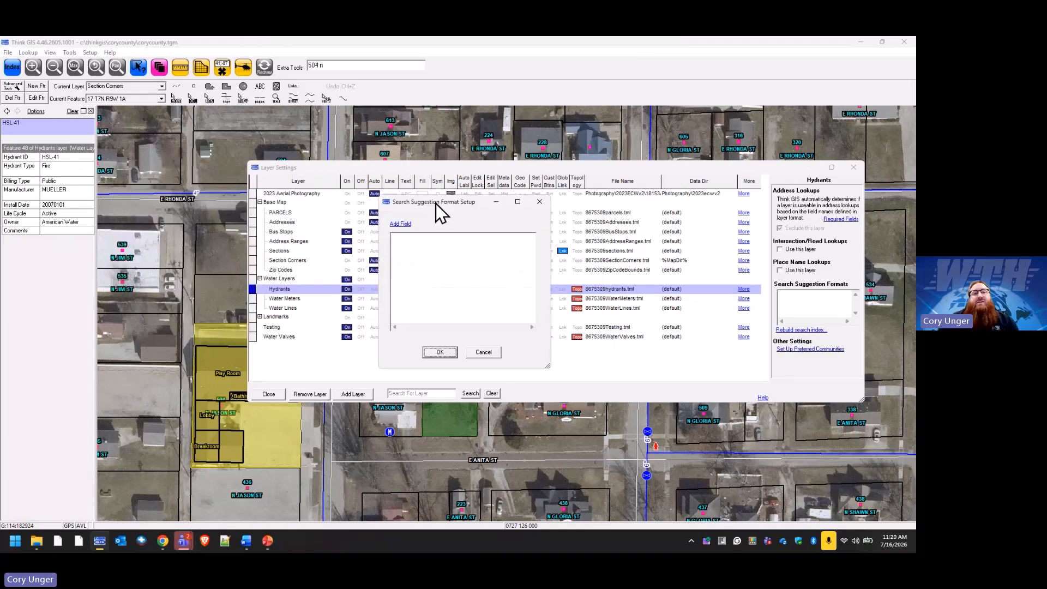
click(403, 225)
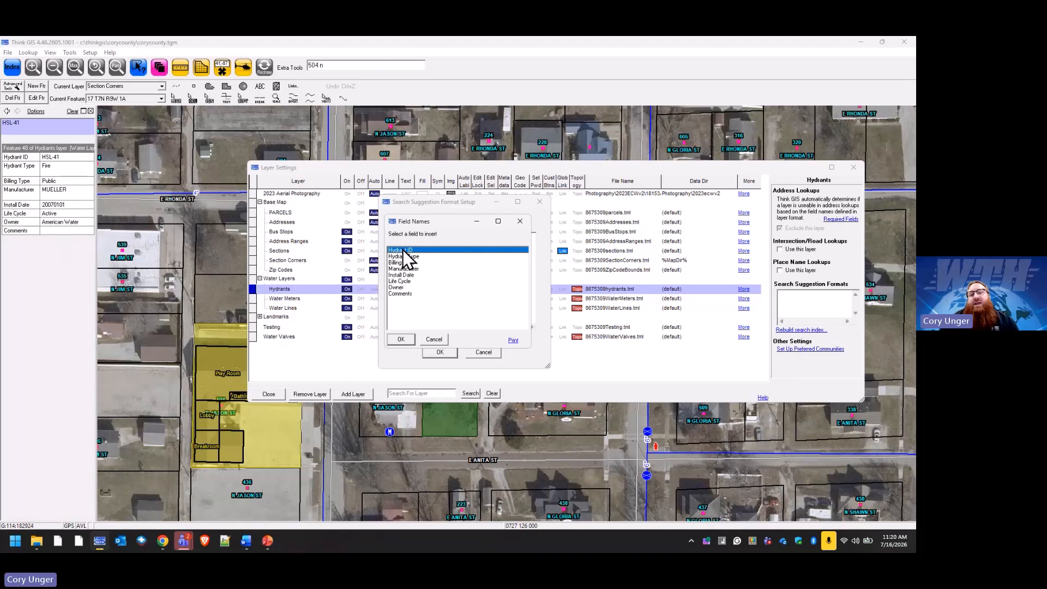
click(402, 340)
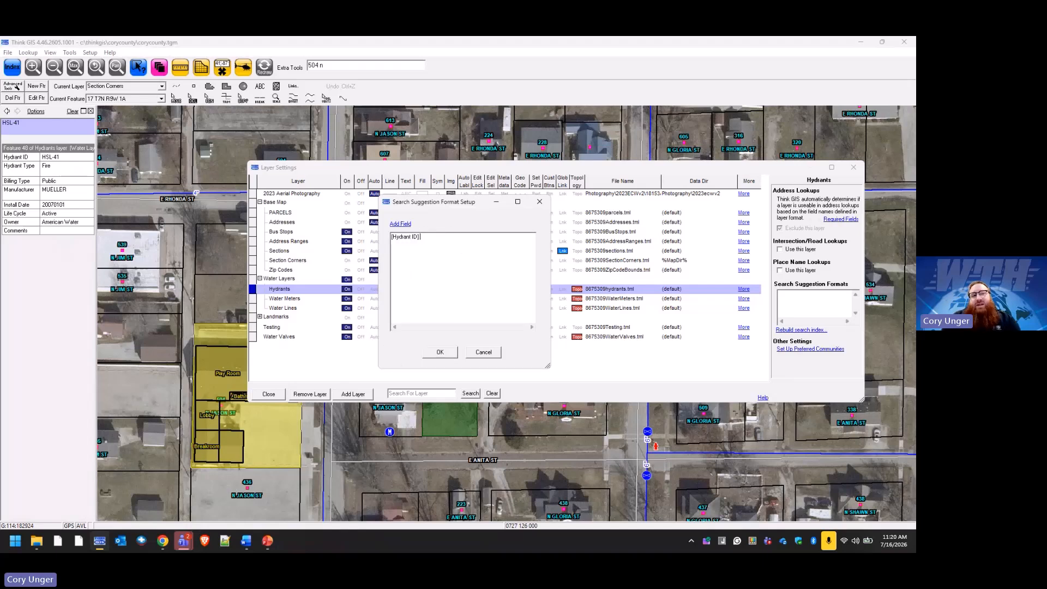
text([Hydrant)
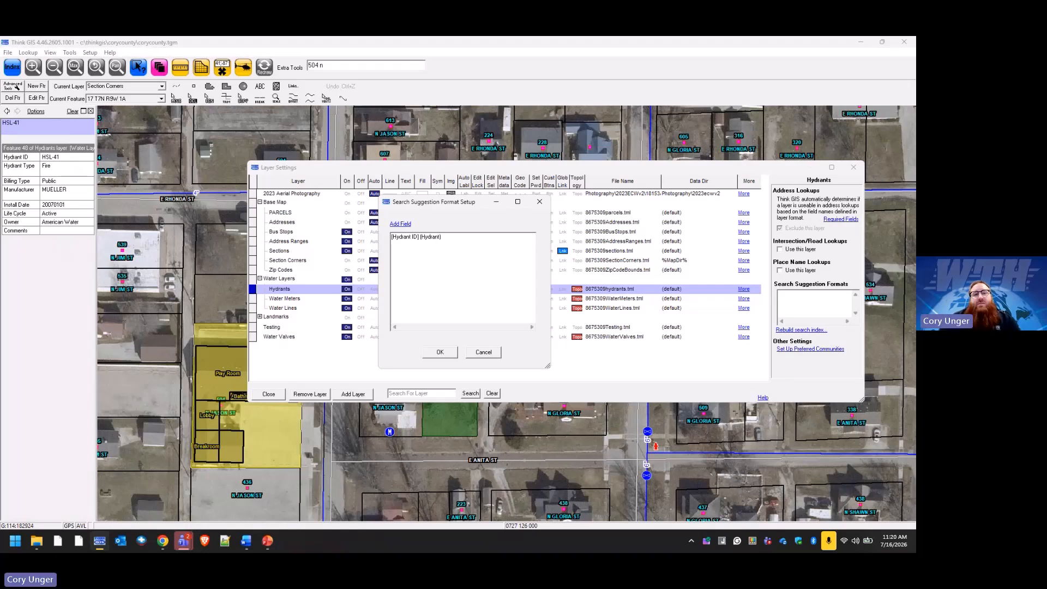
click(453, 353)
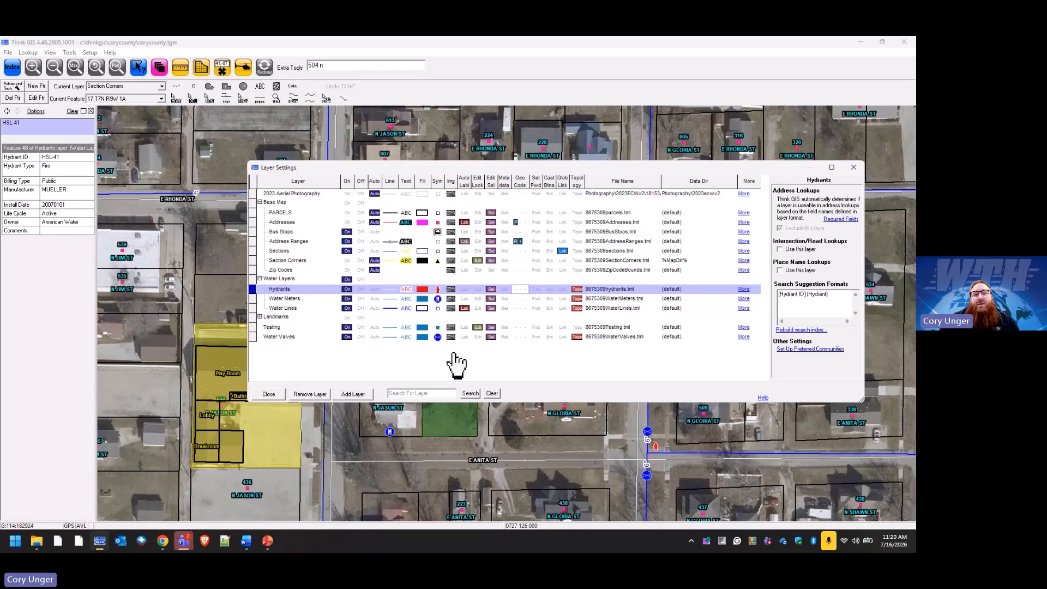
Rebuild the Hydrants search index to 540 entries and return to the map.
click(817, 330)
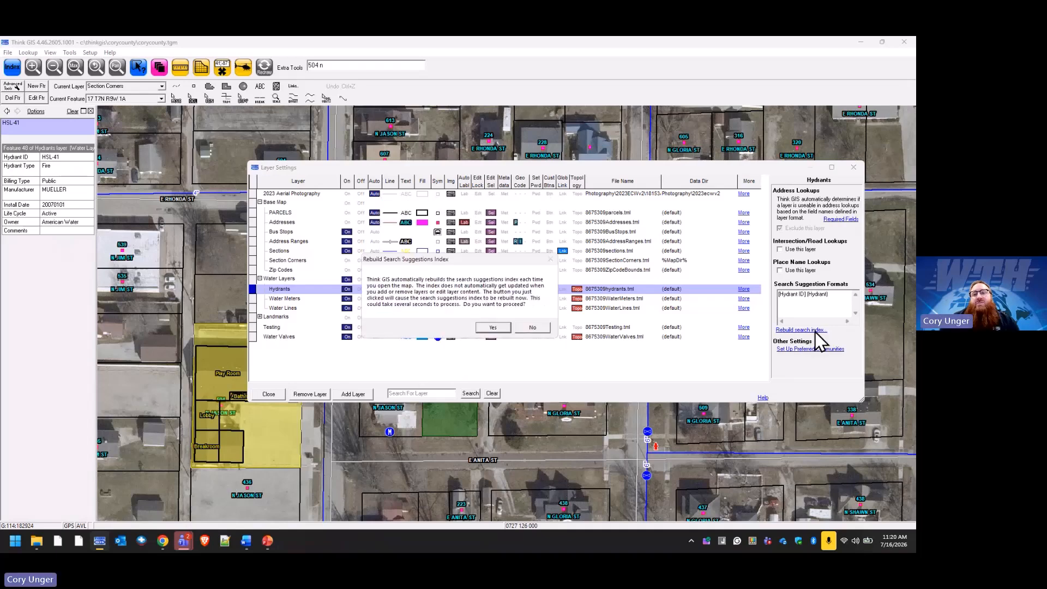
click(503, 328)
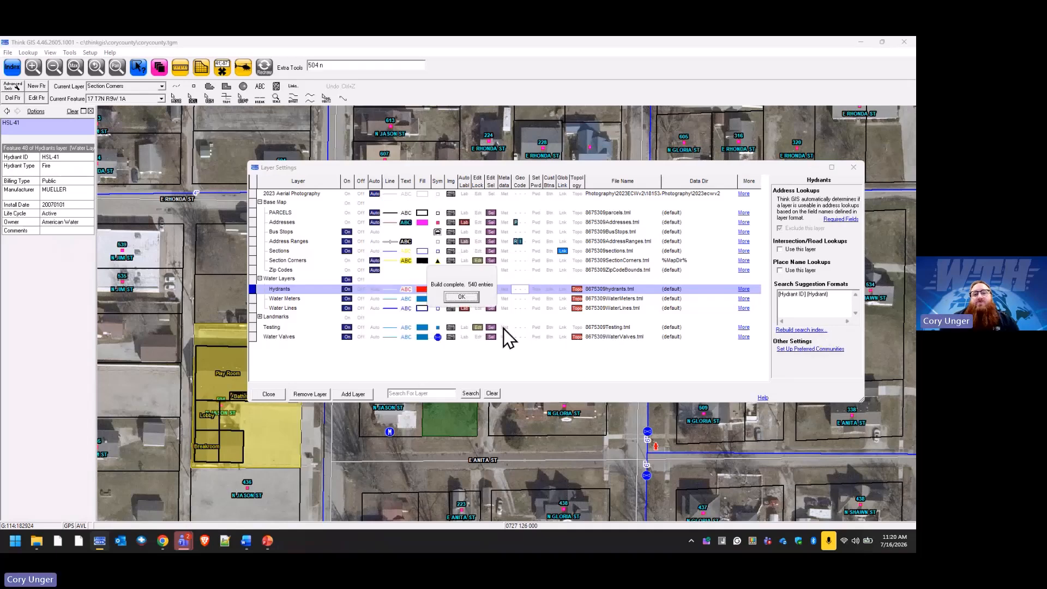
click(462, 297)
click(273, 396)
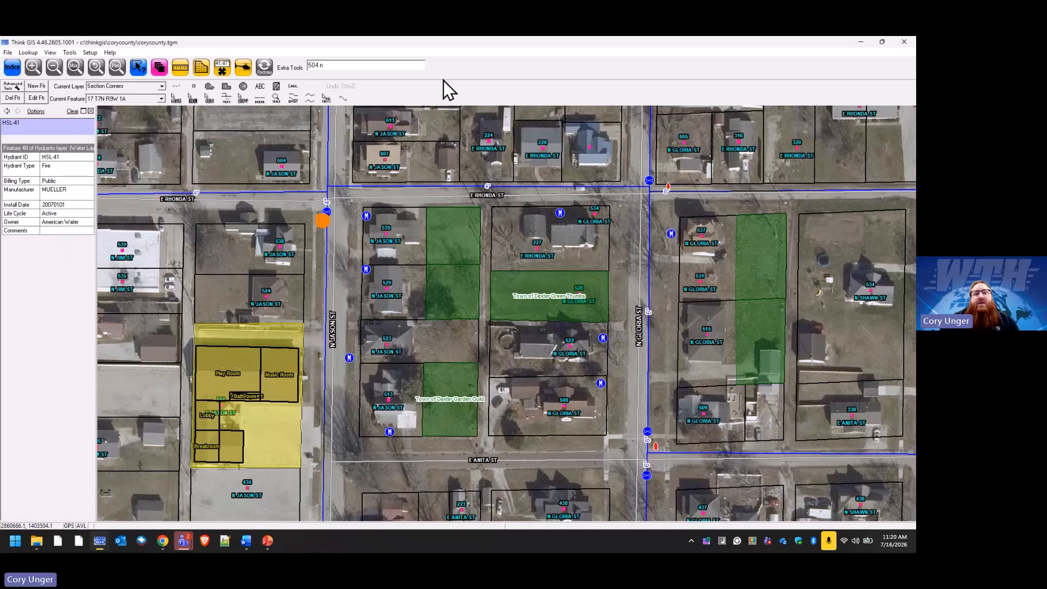
Search 'hsl-' to jump to hydrant HSL-11, then open Layer Settings.
click(393, 68)
text(hsl-)
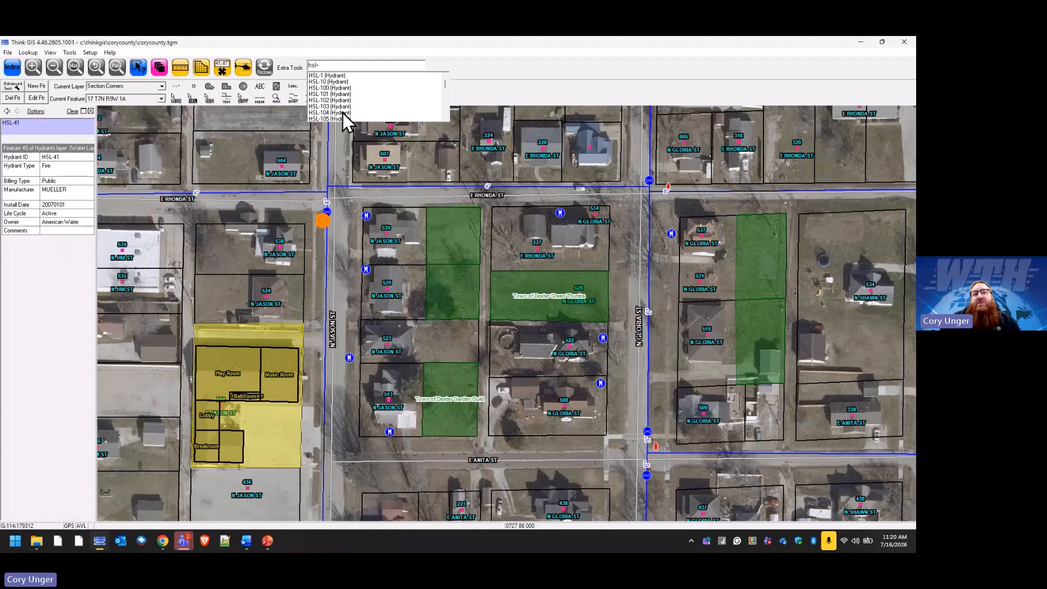
scroll(342, 113, down, 1)
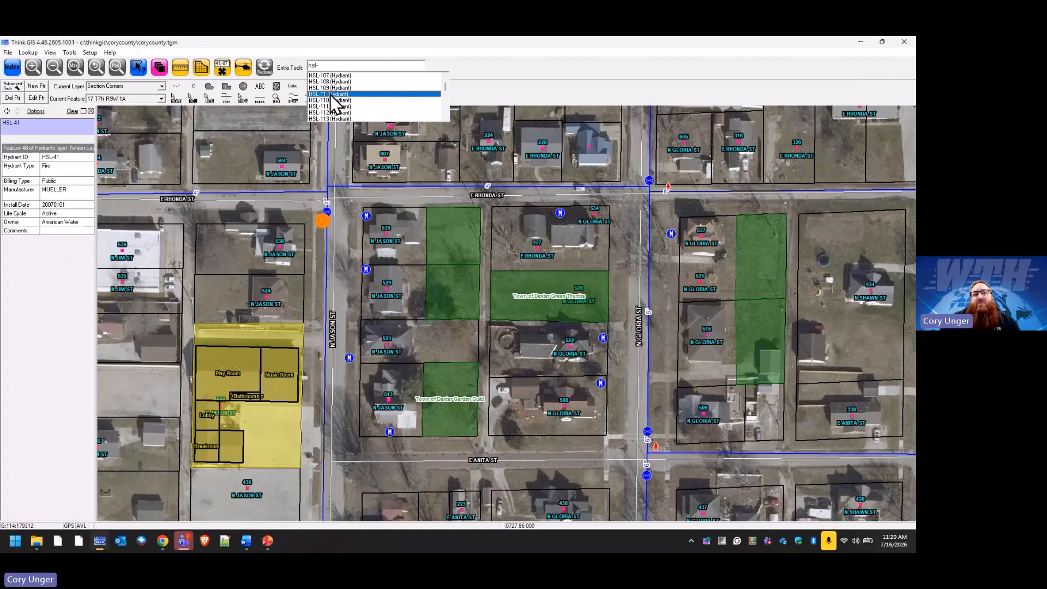
click(335, 96)
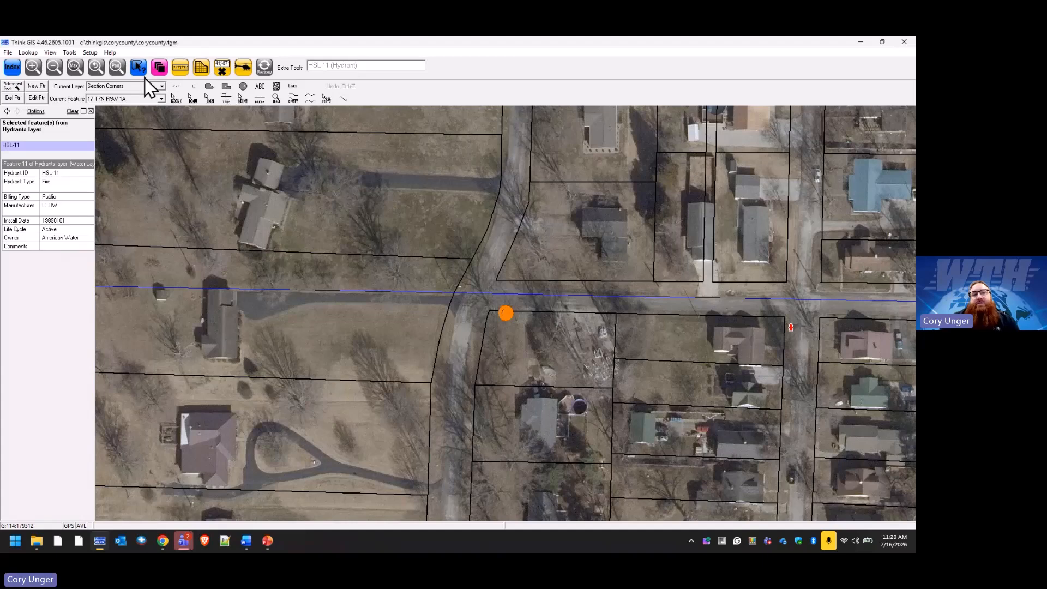
click(161, 67)
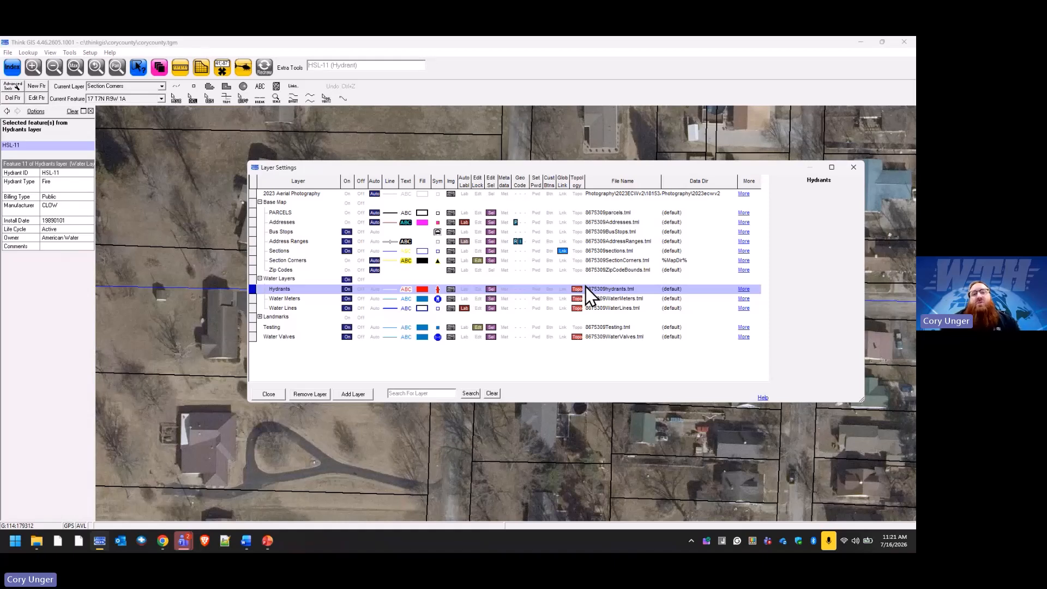
Check Hydrants' Geo Code lookup, toggle its Edit Sel option, and expand the Landmarks group.
click(524, 289)
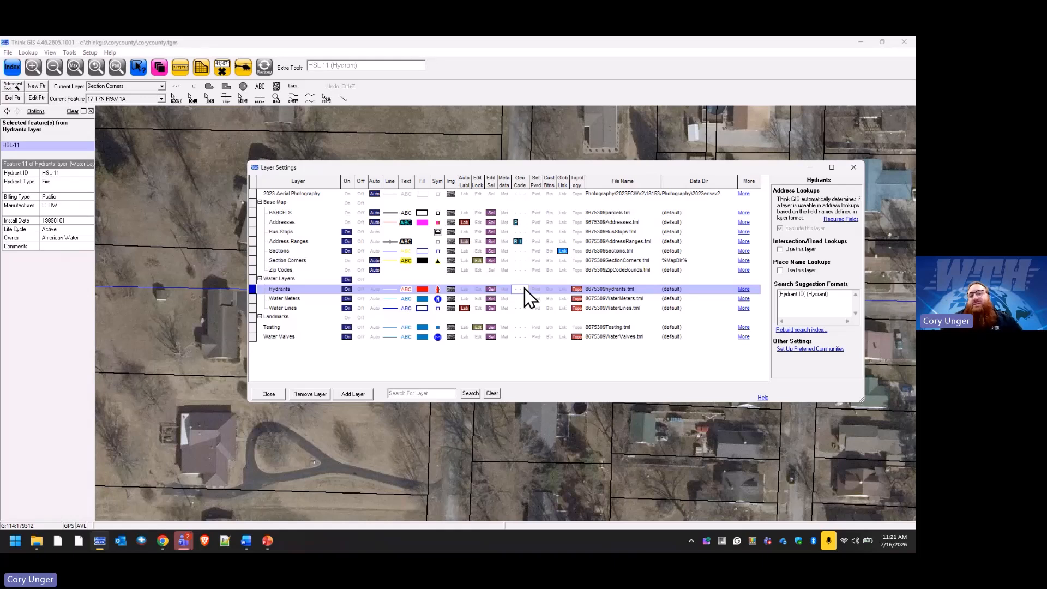
click(492, 290)
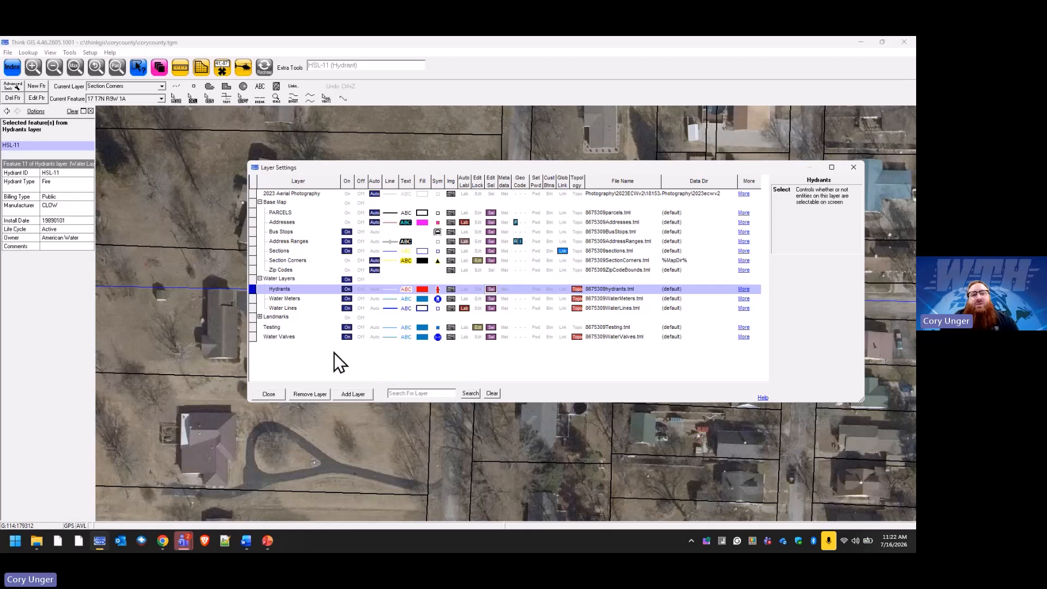
click(260, 316)
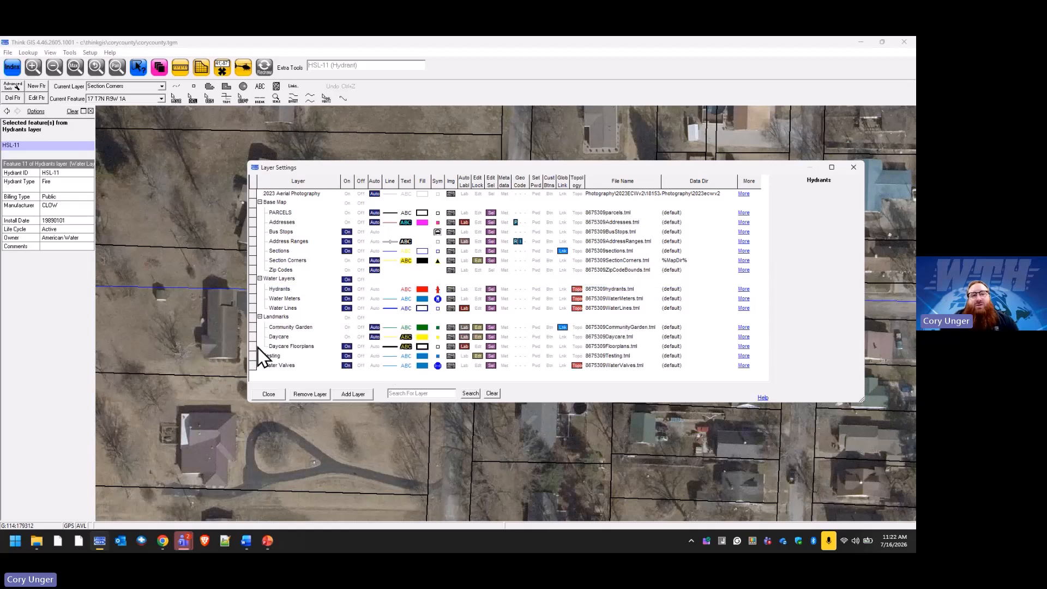
Lock Bus Stops for editing via Layer Format, leave its record layout unchanged, and close Layer Settings.
click(280, 231)
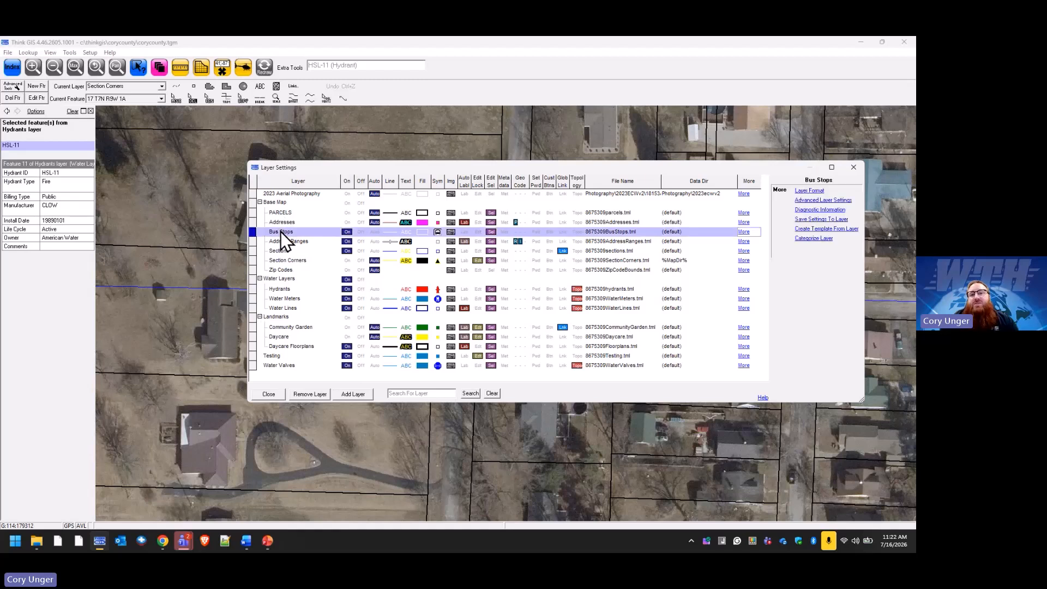
click(810, 191)
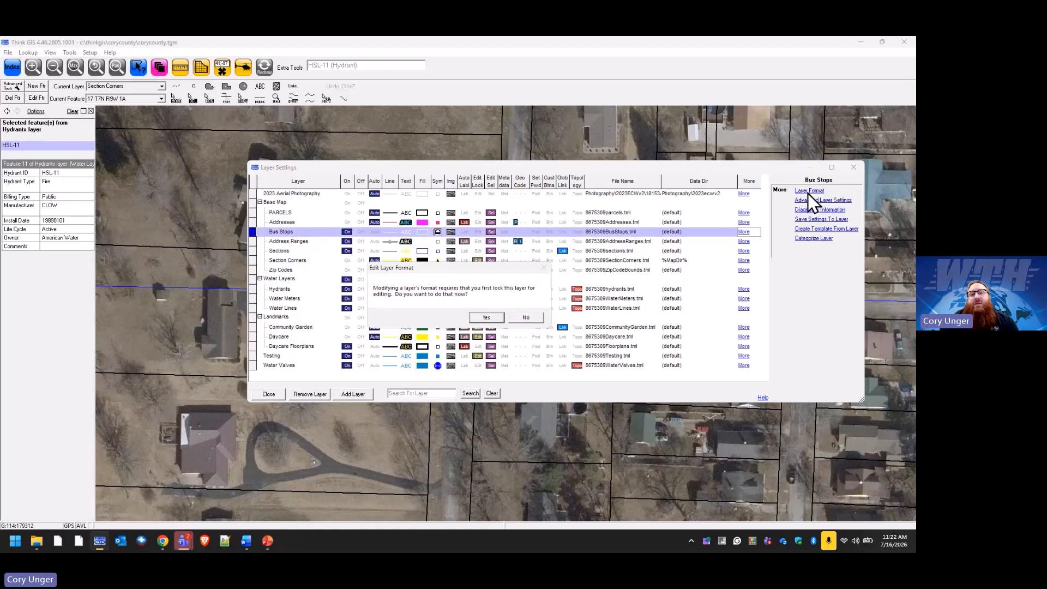
click(489, 320)
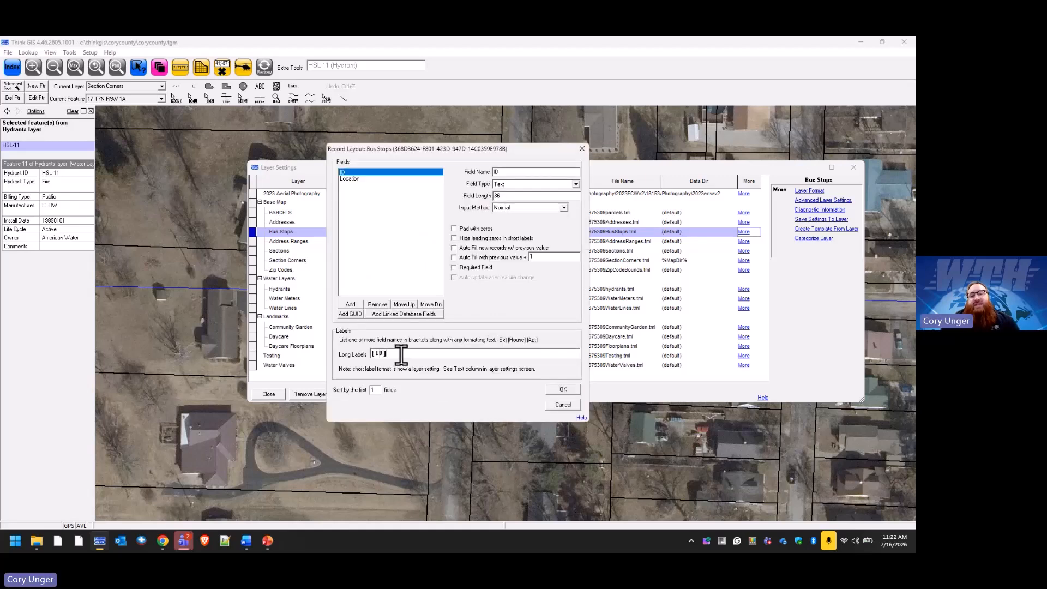
click(565, 405)
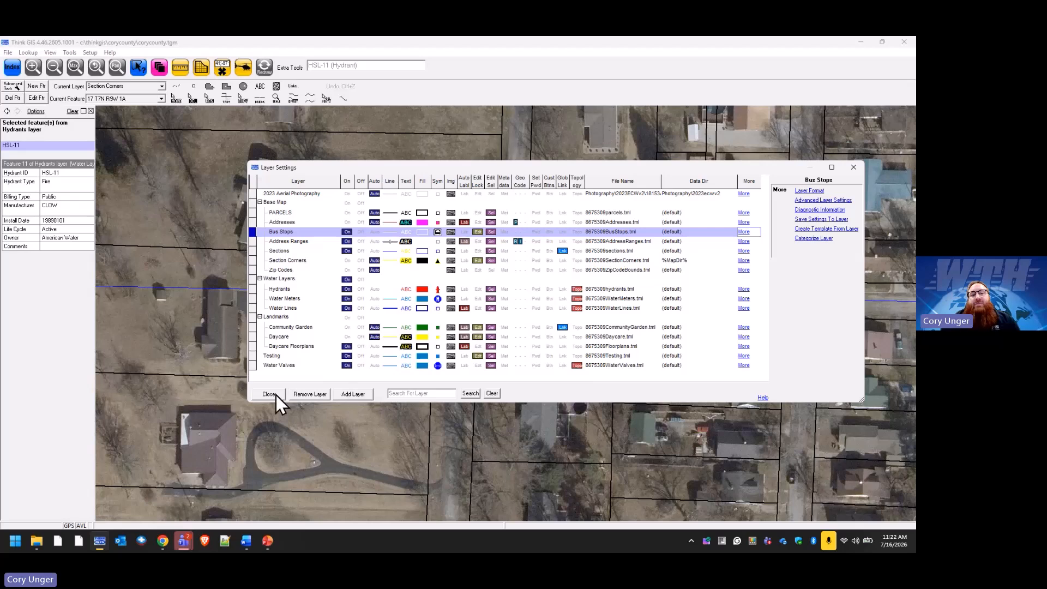
click(276, 394)
In the Index, locate all 20 Bus Stops features on the map and highlight stop 1.
click(12, 66)
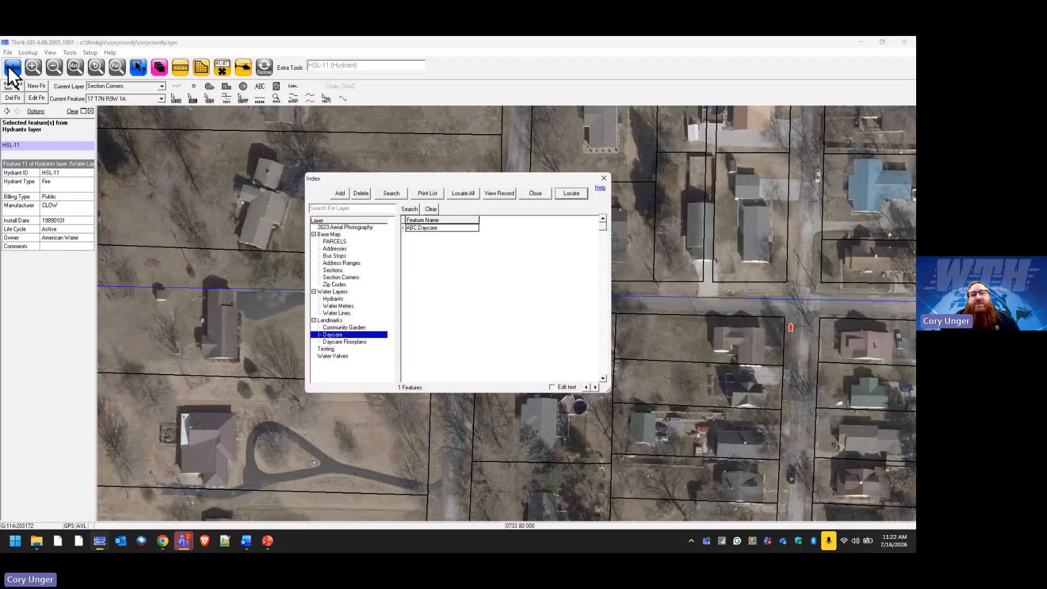
click(340, 255)
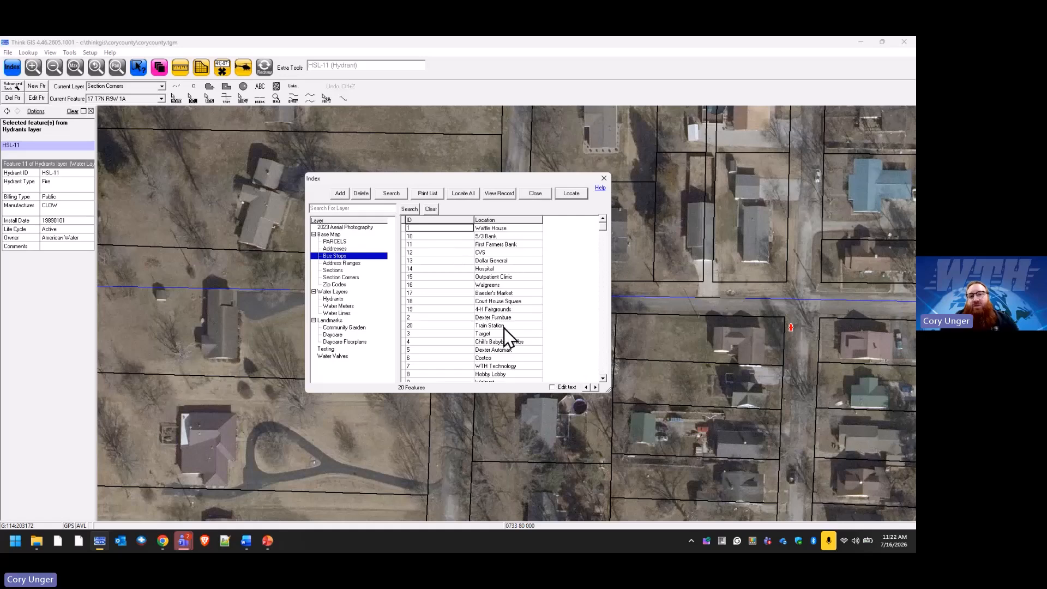
click(464, 194)
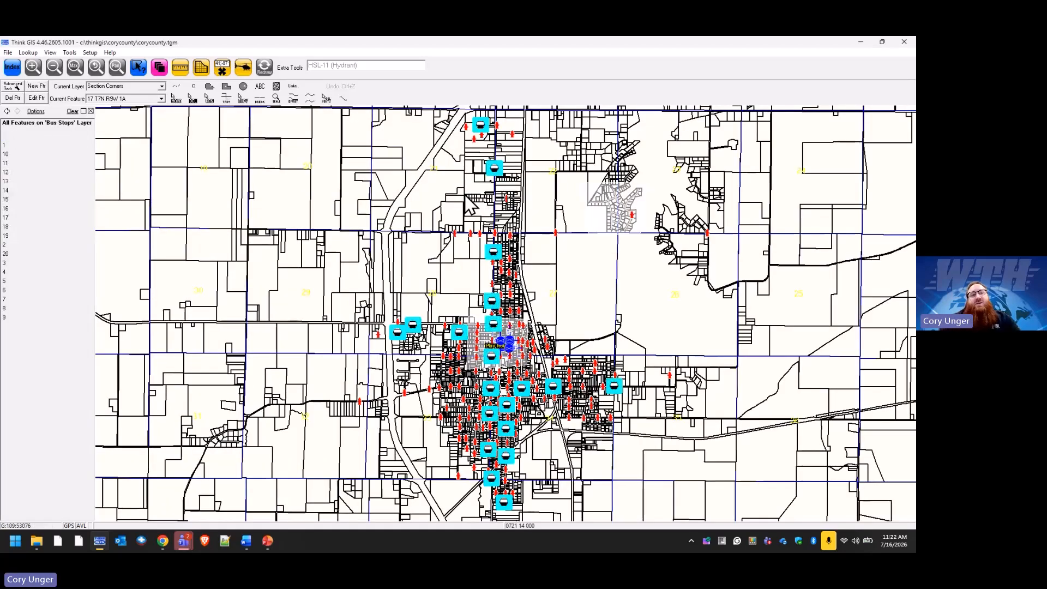
click(80, 146)
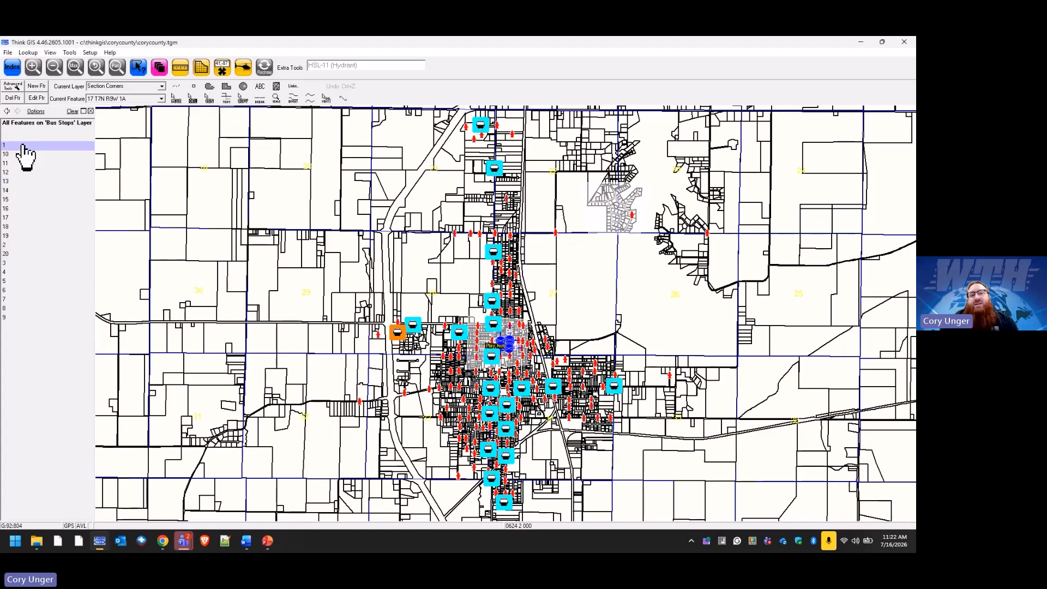
Change the Bus Stops long label format to [ID] - [Location] and close Layer Settings.
click(159, 67)
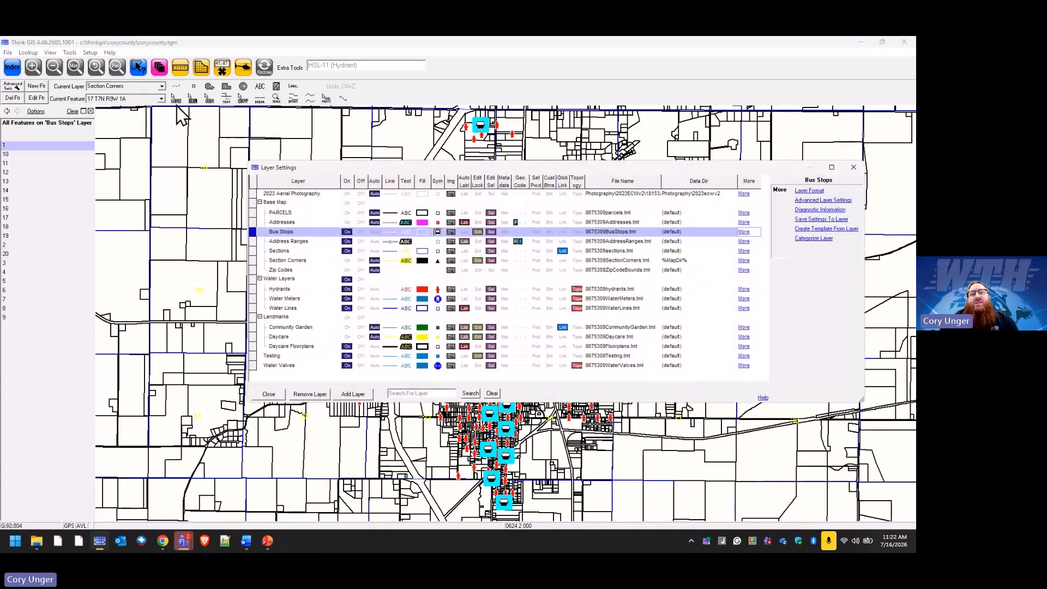
click(812, 191)
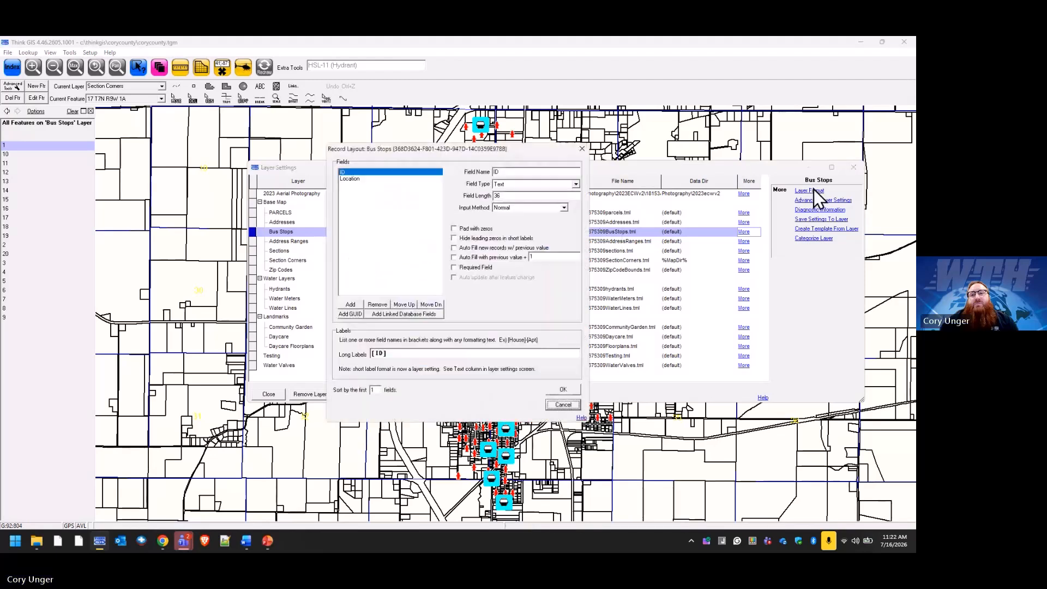
click(436, 353)
text(- )
text([)
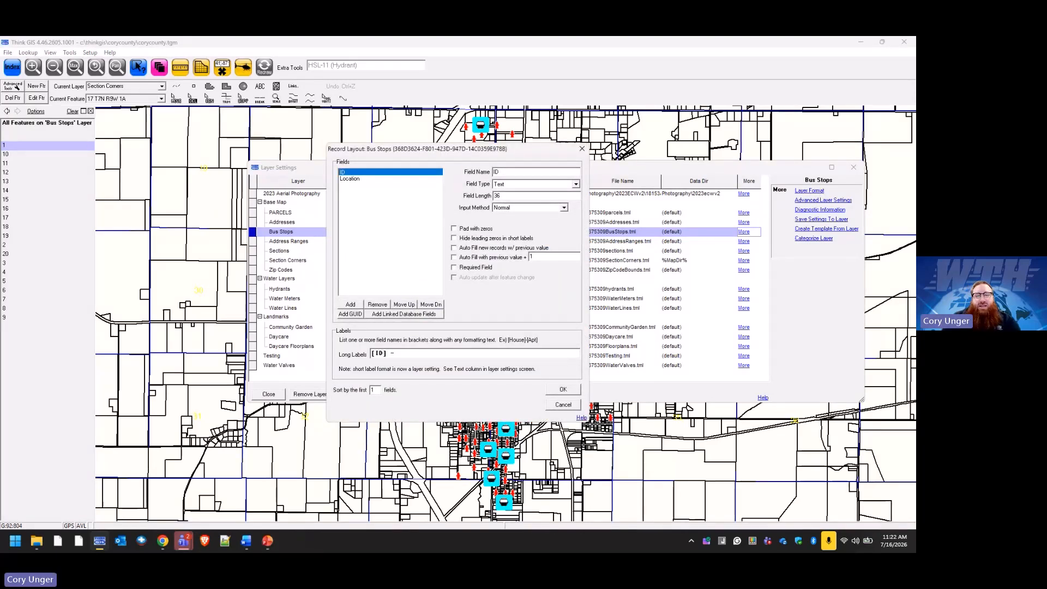
text(Location)
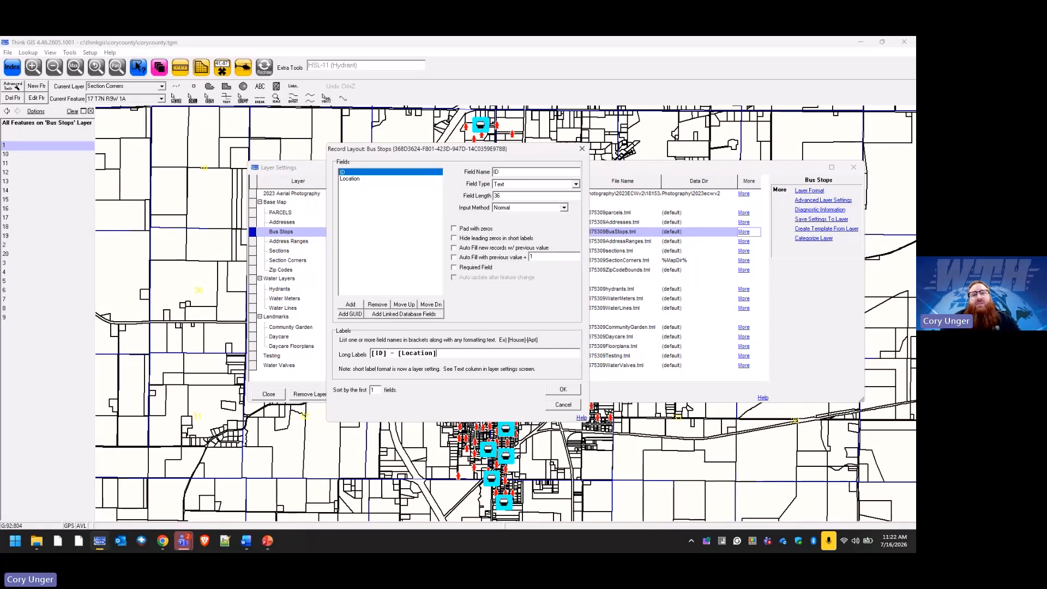
text(])
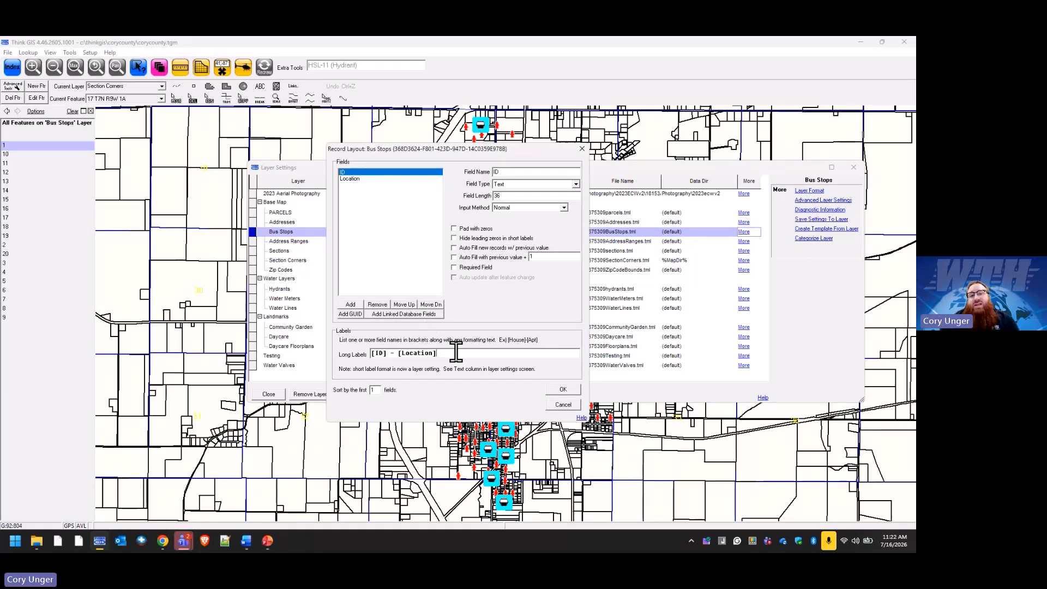
text( Bus)
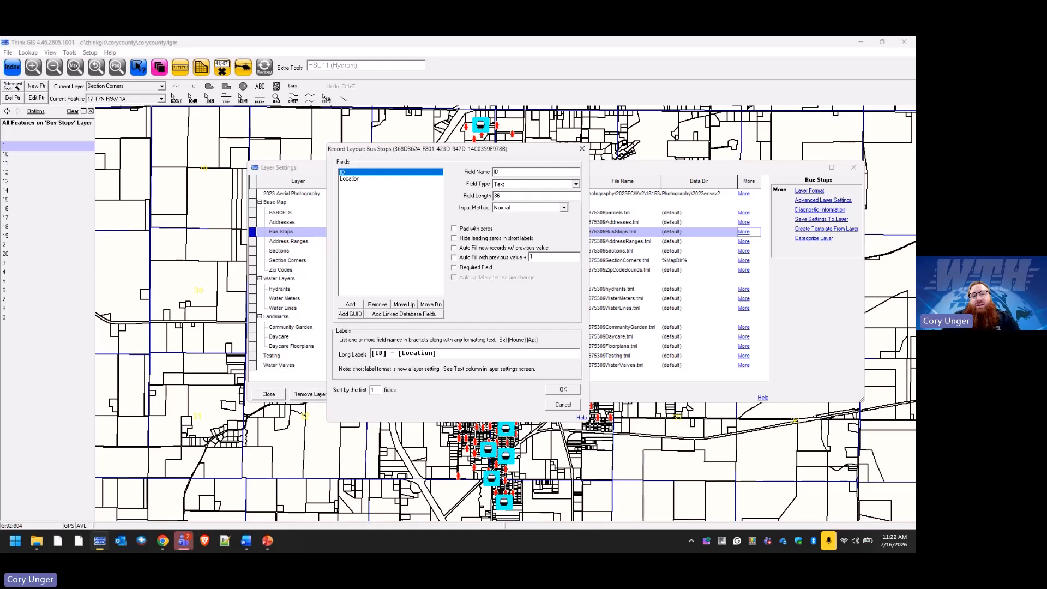
text(stops)
key(BackSpace)
key(BackSpace)
key(BackSpace)
key(BackSpace)
key(BackSpace)
key(BackSpace)
key(BackSpace)
key(BackSpace)
key(BackSpace)
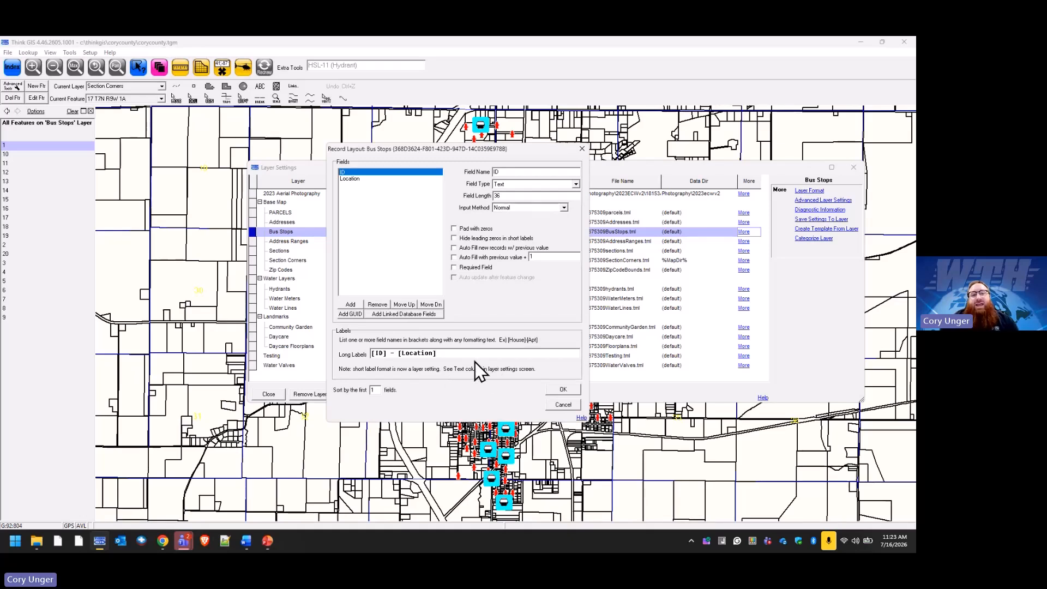
click(561, 390)
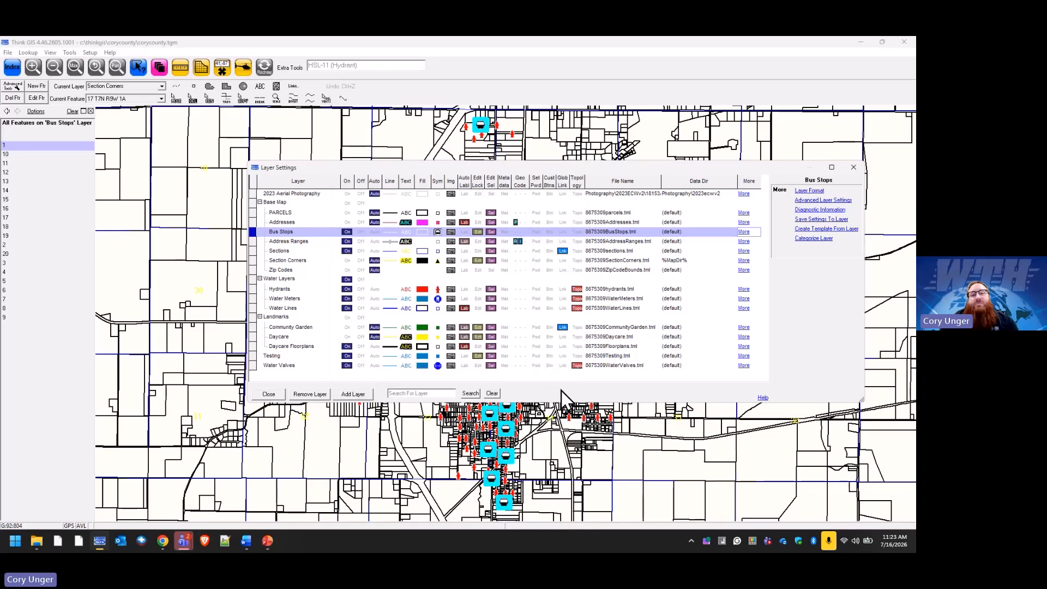
click(267, 393)
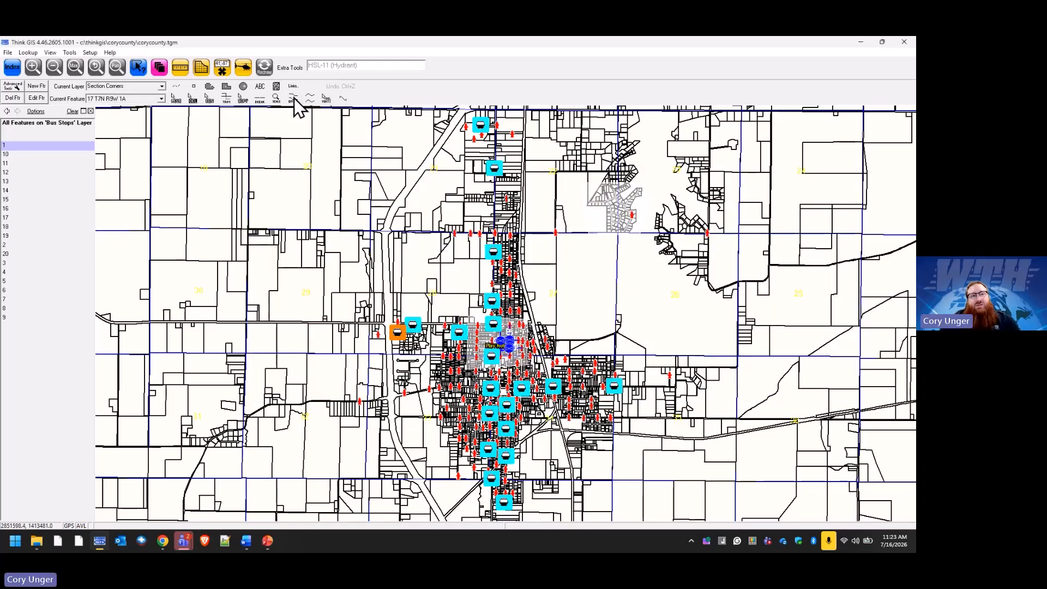
Redraw the map, list all bus stops in the Index, and zoom to '1 - Waffle House'.
click(265, 68)
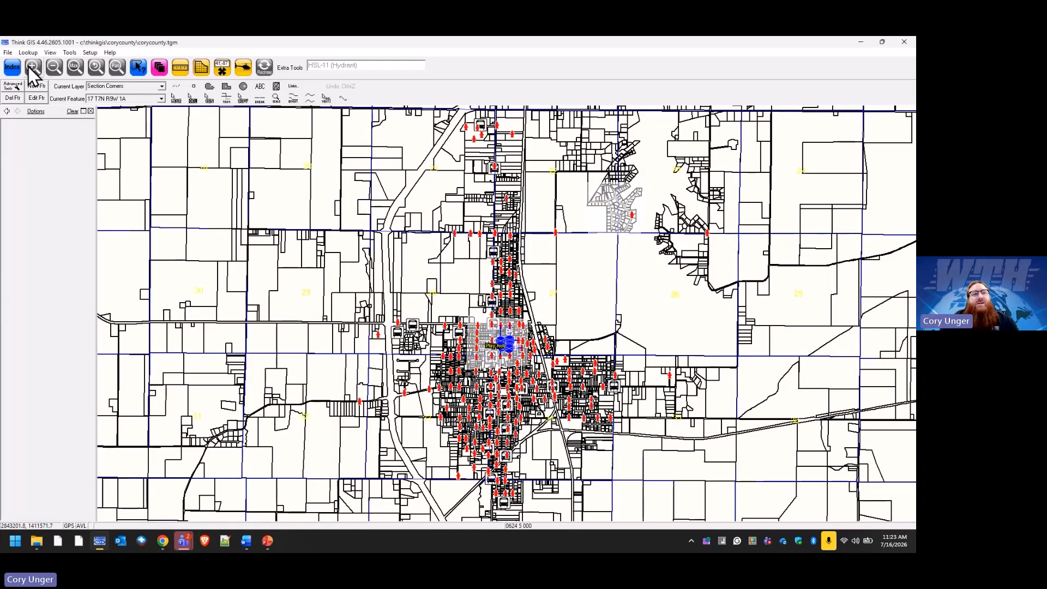
click(12, 66)
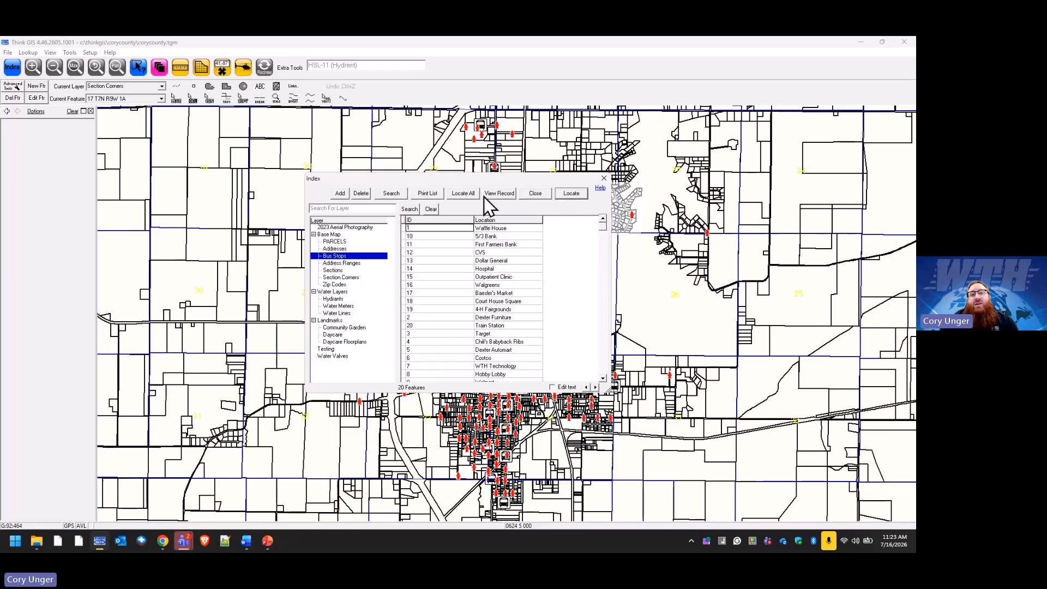
click(470, 194)
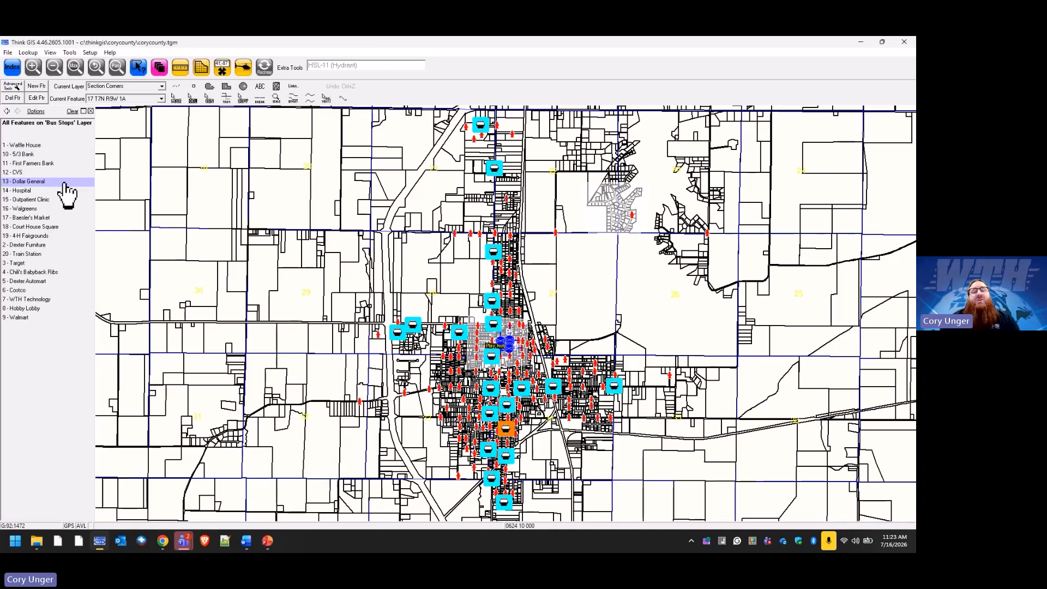
click(51, 146)
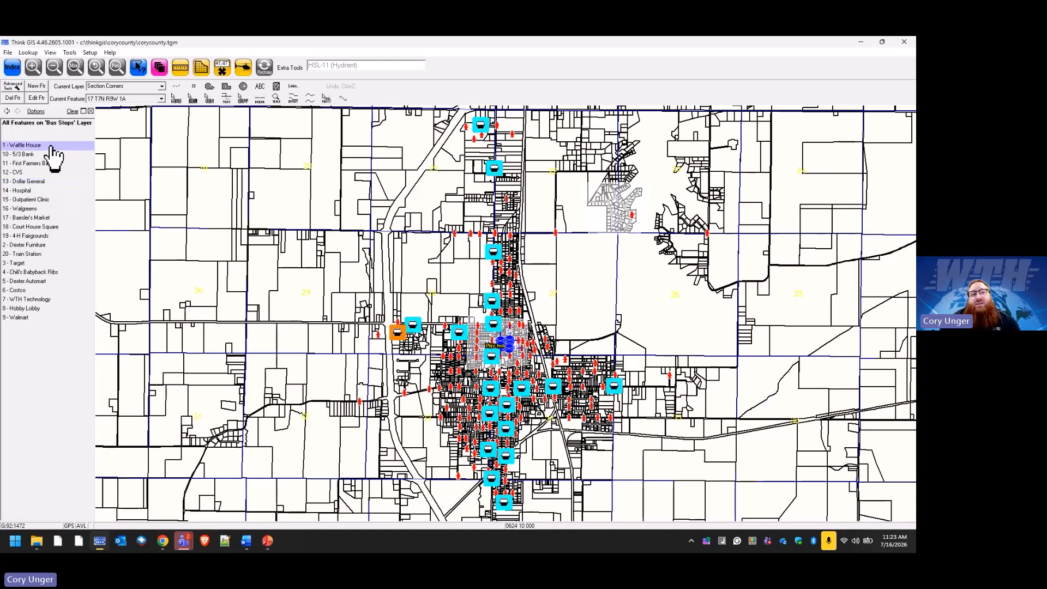
double_click(50, 147)
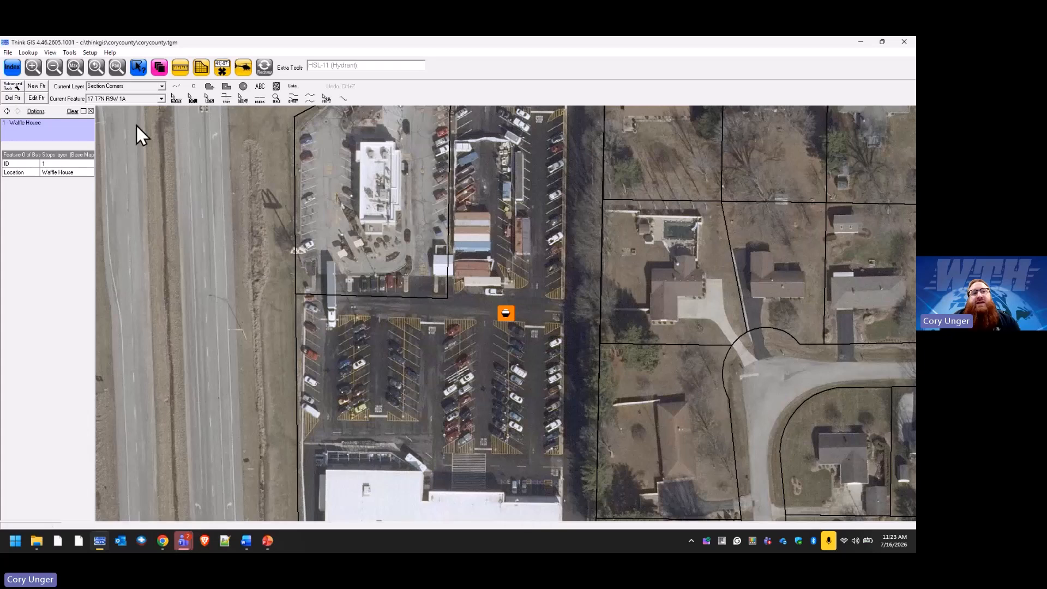
Make Bus Stops the working layer and shorten its long label to just [ID].
click(162, 87)
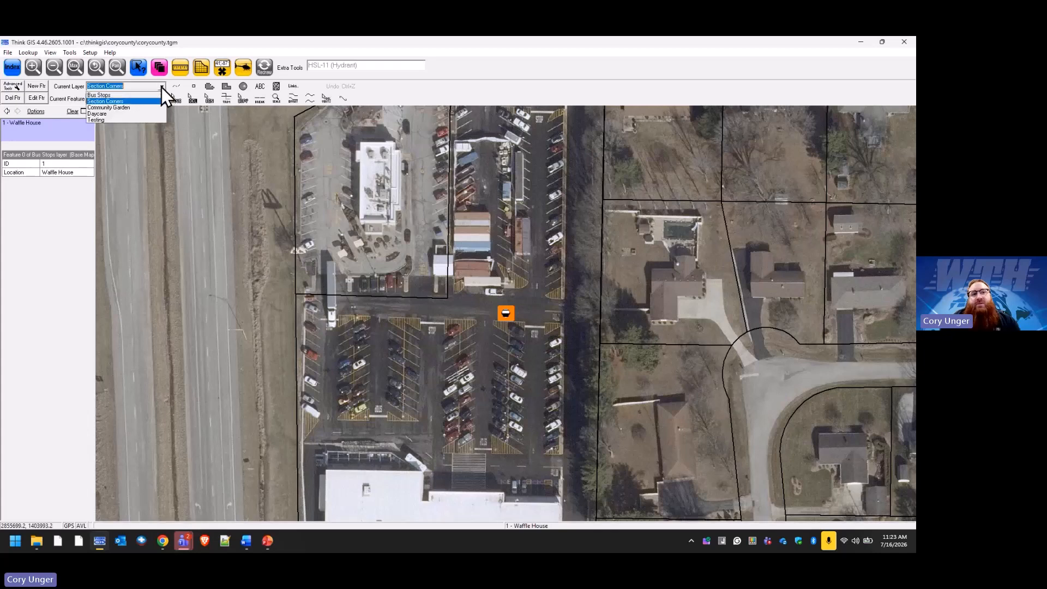
click(153, 97)
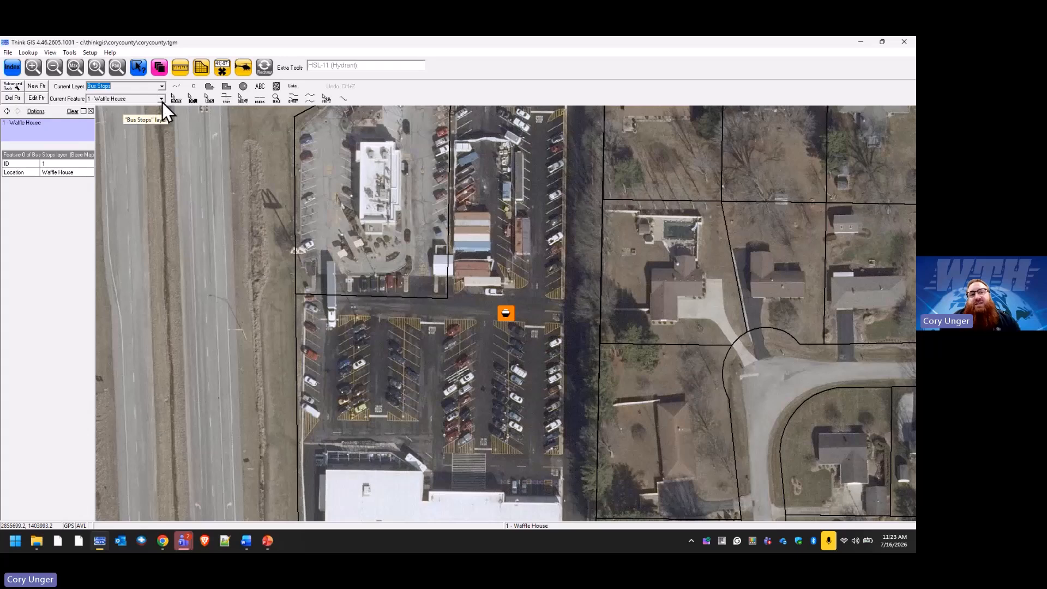
click(158, 67)
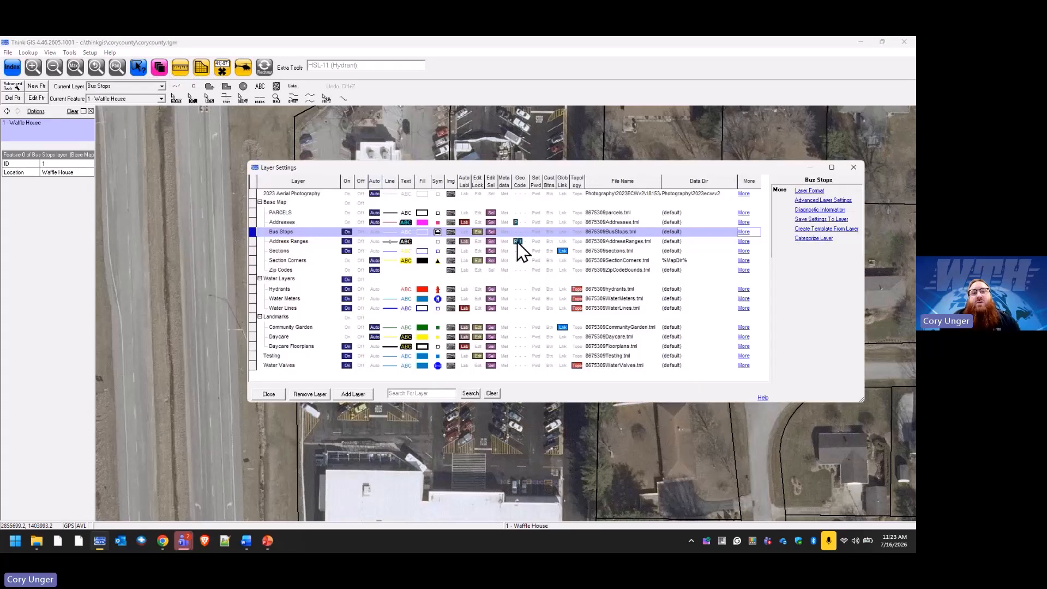
click(744, 232)
click(807, 201)
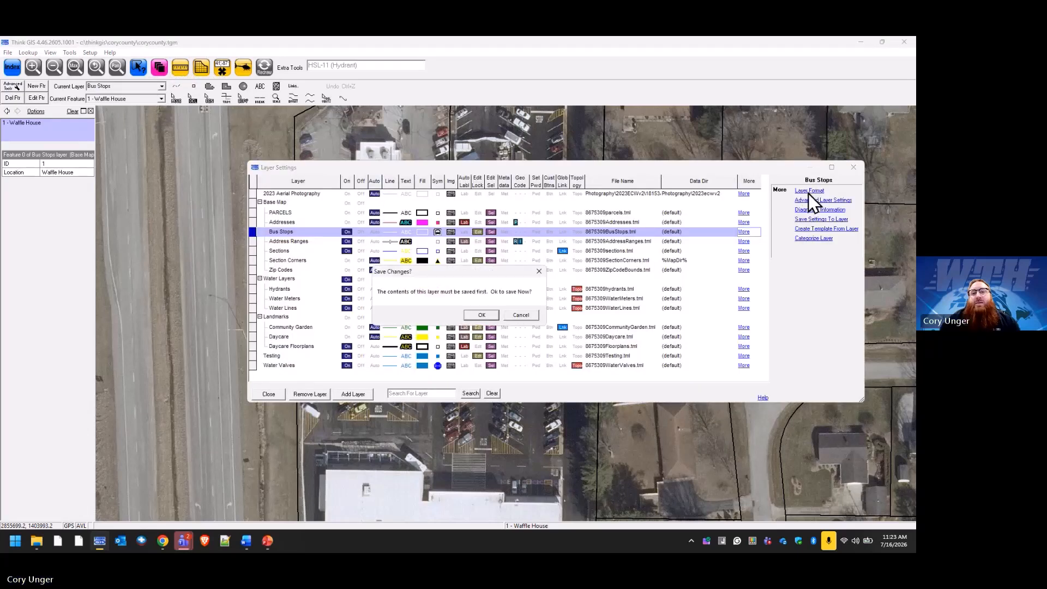
click(480, 315)
double_click(458, 353)
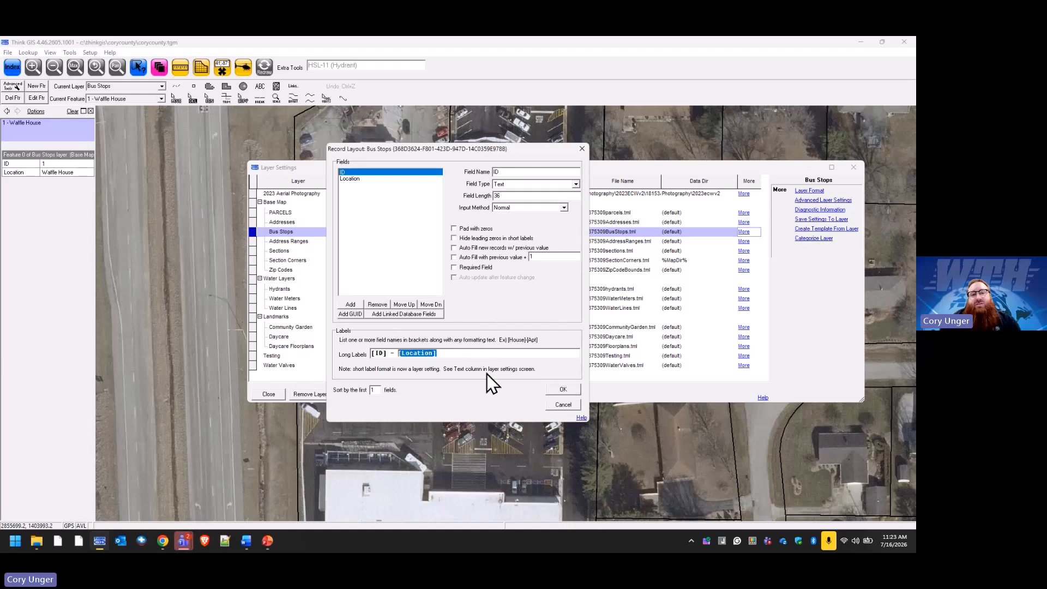
click(563, 389)
click(279, 397)
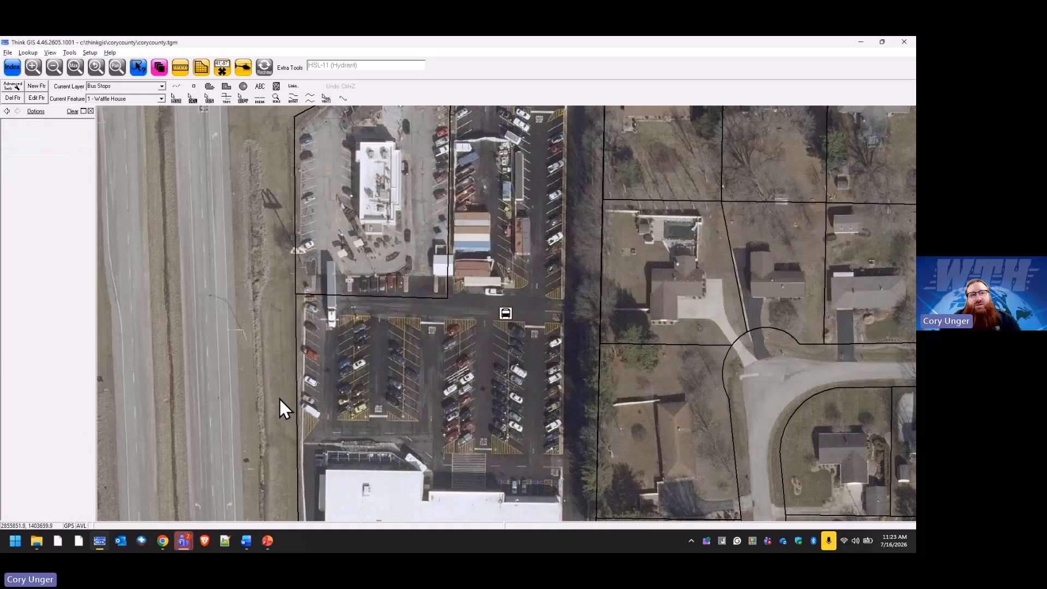
Switch the current layer to Section Corners and back to Bus Stops, then reopen Layer Settings.
click(162, 100)
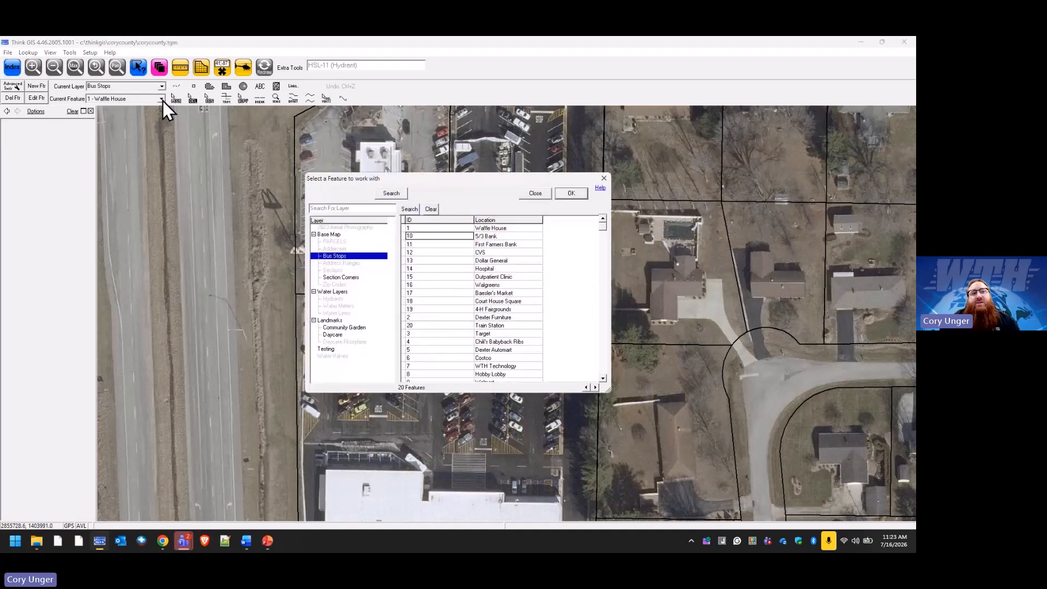
click(536, 194)
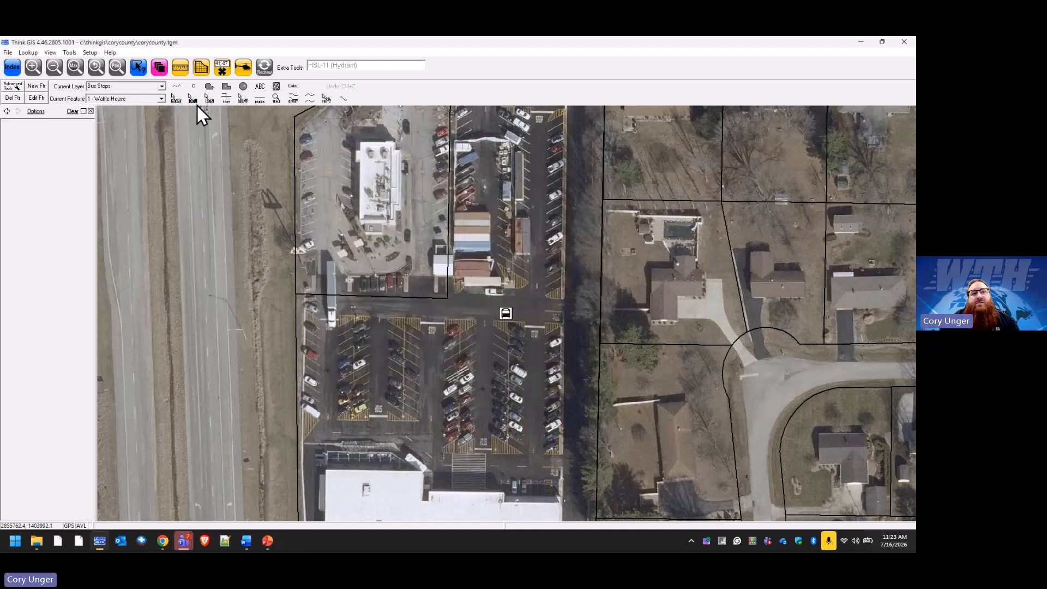
click(161, 86)
click(155, 100)
click(162, 87)
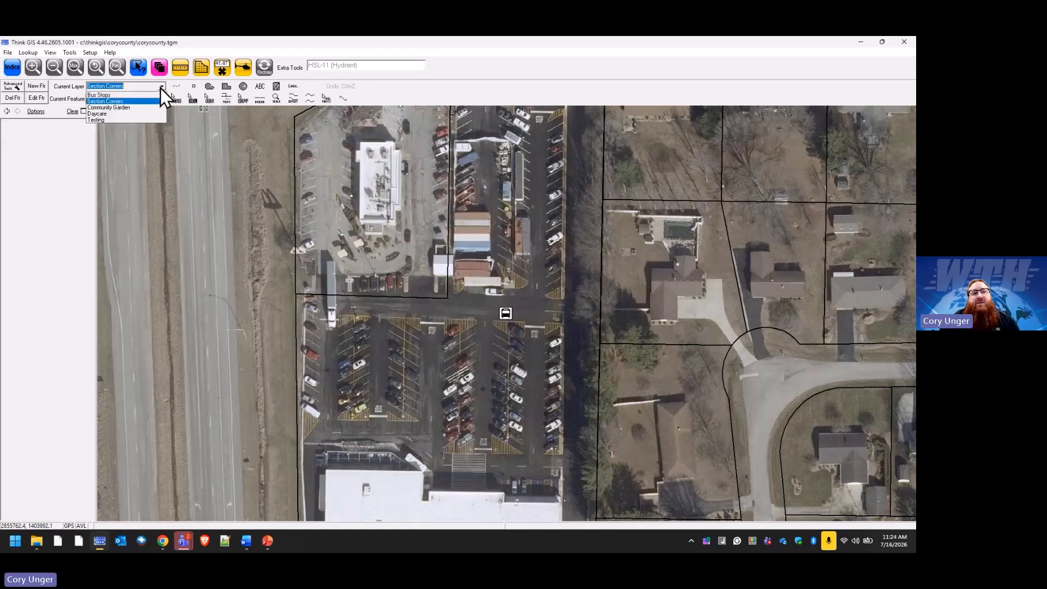
click(156, 94)
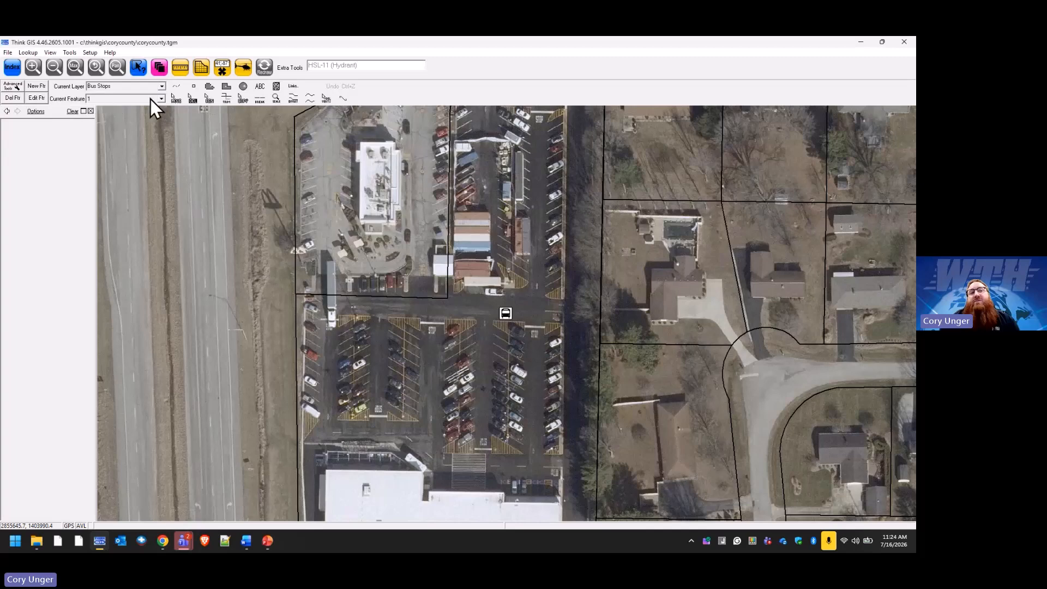
click(159, 66)
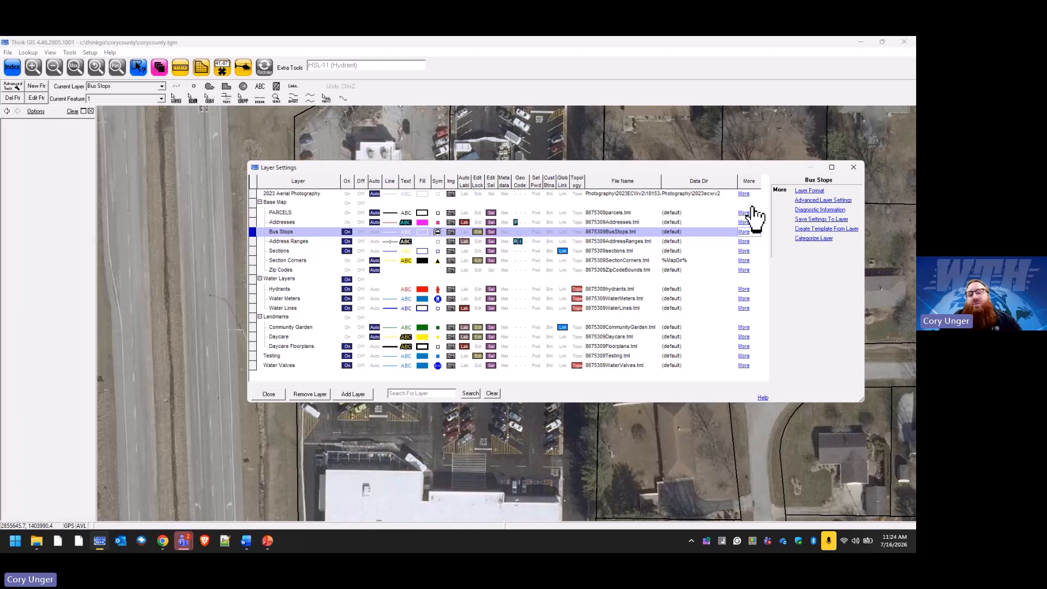
Append [Location] after [ID] in the Bus Stops long label and return to the map.
click(810, 190)
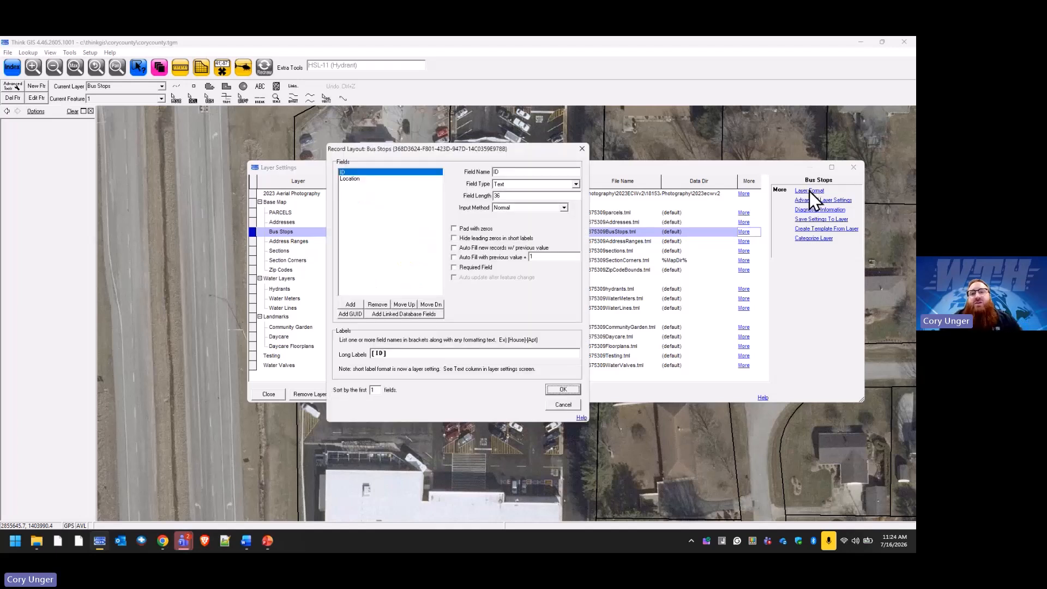
click(439, 357)
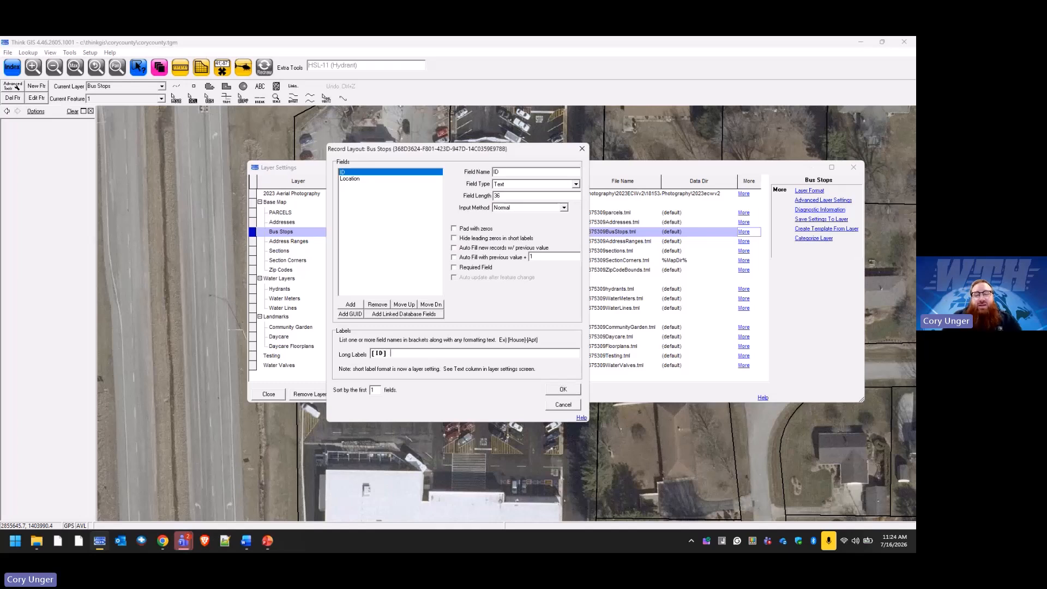
text([)
text(Location)
click(547, 388)
click(279, 395)
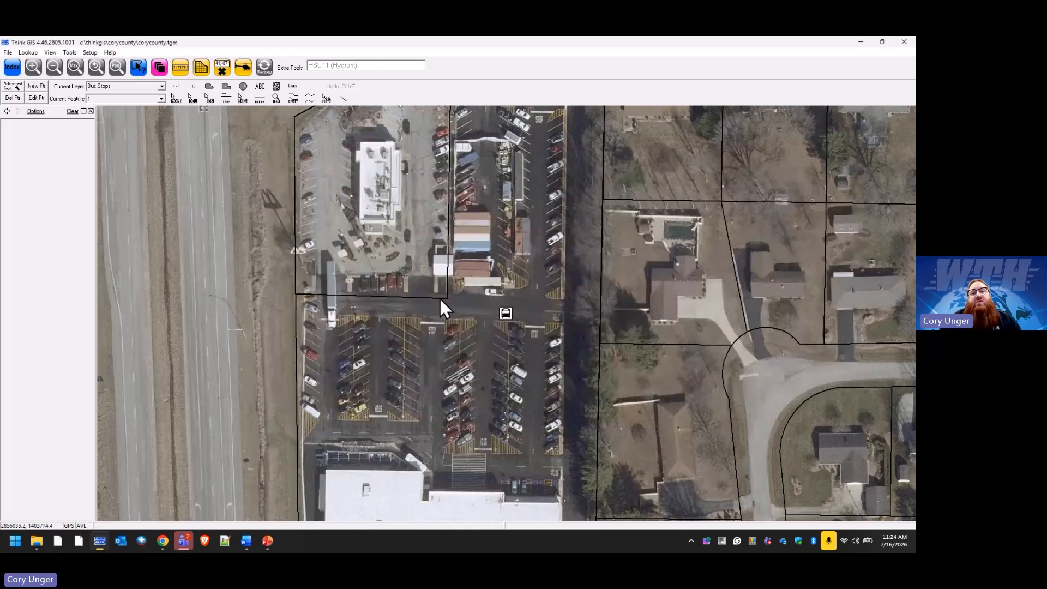
Jump to the Max view, identify features on the yellow daycare parcel choosing ABC Daycare, and reopen Layer Settings.
click(76, 68)
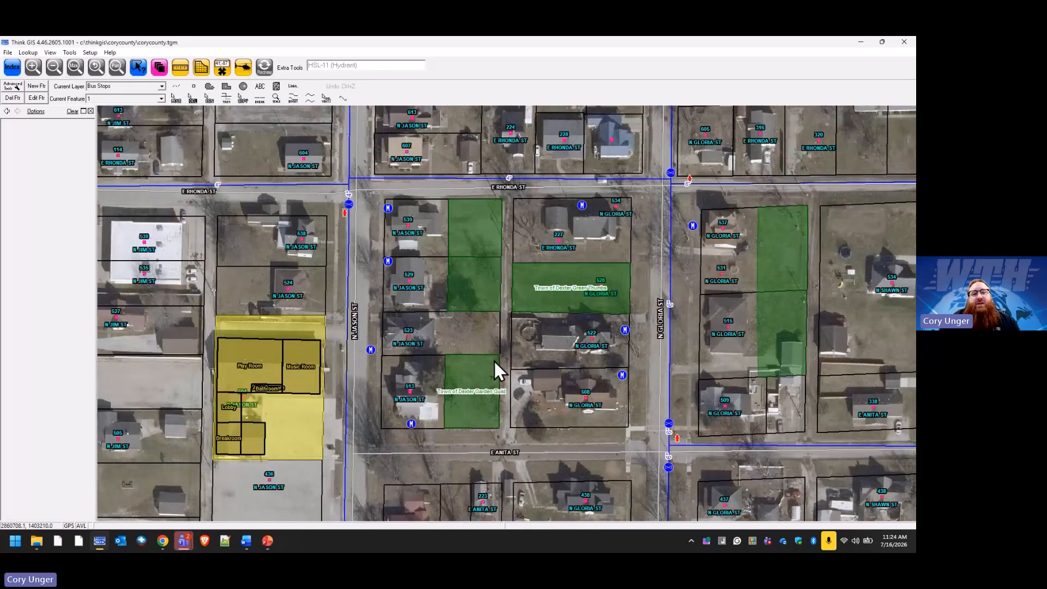
click(318, 323)
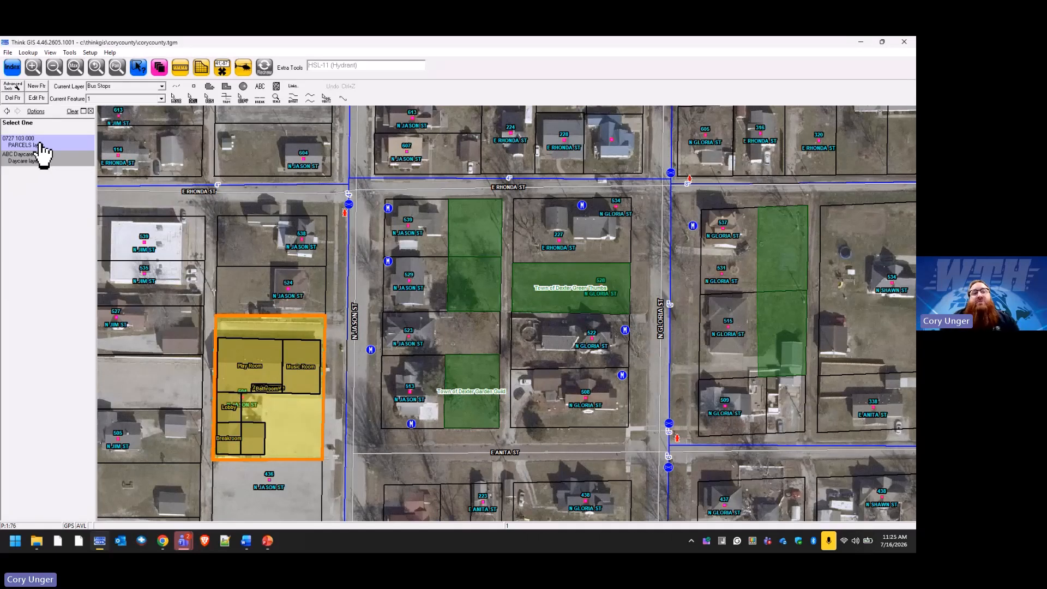
click(30, 158)
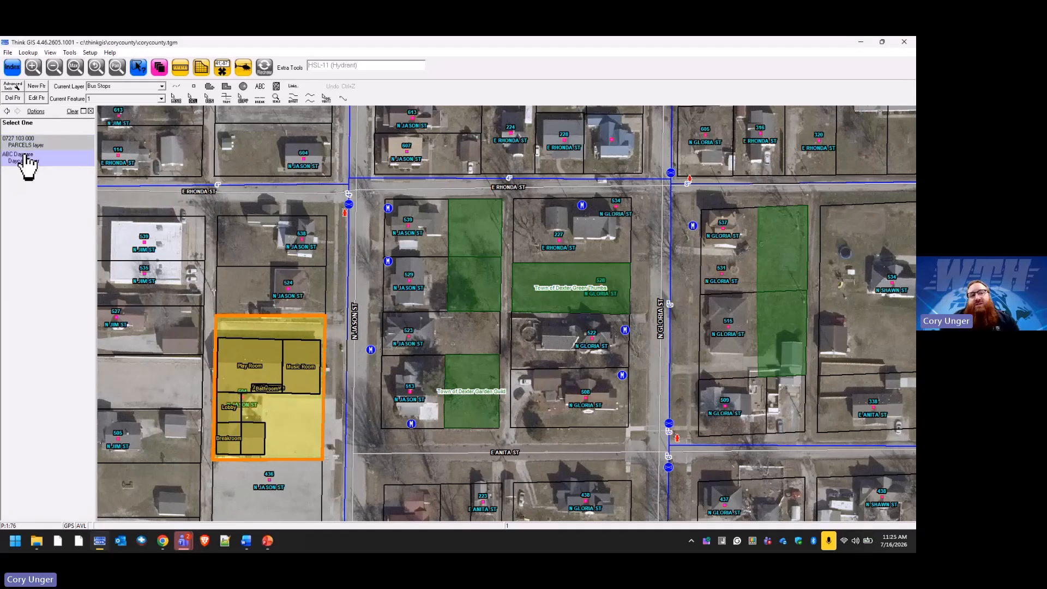
click(322, 321)
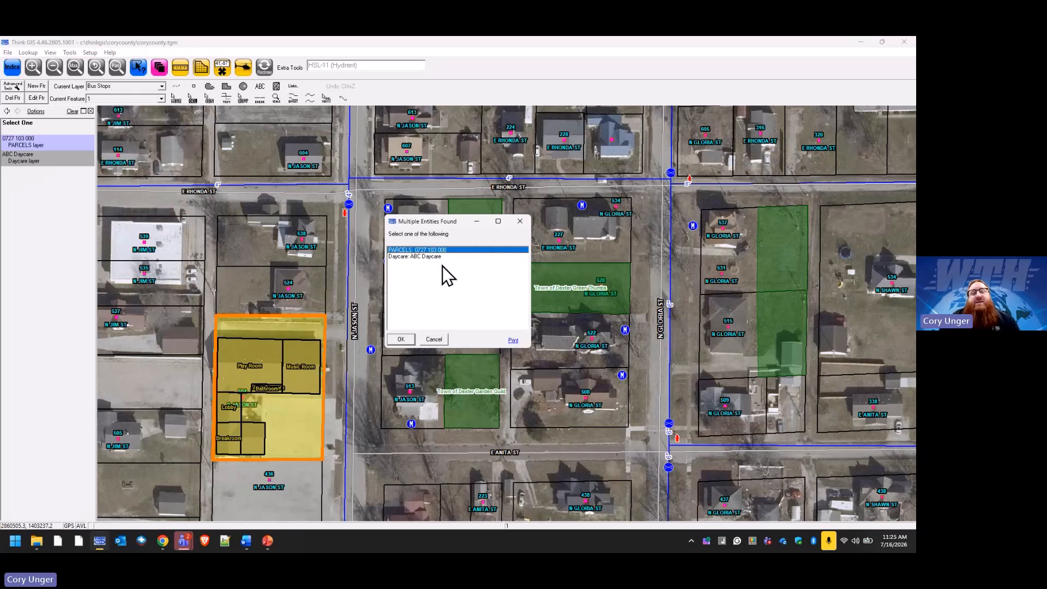
click(521, 222)
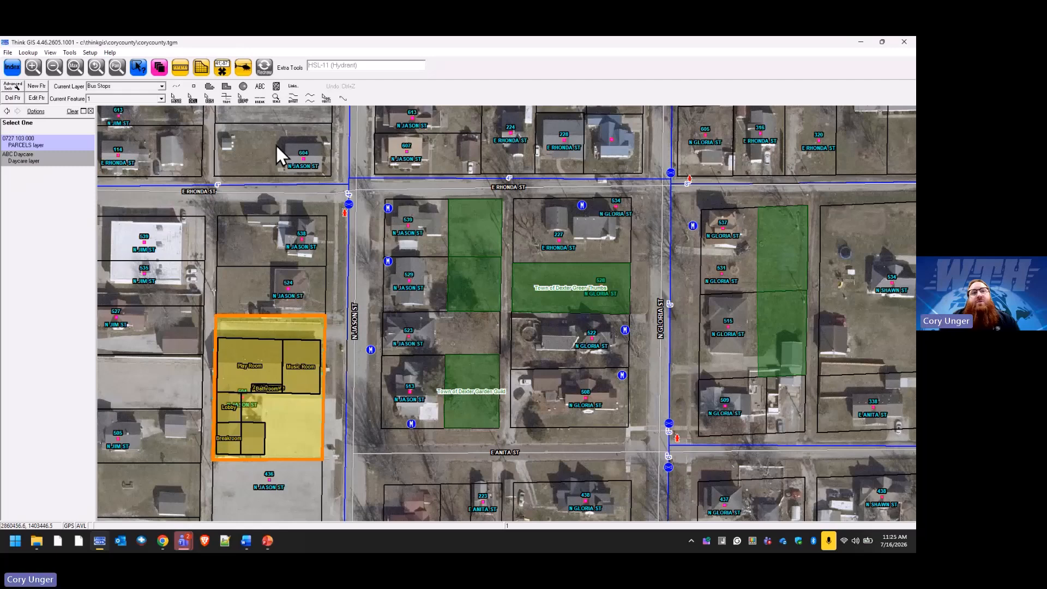
click(161, 67)
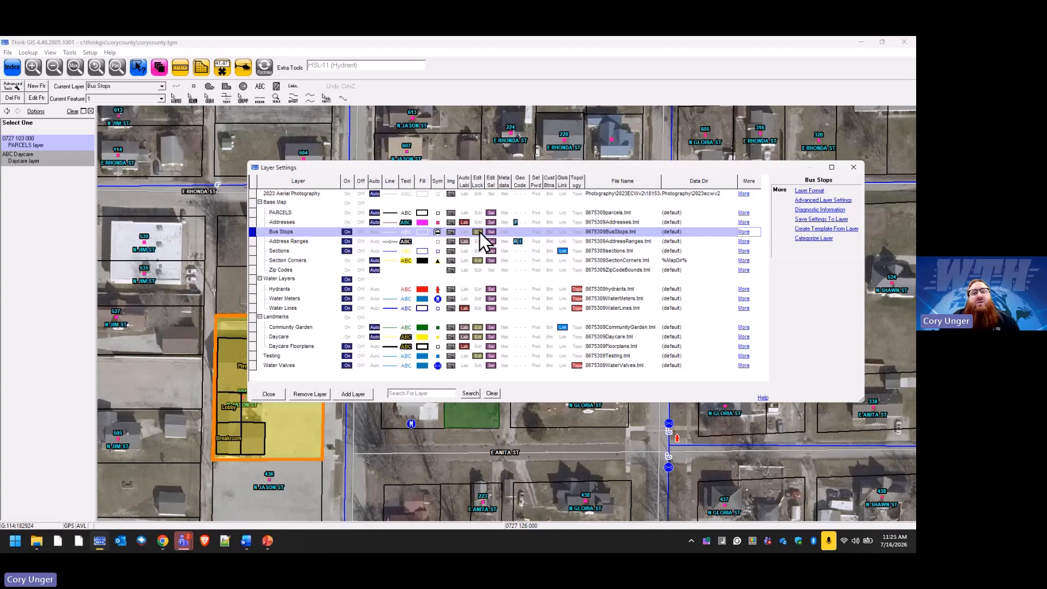
Review the Bus Stops record layout with its [ID] [Location] long label, then select the PARCELS layer.
click(810, 191)
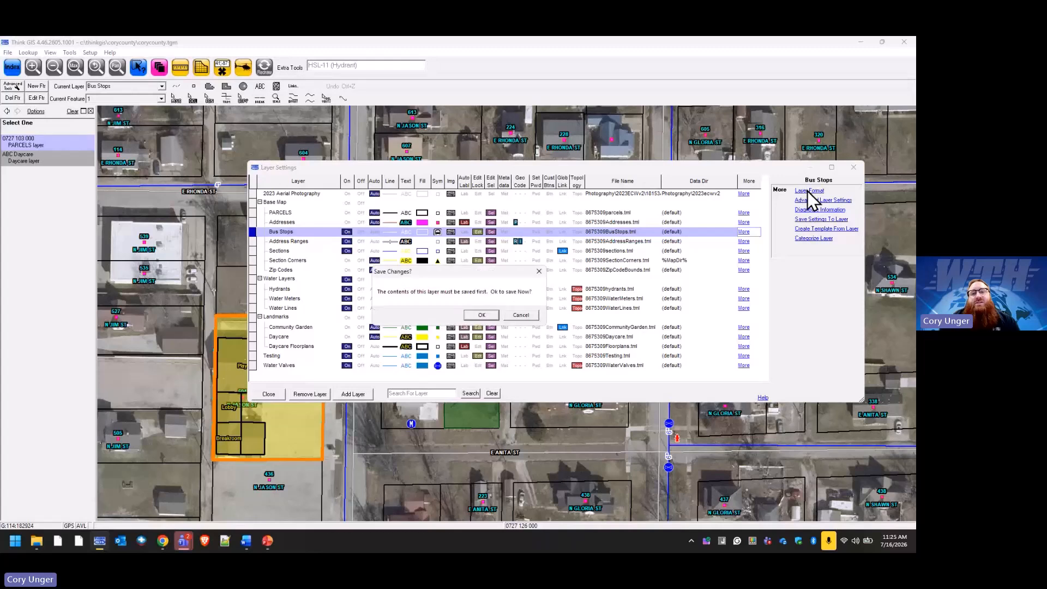
click(479, 313)
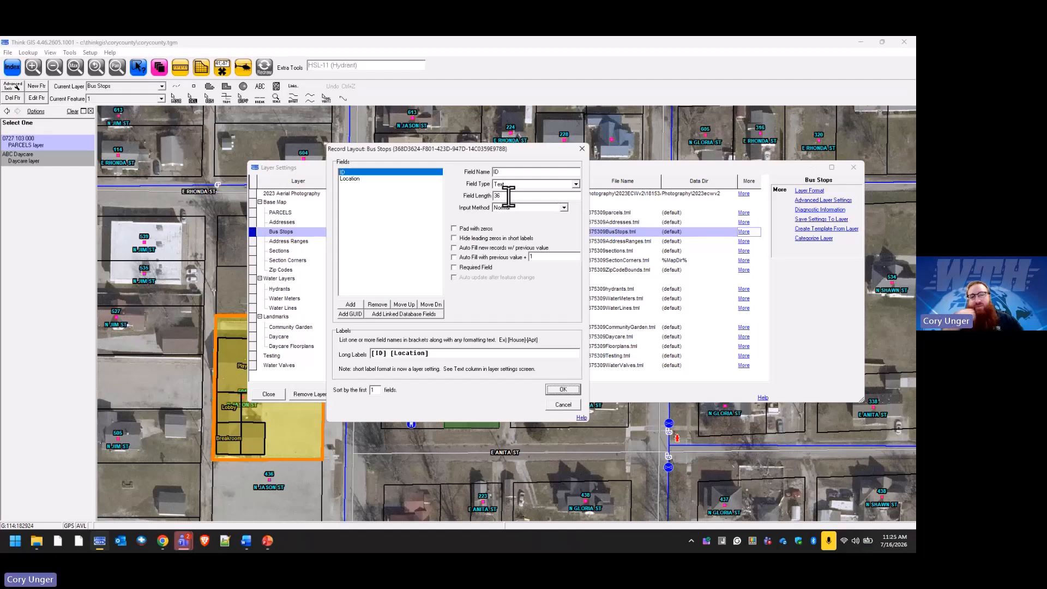
click(581, 149)
click(478, 214)
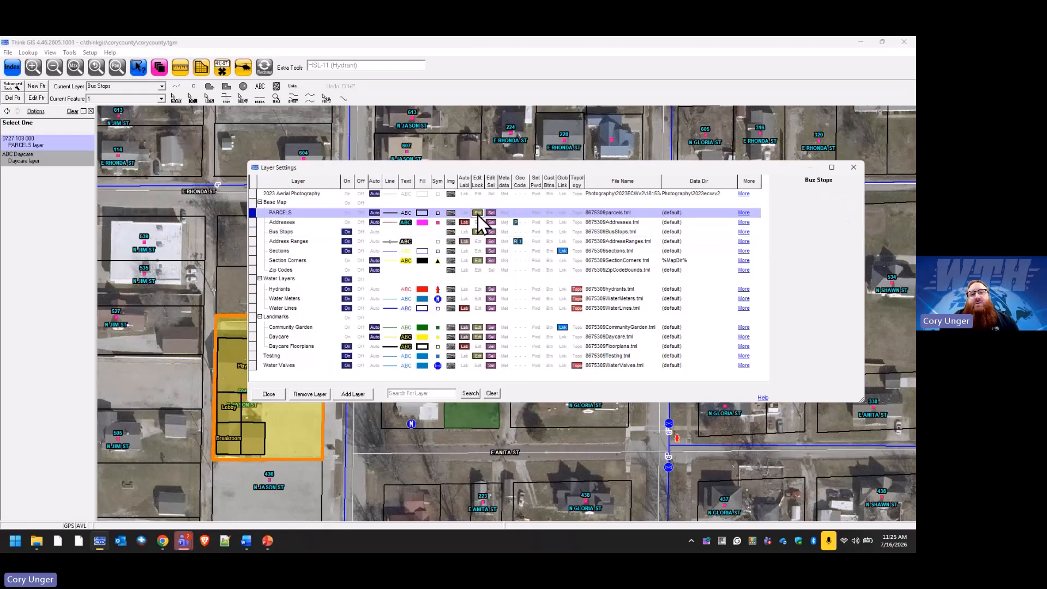
Inspect the pinLEGAL1 and Map field properties in the PARCELS record layout.
click(823, 191)
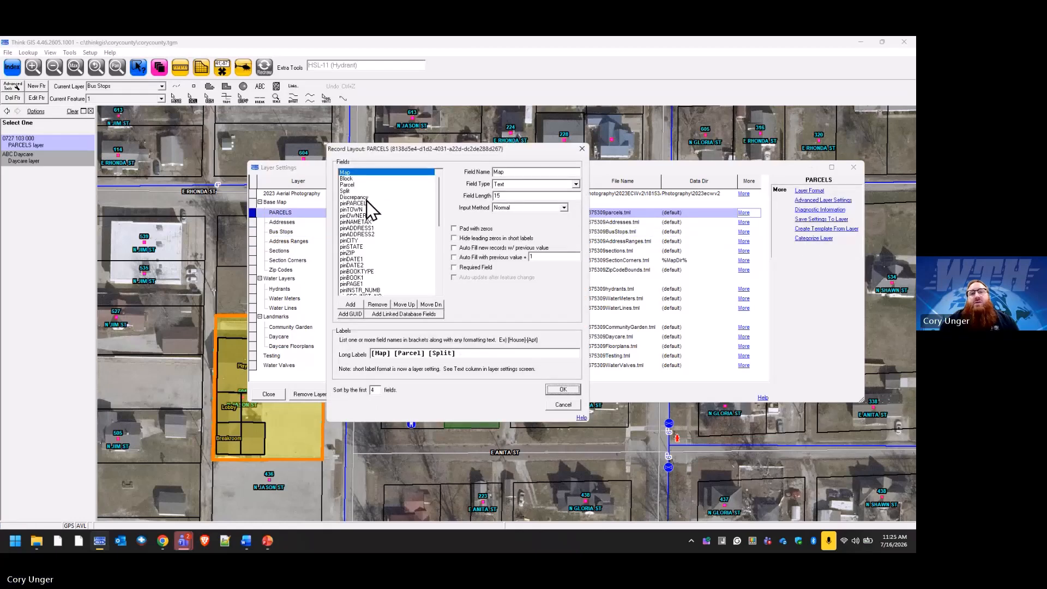
drag(437, 186, 438, 229)
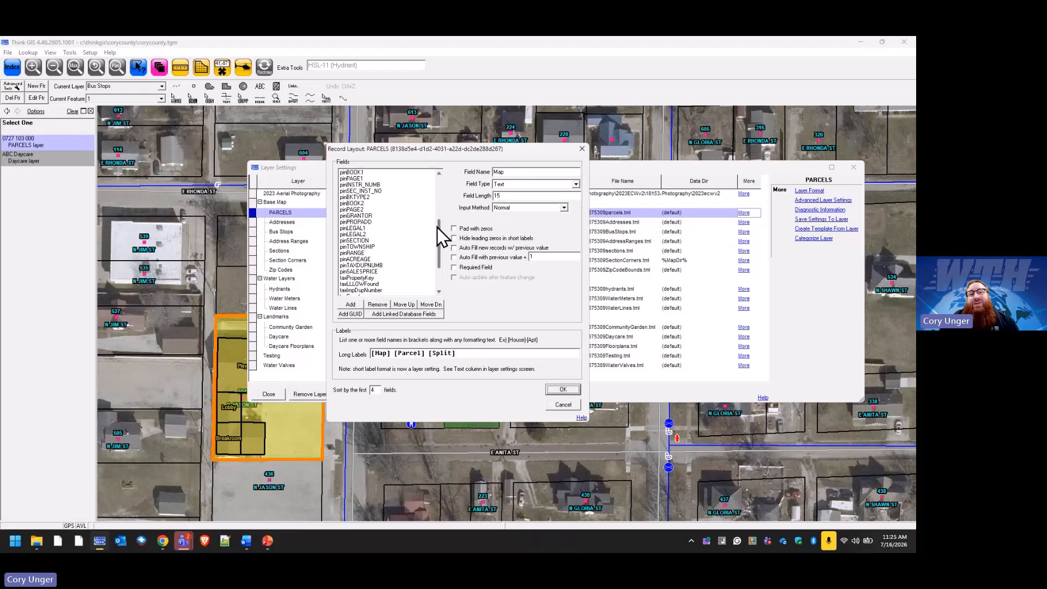
click(364, 229)
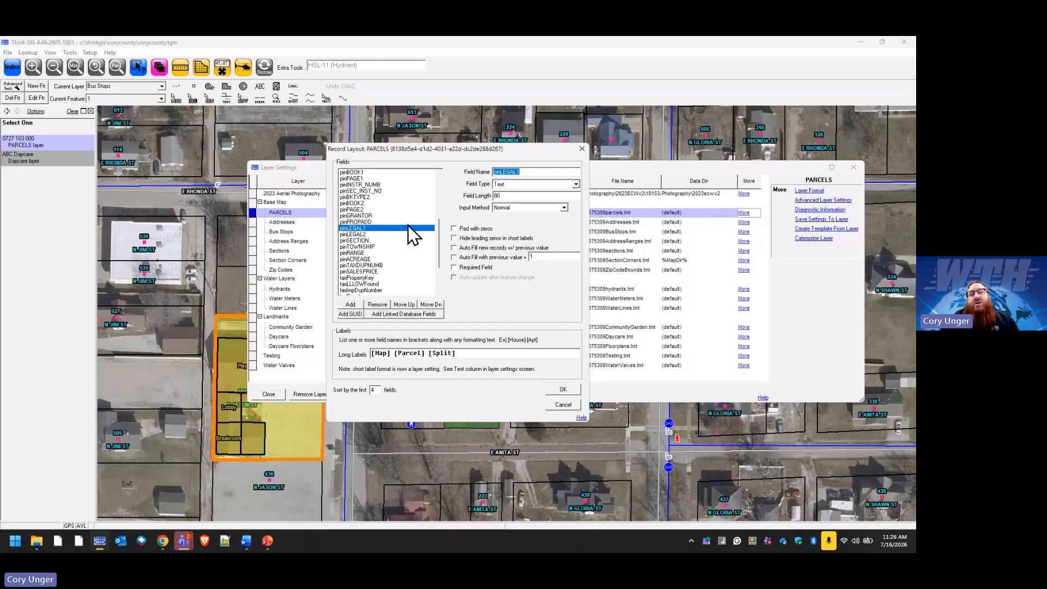
scroll(407, 225, up, 6)
click(357, 173)
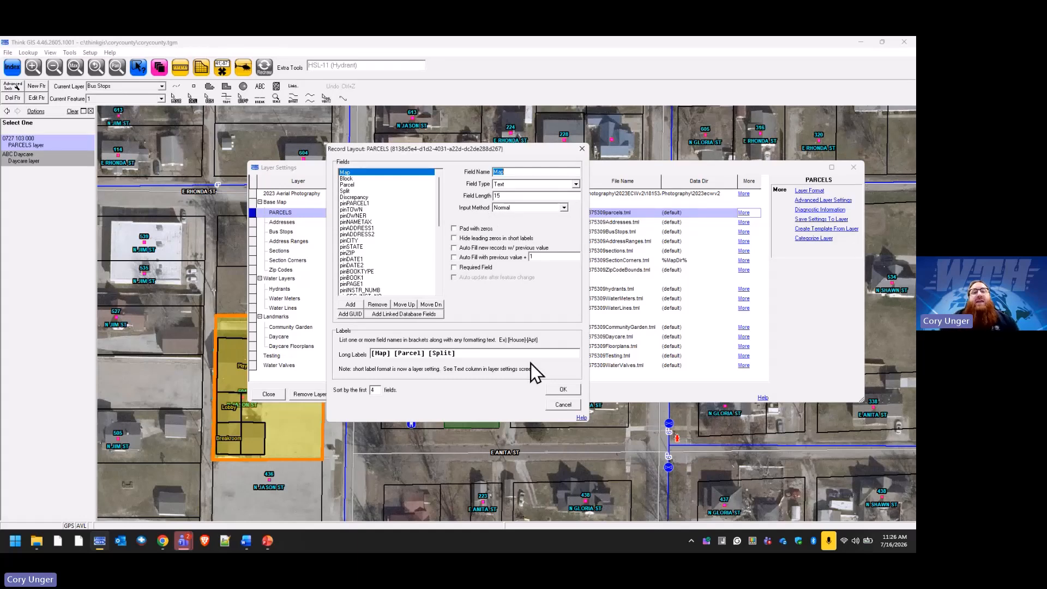
Cancel the PARCELS layout, try the failing diagnostic report, and open File Explorer at This PC.
click(563, 404)
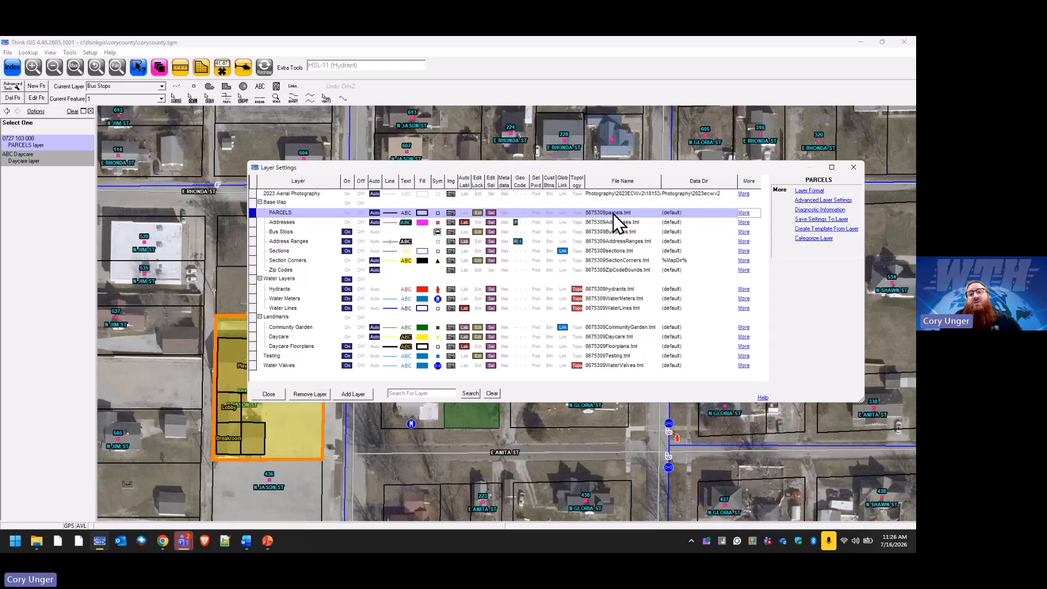
click(826, 212)
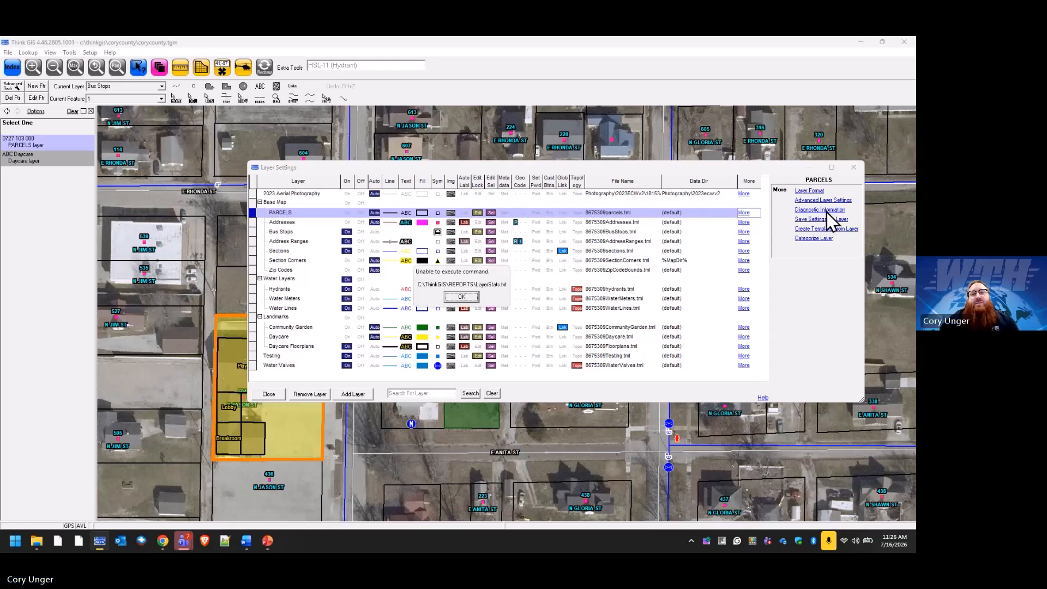
click(461, 298)
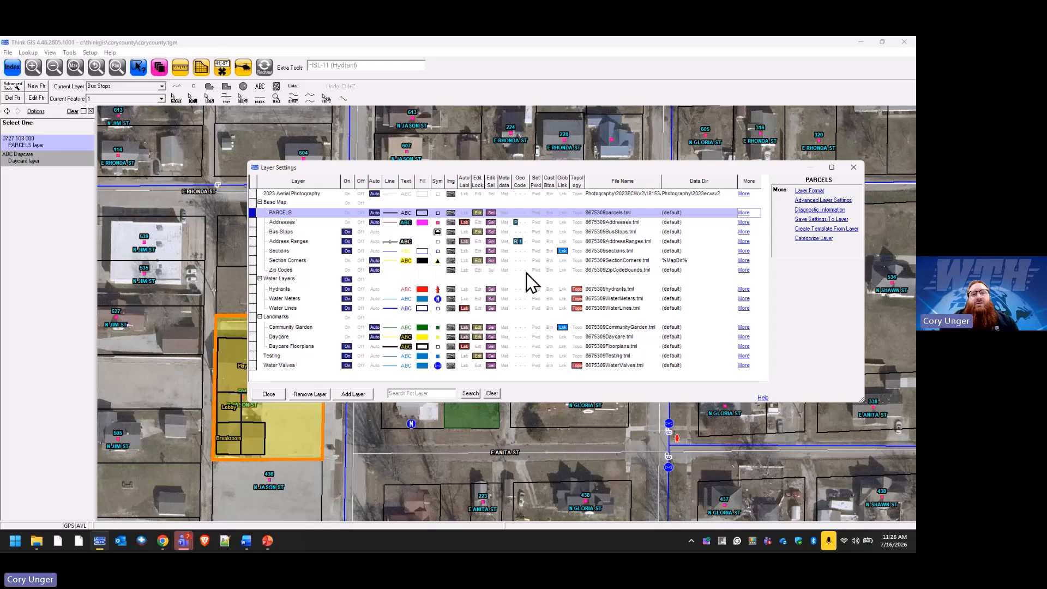
click(36, 541)
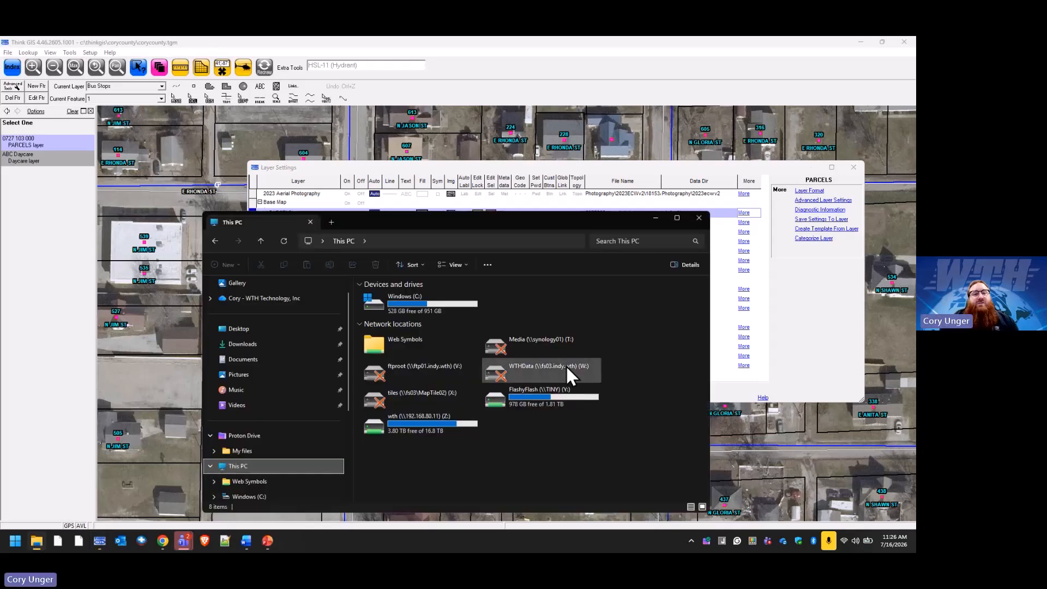
Open C:\ThinkGIS\REPORTS\LayerStats.txt in Notepad.
double_click(409, 307)
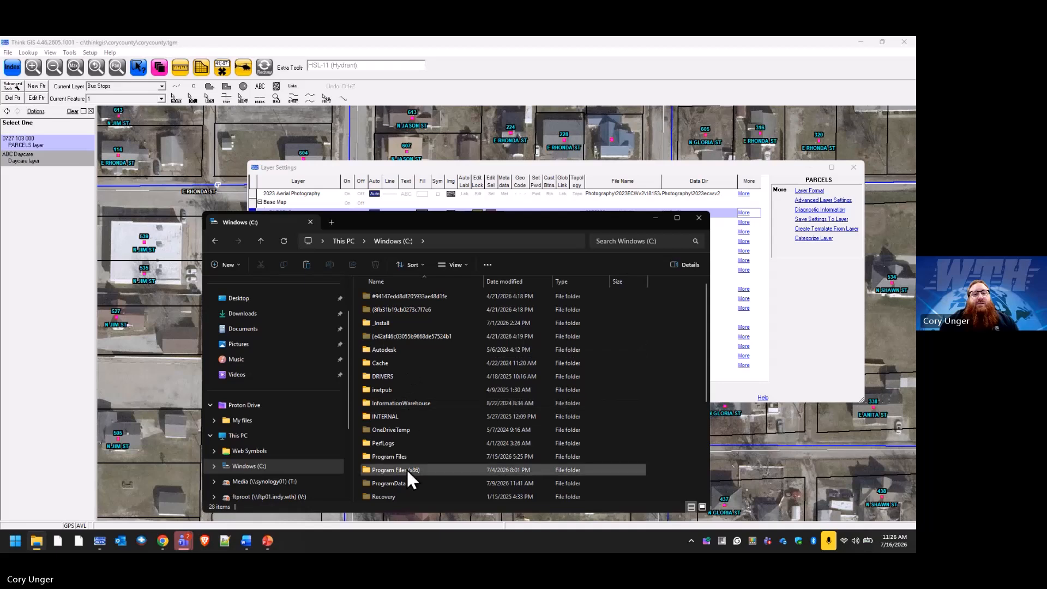
scroll(403, 480, down, 2)
double_click(394, 477)
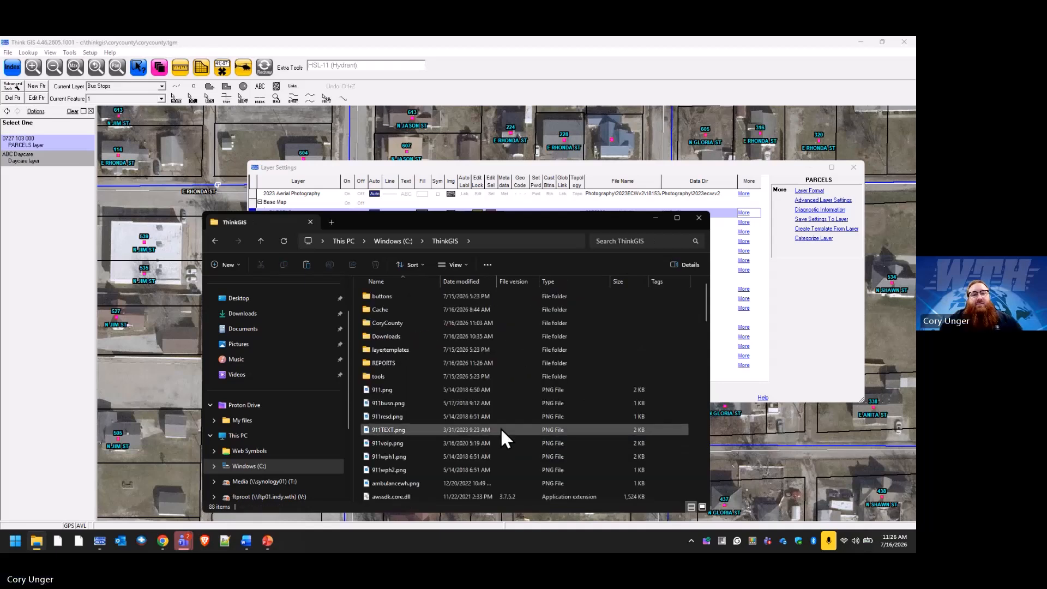
double_click(397, 361)
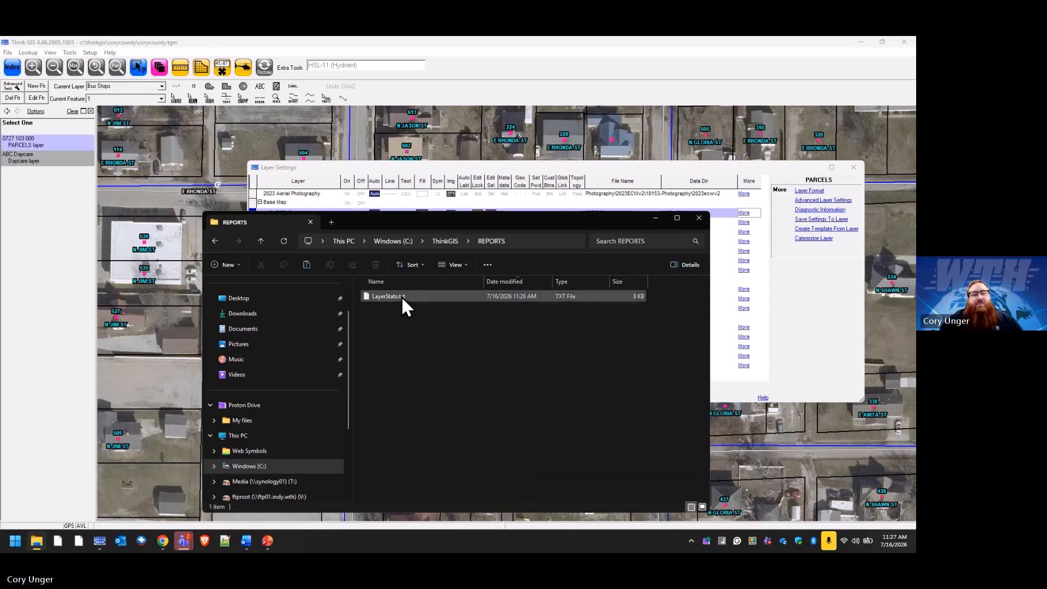
right_click(392, 296)
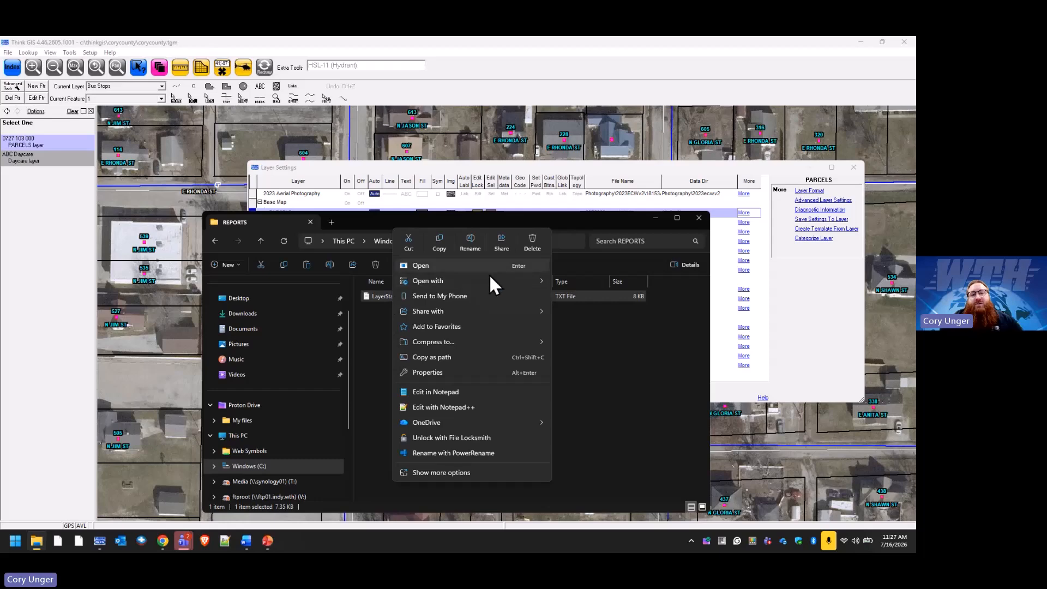
mouse_move(515, 279)
click(605, 328)
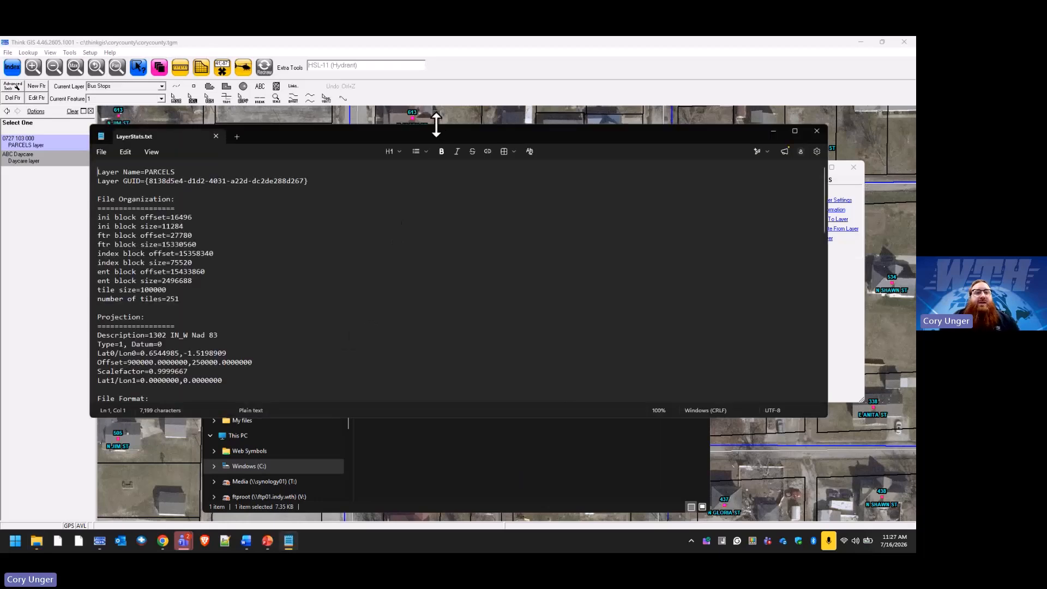
Enlarge the Notepad window and highlight the PARCELS projection description value.
drag(435, 125, 435, 37)
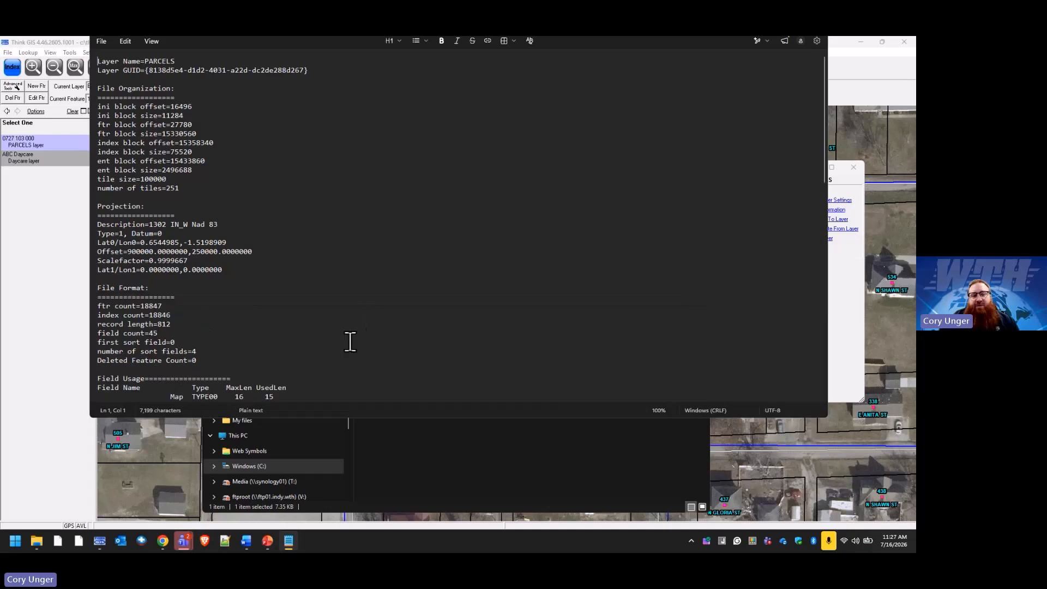
drag(385, 419, 381, 495)
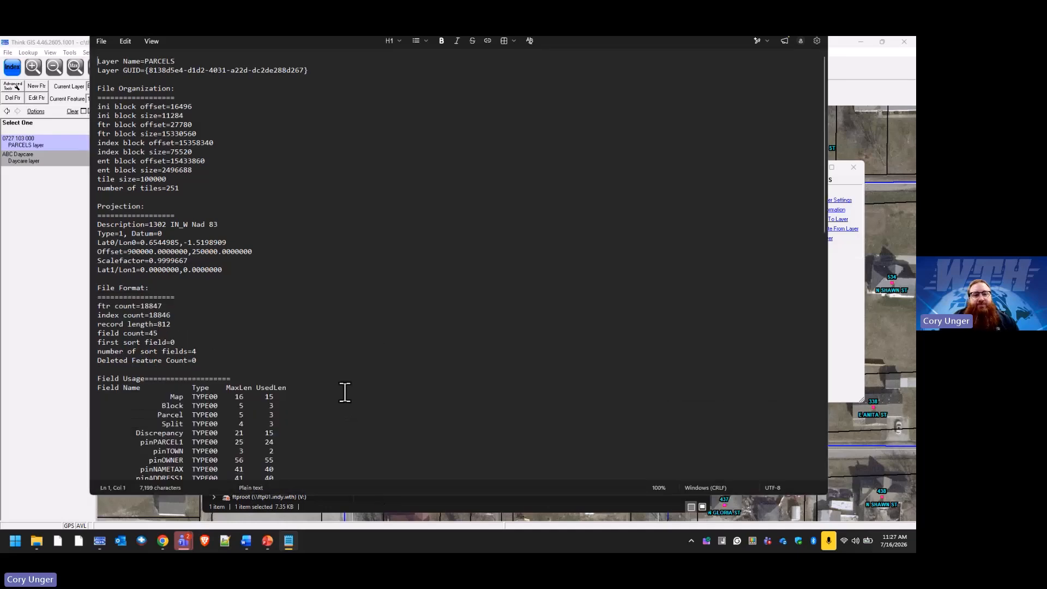
scroll(346, 390, down, 7)
scroll(346, 390, down, 4)
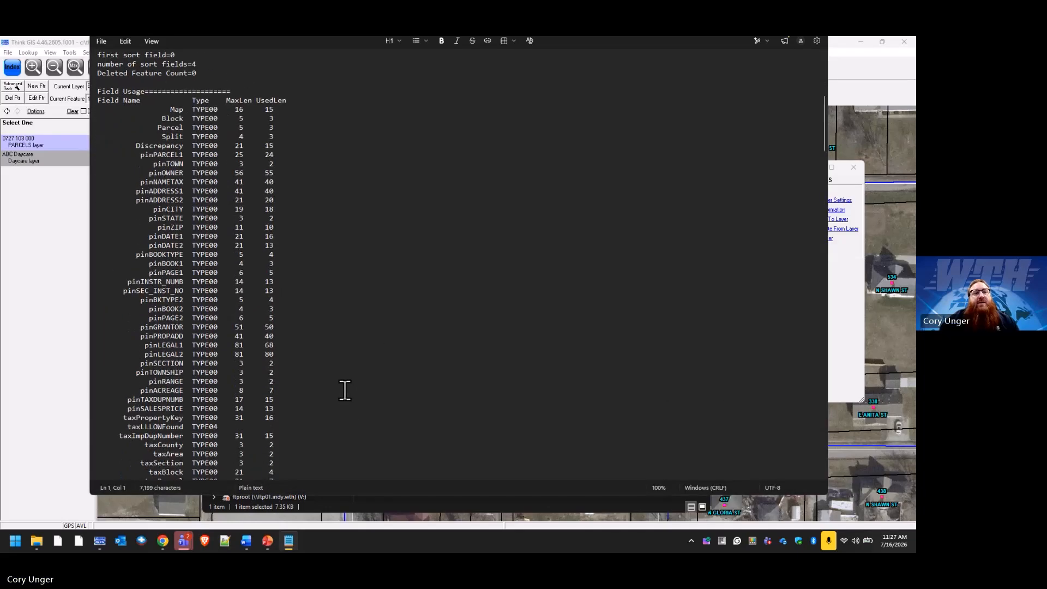
scroll(158, 109, up, 11)
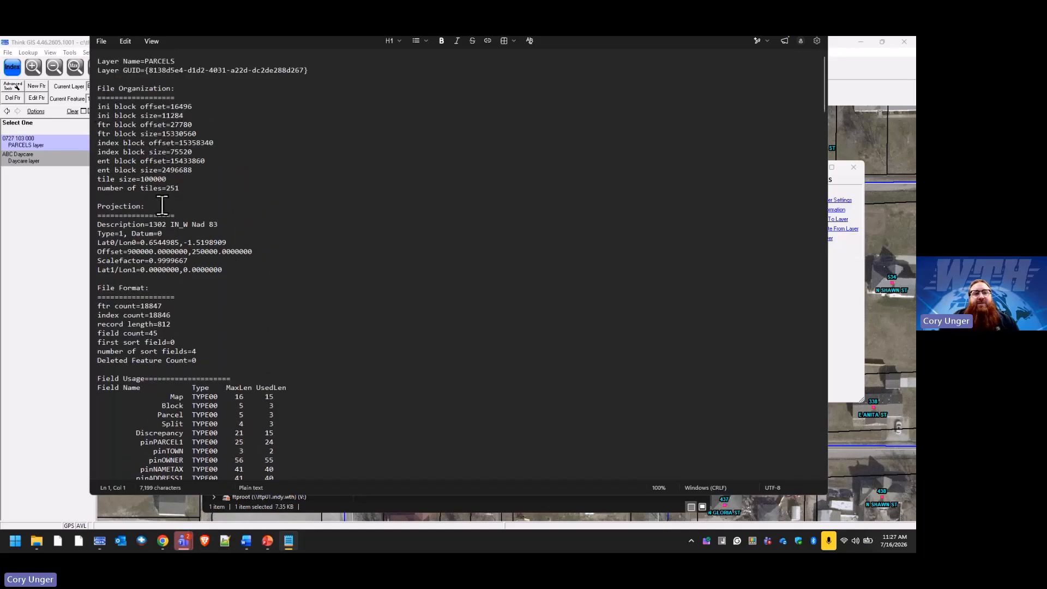
drag(231, 226, 149, 226)
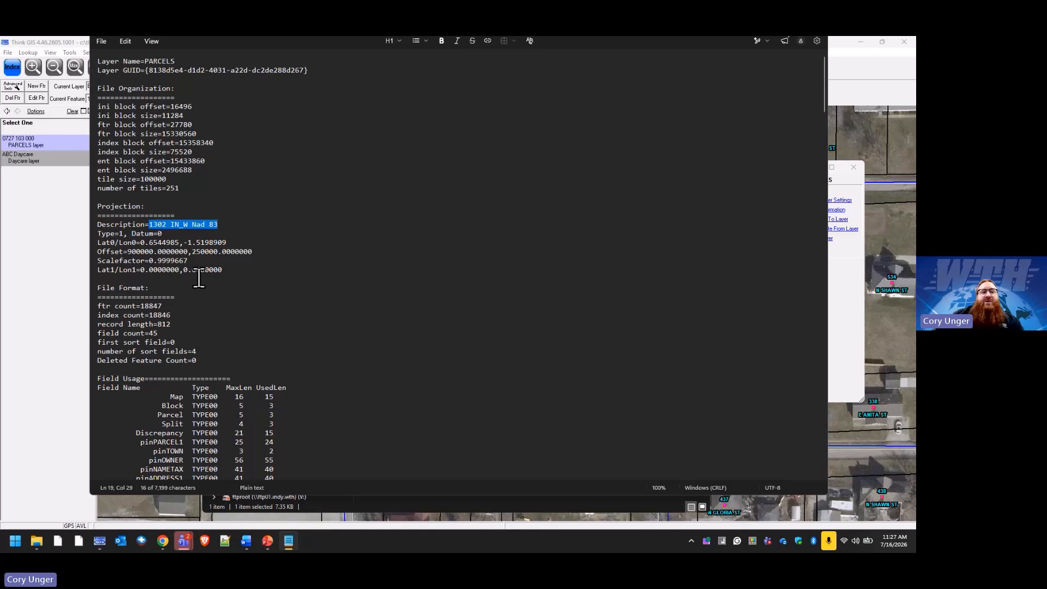
Scroll through the PARCELS field usage list, such as pinOWNER using 55 of 56 characters.
scroll(198, 276, down, 3)
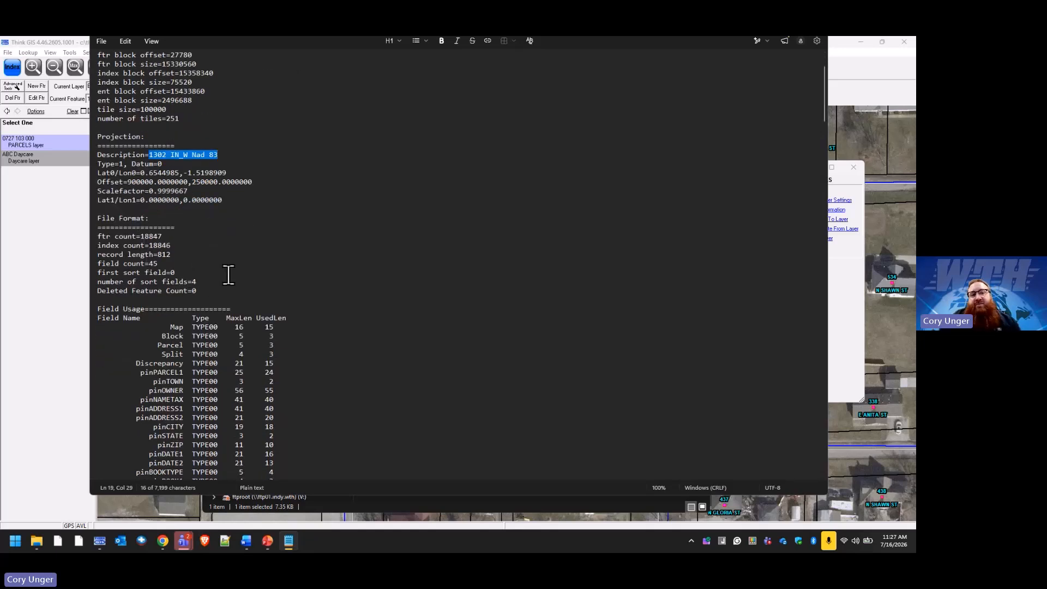
scroll(228, 275, down, 7)
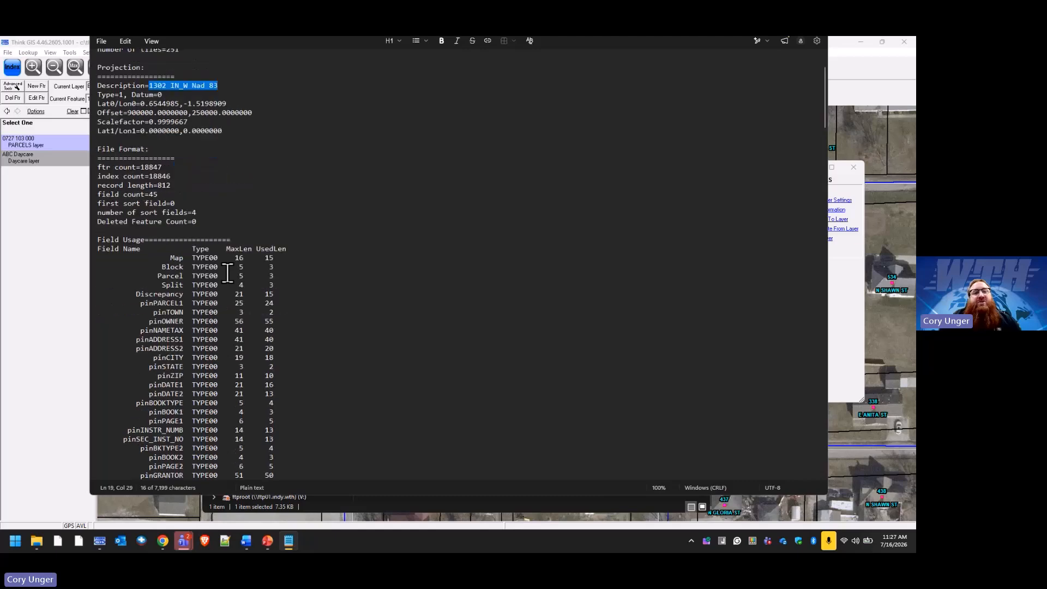
scroll(227, 274, down, 2)
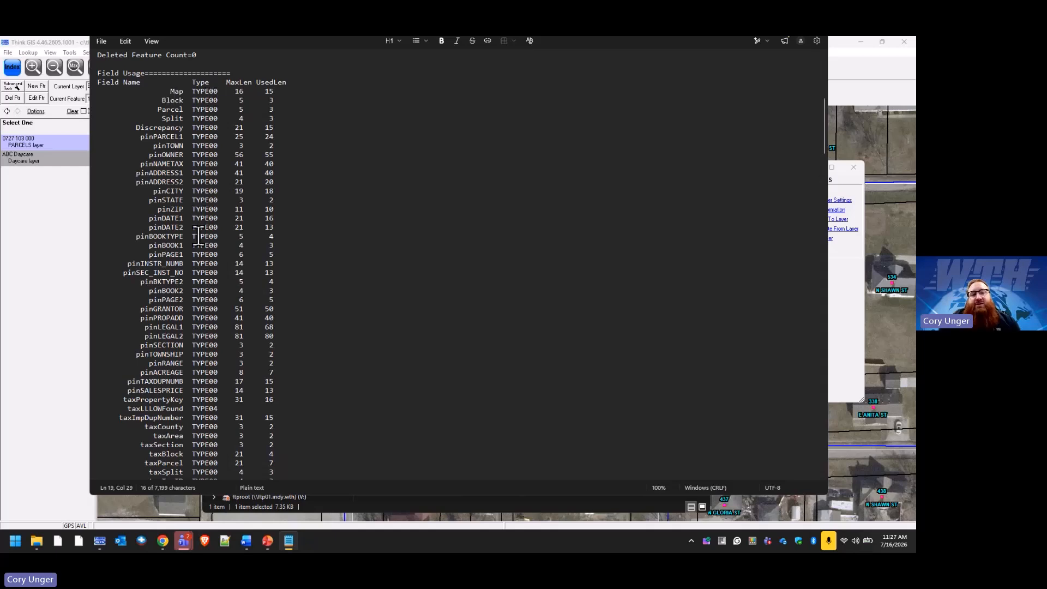
scroll(192, 329, down, 1)
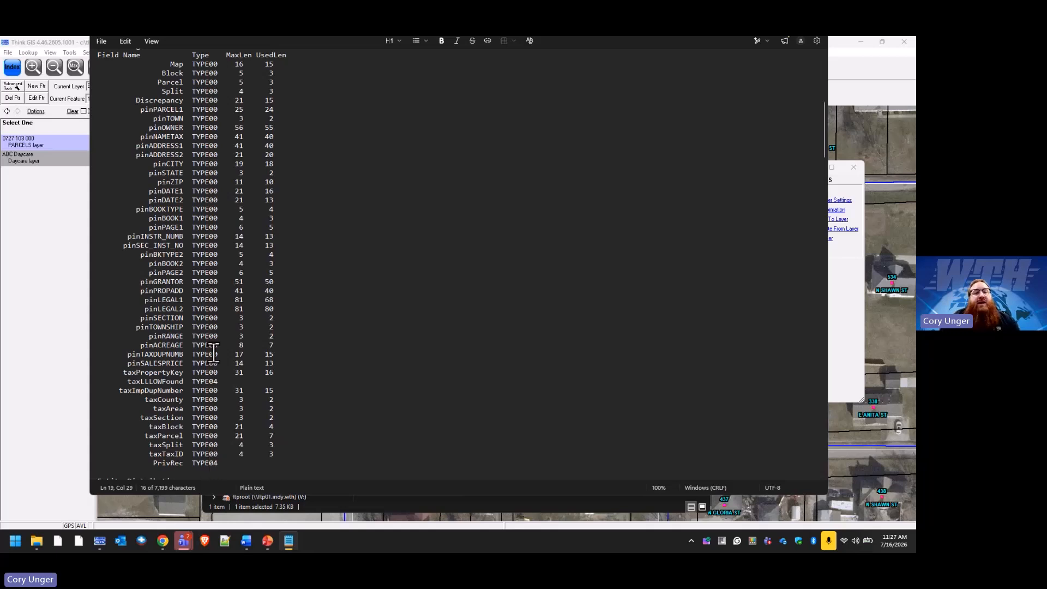
scroll(205, 136, up, 1)
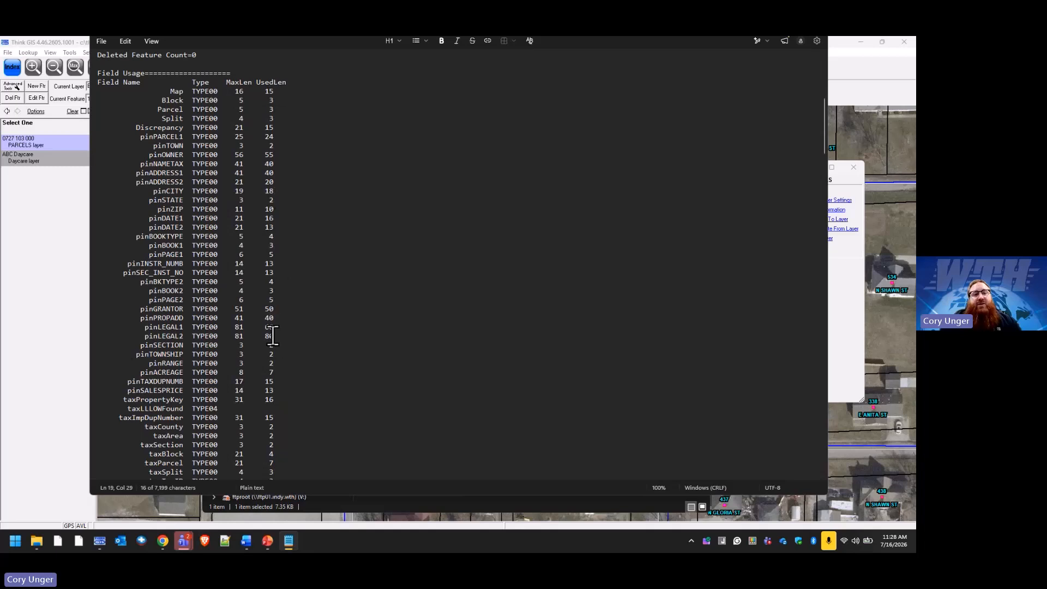
Highlight the pinLEGAL1 and pinGRANTOR field lengths in the report, then return to Think GIS.
drag(143, 328, 245, 332)
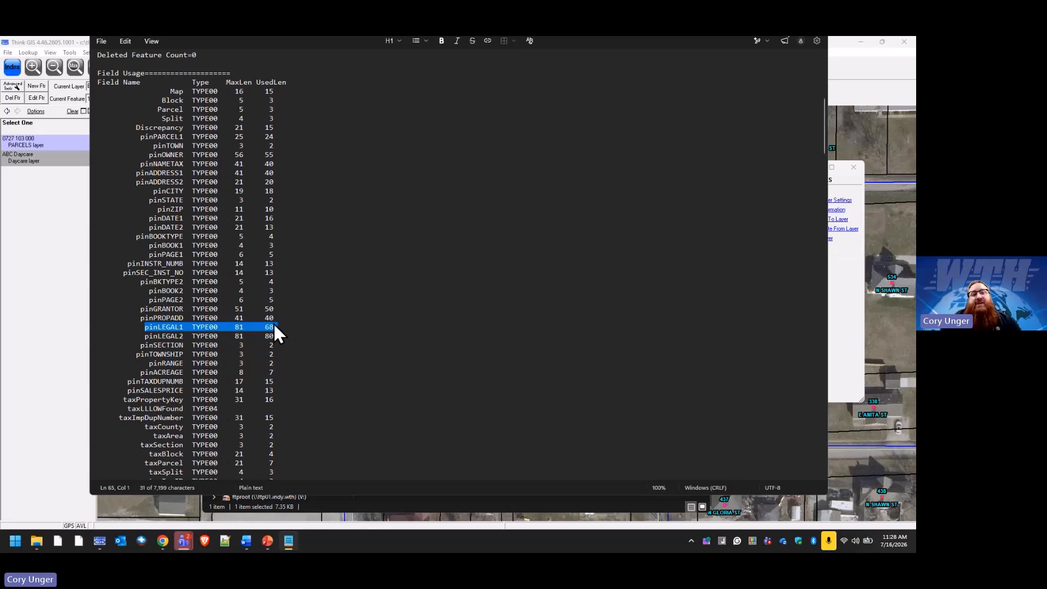
drag(140, 309, 281, 313)
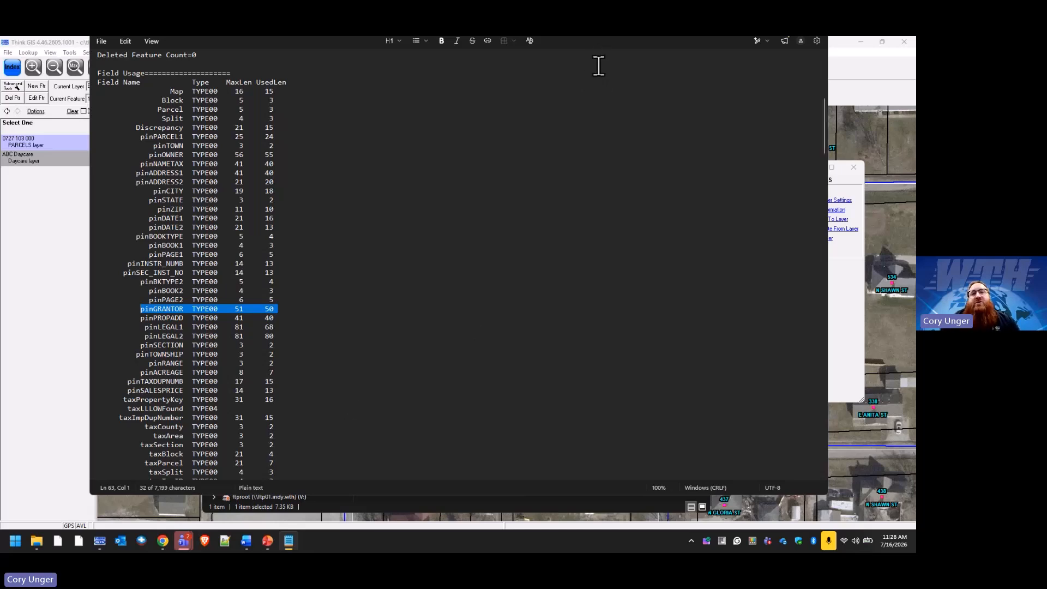
click(849, 287)
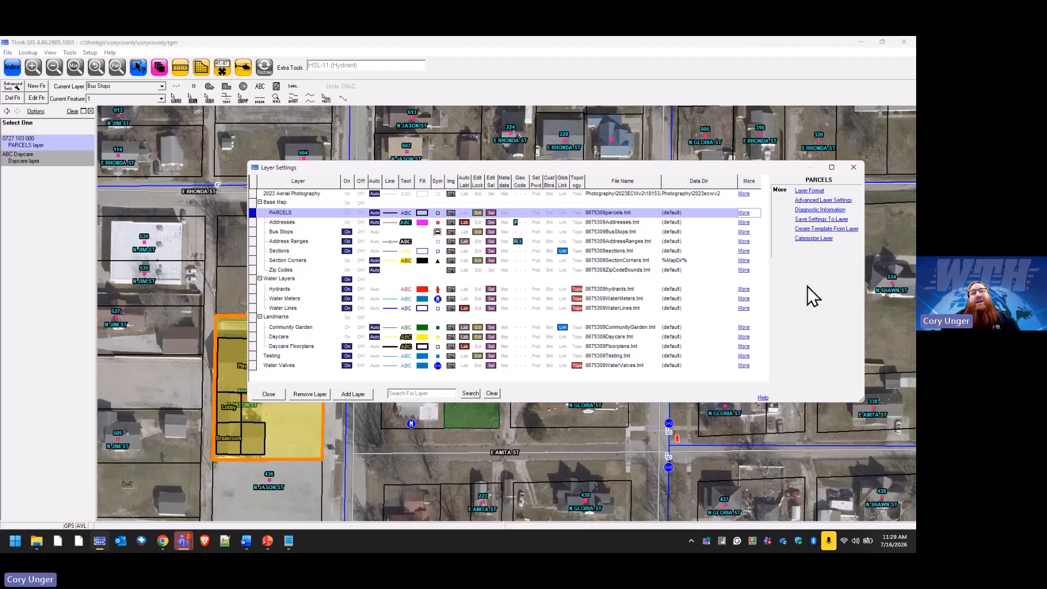
Close Layer Settings and browse the layer index for Water Meters, Water Lines and Hydrants.
click(271, 394)
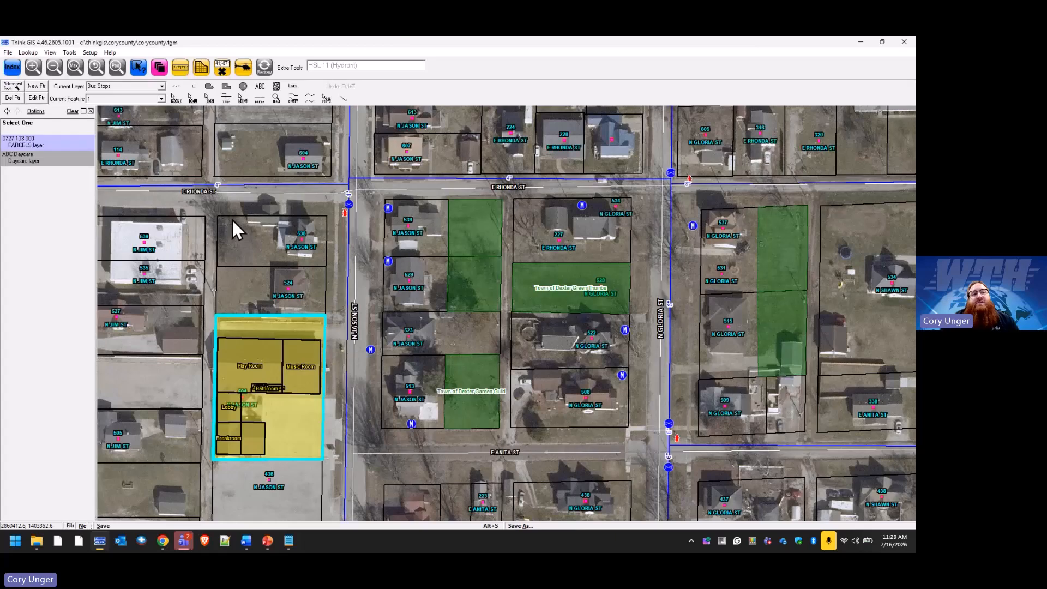
click(11, 68)
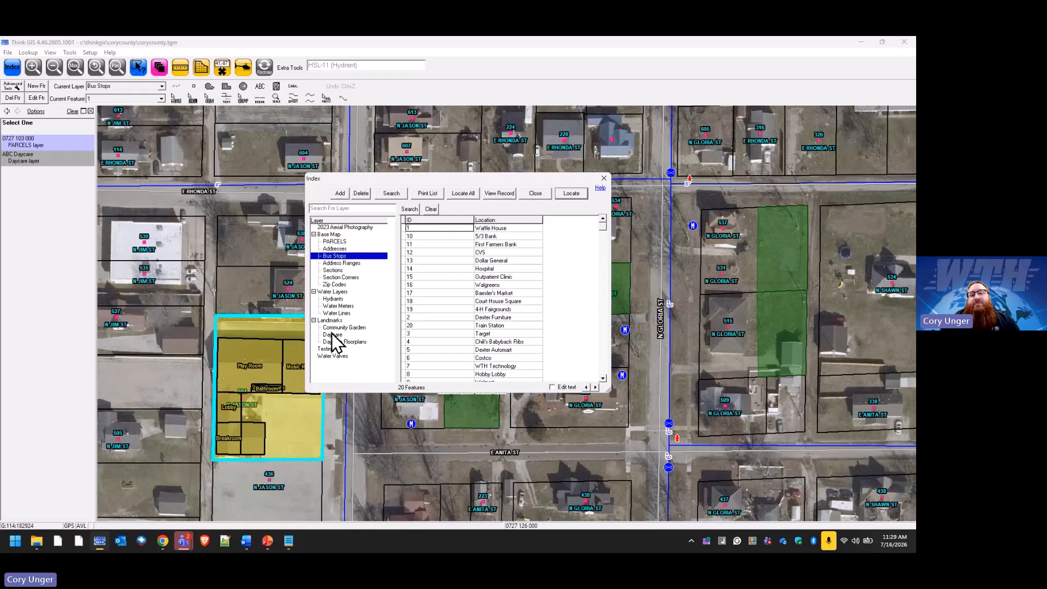
click(344, 306)
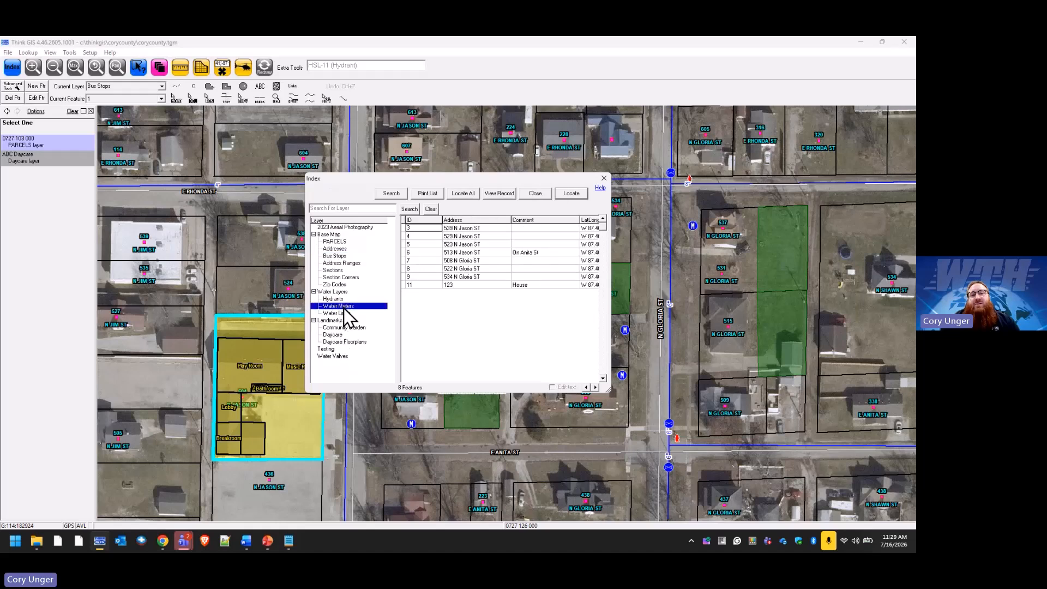
click(342, 314)
click(334, 298)
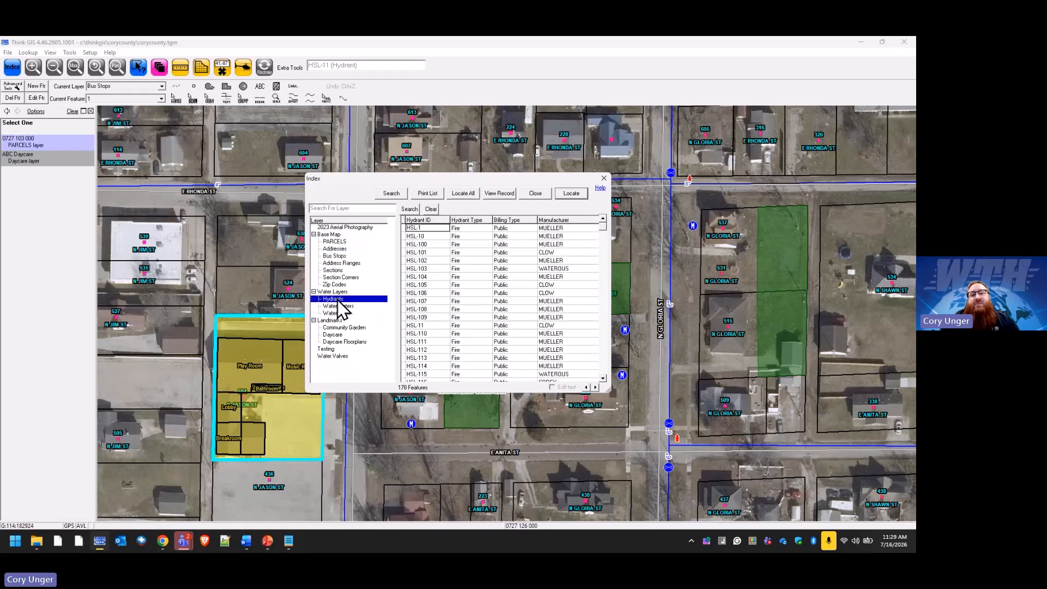
click(340, 306)
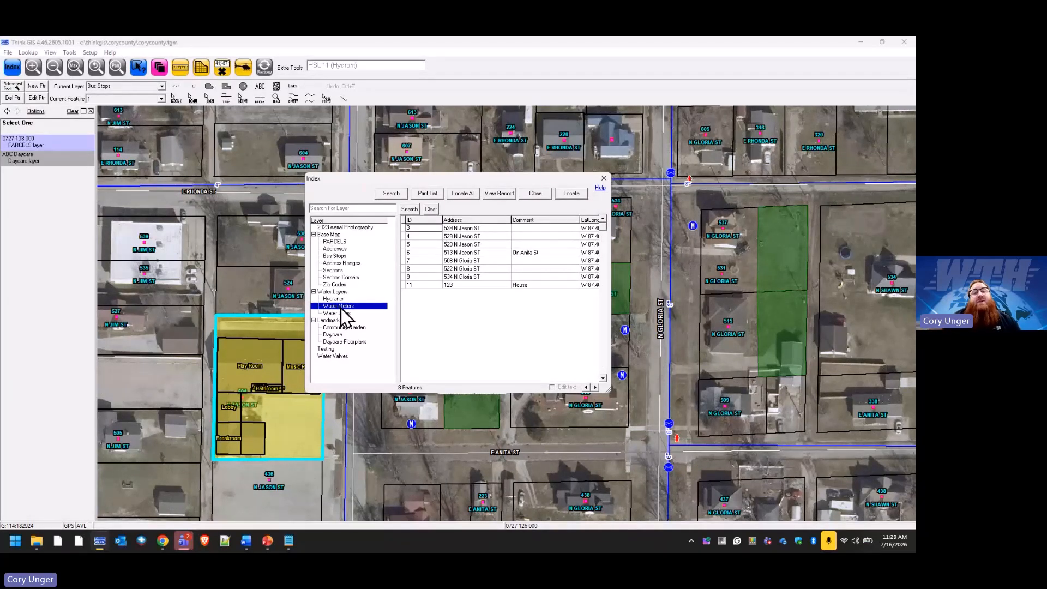
Open and cancel Lock/Unlock Layers, then list the PARCELS layer's 18846 feature records.
right_click(341, 308)
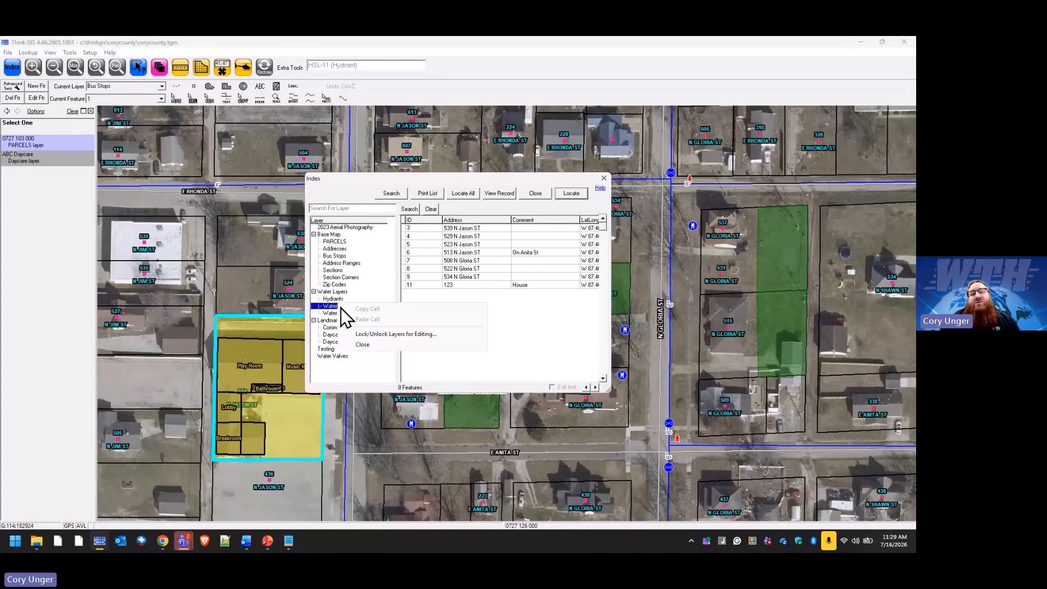
click(390, 334)
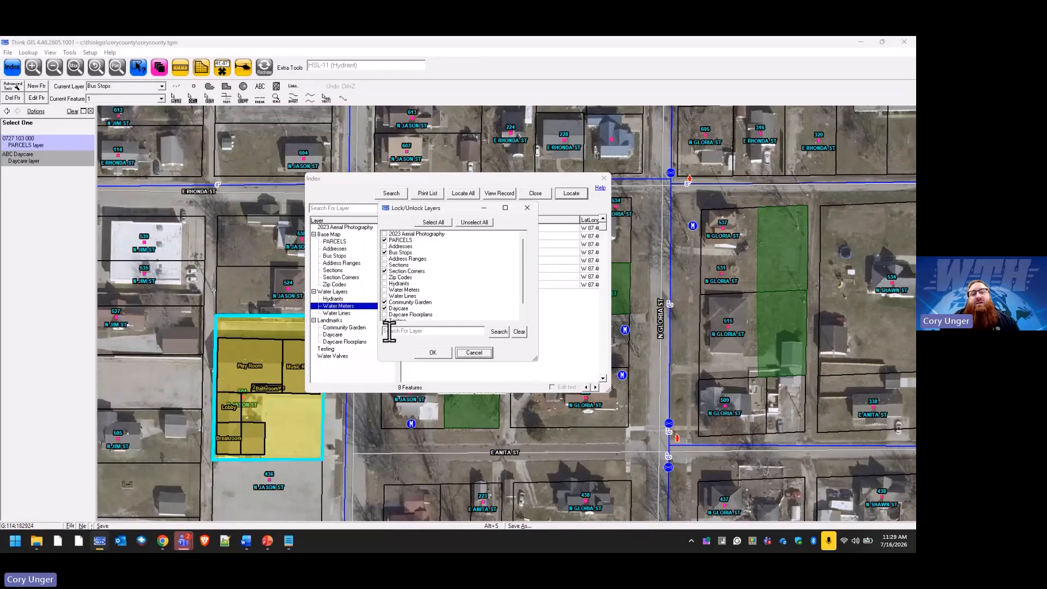
click(482, 356)
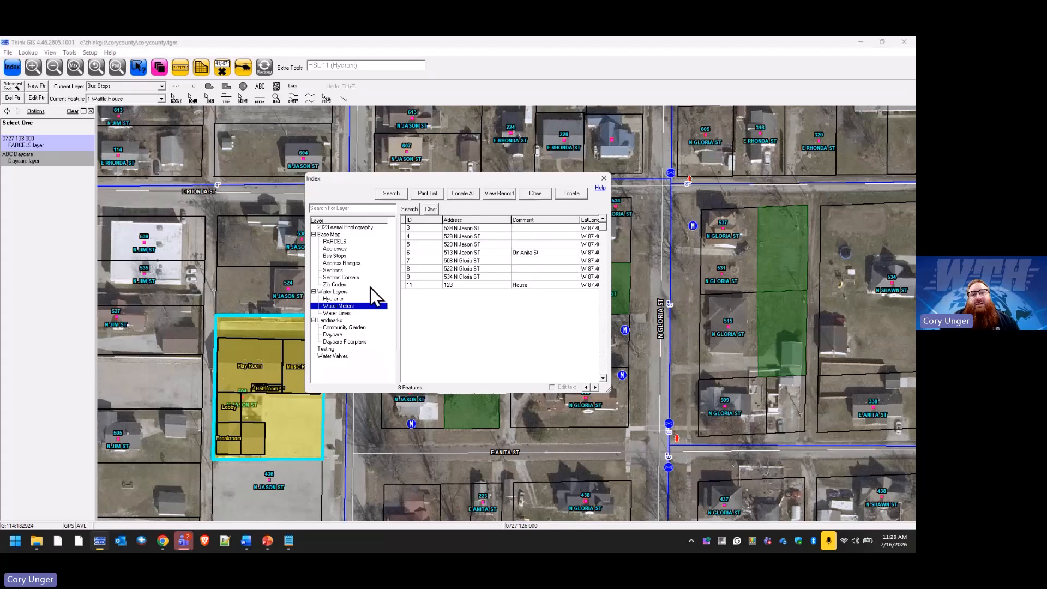
right_click(329, 242)
click(330, 242)
right_click(342, 242)
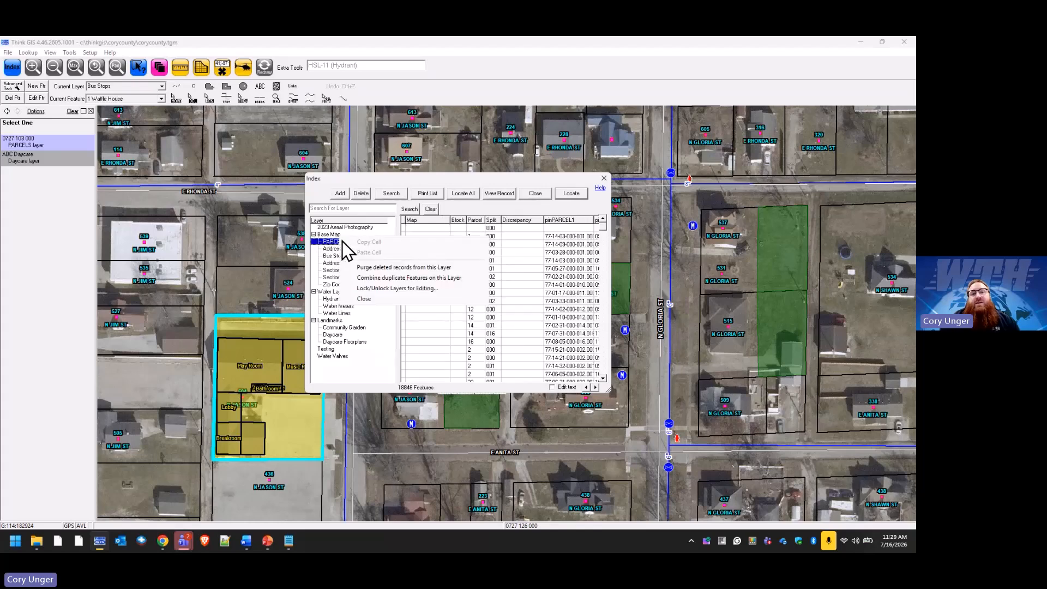
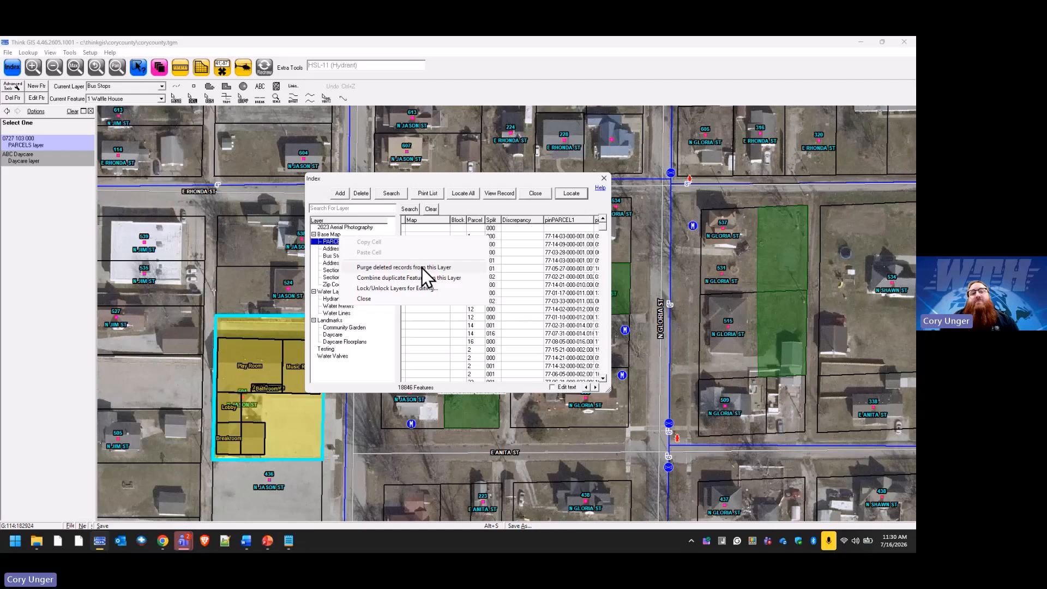
Close the layer index to get back to the daycare parcel map.
click(537, 193)
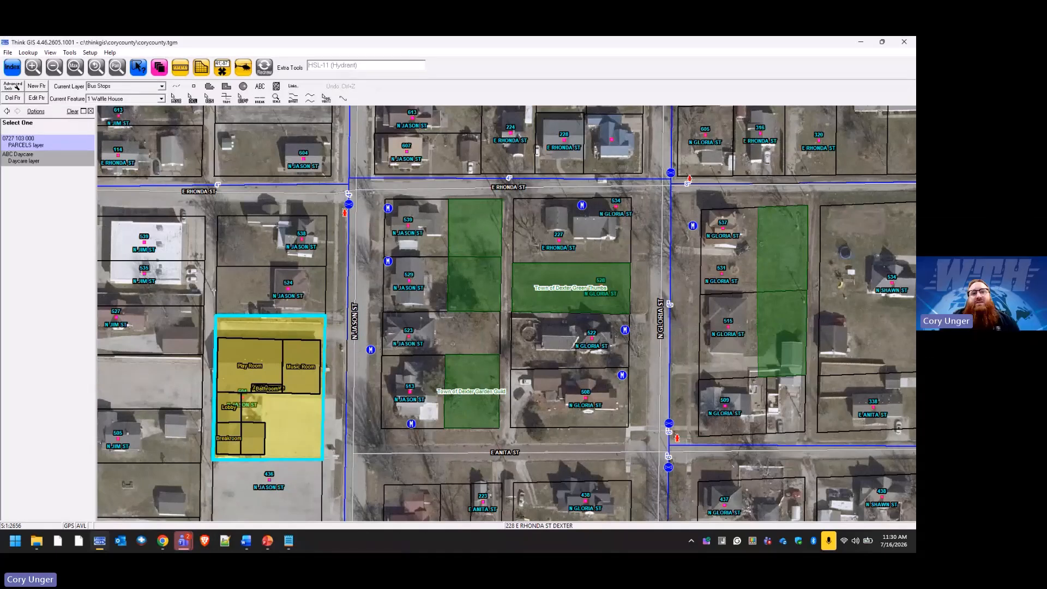
click(484, 326)
click(495, 277)
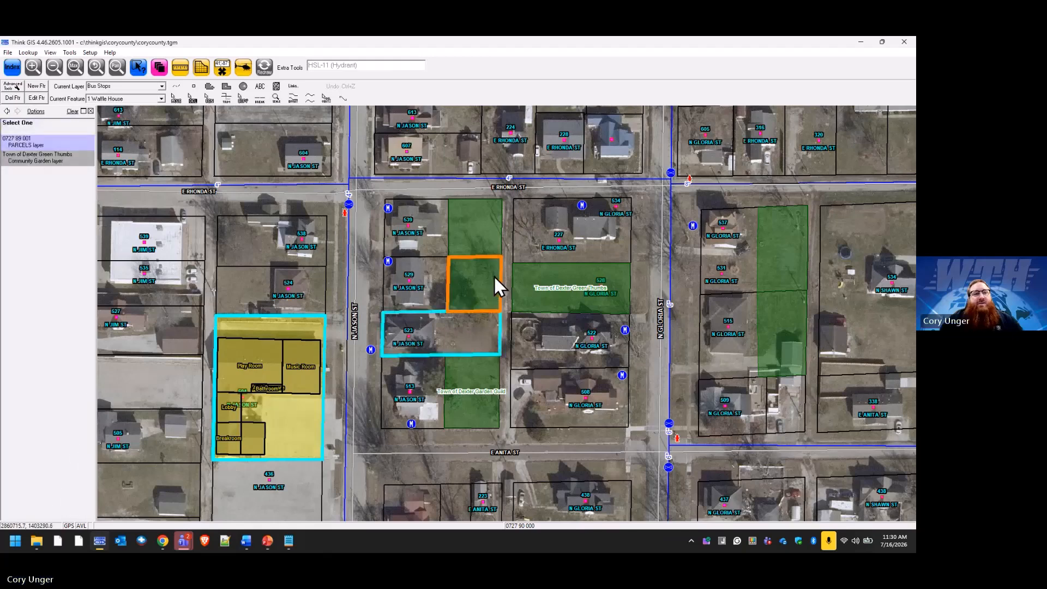
click(491, 338)
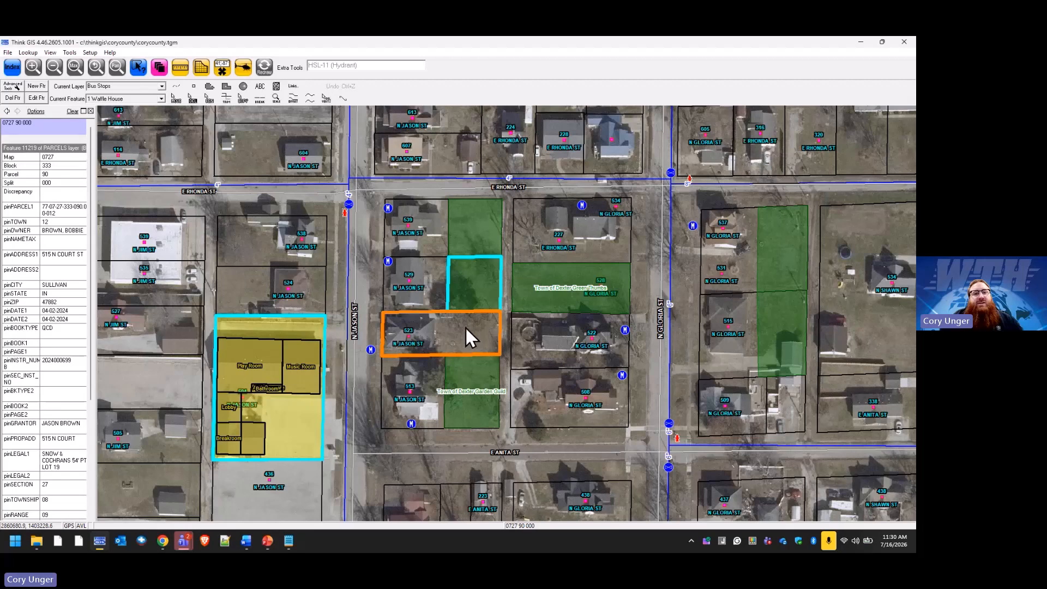
click(351, 205)
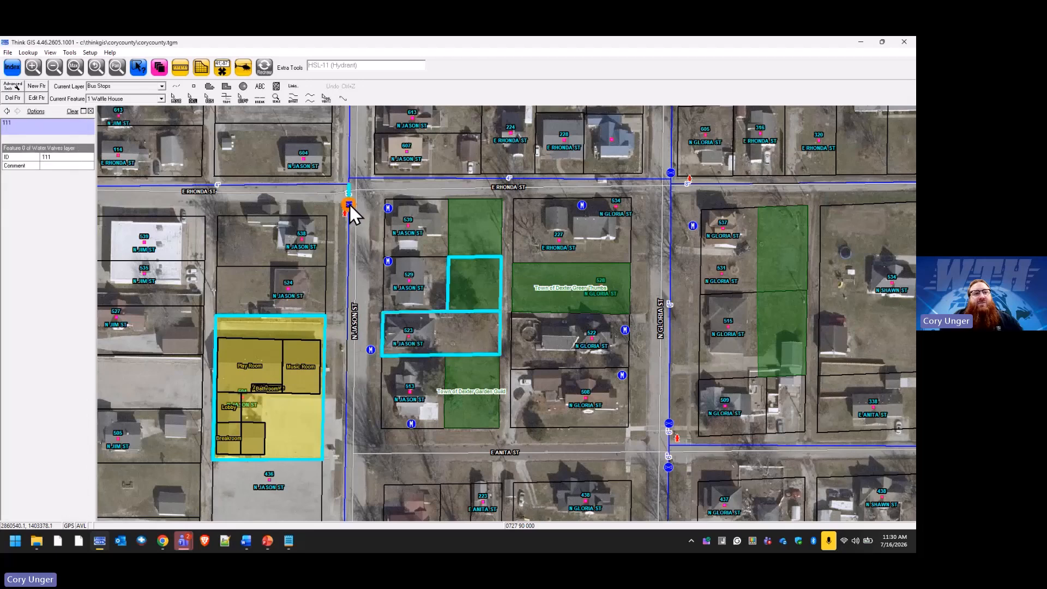
Review the ABC Daycare feature record without changes, then bring up Layer Settings.
click(316, 416)
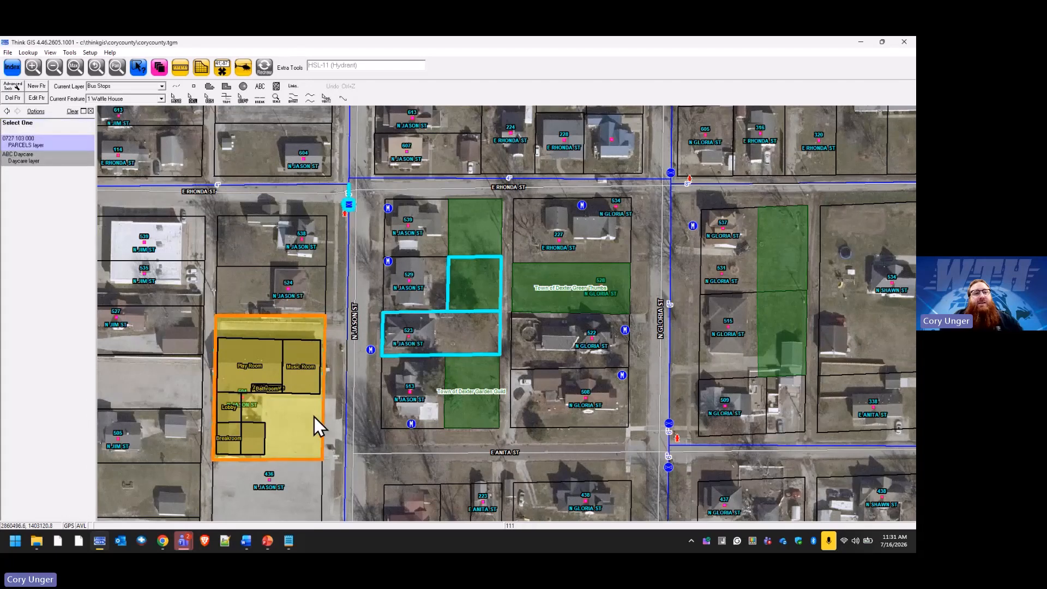
click(411, 256)
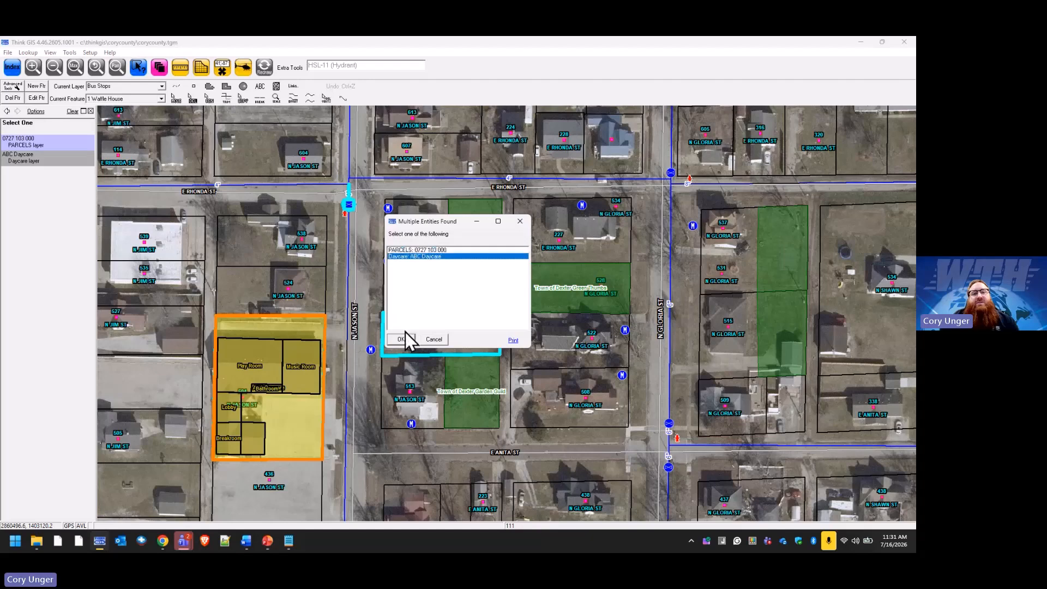
click(405, 333)
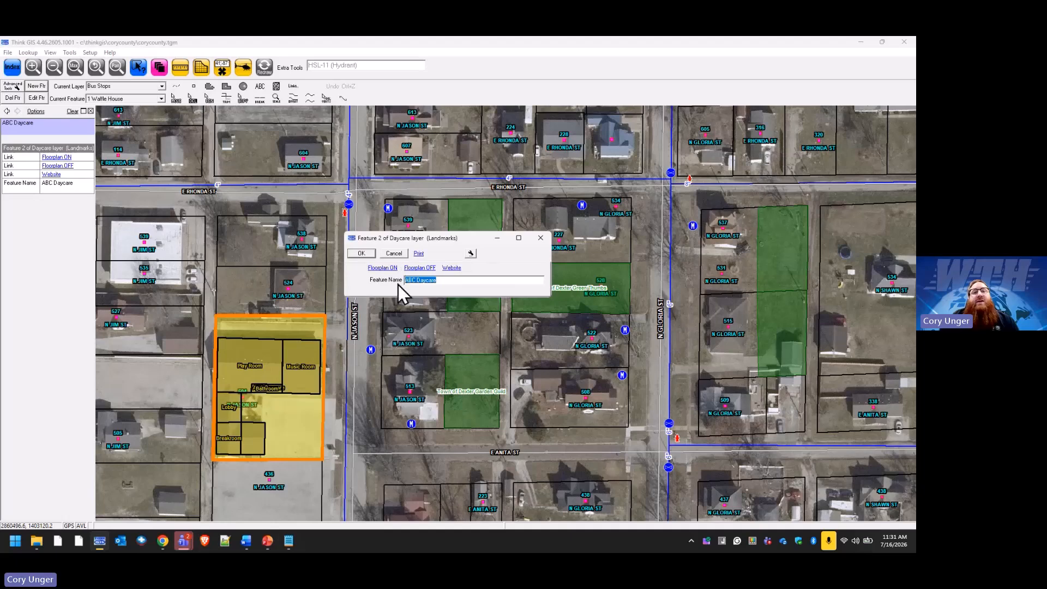
click(395, 253)
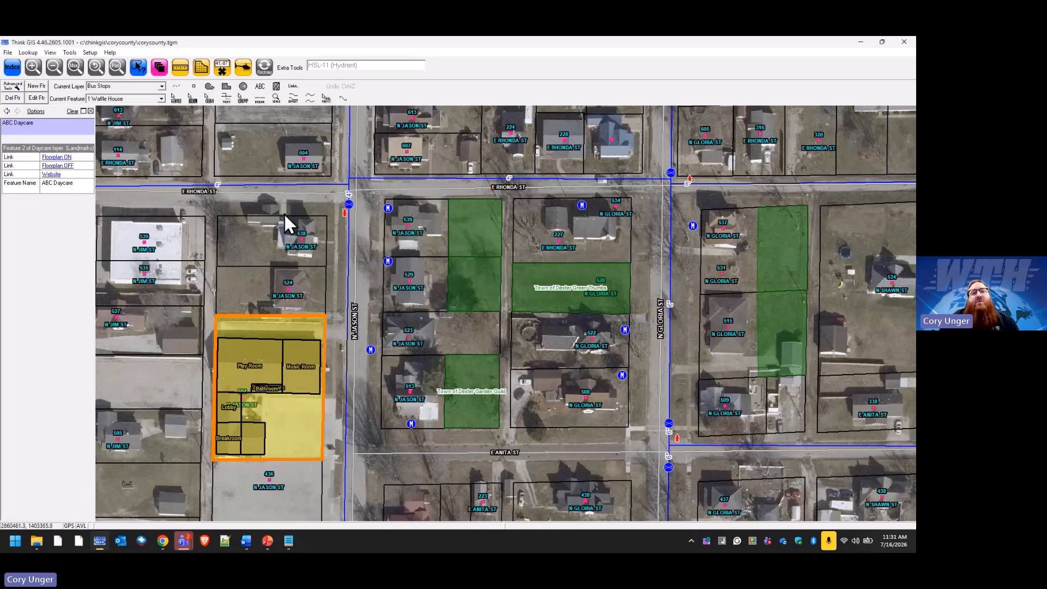
click(161, 69)
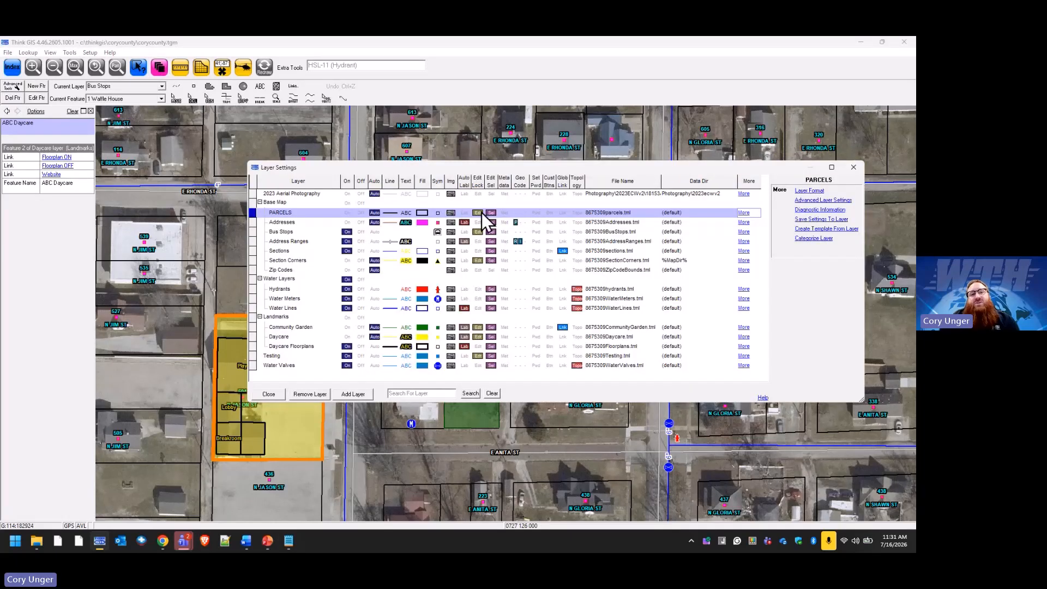
In the Daycare layer's record layout, add fields Contact Name, Contact Number, Address and Emergency Contact.
click(283, 337)
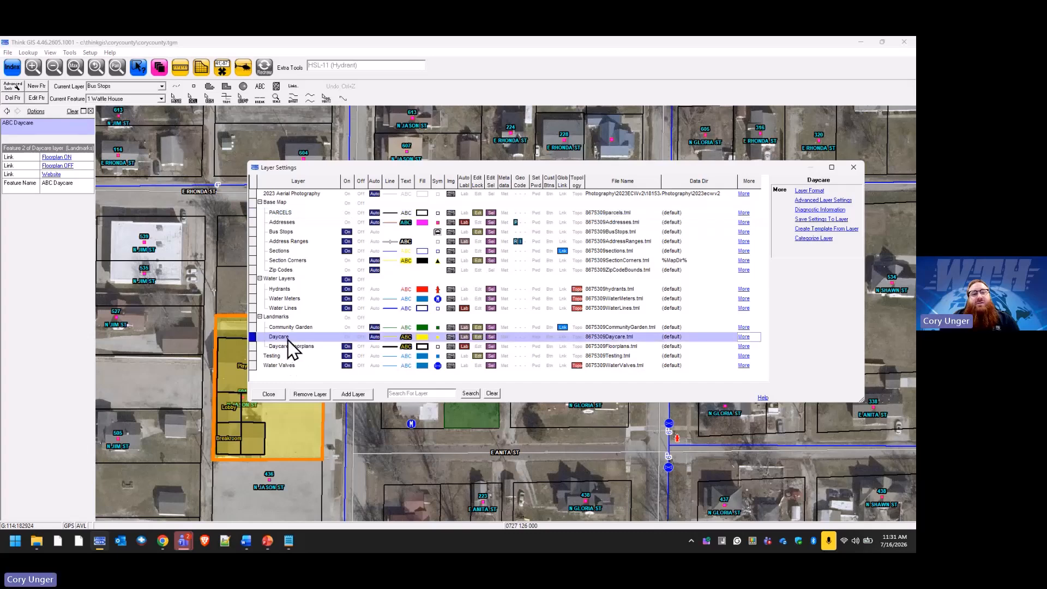
click(810, 191)
click(352, 305)
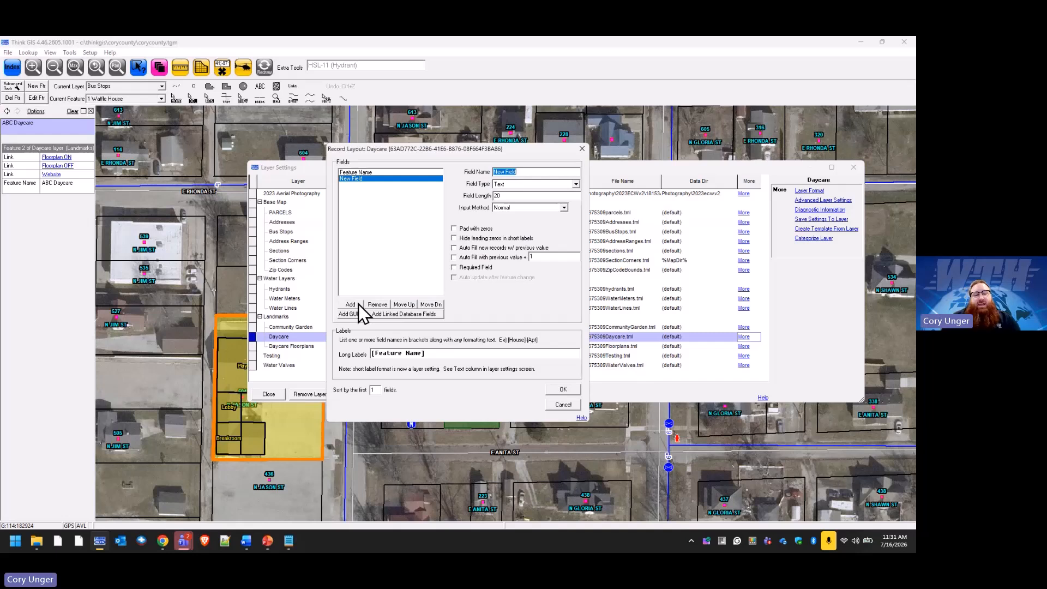
text(Conta)
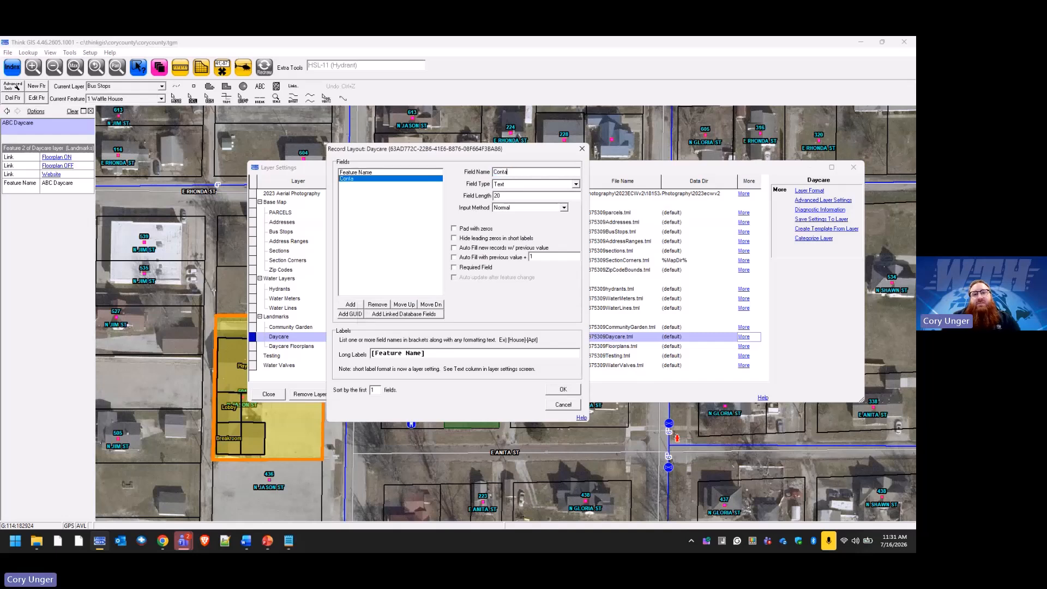
text(ct name)
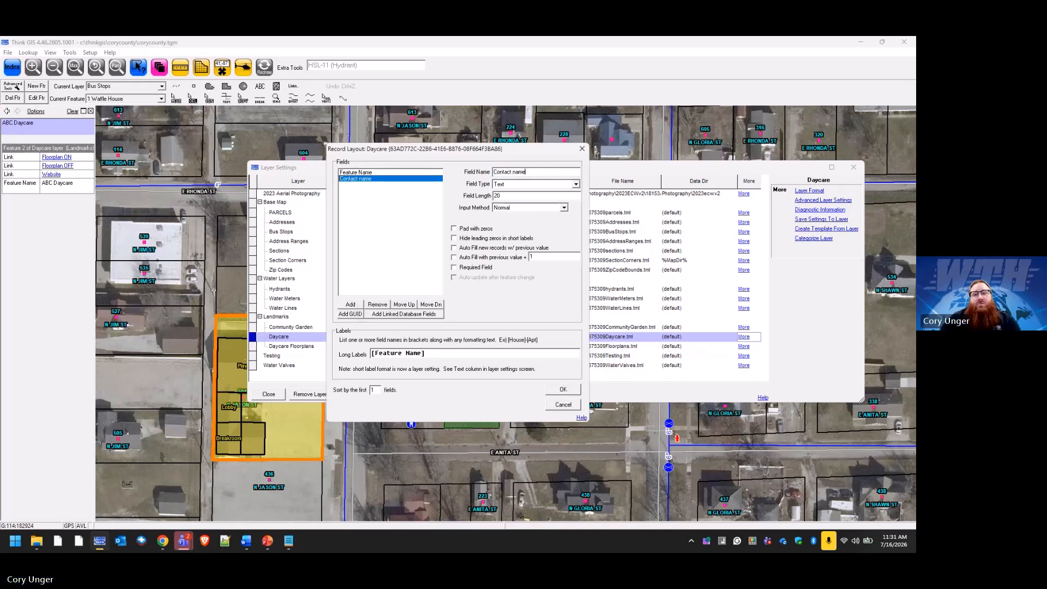
key(BackSpace)
key(BackSpace)
text(Name)
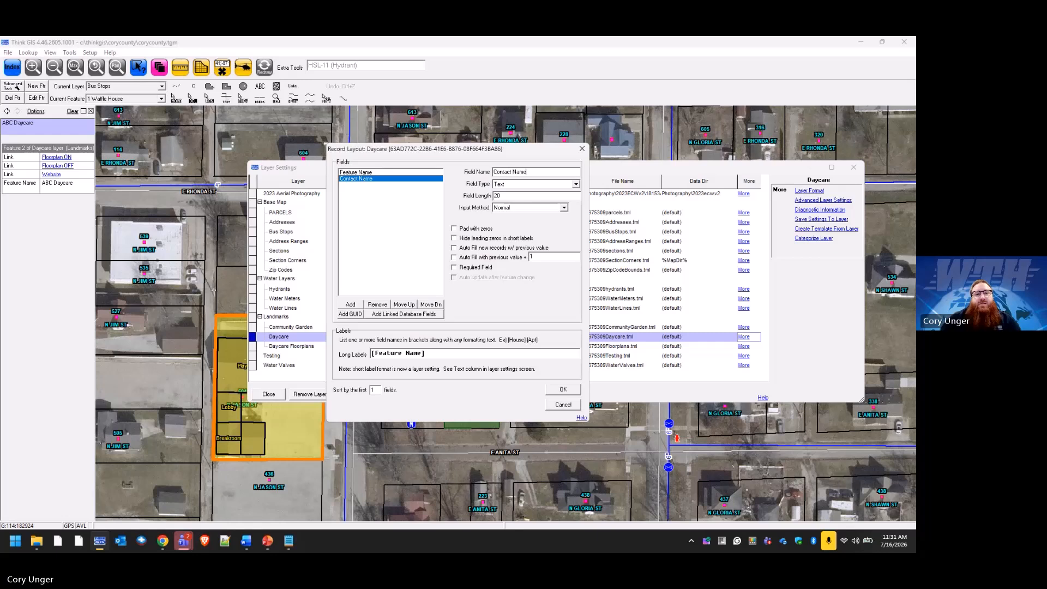
click(361, 303)
text(Contac)
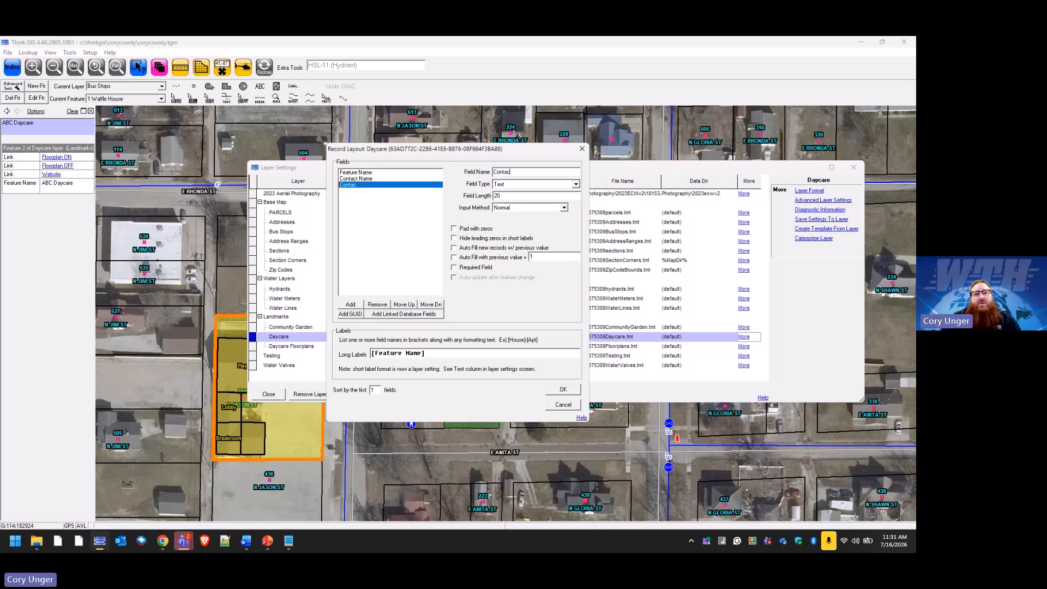
text(t Number)
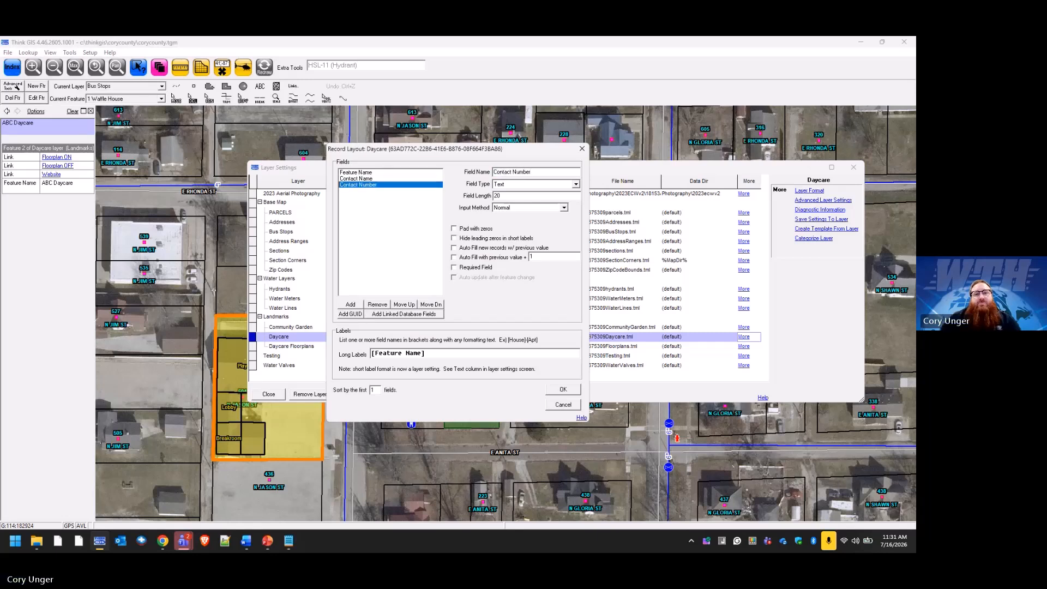
click(352, 304)
text(Ad)
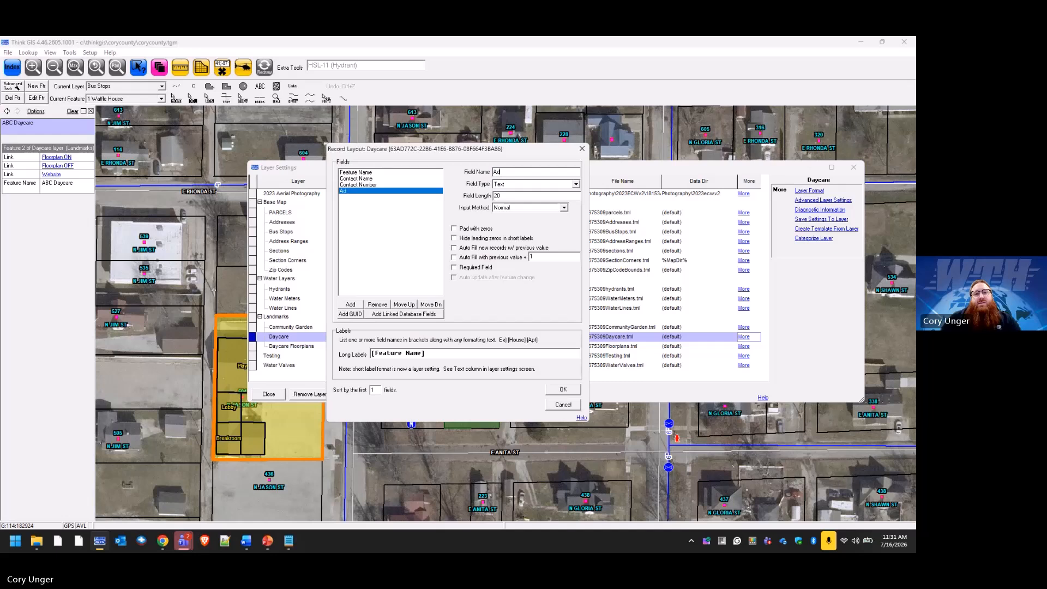
text(dress)
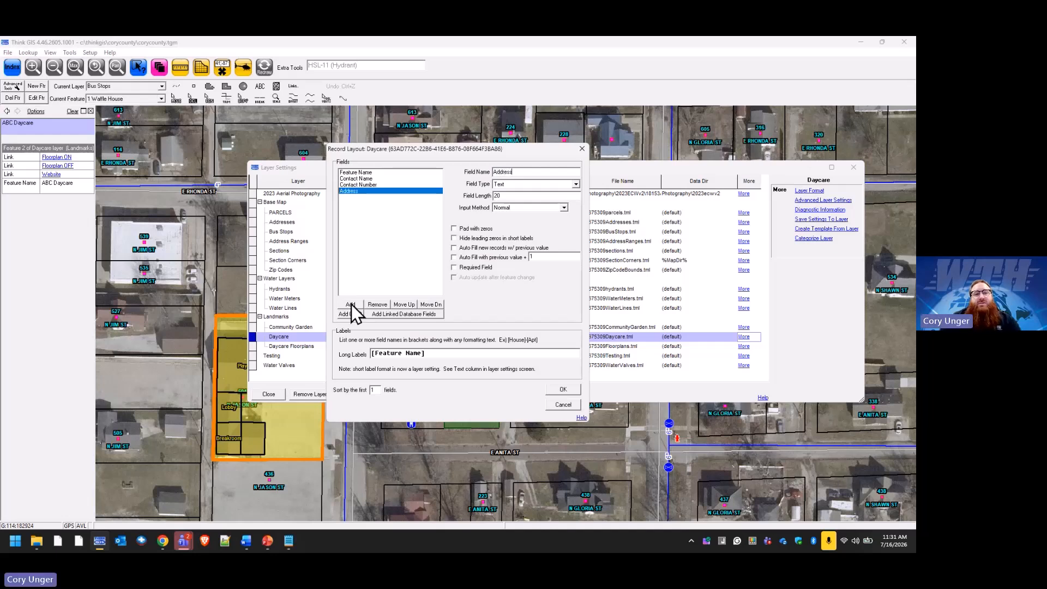
click(348, 305)
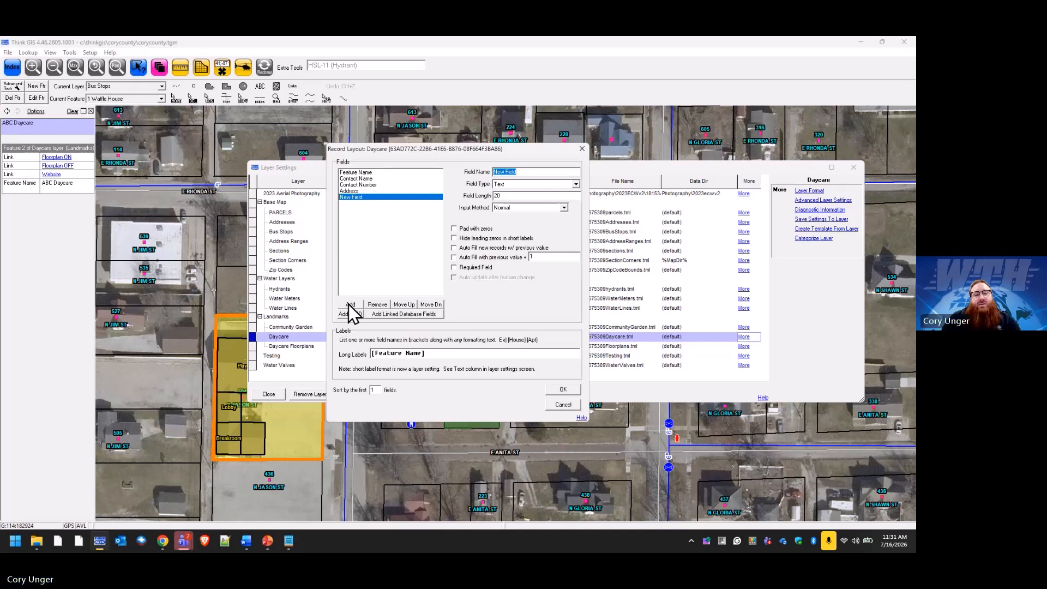
text(Em)
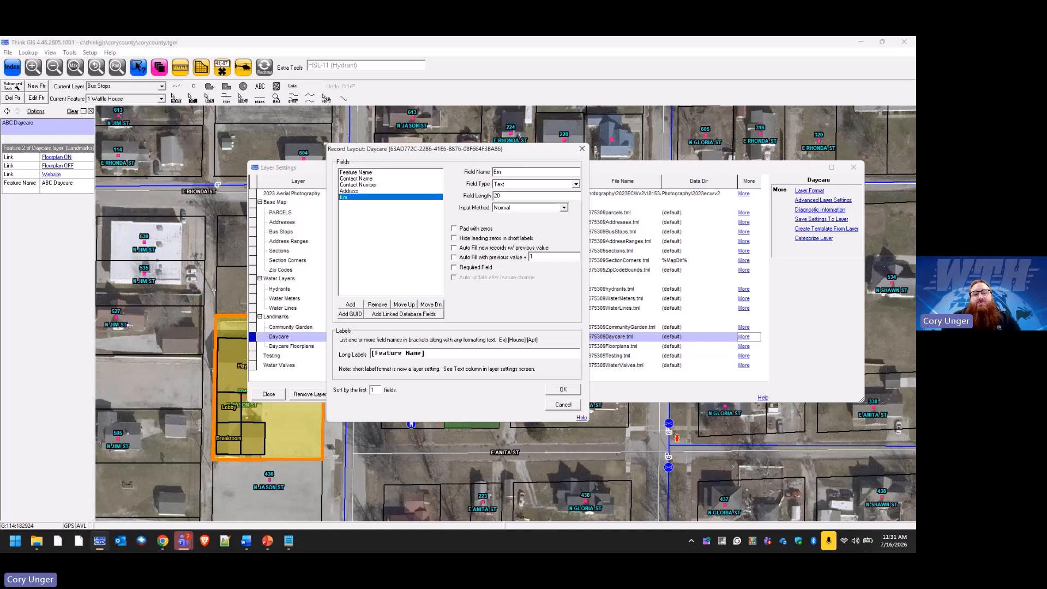
text(erge)
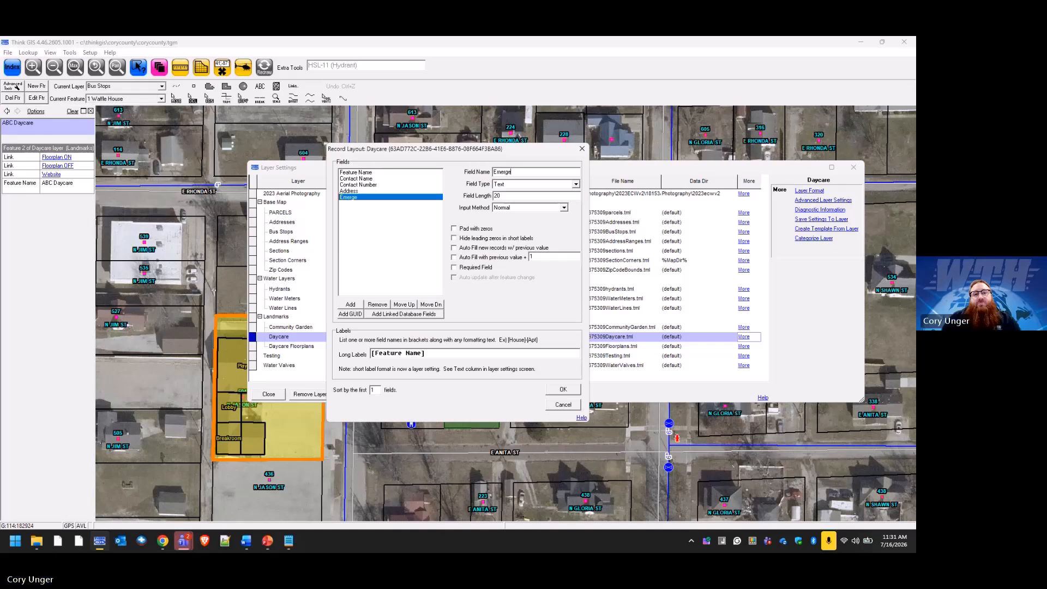
text(ncy Contact)
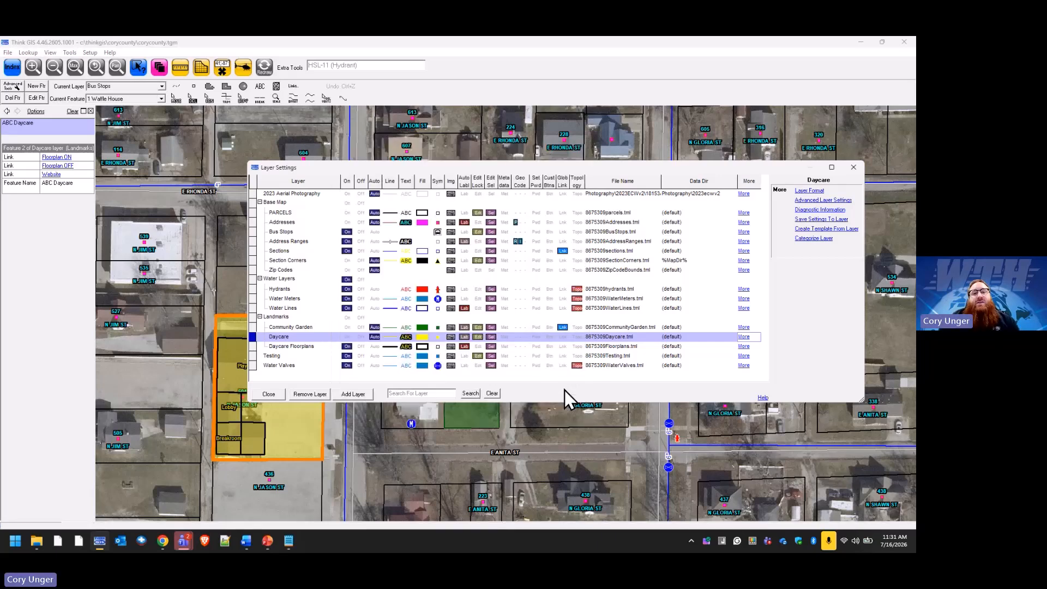
Apply the new Daycare field layout, close Layer Settings, check the parcel records and save the project.
click(563, 390)
click(269, 395)
double_click(319, 414)
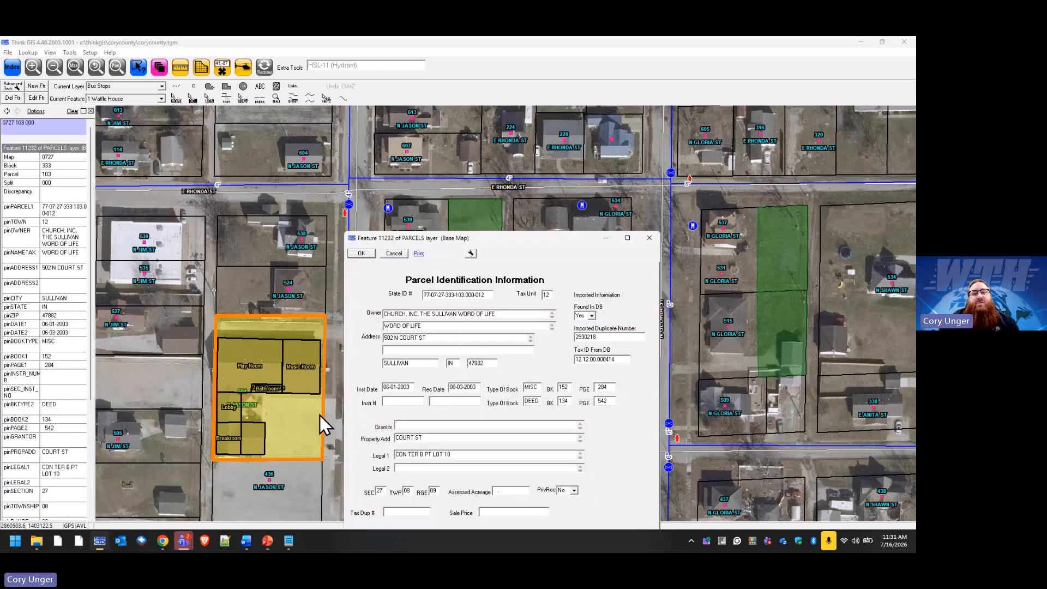
click(405, 254)
double_click(323, 326)
click(403, 252)
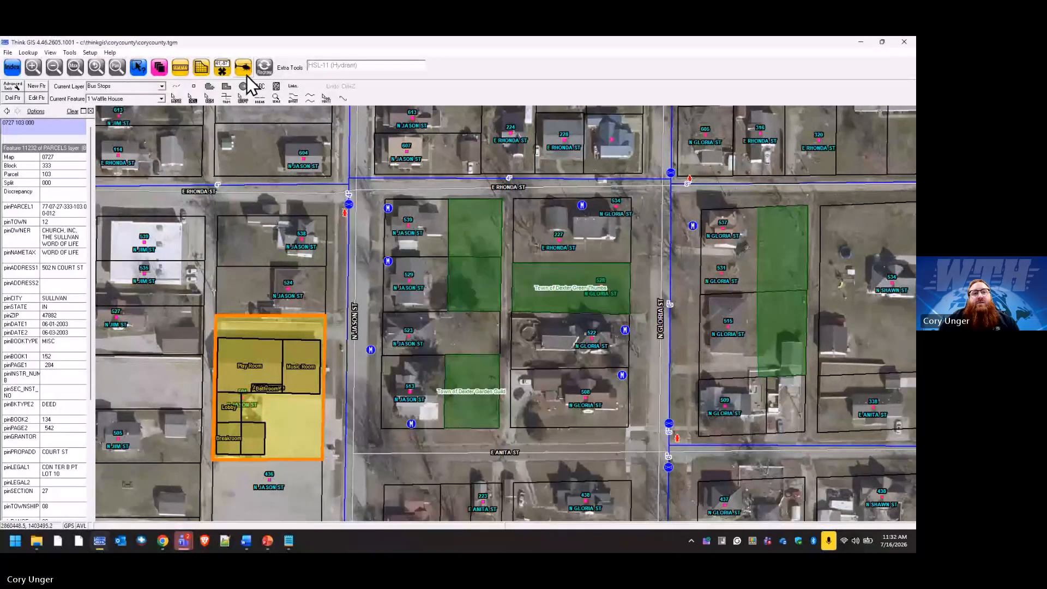
click(8, 53)
click(19, 85)
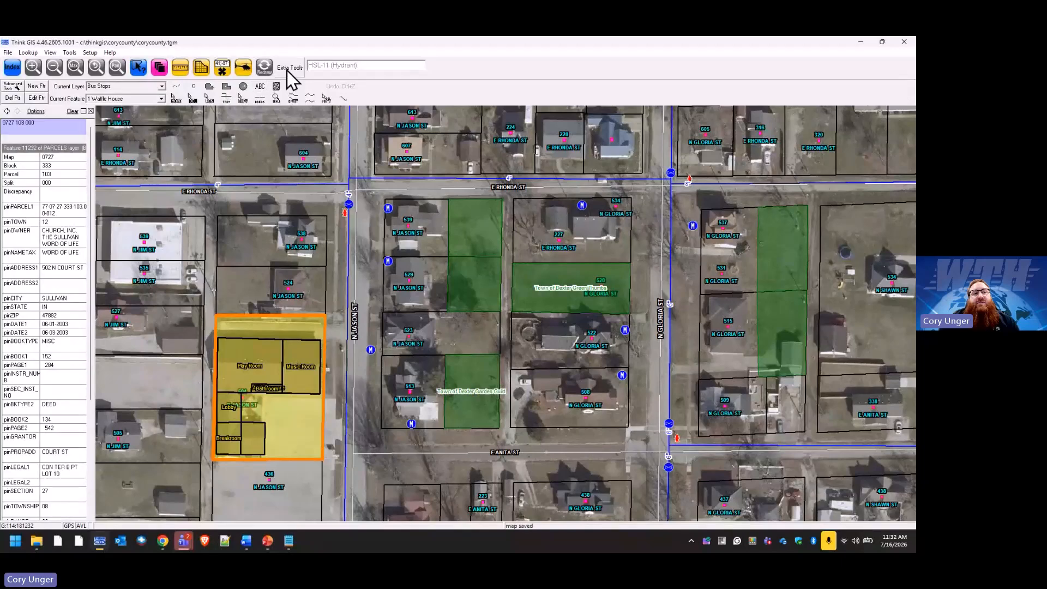
click(266, 68)
Enter the contact's name and number, the street address and the emergency number on ABC Daycare's record.
click(320, 331)
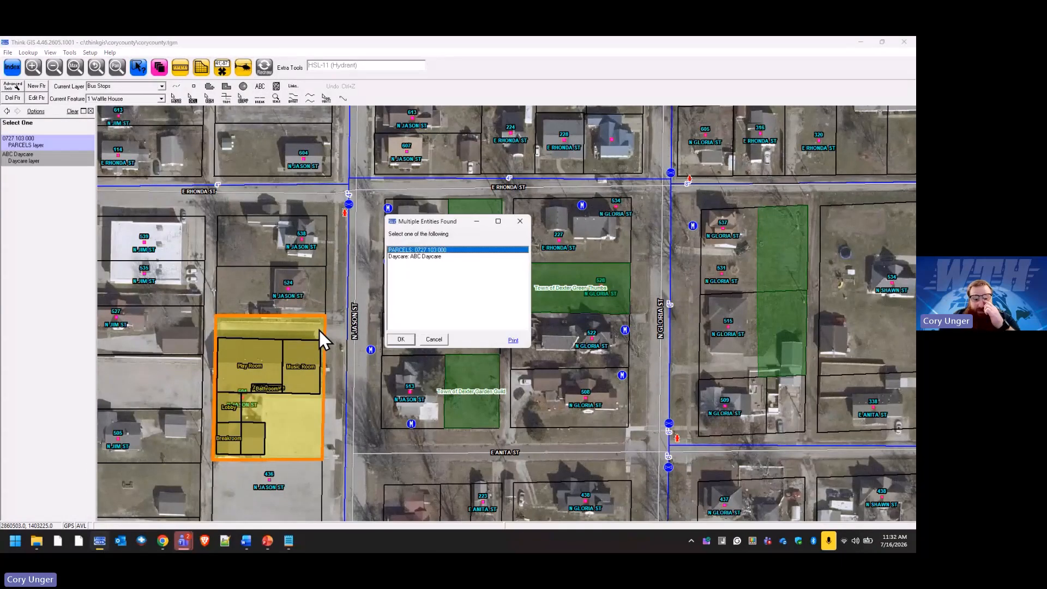
click(416, 257)
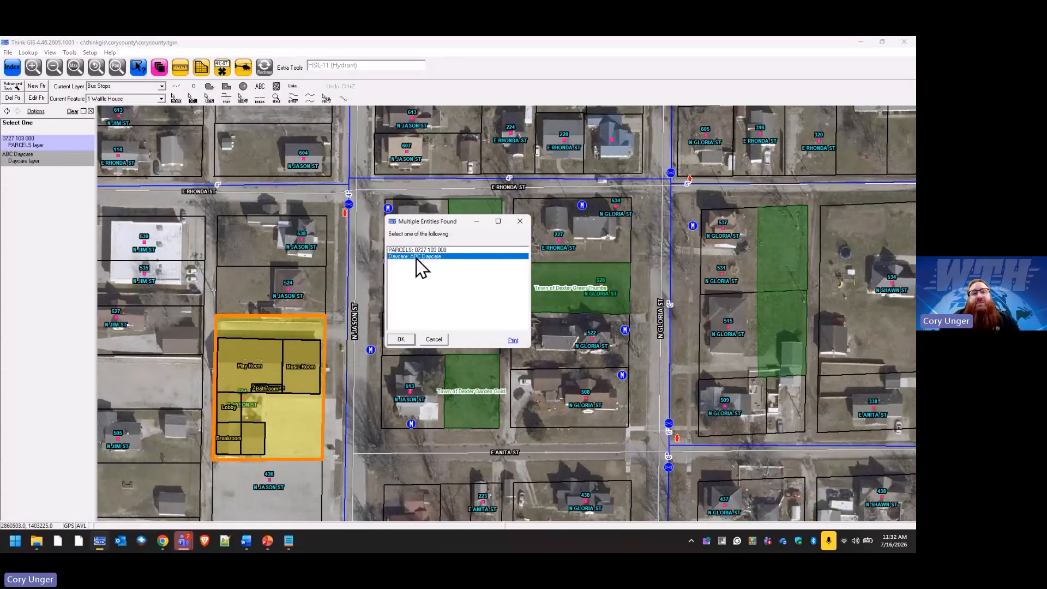
click(401, 339)
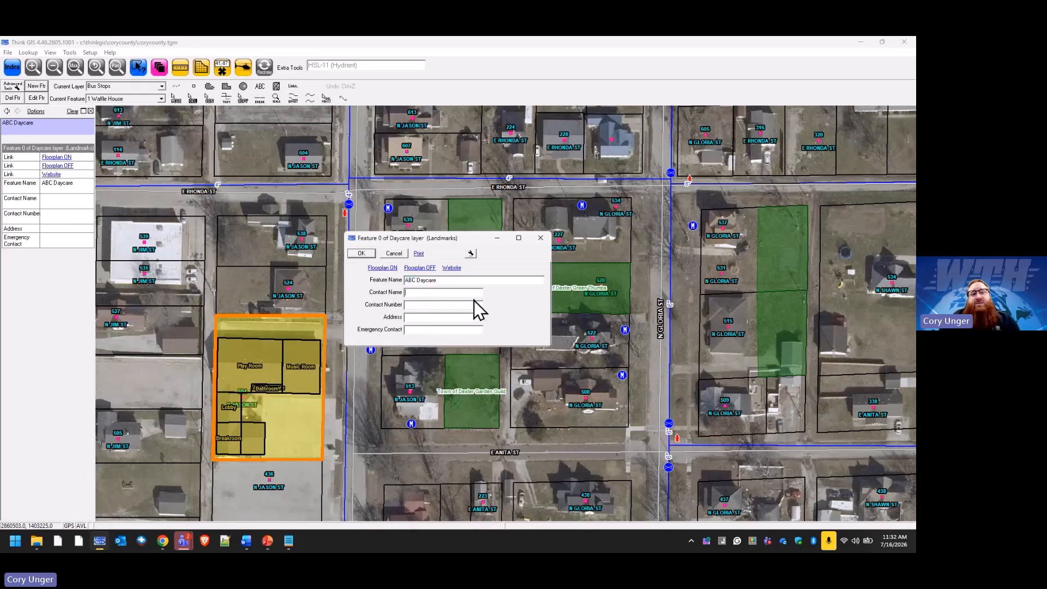
text(Joh)
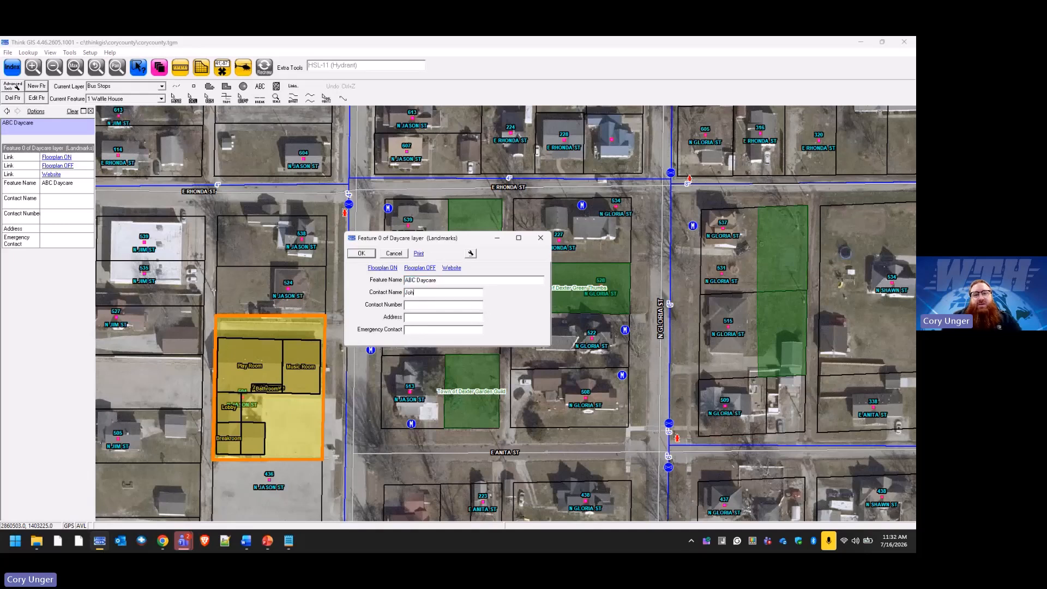
text(n Smith)
text(555)
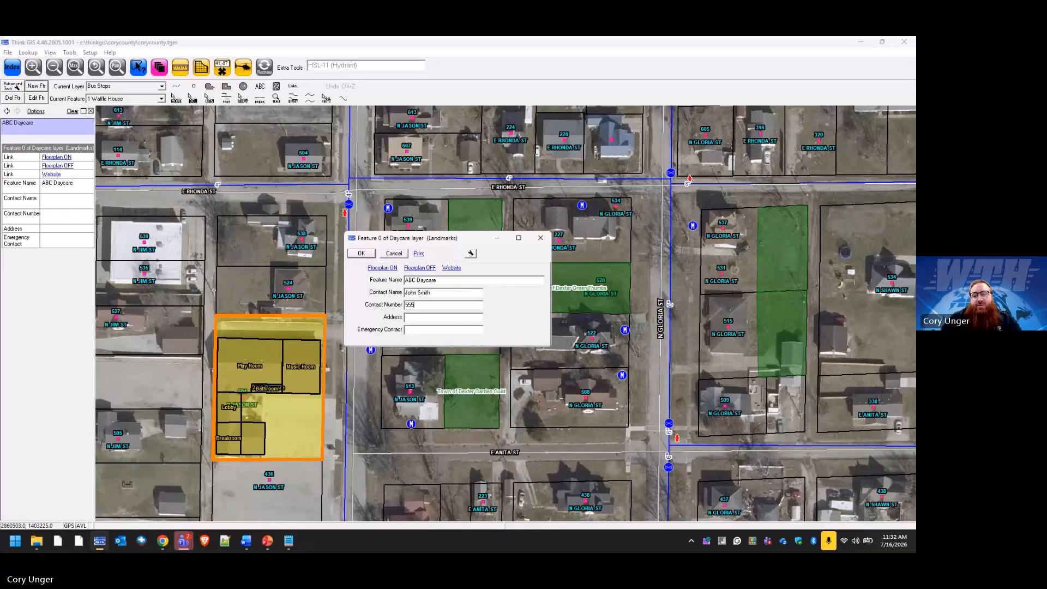
text(-8965)
click(452, 318)
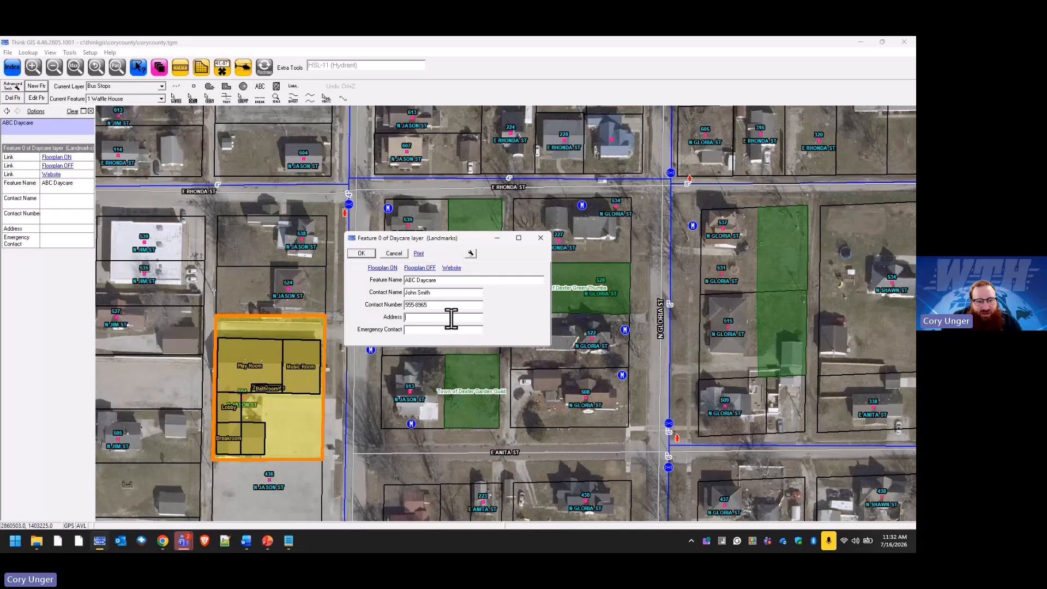
text(504)
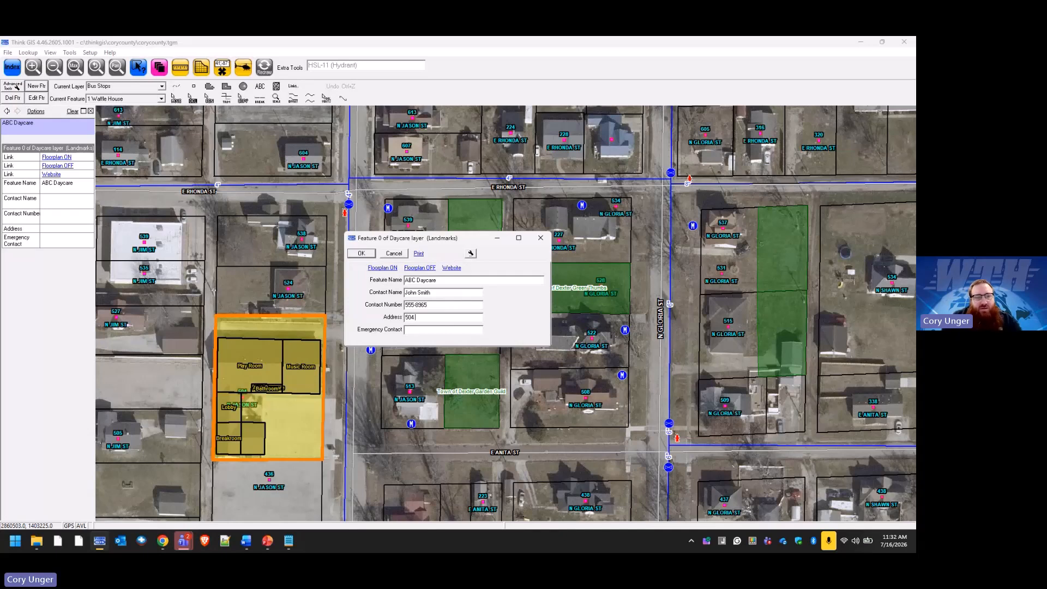
text( N Jason )
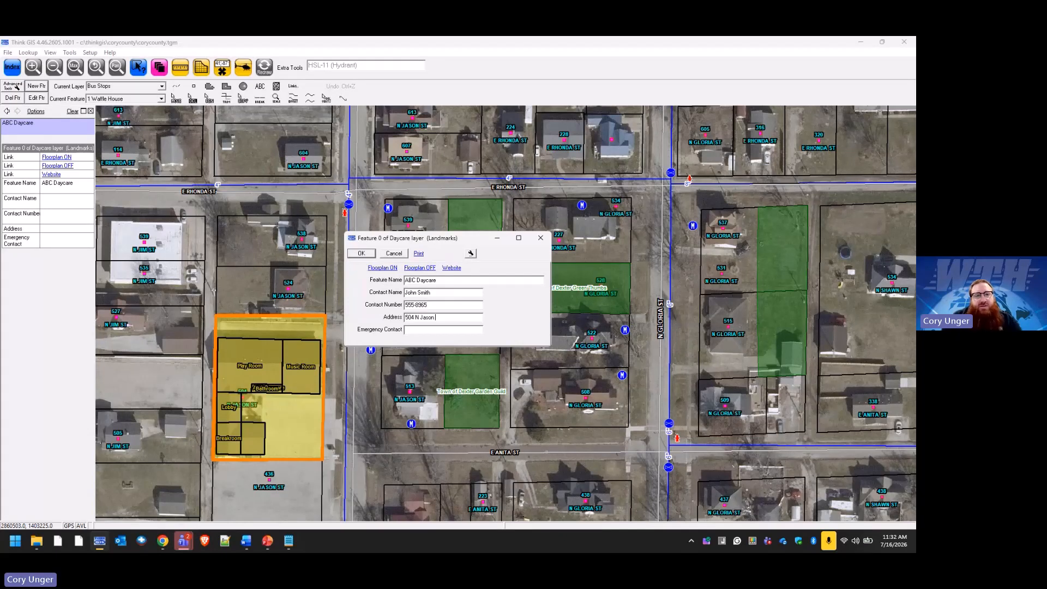
text(St)
click(437, 330)
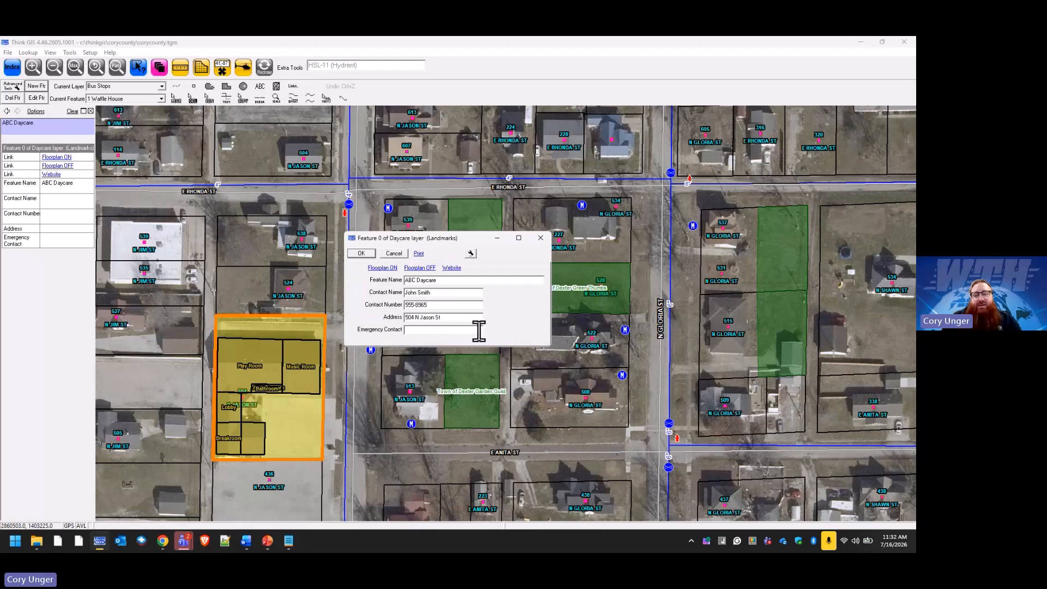
text(555)
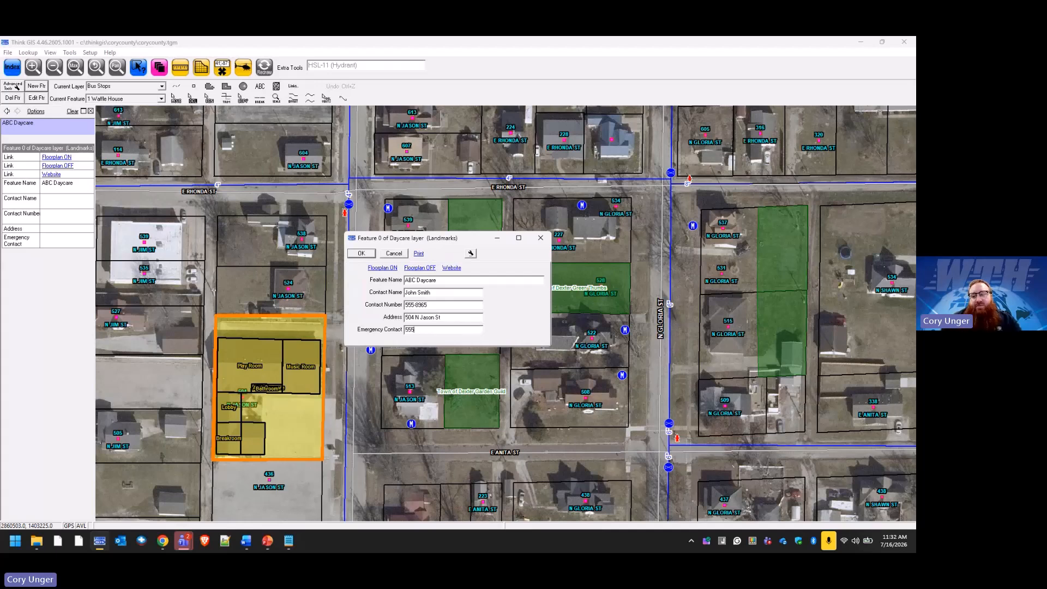
text(-8888)
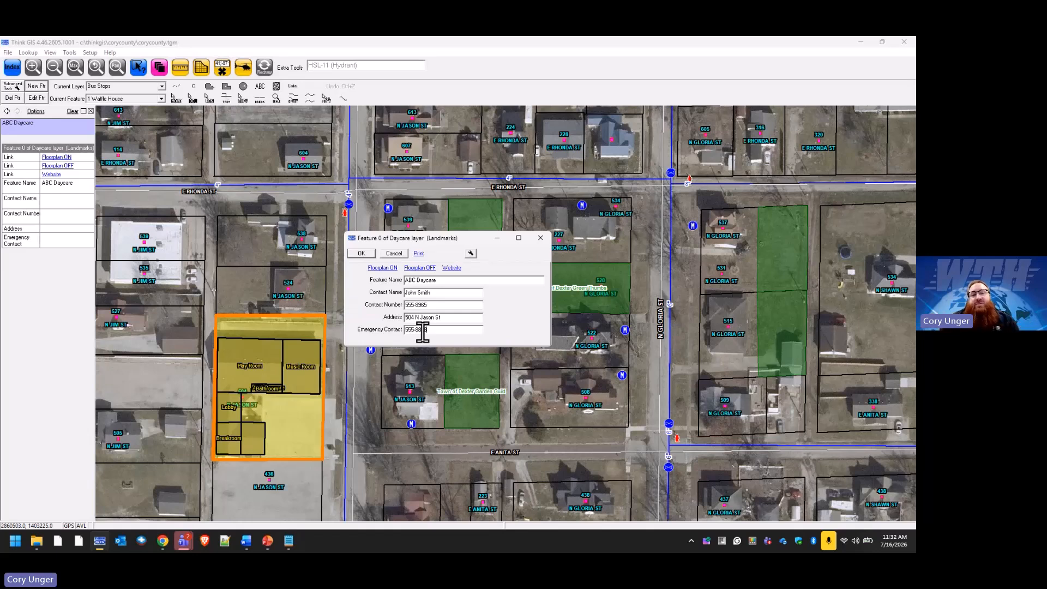
click(361, 253)
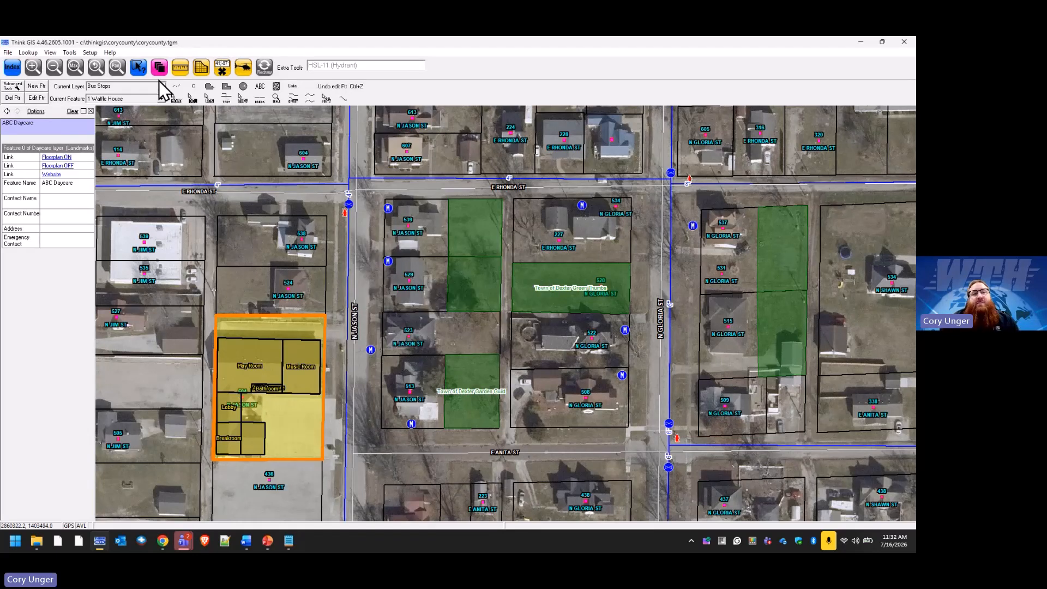
Save the map, review the updated ABC Daycare record, then open the Daycare layer's Record Layout.
click(8, 52)
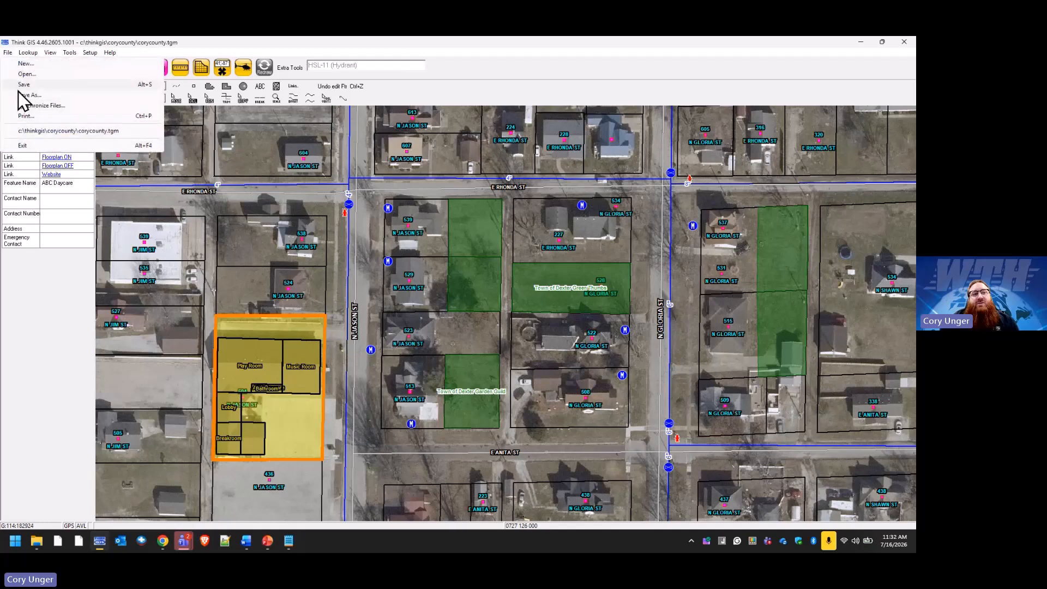
click(24, 84)
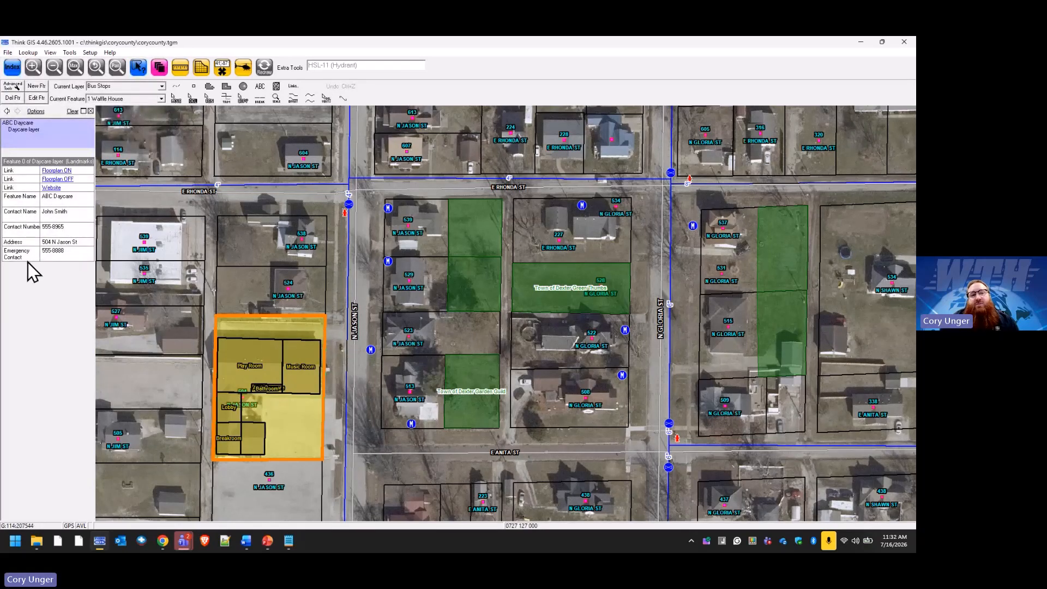
click(318, 326)
click(408, 256)
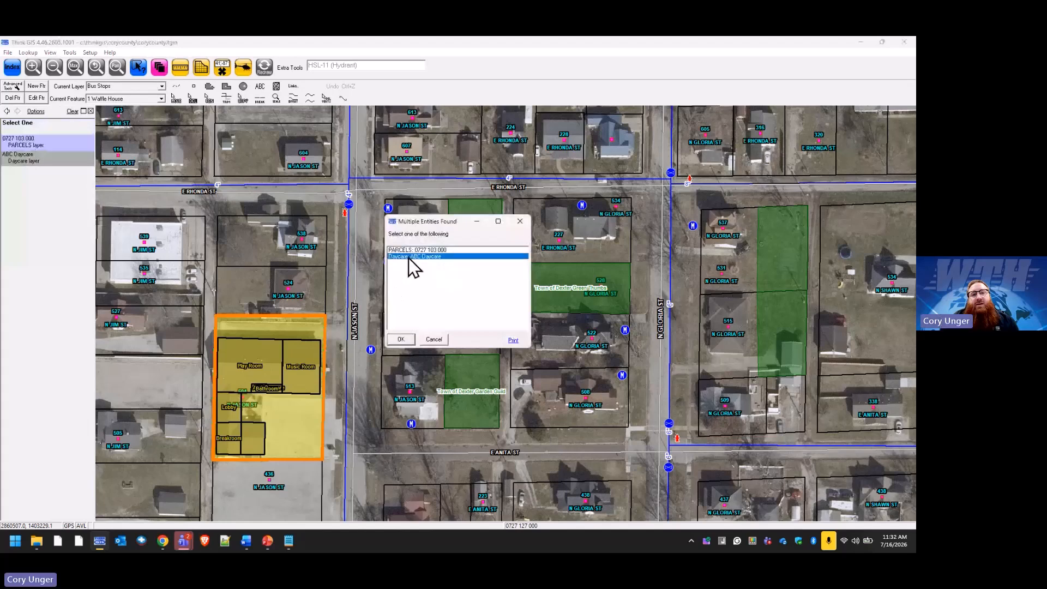
click(408, 340)
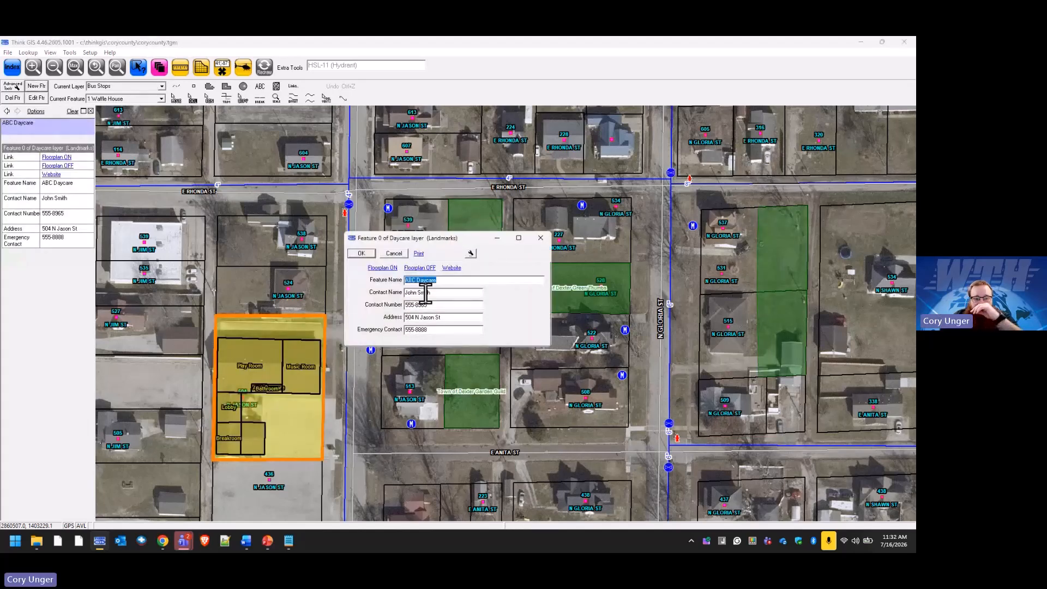
click(394, 253)
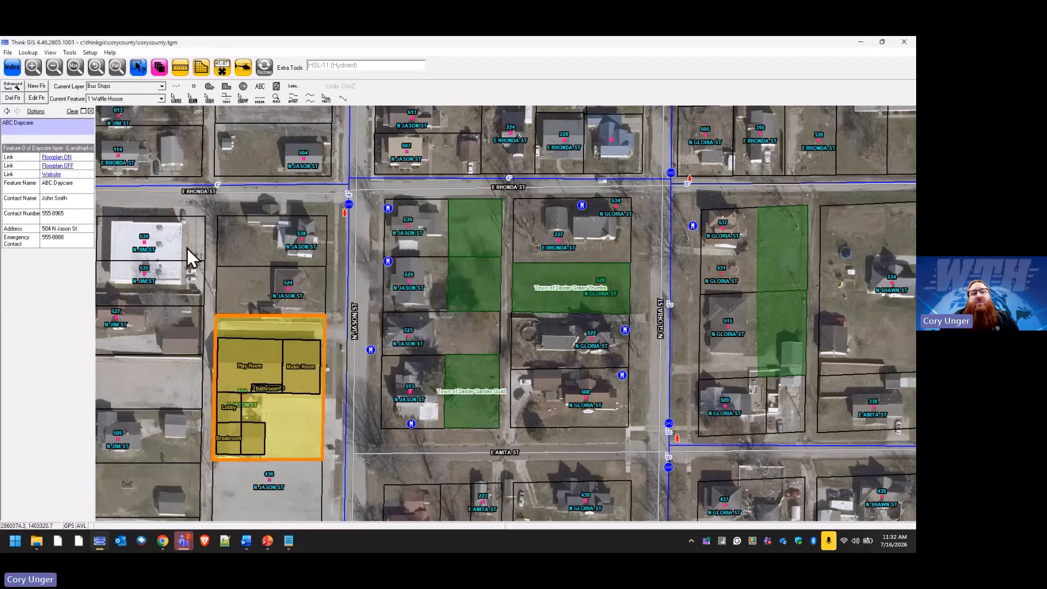
click(165, 69)
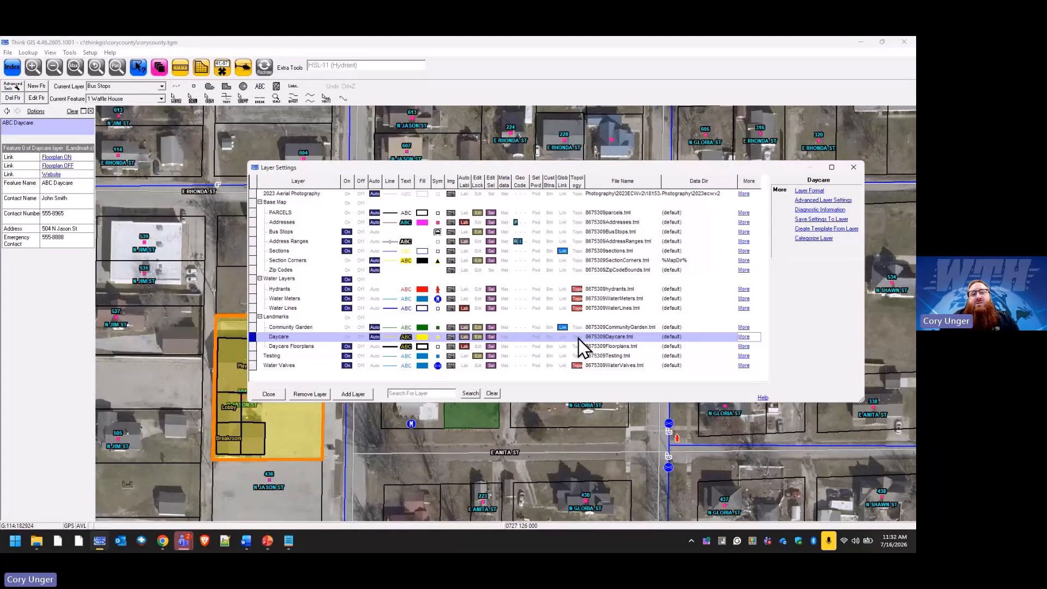
click(811, 192)
Move Emergency Contact up three places to the top of the Daycare fields, apply, and redraw the map.
click(345, 198)
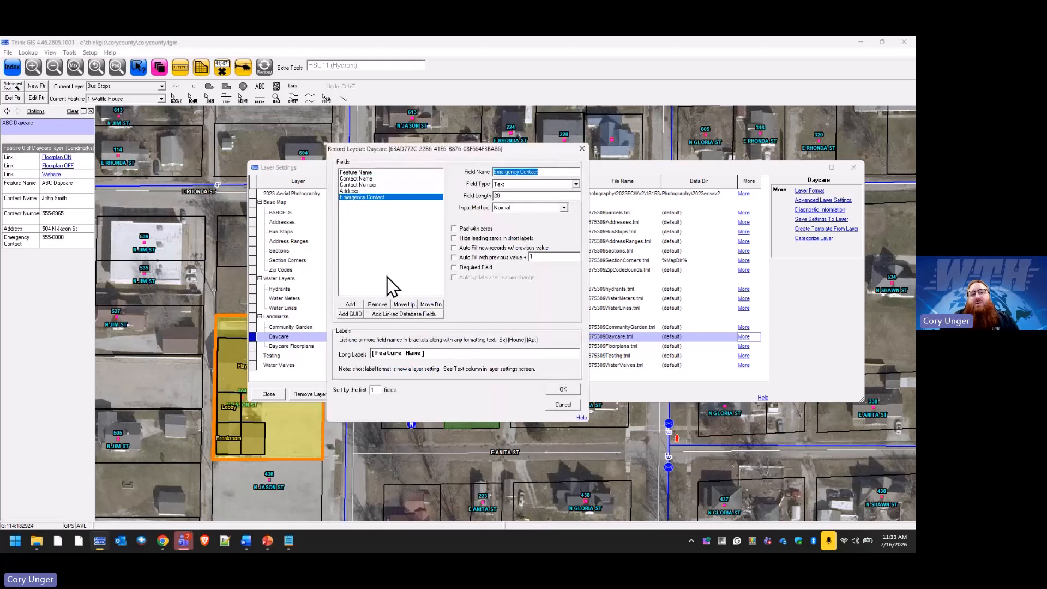
click(407, 306)
click(407, 306)
click(407, 306)
click(407, 306)
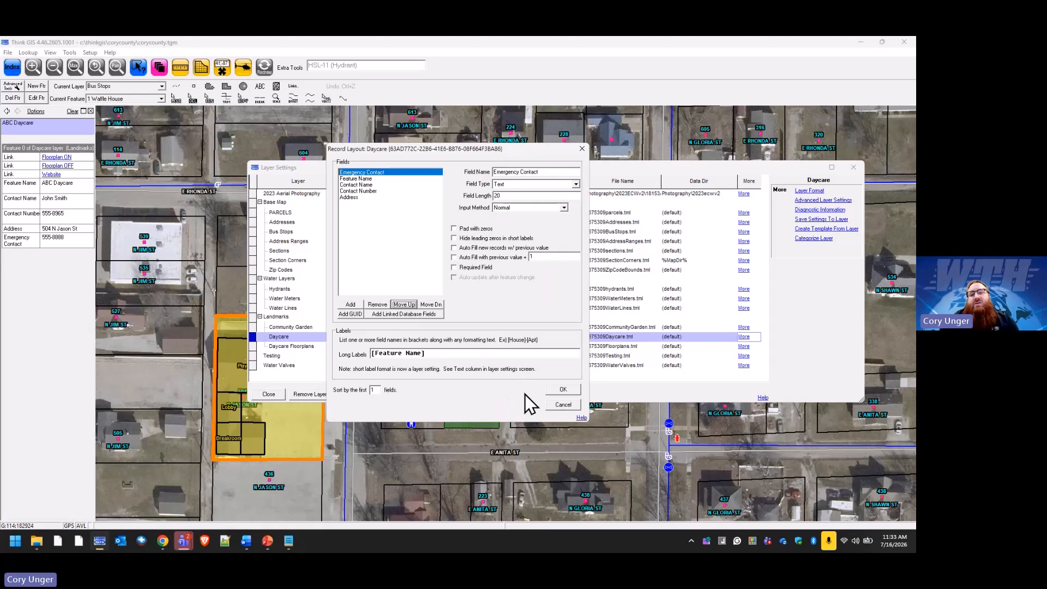
click(564, 390)
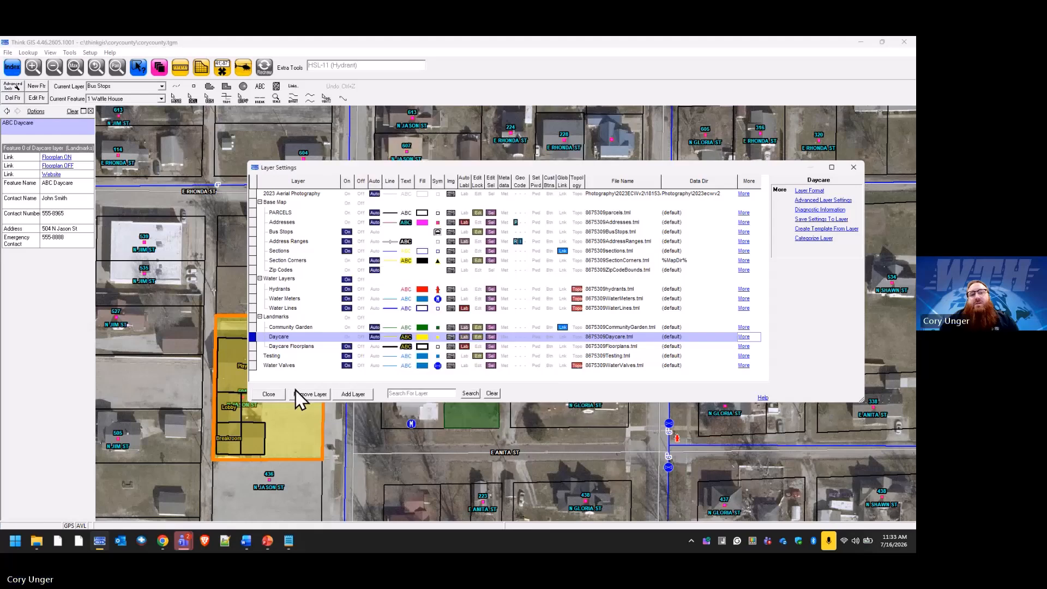
click(282, 393)
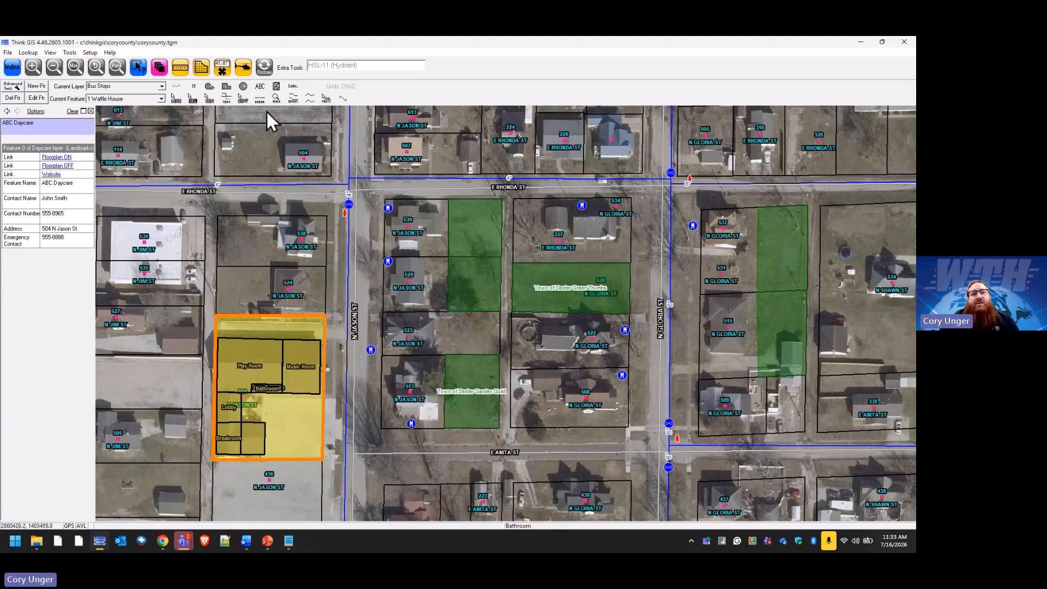
click(265, 69)
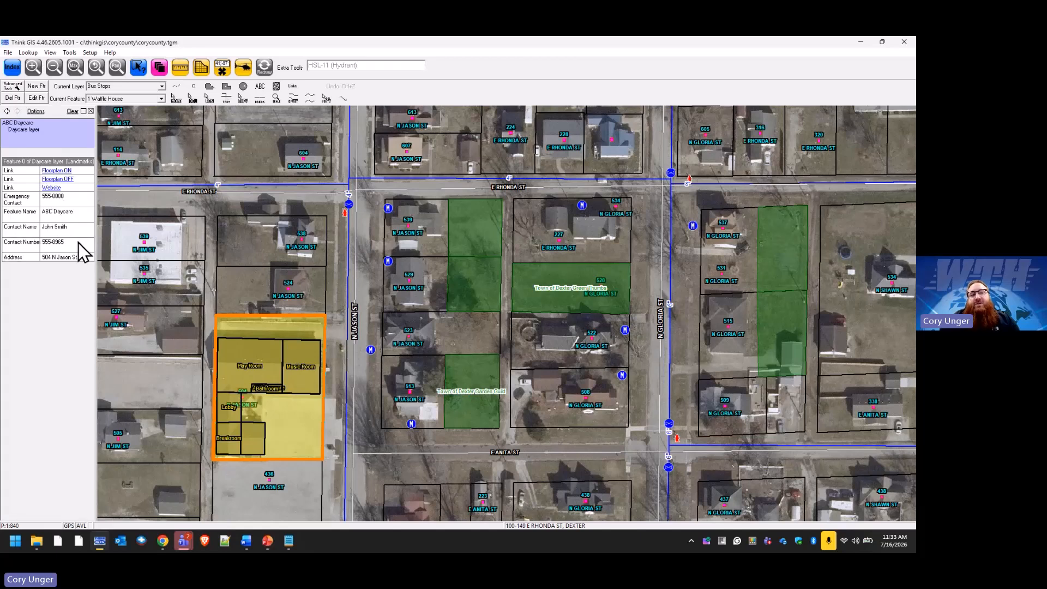
Open the ABC Daycare feature form from the map and bring up its wrench options.
click(303, 428)
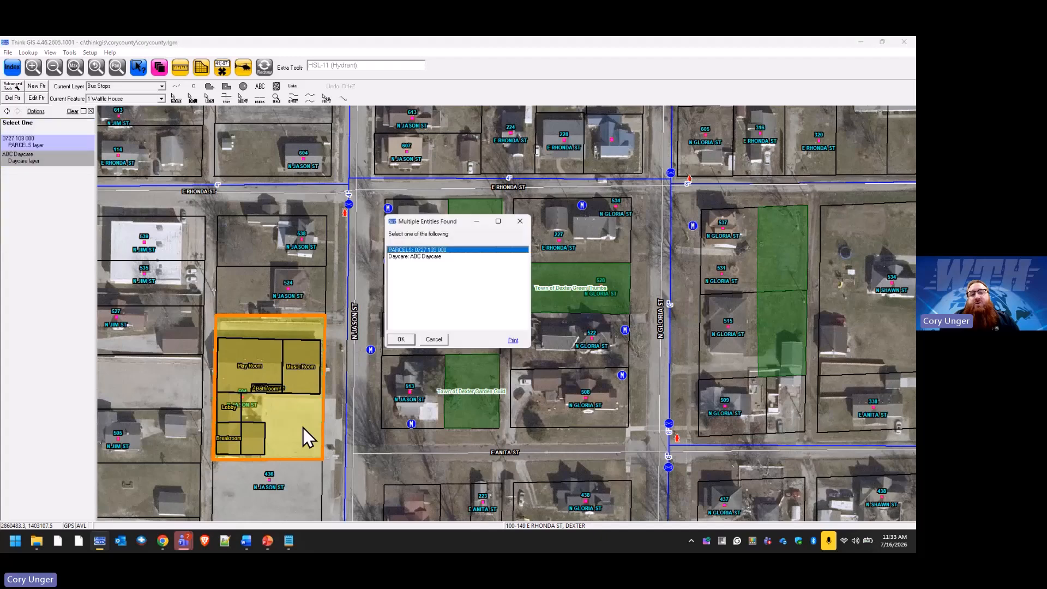
click(415, 256)
click(411, 337)
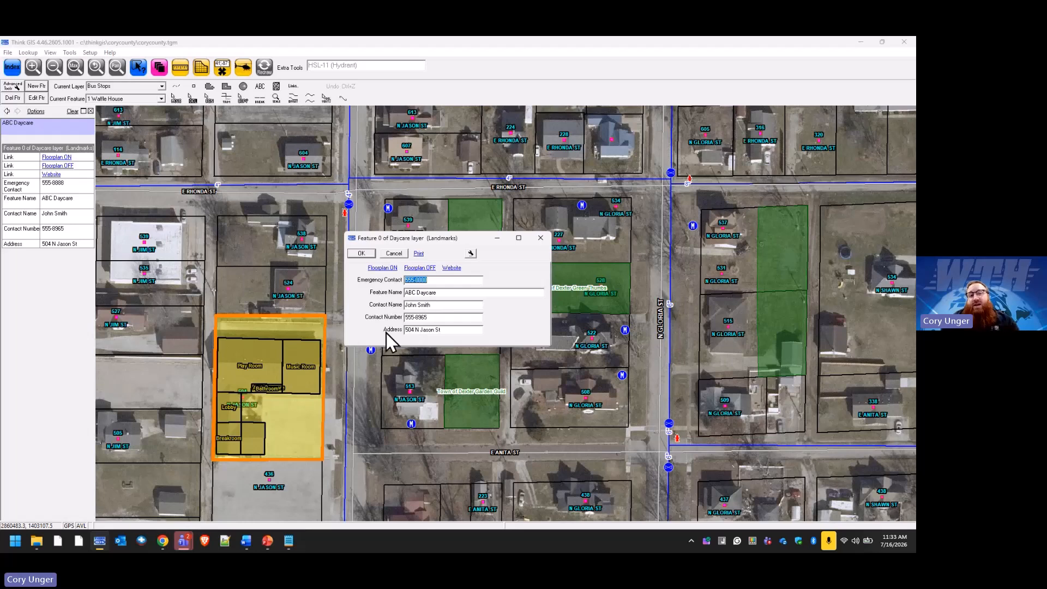
click(471, 254)
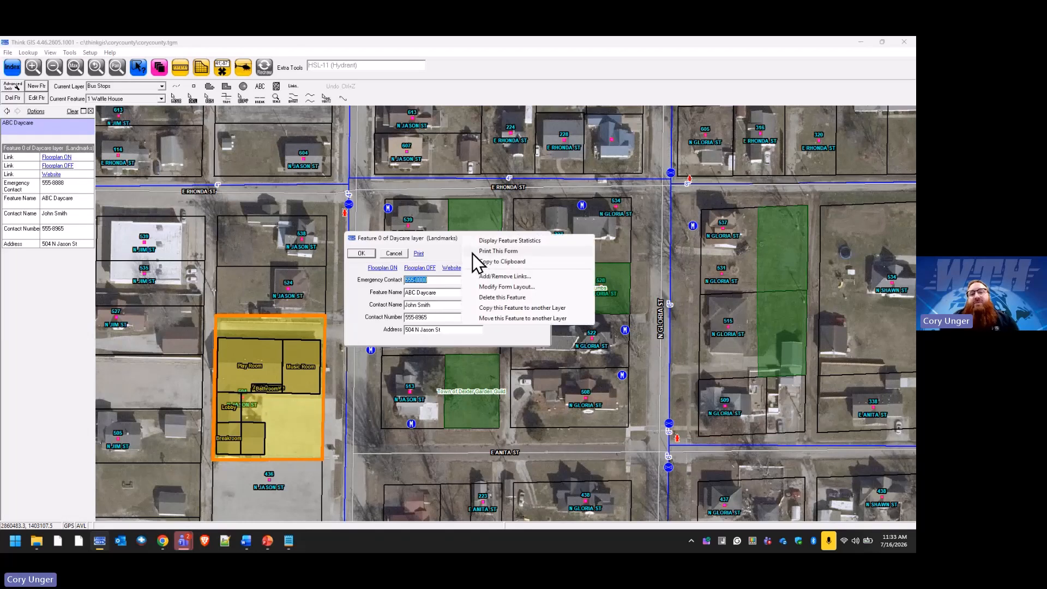
Enter form layout editing and enlarge the feature form wider and taller.
click(515, 287)
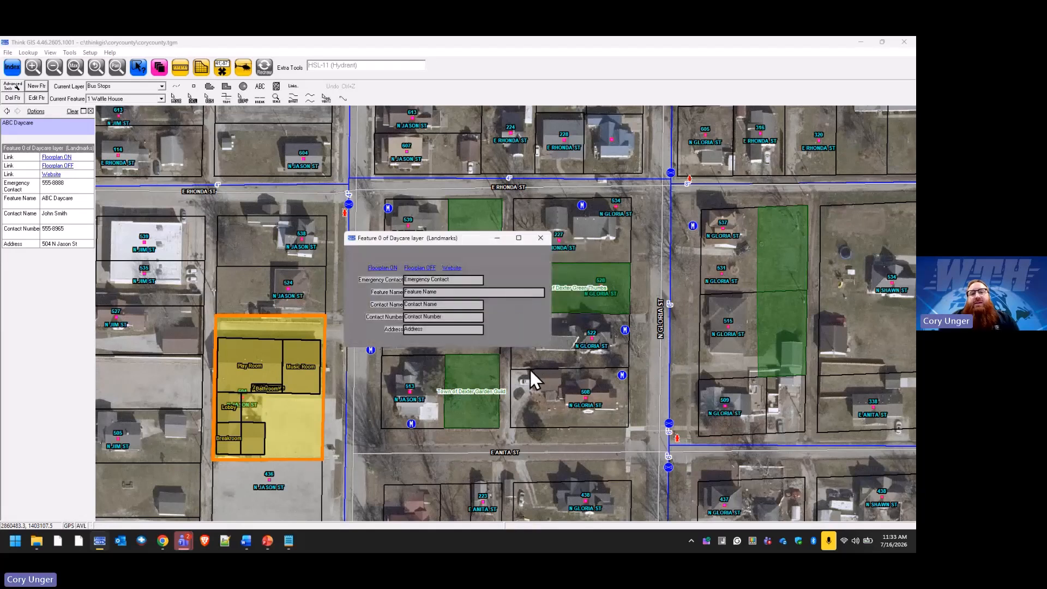
drag(553, 324, 665, 322)
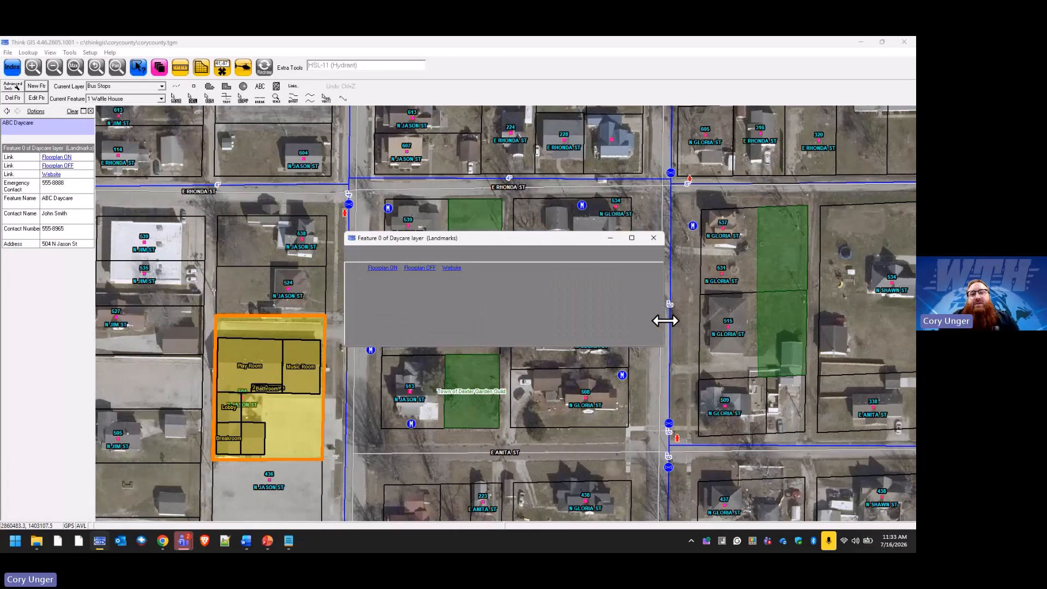
drag(555, 350, 555, 410)
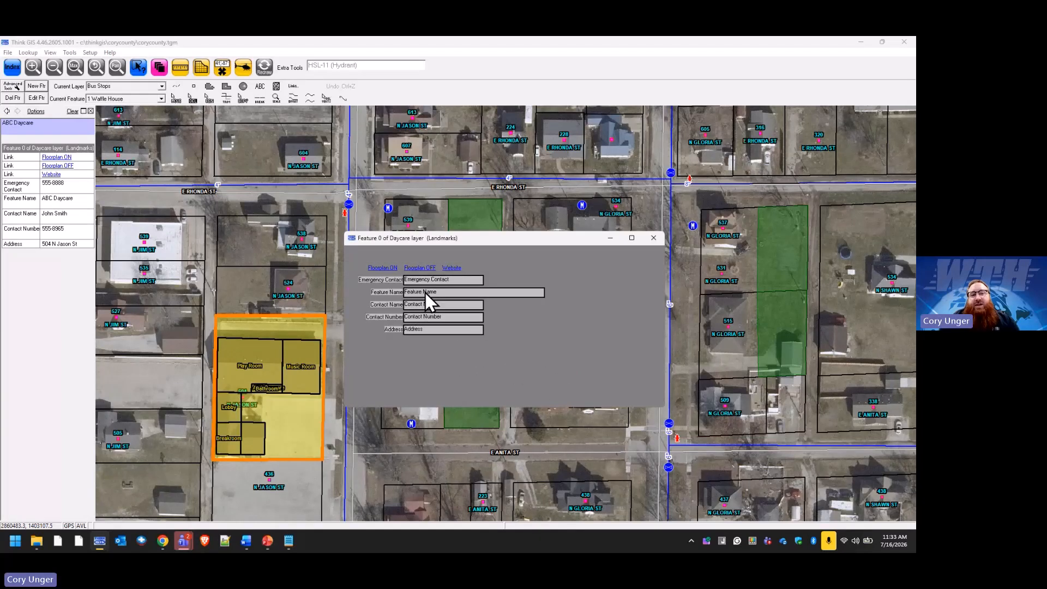
Place Feature Name right of Emergency Contact, Contact Name beneath it with Contact Number beside, then finish.
drag(448, 292, 564, 276)
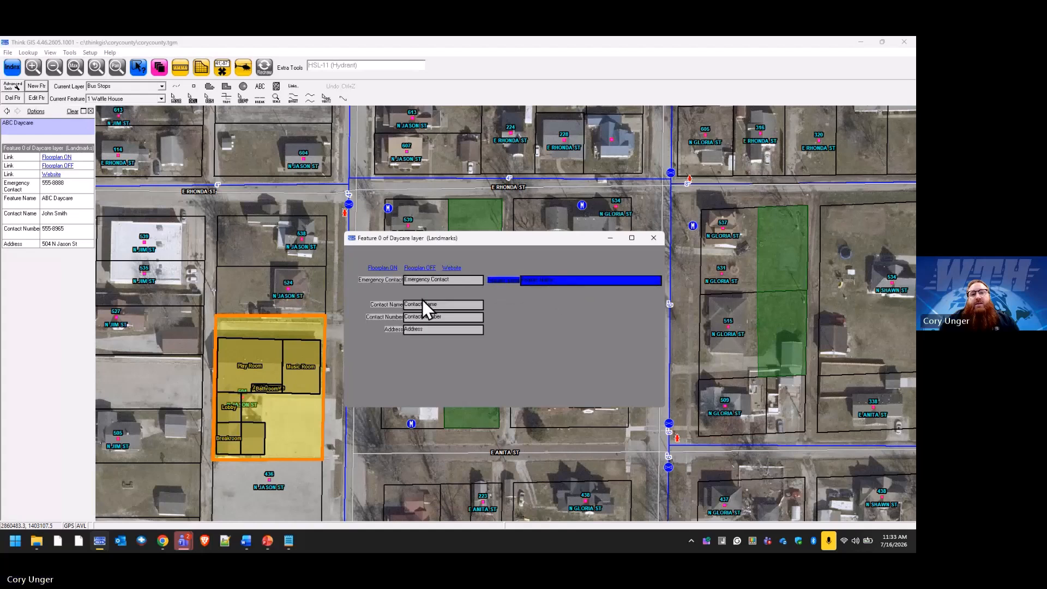
drag(423, 303, 546, 292)
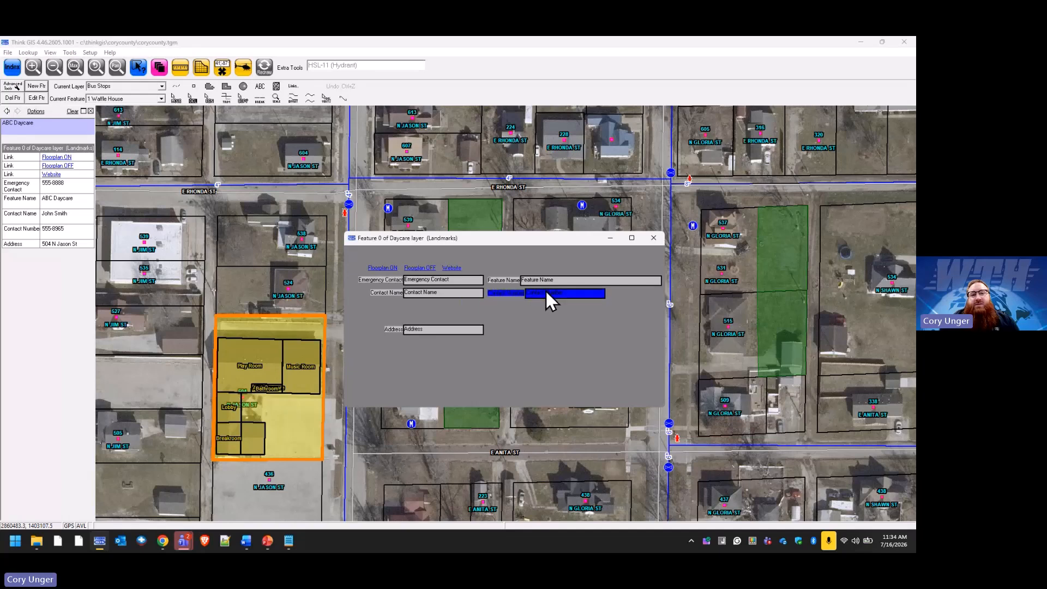
drag(424, 332, 477, 312)
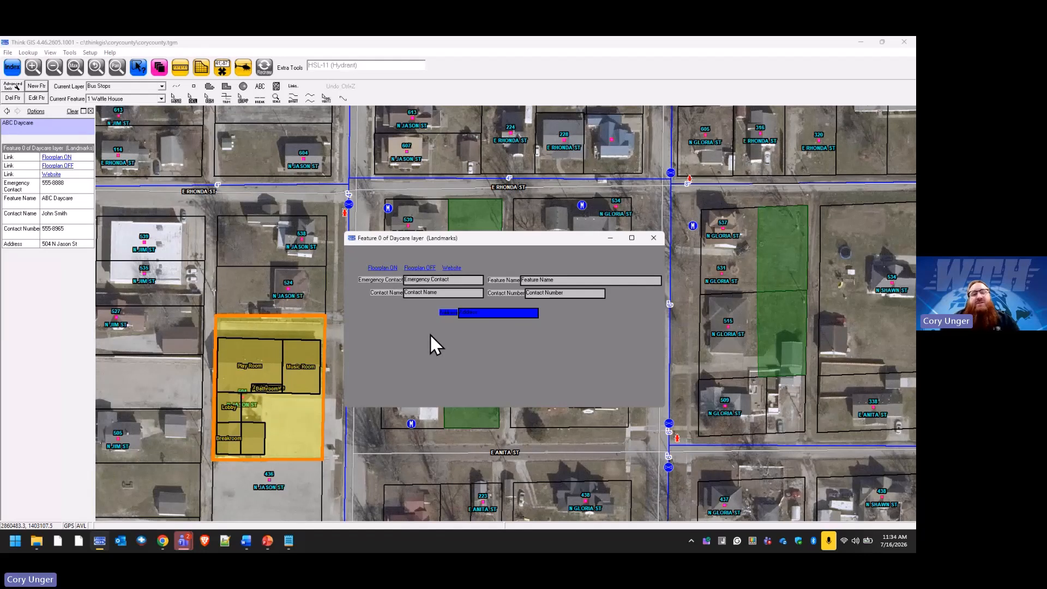
click(450, 340)
right_click(542, 359)
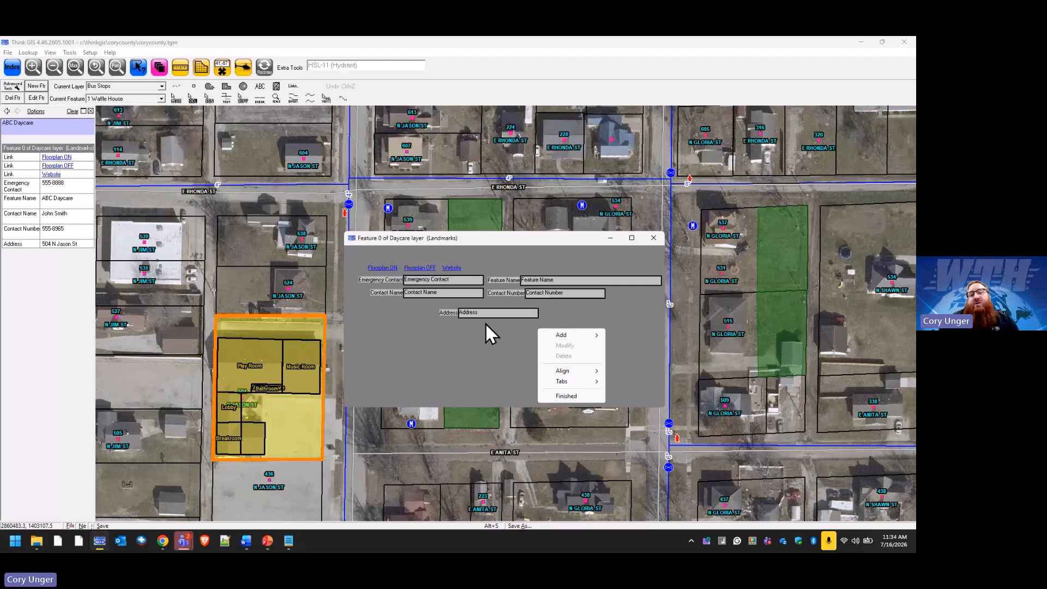
click(568, 396)
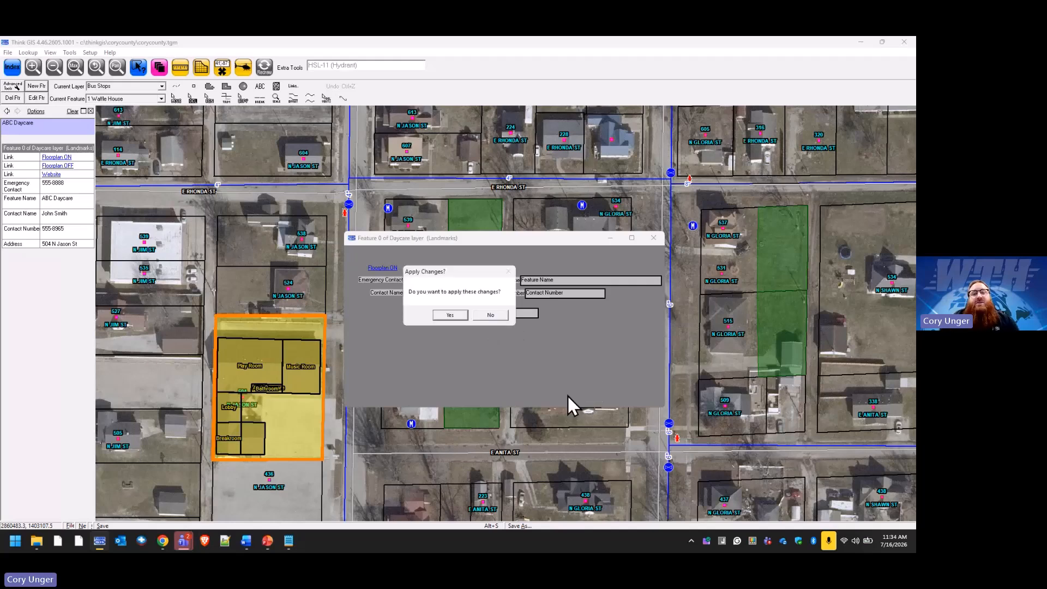
Apply the rearranged form layout, refresh the map and reopen the ABC Daycare feature record.
click(450, 315)
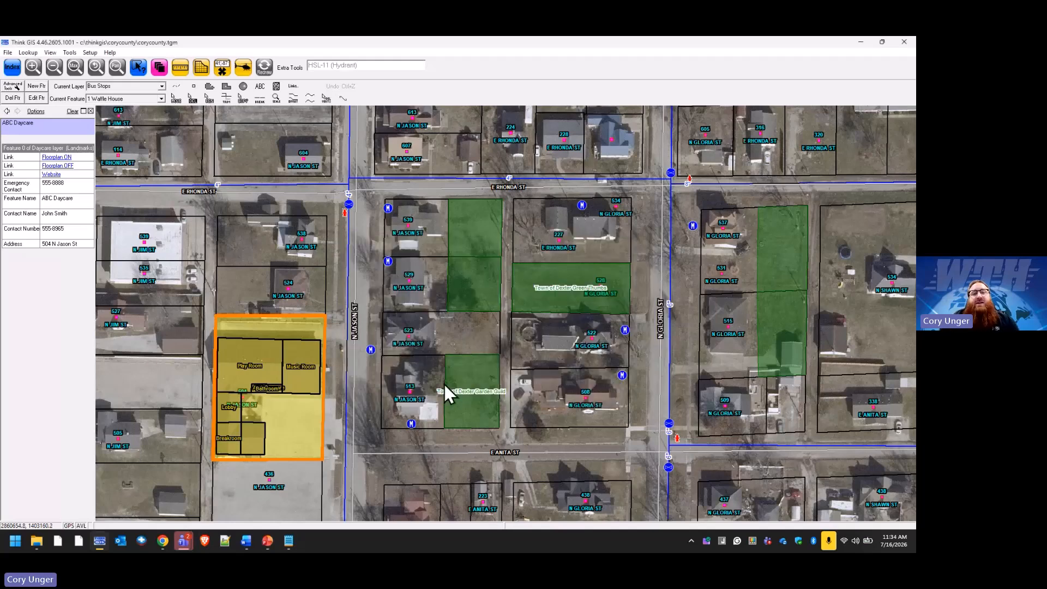
click(261, 71)
click(317, 326)
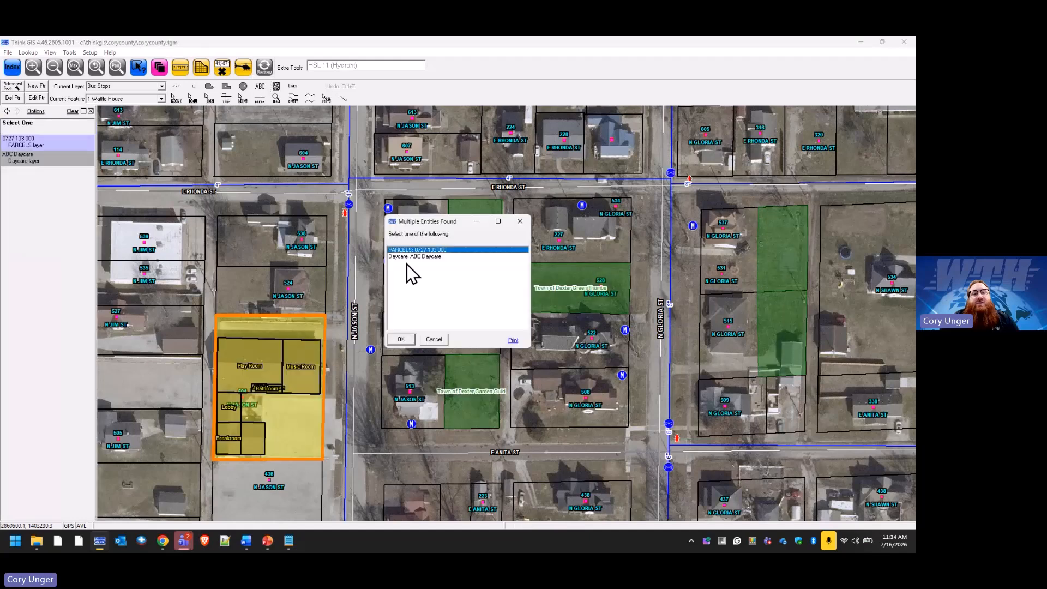
click(415, 256)
click(402, 339)
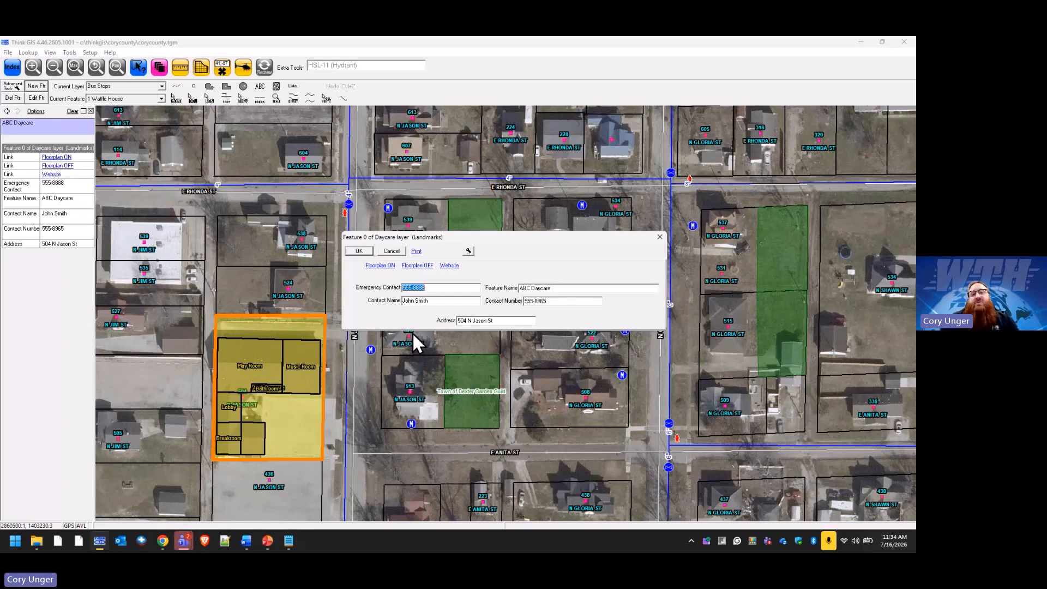
Return to layout editing, widen the form further, and select Feature Name and Contact Number for aligning.
click(468, 251)
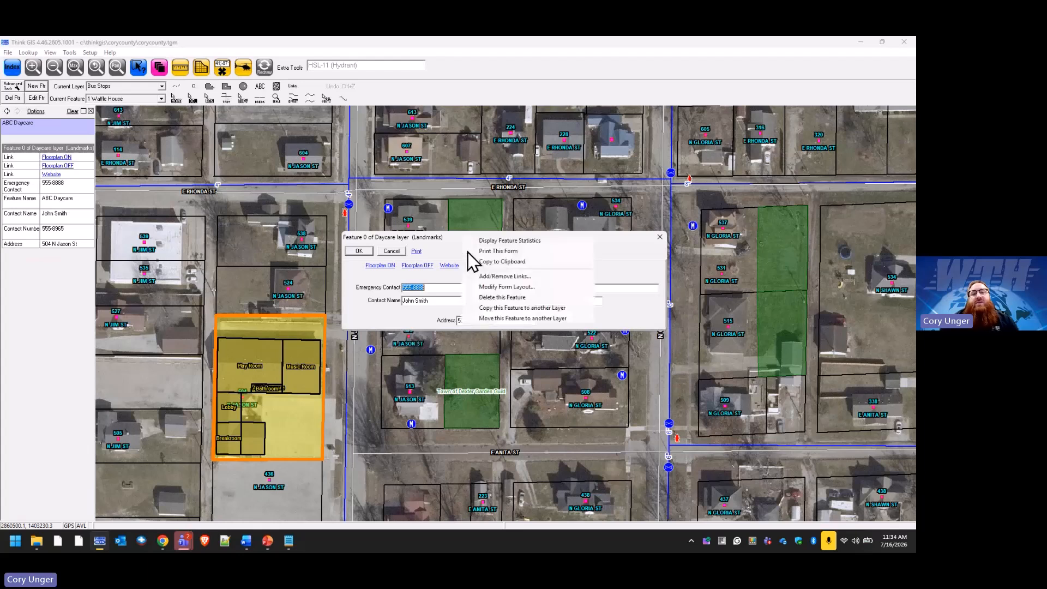
click(536, 288)
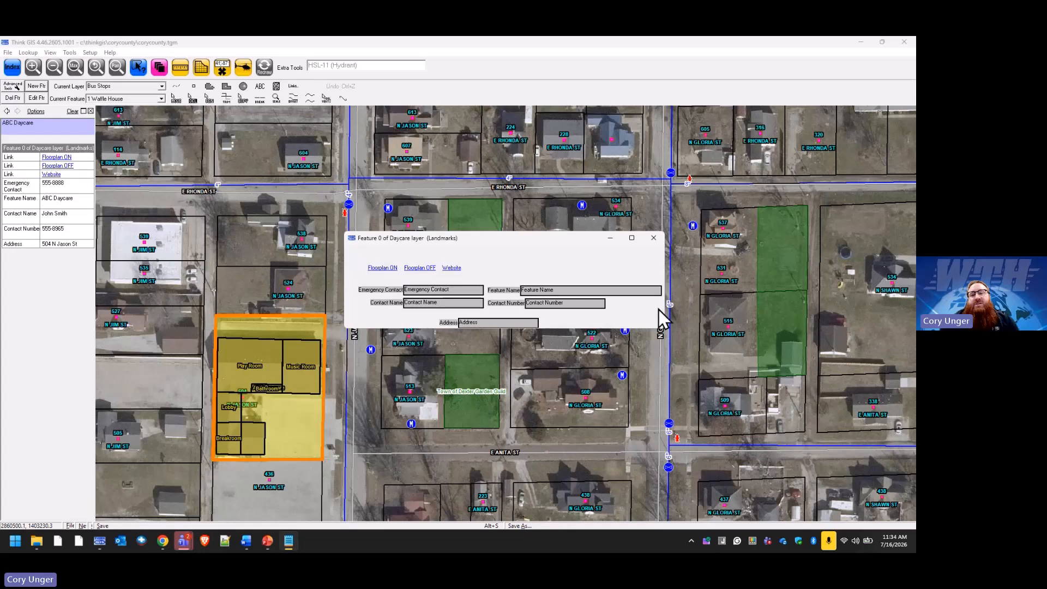
drag(665, 307, 727, 307)
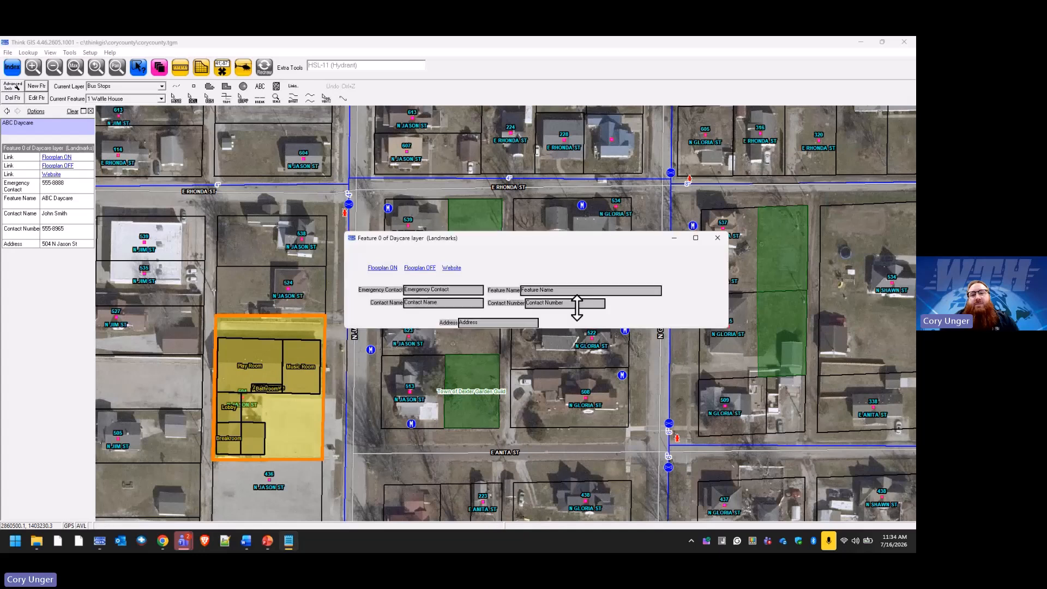
click(550, 293)
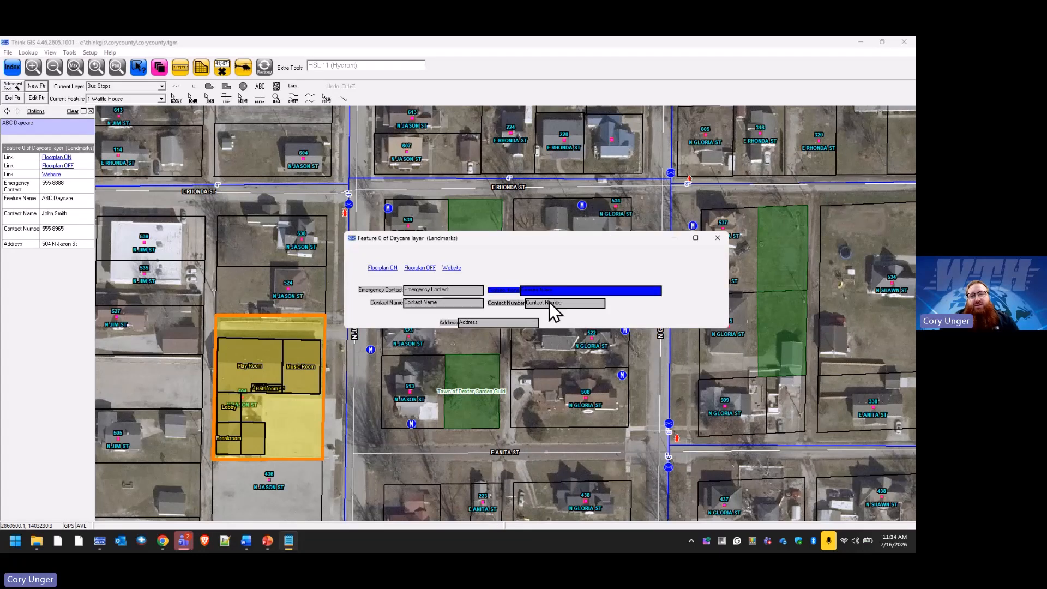
shift+click(549, 302)
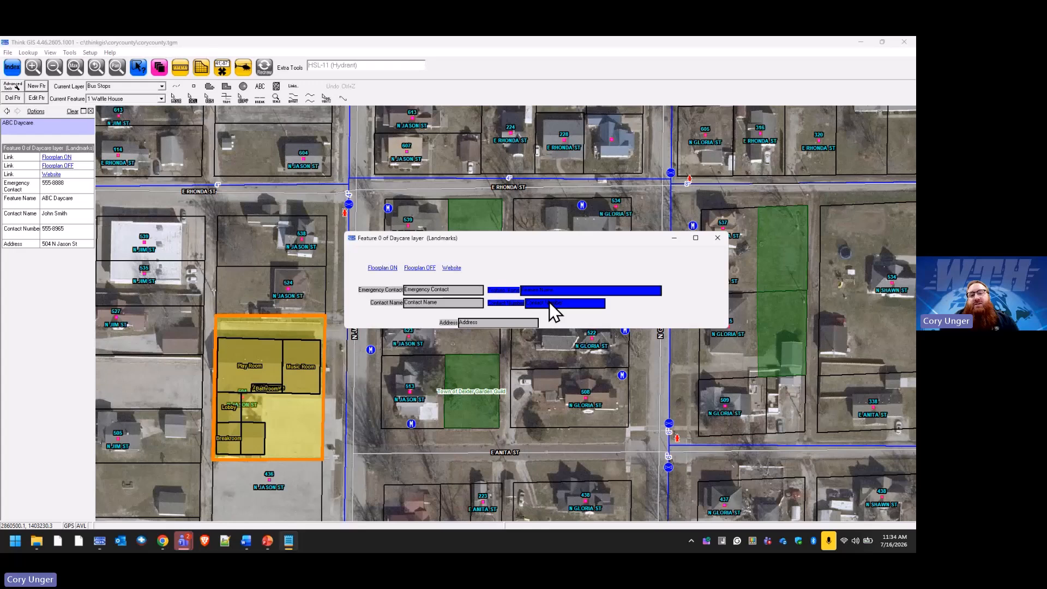
right_click(551, 310)
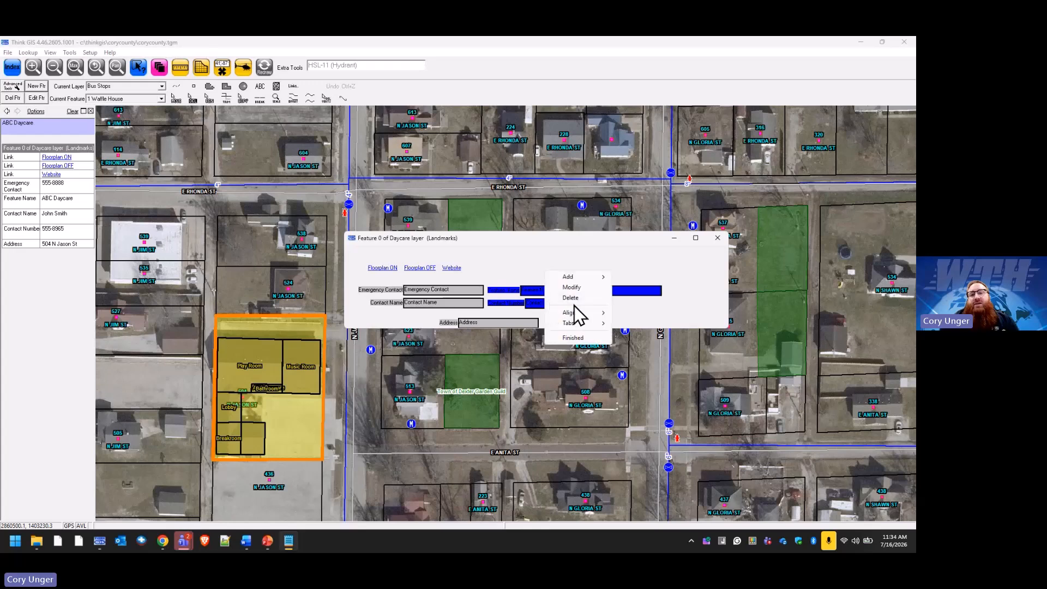
mouse_move(590, 312)
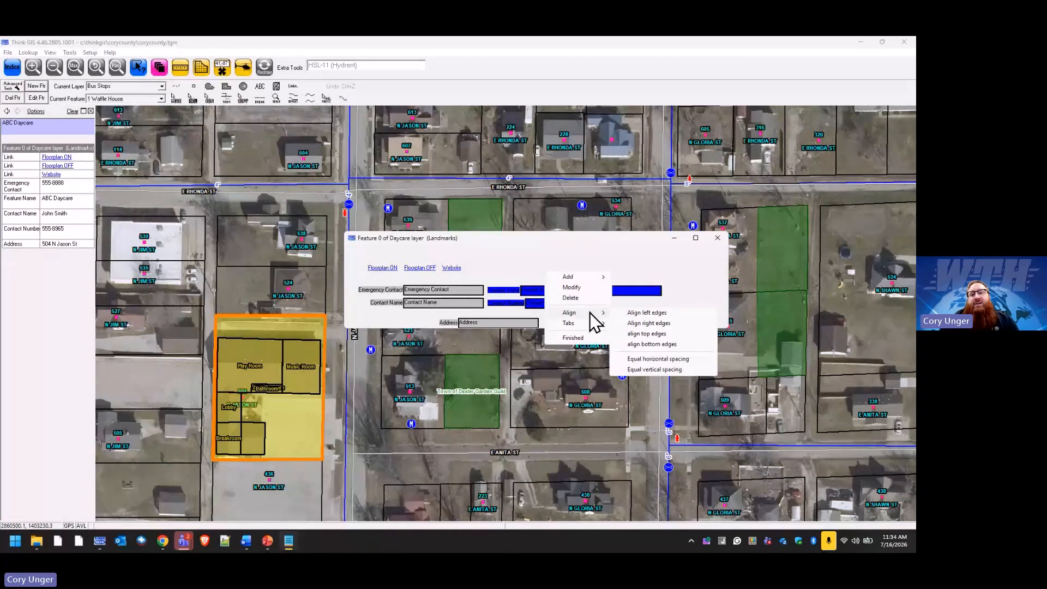
Right-align Feature Name with Contact Number, and Emergency Contact with Contact Name.
click(674, 324)
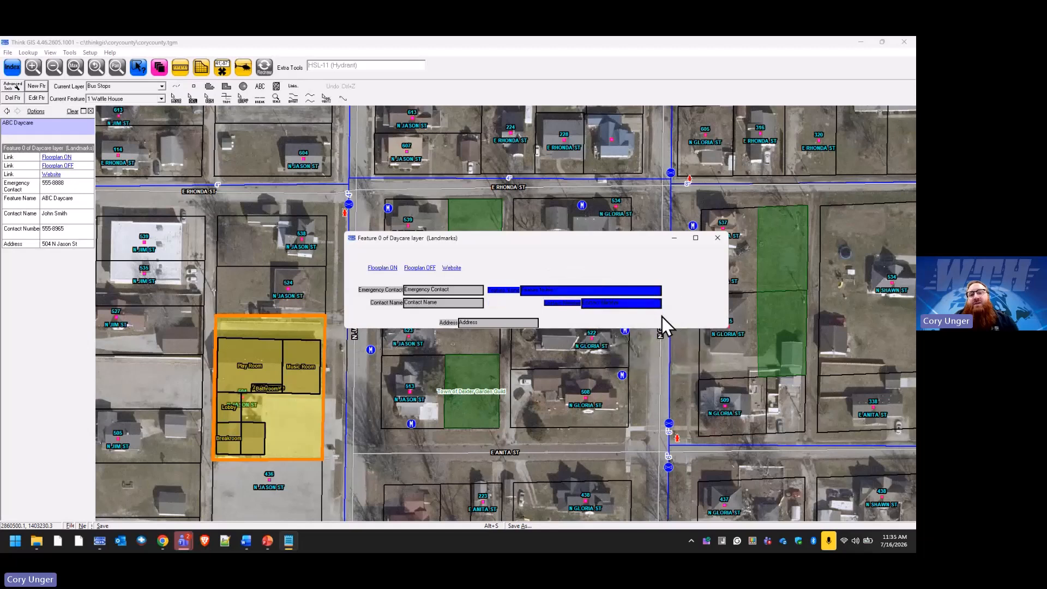
click(424, 290)
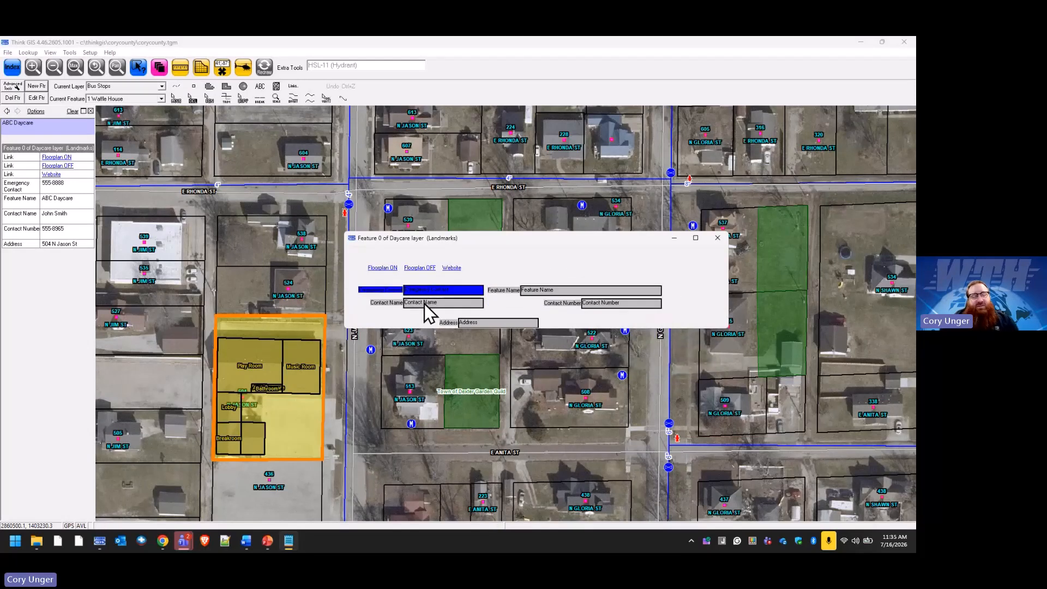
ctrl+click(424, 304)
right_click(424, 304)
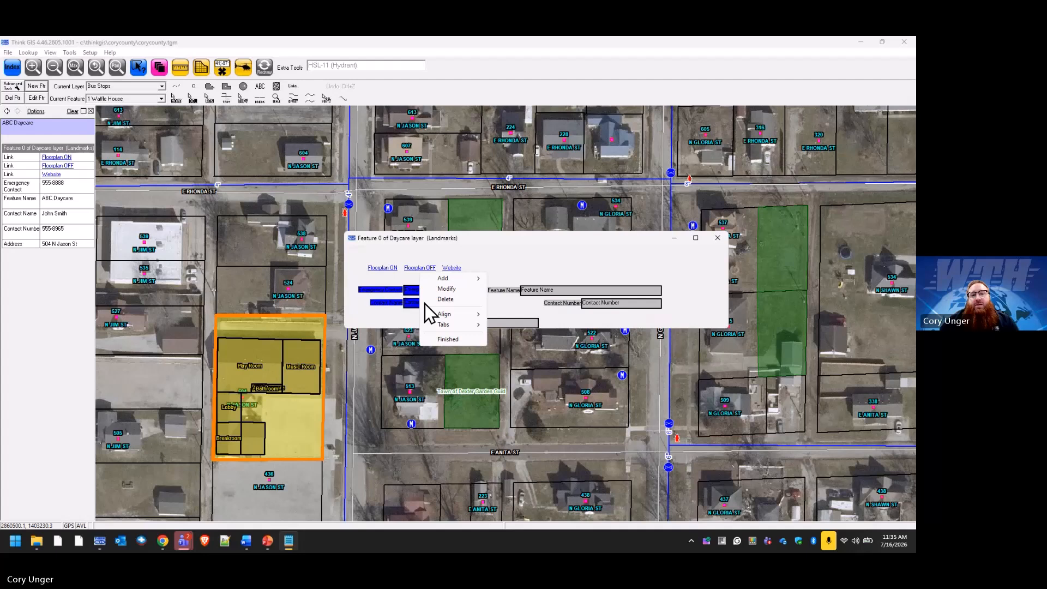
mouse_move(467, 312)
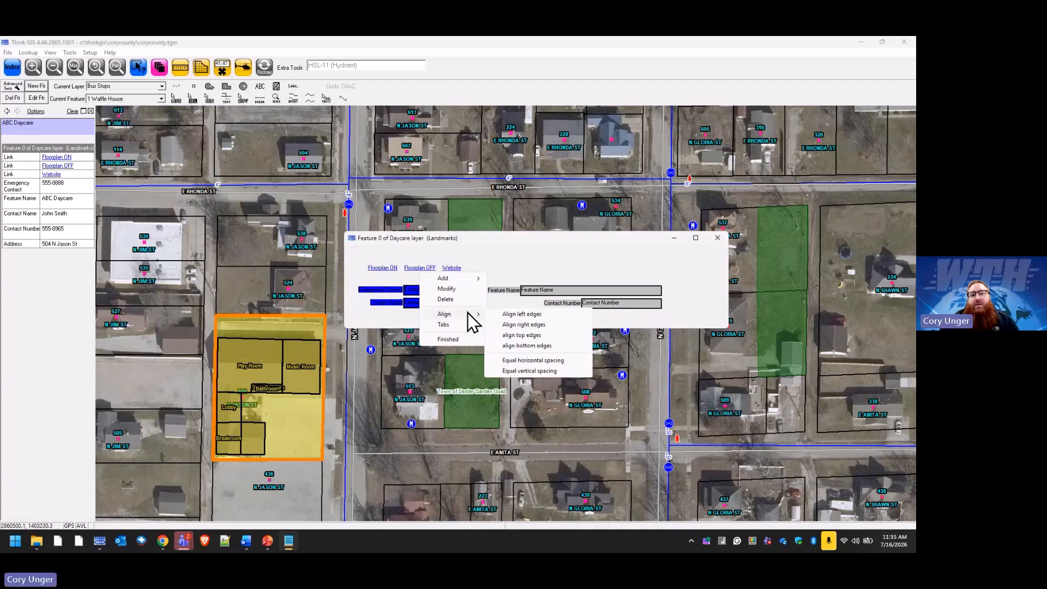
click(539, 325)
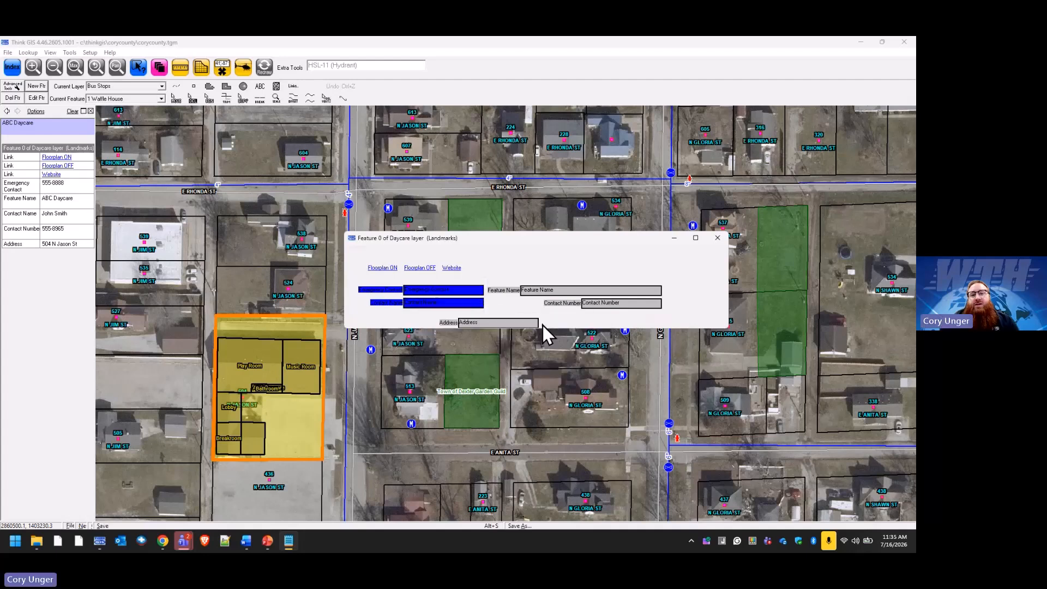
Left-align the Address field with Contact Name.
click(505, 323)
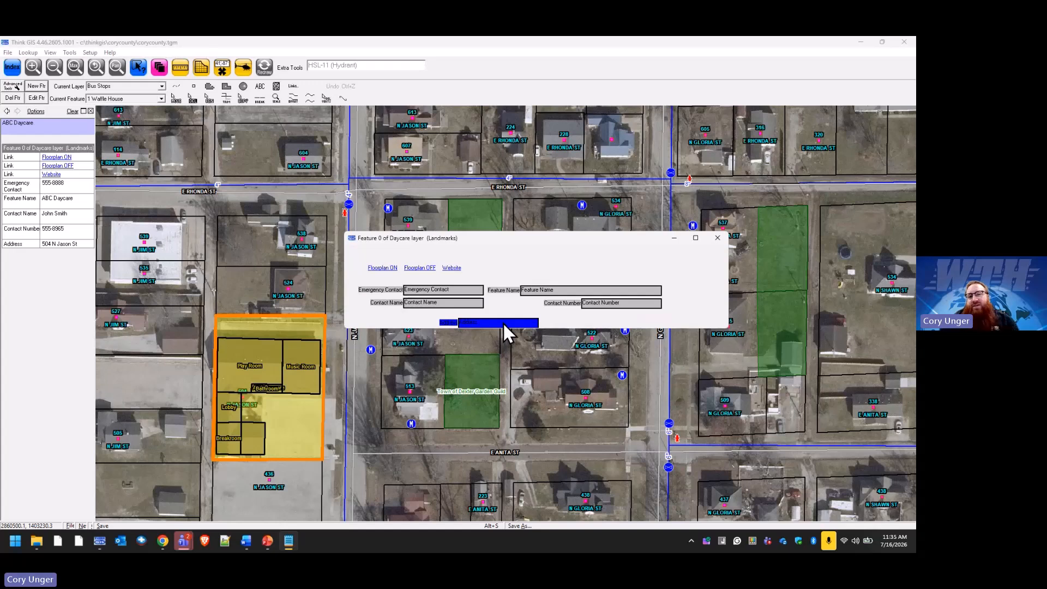
ctrl+click(469, 305)
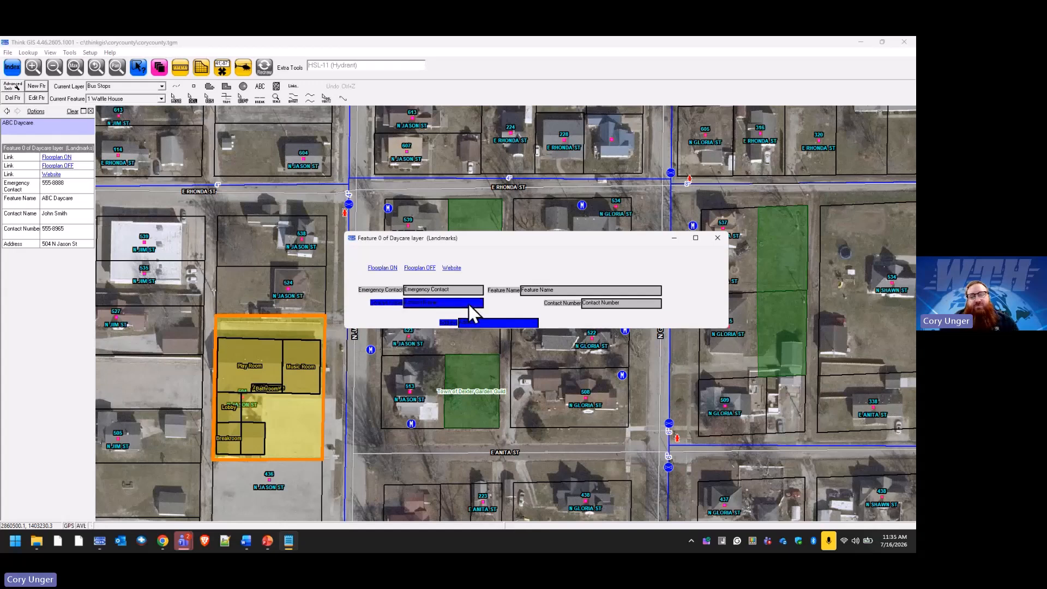
right_click(469, 304)
mouse_move(515, 314)
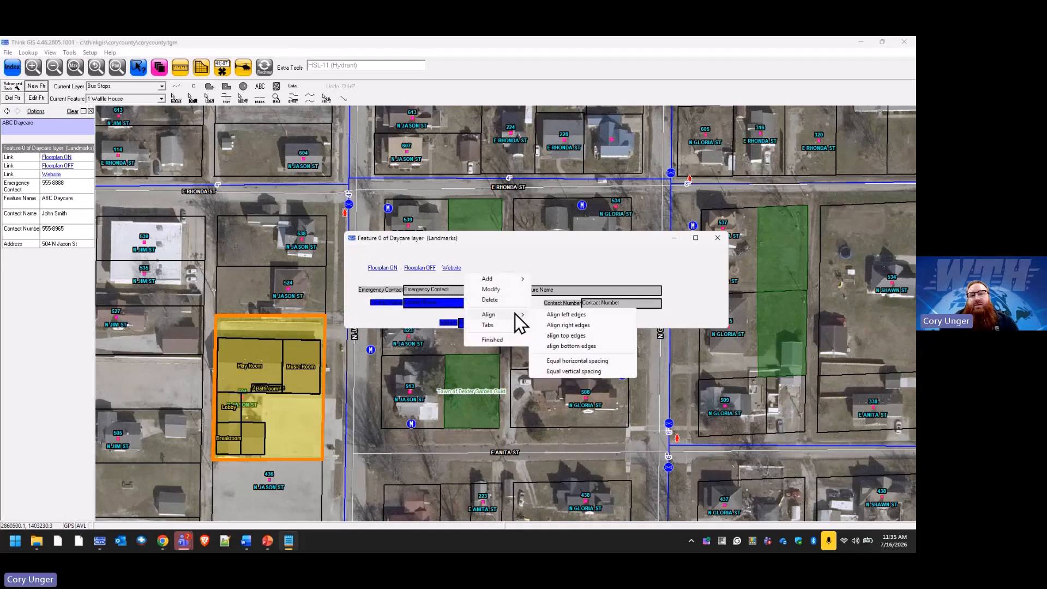
click(591, 328)
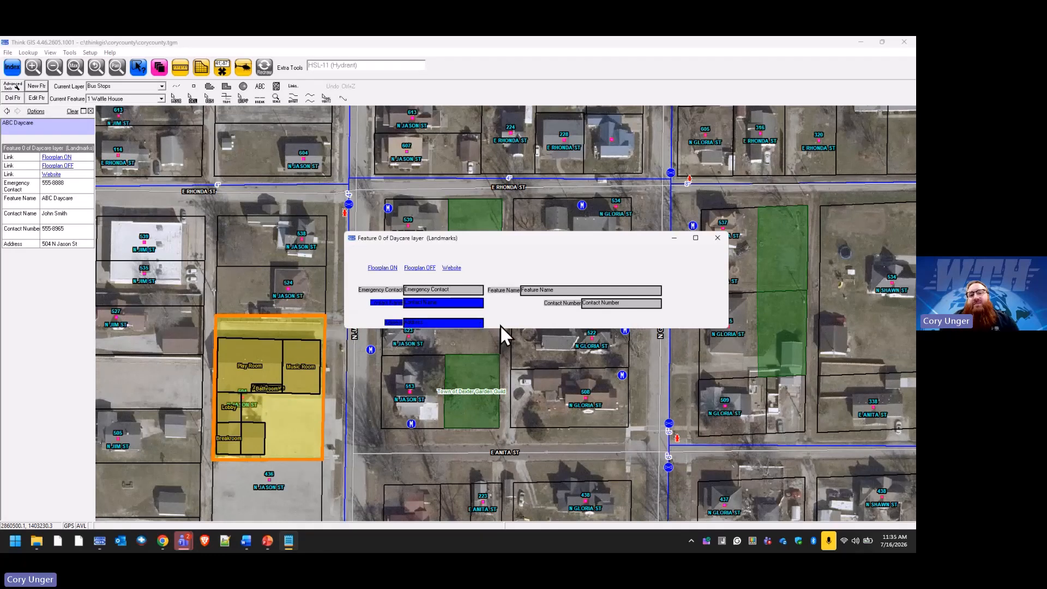
Make the form taller, nudge Address up, and space Address, Contact Name and Emergency Contact evenly.
drag(500, 328, 509, 362)
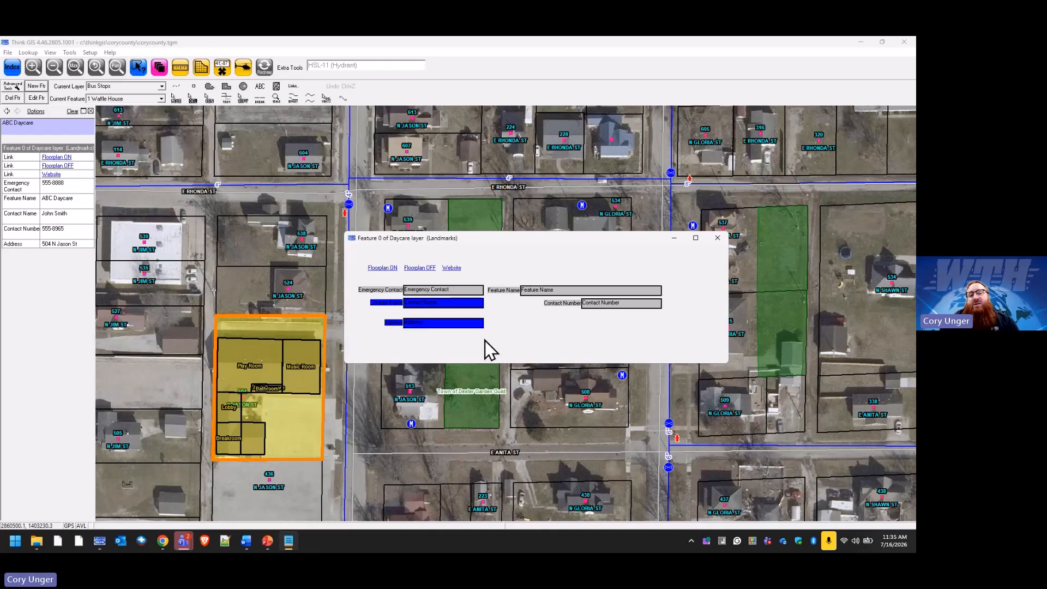
click(502, 334)
drag(473, 326, 472, 321)
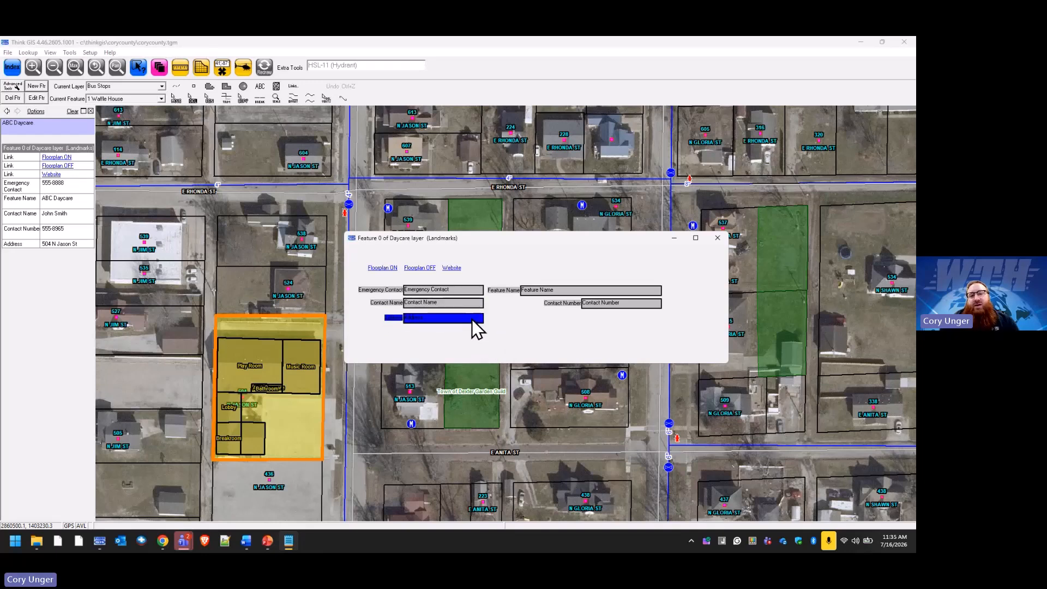
shift+click(474, 304)
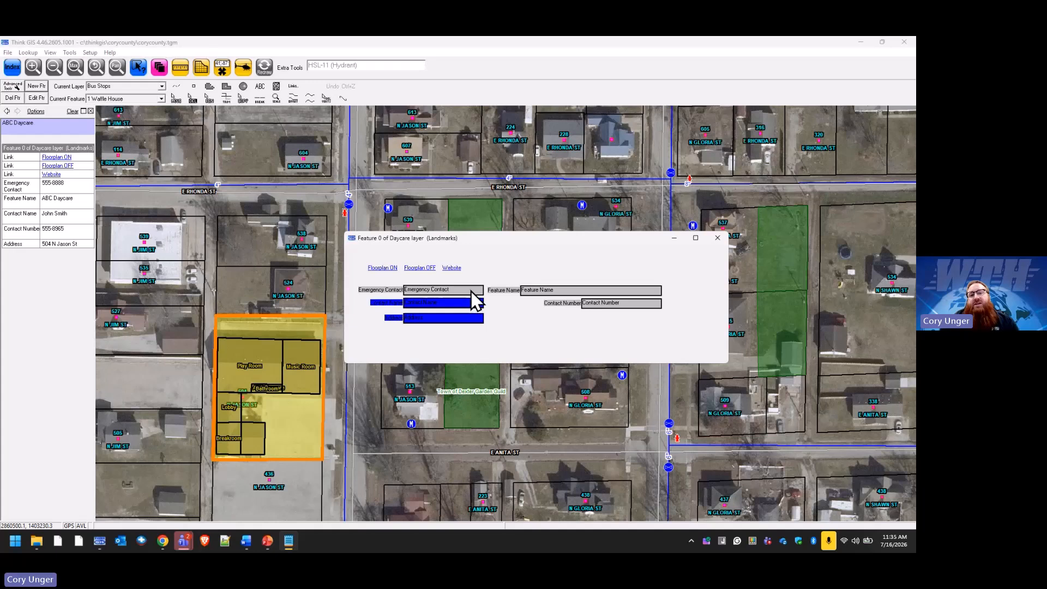
shift+click(472, 292)
right_click(473, 297)
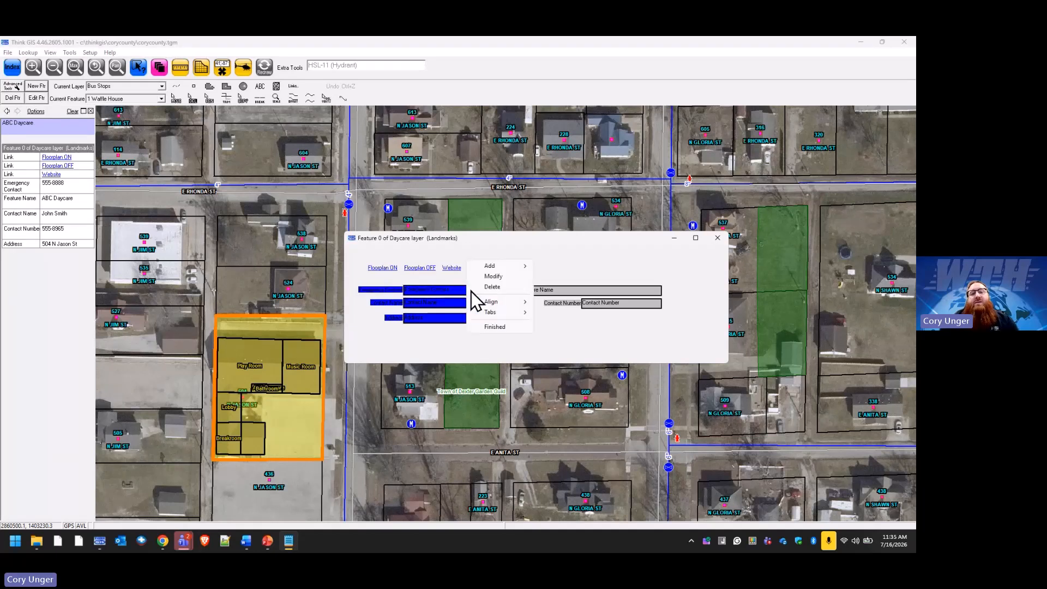
mouse_move(519, 300)
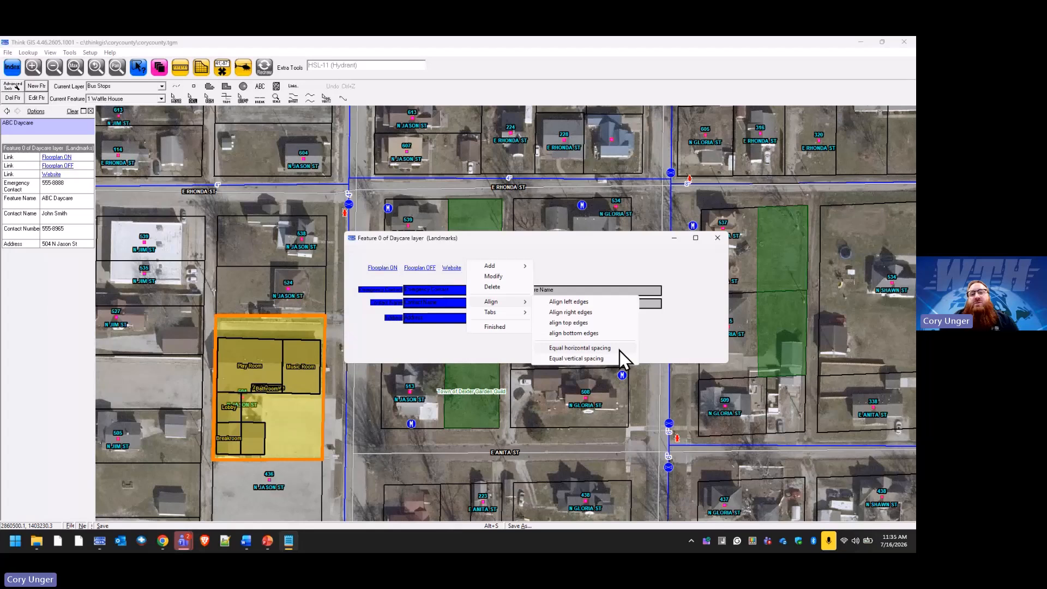
click(584, 358)
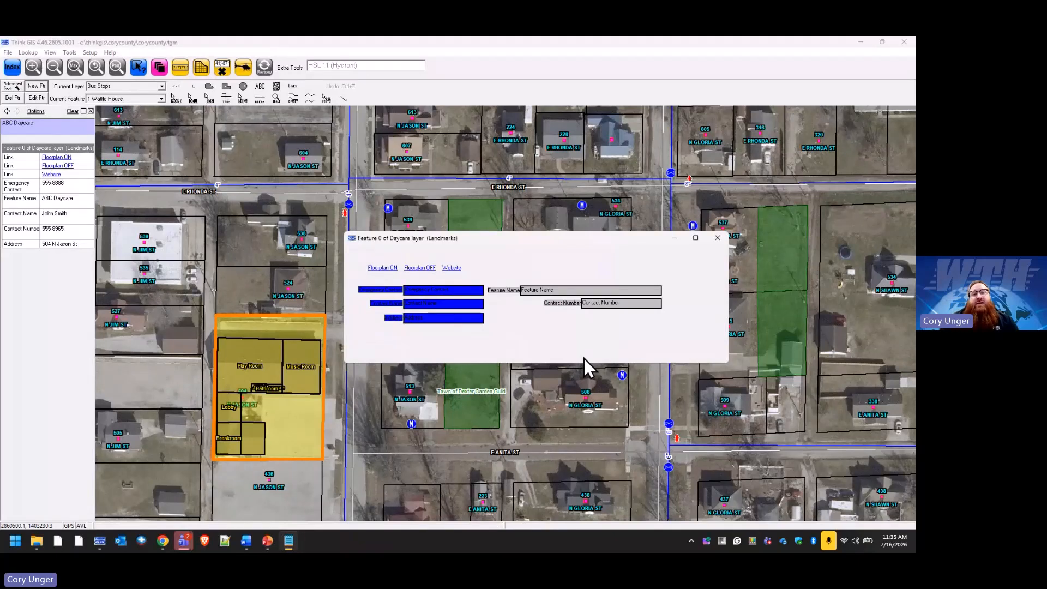
click(559, 351)
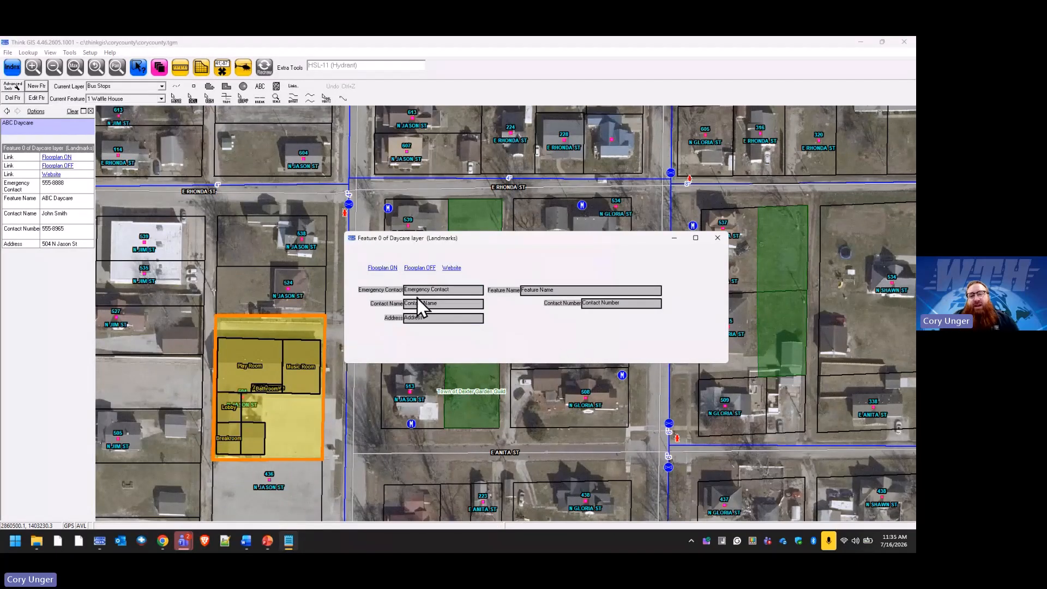
Reorder the left column: Address directly below Emergency Contact, Contact Name just below Address.
drag(436, 319, 555, 327)
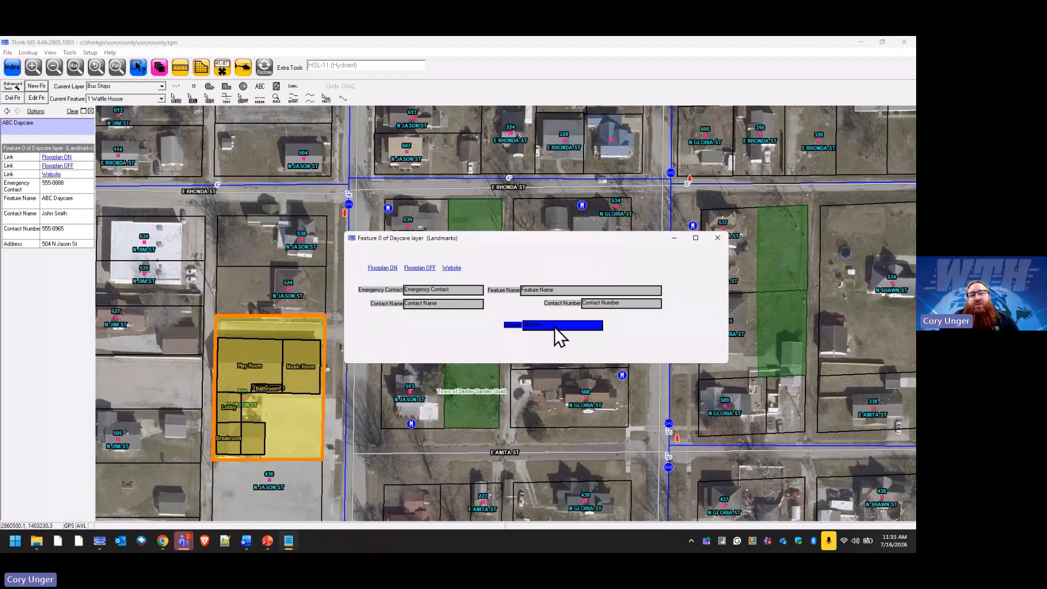
drag(431, 305, 431, 329)
drag(578, 326, 461, 302)
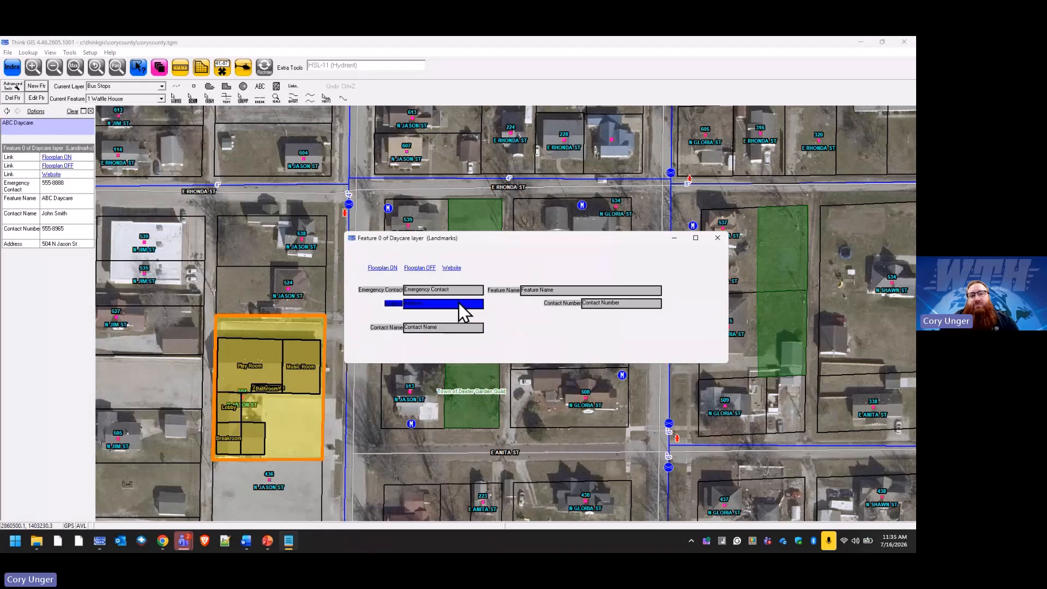
click(463, 326)
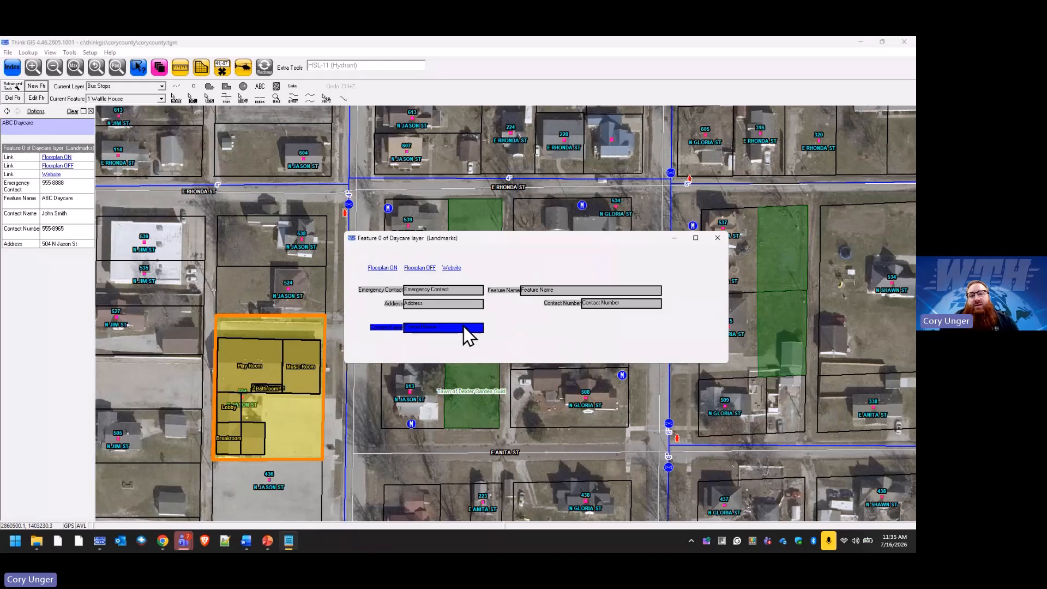
drag(464, 327, 461, 318)
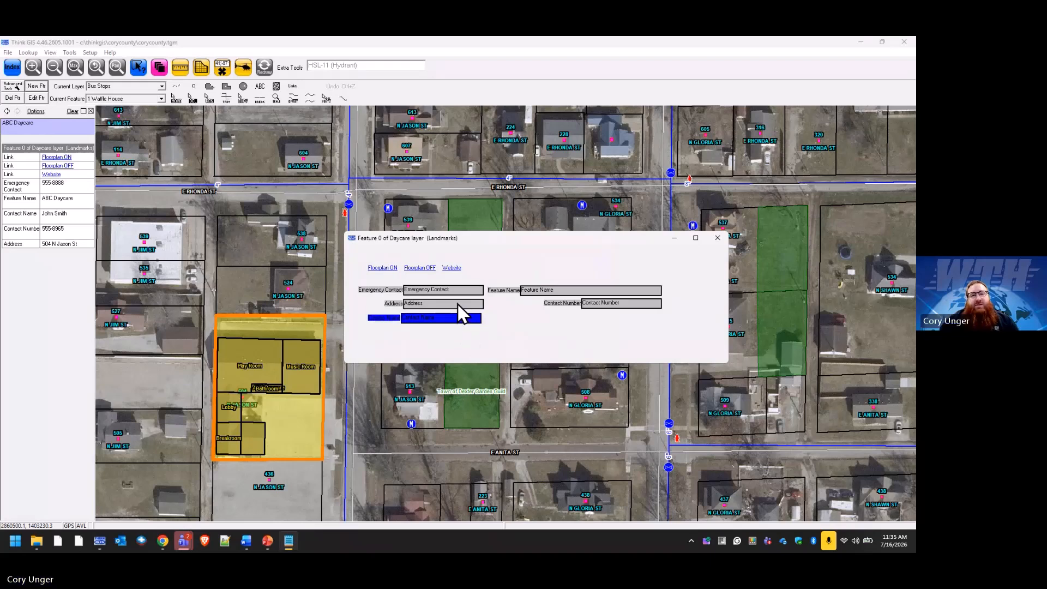
Right-align Emergency Contact, Address and Contact Name and space them evenly top to bottom.
ctrl+click(458, 303)
ctrl+click(459, 292)
right_click(459, 294)
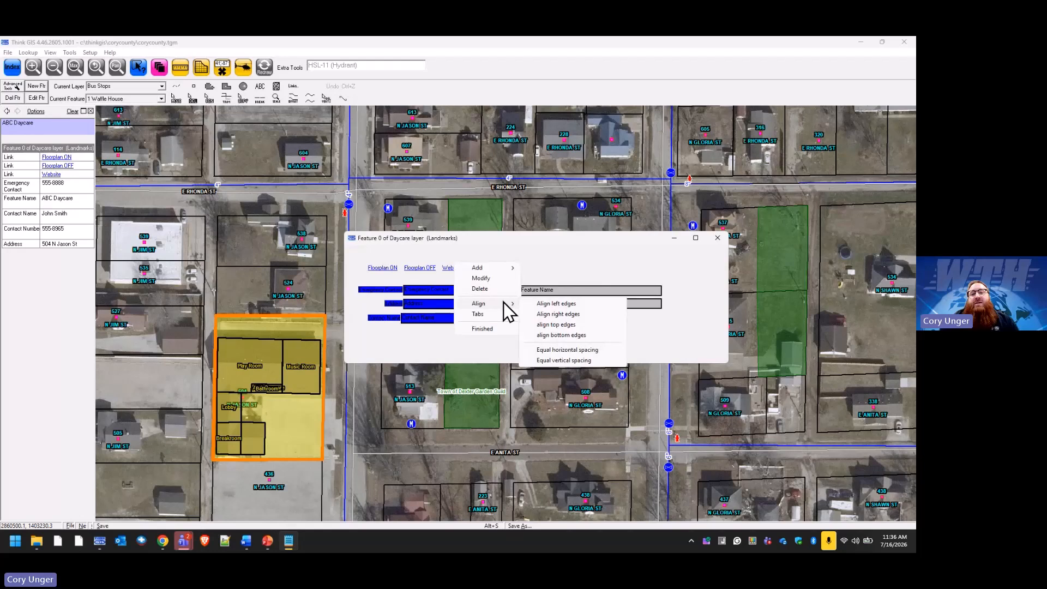
click(575, 315)
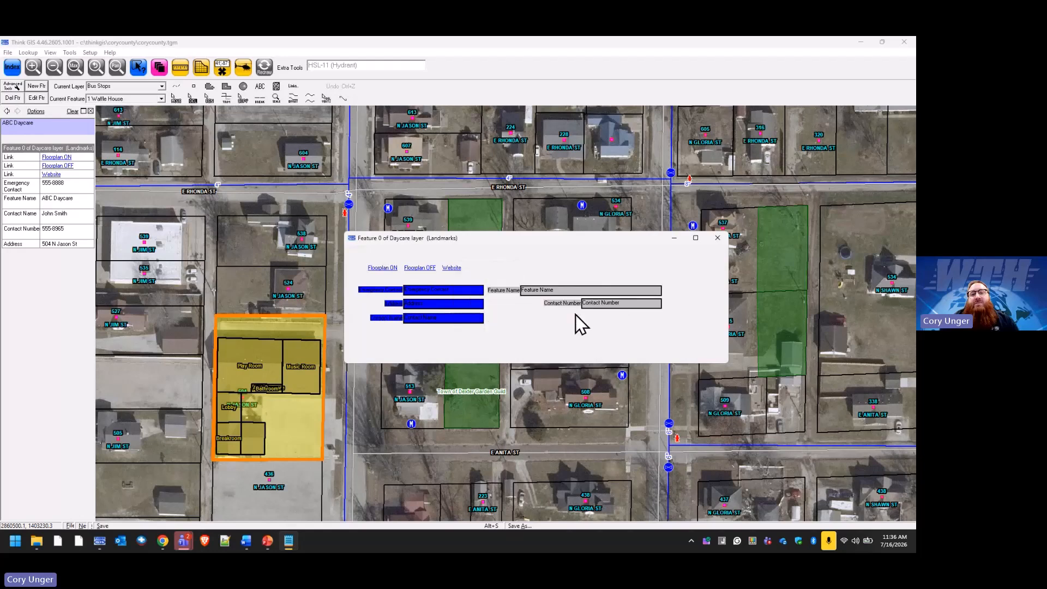
right_click(470, 322)
mouse_move(517, 332)
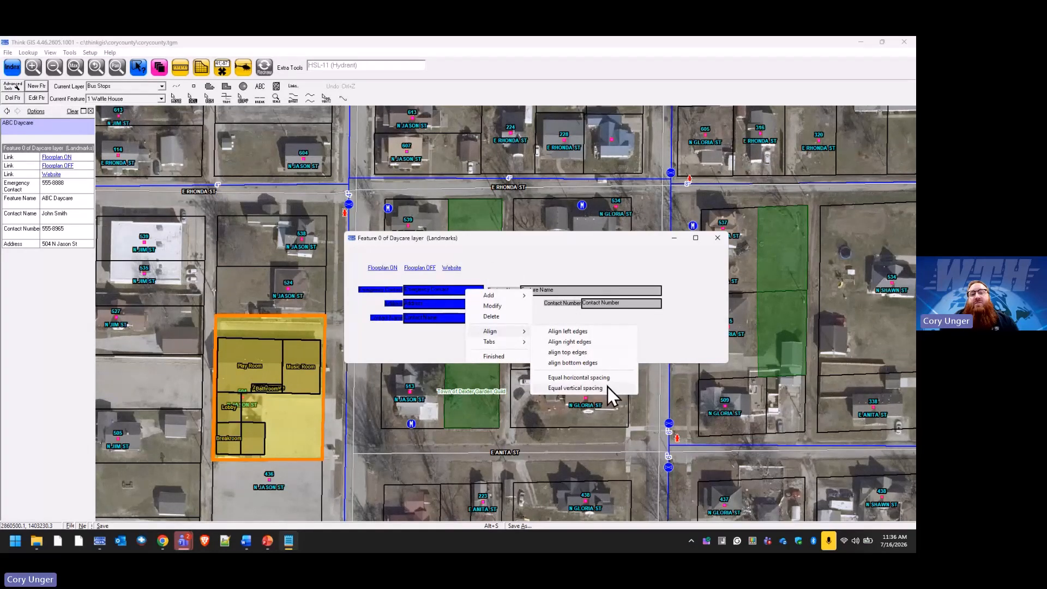
click(608, 388)
click(533, 346)
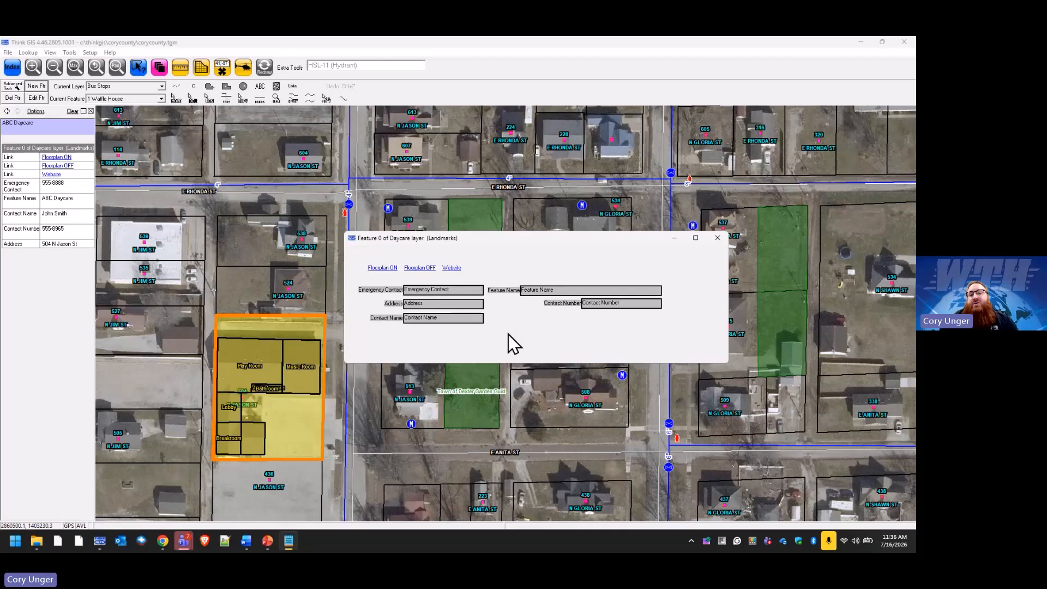
Left-align Feature Name with Contact Number, then bring up Feature Name's editing options.
click(585, 304)
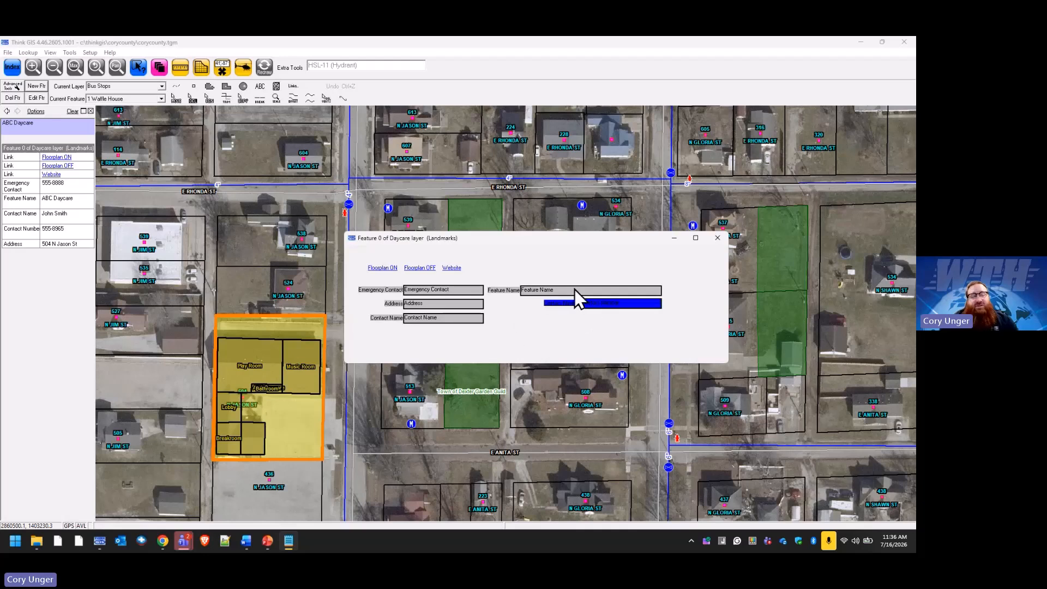
ctrl+click(574, 290)
right_click(575, 290)
mouse_move(612, 300)
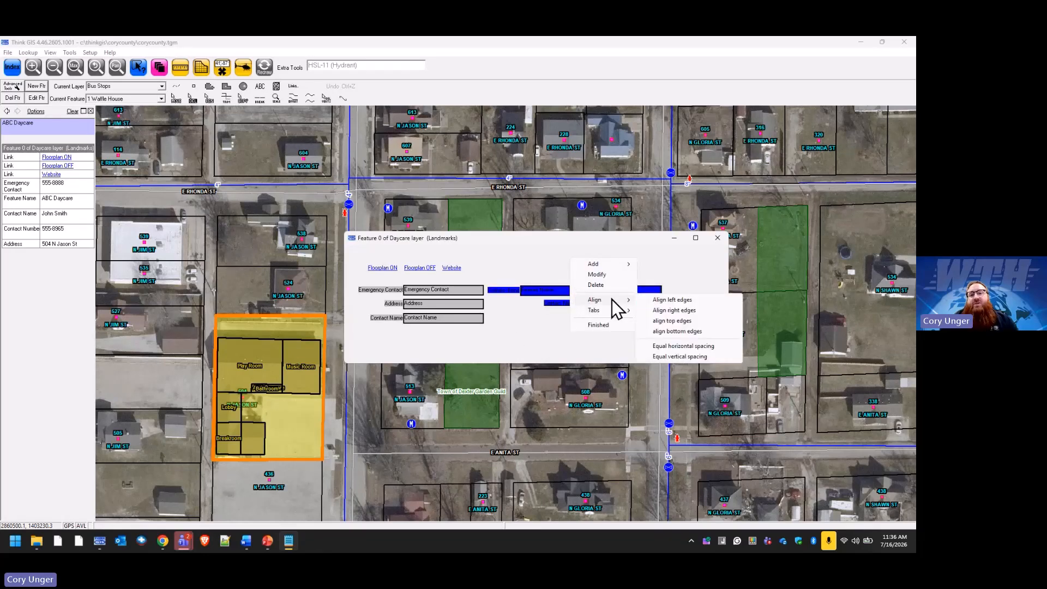
click(680, 300)
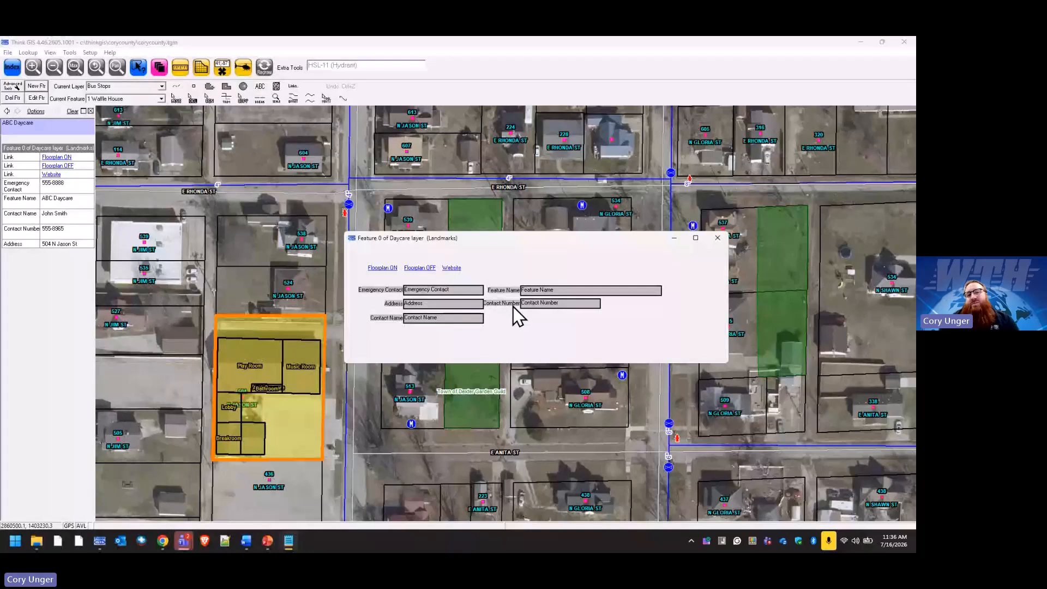
click(542, 289)
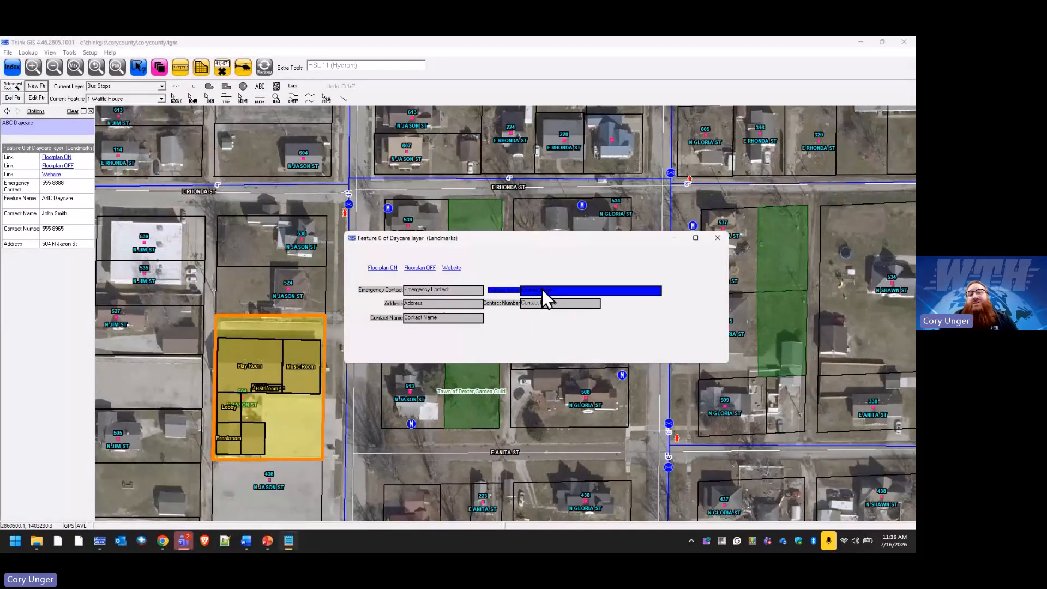
right_click(542, 291)
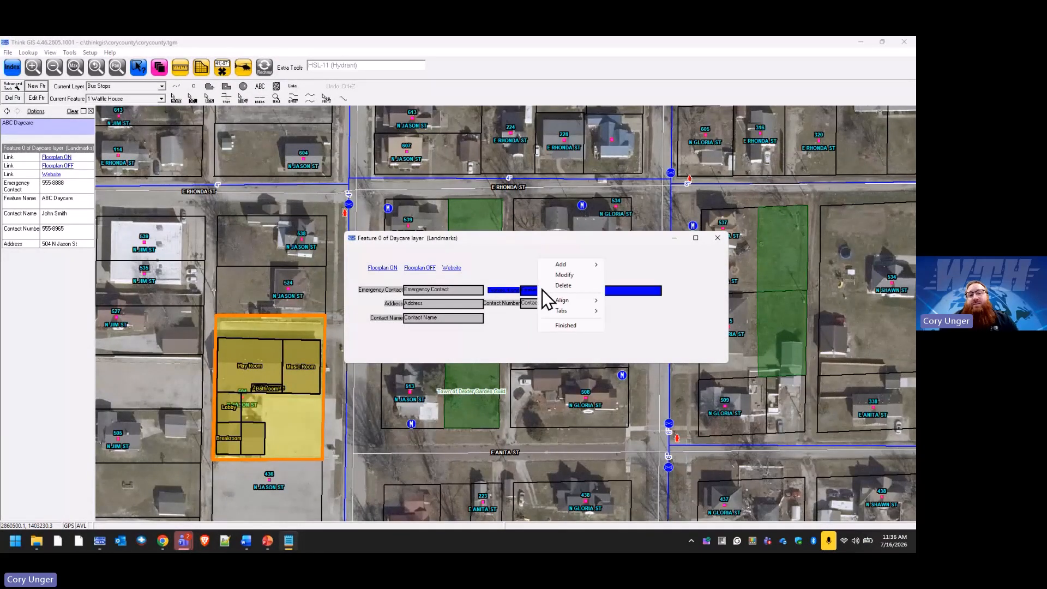
Set the Feature Name field's label alignment to Above Field.
click(585, 276)
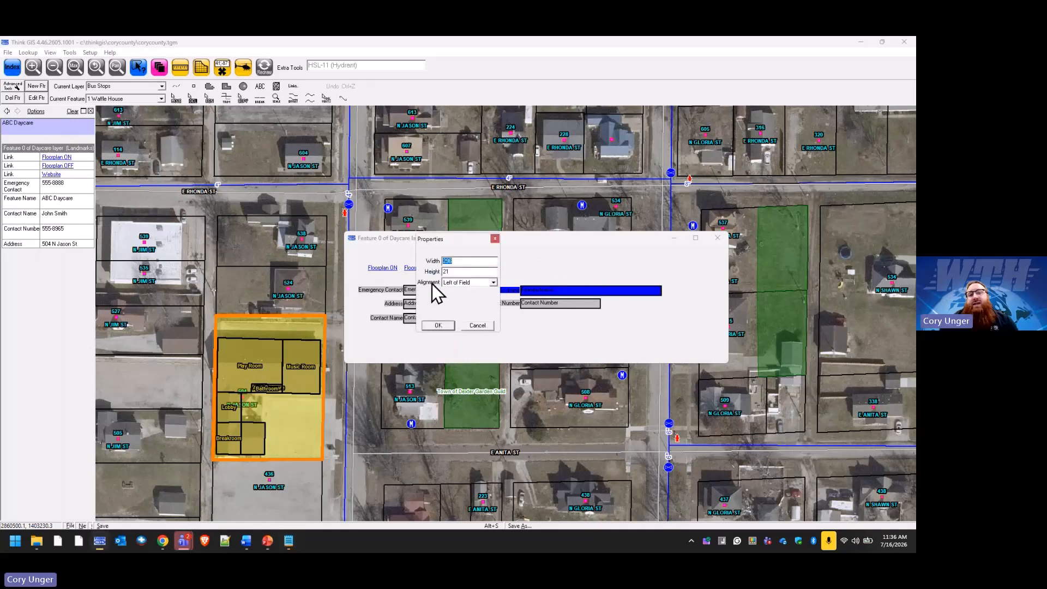
click(493, 284)
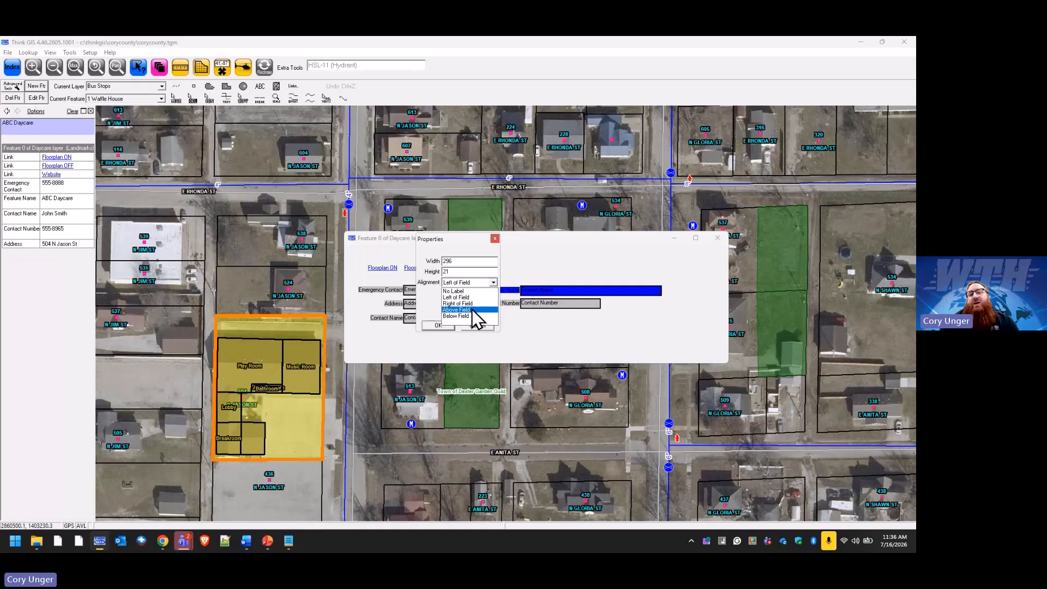
click(472, 309)
click(439, 326)
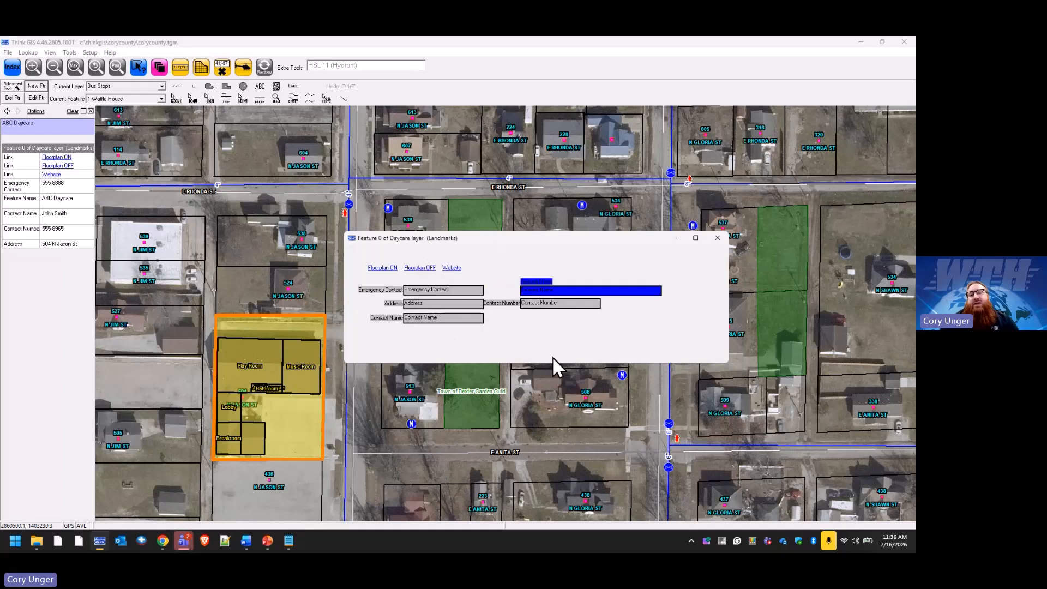
click(538, 338)
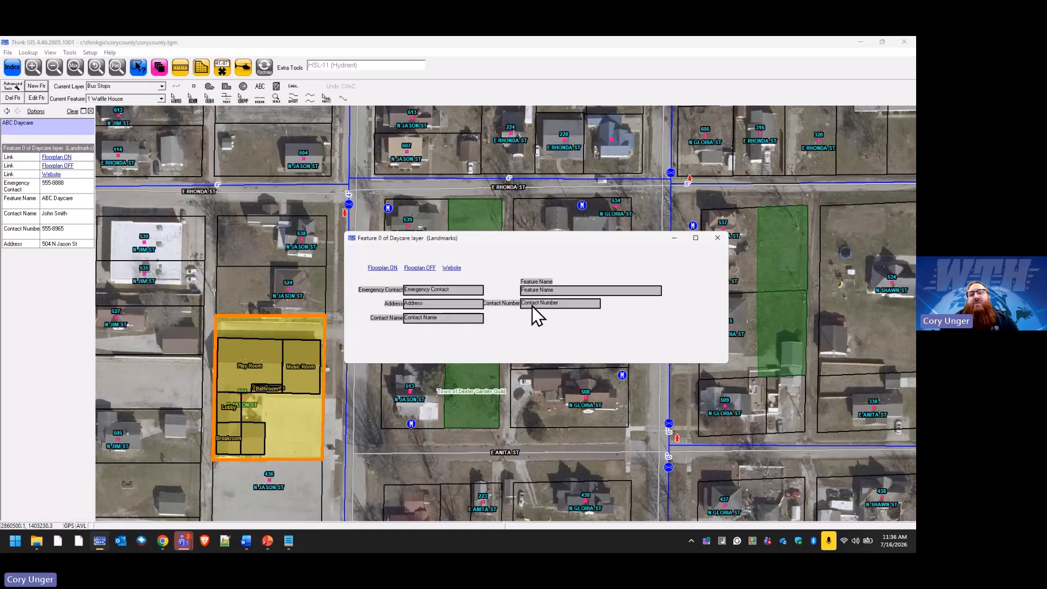
Nudge the Contact Number field lower and place its label above the field.
drag(533, 307, 532, 316)
right_click(532, 315)
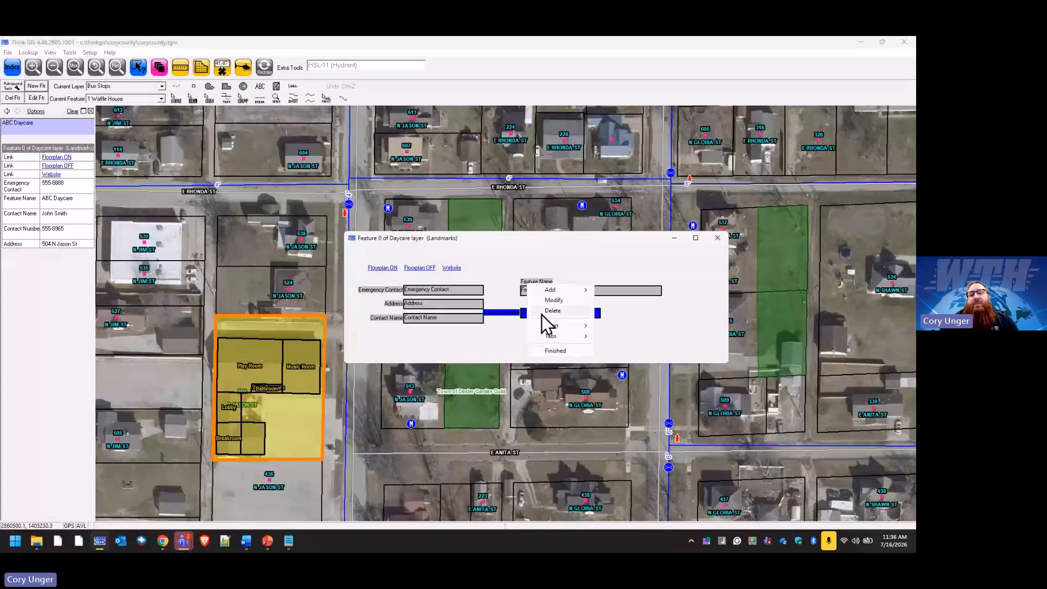
click(554, 300)
click(494, 283)
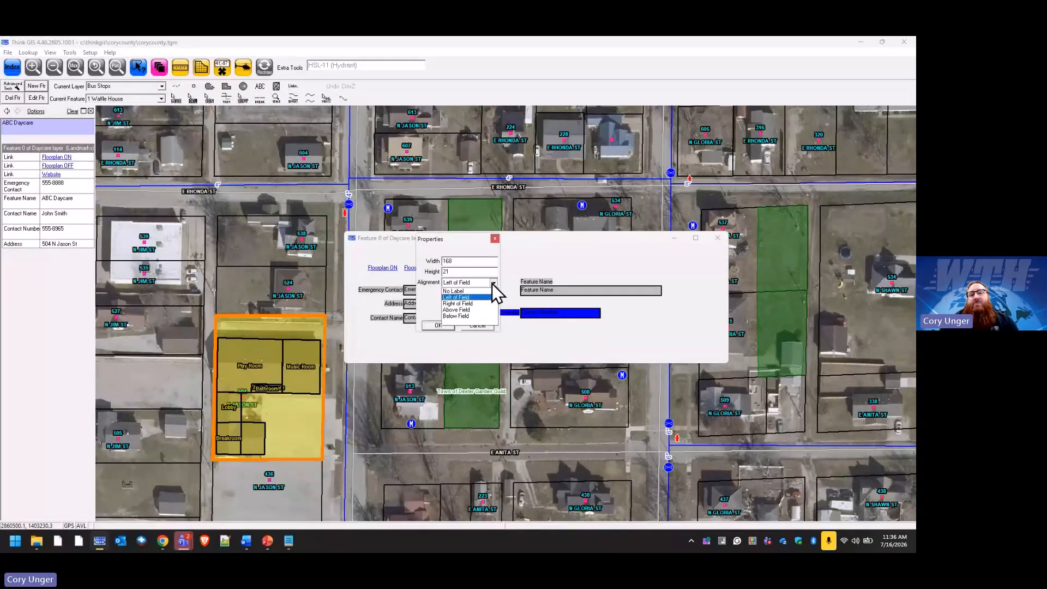
click(438, 325)
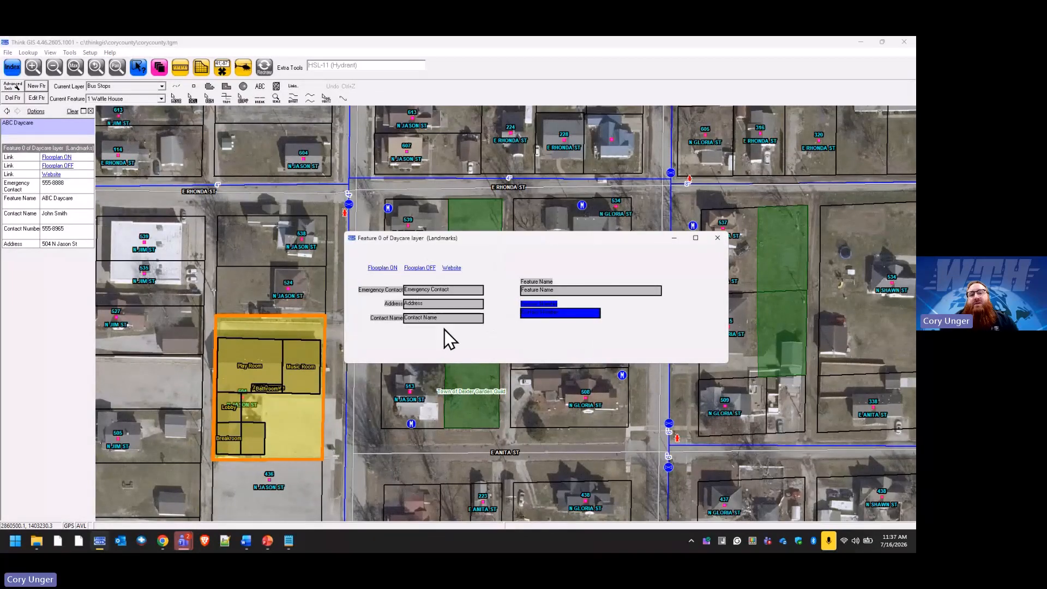
click(534, 331)
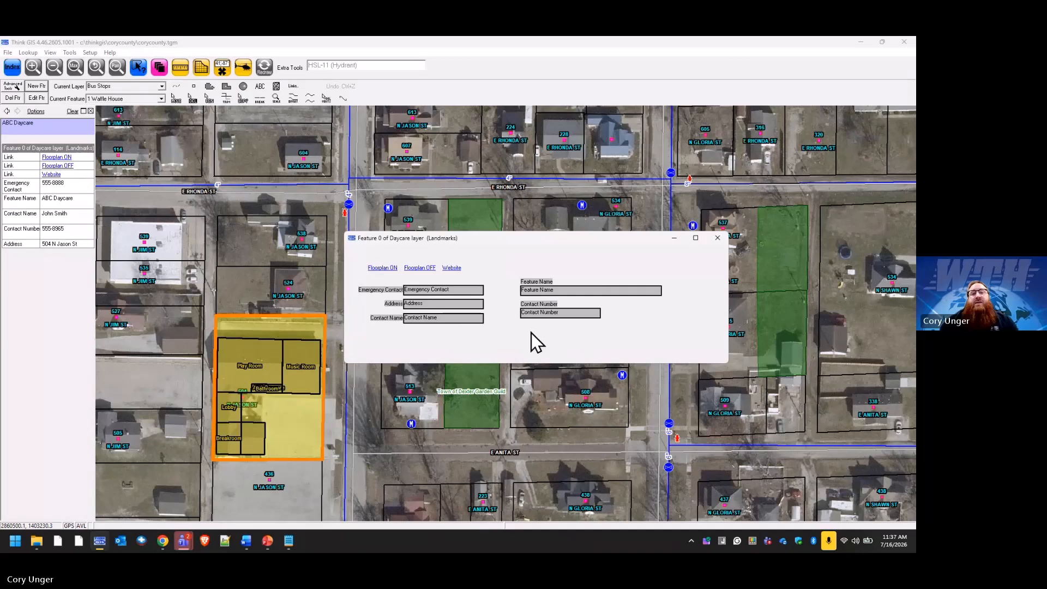
right_click(531, 333)
Apply the finished layout, then reopen ABC Daycare's form from the daycare parcel.
click(555, 367)
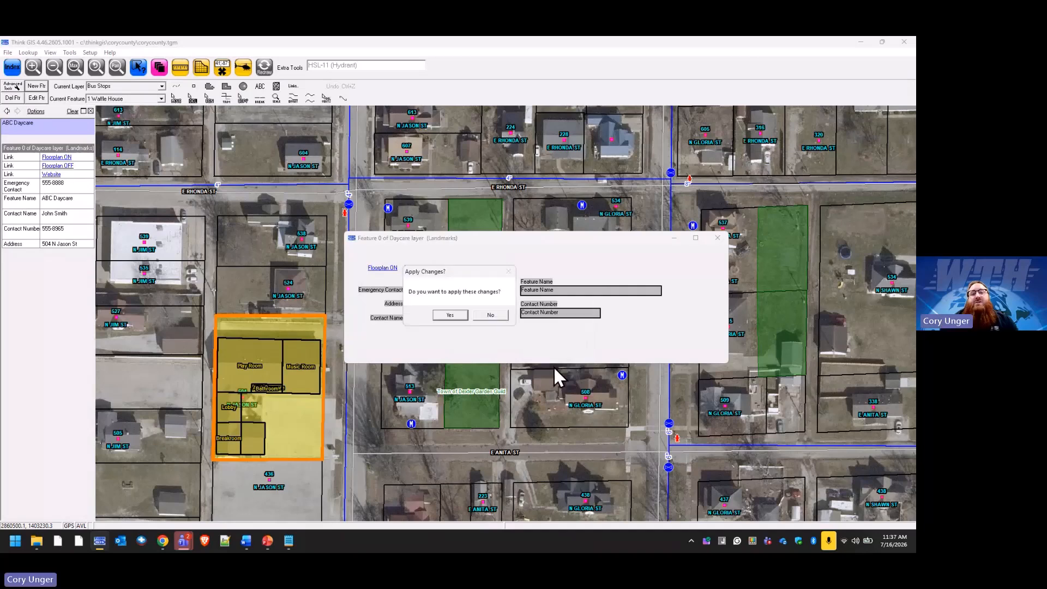
click(463, 317)
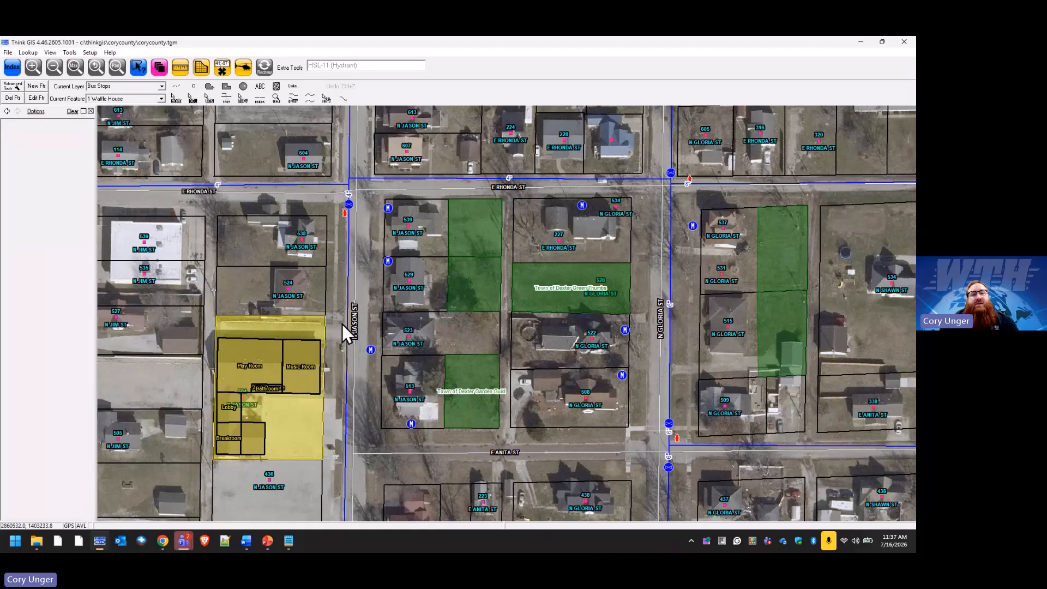
click(318, 324)
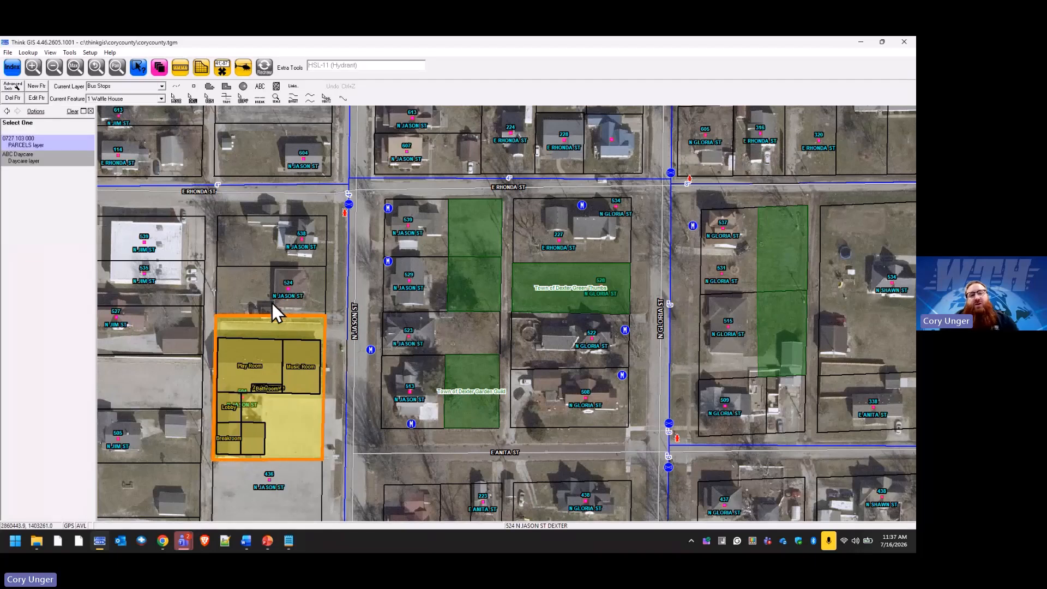
click(310, 328)
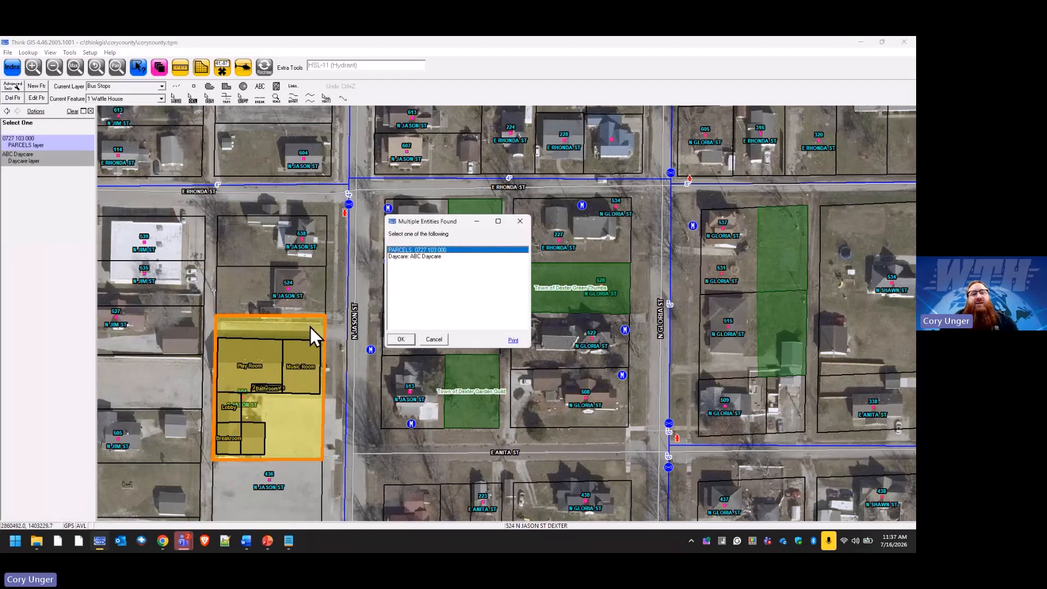
click(417, 258)
click(405, 340)
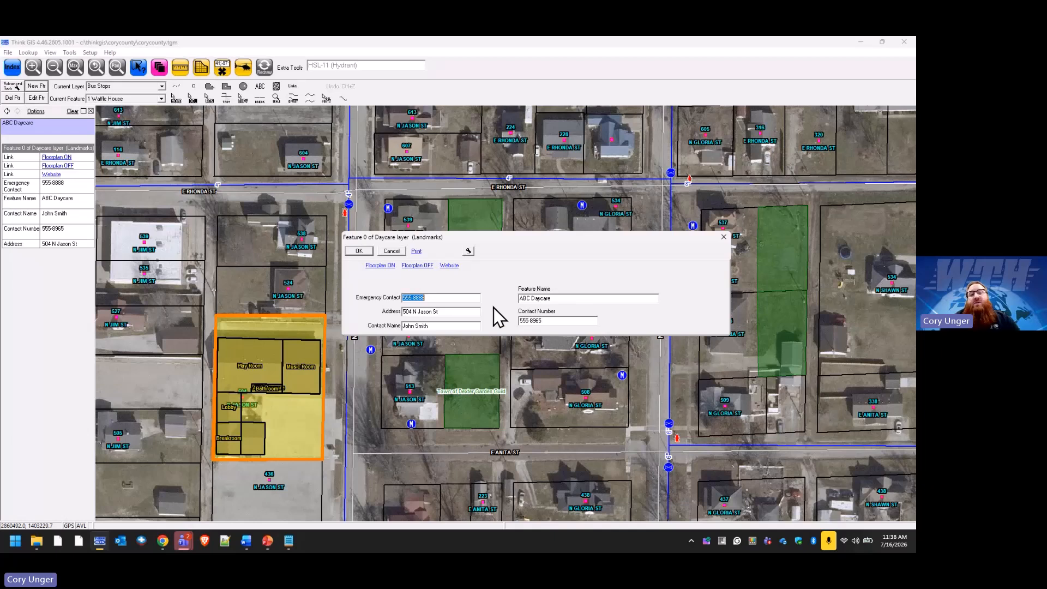
Tab from Emergency Contact through Feature Name, Contact Name, Contact Number and Address to check field order.
click(449, 297)
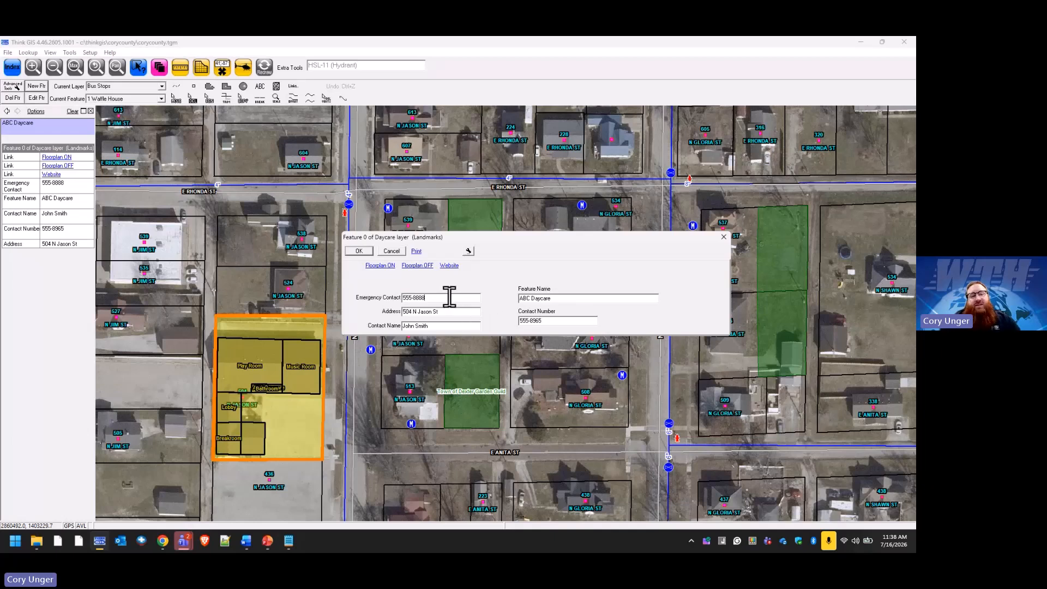
key(Tab)
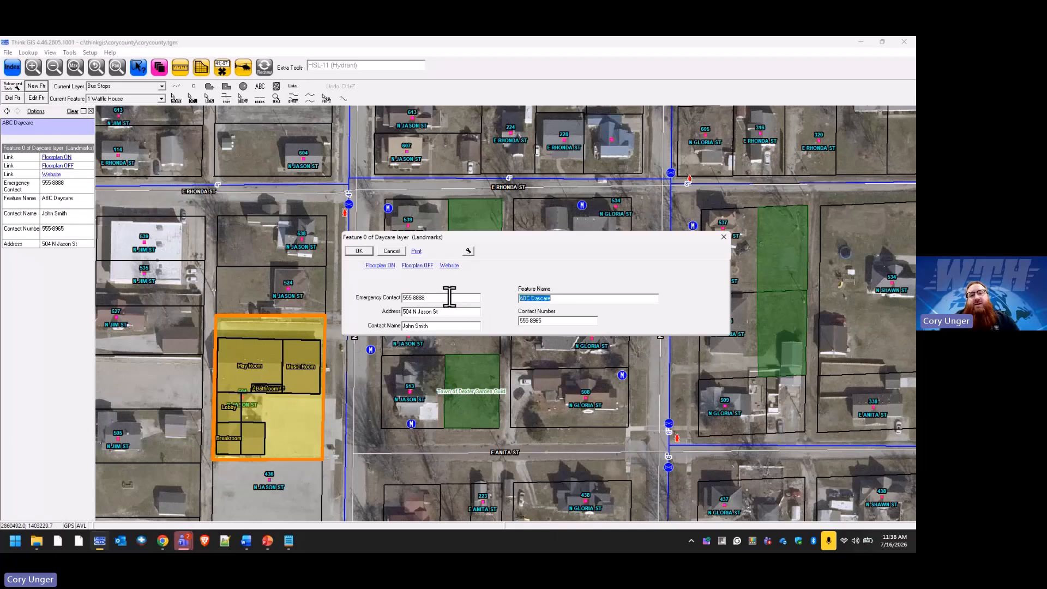
key(Tab)
key(Tab)
key(Tab)
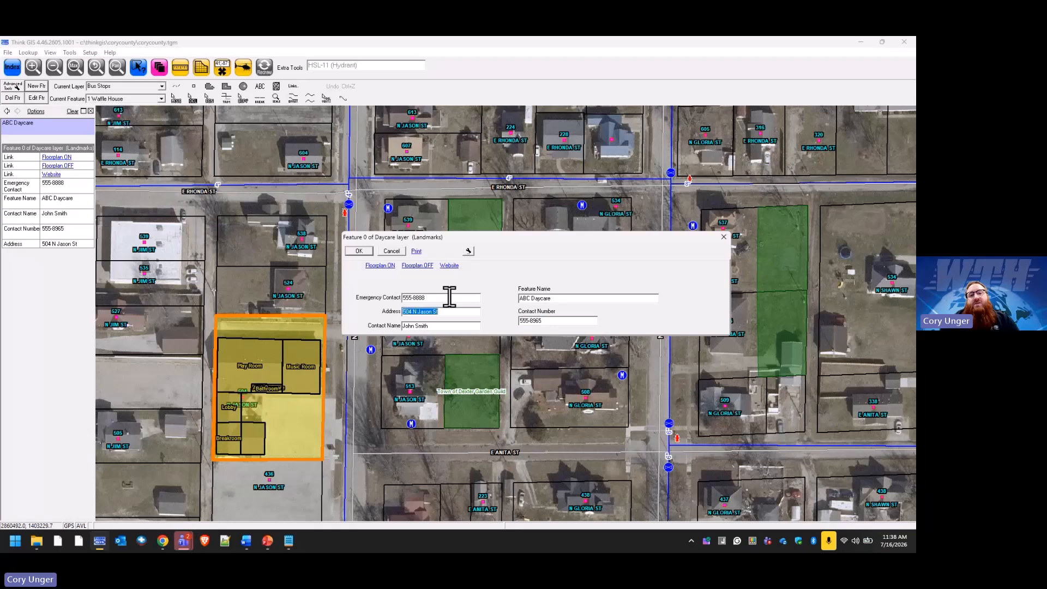
key(Tab)
key(Tab)
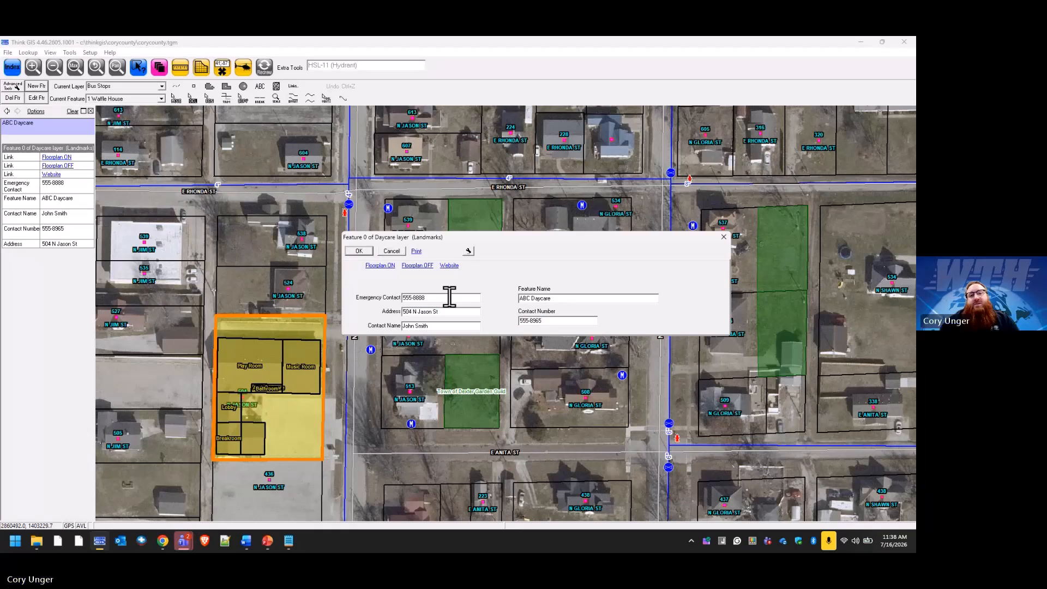
click(429, 297)
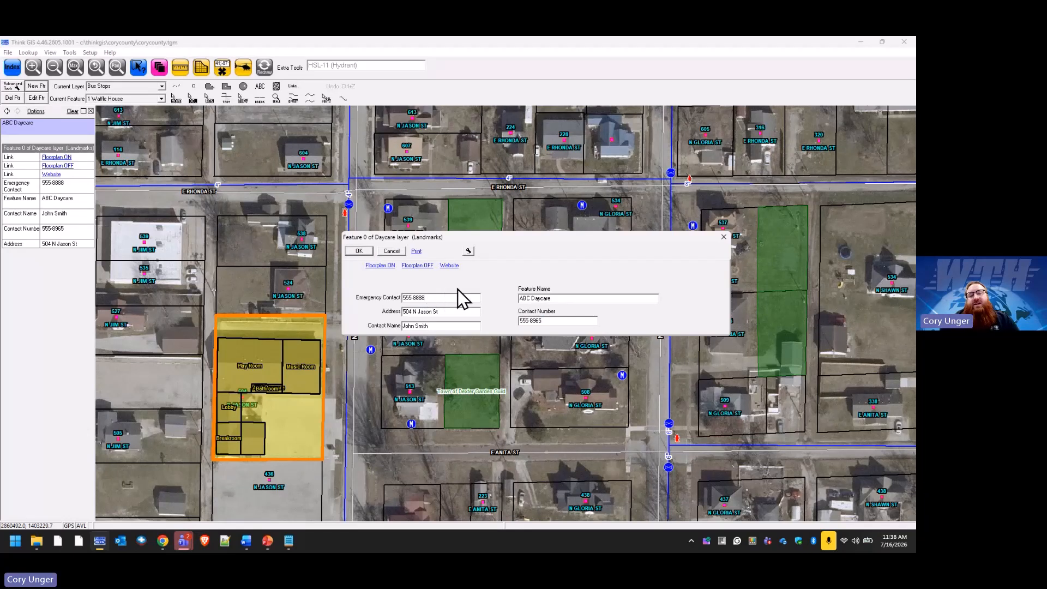
key(Tab)
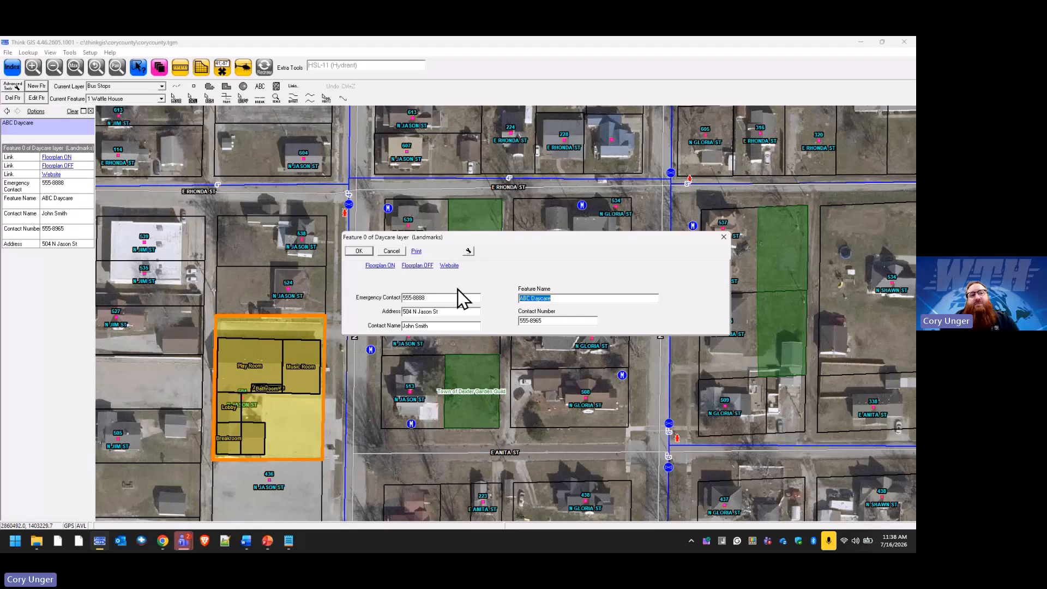
key(Tab)
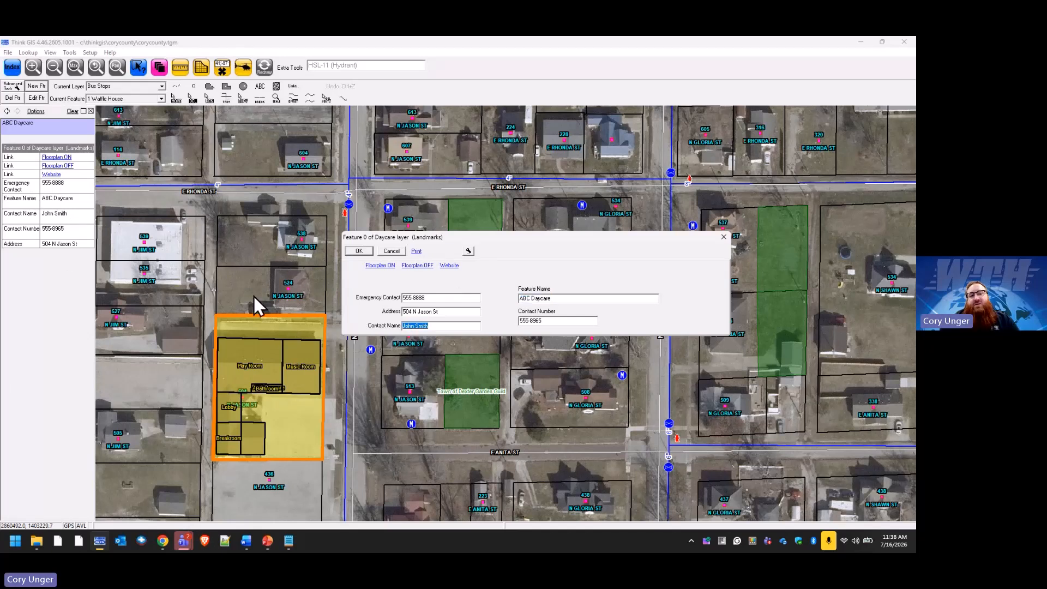
key(Tab)
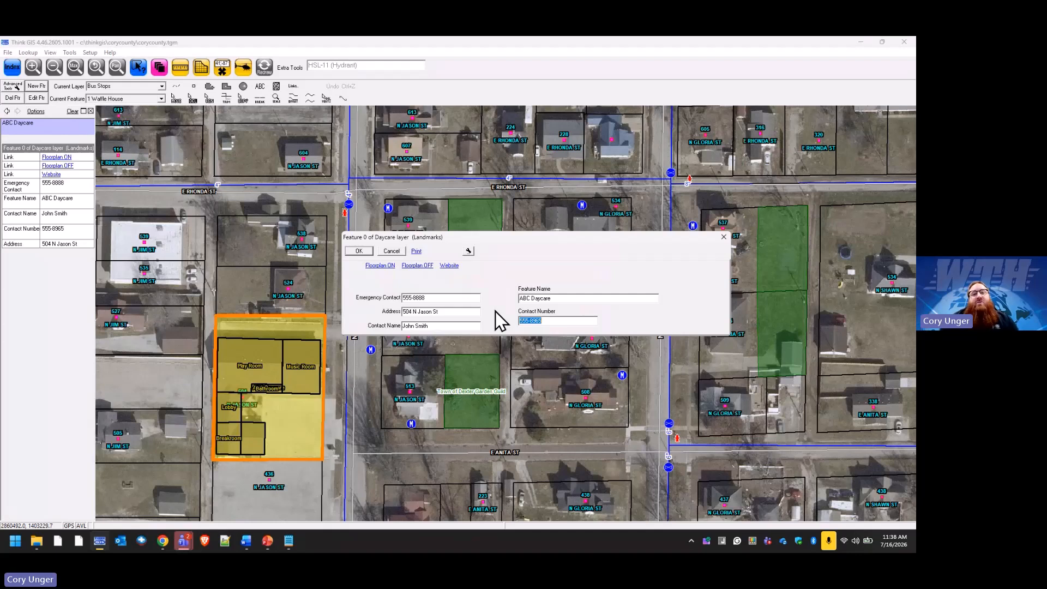
key(Tab)
key(Tab)
key(Tab)
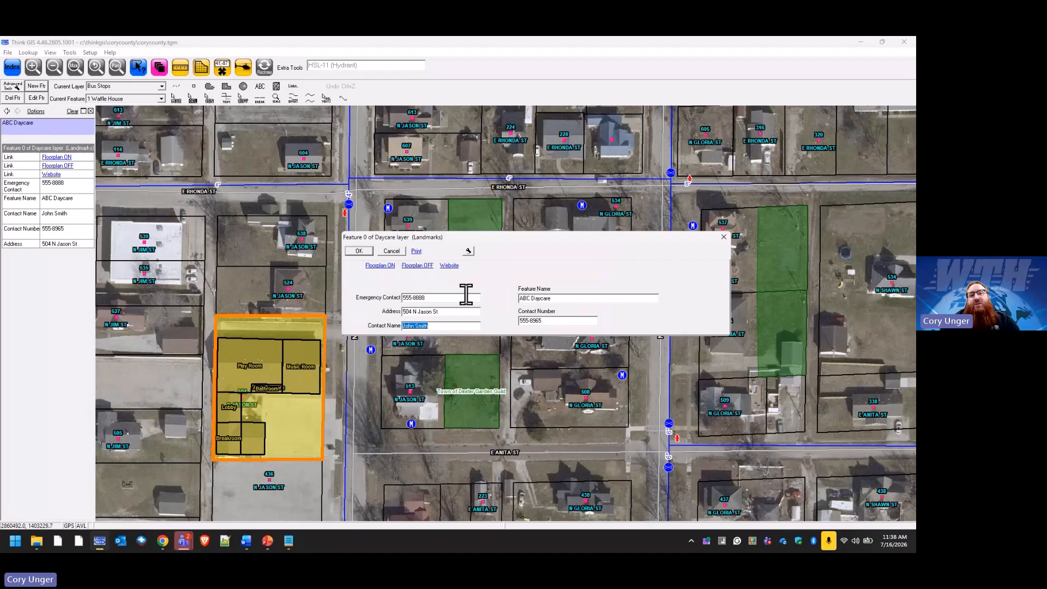
key(Tab)
key(Tab)
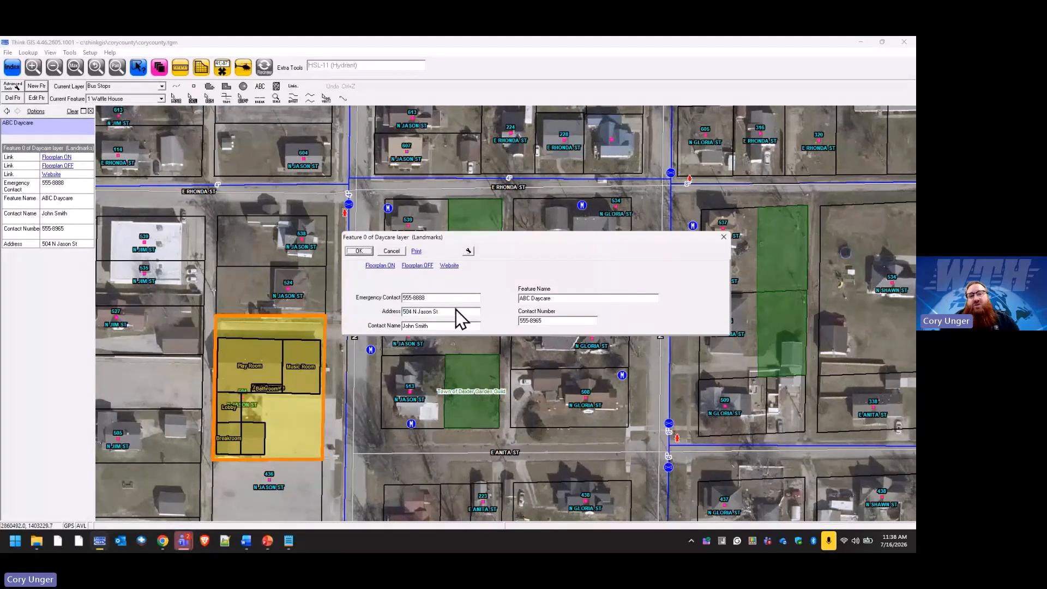
click(444, 298)
key(Tab)
key(Tab)
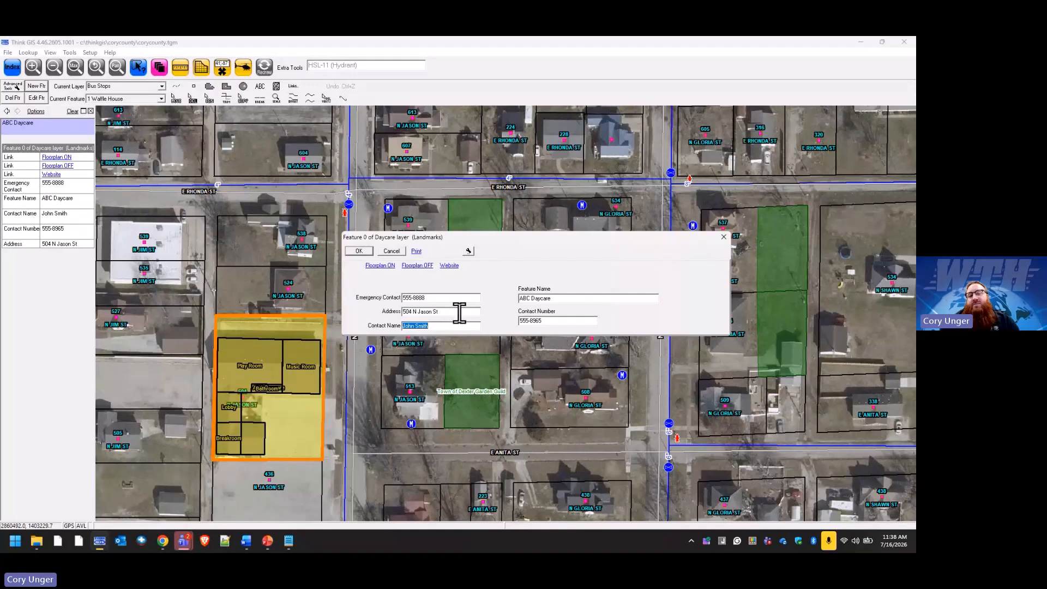
key(Tab)
key(Tab)
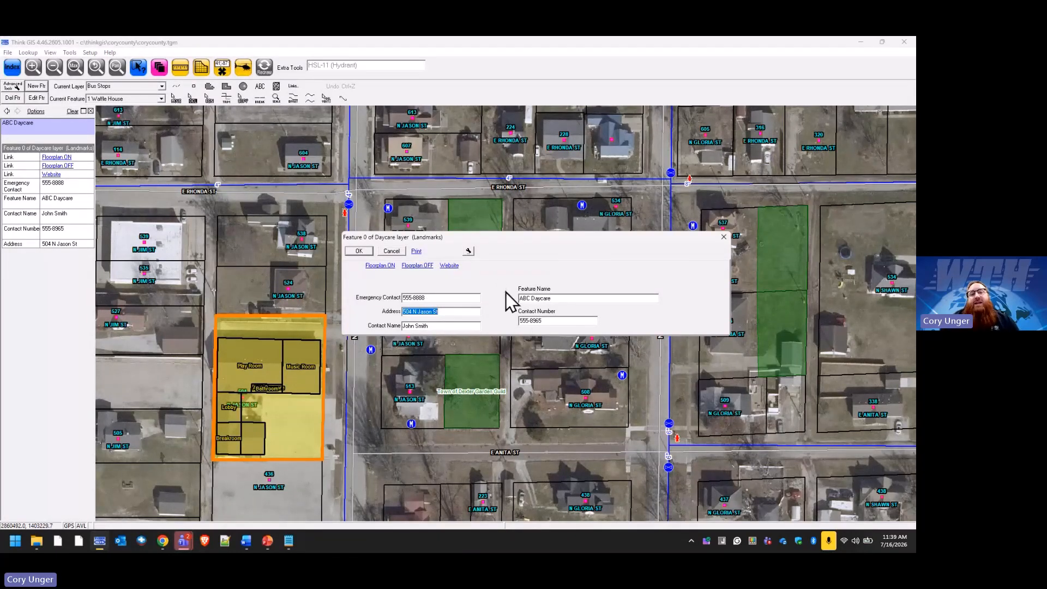
In Modify Form Layout, add a 'Daycare Name' text label and drag it toward the name field.
click(468, 252)
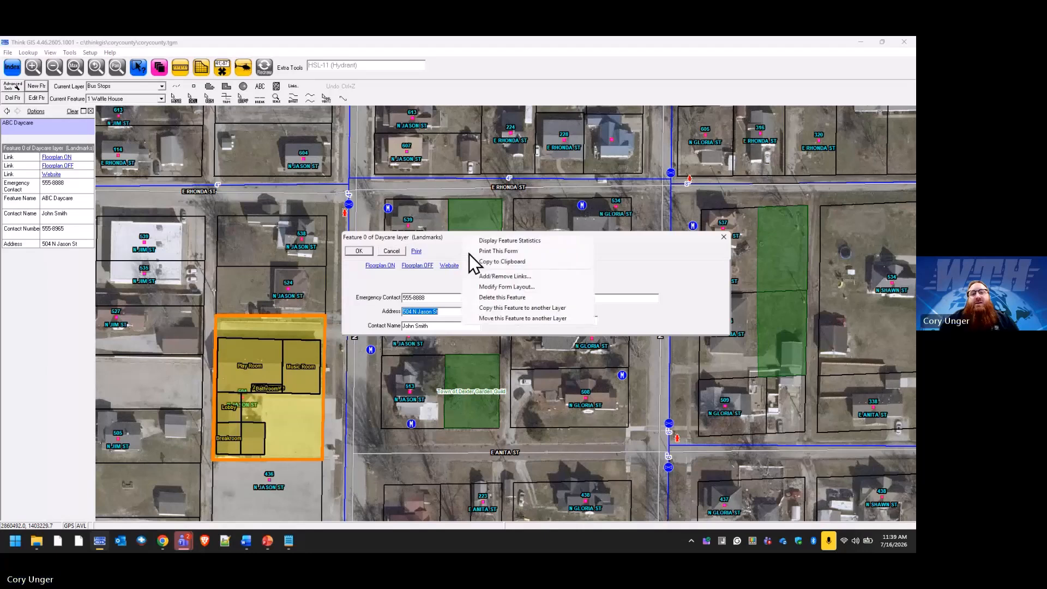
click(536, 289)
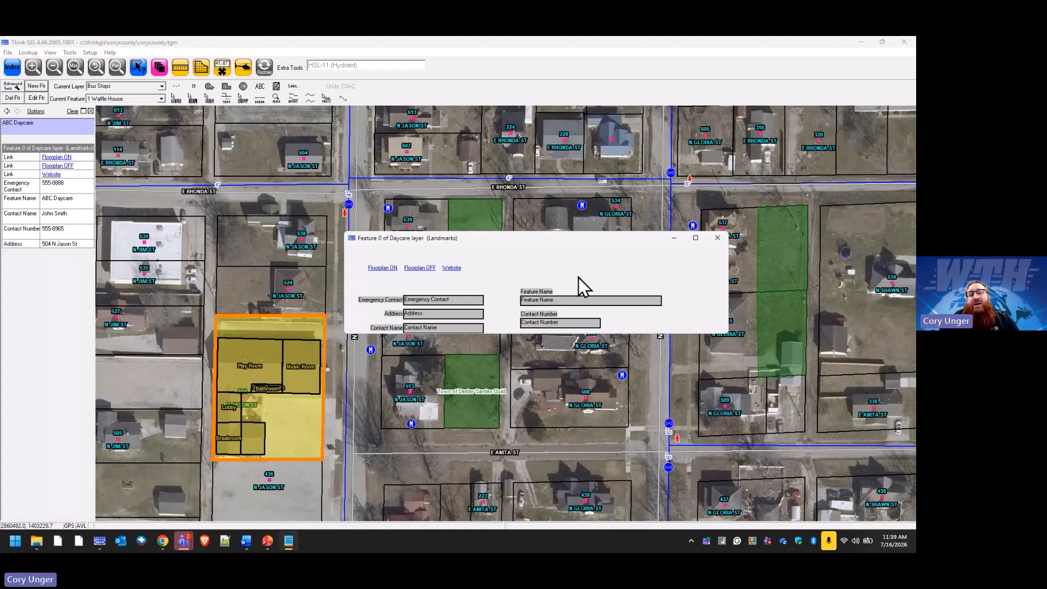
right_click(681, 273)
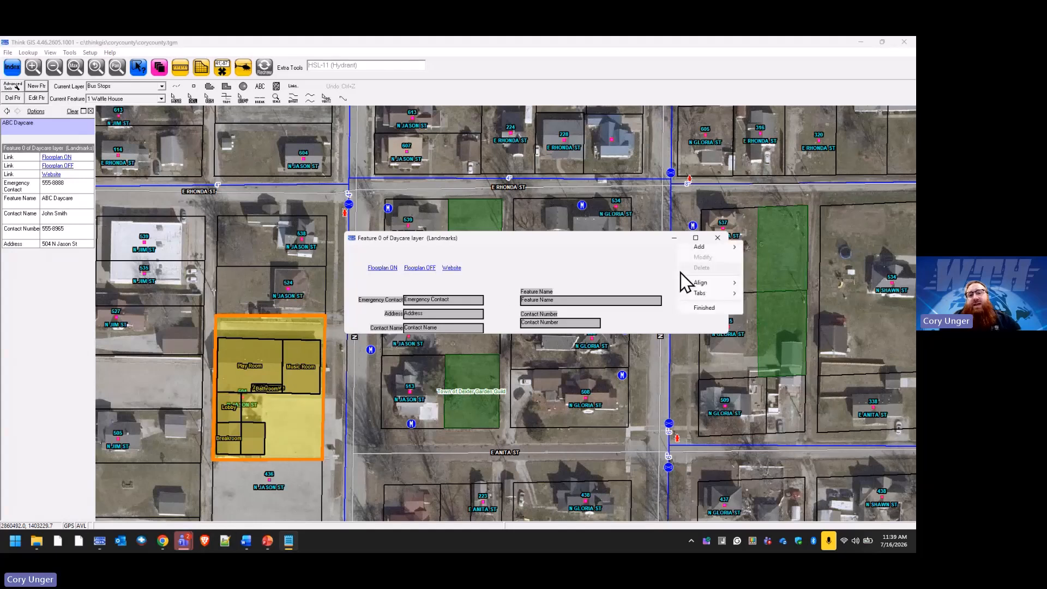
mouse_move(714, 250)
click(772, 250)
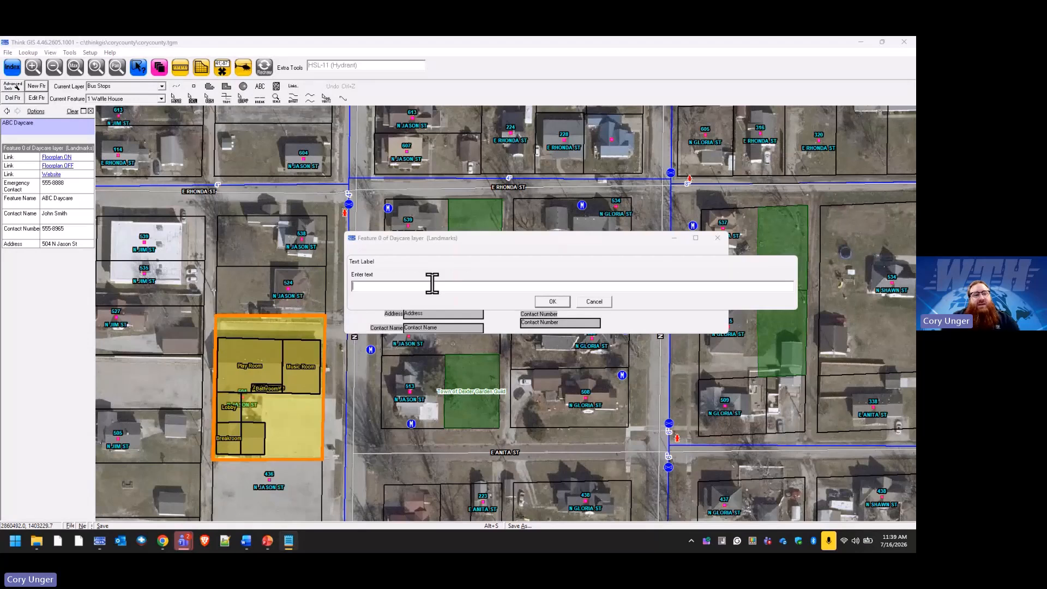
text(D)
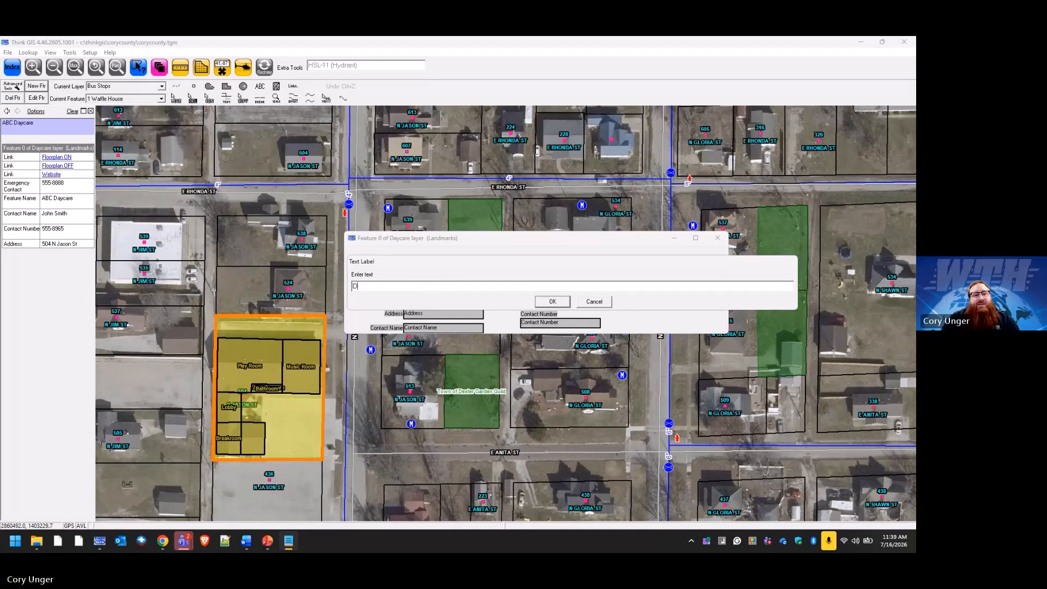
text(aycare Name)
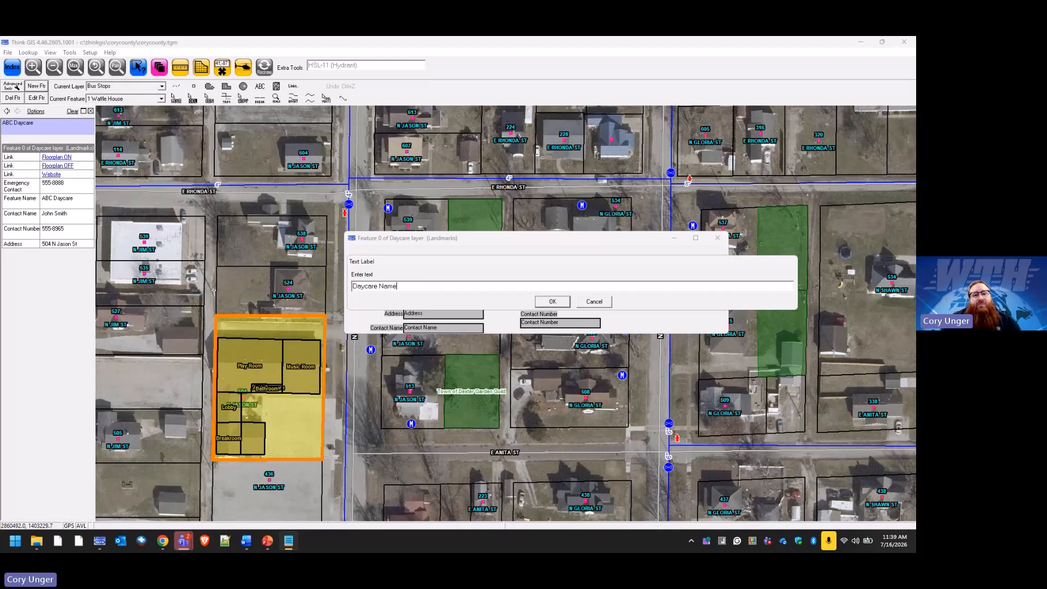
click(551, 302)
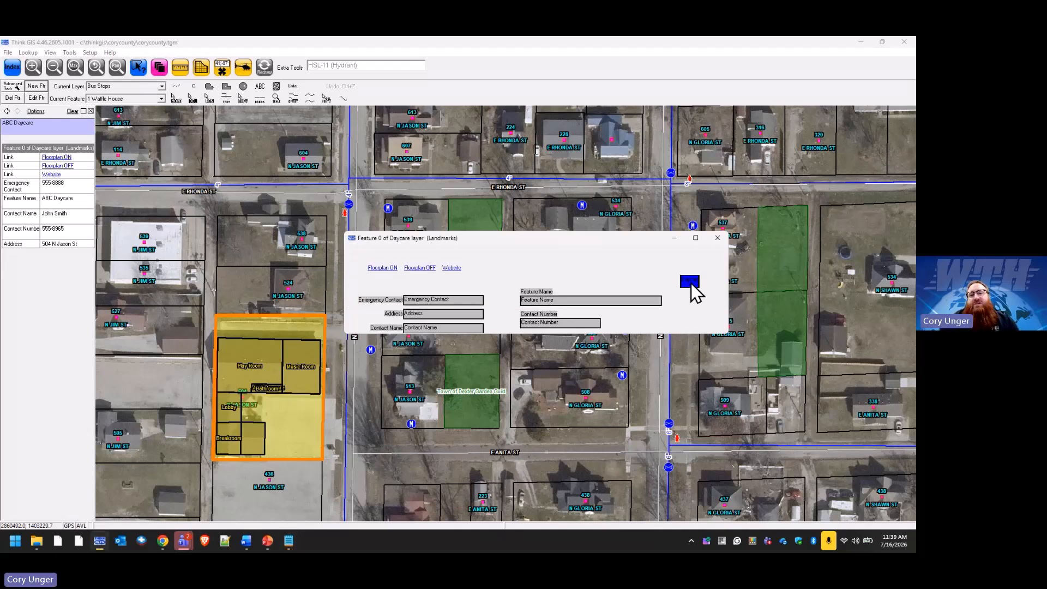
drag(691, 283, 568, 277)
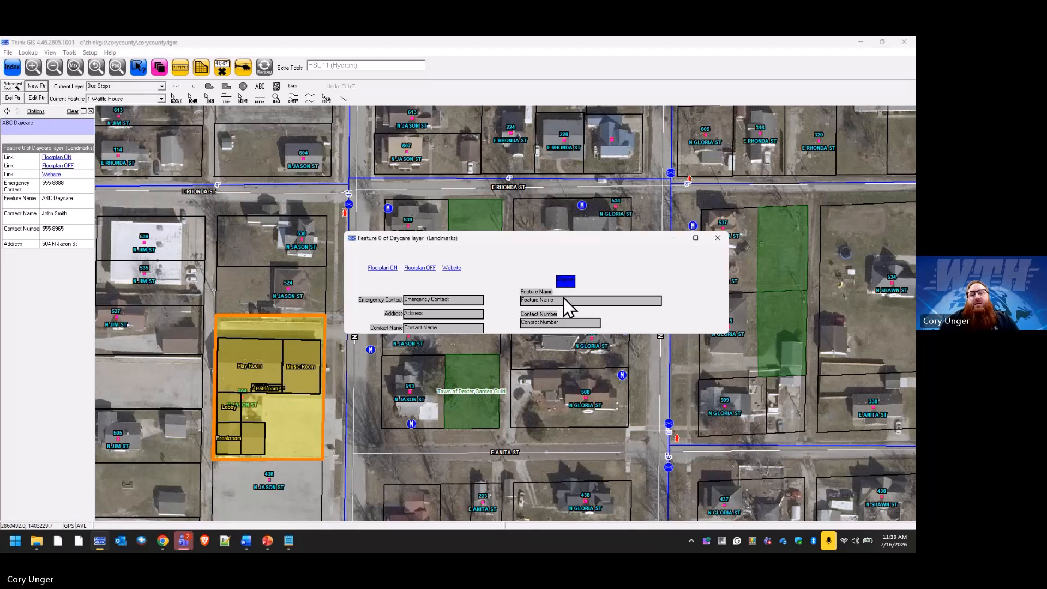
Set the Feature Name field to No Label and position Daycare Name just above it.
right_click(563, 297)
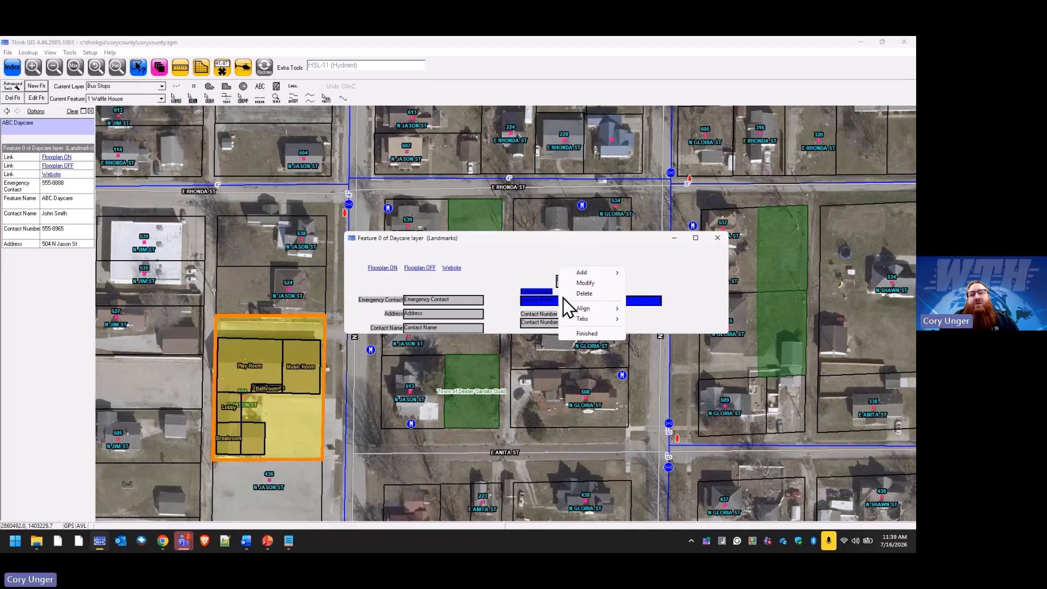
click(607, 283)
click(487, 285)
click(473, 292)
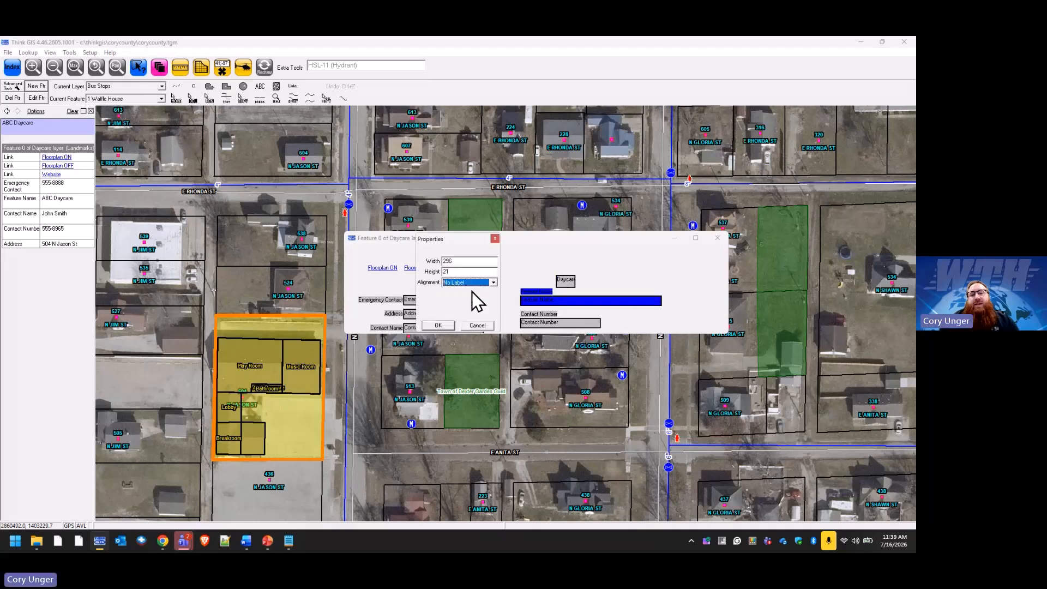
click(439, 326)
drag(571, 282, 534, 289)
Make the Daycare Name label Large with a size value of 1, then finish layout editing.
right_click(535, 286)
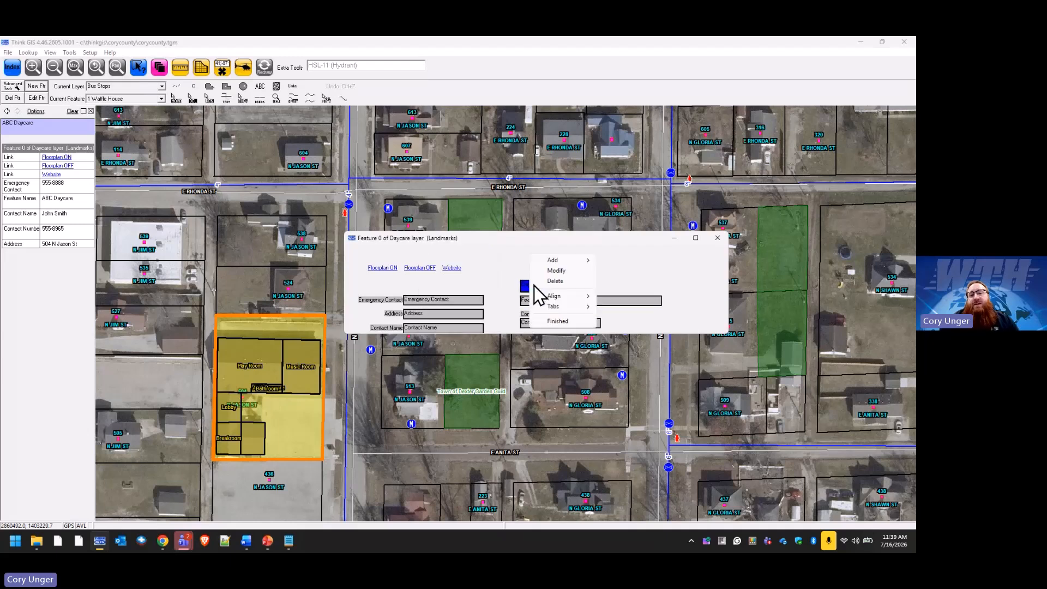
click(565, 273)
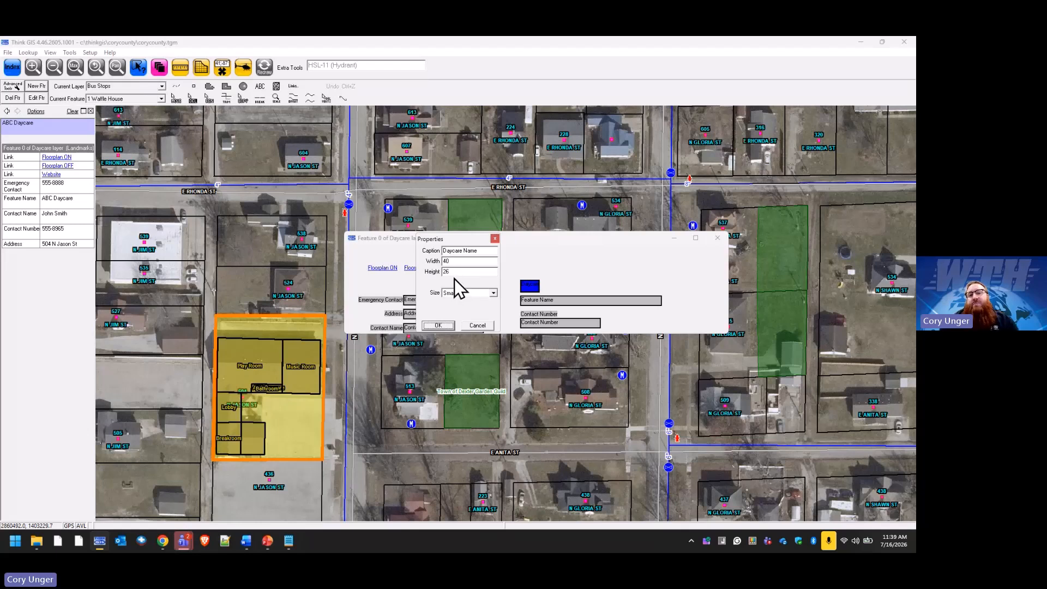
click(495, 293)
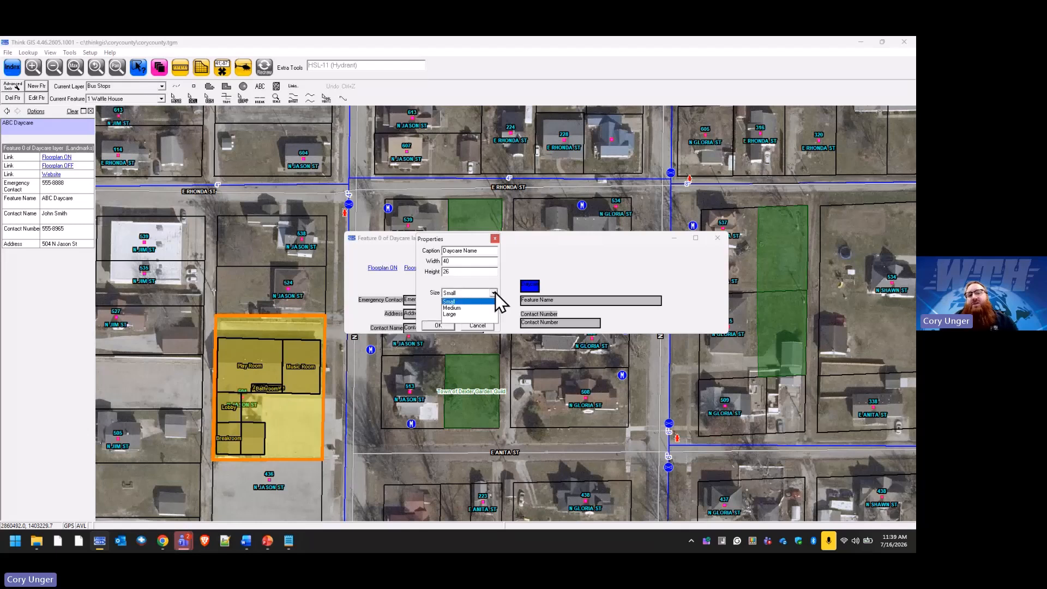
click(460, 314)
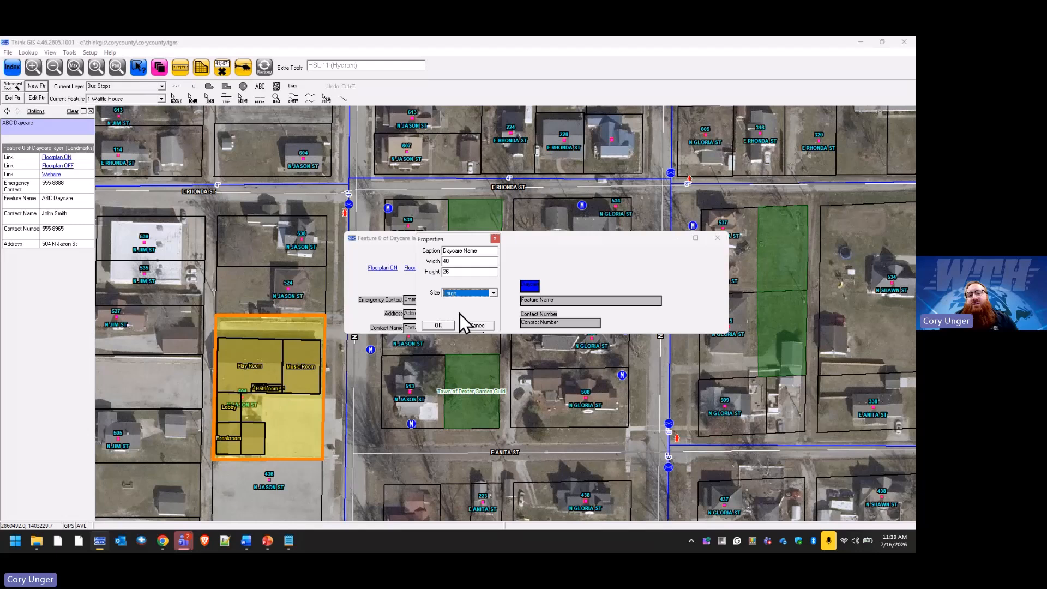
double_click(460, 271)
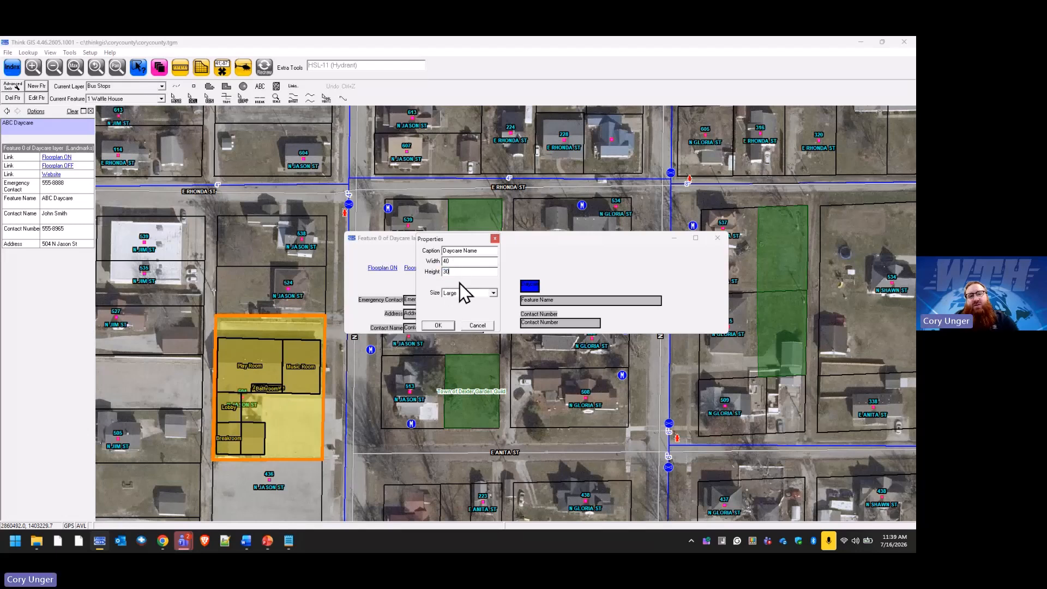
double_click(446, 261)
text(100)
click(443, 324)
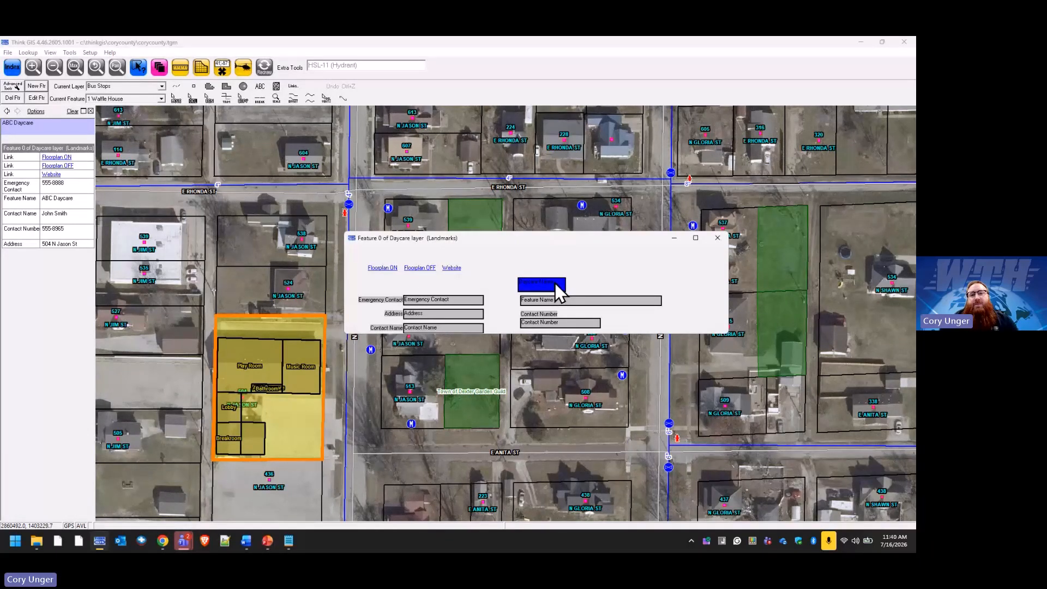
click(653, 284)
right_click(678, 289)
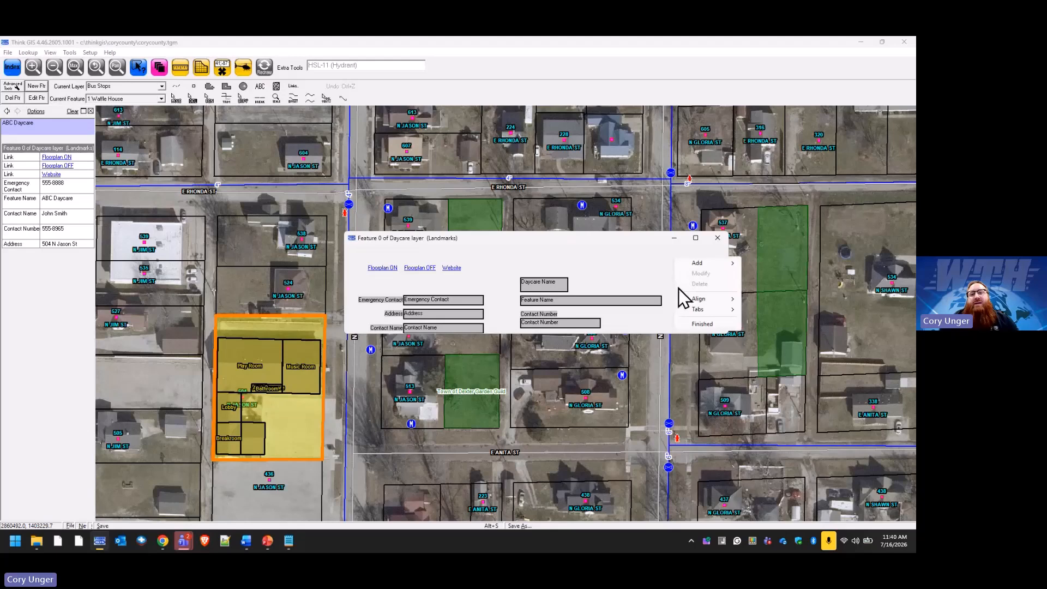
click(696, 325)
Apply the layout changes, then open and close ABC Daycare's form to check it.
click(448, 315)
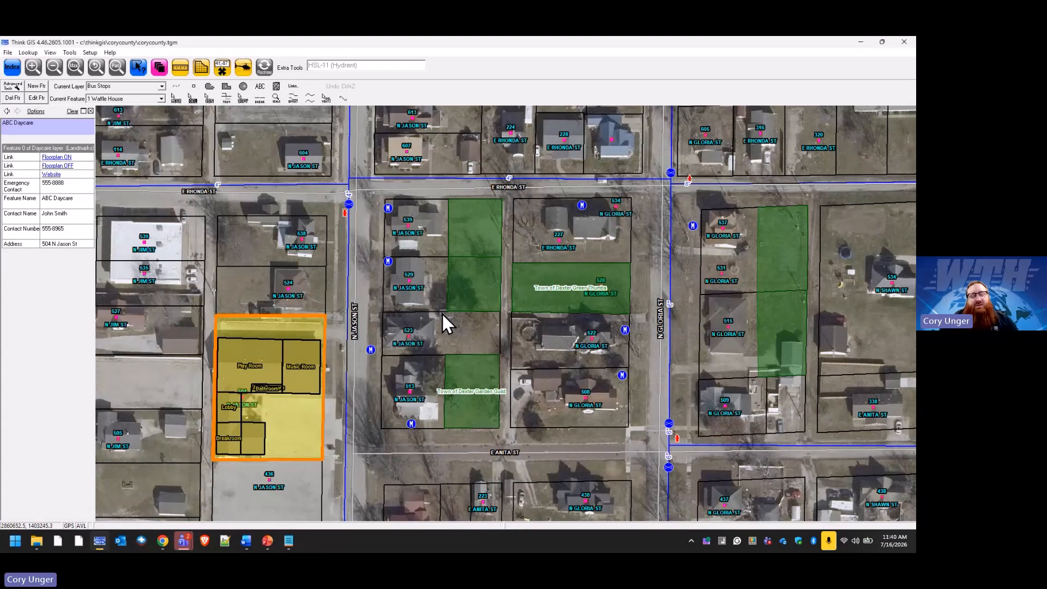
click(319, 323)
click(53, 160)
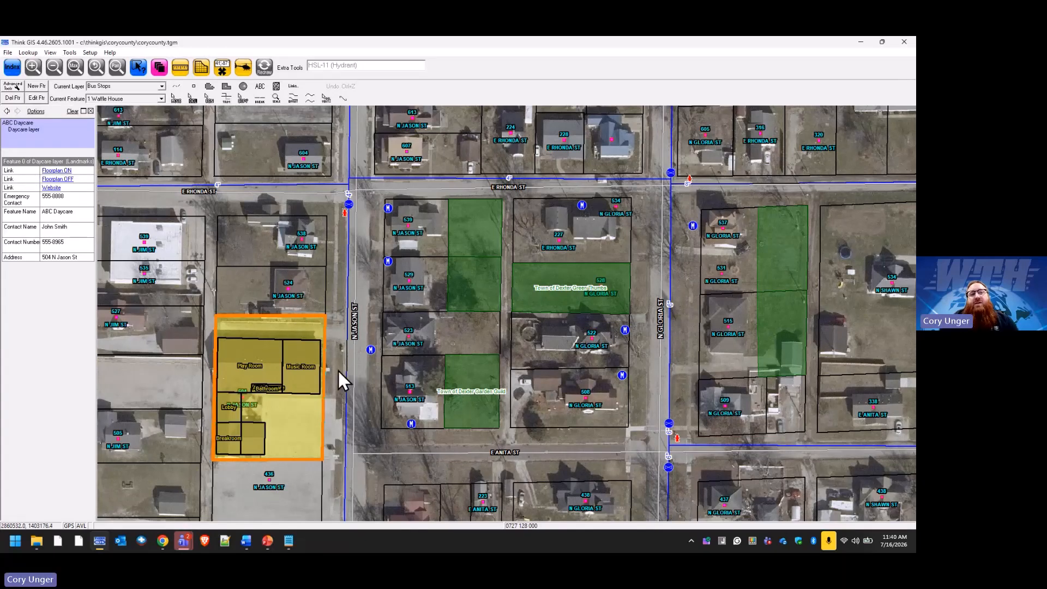
click(23, 162)
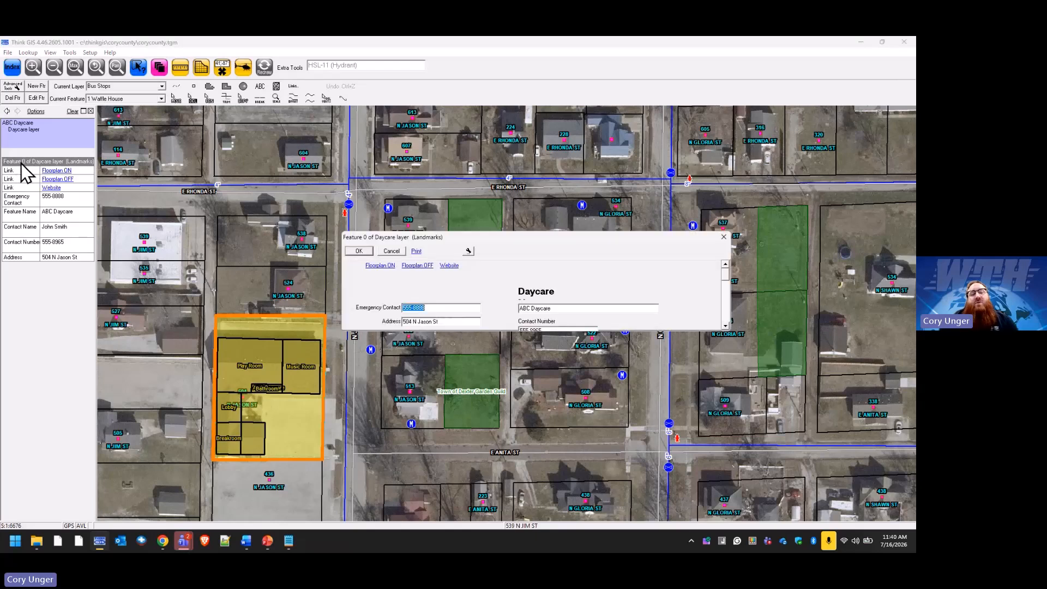
click(396, 252)
Open and close the Town of Dexter Garden Guild feature's edit form.
click(476, 356)
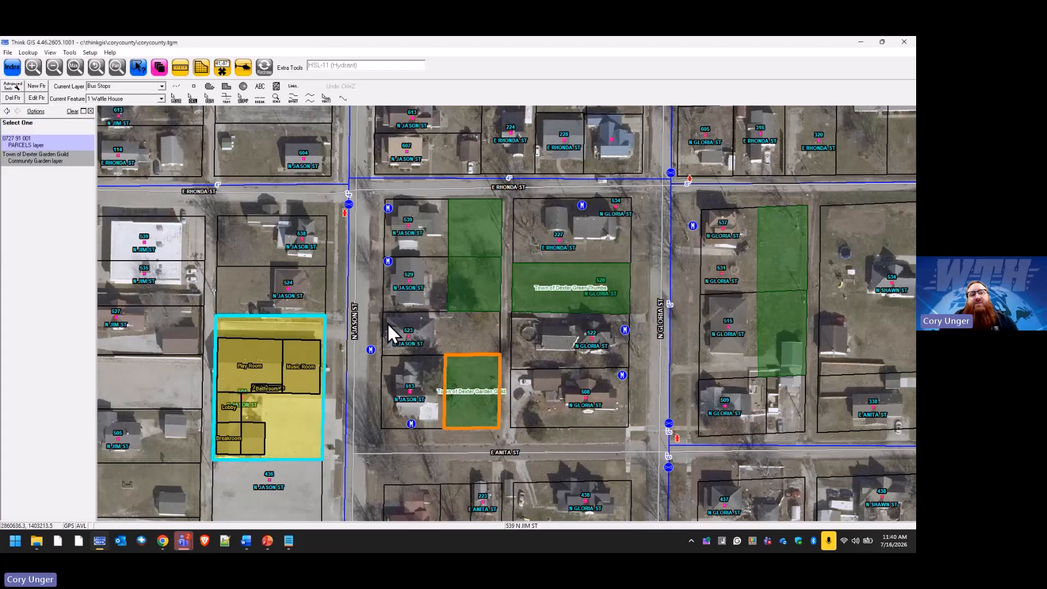
click(38, 162)
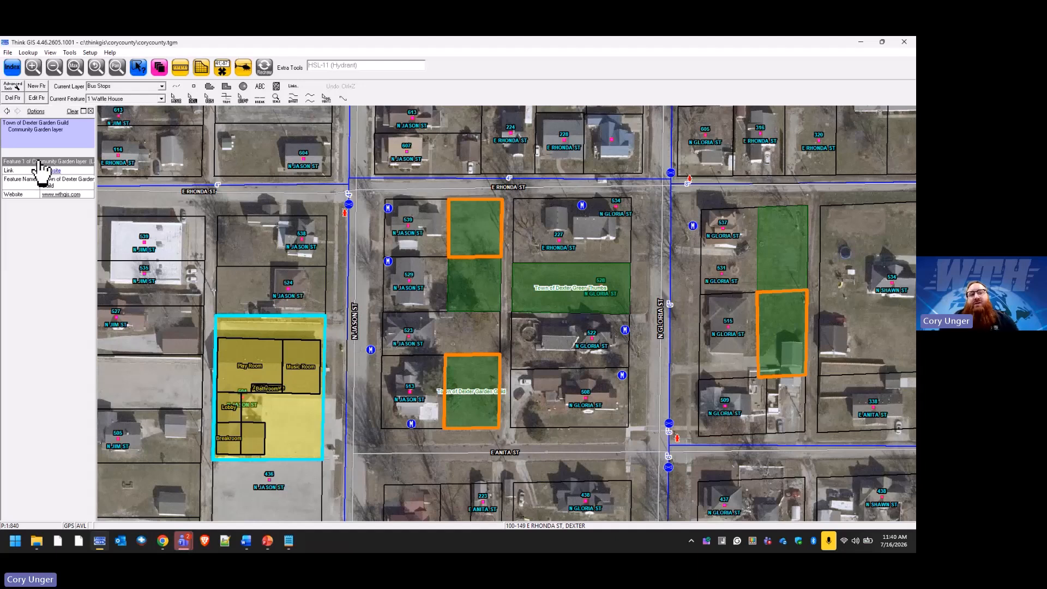
click(28, 163)
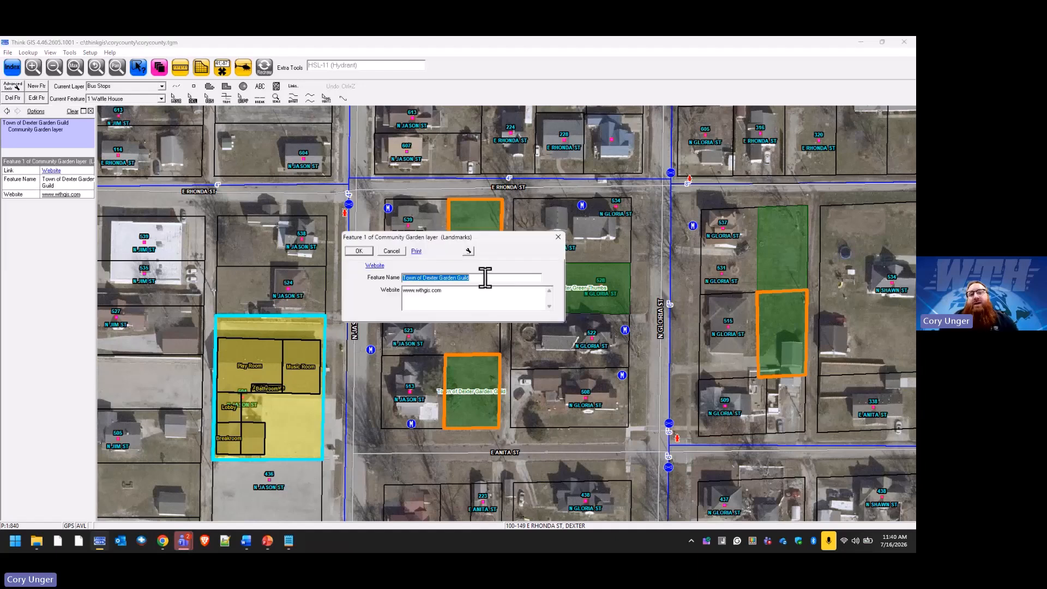
click(558, 237)
Reopen ABC Daycare's edit form from the daycare building and show its options list.
click(318, 323)
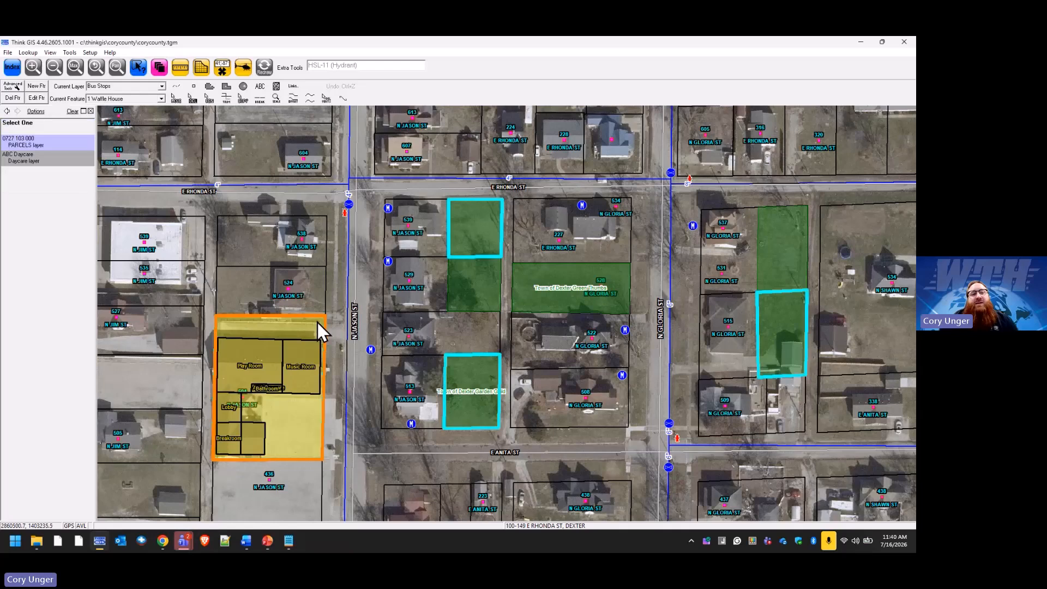
click(51, 162)
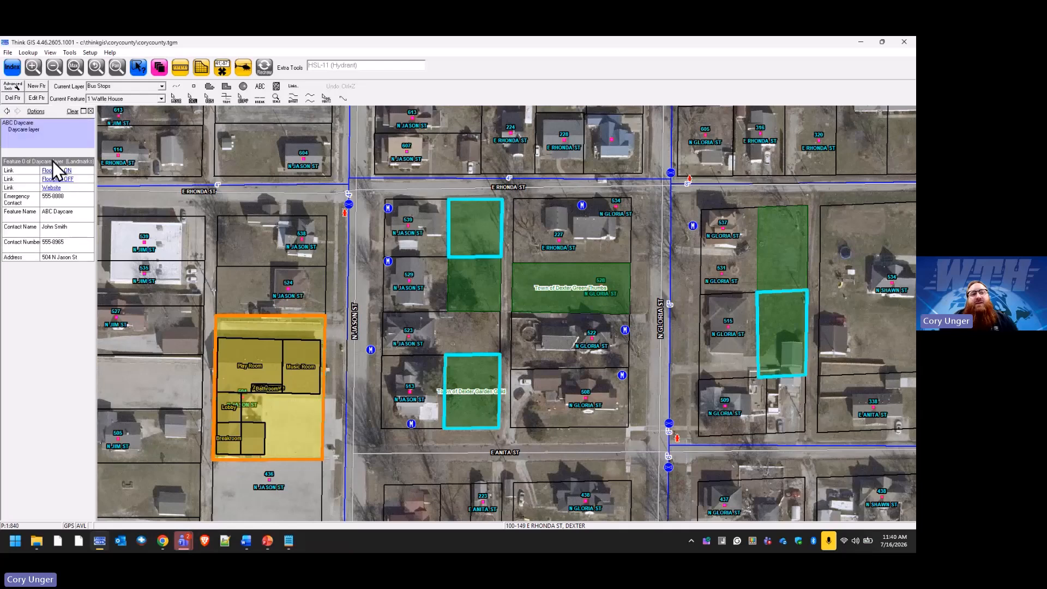
double_click(20, 161)
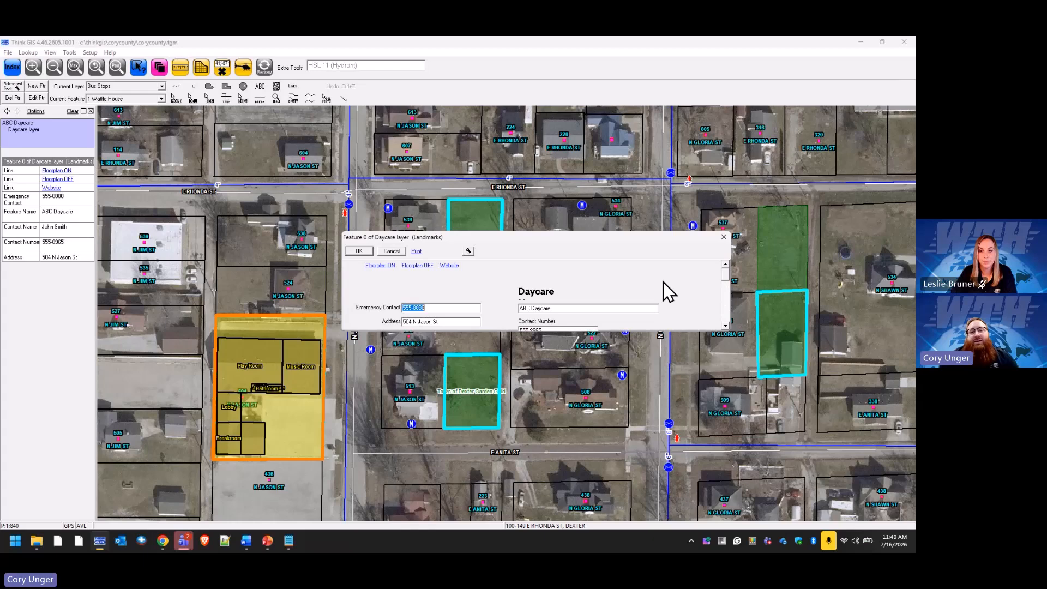
click(468, 251)
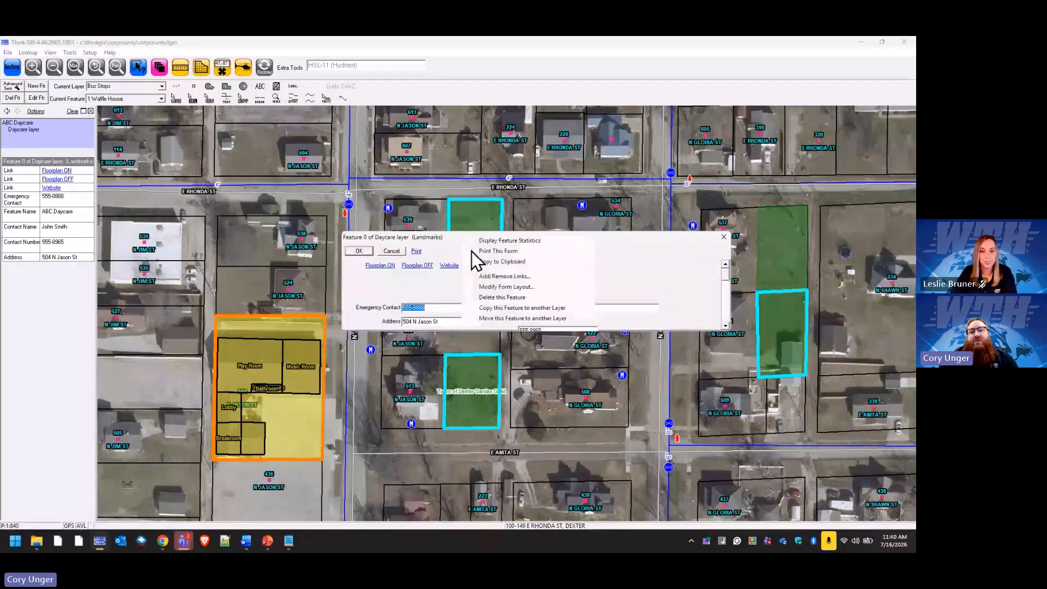
In layout editing, change the Daycare Name field's width from 100 to 500.
click(528, 289)
right_click(613, 286)
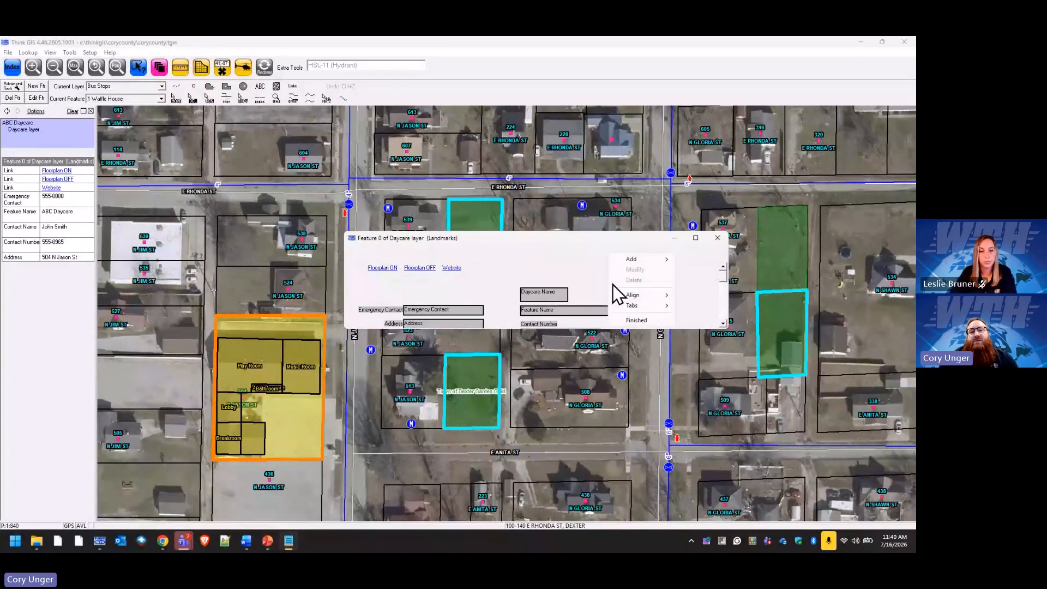
click(561, 294)
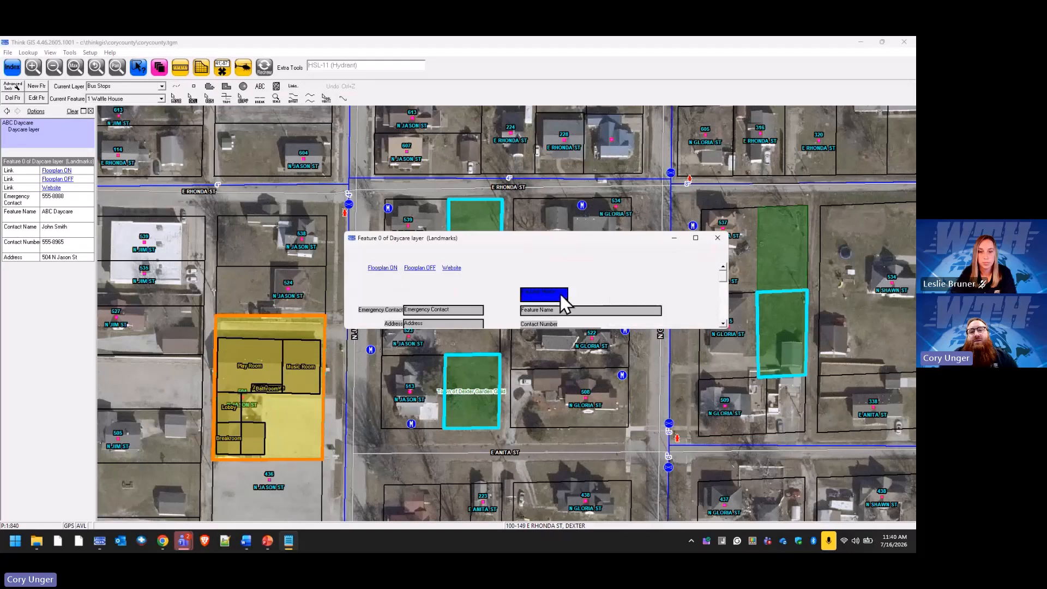
right_click(561, 293)
click(585, 284)
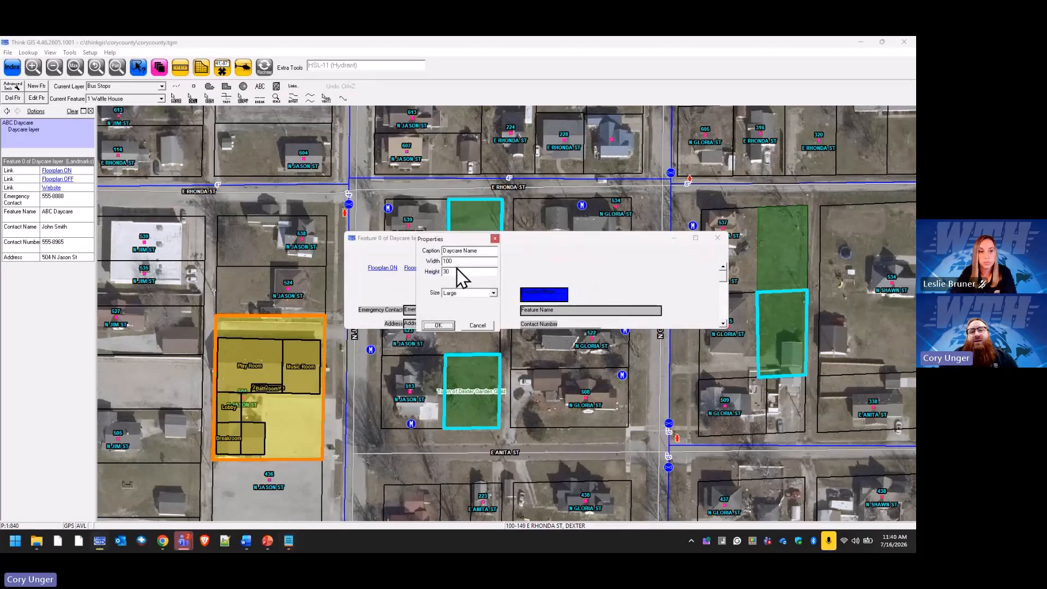
drag(464, 263, 417, 259)
text(500)
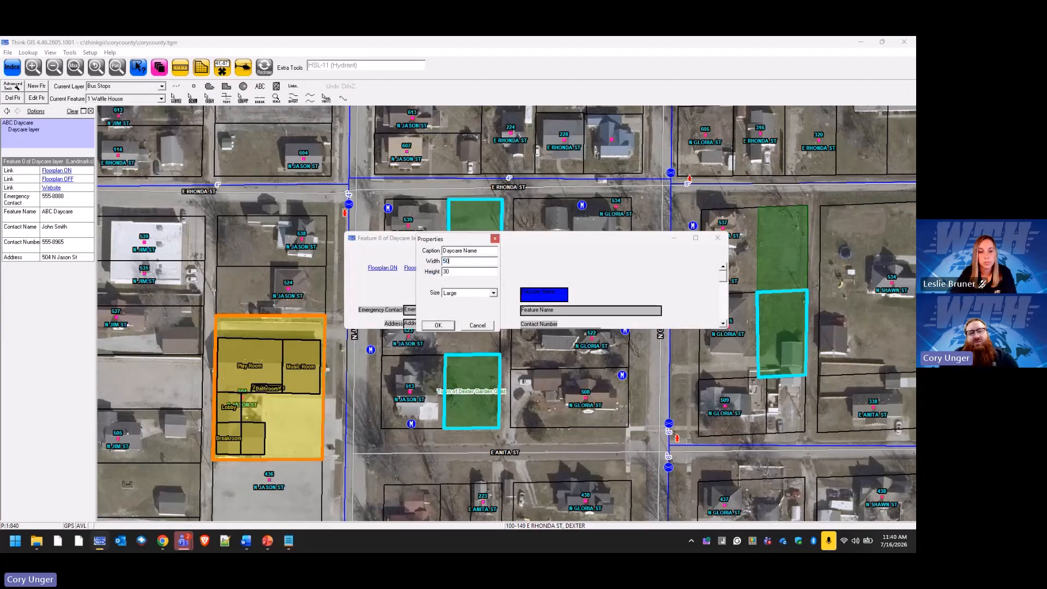
click(447, 326)
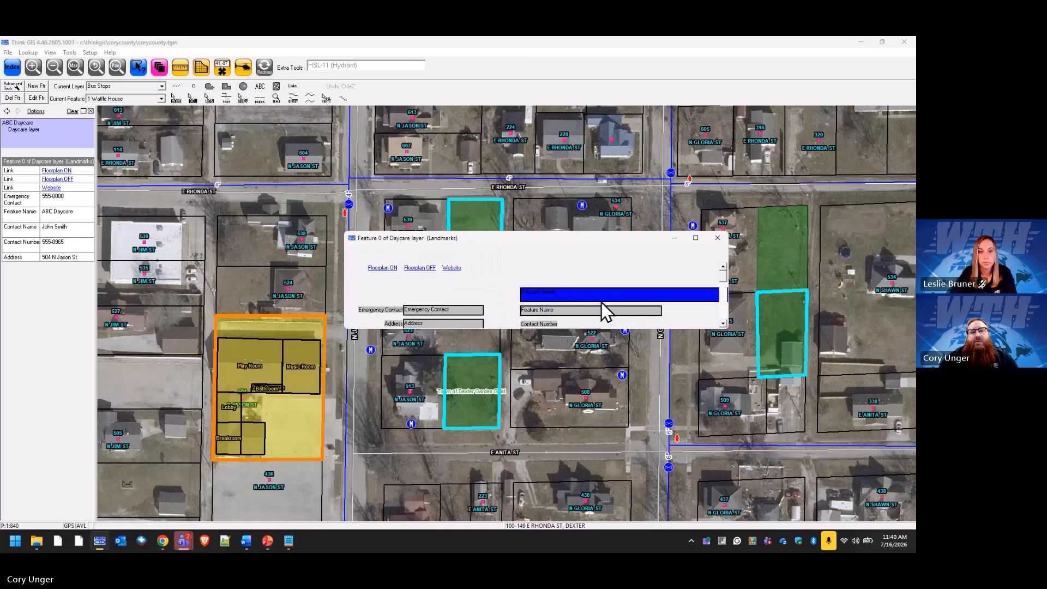
Enlarge the form wider and taller, then finish and apply the layout.
drag(731, 308, 779, 314)
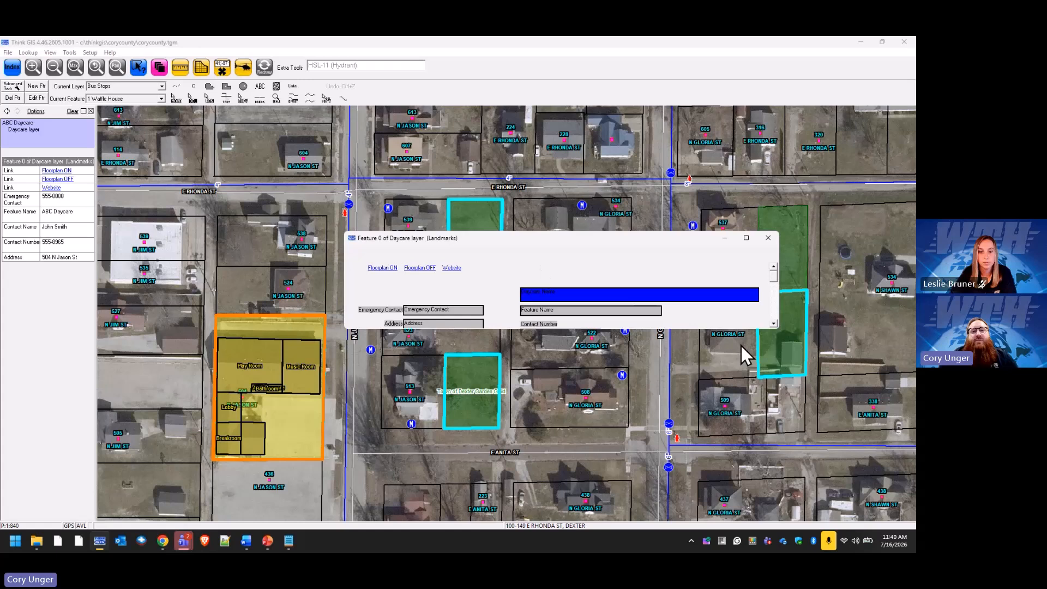
drag(727, 328, 731, 389)
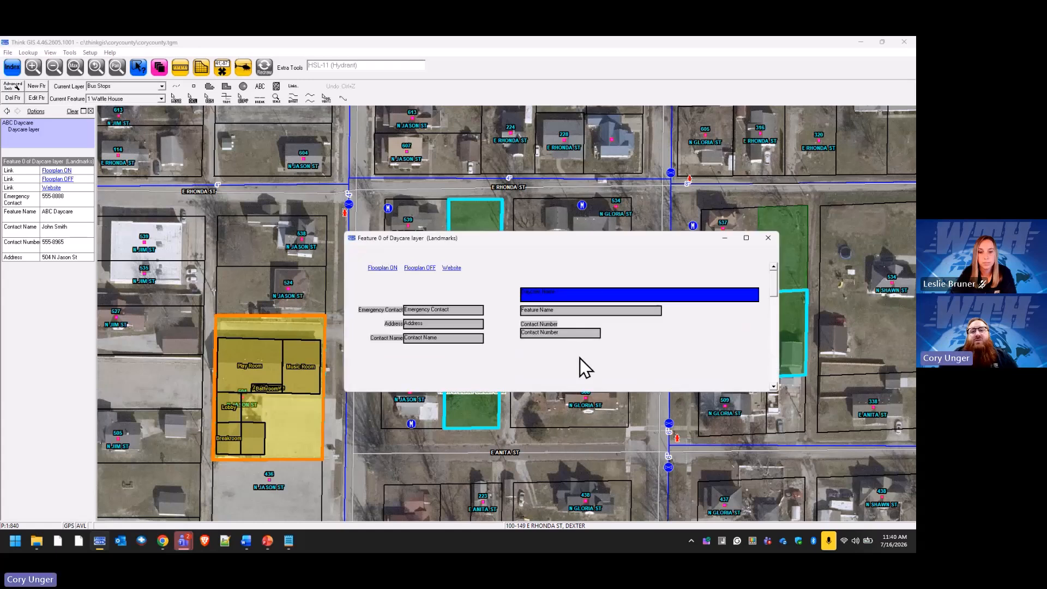
right_click(641, 352)
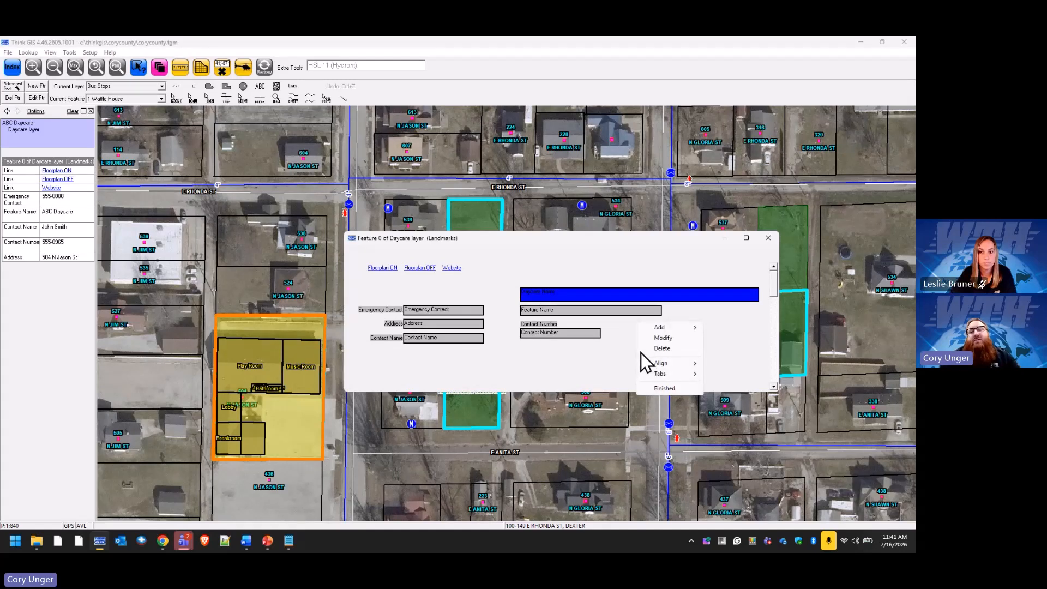
click(663, 388)
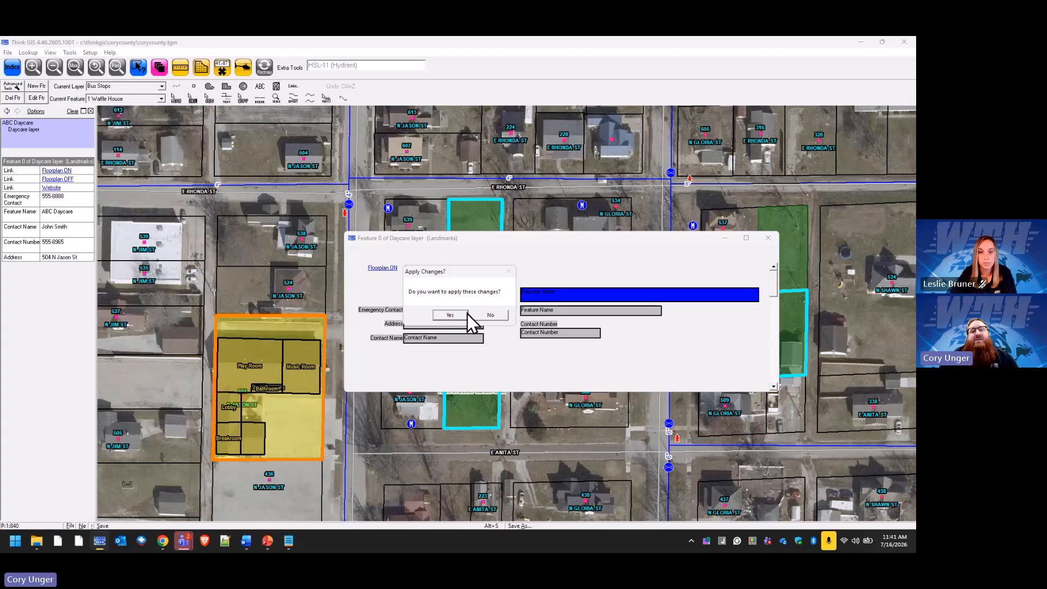
click(450, 315)
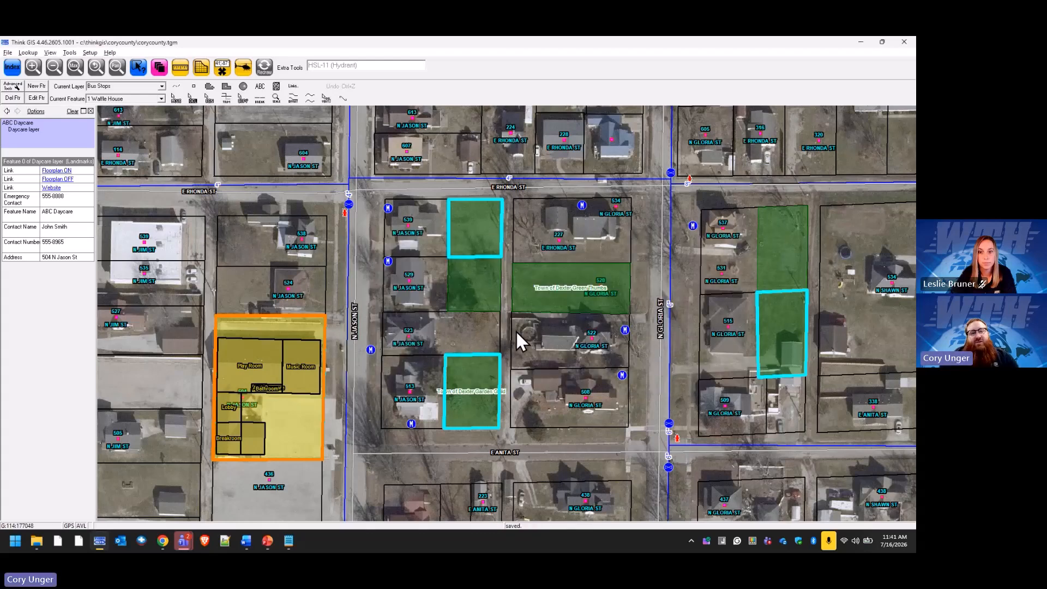
click(298, 345)
Reopen ABC Daycare's form, check its Add/Remove Links settings, and return to its options list.
click(27, 158)
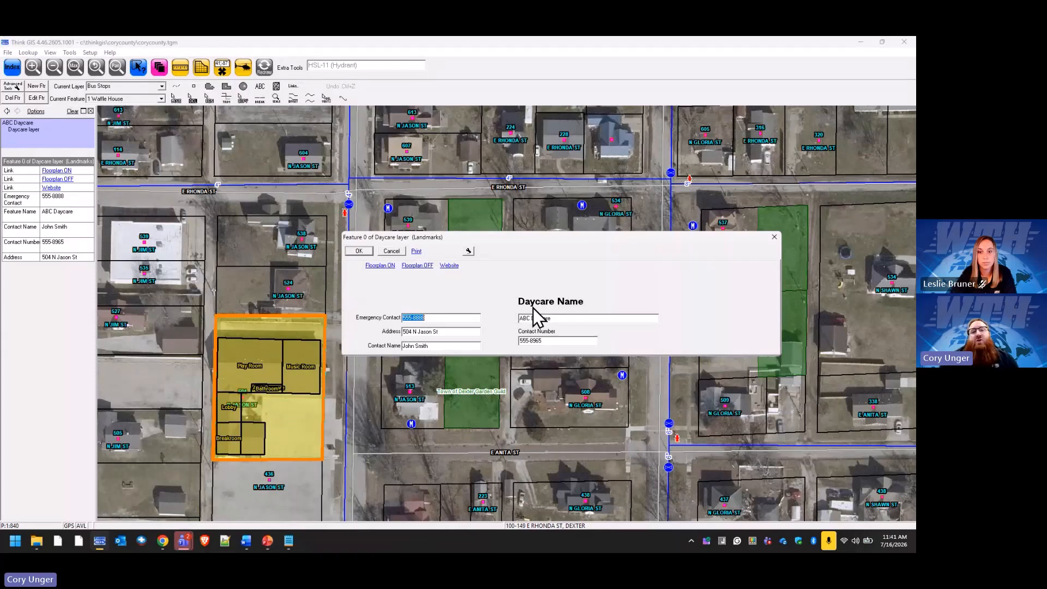
click(468, 252)
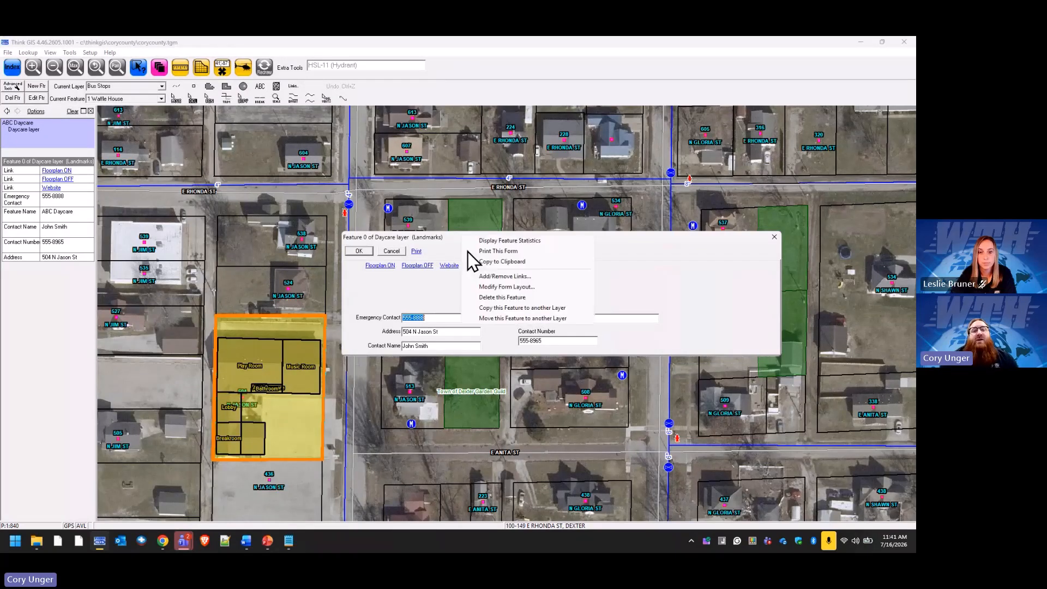
click(540, 276)
click(455, 339)
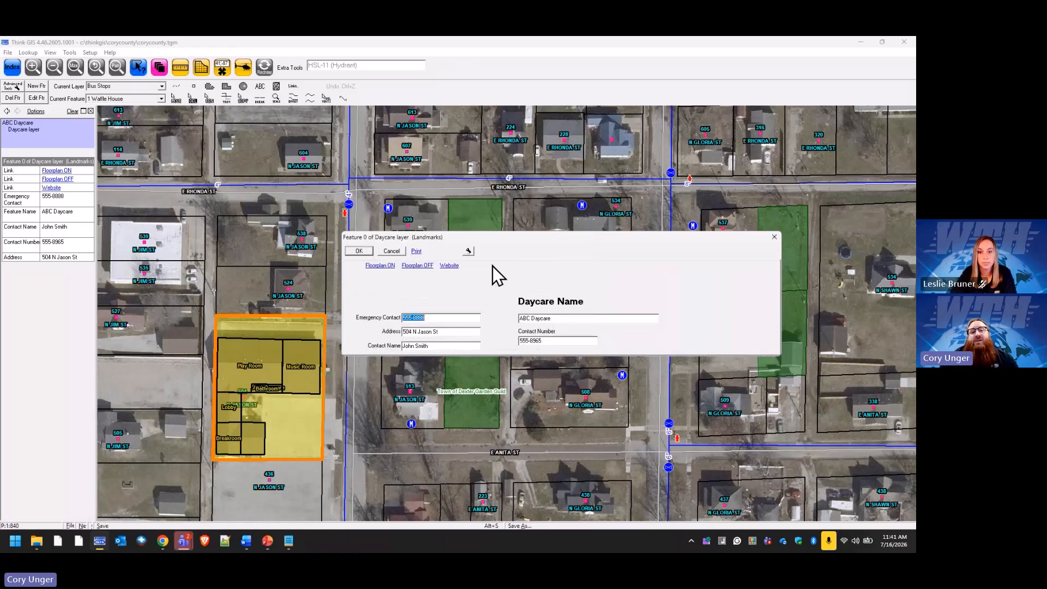
click(471, 251)
Make the form taller and add a 'Popup Hi' button running the command 'popup'.
click(536, 286)
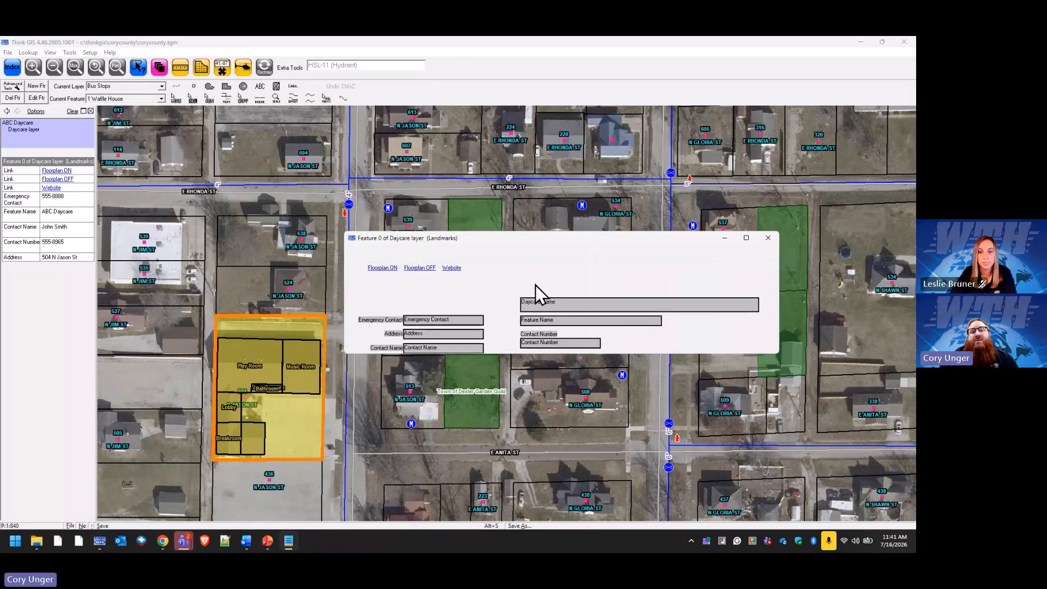
drag(574, 356, 574, 431)
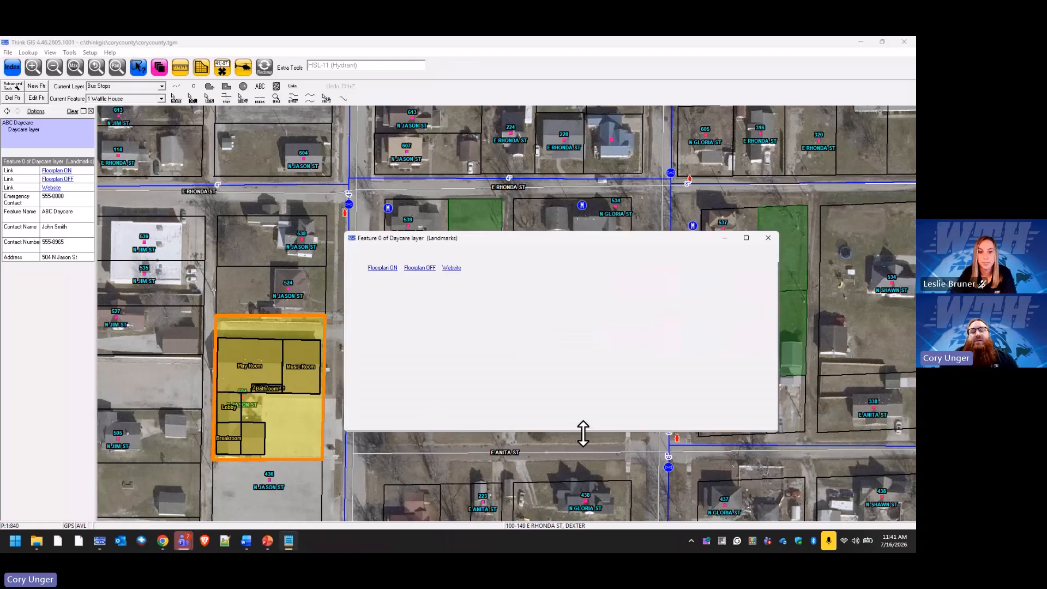
right_click(616, 371)
mouse_move(643, 347)
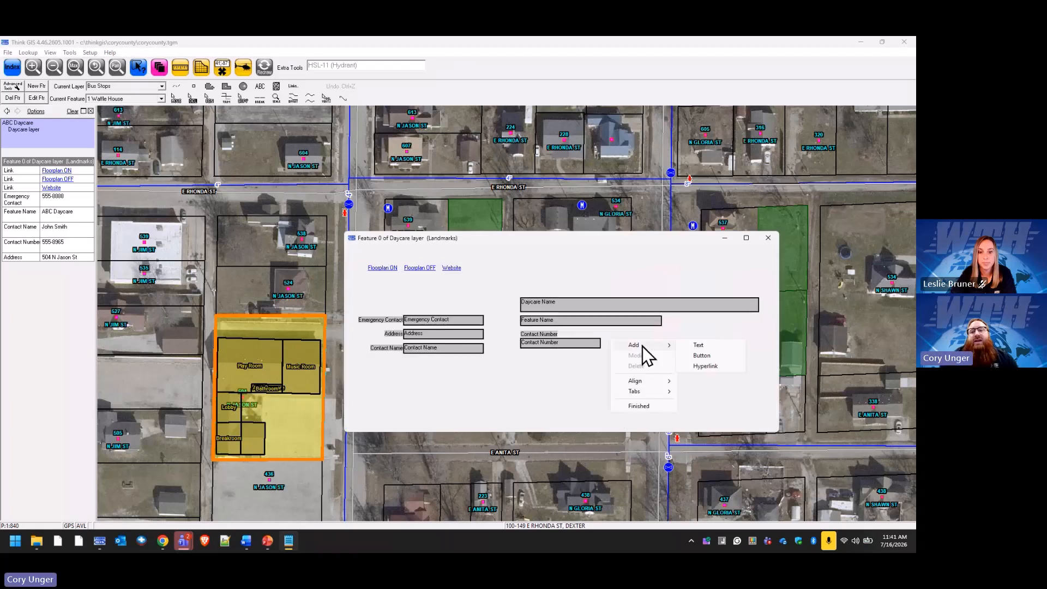
click(709, 355)
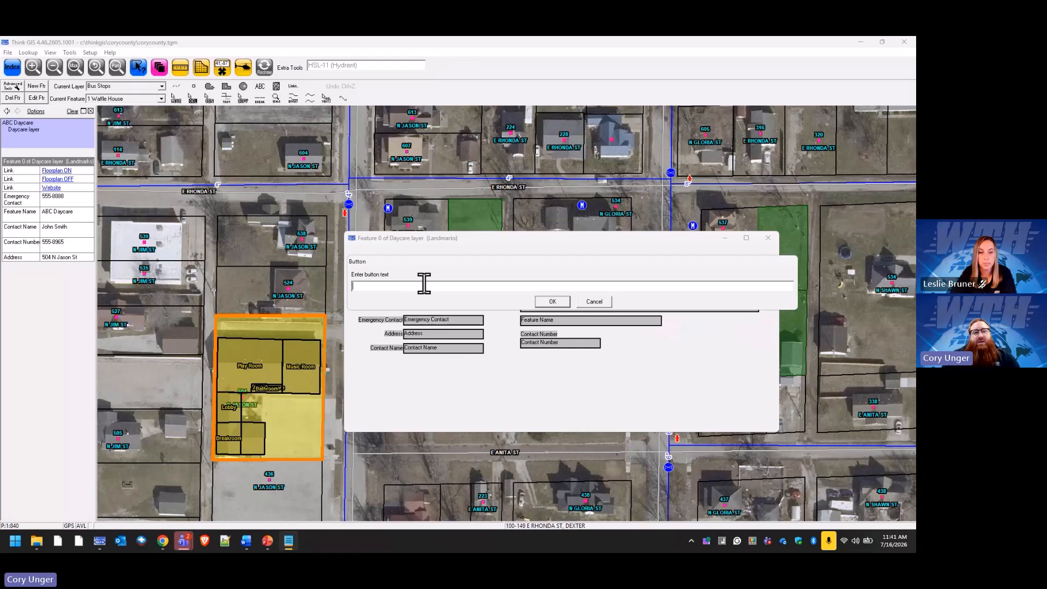
text(Popup Hi)
click(552, 301)
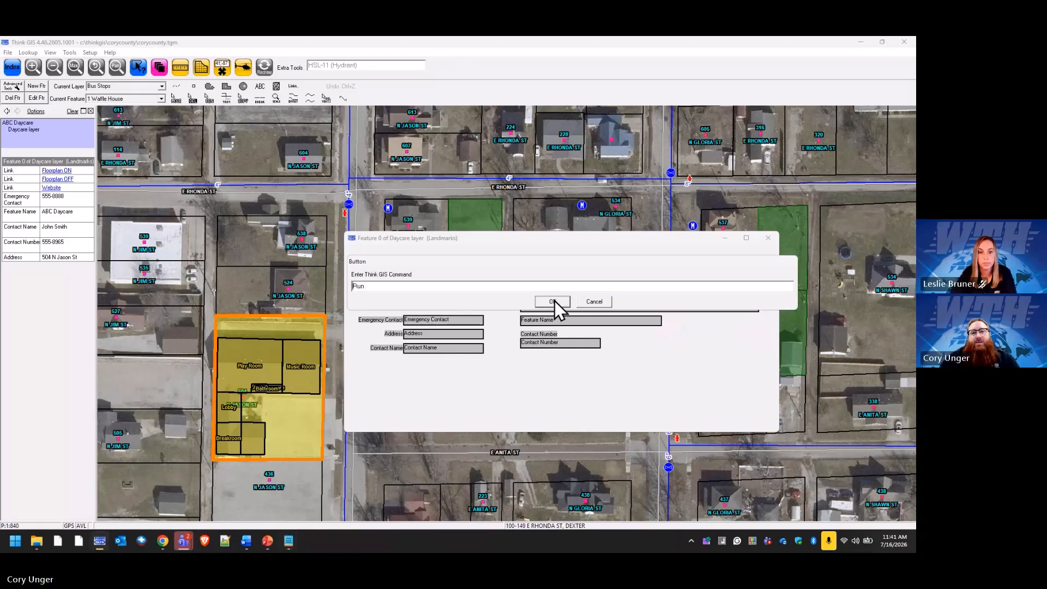
text(po)
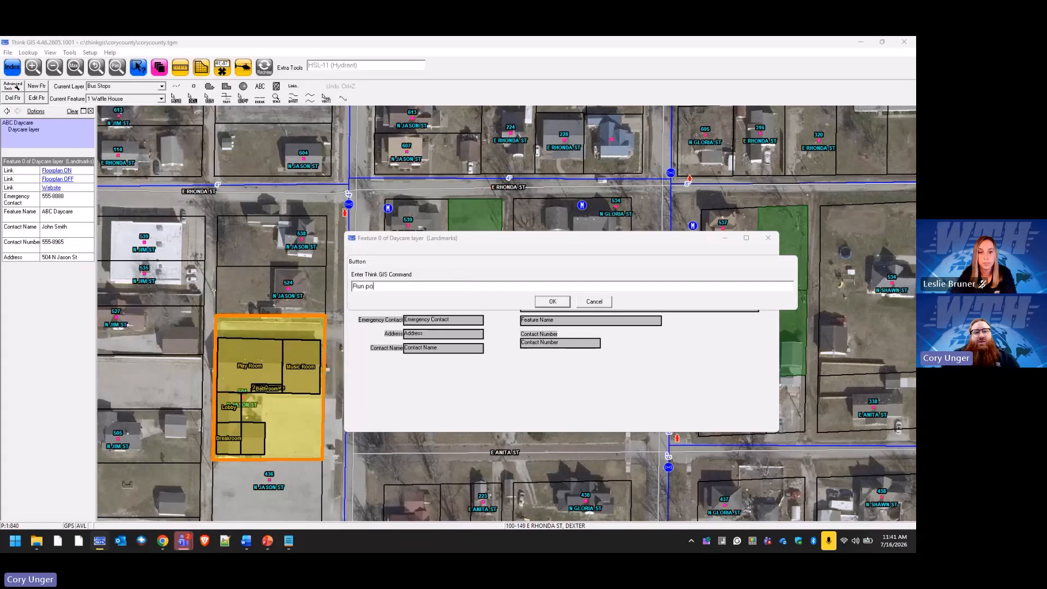
text(pup hi)
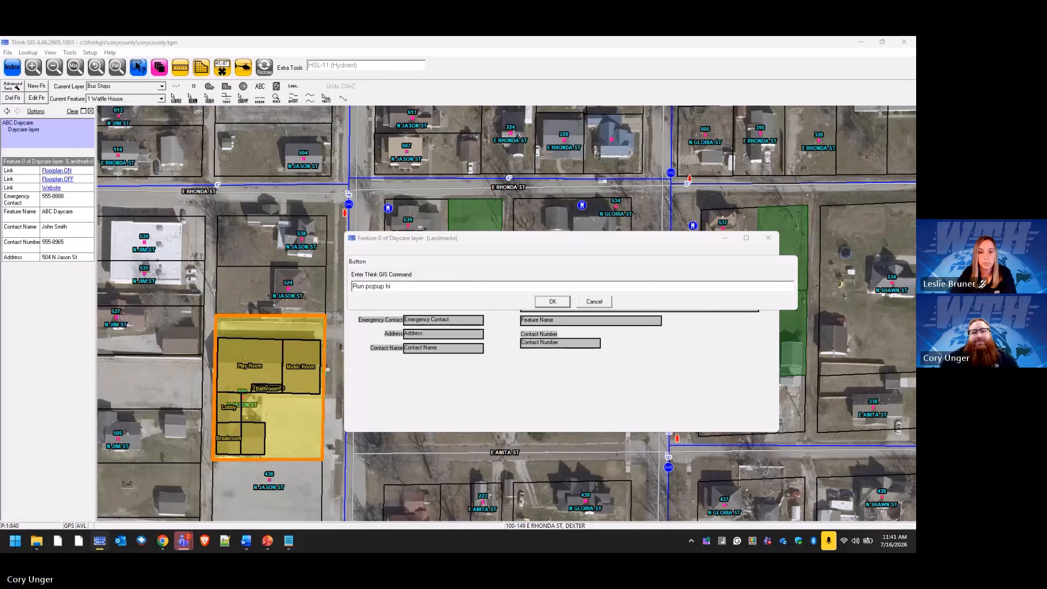
click(548, 302)
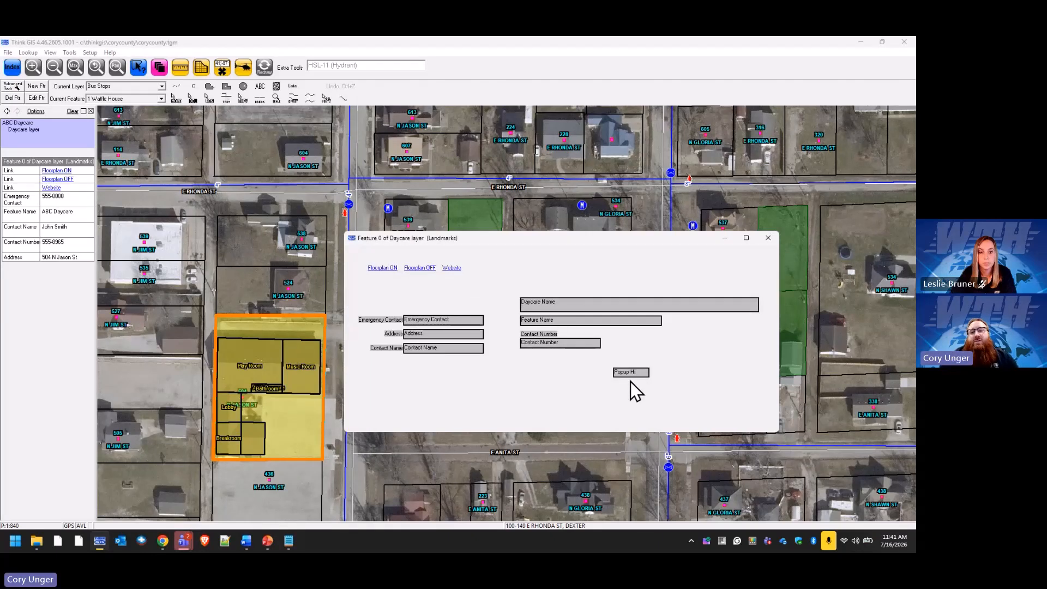
Place the Popup Hi button below Contact Number, apply the layout, and reopen ABC Daycare's form.
drag(630, 382, 545, 374)
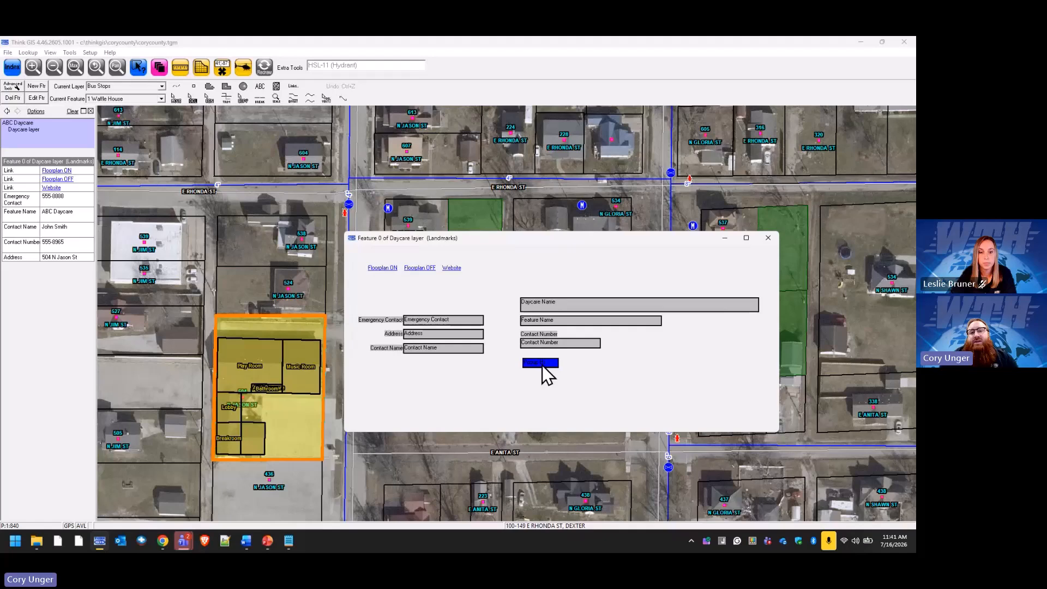
right_click(593, 364)
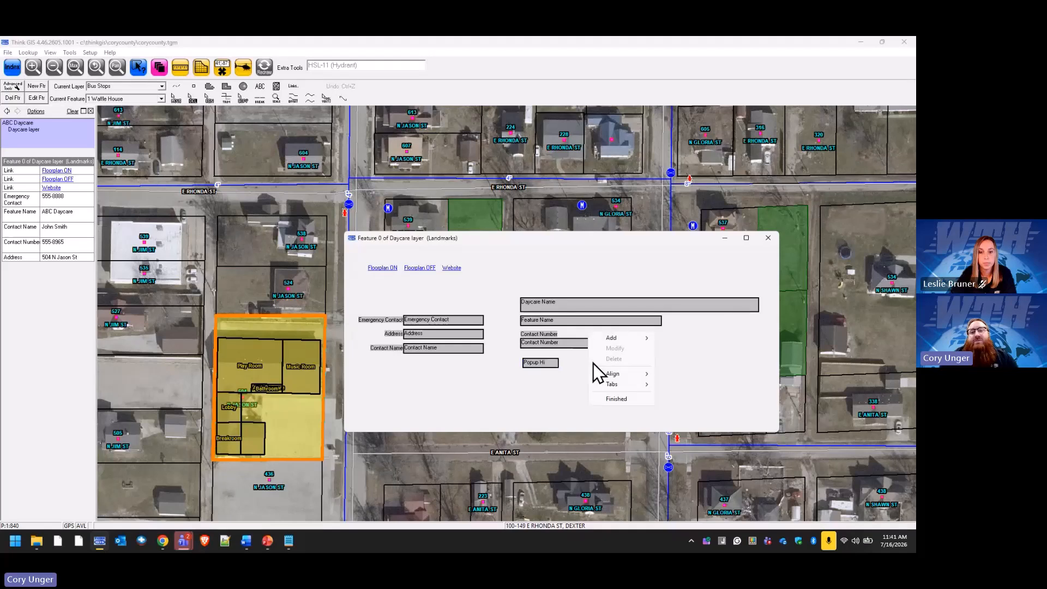
click(624, 398)
click(450, 315)
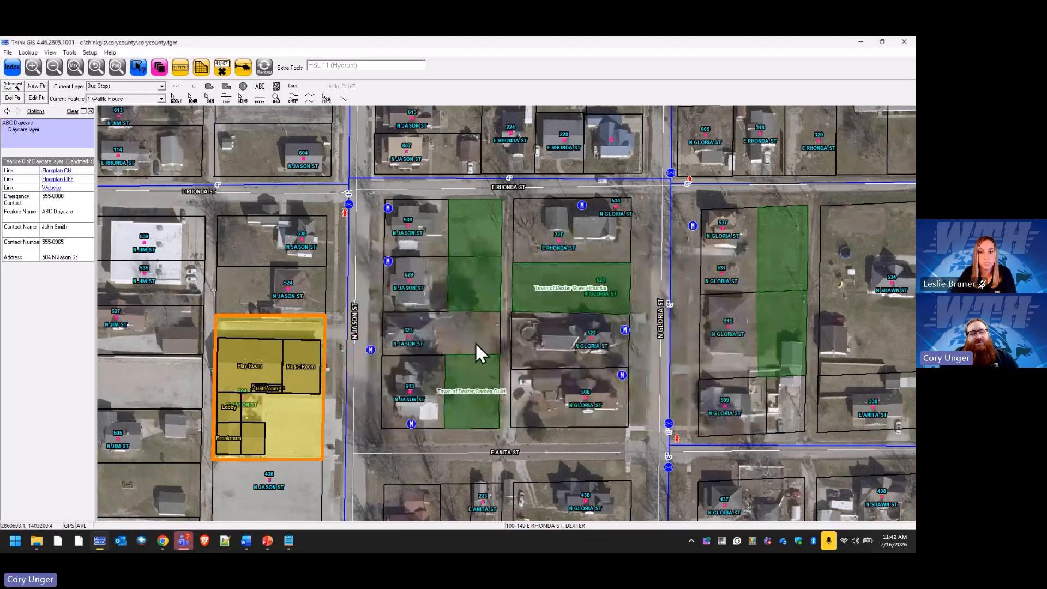
click(319, 348)
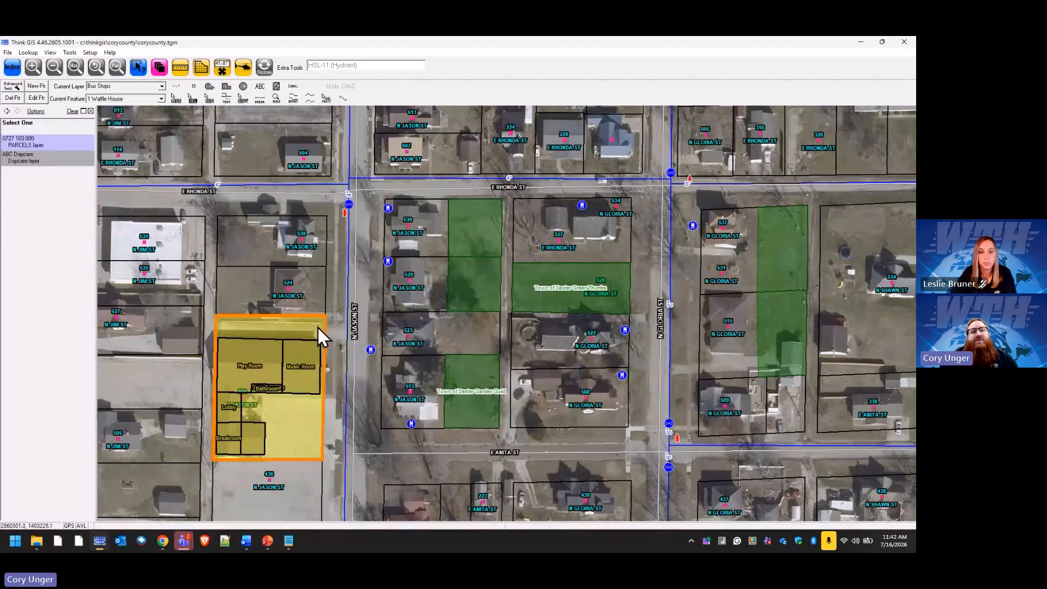
click(25, 157)
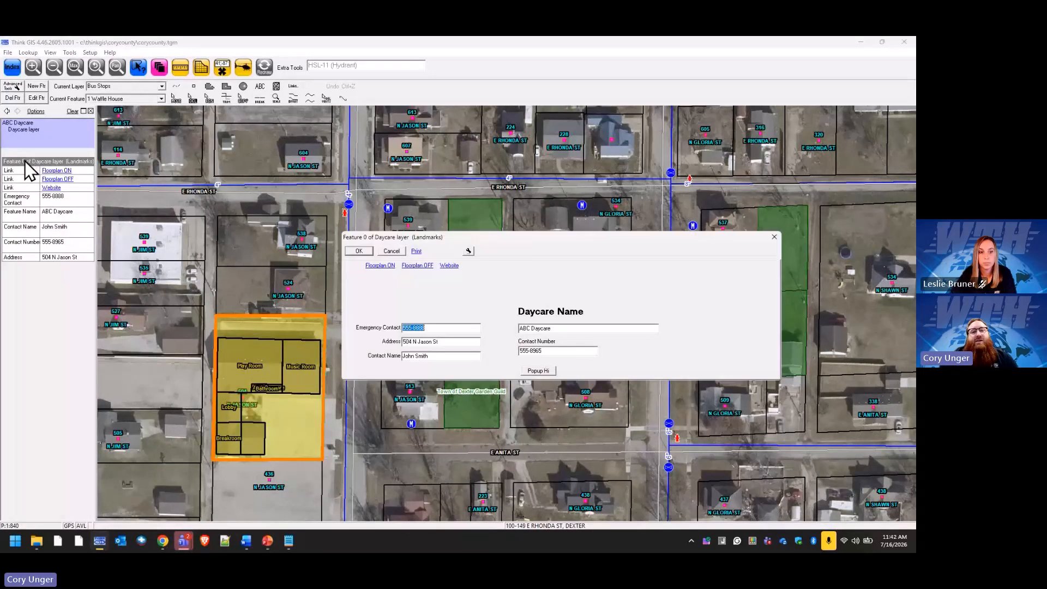
Try the Popup Hi button, dismiss the 'Unable to execute command' error, and cancel the form.
click(535, 370)
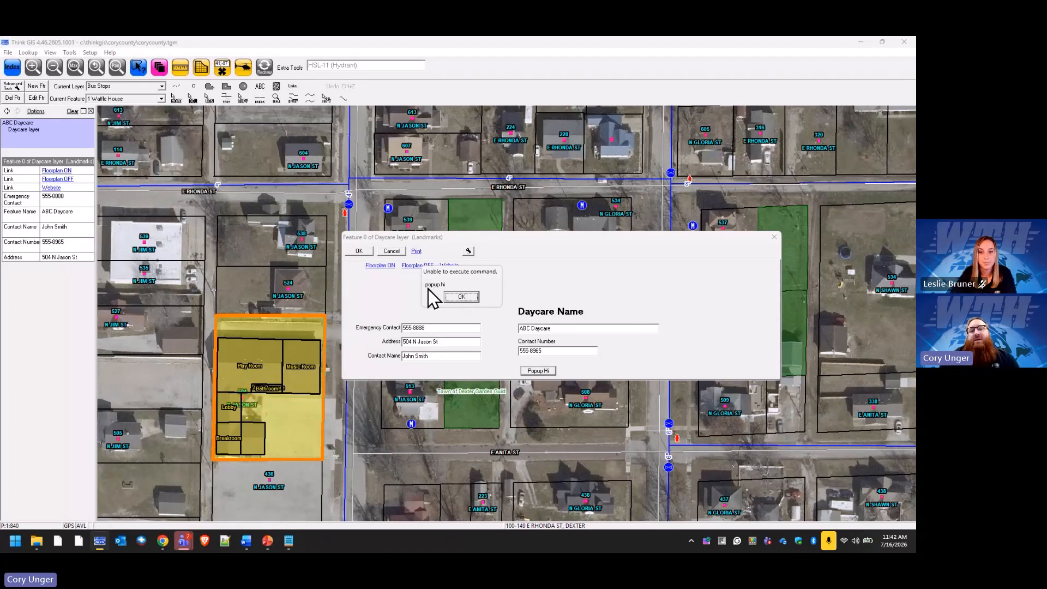
click(462, 299)
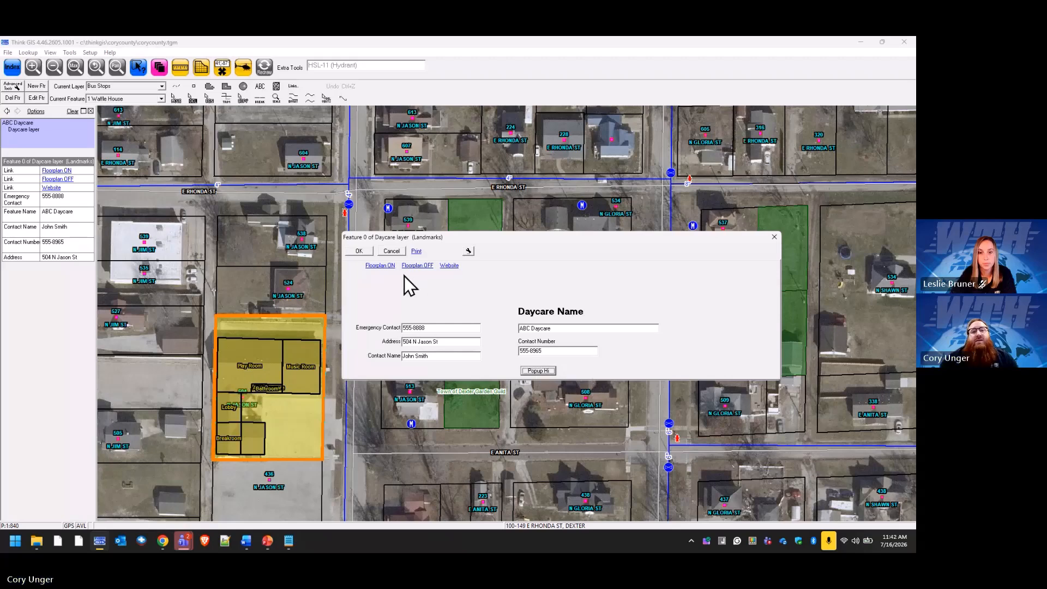
click(388, 250)
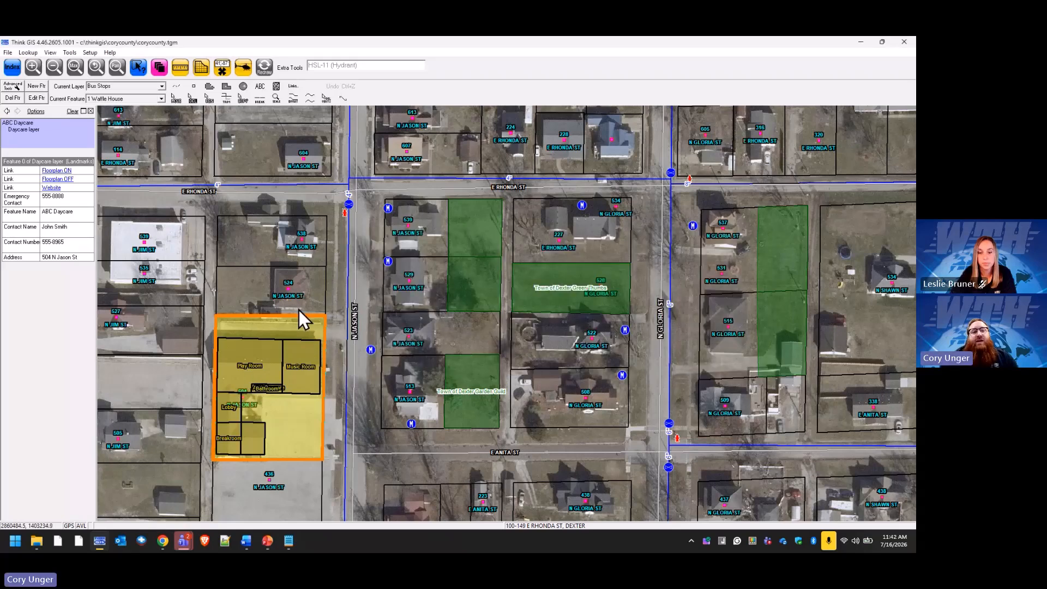
Copy the first script line of the Floorplan ON link, then turn floorplan rooms off.
click(20, 161)
click(472, 252)
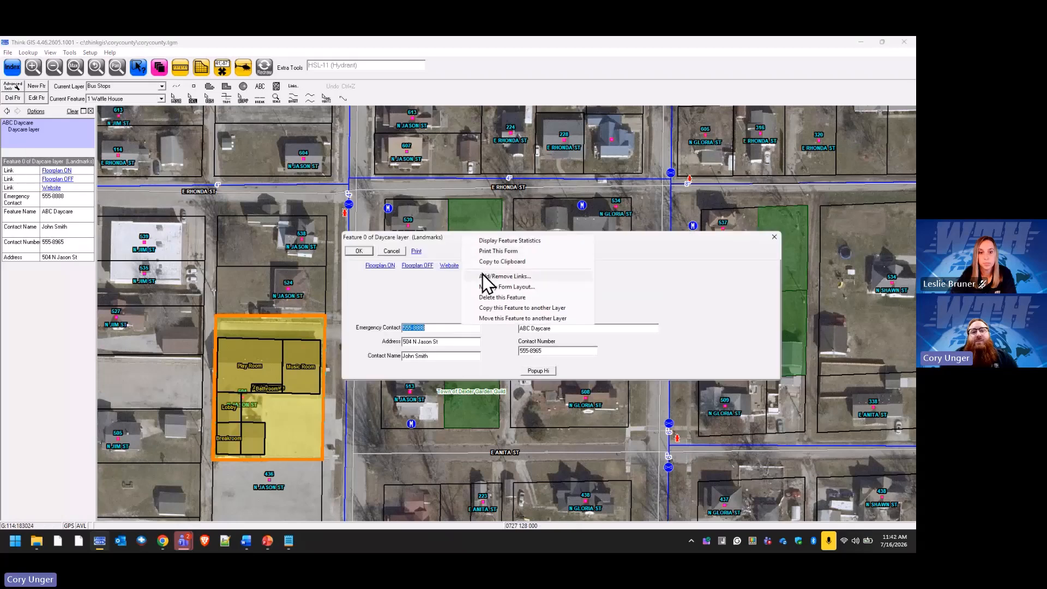
click(508, 276)
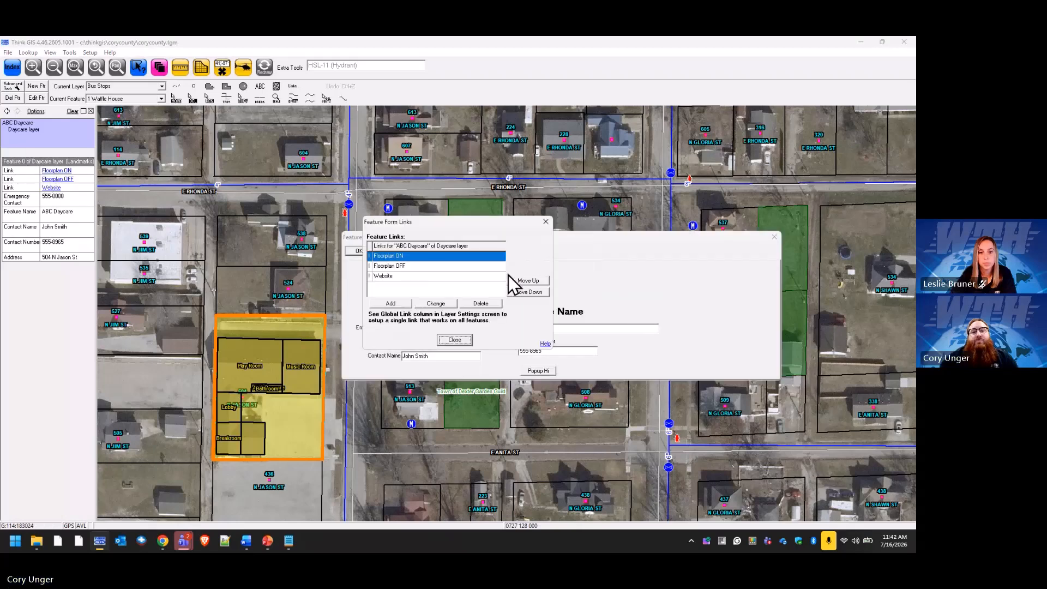
click(436, 303)
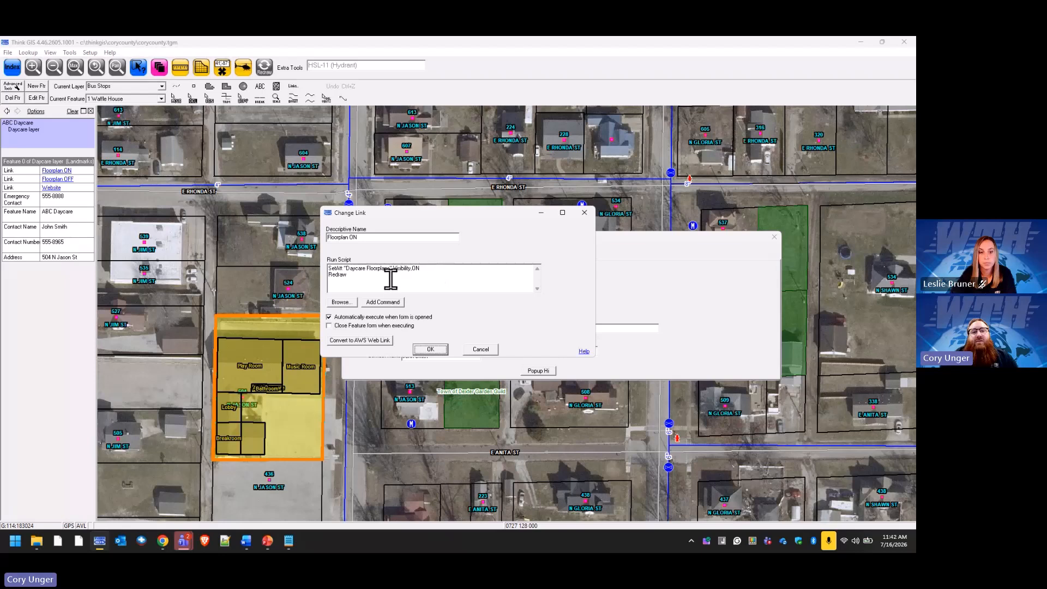
drag(389, 276, 327, 270)
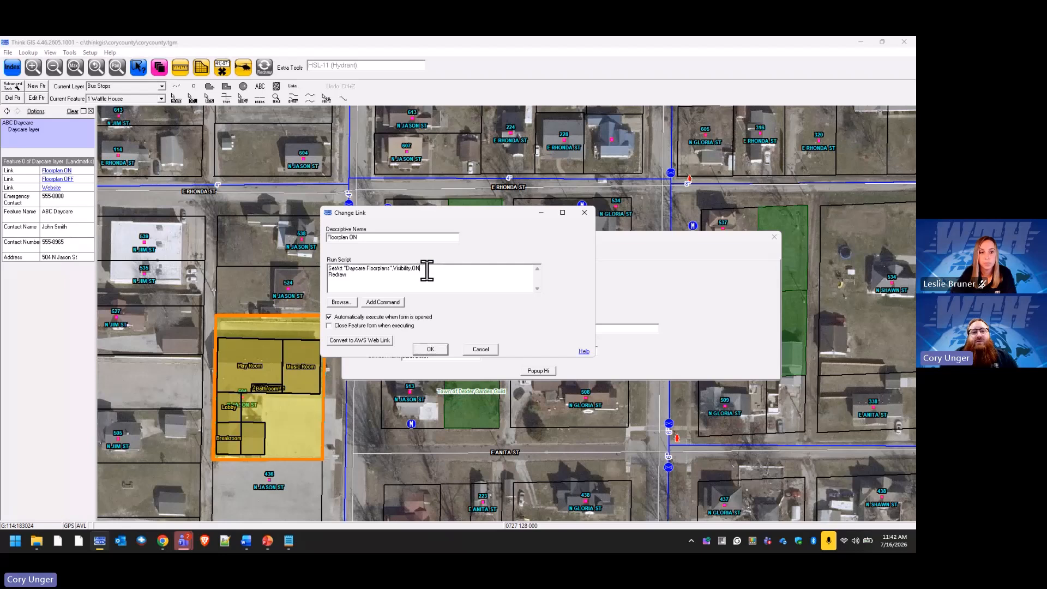
drag(421, 268, 327, 267)
right_click(362, 271)
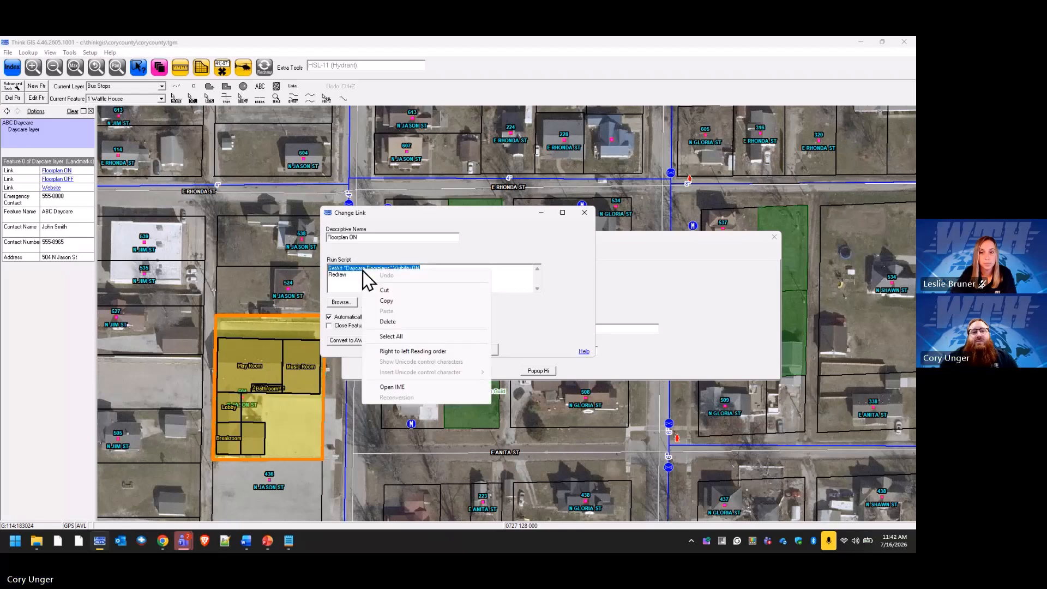
click(392, 299)
click(481, 349)
click(465, 339)
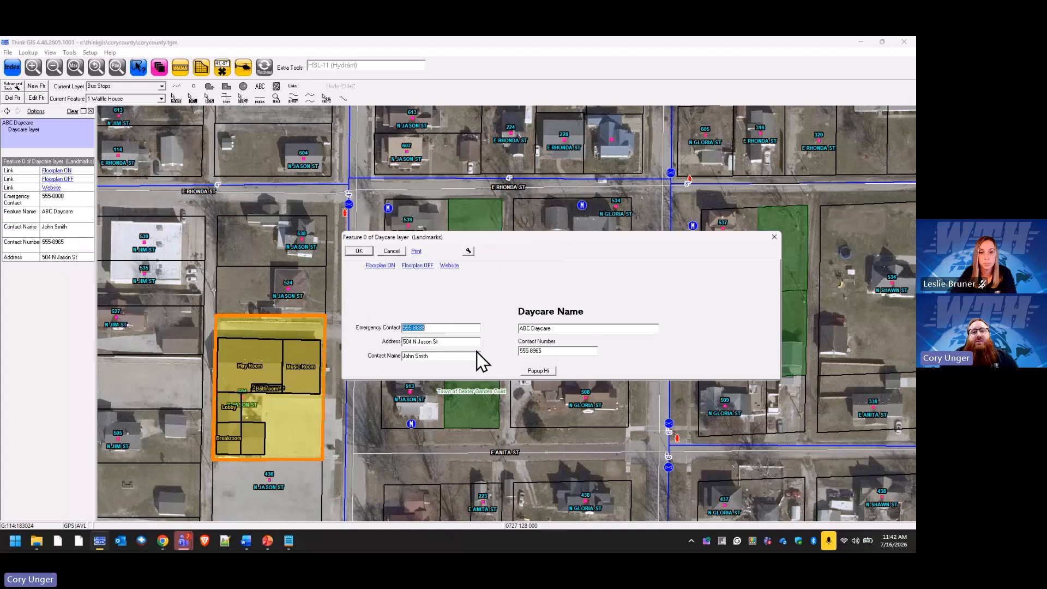
click(418, 266)
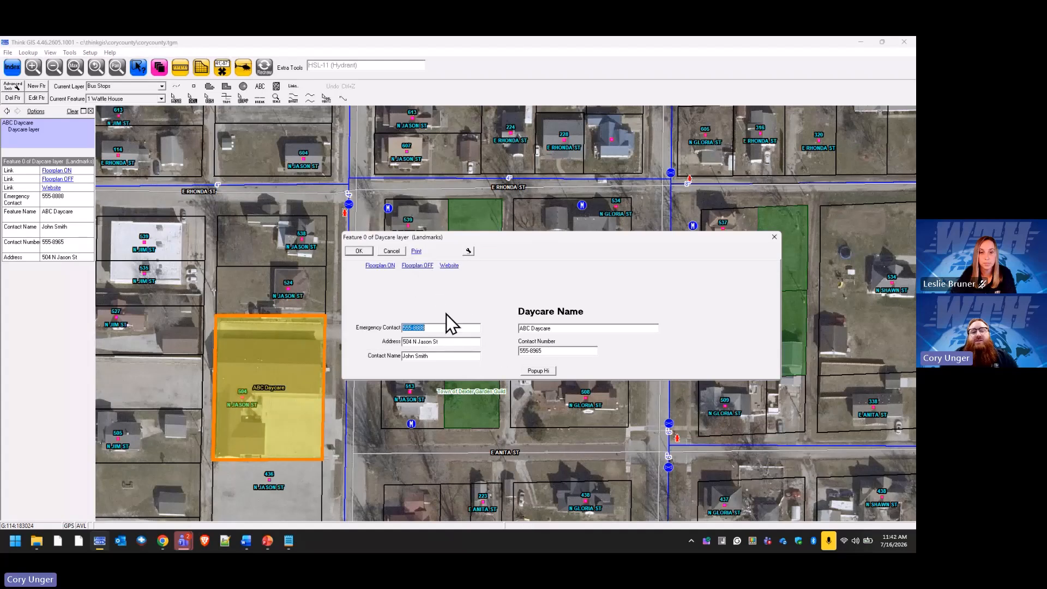
Recaption the Popup Hi button 'Foorplan ON' with the pasted floorplan script as command, and save the layout.
click(469, 252)
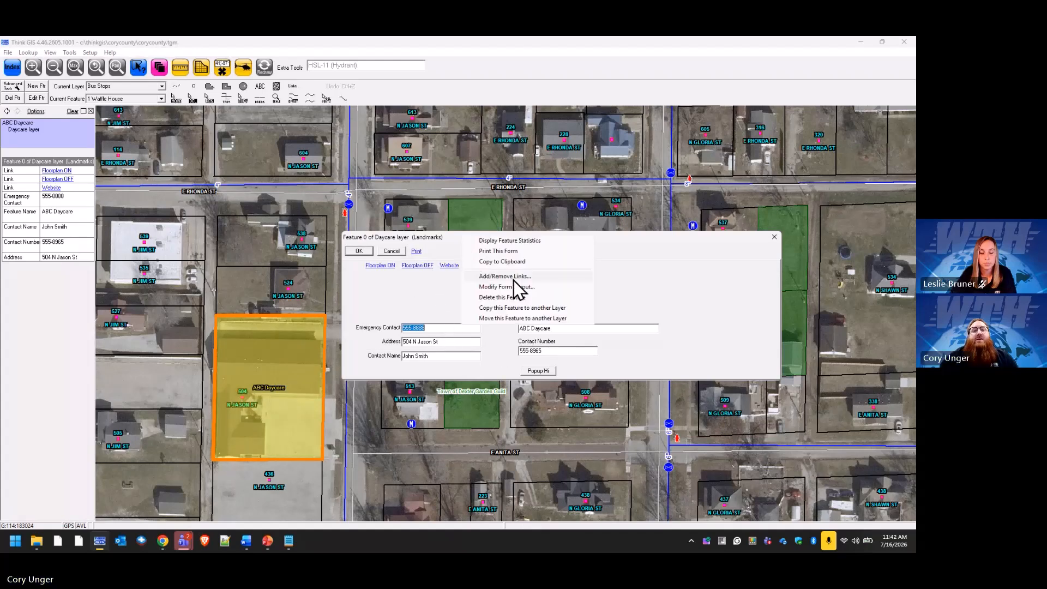
click(536, 286)
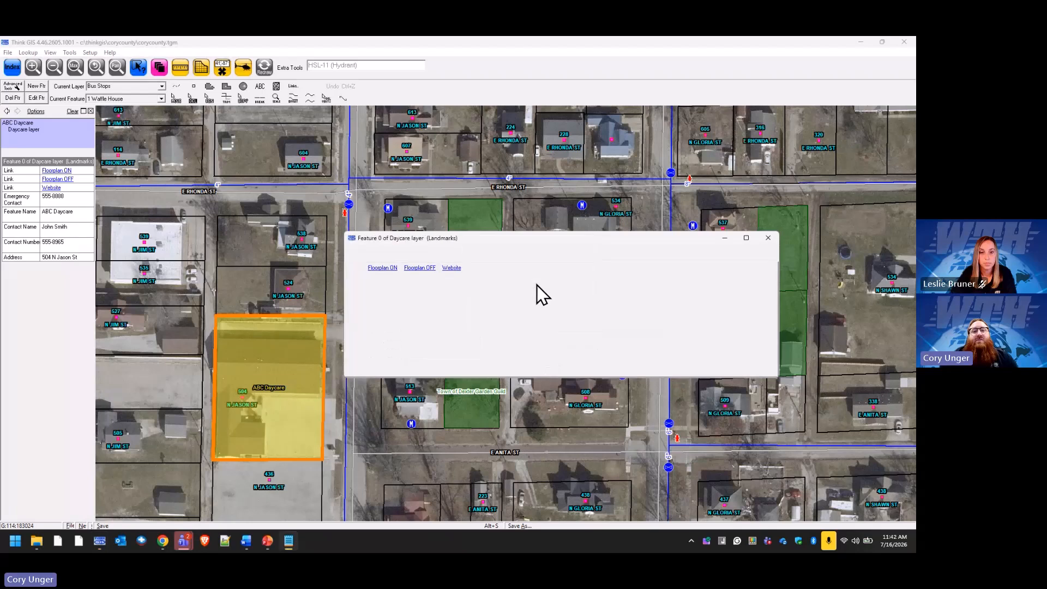
click(548, 372)
right_click(547, 372)
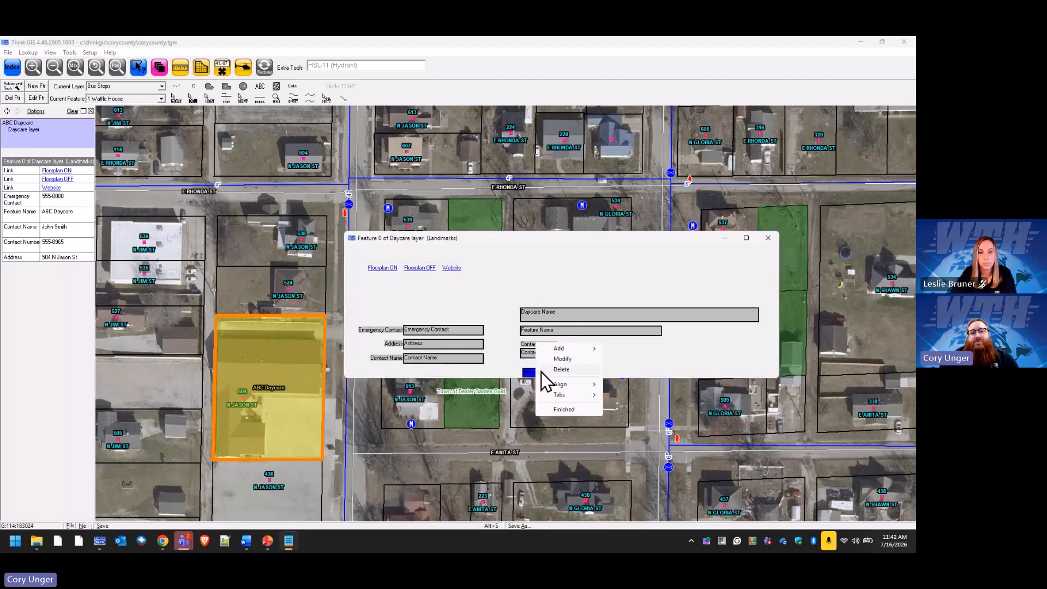
click(578, 361)
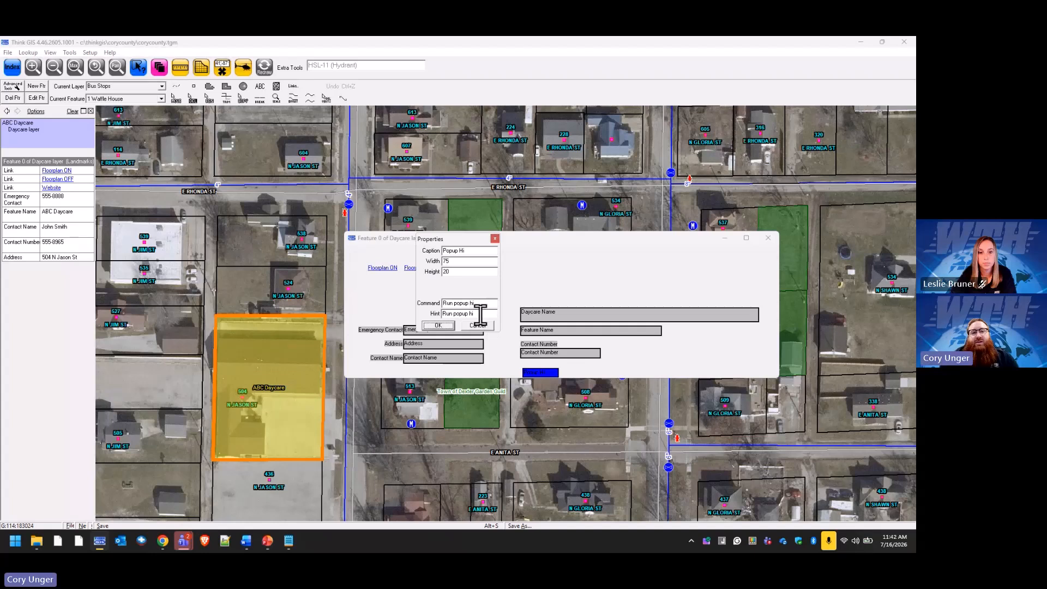
drag(467, 306, 423, 306)
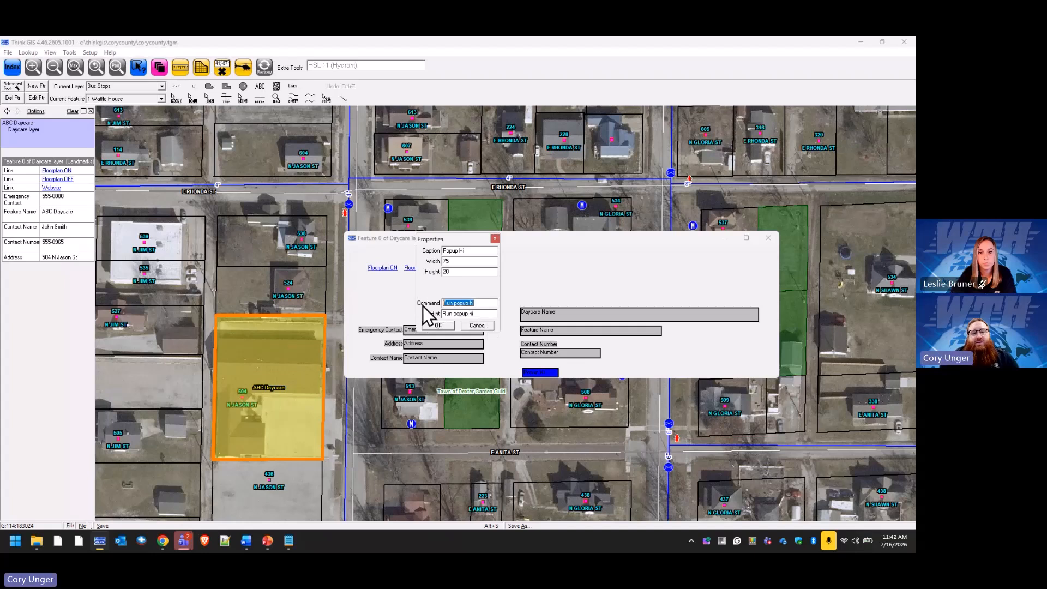
key(ctrl+v)
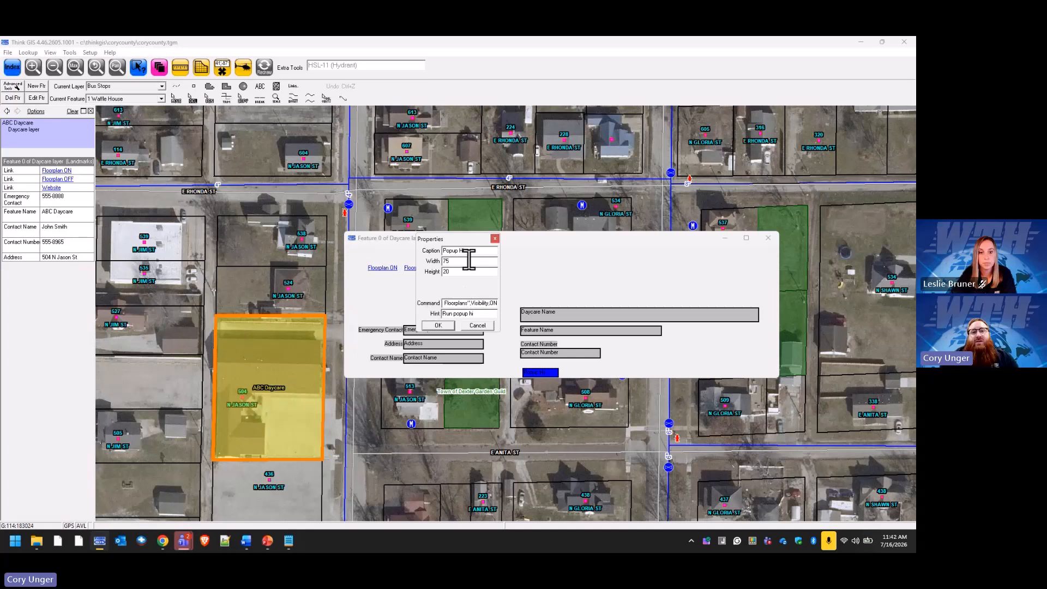
drag(478, 251, 409, 252)
text(F)
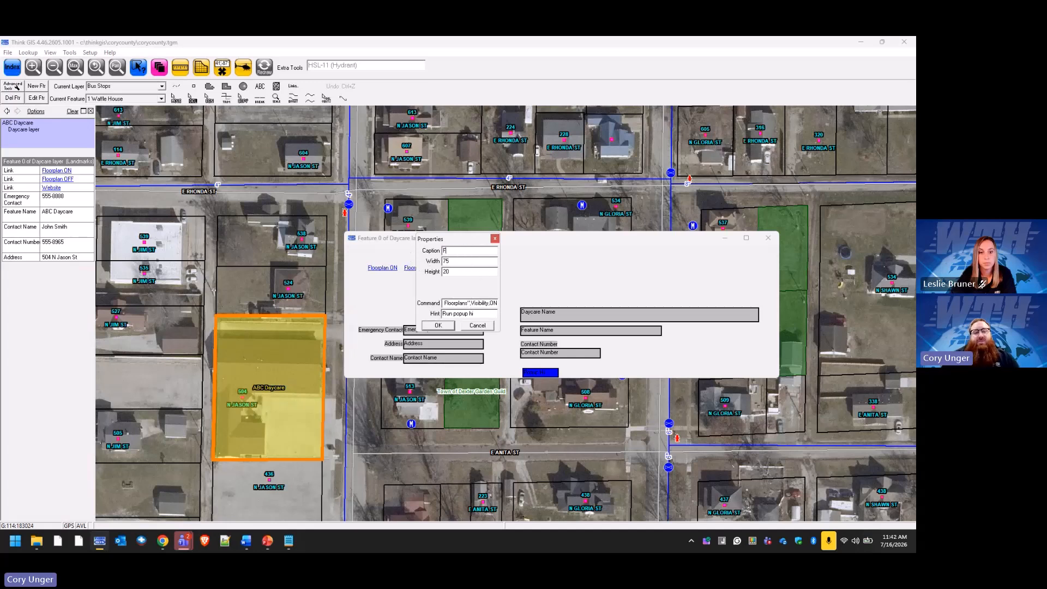
text(oor)
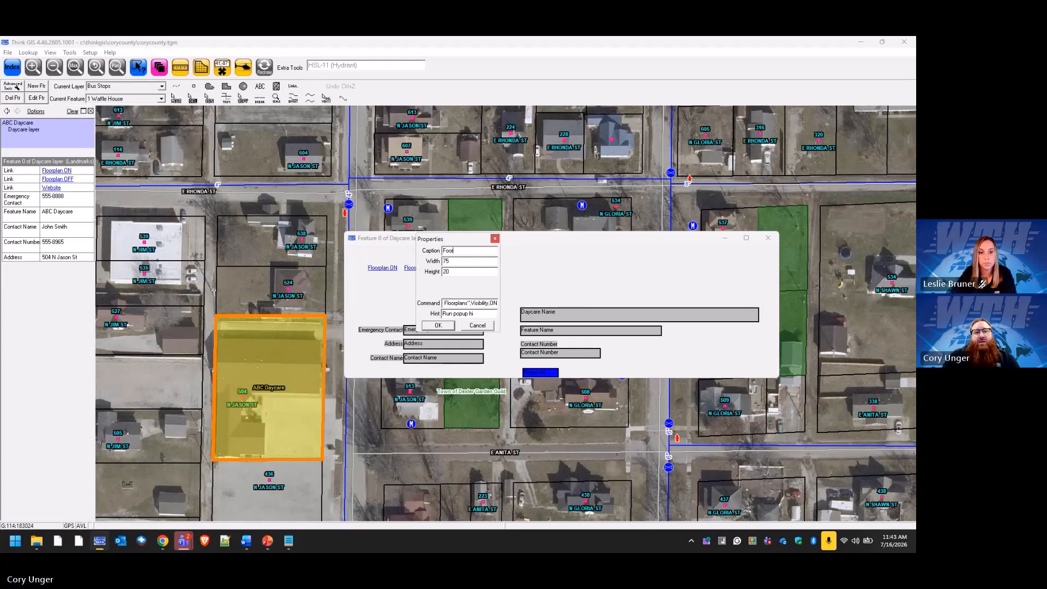
text(plan ON)
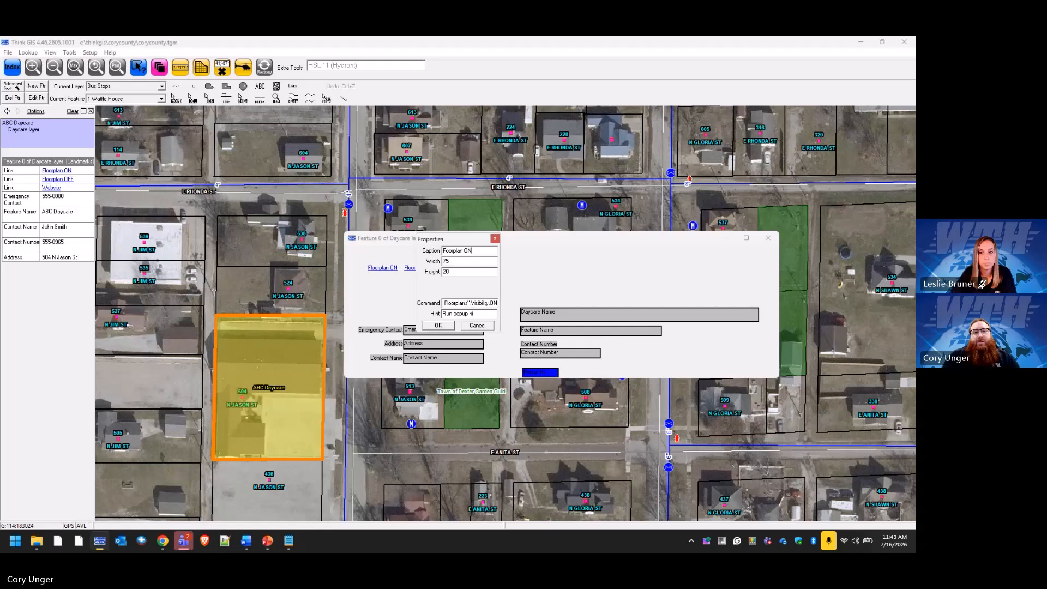
click(450, 328)
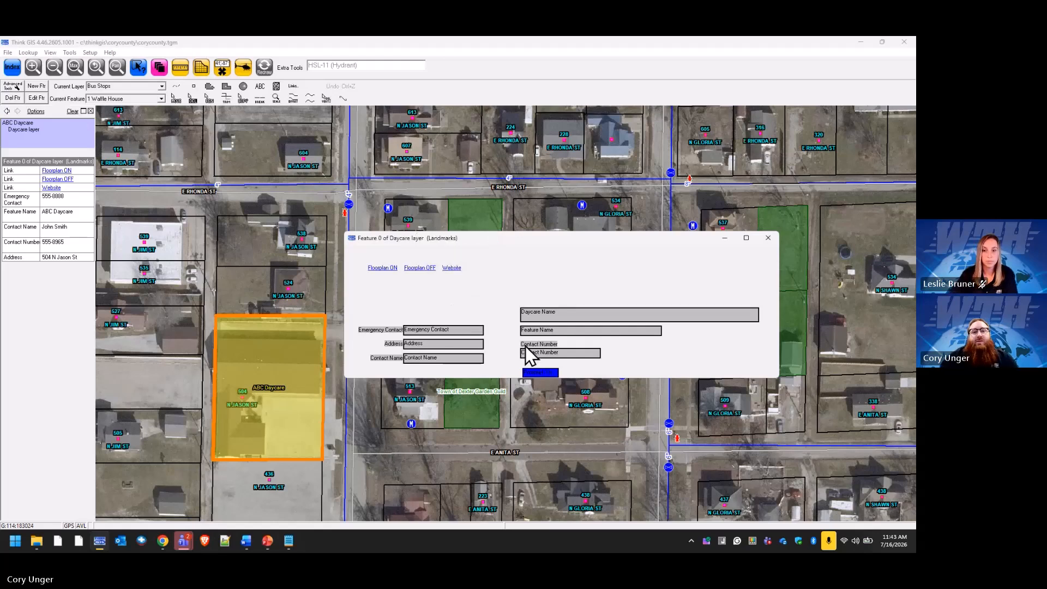
right_click(683, 280)
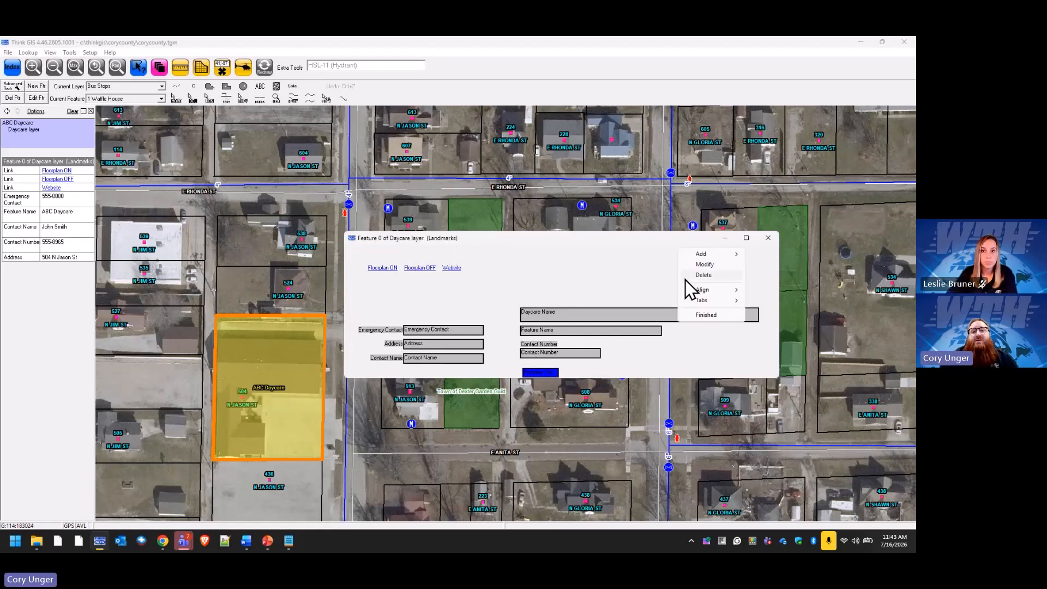
click(716, 317)
click(458, 315)
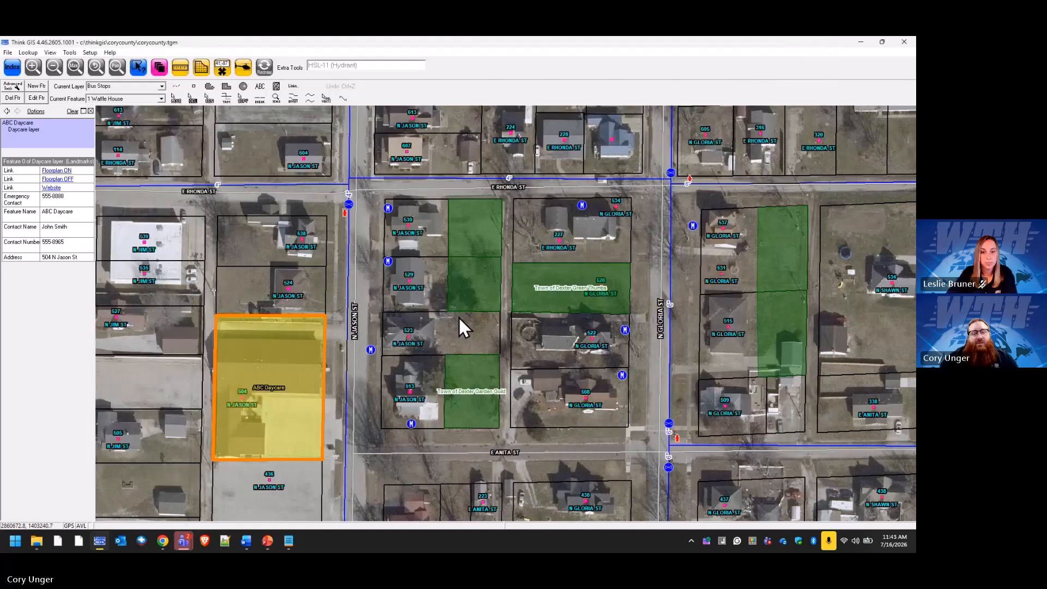
Open the ABC Daycare feature form from the daycare parcel on the map.
click(317, 336)
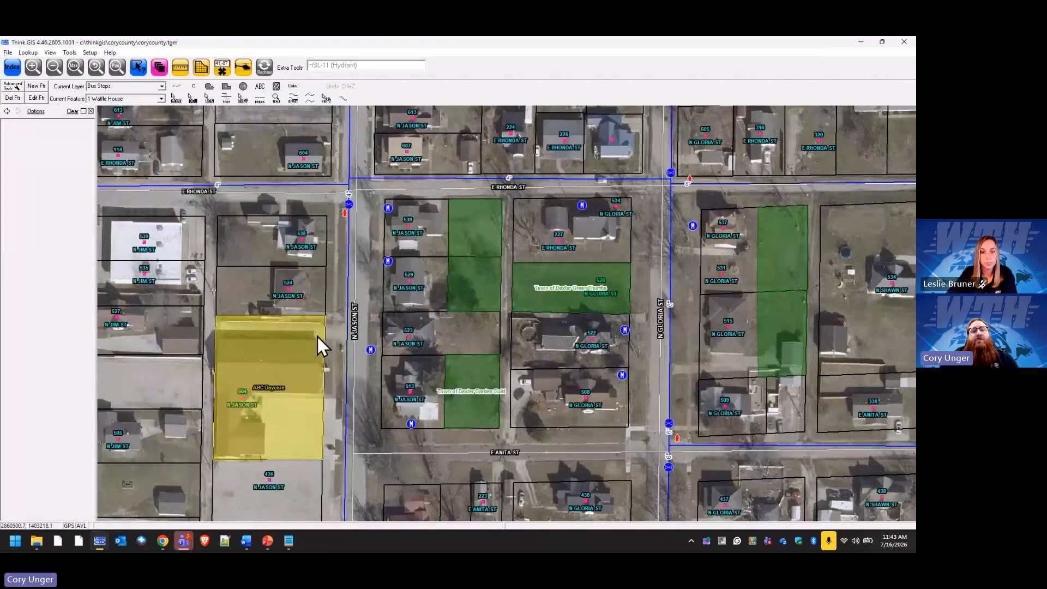
click(49, 162)
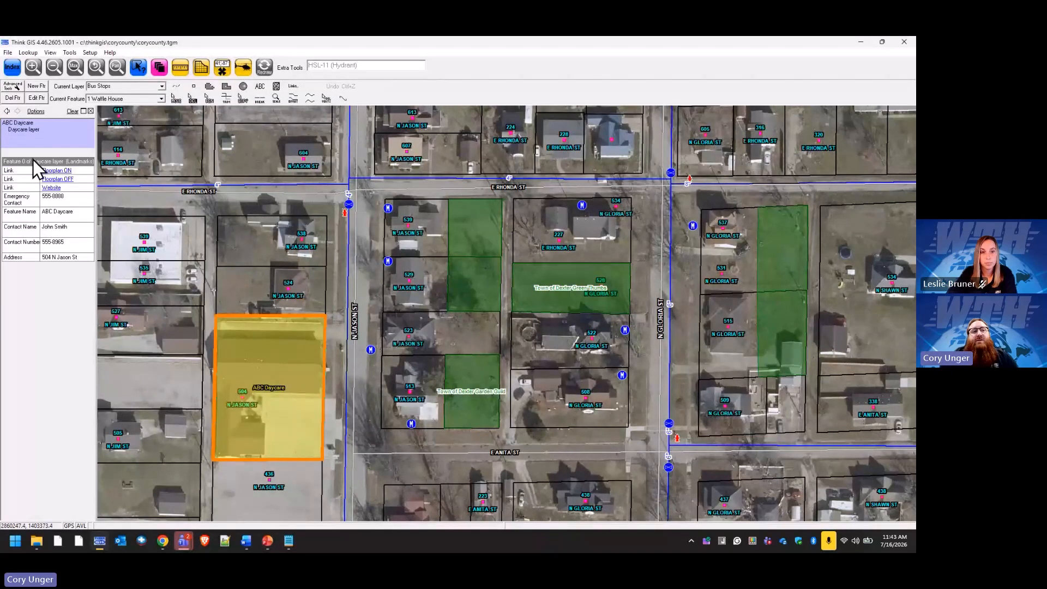
click(31, 162)
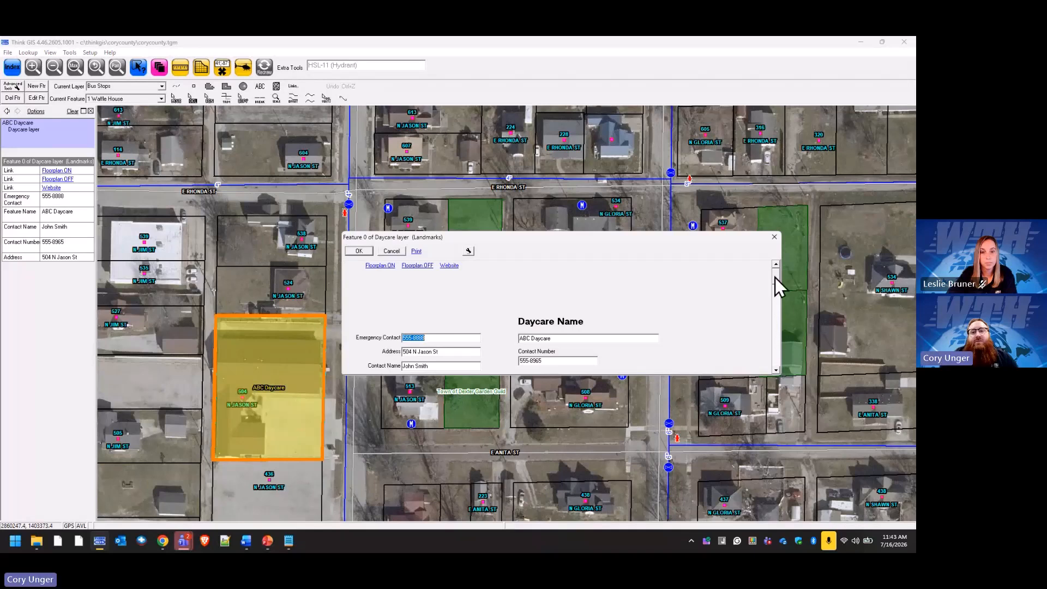
Test Floorplan ON to restore Play Room, Music Room and the other rooms, then open the action list.
drag(776, 278, 778, 297)
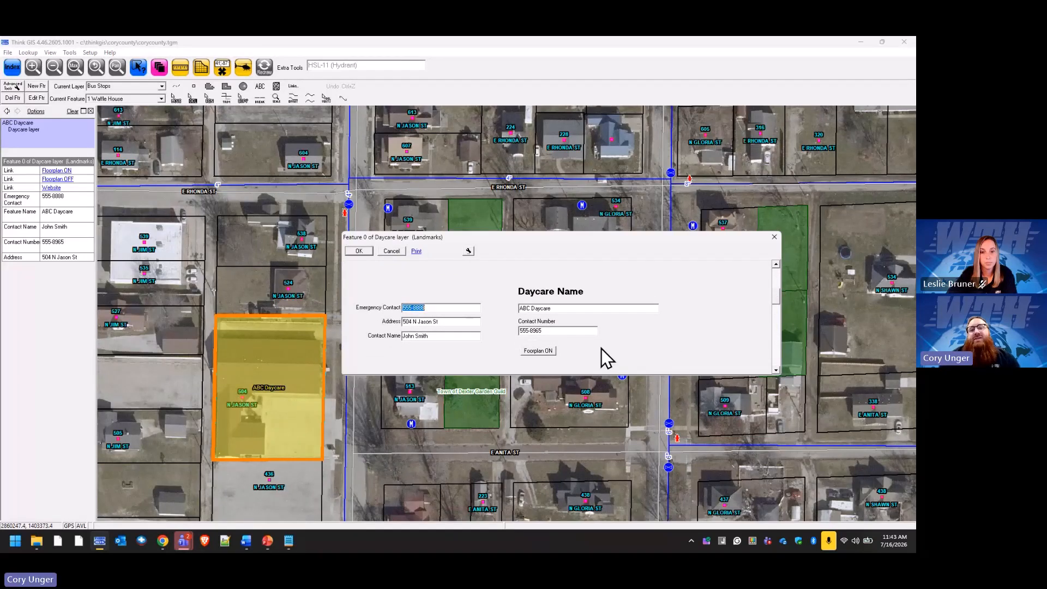
click(545, 352)
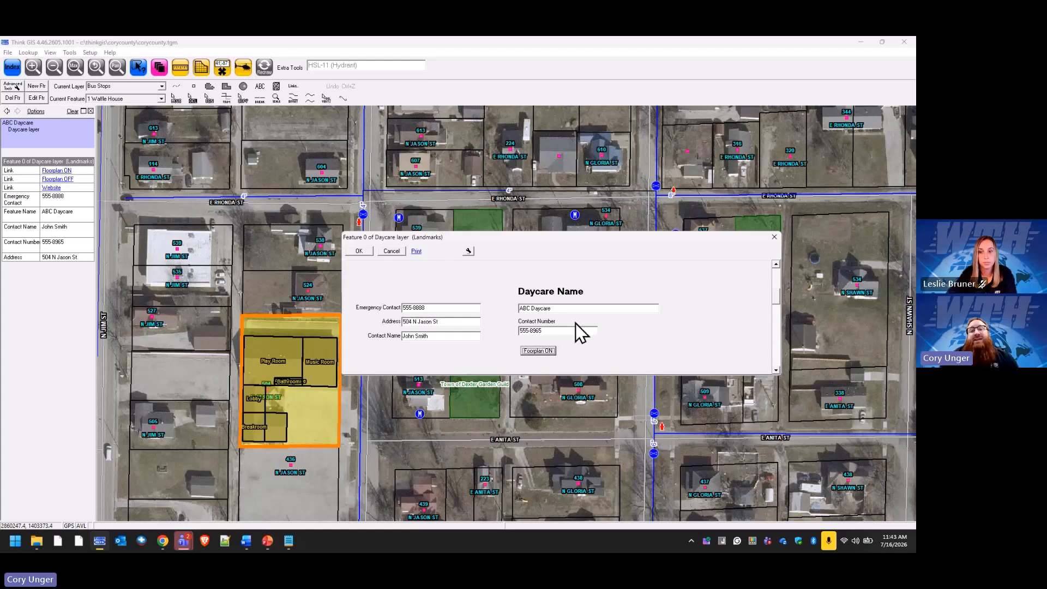
mouse_move(777, 296)
mouse_down()
mouse_move(776, 273)
mouse_move(774, 300)
mouse_up()
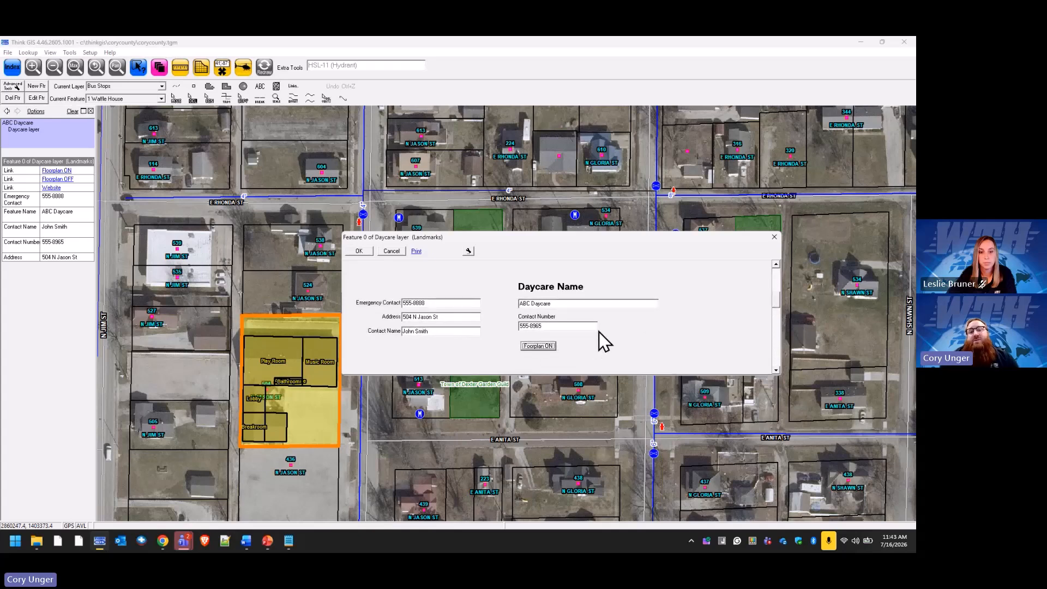
click(469, 251)
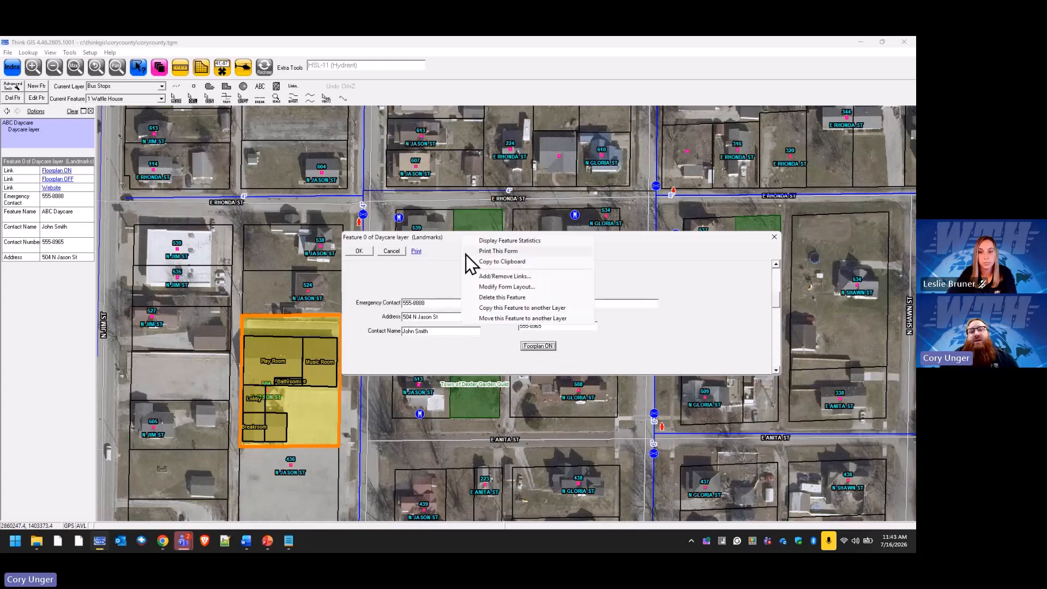
Enter form layout editing, enlarge and reposition the form, and move Floorplan ON above Emergency Contact.
click(525, 288)
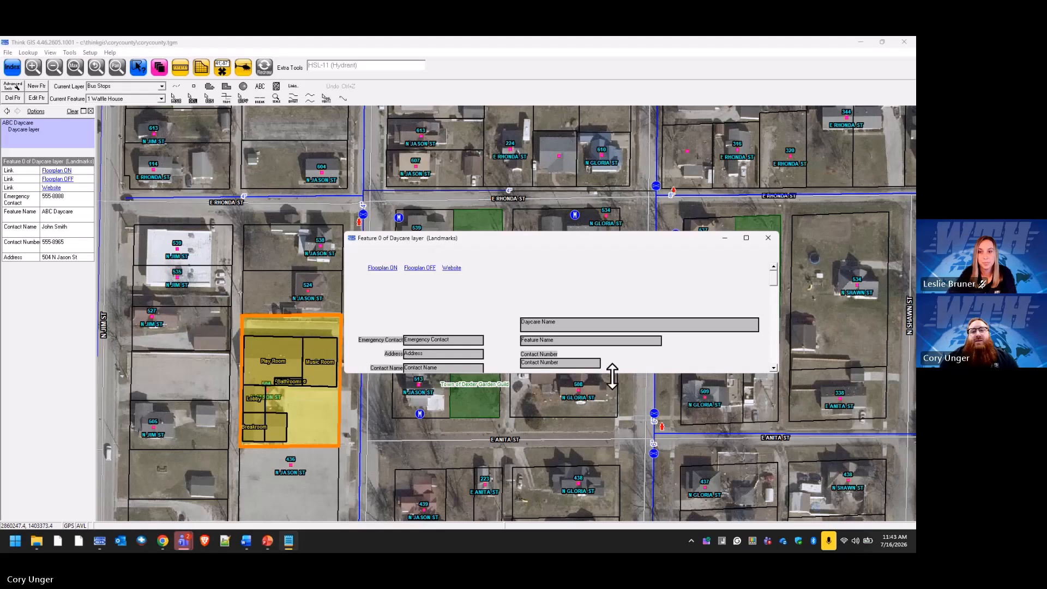
drag(612, 376, 619, 469)
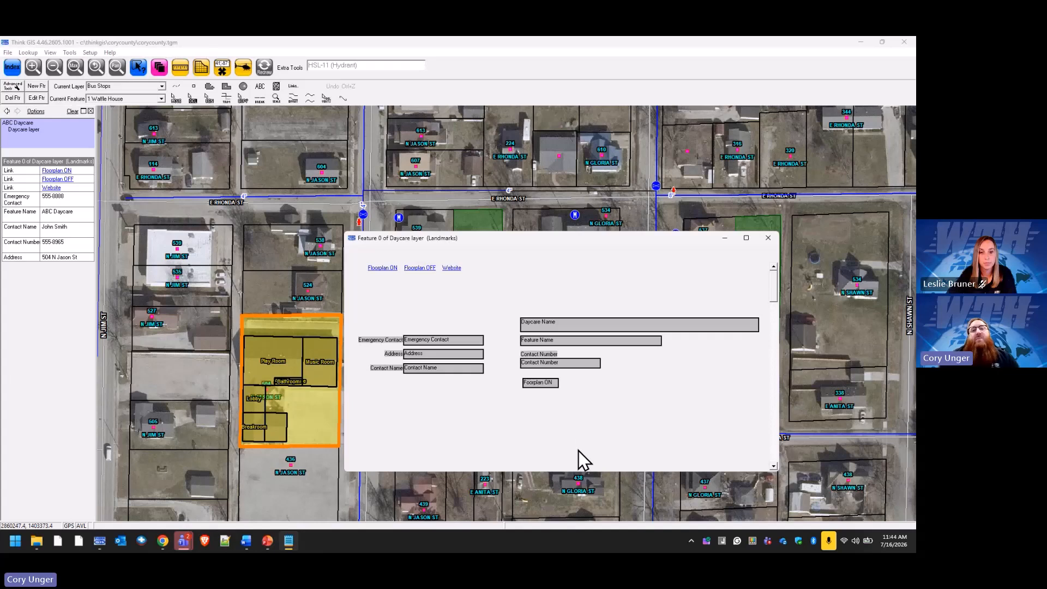
drag(617, 240, 550, 185)
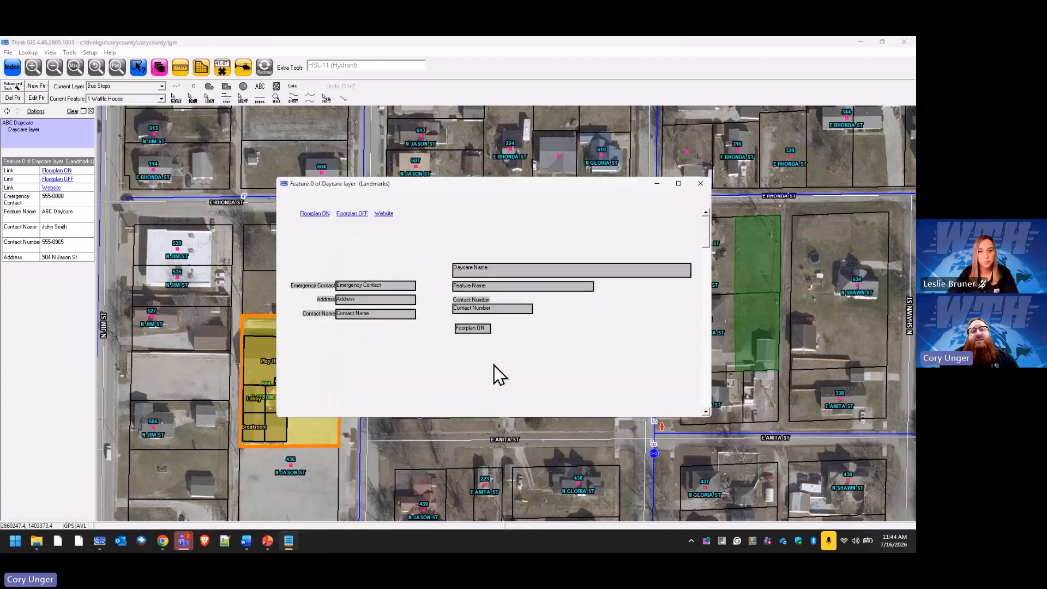
click(468, 329)
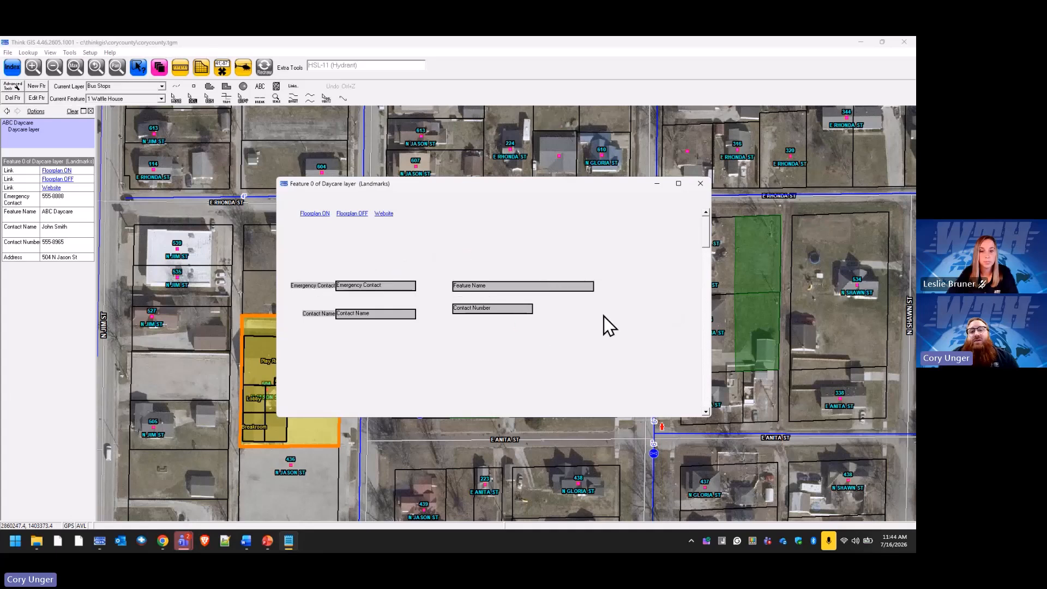
click(387, 269)
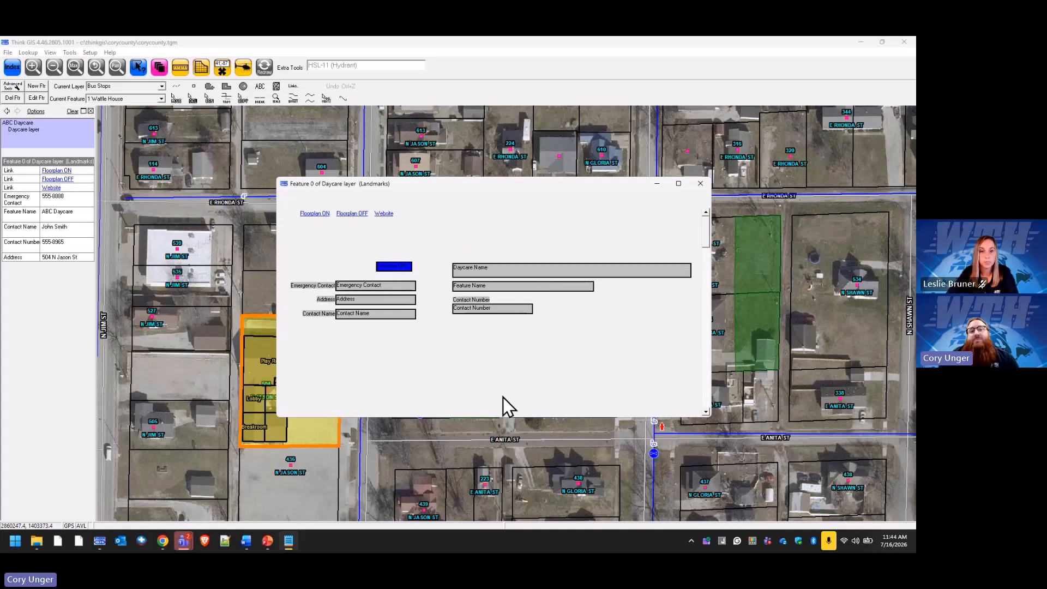
right_click(522, 358)
mouse_move(559, 333)
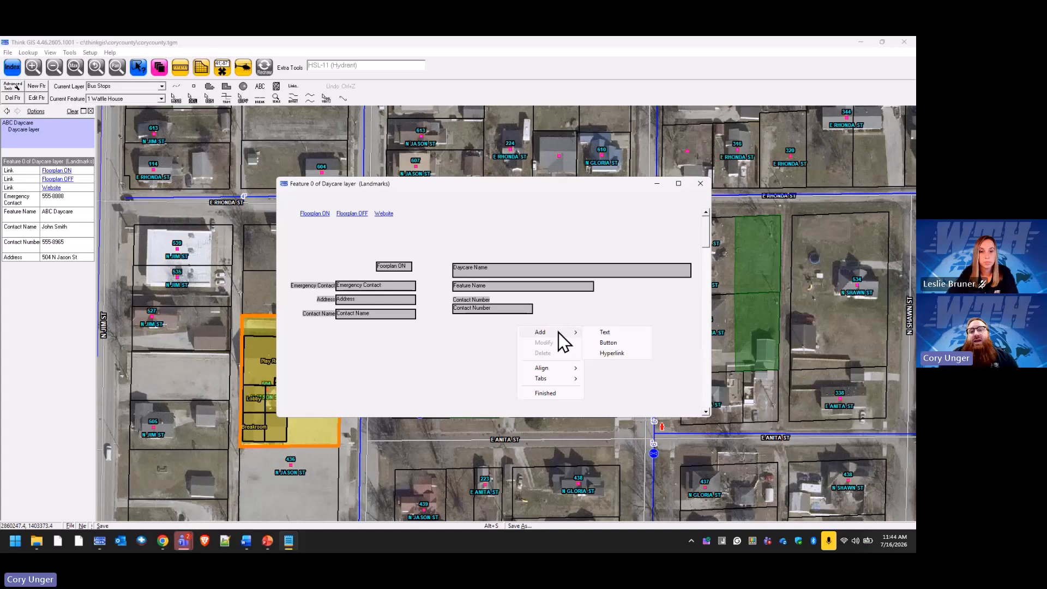
click(622, 353)
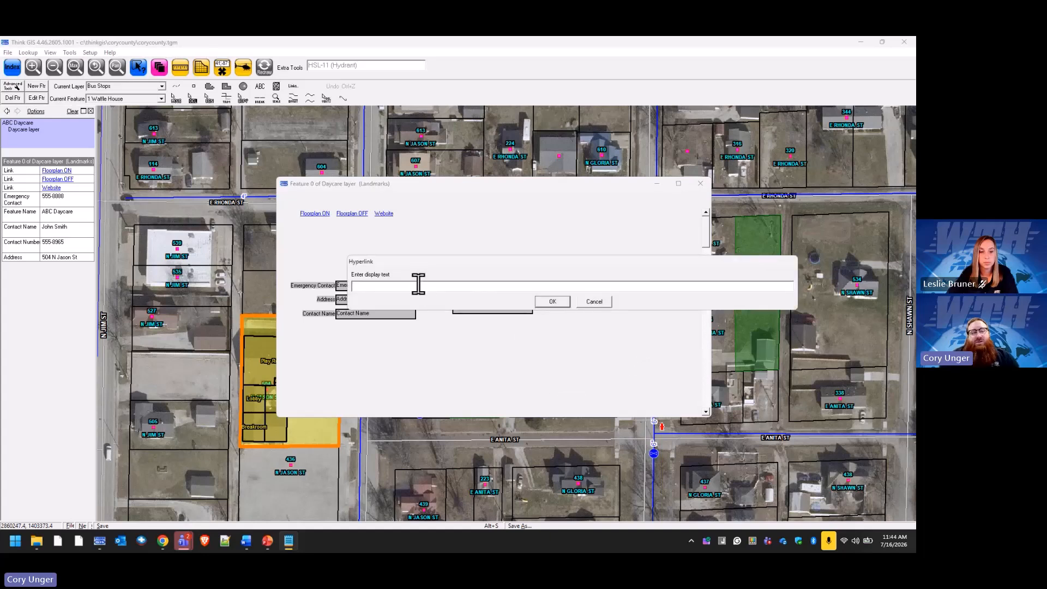
text(Wth Website)
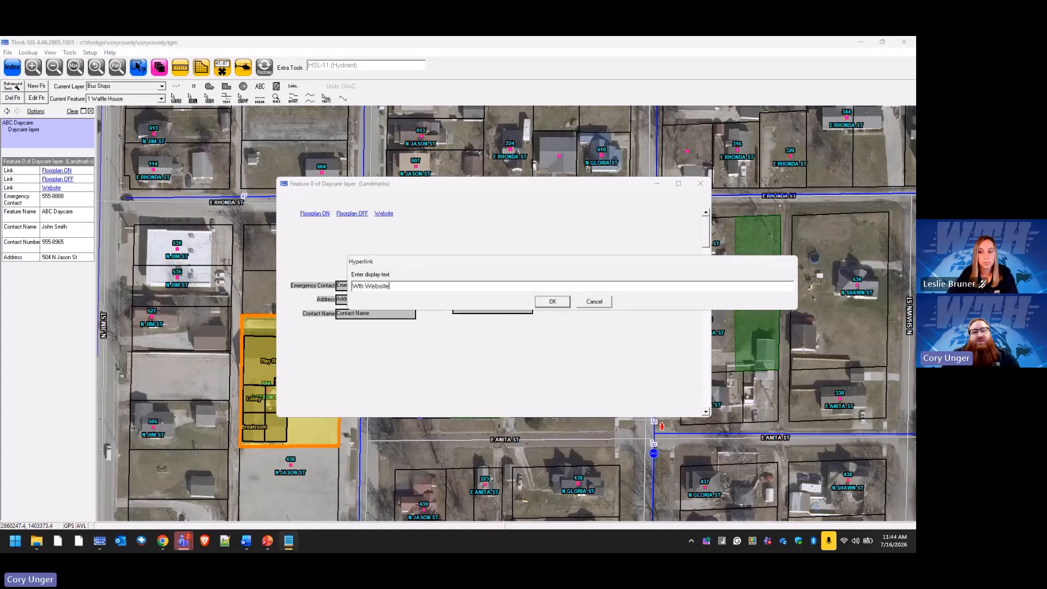
key(Return)
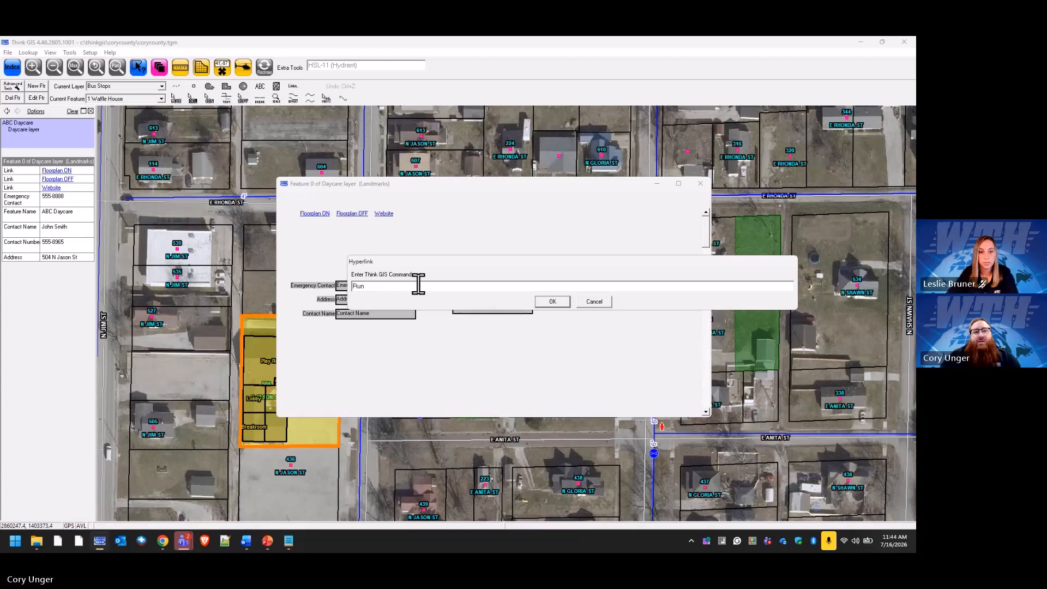
text(www.wthgis.com)
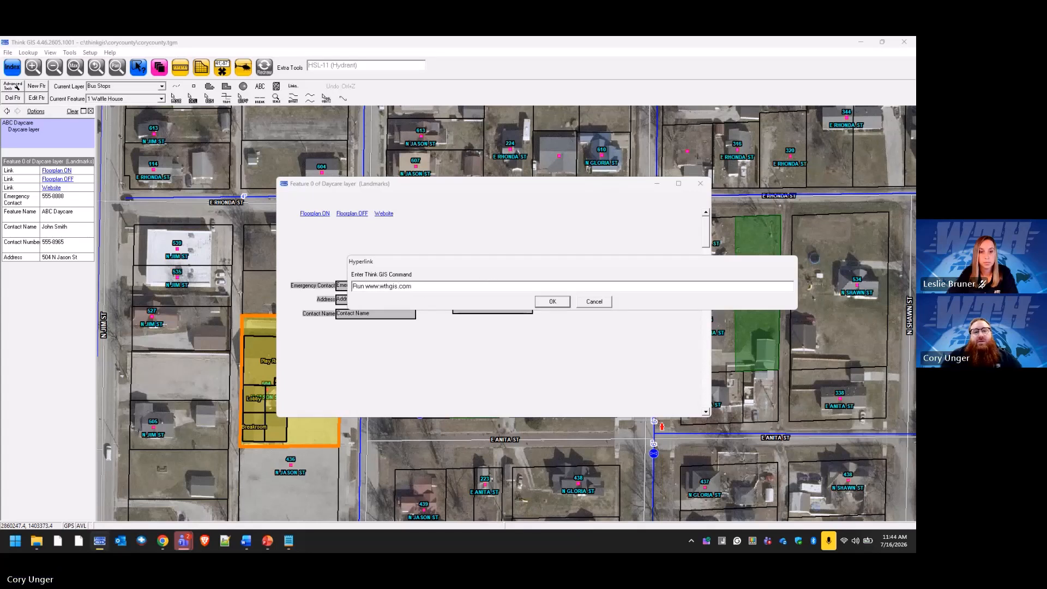
click(566, 301)
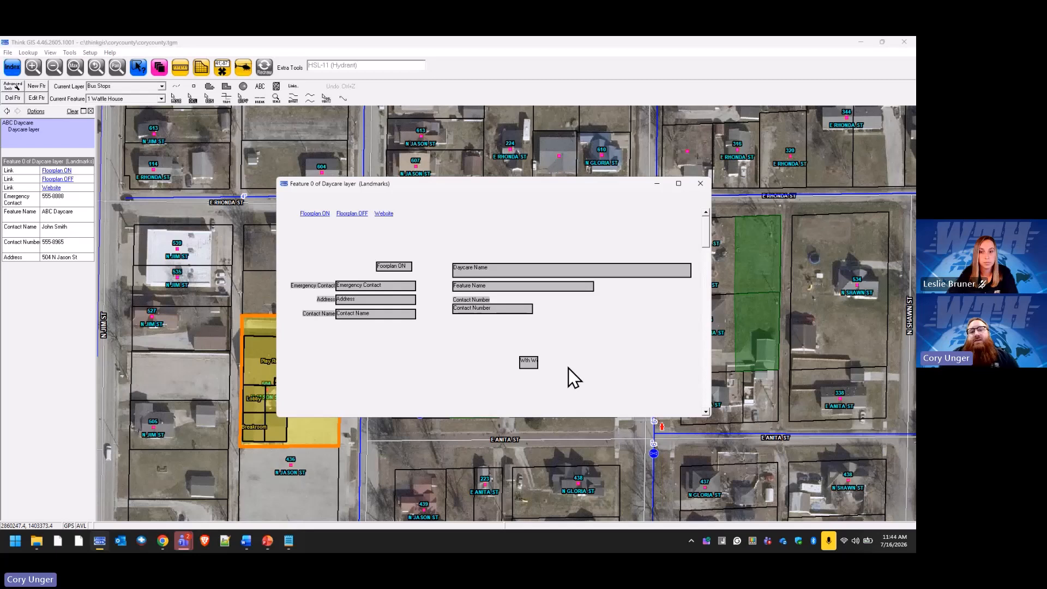
Set the Wth Website button's width to 70 and place it under Contact Number.
right_click(526, 362)
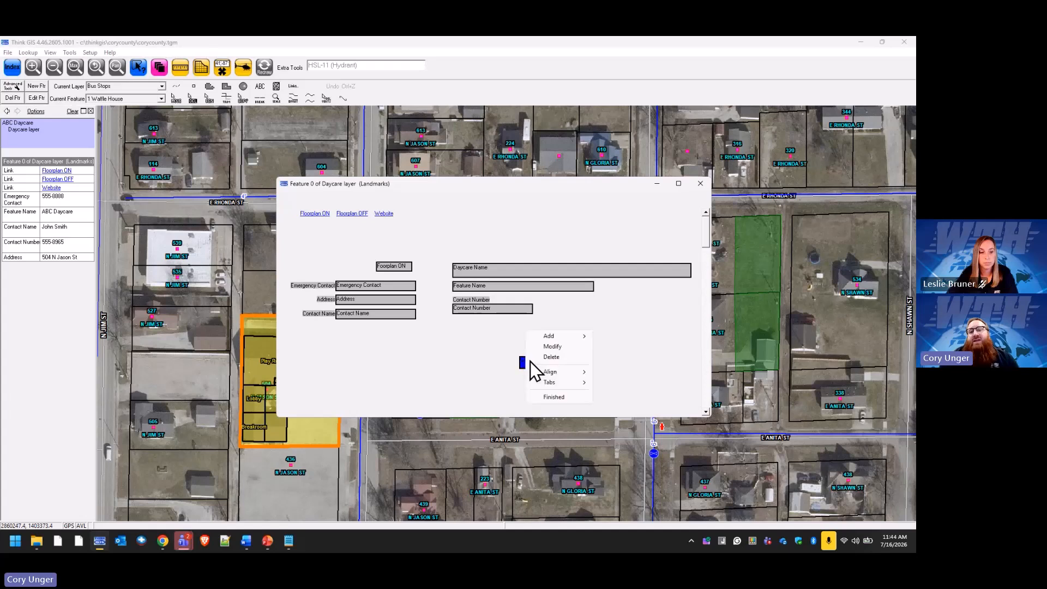
click(561, 349)
double_click(464, 261)
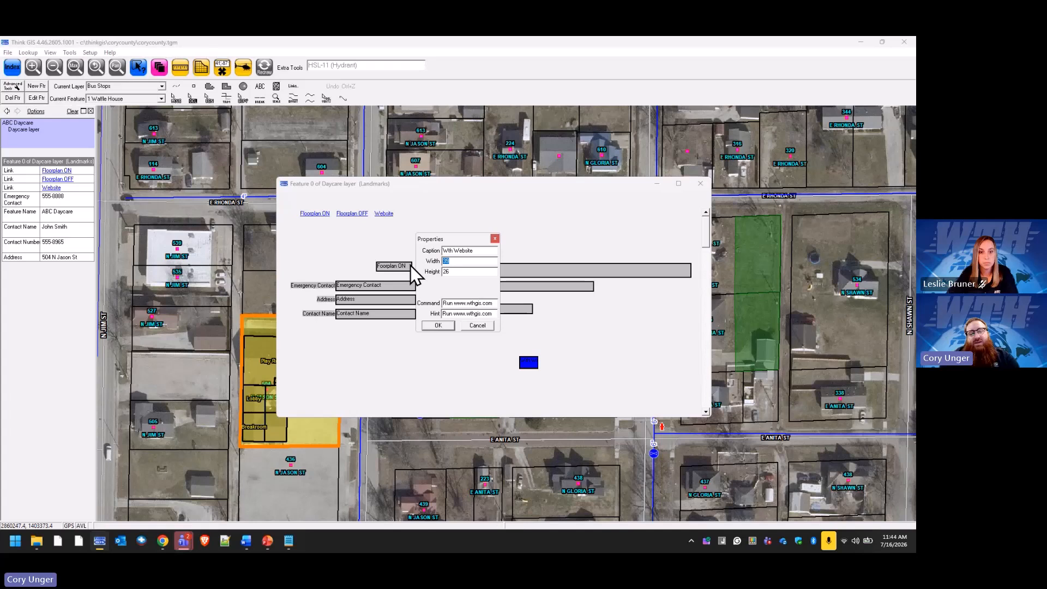
text(70)
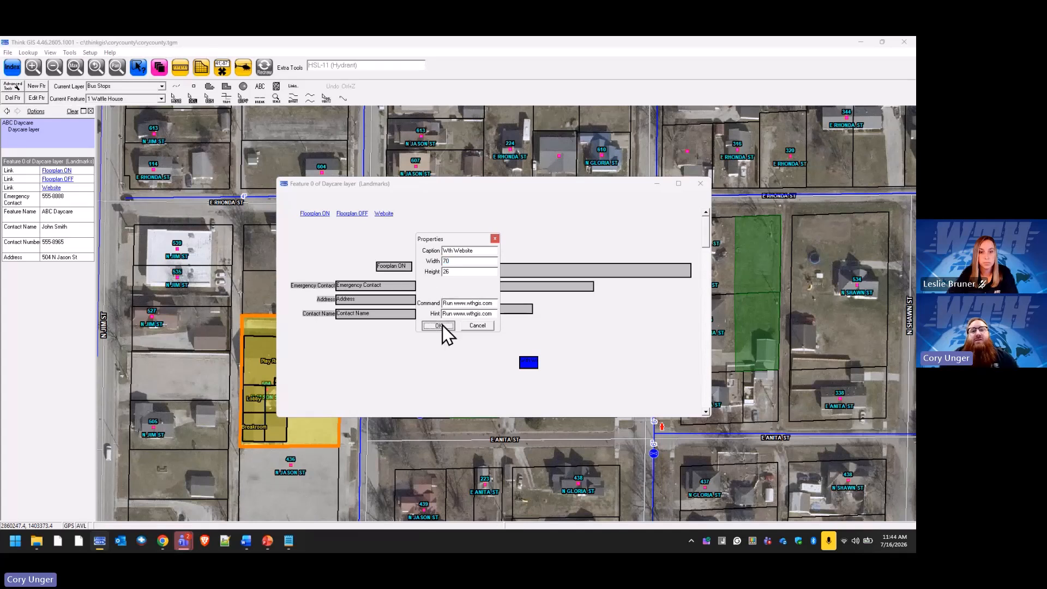
click(443, 325)
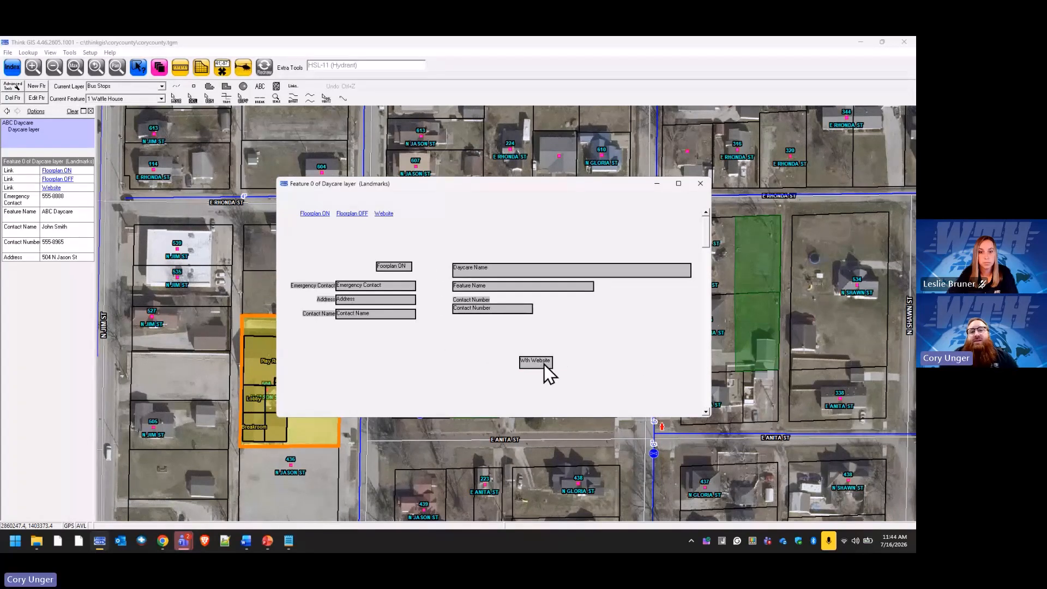
drag(544, 364, 567, 312)
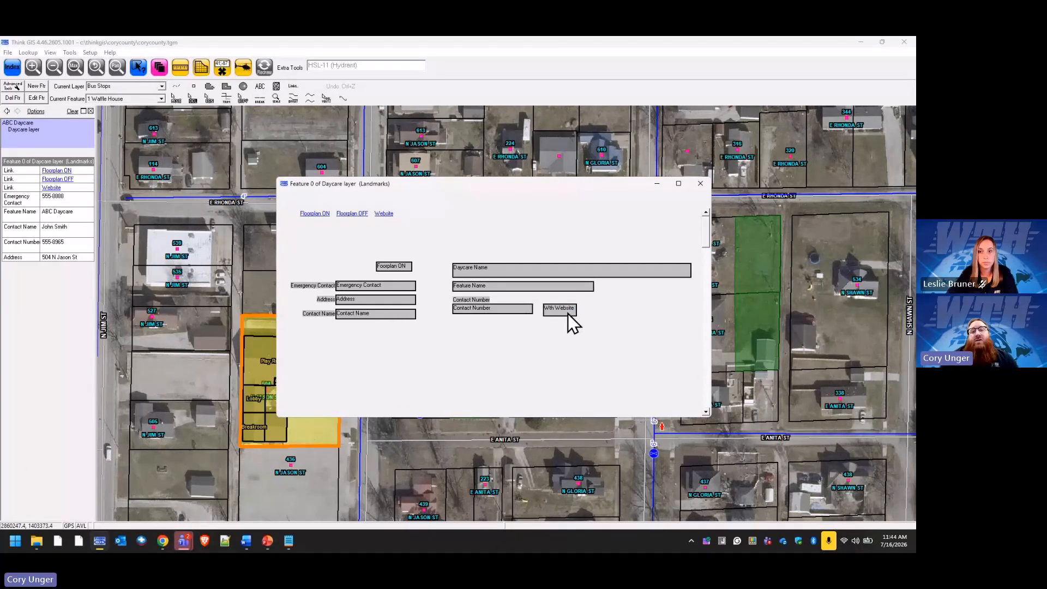
drag(566, 313, 475, 327)
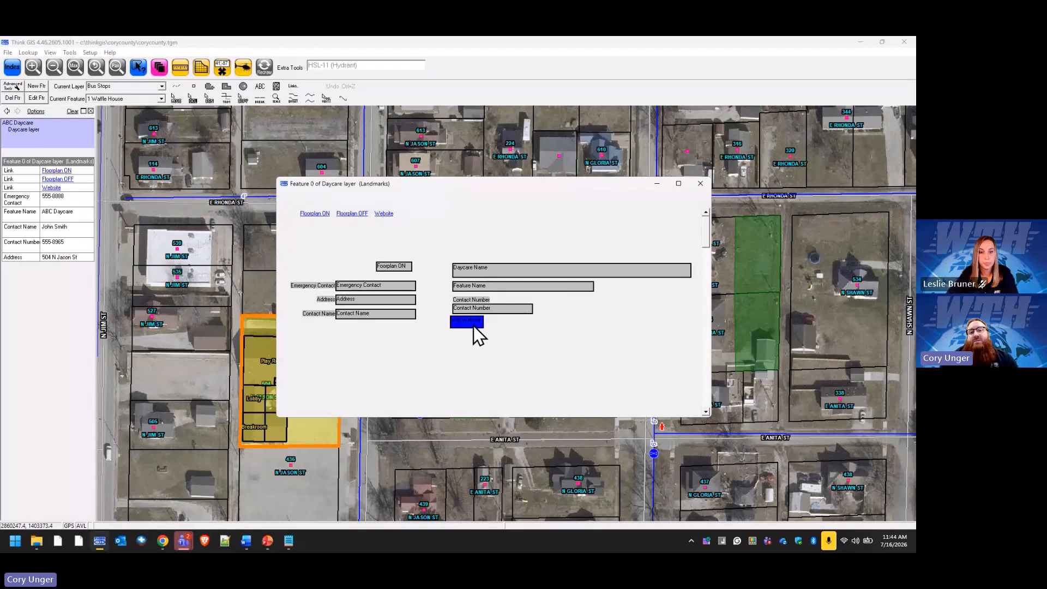
Add a 'Contact Info' text label to the form.
right_click(581, 326)
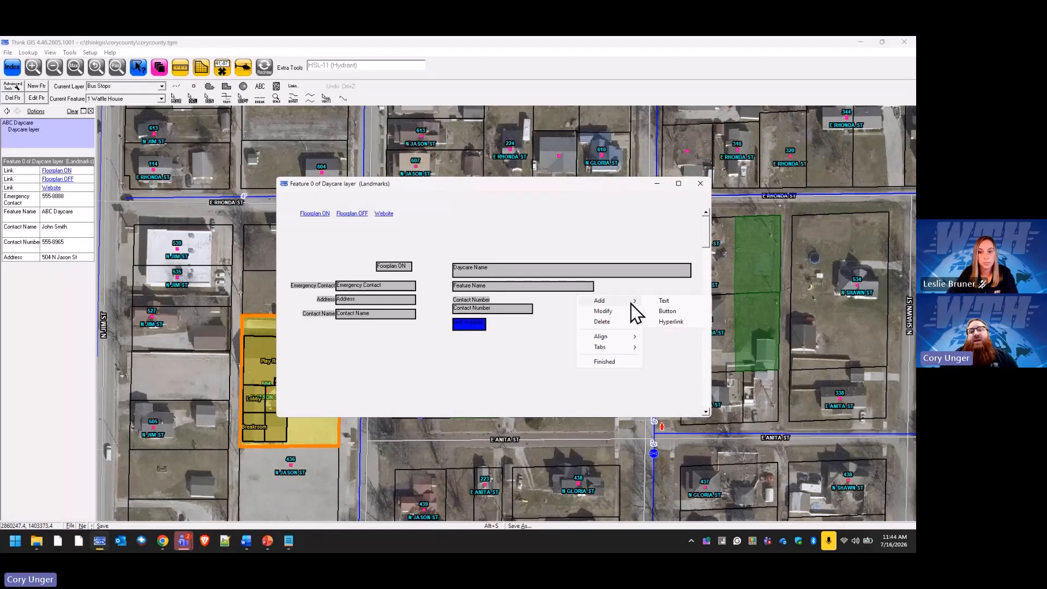
click(660, 300)
text(Con)
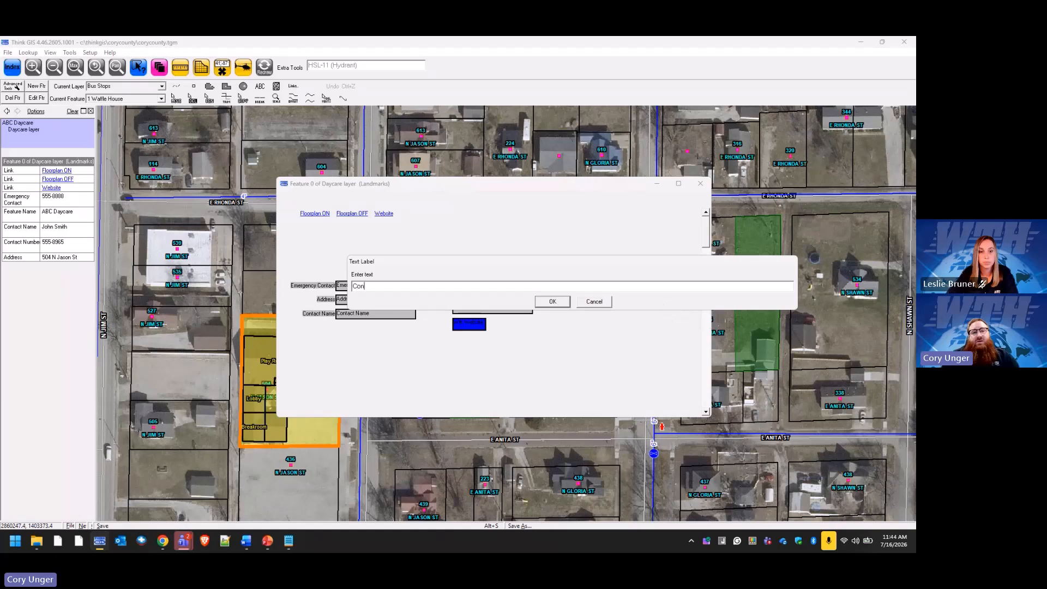
text(tact info)
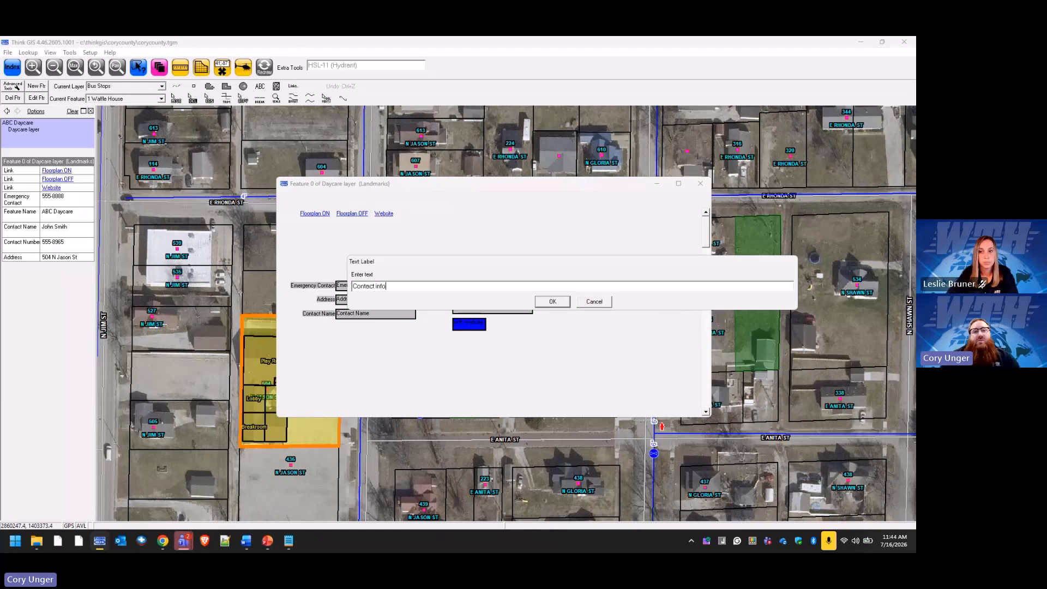
key(BackSpace)
key(BackSpace)
key(BackSpace)
key(BackSpace)
text(In)
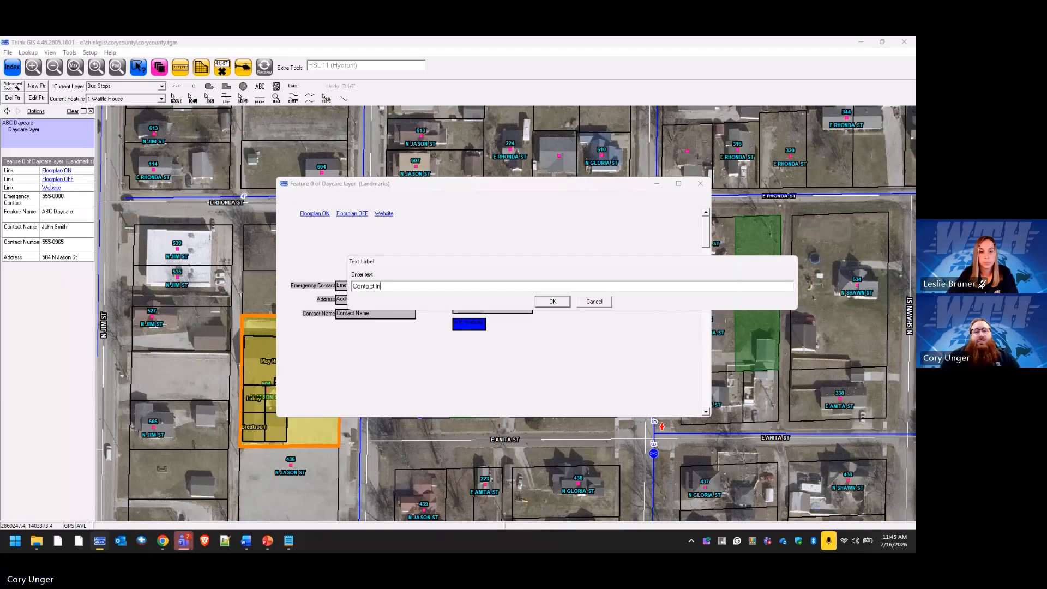
text(fo)
key(Return)
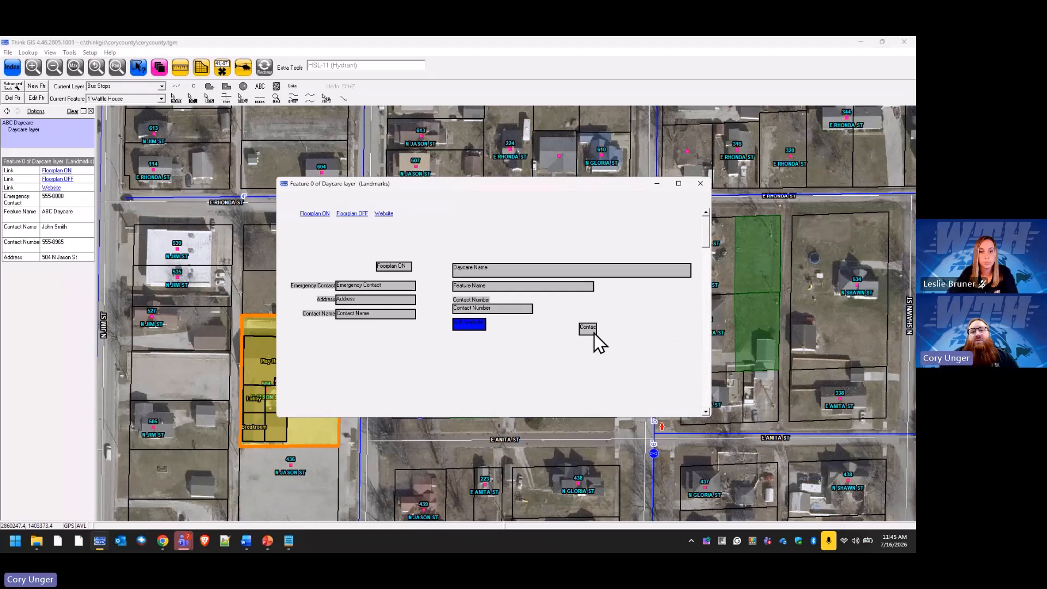
click(462, 358)
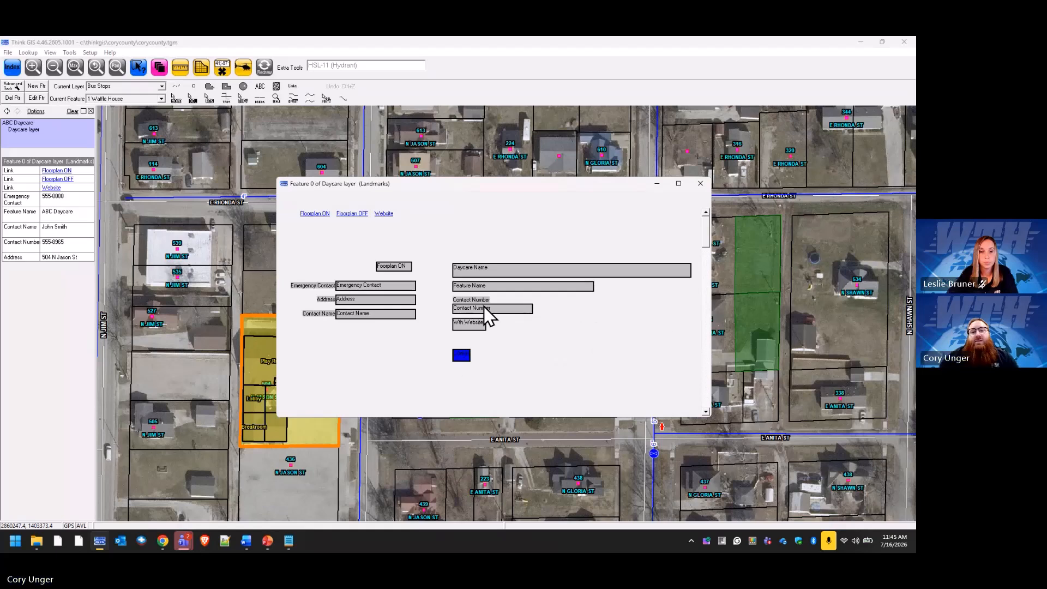
Move Contact Number and Wth Website lower, group Contact Name beside them, and apply the layout.
drag(483, 306, 488, 385)
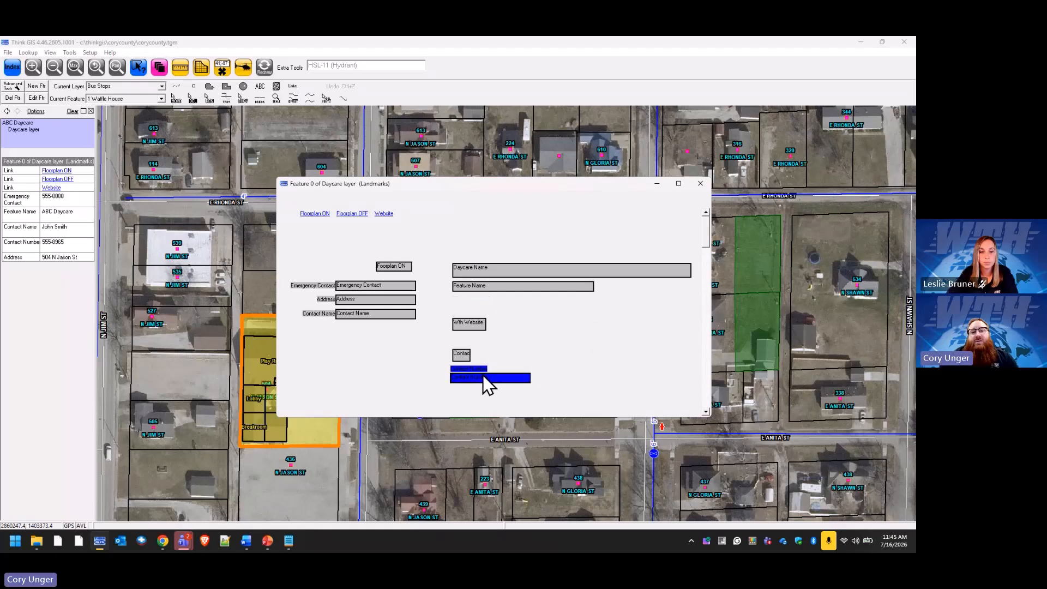
drag(474, 327, 473, 398)
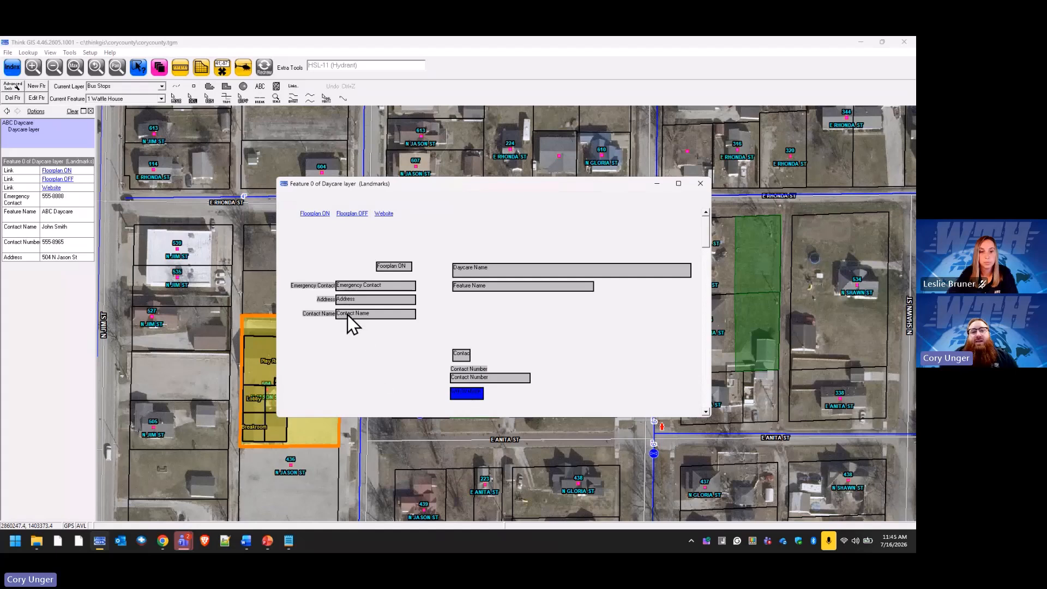
drag(348, 315, 540, 396)
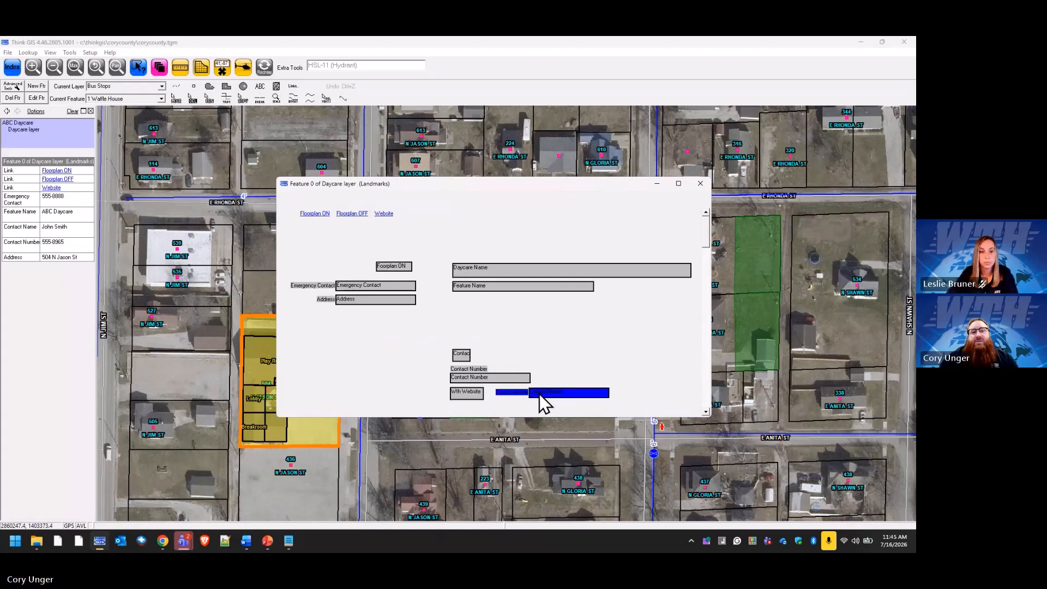
click(607, 371)
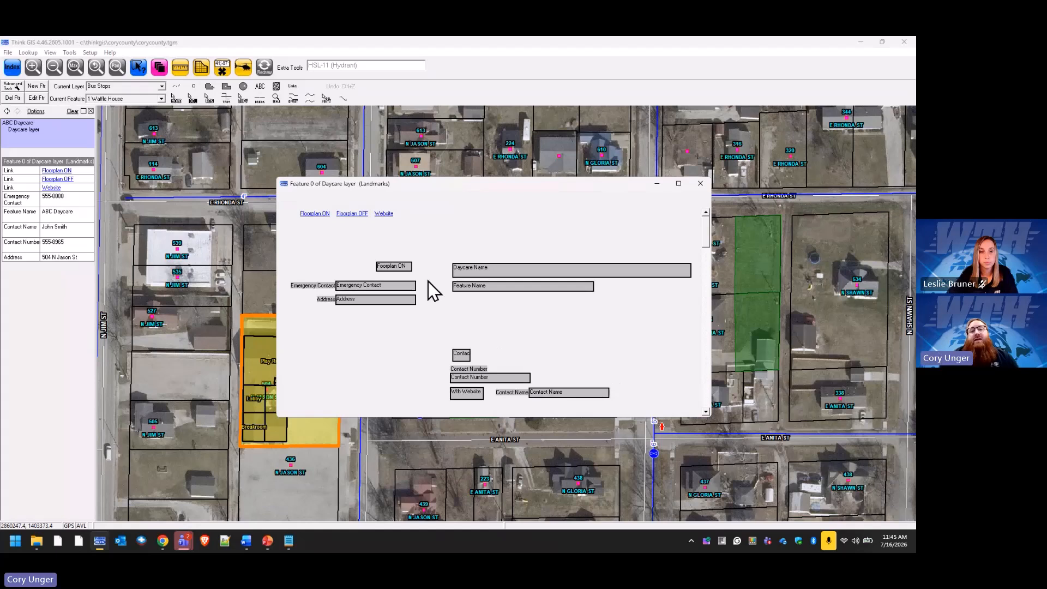
right_click(594, 351)
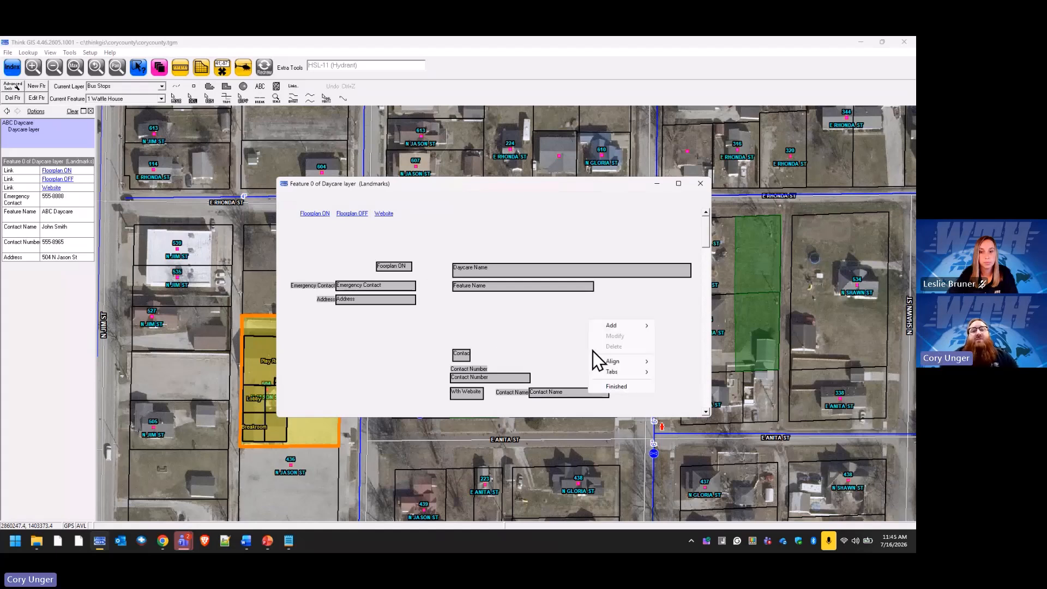
click(623, 385)
click(451, 315)
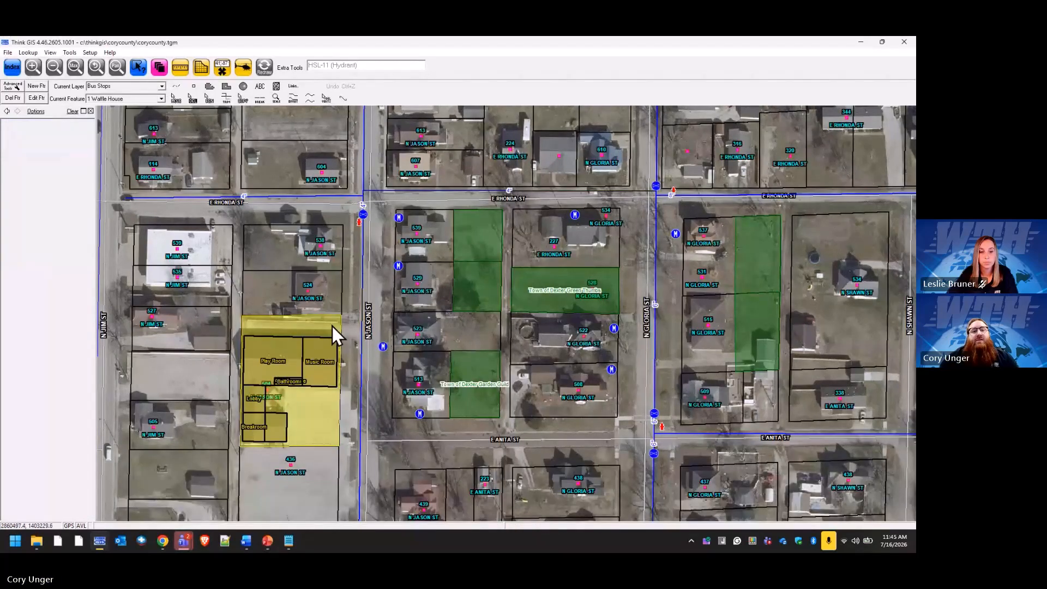
Reopen the ABC Daycare feature form from the daycare parcel.
click(332, 326)
click(44, 158)
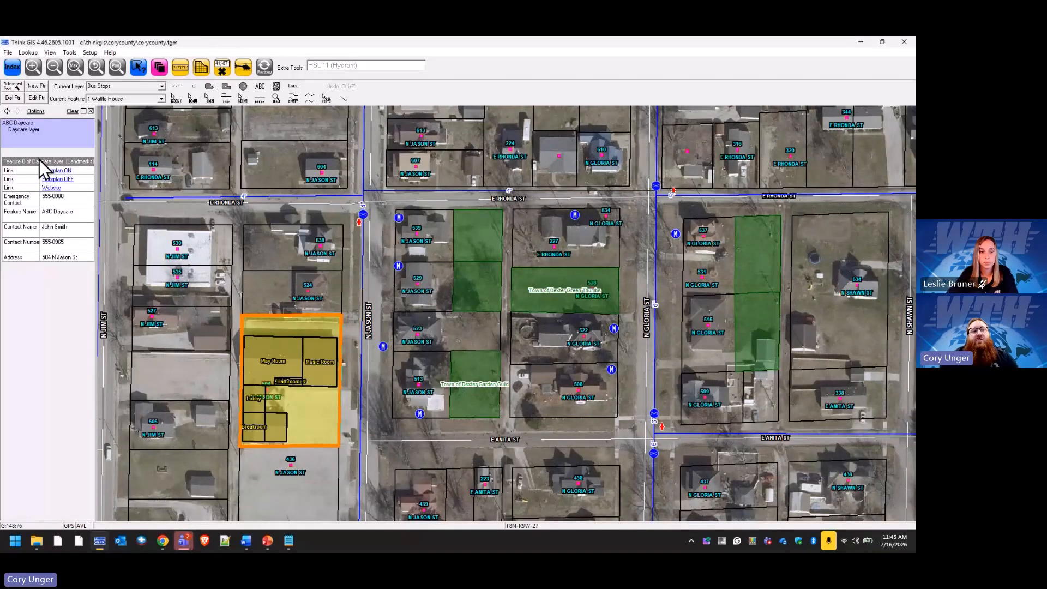
double_click(39, 161)
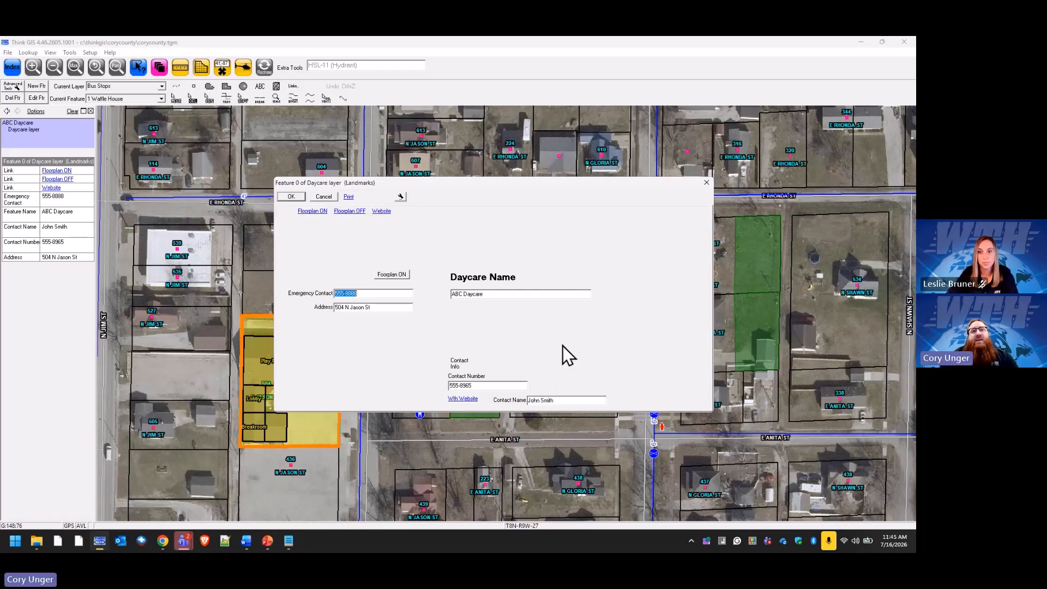
Switch the ABC Daycare form into Modify Form Layout mode.
click(401, 197)
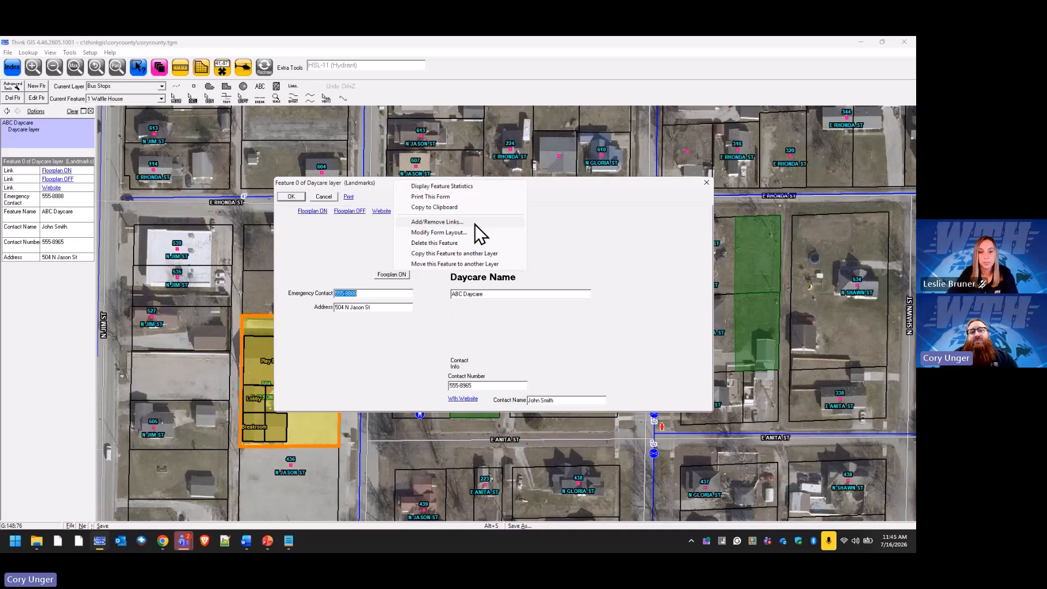
click(476, 225)
click(468, 341)
click(403, 197)
click(461, 231)
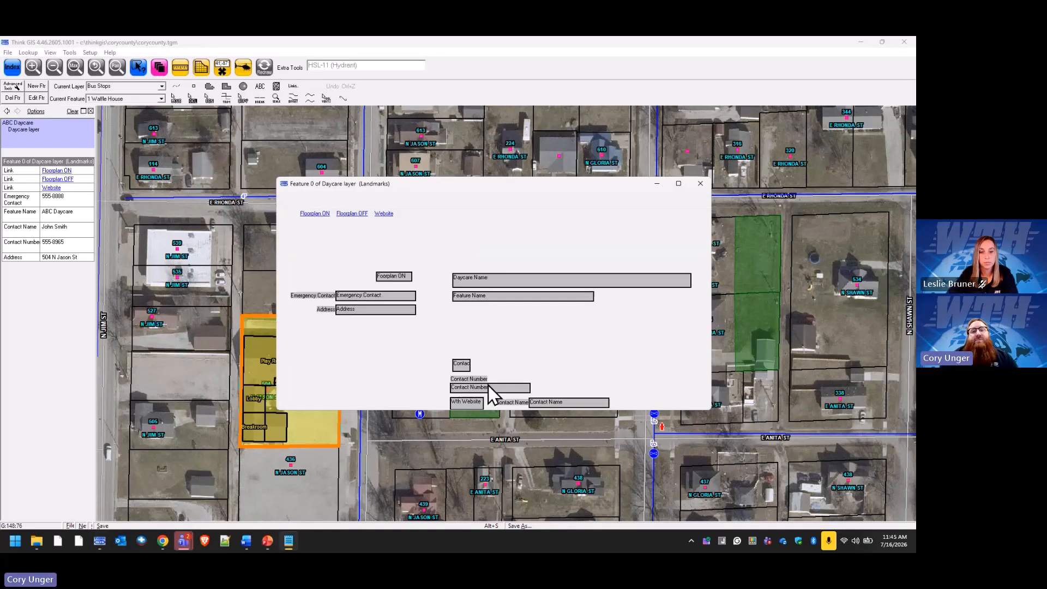
Enlarge the form and delete the Wth Website link button.
drag(504, 411, 488, 465)
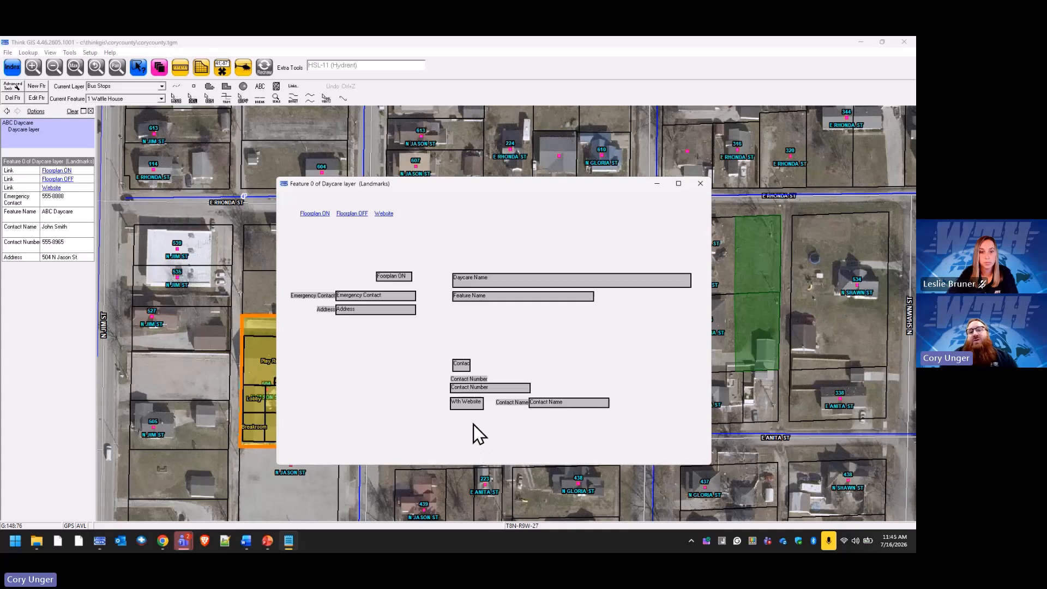
click(471, 406)
right_click(470, 407)
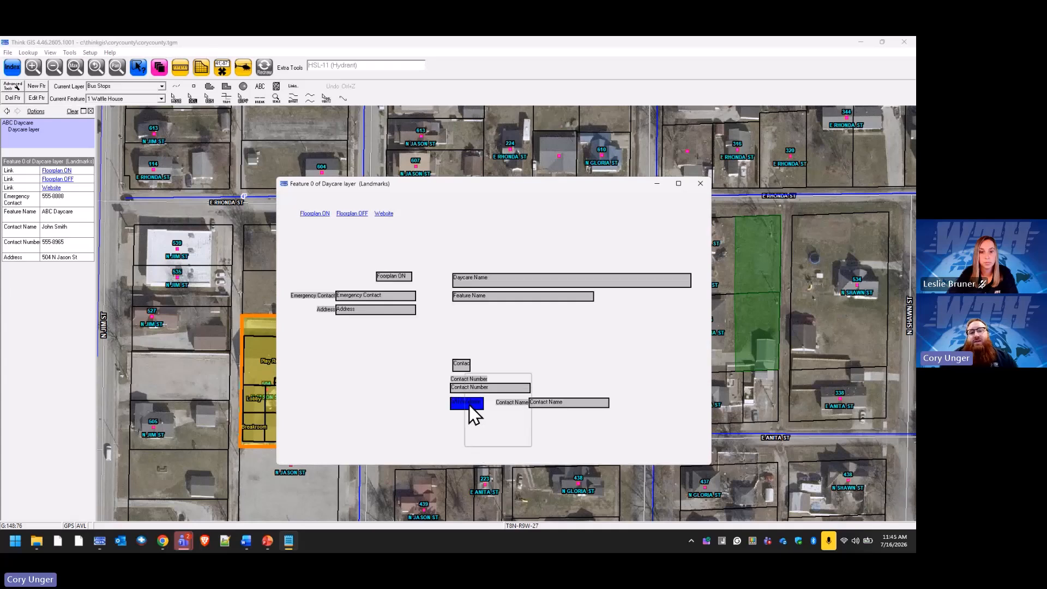
click(499, 401)
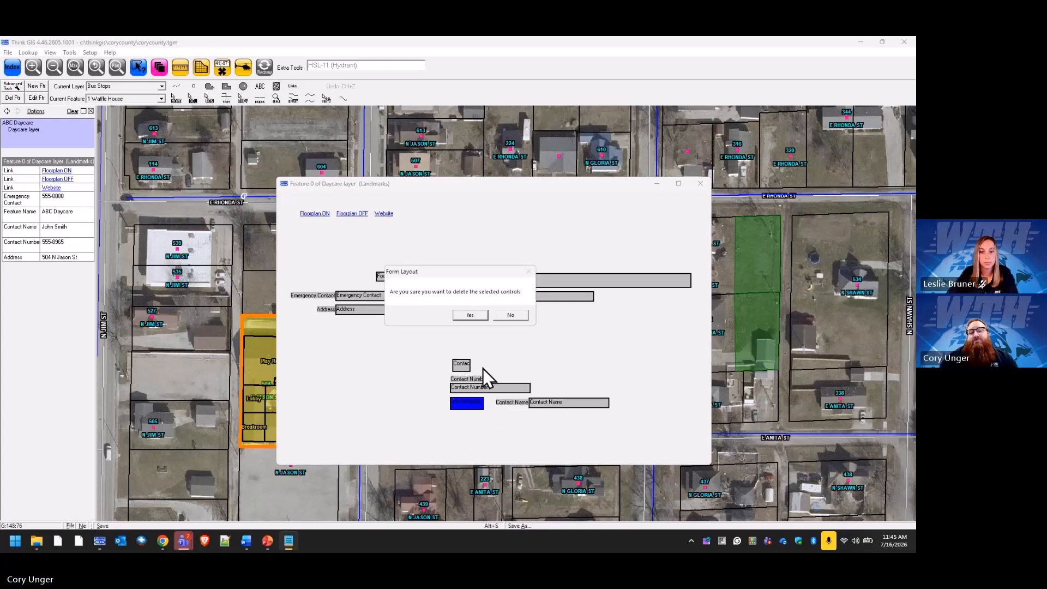
click(477, 319)
Move Contact Name left under Contact Number, since data fields cannot be deleted.
click(554, 404)
right_click(552, 404)
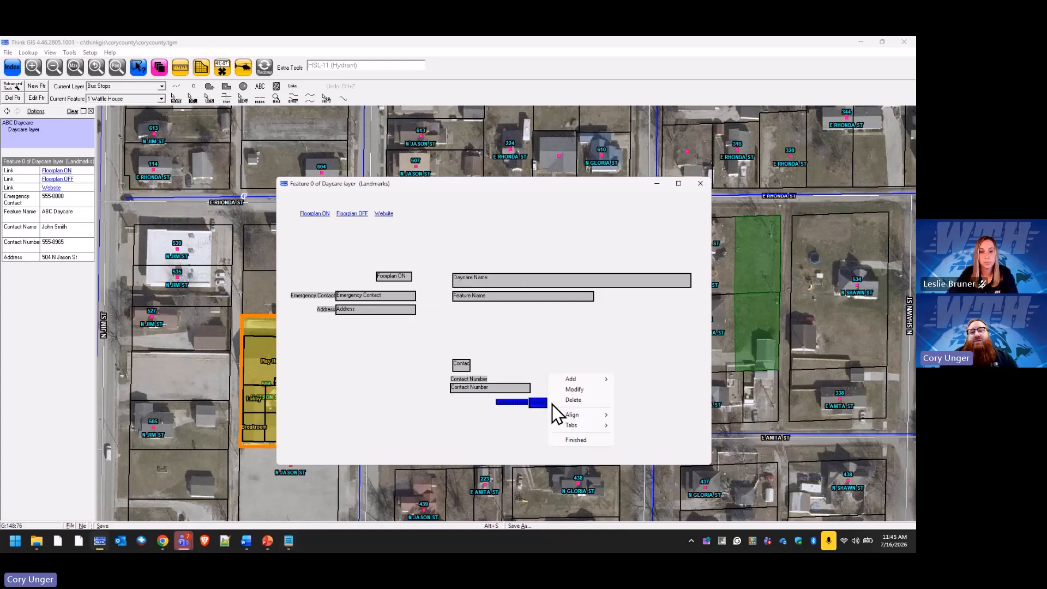
click(581, 402)
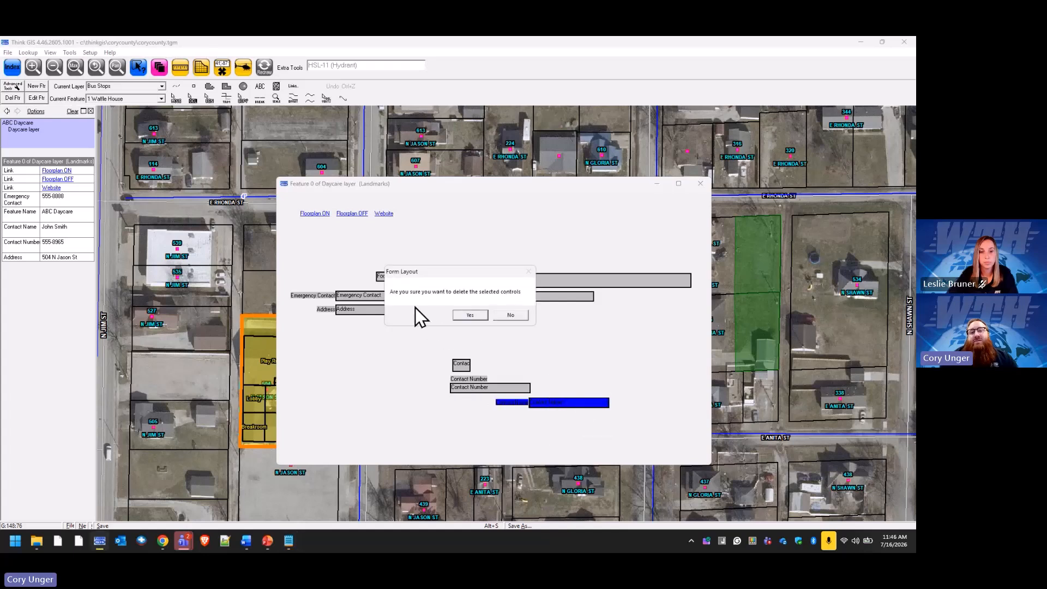
click(470, 315)
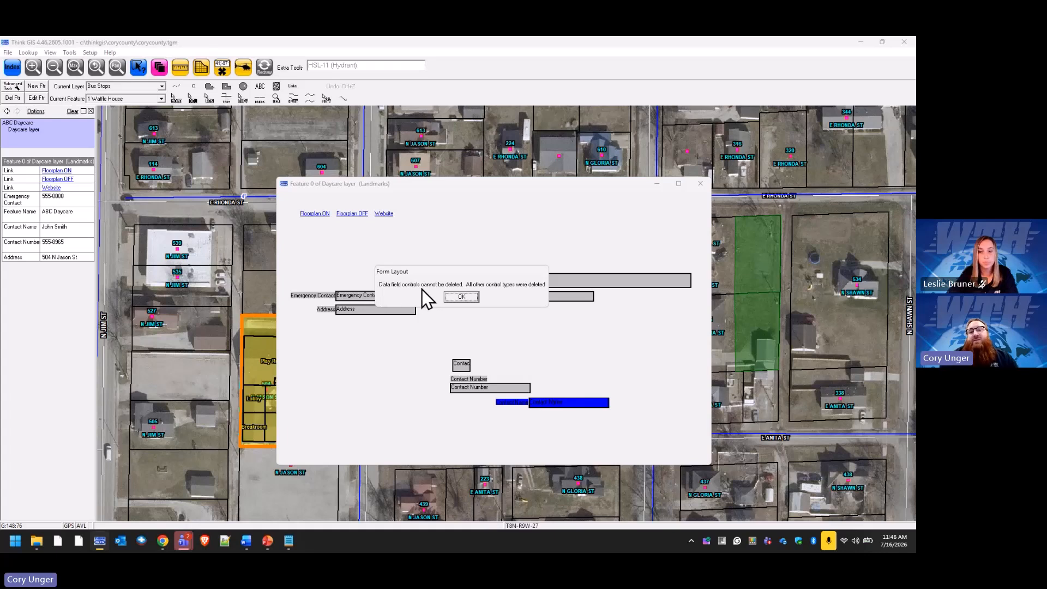
click(461, 298)
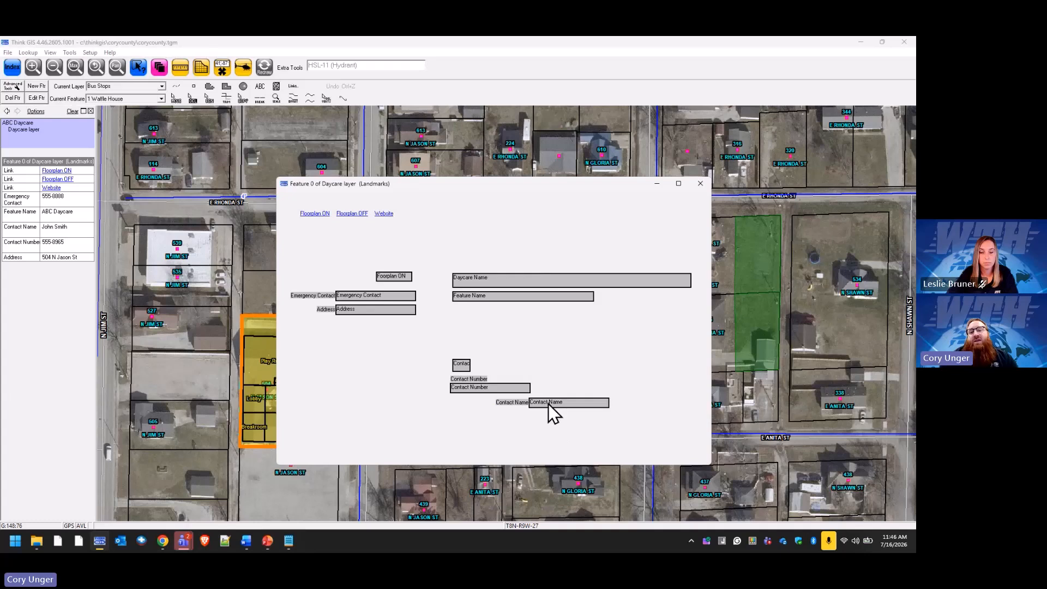
drag(548, 404, 472, 405)
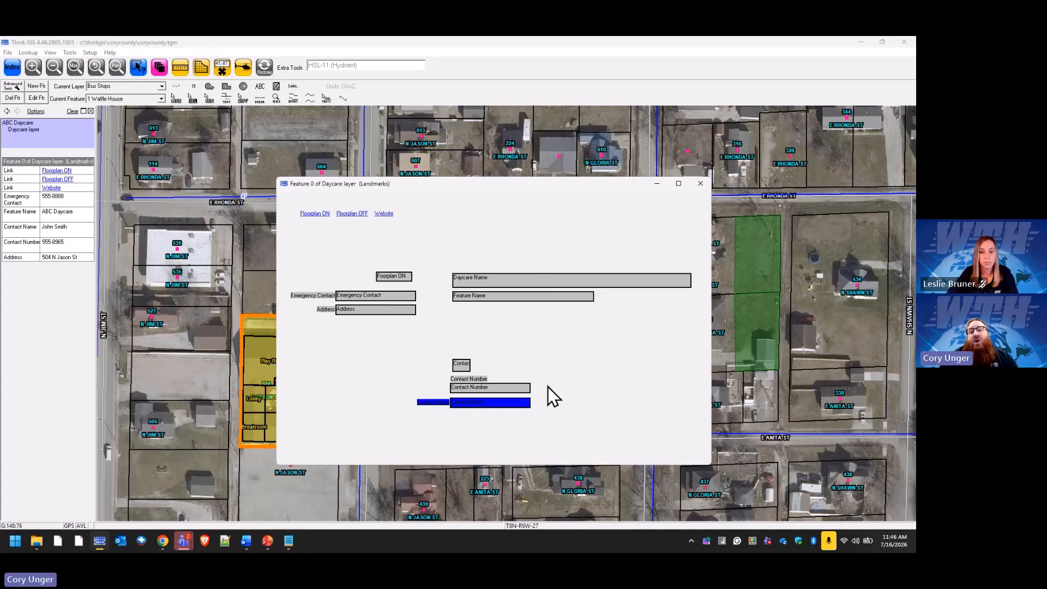
Delete the small Contact label from the form.
click(461, 365)
right_click(463, 368)
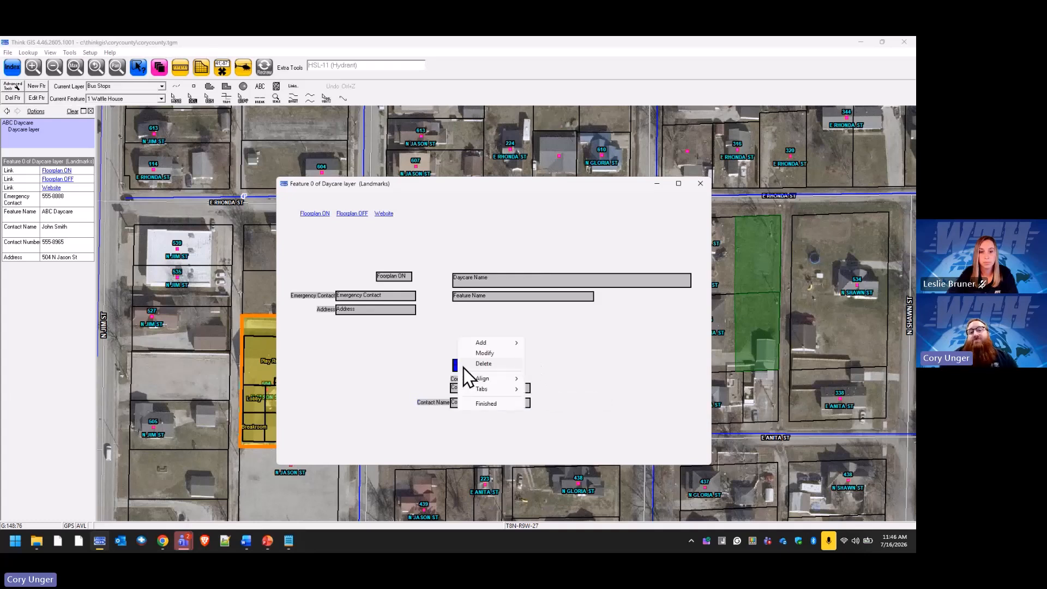
click(499, 364)
click(485, 315)
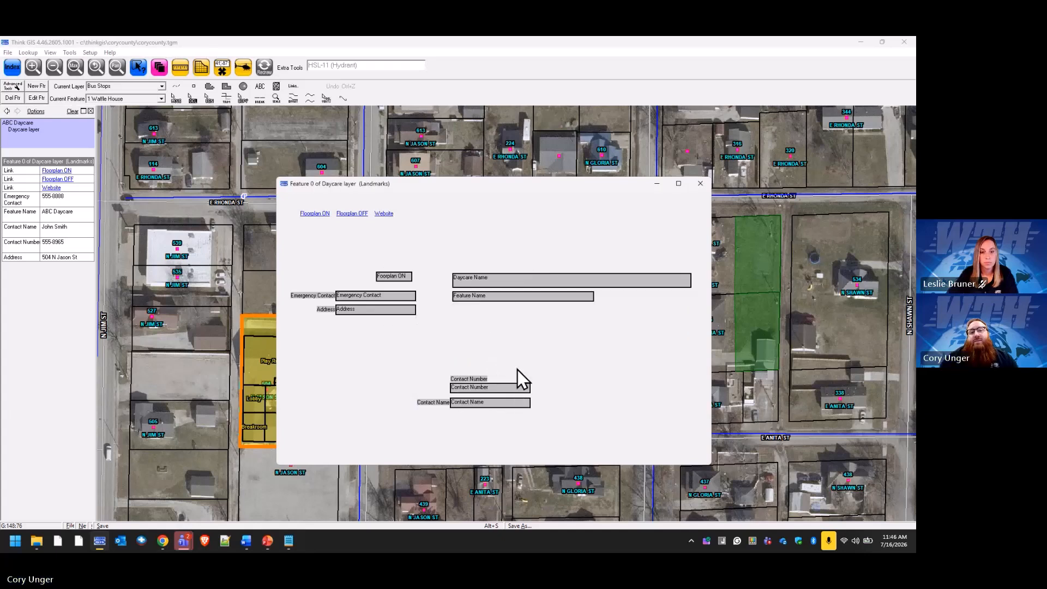
click(397, 278)
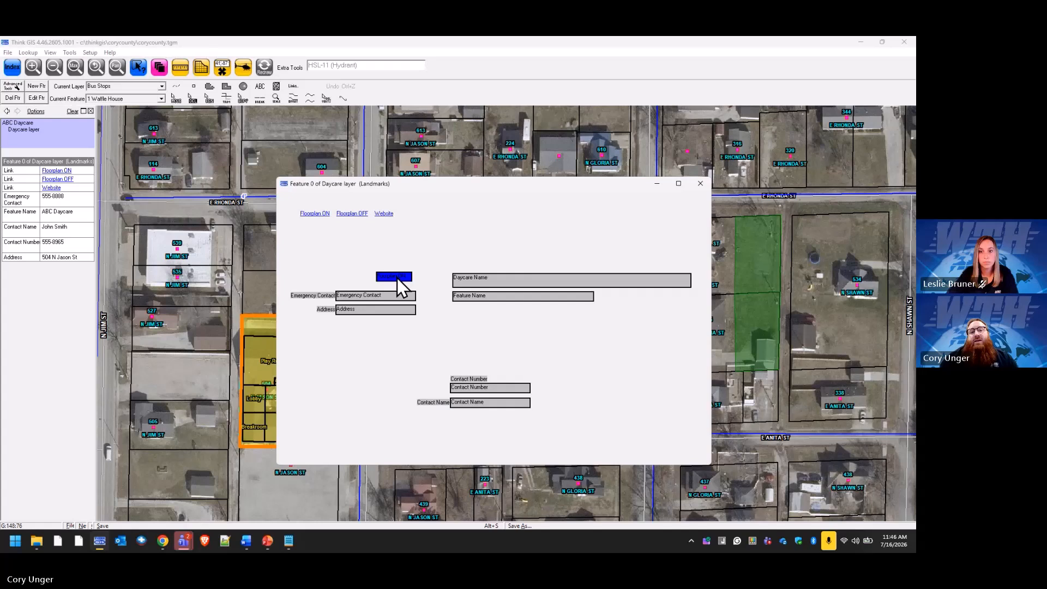
Resize the Daycare Name heading to height 70 and width 25.
double_click(397, 279)
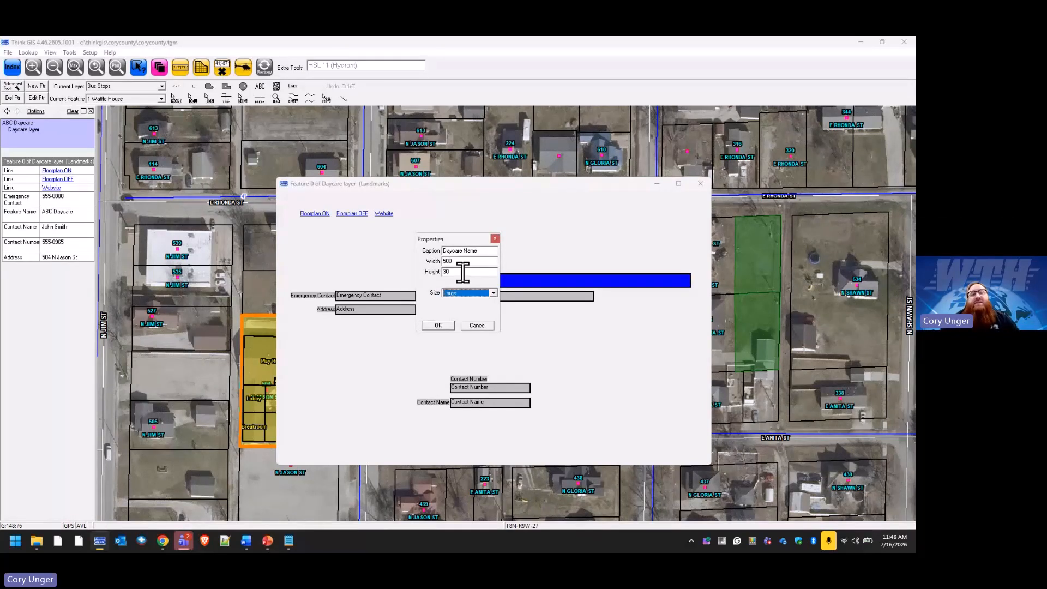
click(463, 272)
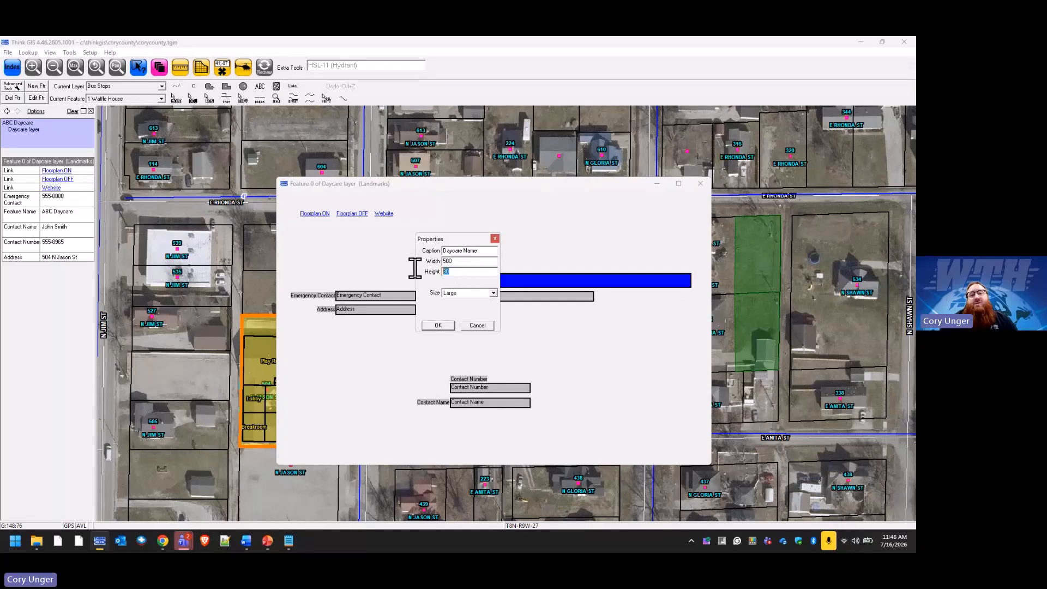
double_click(469, 273)
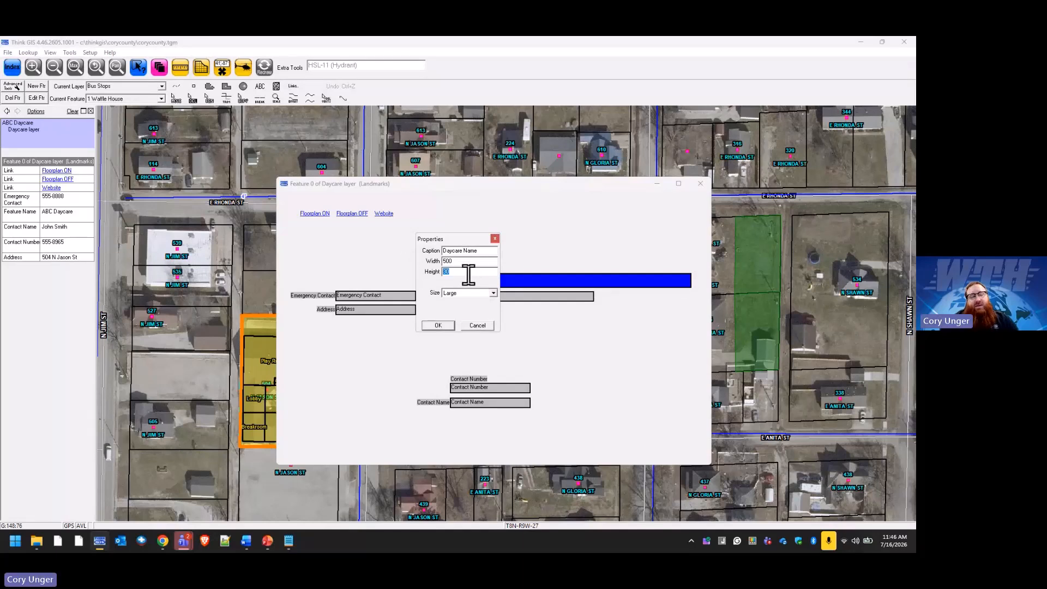
text(70)
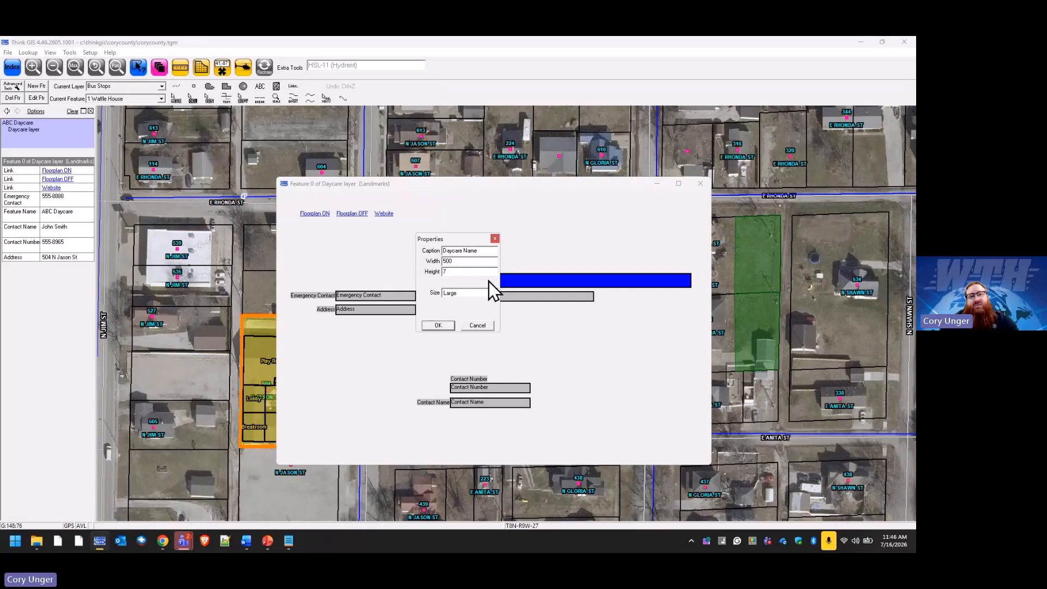
drag(457, 262, 432, 263)
text(25)
click(439, 326)
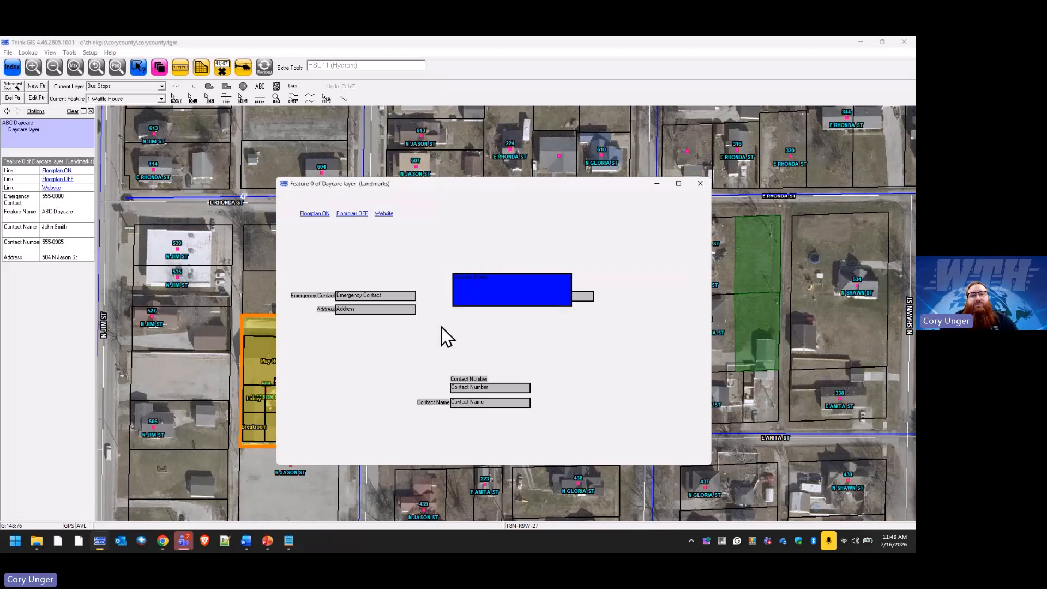
Move the Daycare Name heading above Feature Name and apply the layout changes.
drag(522, 300, 519, 266)
right_click(534, 333)
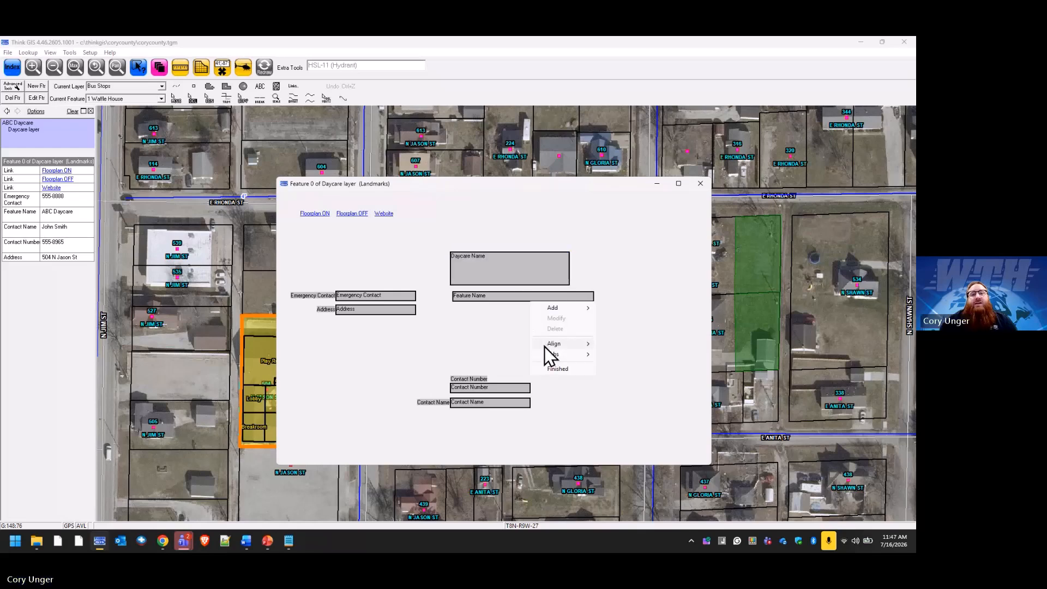
click(567, 367)
click(446, 316)
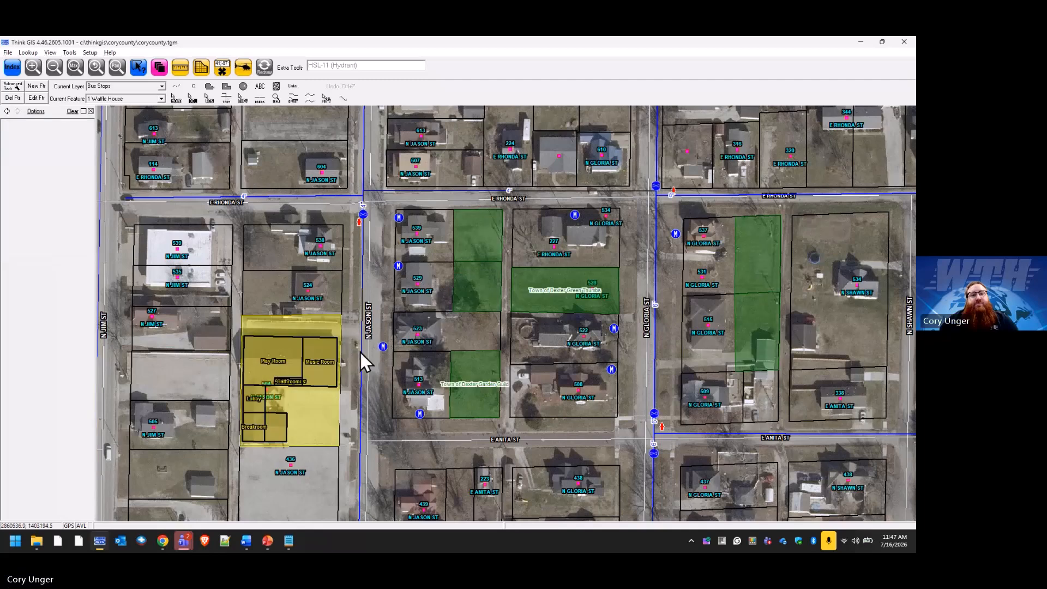
click(334, 329)
Open the ABC Daycare form showing Floorplan ON/OFF, Website links and the large Daycare Name heading.
click(34, 158)
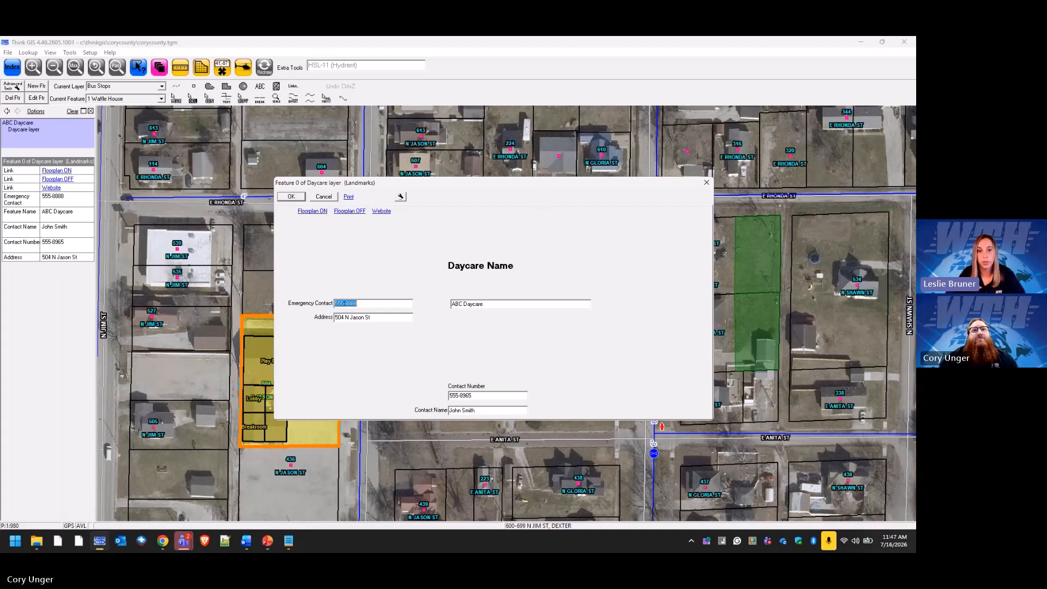
key(alt+Tab)
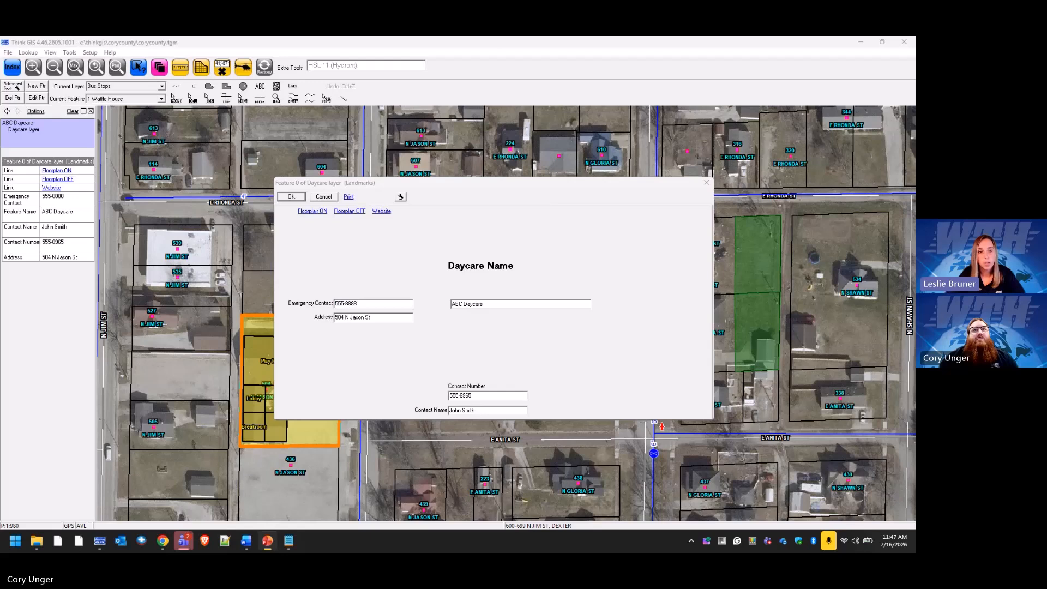
key(alt+Tab)
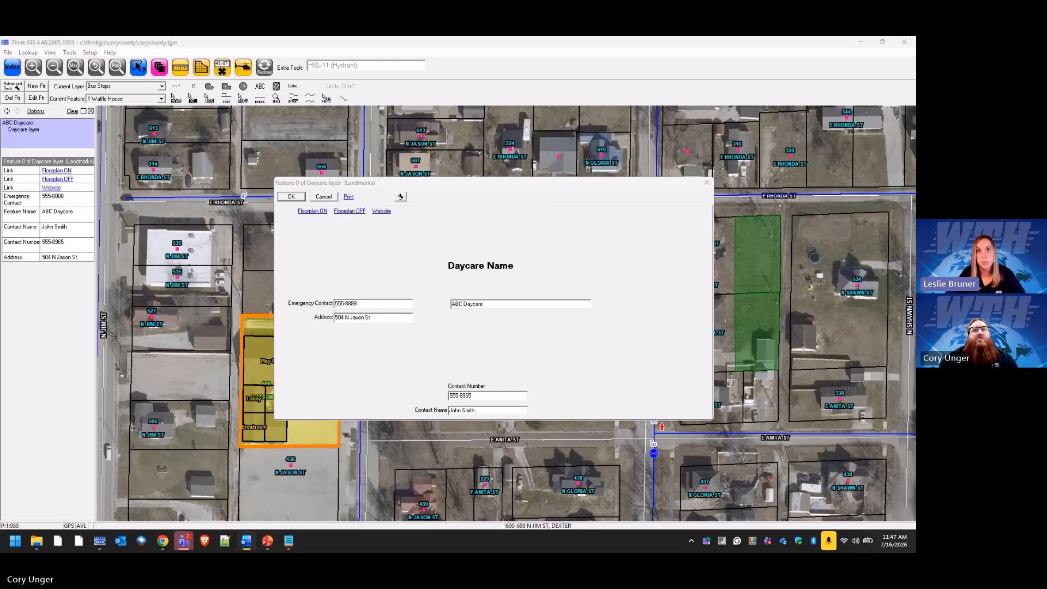
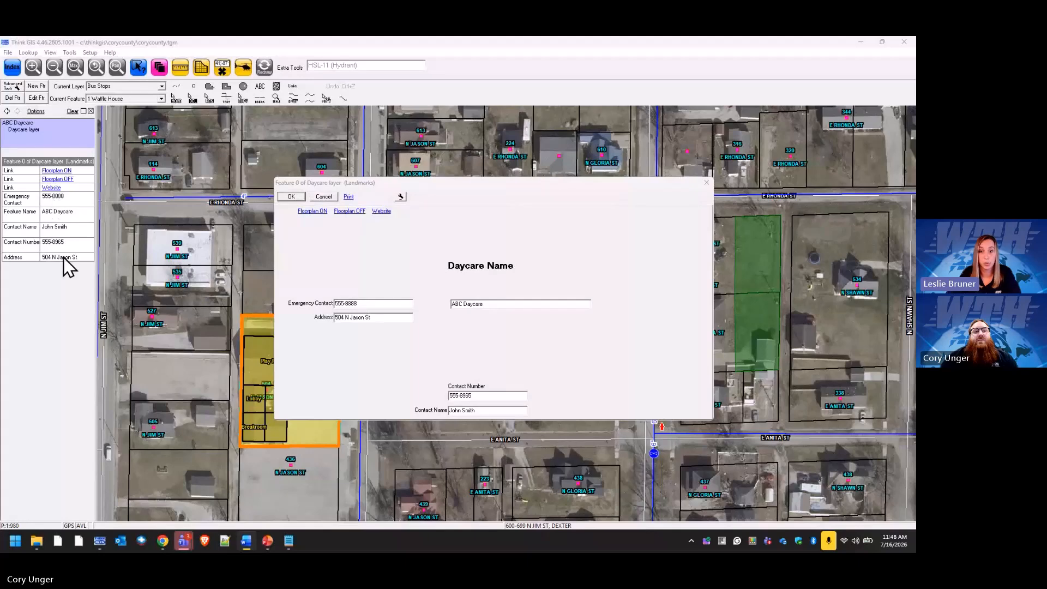
Cancel the ABC Daycare feature form to return to the map with its floorplan rooms.
click(327, 196)
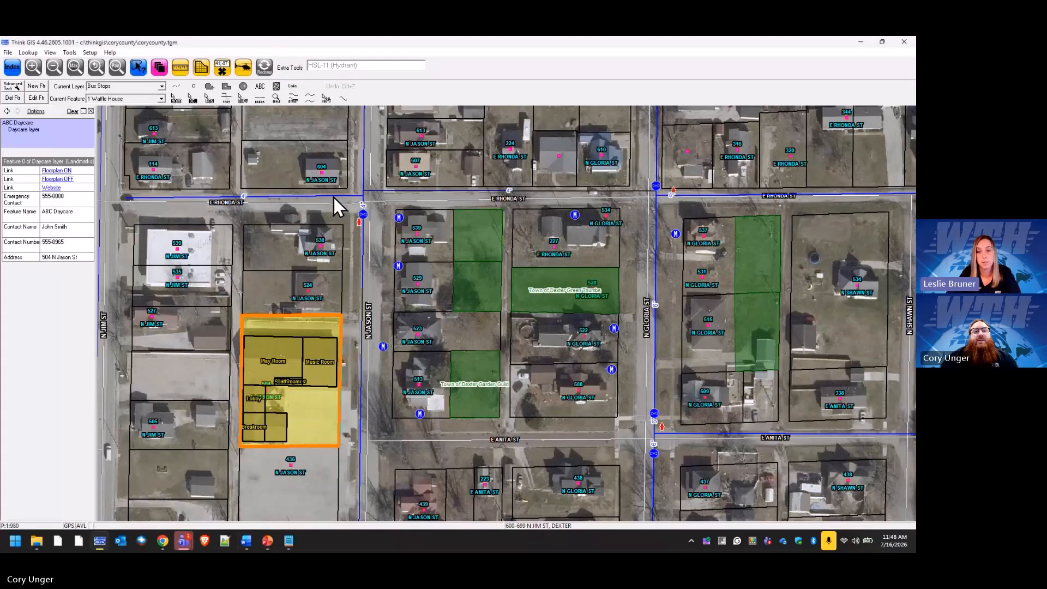
Open the Daycare layer's field layout from Layer Settings.
click(161, 71)
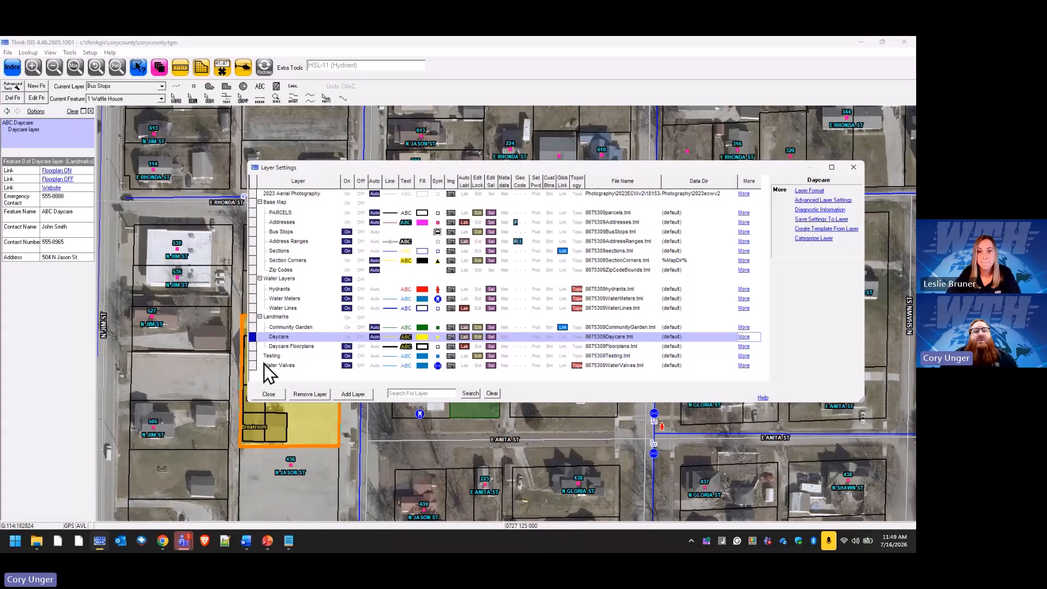
click(280, 338)
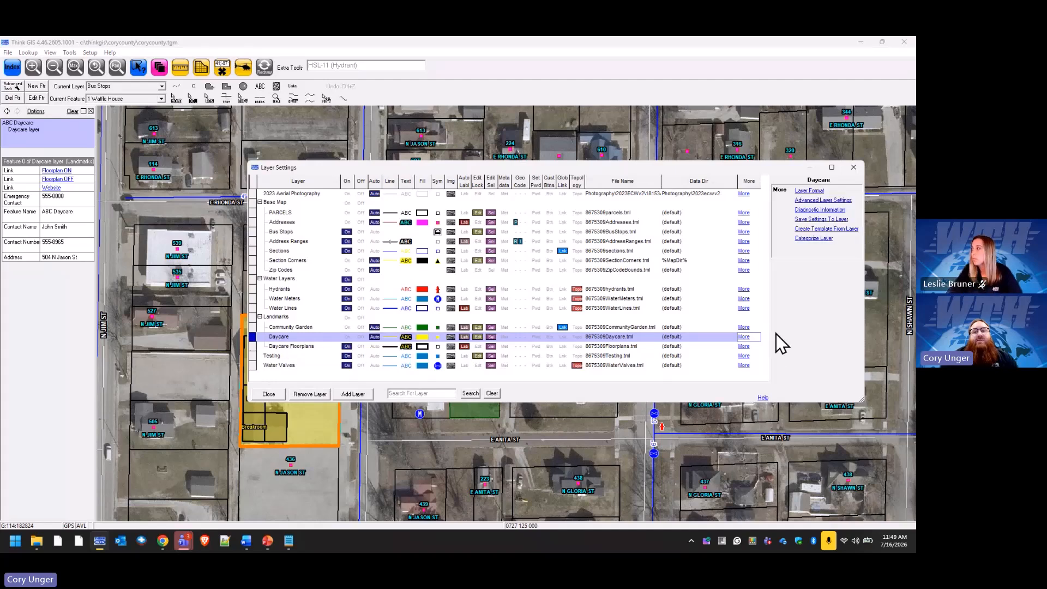
click(810, 191)
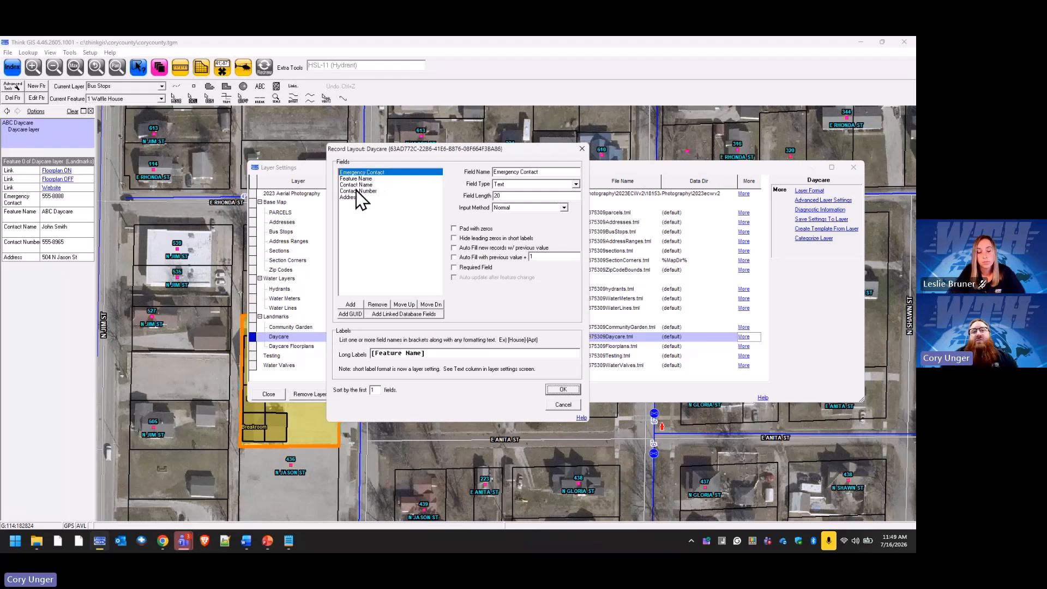
Try moving Emergency Contact below Feature Name and removing Contact Name, then cancel.
click(368, 173)
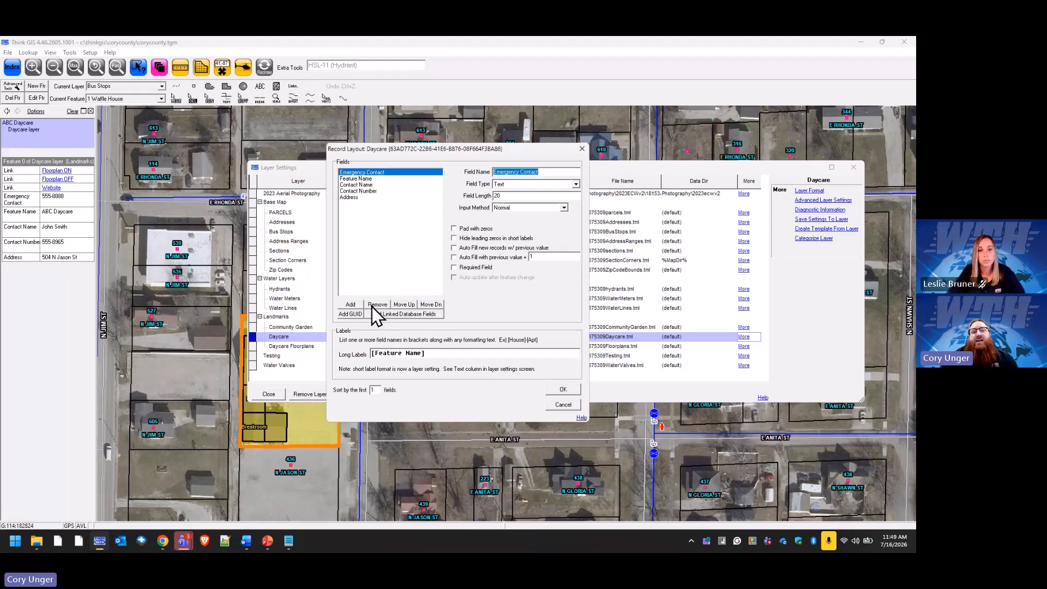
click(431, 306)
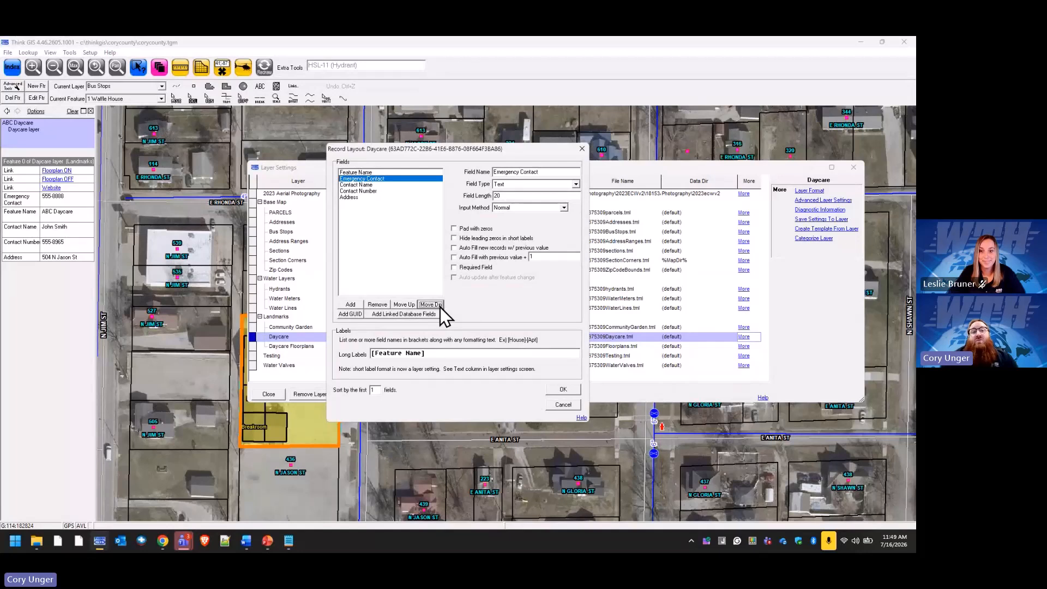
click(366, 185)
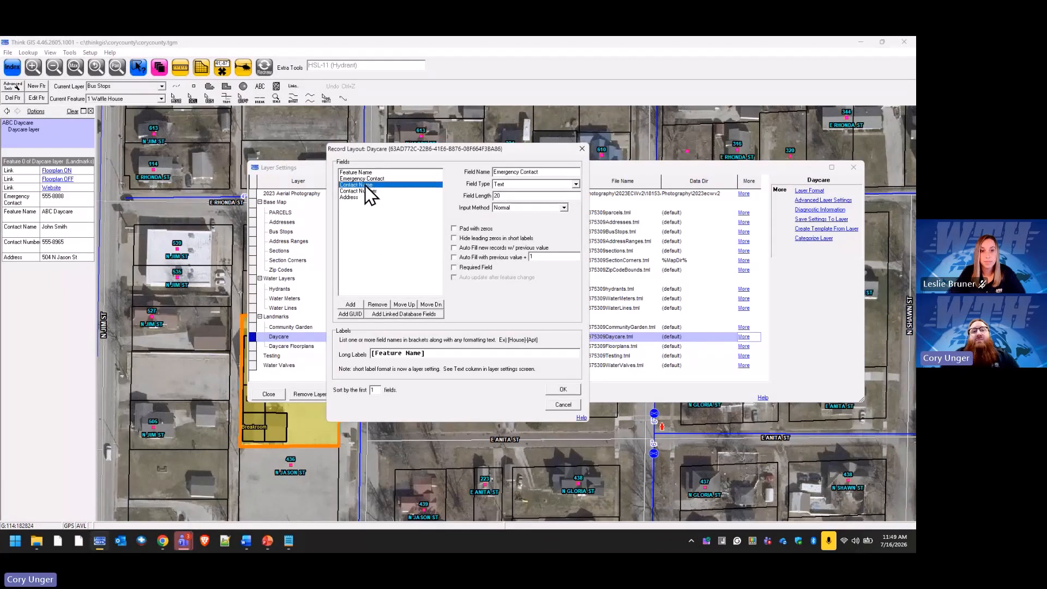
click(378, 304)
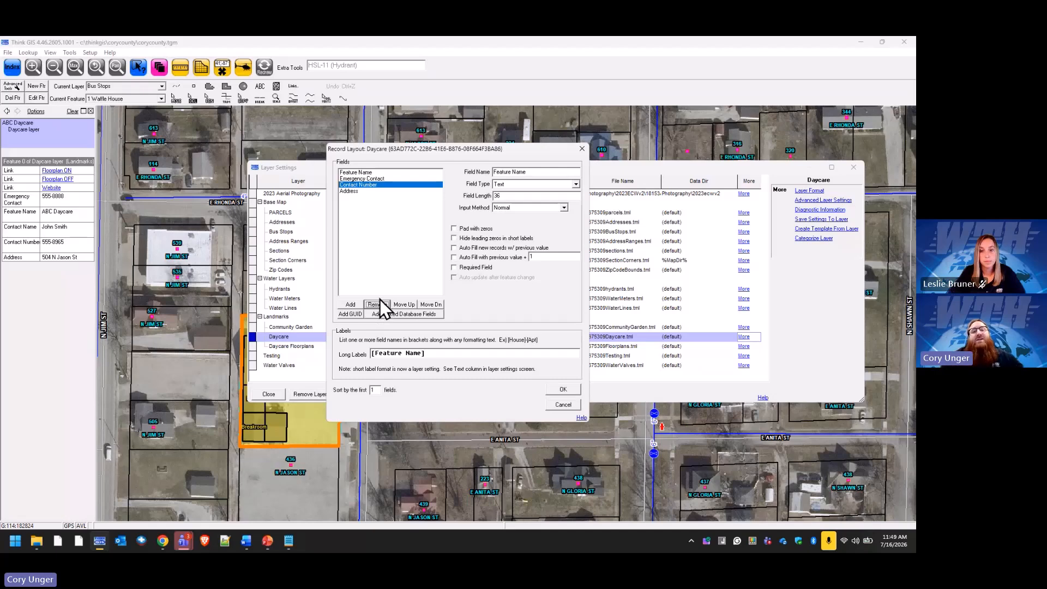
click(571, 404)
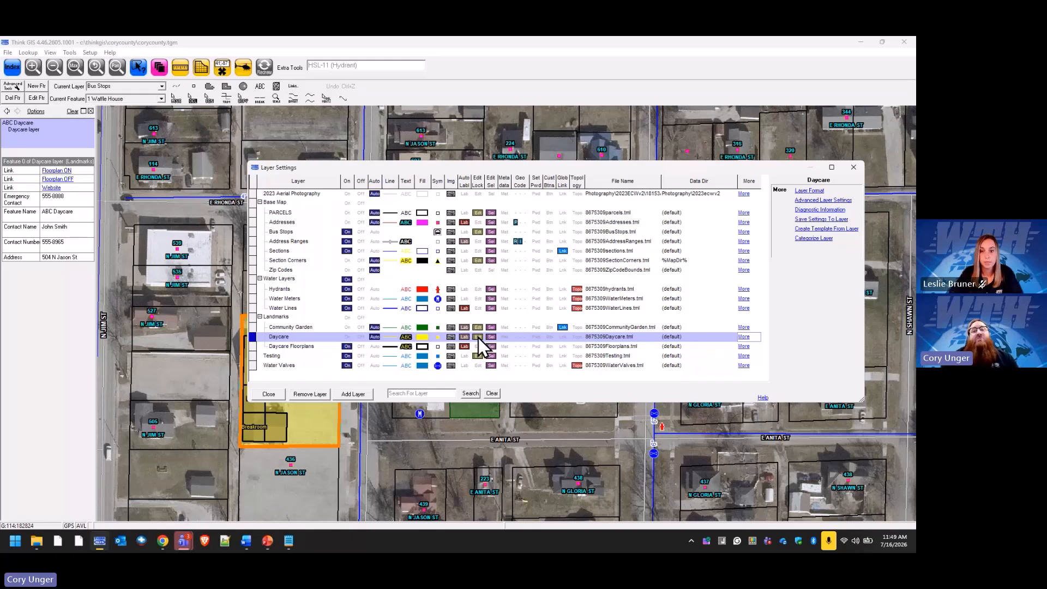
Rename the Daycare layer's Address field to 'Property Address'.
click(808, 191)
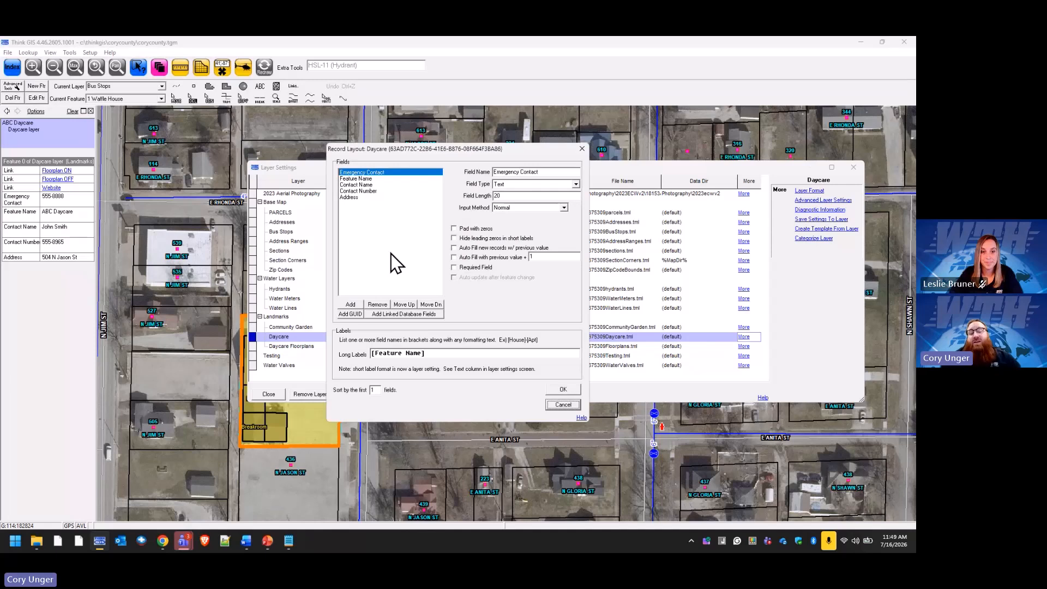
click(355, 197)
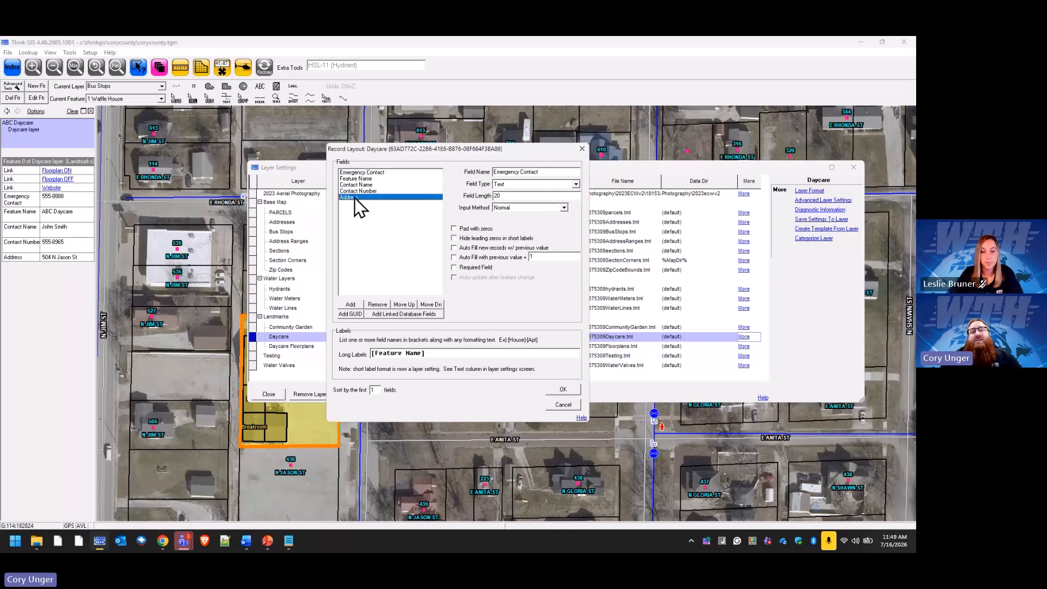
click(494, 172)
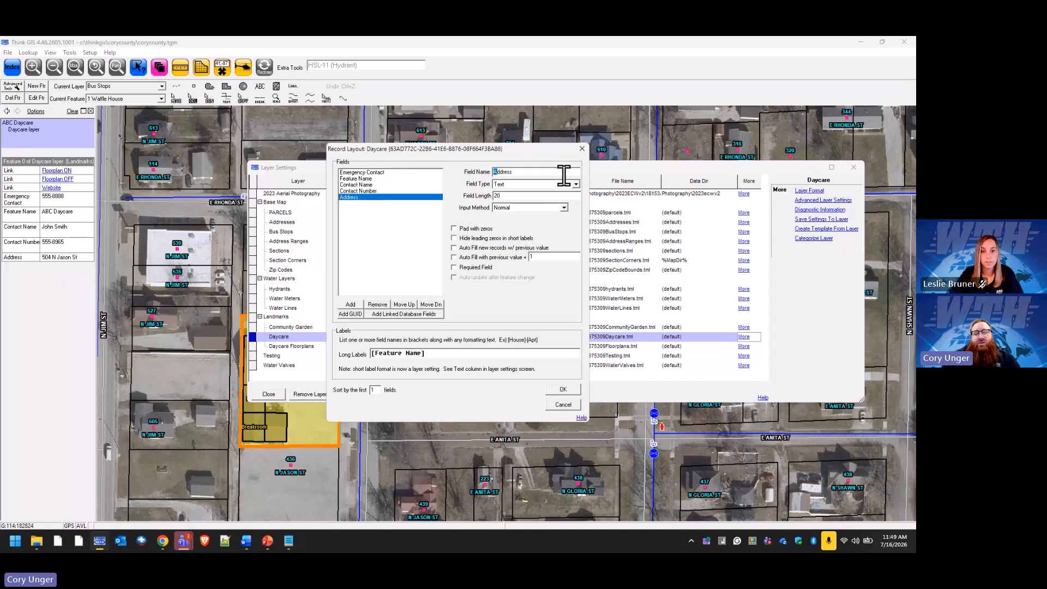
text(Pr)
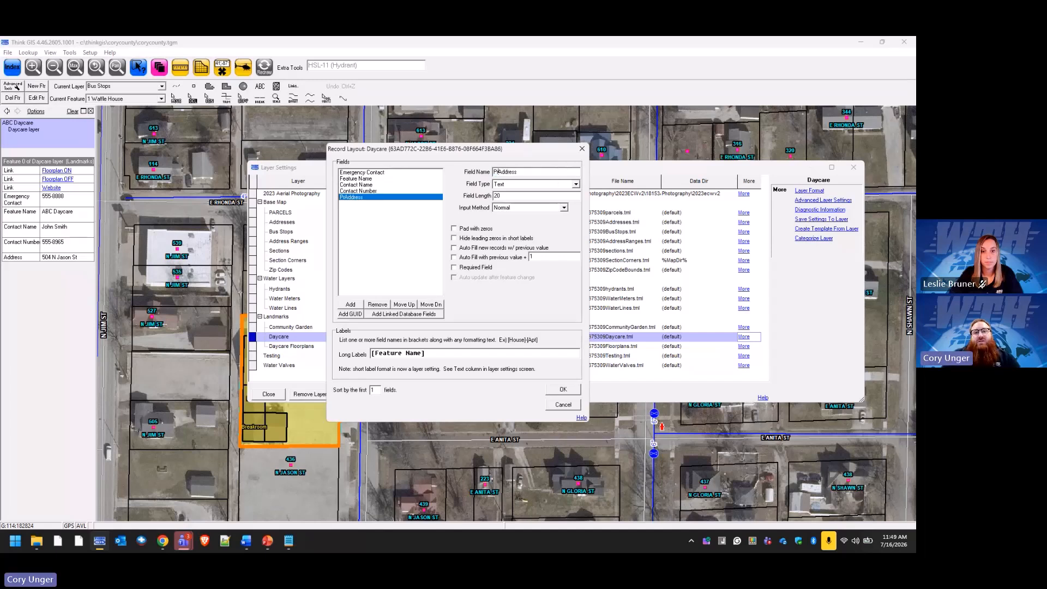
text(operty)
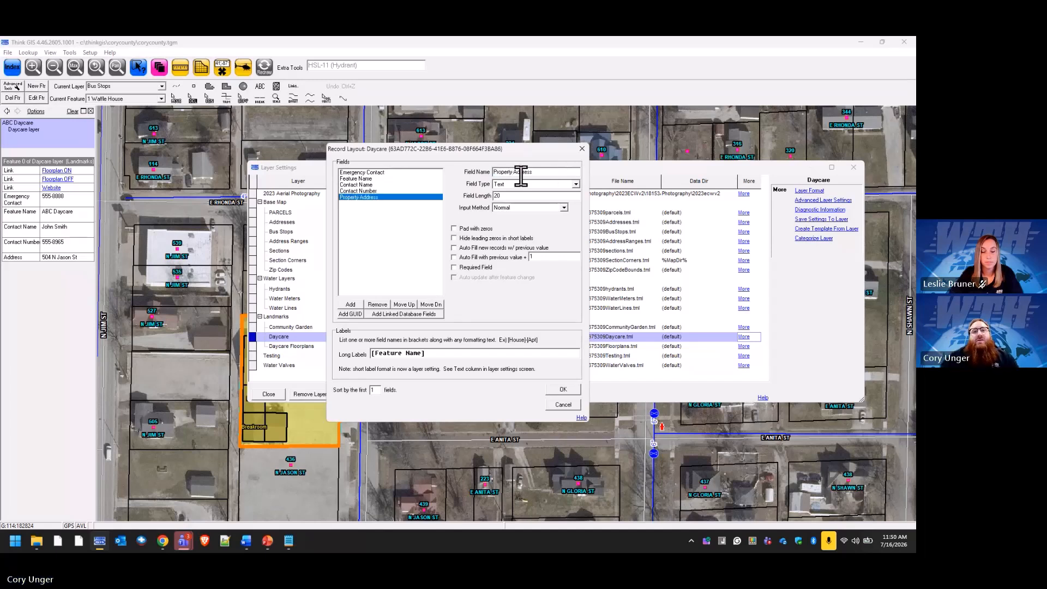
Rename the Contact Name field to 'Director Name' and confirm the field layout.
click(366, 185)
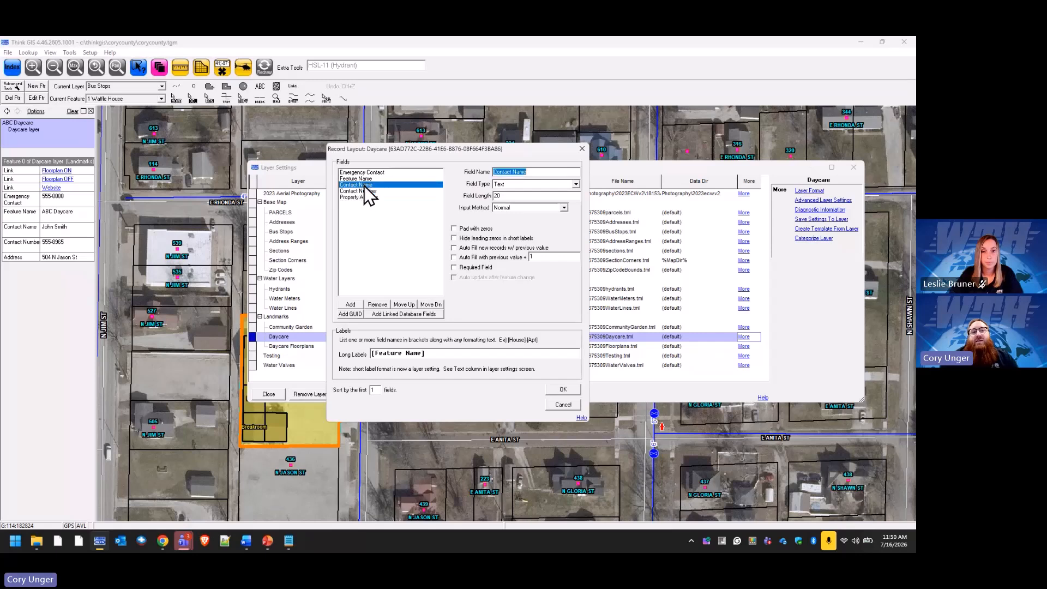
click(511, 171)
double_click(511, 172)
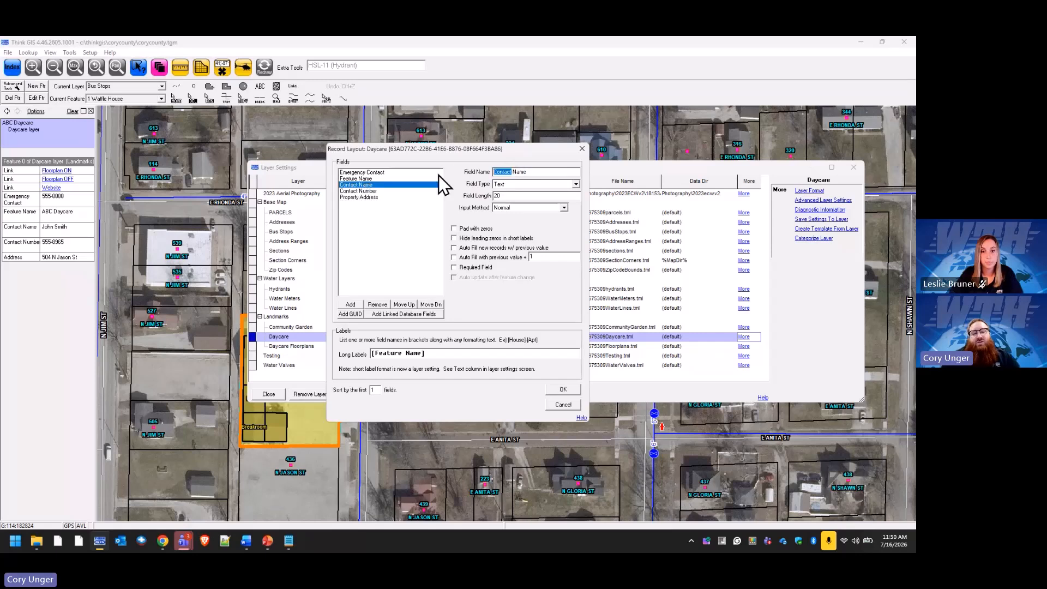
text(Director)
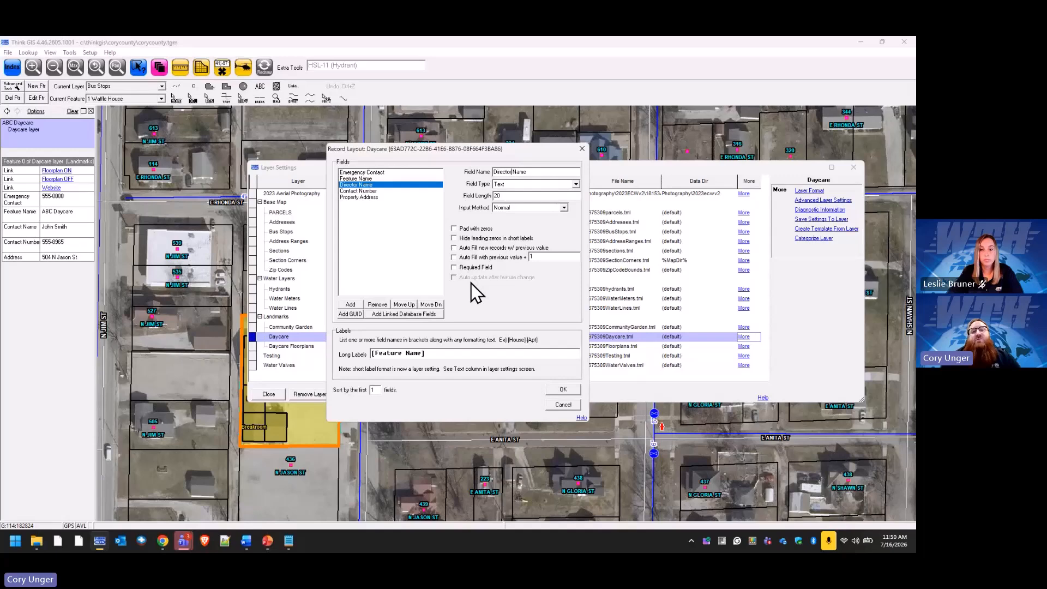
click(560, 389)
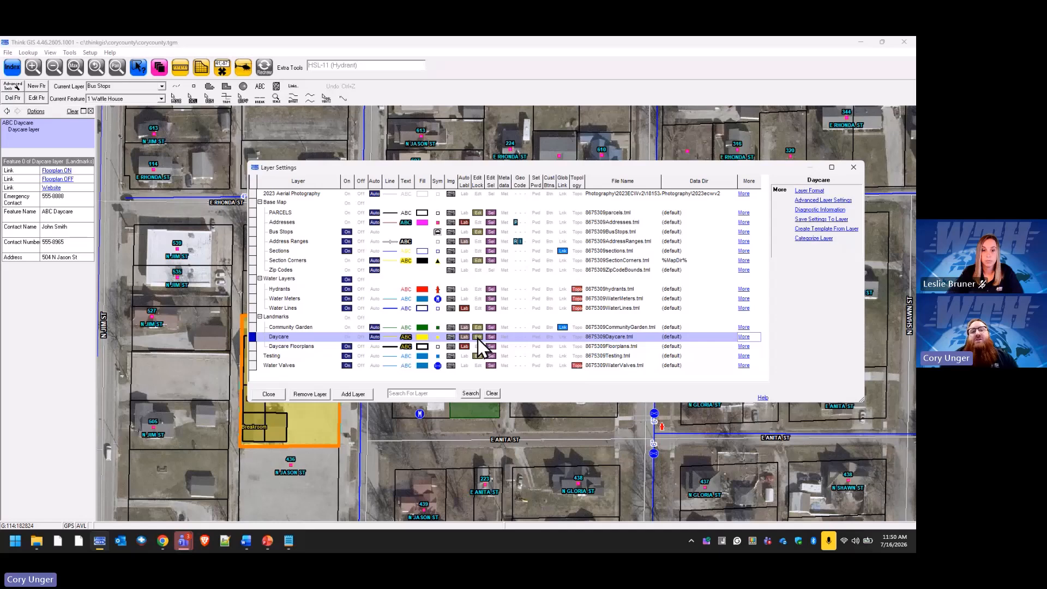
Save the Daycare layer and remove the Director Name field from its layout.
click(813, 192)
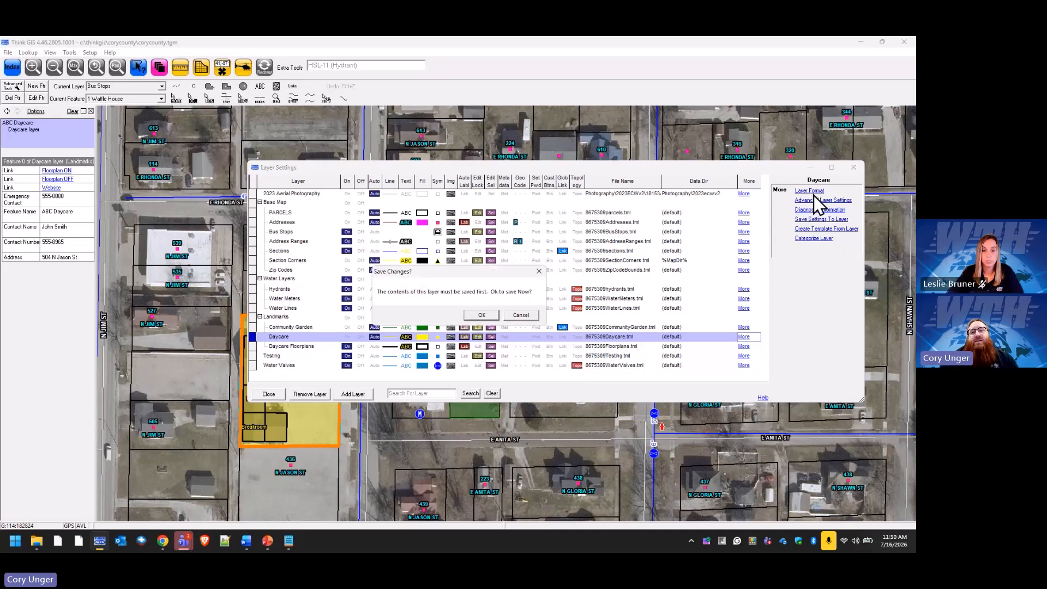
click(482, 315)
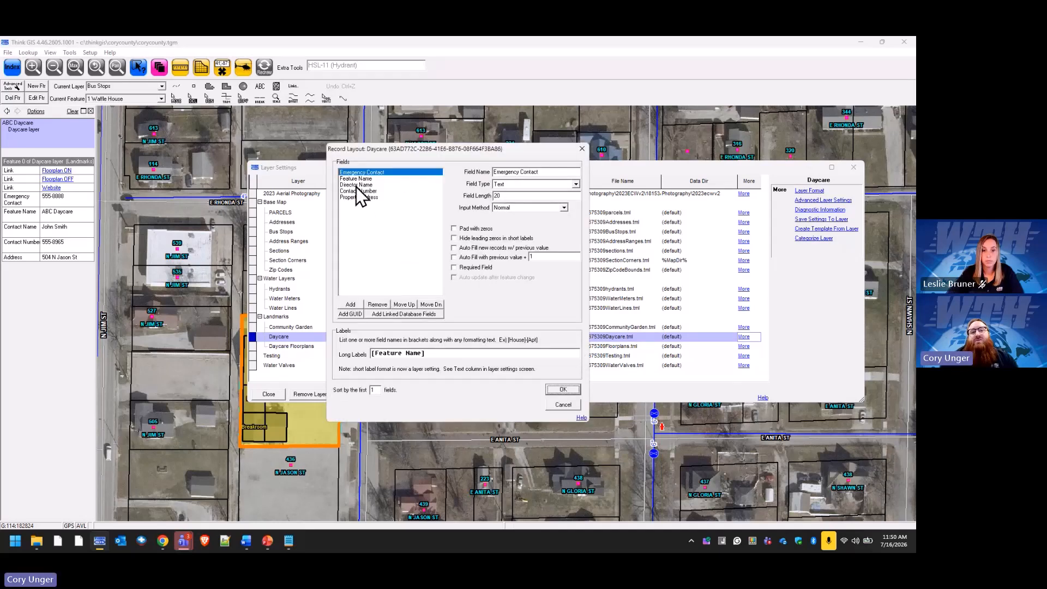
click(361, 185)
click(378, 304)
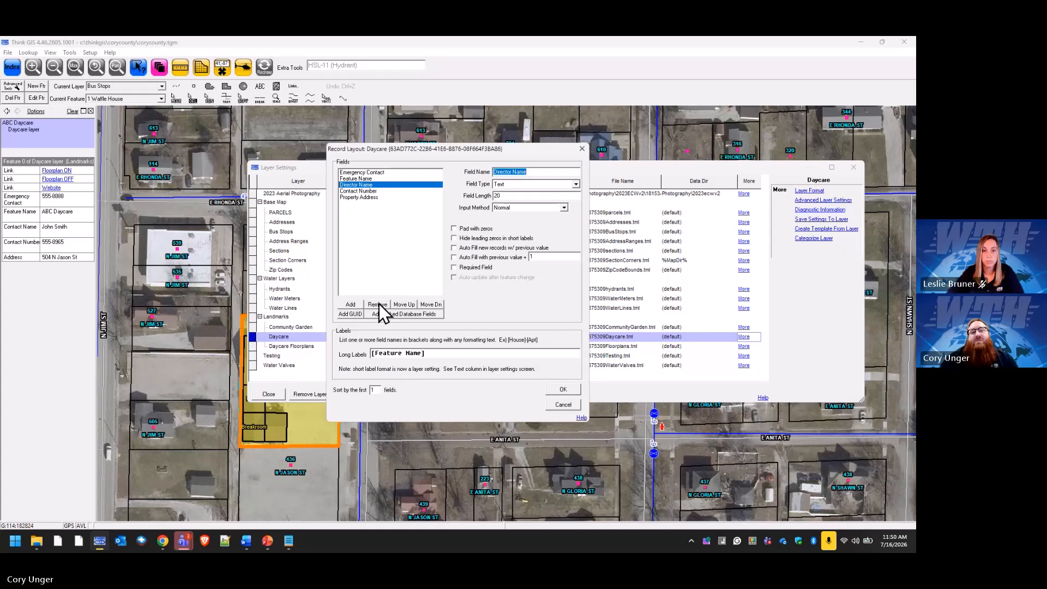
click(561, 390)
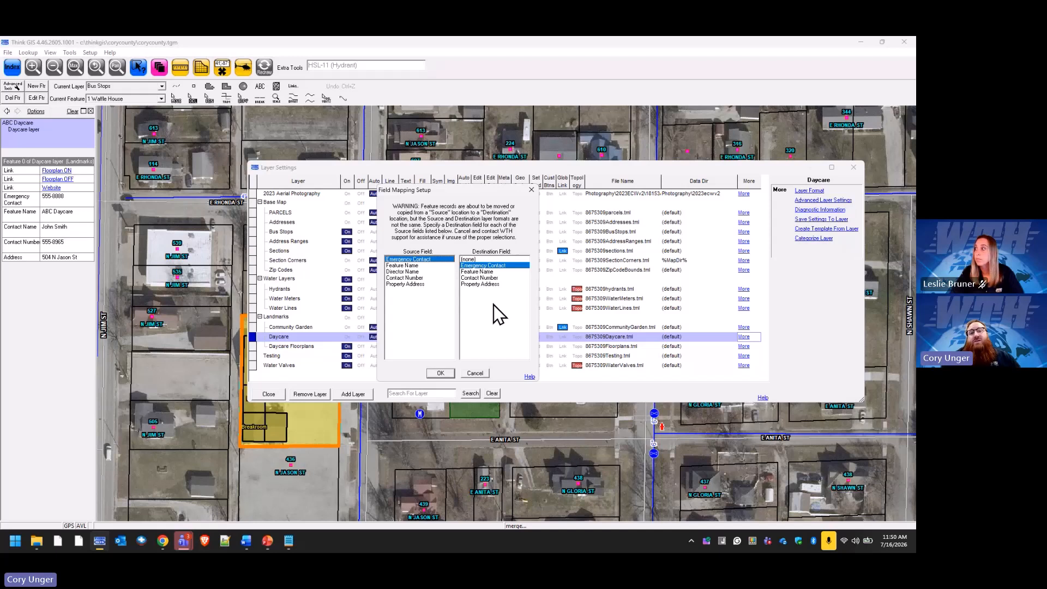
Review the Feature Name and Director Name mappings, then cancel the field mapping.
click(413, 266)
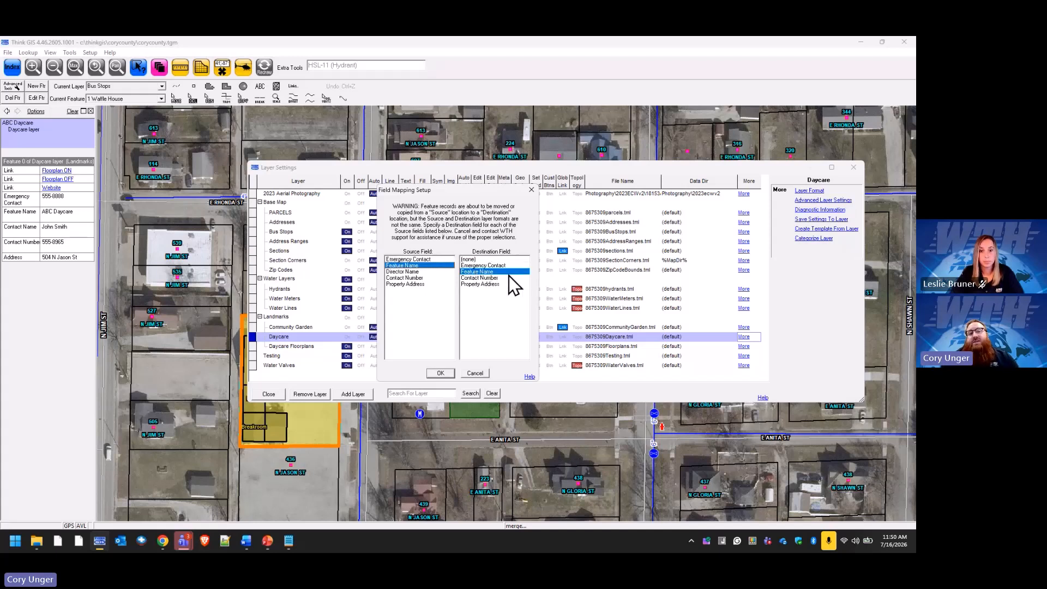
click(402, 272)
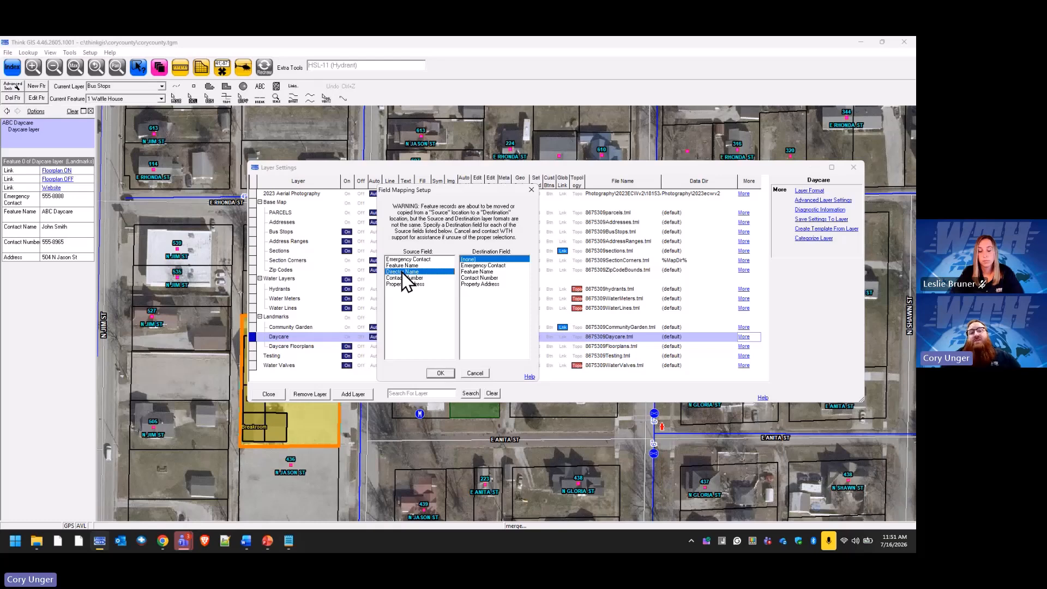
click(479, 374)
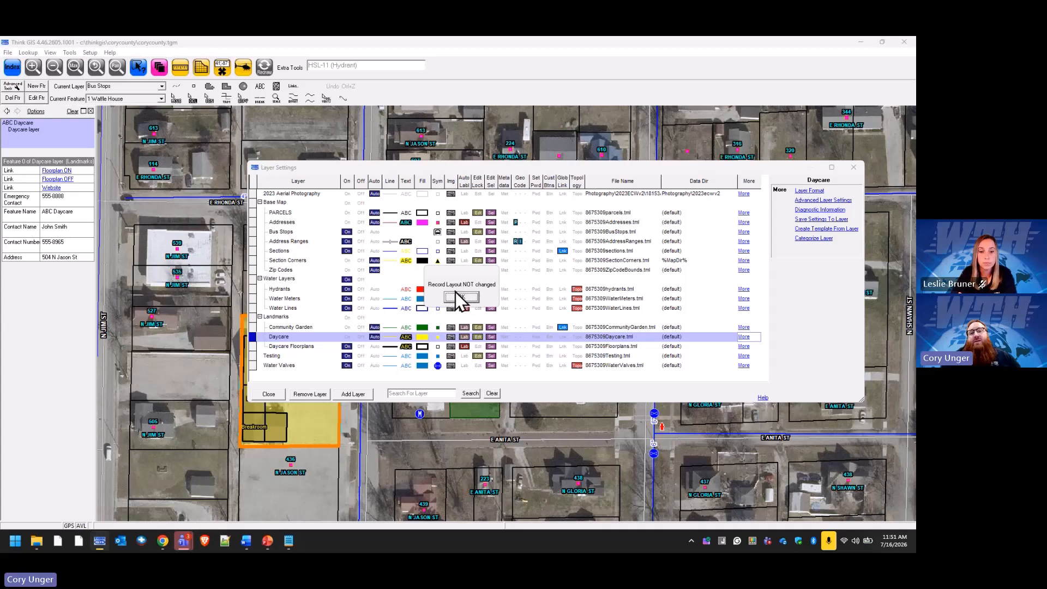
Add a new 'Contact Name' field to the Daycare layout and remove Director Name.
click(461, 298)
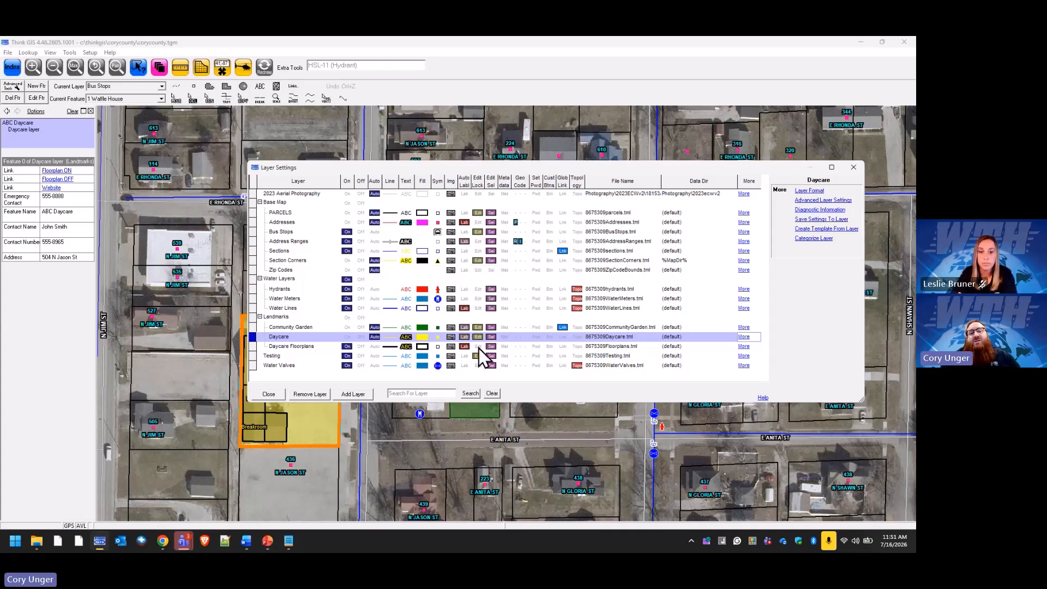
click(809, 190)
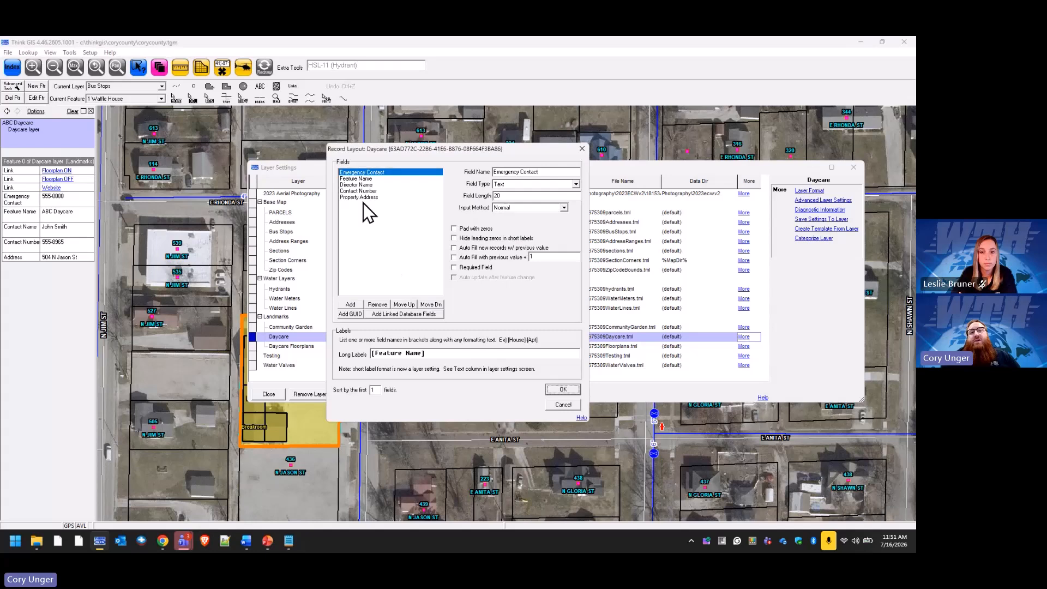
click(371, 185)
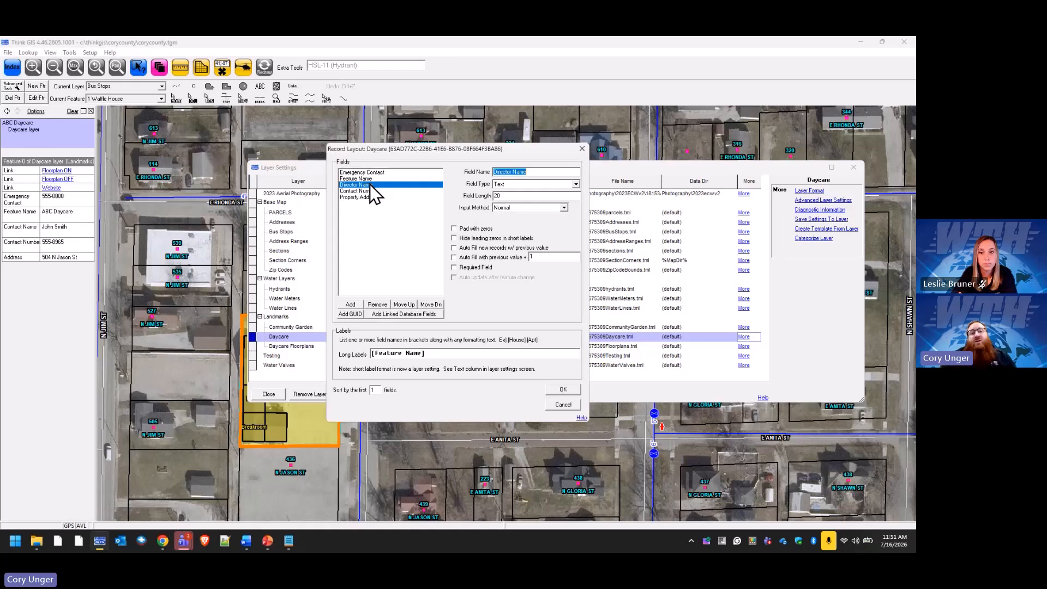
click(352, 304)
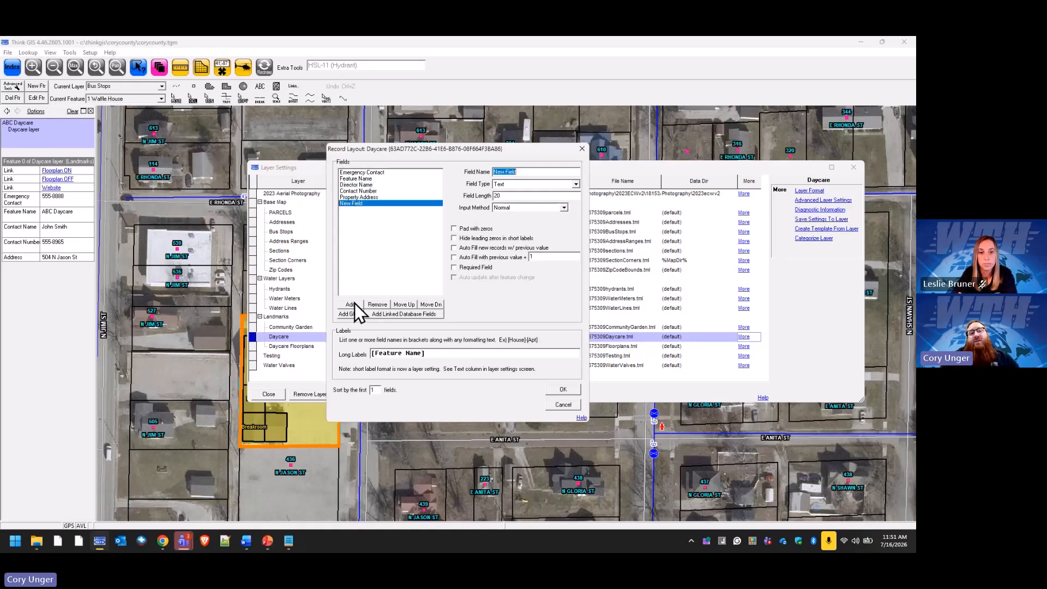
text(Cont)
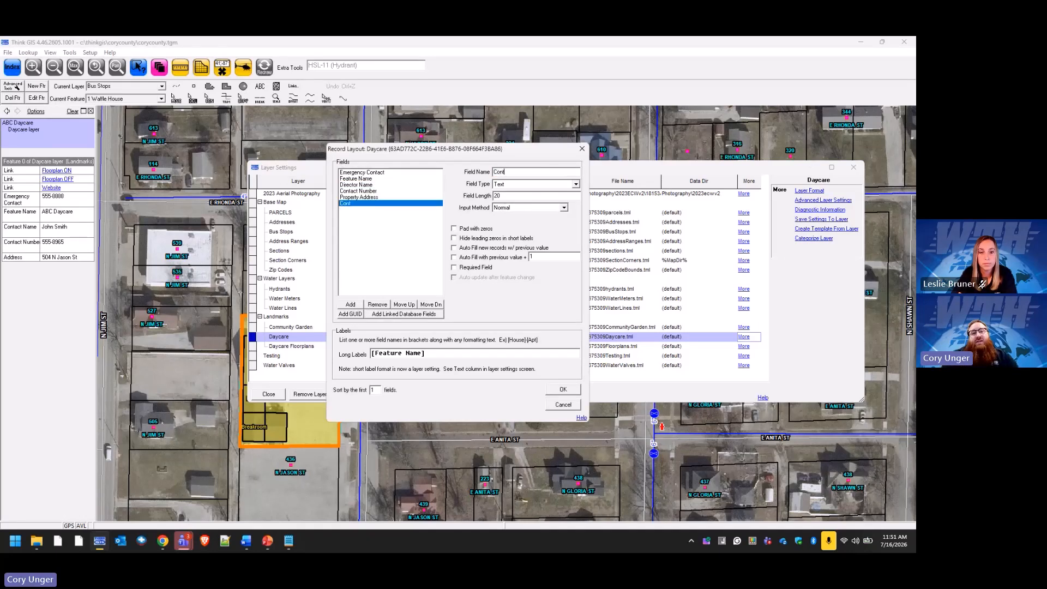
text(act Name)
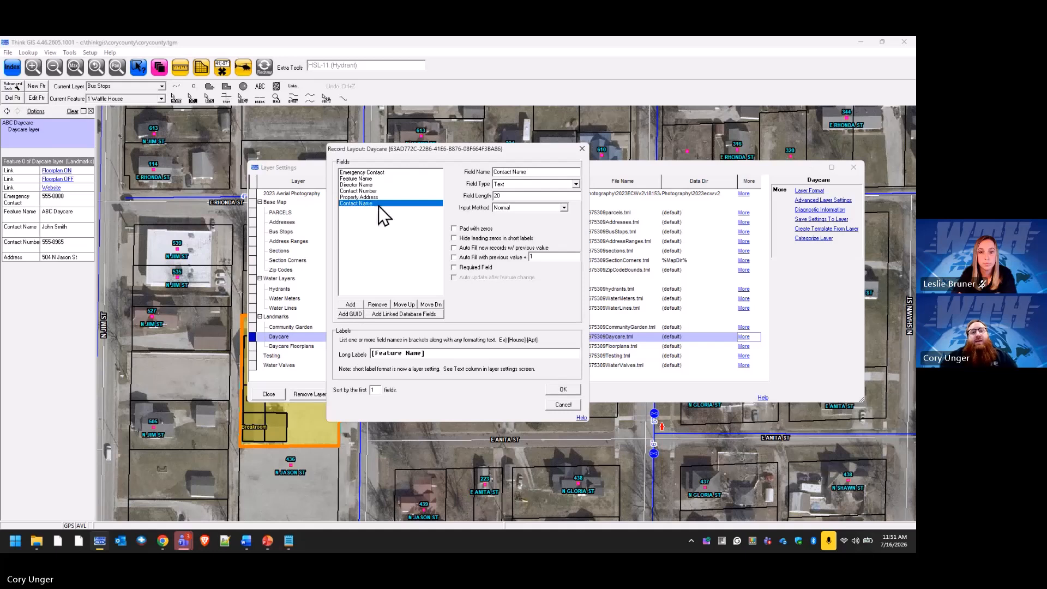
click(368, 186)
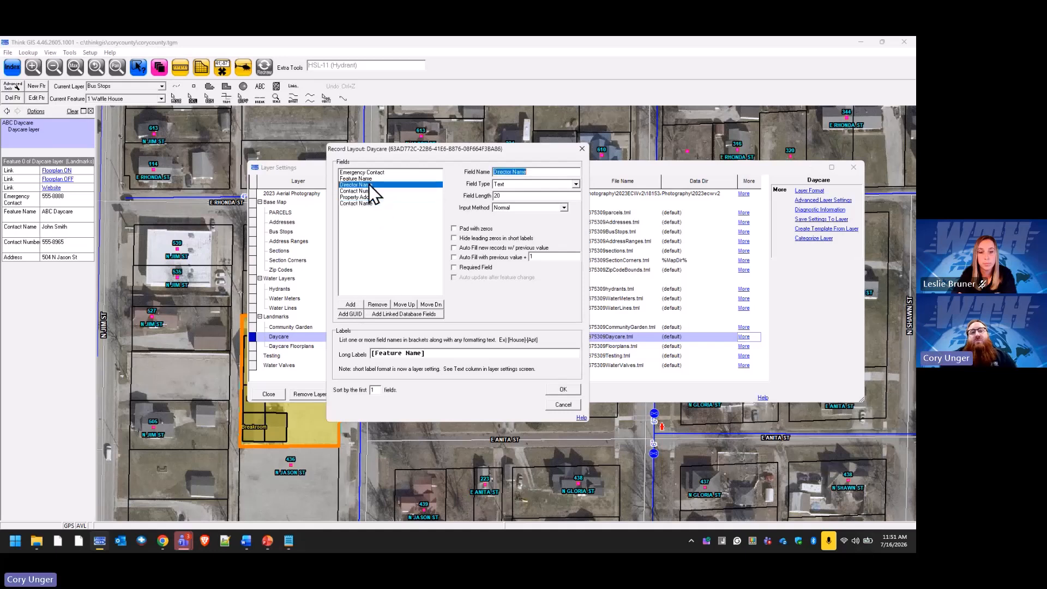
click(376, 304)
Map Director Name data into the new Contact Name field and turn on Water Lines automatic labels.
click(558, 388)
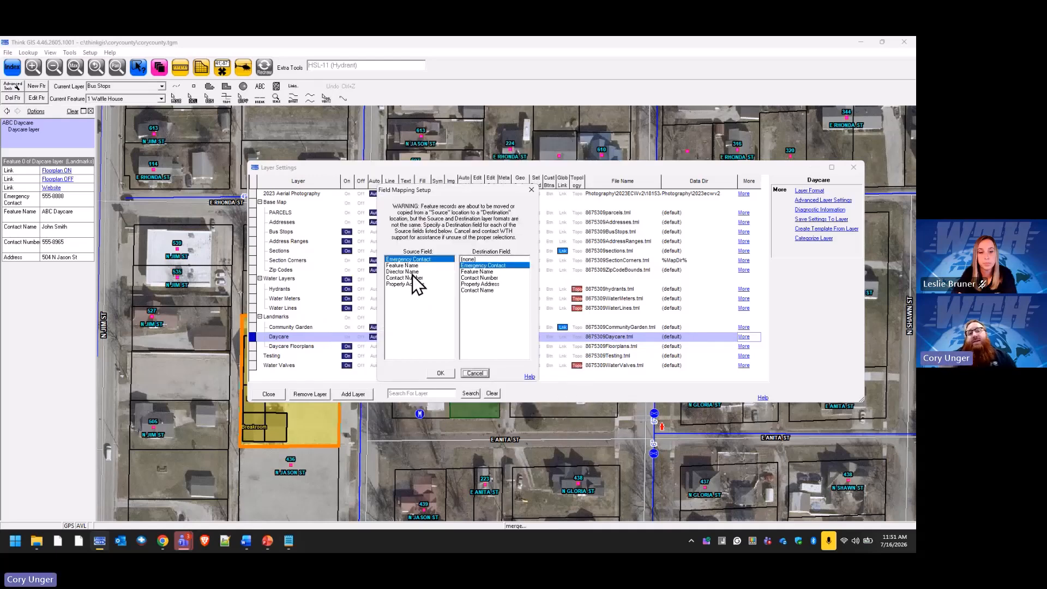
click(411, 259)
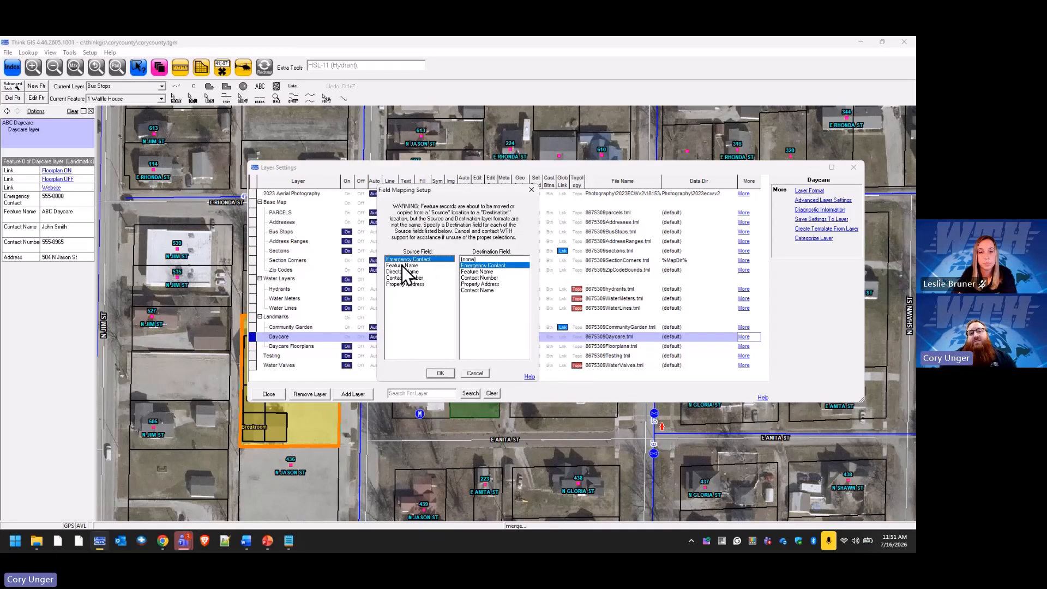
click(402, 265)
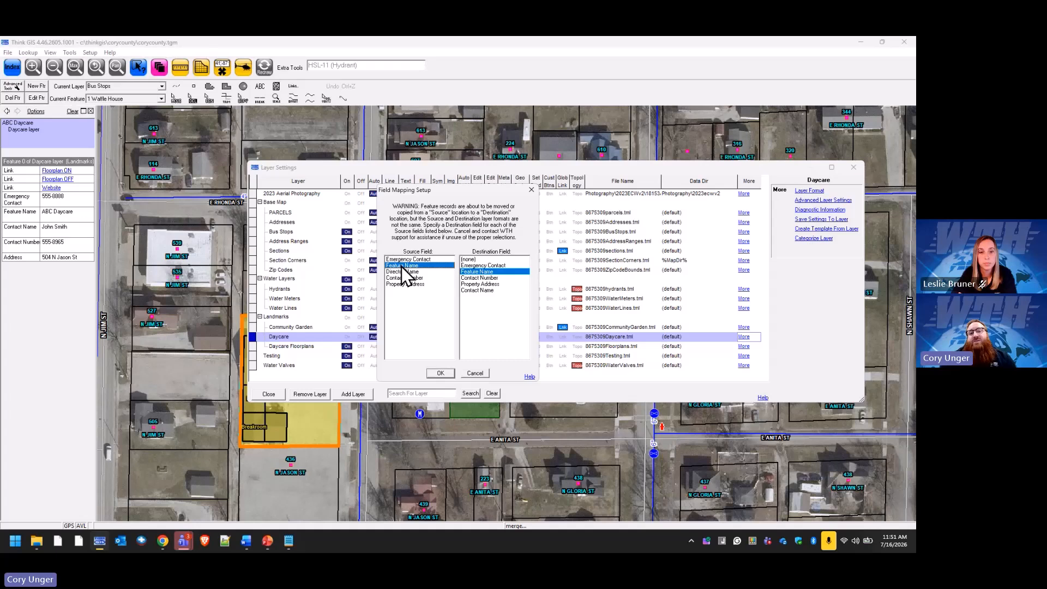
click(402, 271)
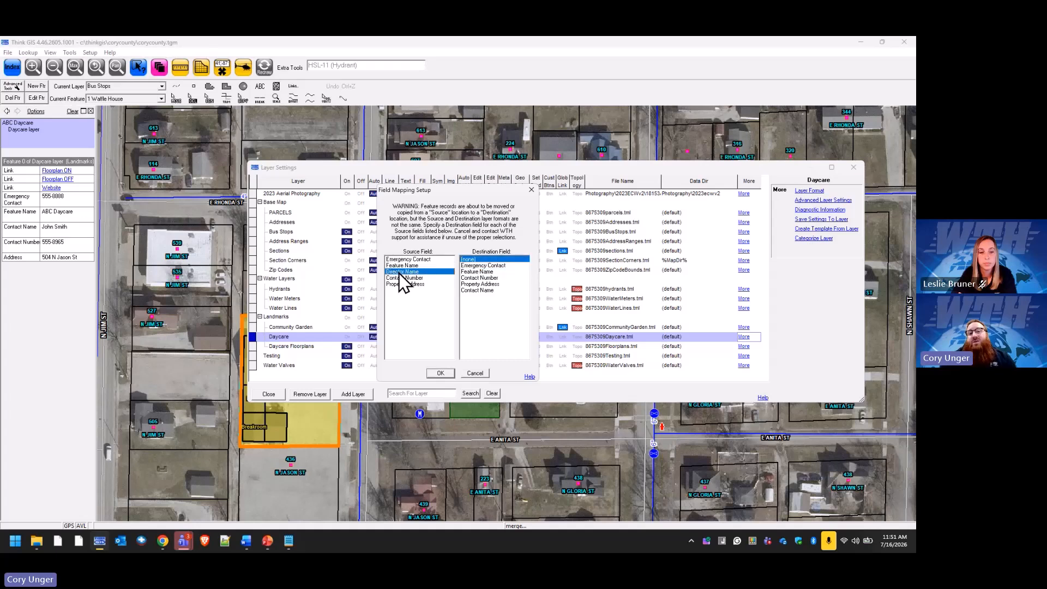
click(485, 290)
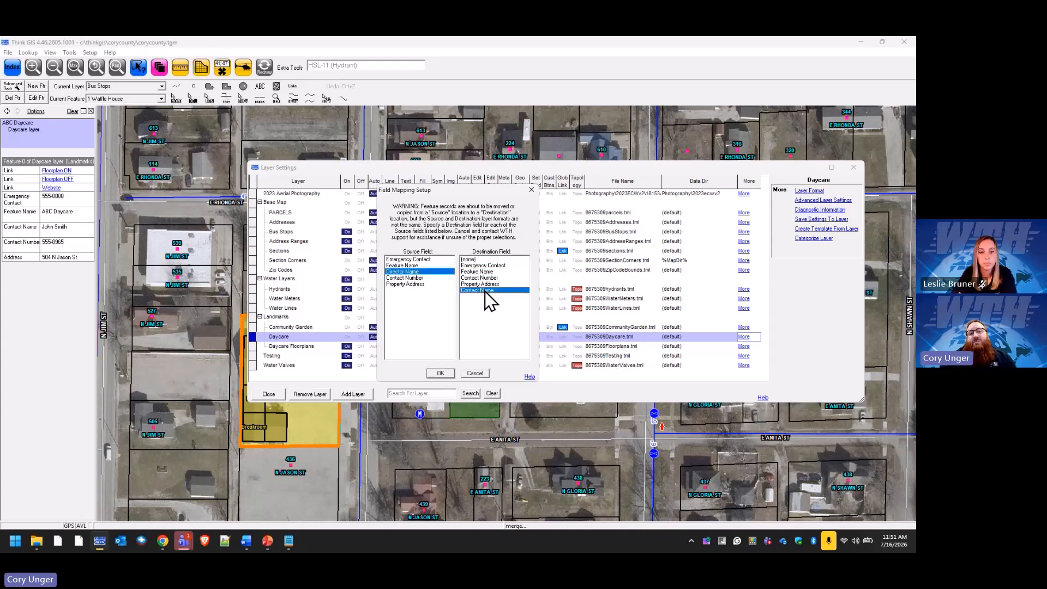
click(407, 279)
click(406, 285)
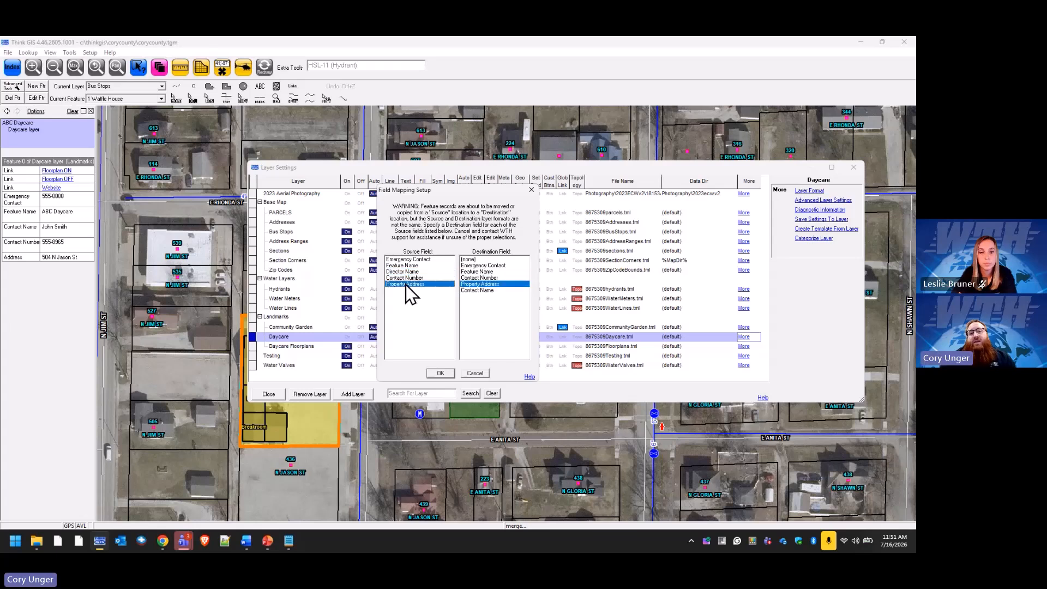
click(440, 373)
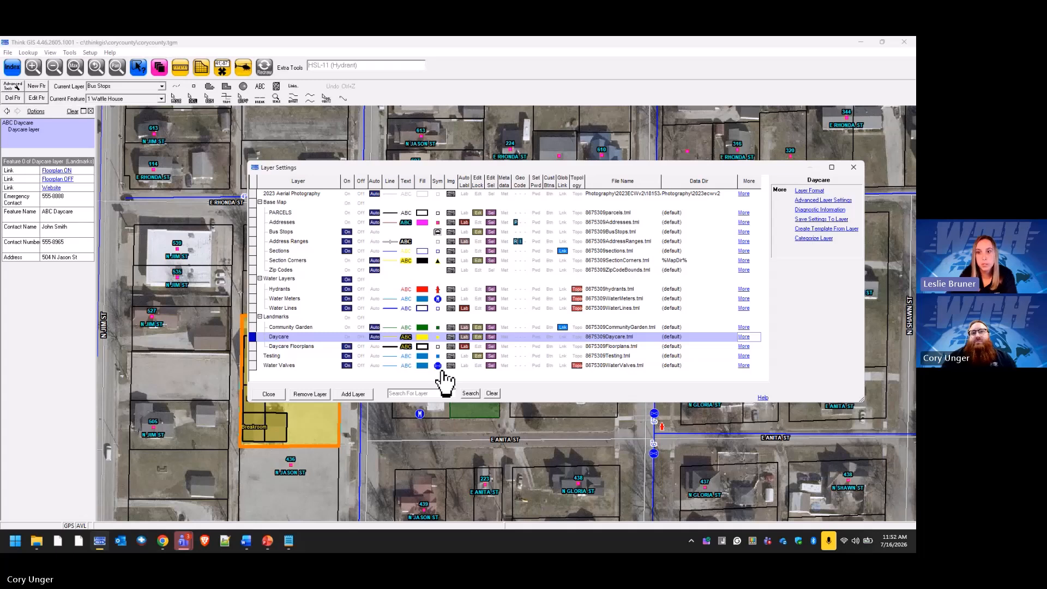
click(464, 308)
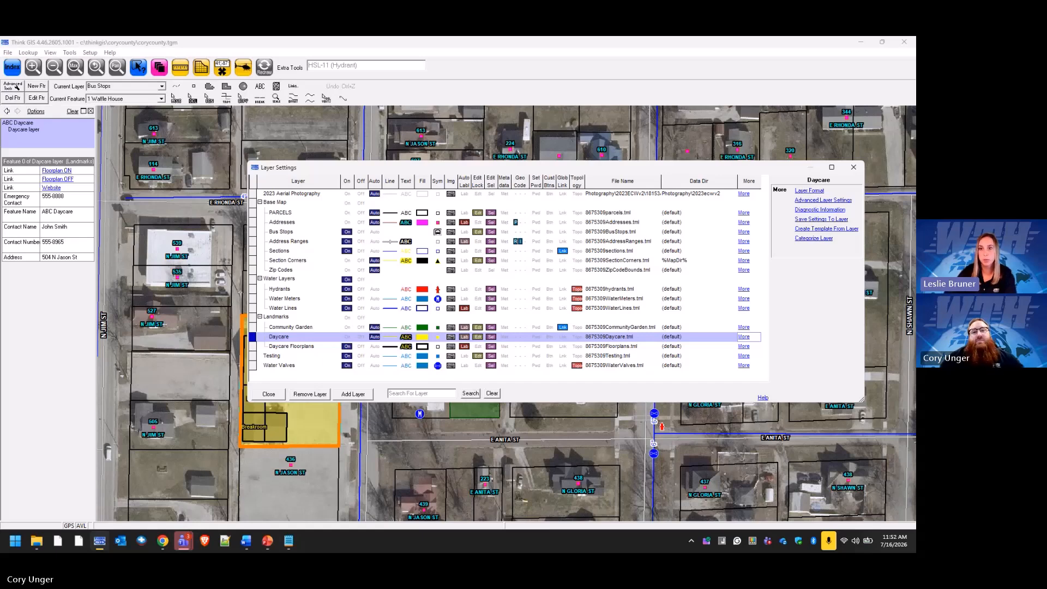
Close Layer Settings and open the ABC Daycare feature form from the map.
click(274, 394)
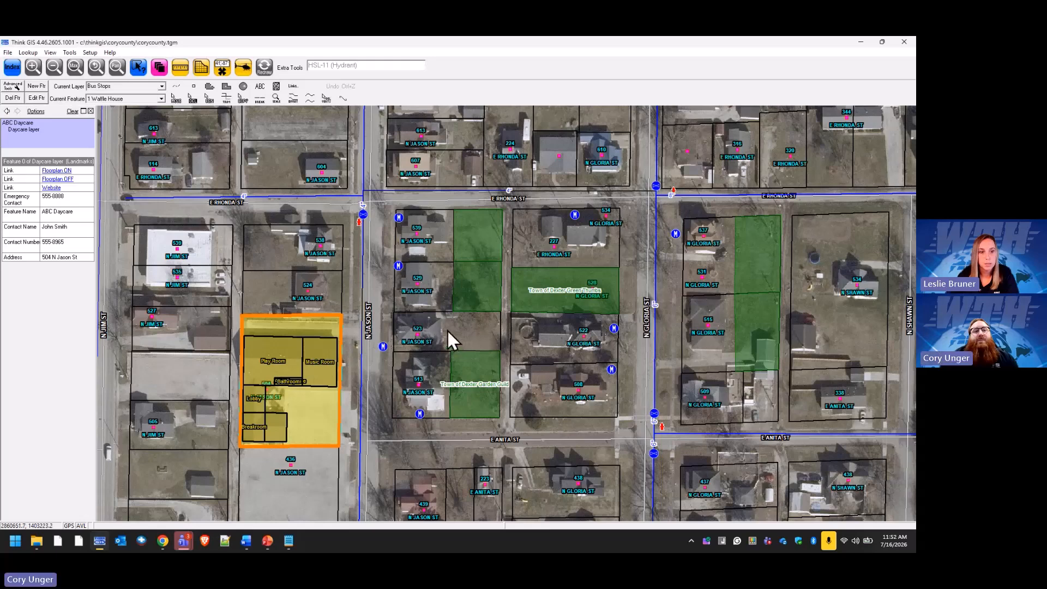
click(339, 327)
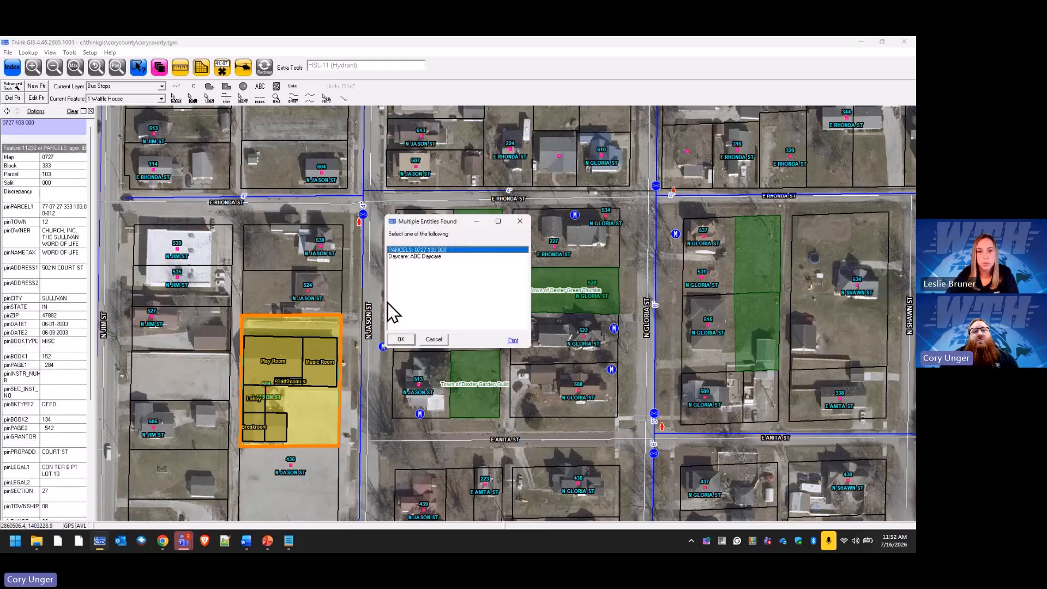
double_click(432, 257)
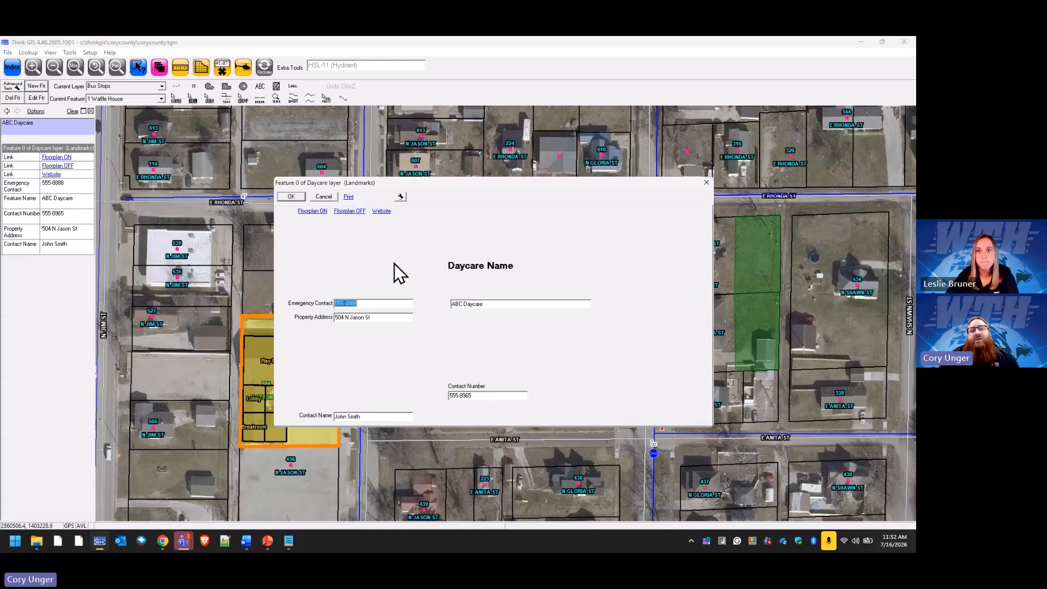
click(402, 197)
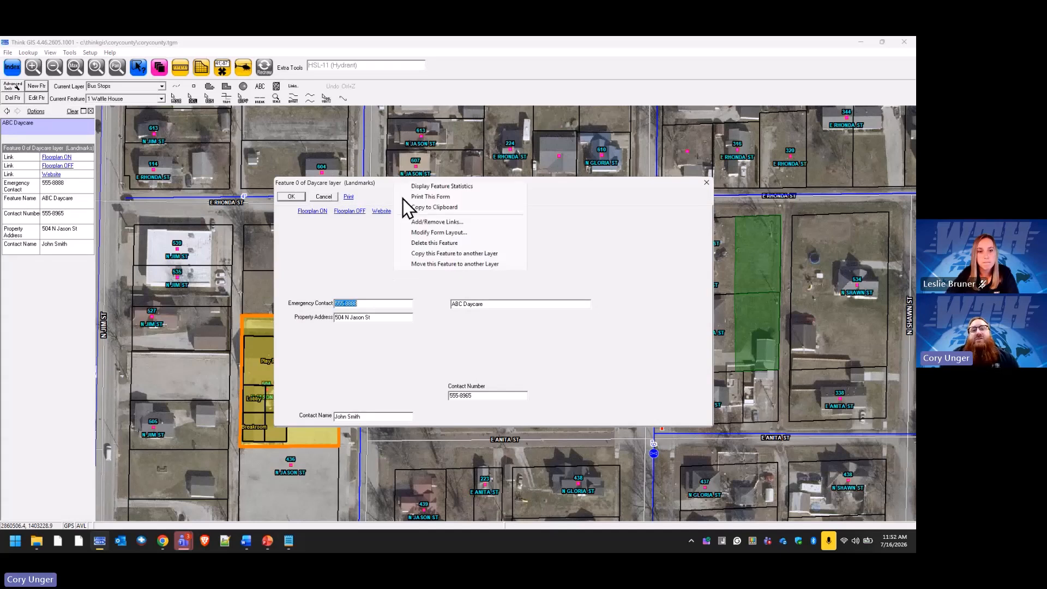
Switch the ABC Daycare form to Modify Form Layout and drag the window taller.
click(460, 233)
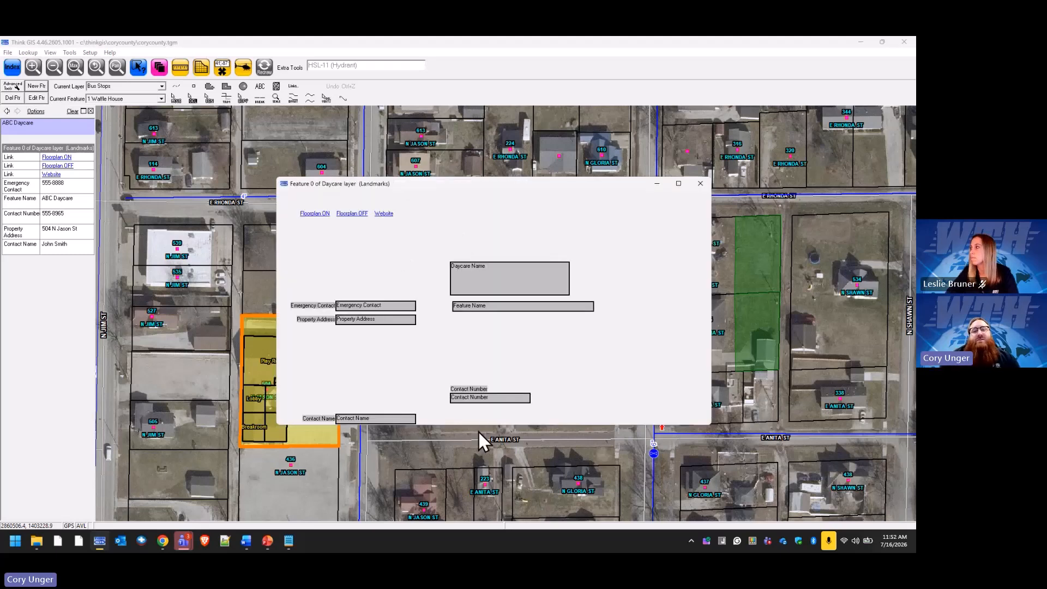
drag(484, 424, 489, 462)
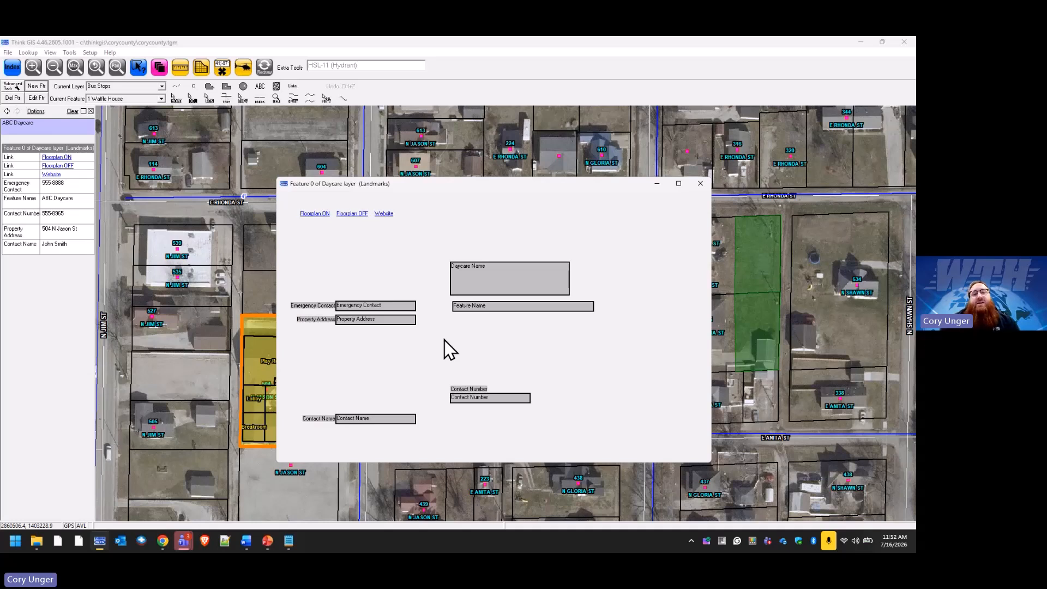
Create a form tab named 'General' holding the existing Daycare fields.
right_click(475, 340)
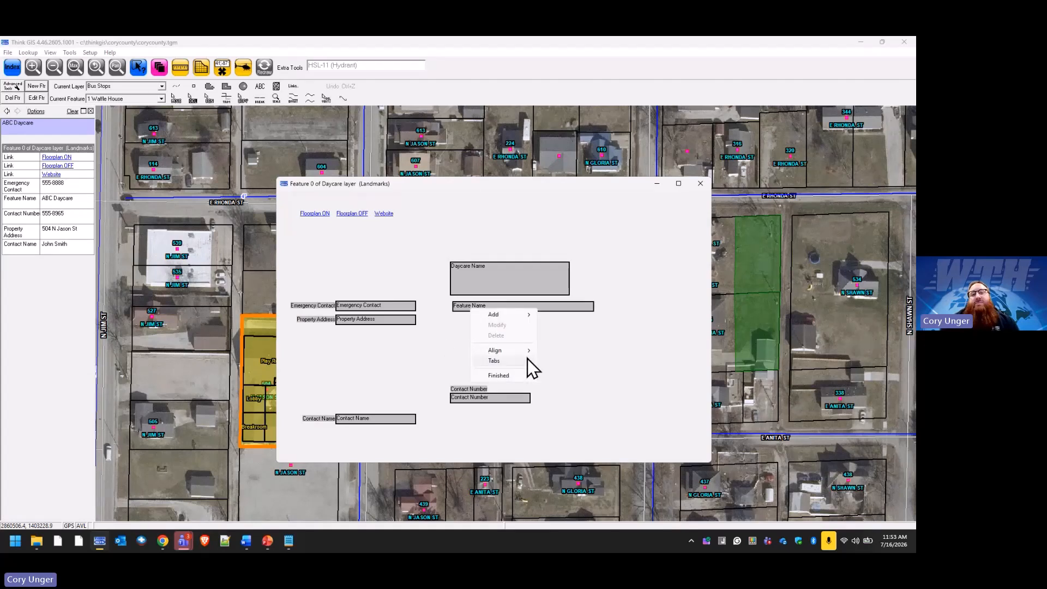
mouse_move(526, 360)
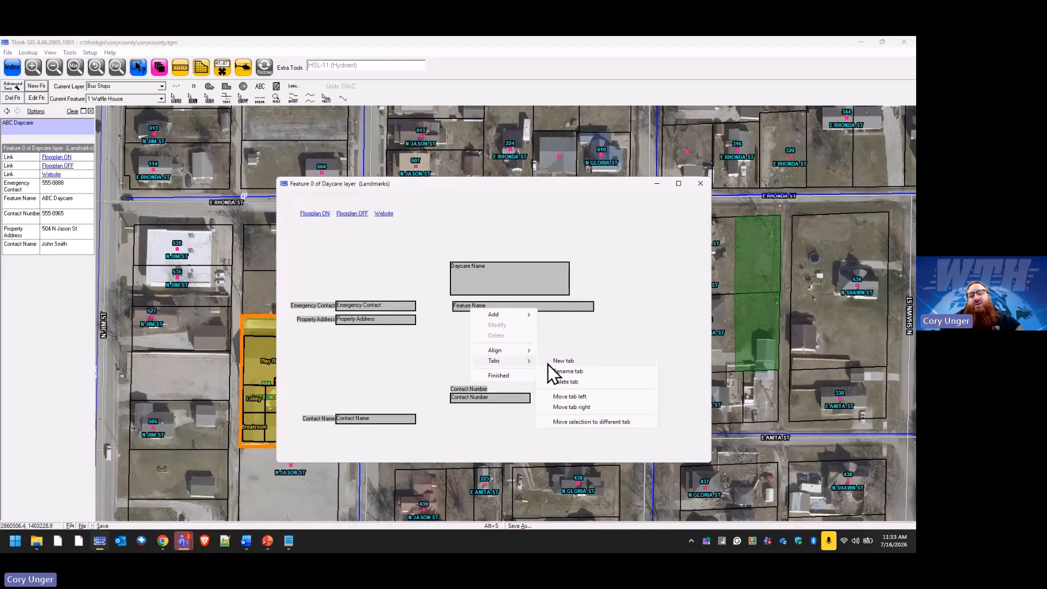
click(588, 363)
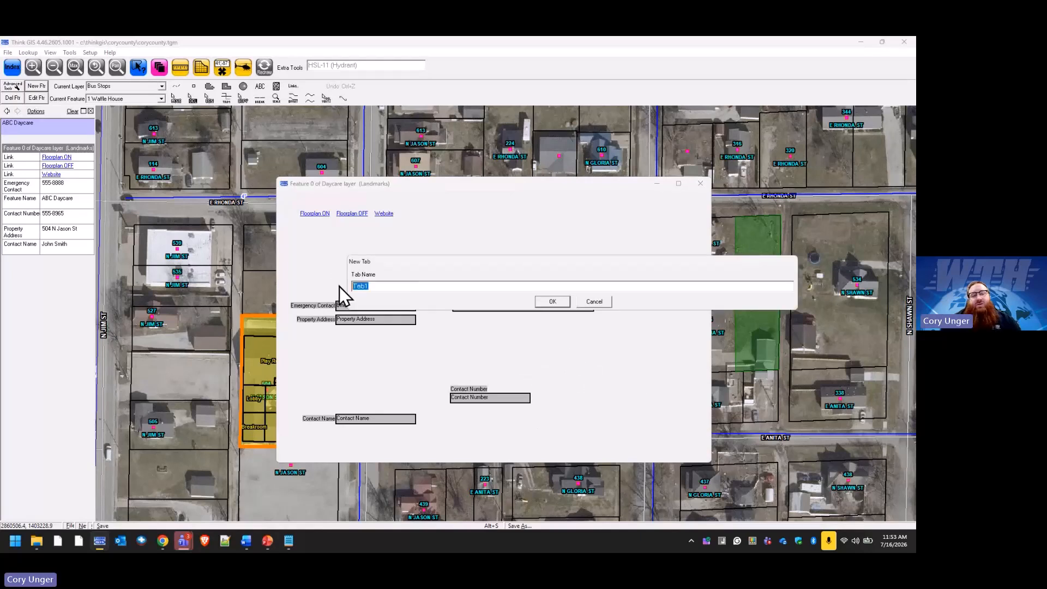
text(Gener)
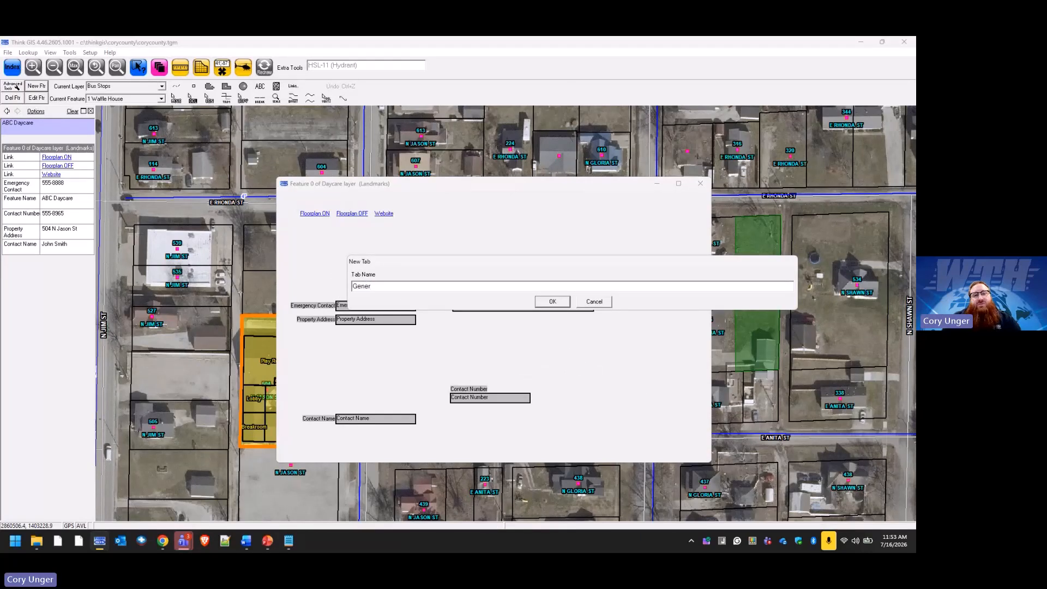
text(al)
key(Return)
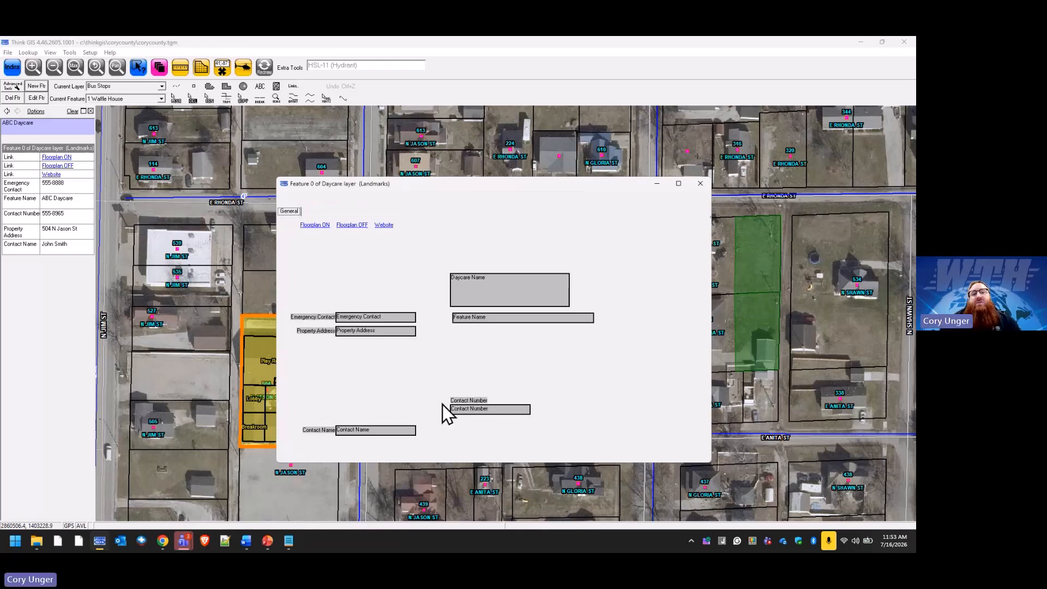
Add a second tab named 'Additional Info' and switch to it.
right_click(470, 352)
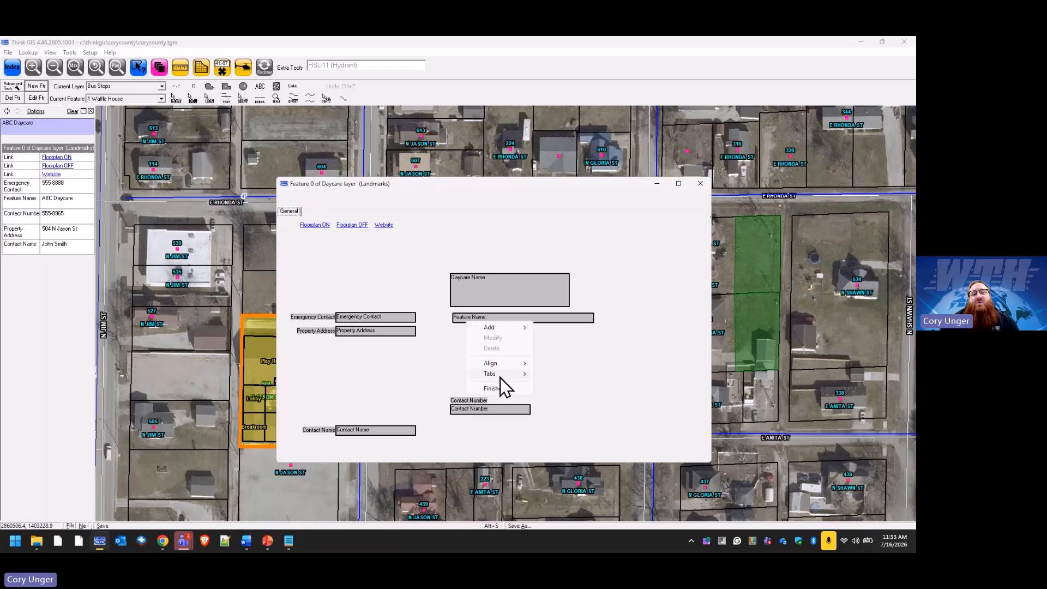
mouse_move(518, 375)
click(561, 376)
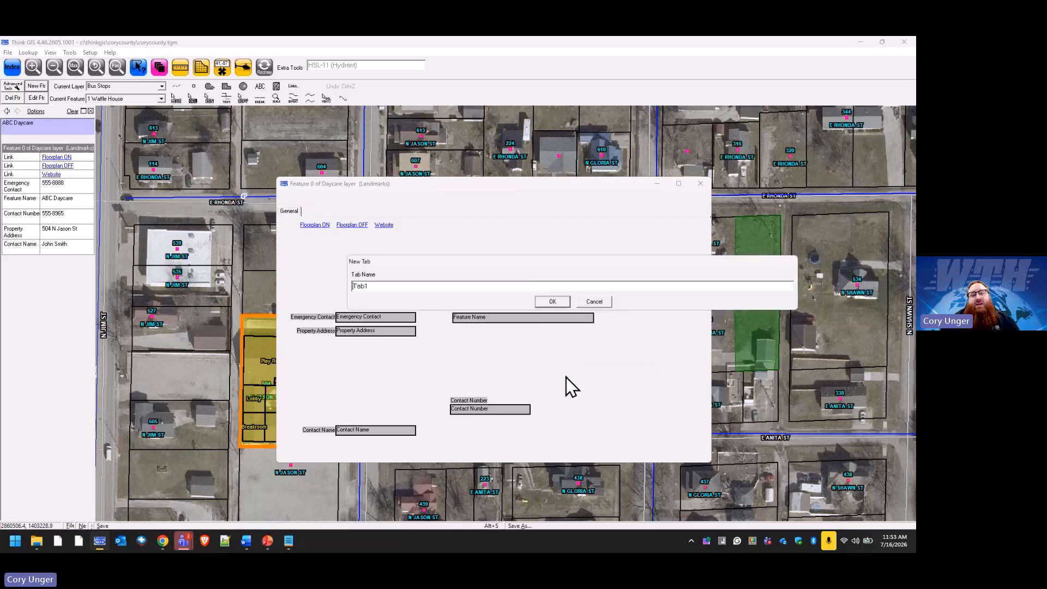
double_click(352, 286)
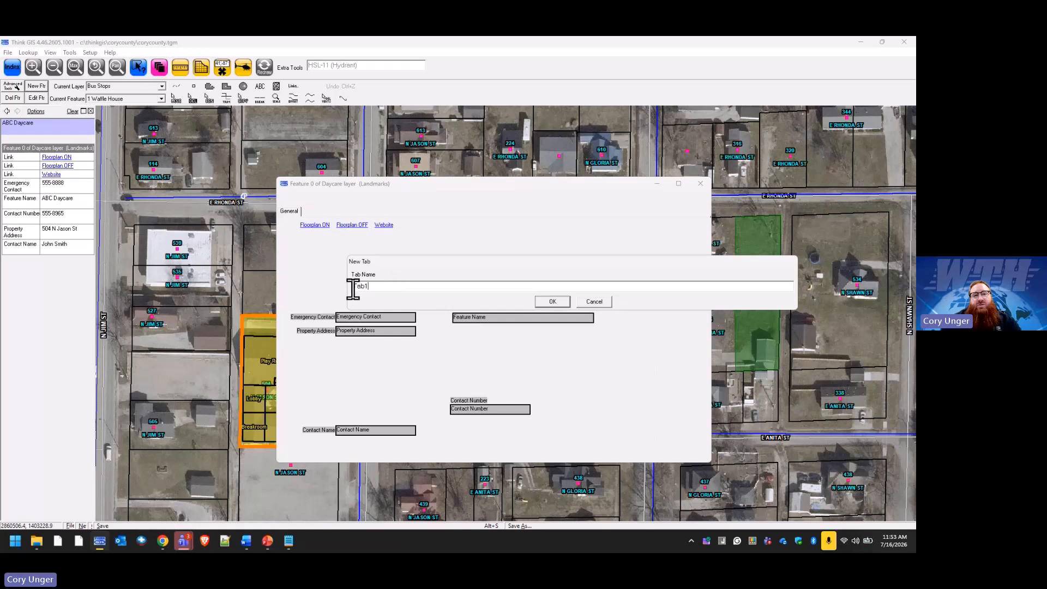
text(Additional Info)
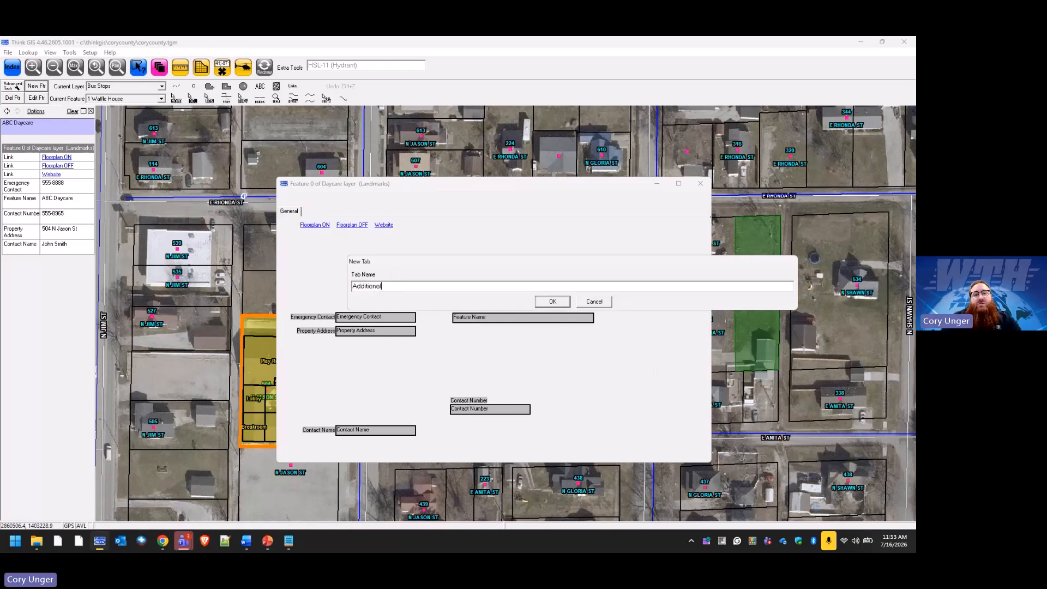
click(559, 304)
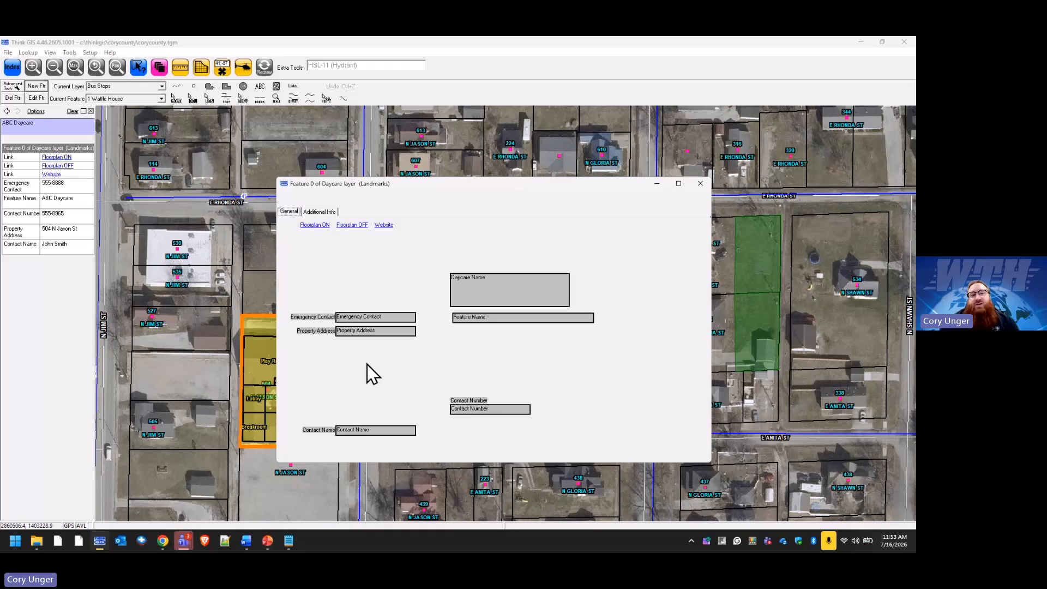
click(321, 212)
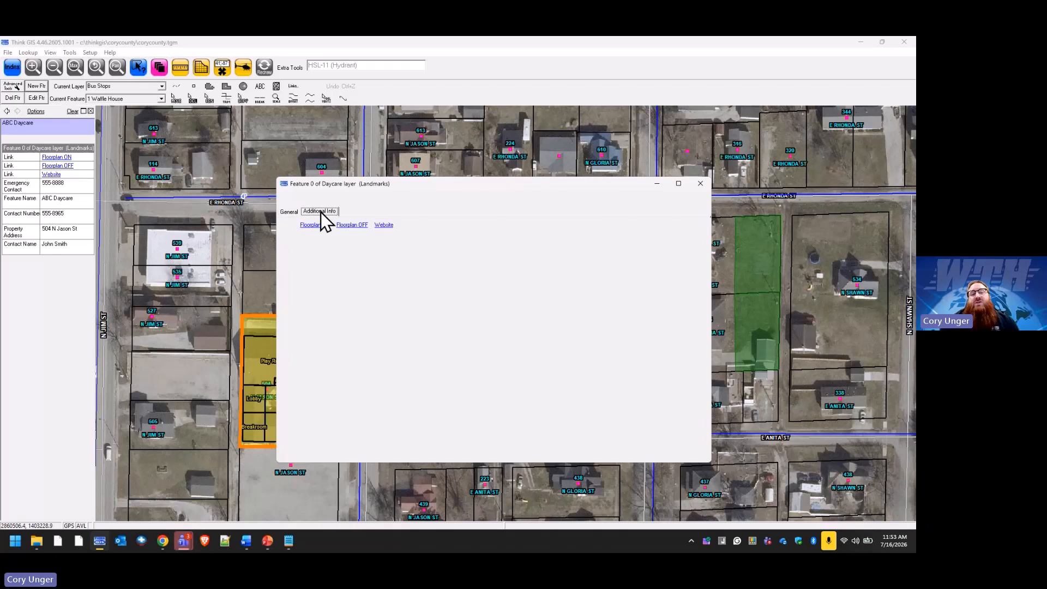
Move the Contact Name field from General to the Additional Info tab.
click(289, 212)
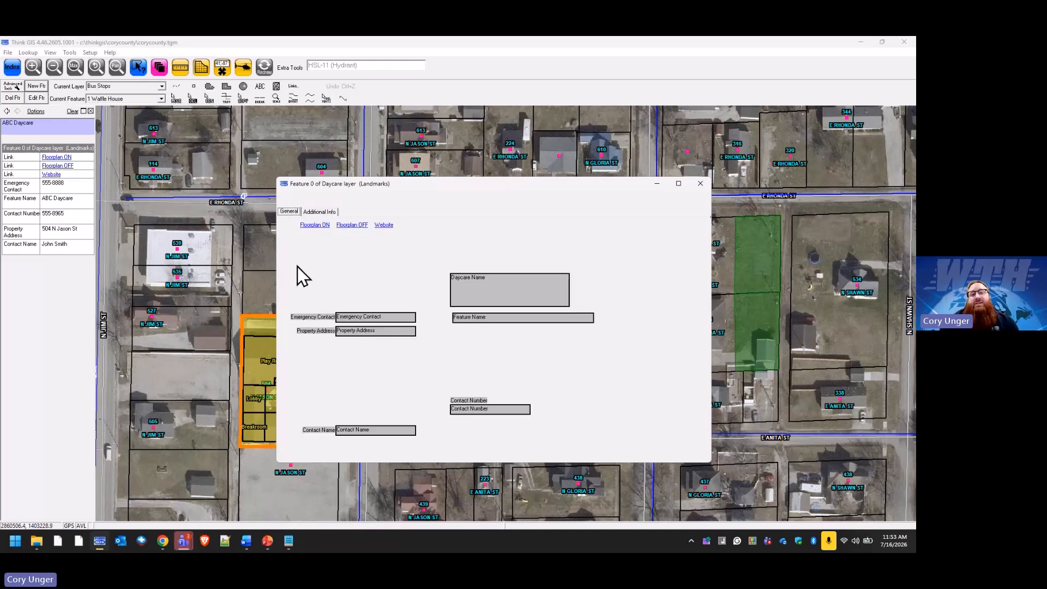
click(380, 431)
right_click(381, 431)
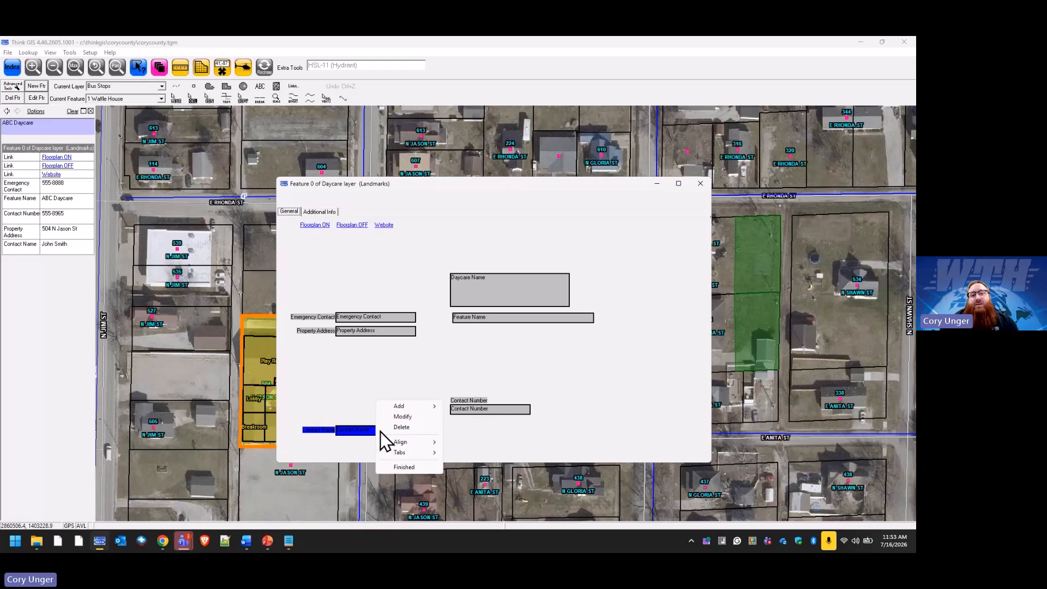
mouse_move(426, 453)
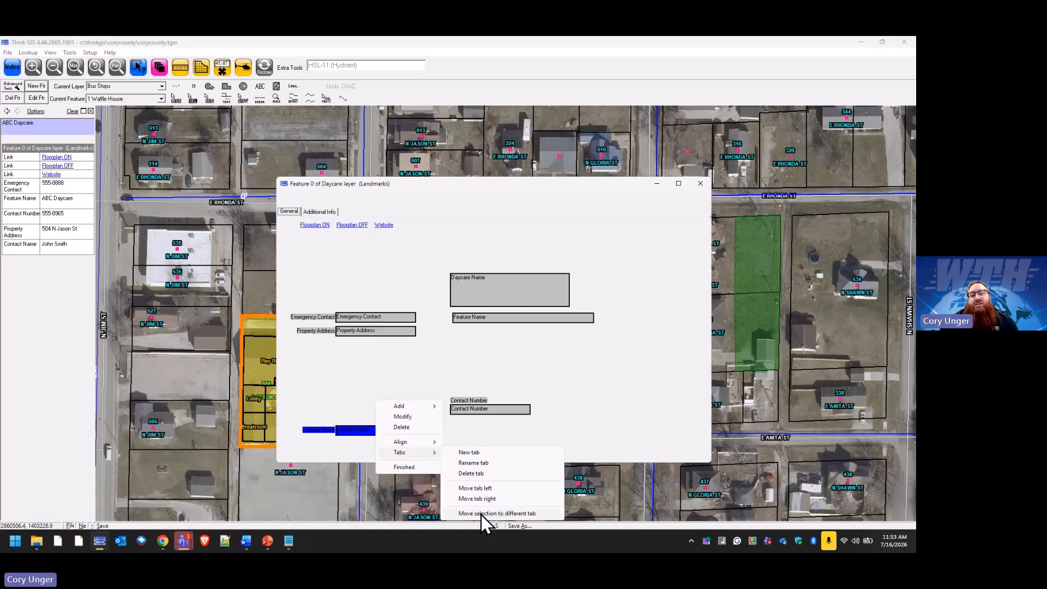
click(544, 512)
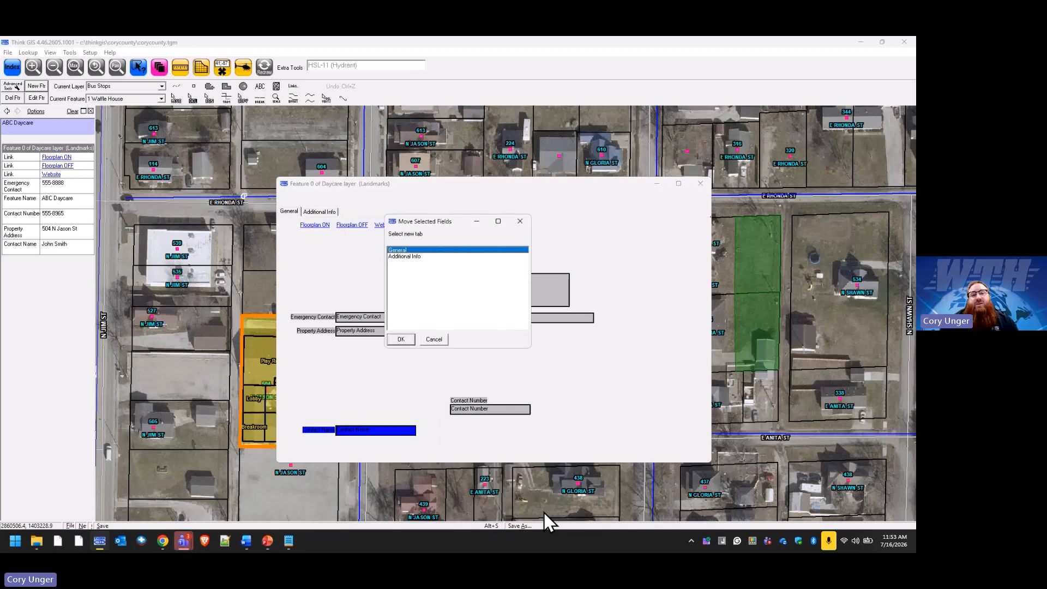
click(411, 259)
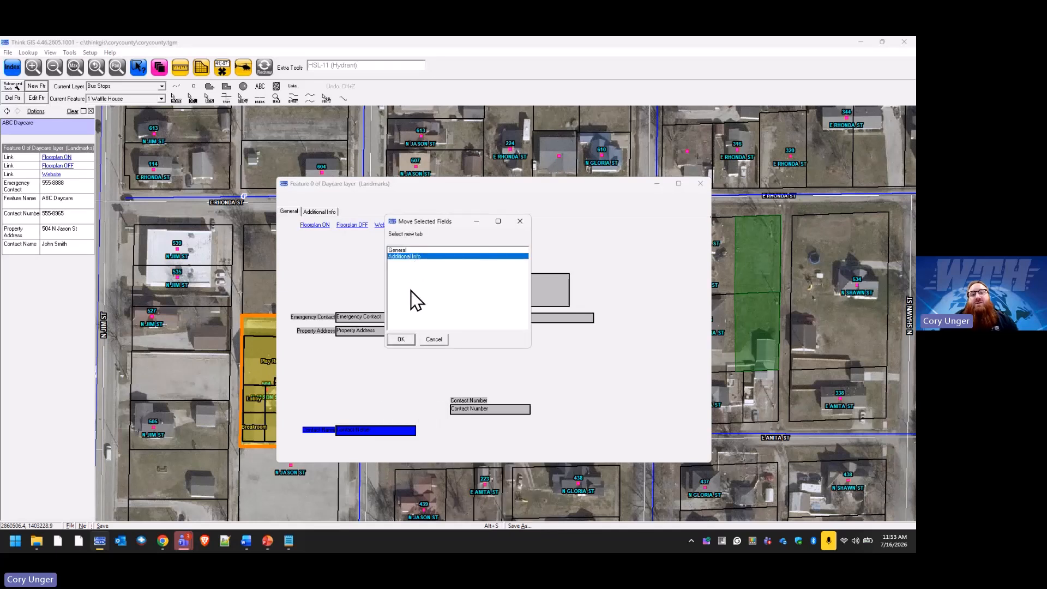
click(401, 339)
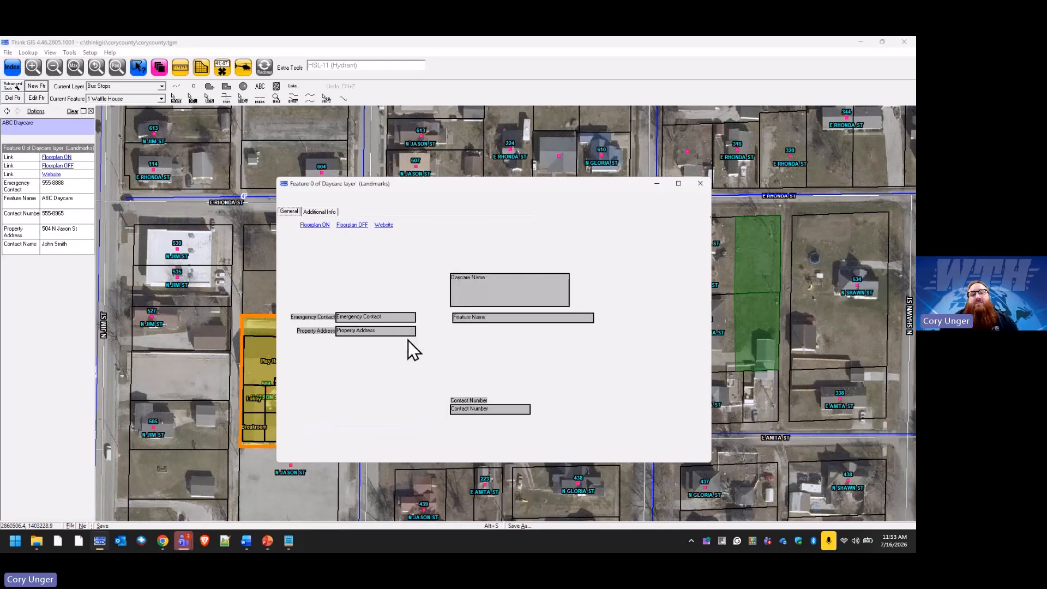
Move the Contact Number label and field to the Additional Info tab.
click(470, 410)
right_click(470, 409)
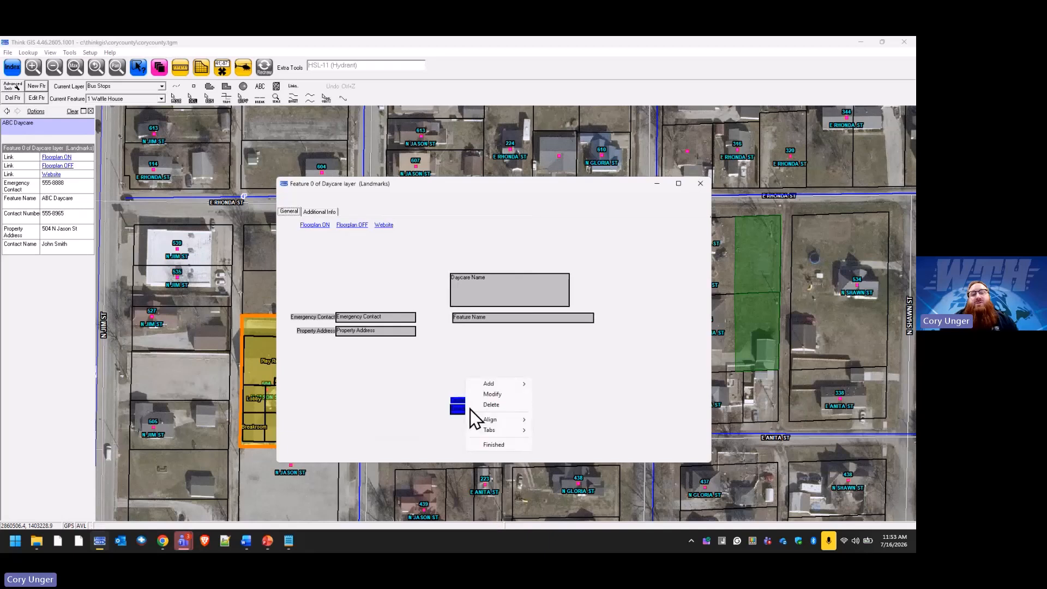
mouse_move(518, 433)
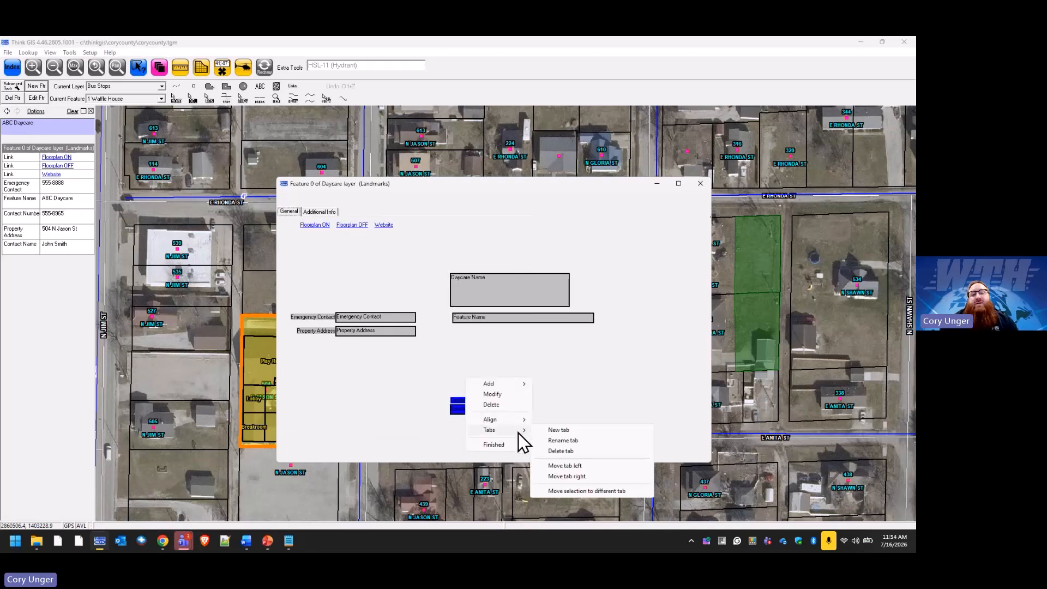
click(603, 491)
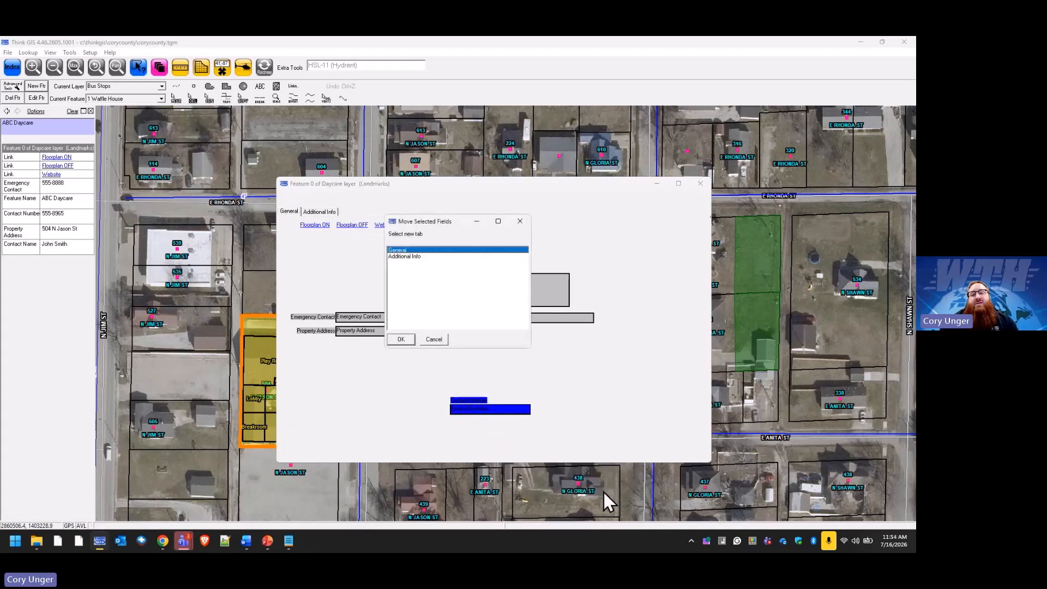
click(410, 273)
click(401, 339)
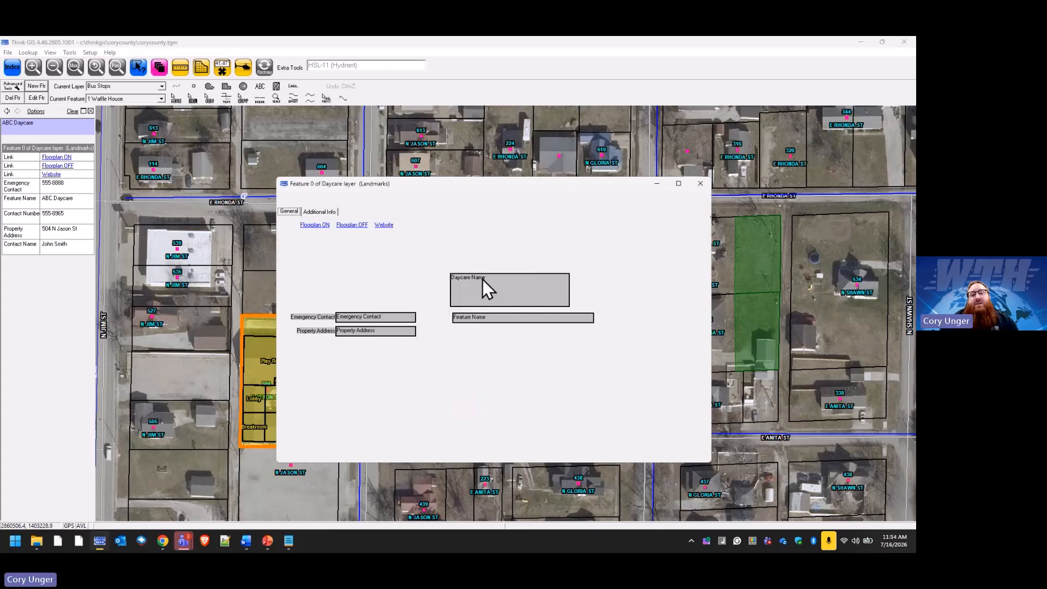
Stack Daycare Name with Feature Name beneath it at the General tab's top-left, then show Additional Info.
drag(483, 280, 349, 251)
click(475, 318)
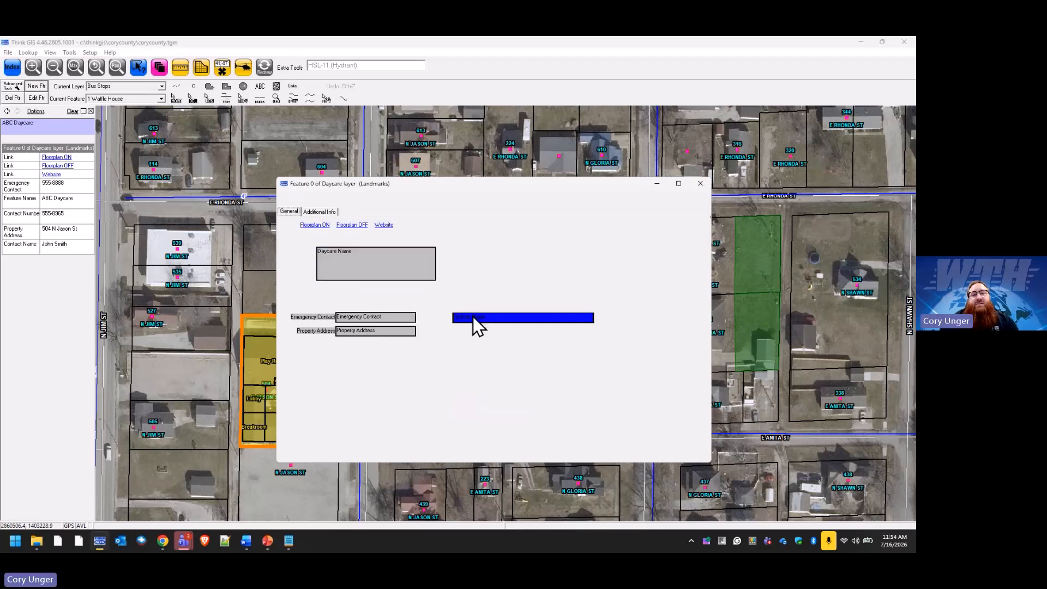
drag(475, 318, 393, 324)
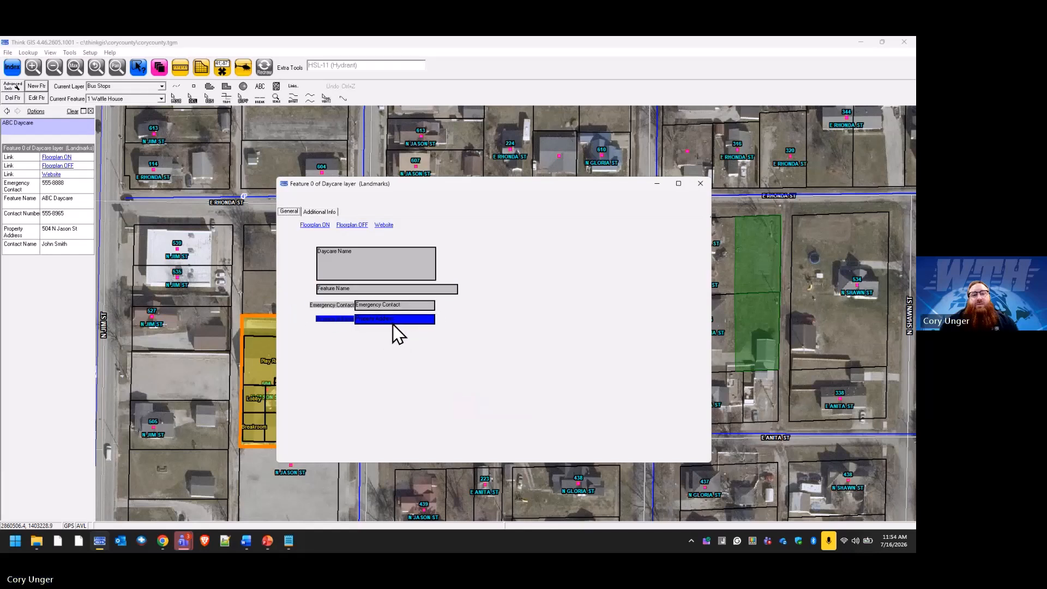
click(454, 349)
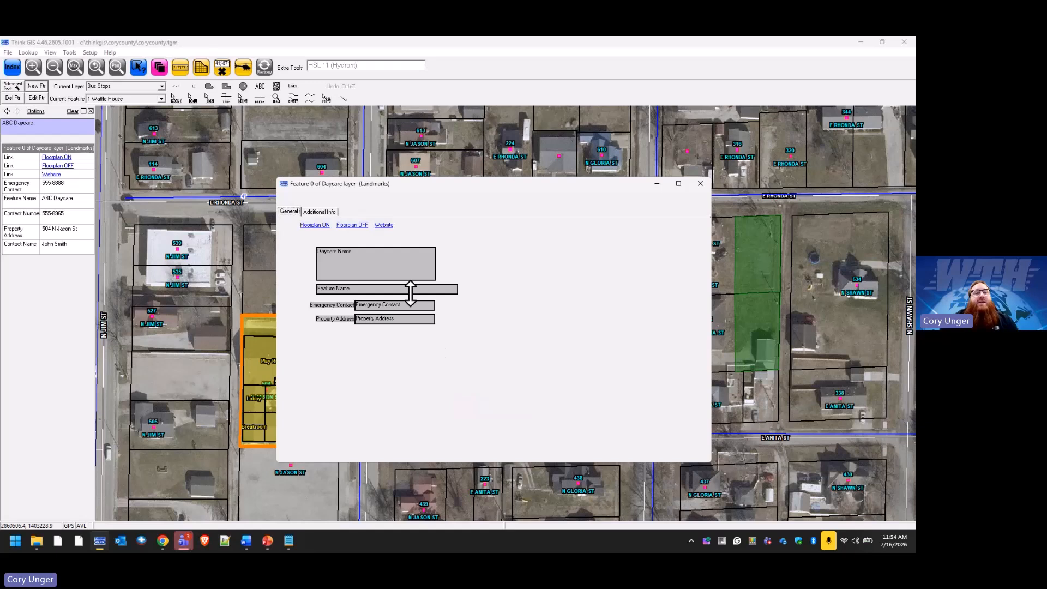
click(321, 213)
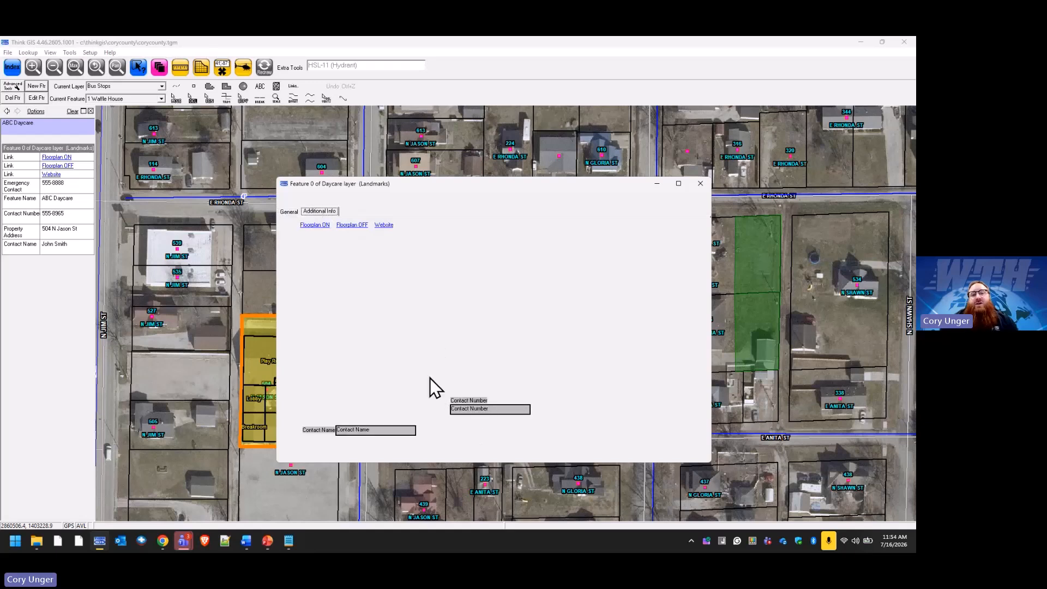
Move Contact Name to the top of Additional Info with Contact Number just below it.
drag(359, 431, 362, 256)
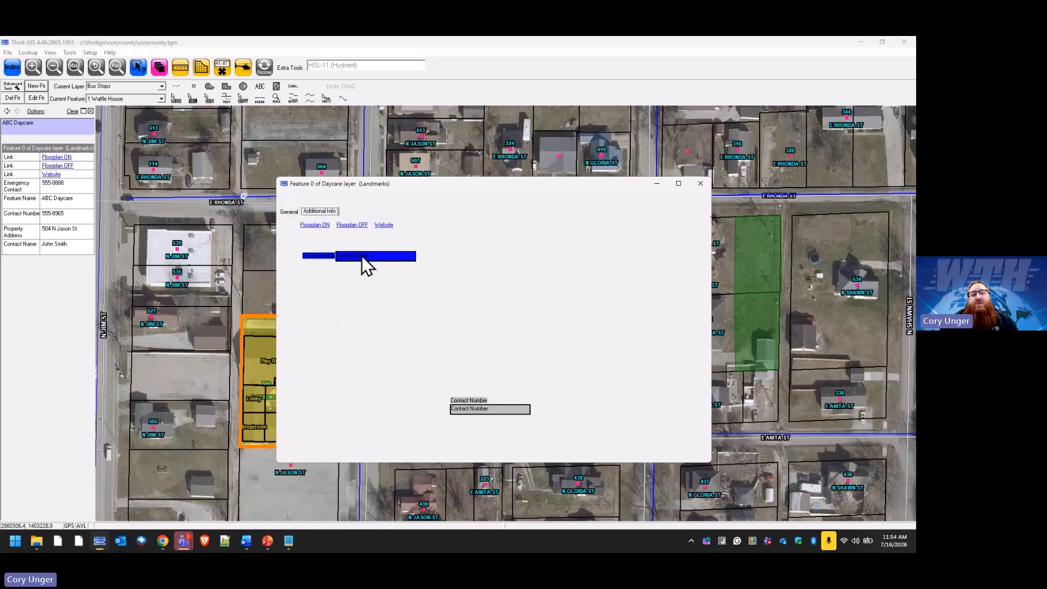
drag(487, 404, 365, 281)
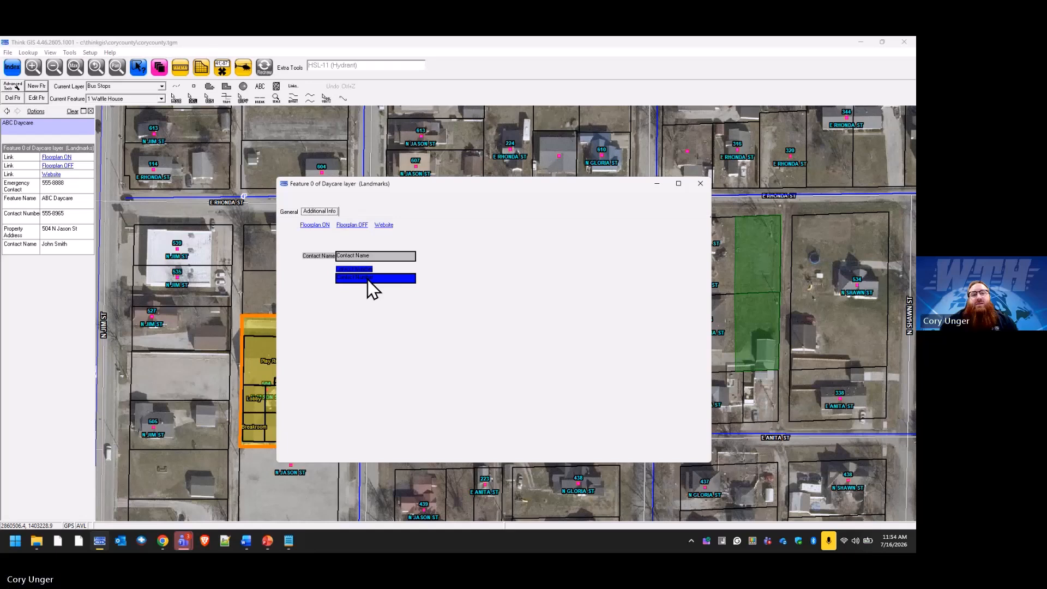
click(365, 316)
Set the Contact Number field's label alignment to Left of Field.
right_click(352, 284)
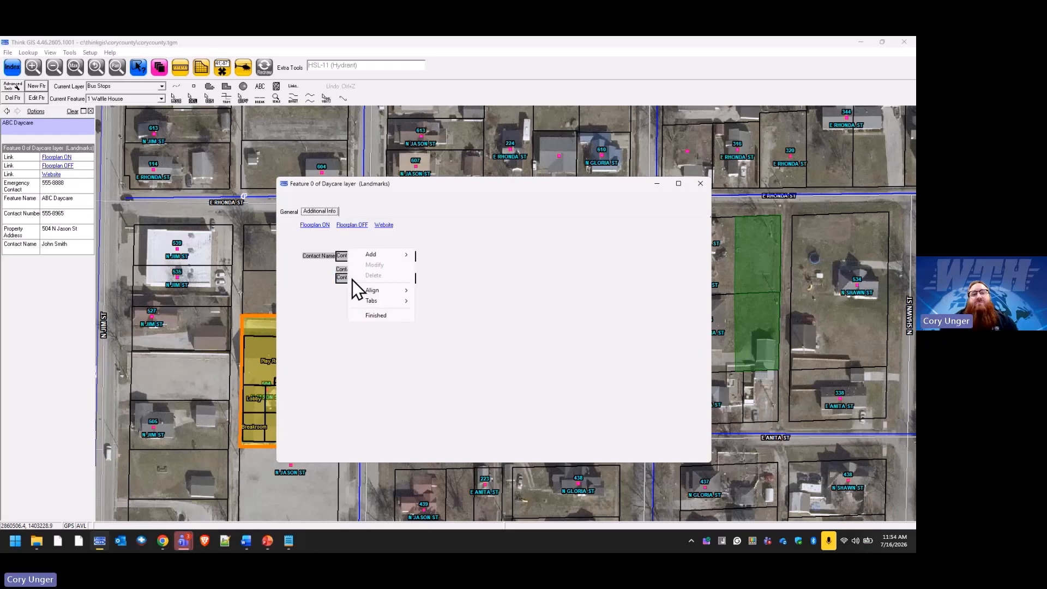
click(342, 280)
right_click(336, 277)
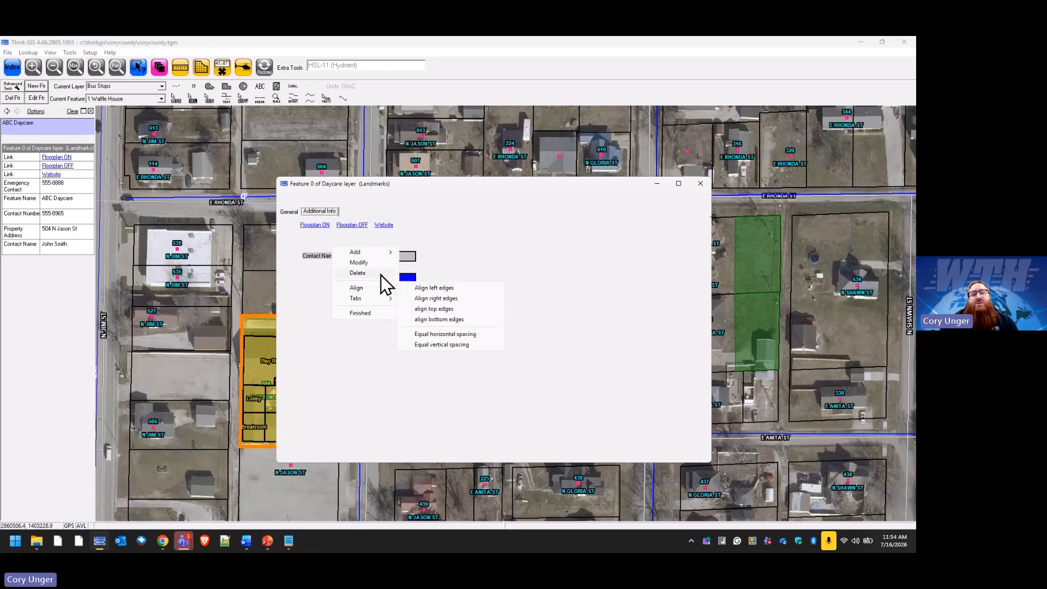
click(360, 263)
click(472, 283)
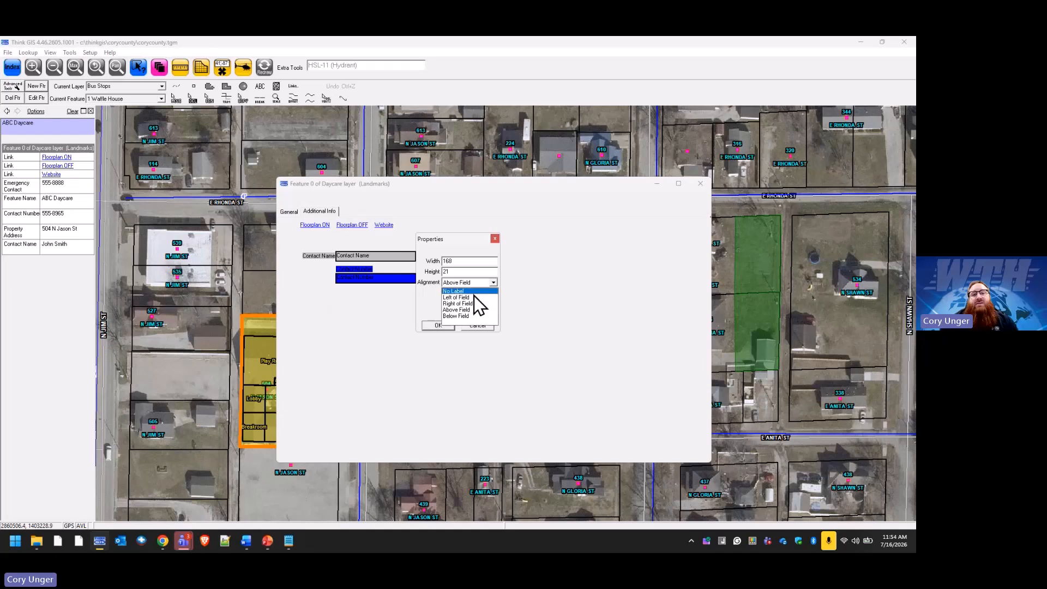
click(473, 297)
click(450, 327)
click(372, 303)
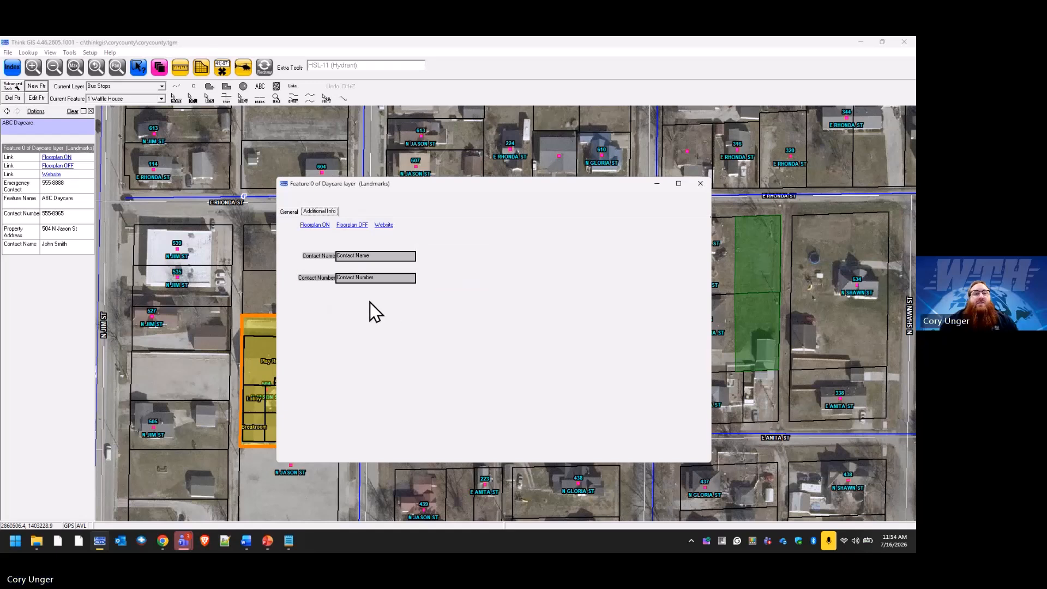
Finish editing the Daycare form and save the layout changes.
right_click(576, 365)
click(594, 399)
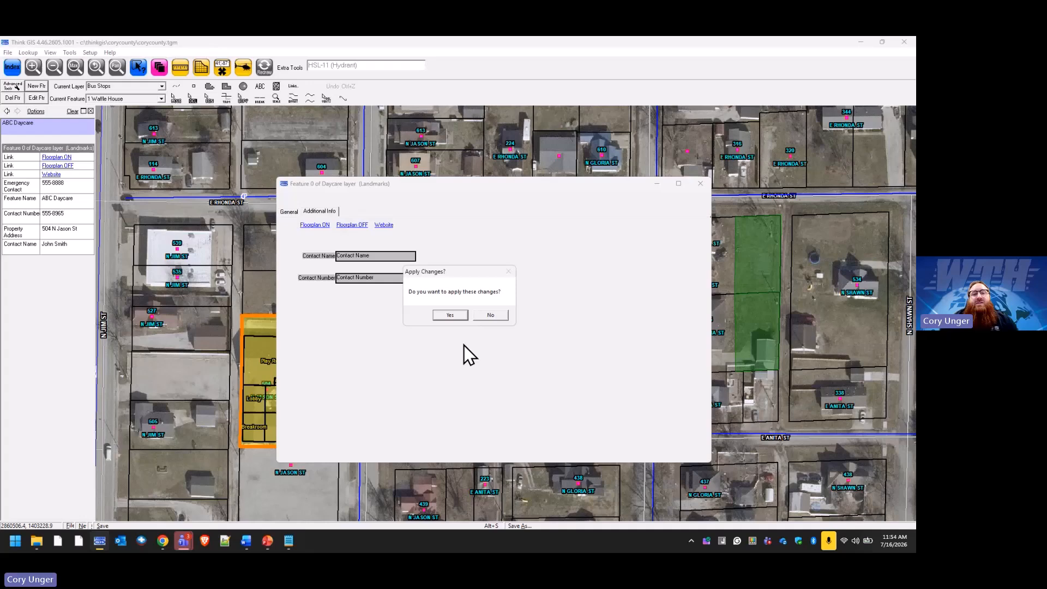
click(449, 316)
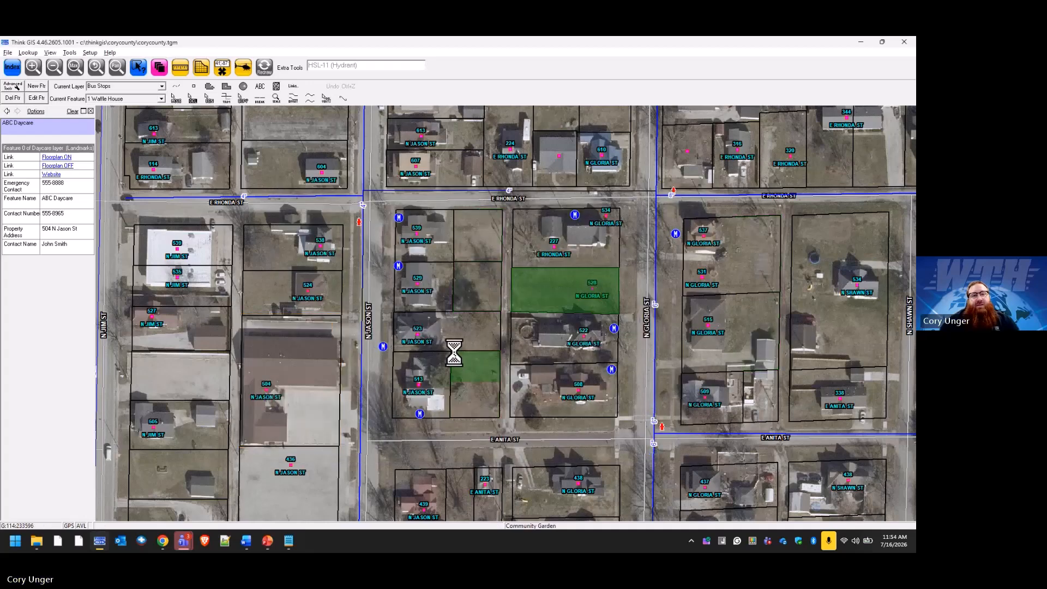
Identify ABC Daycare on the map and expand its Additional Info and General attribute sections.
click(329, 323)
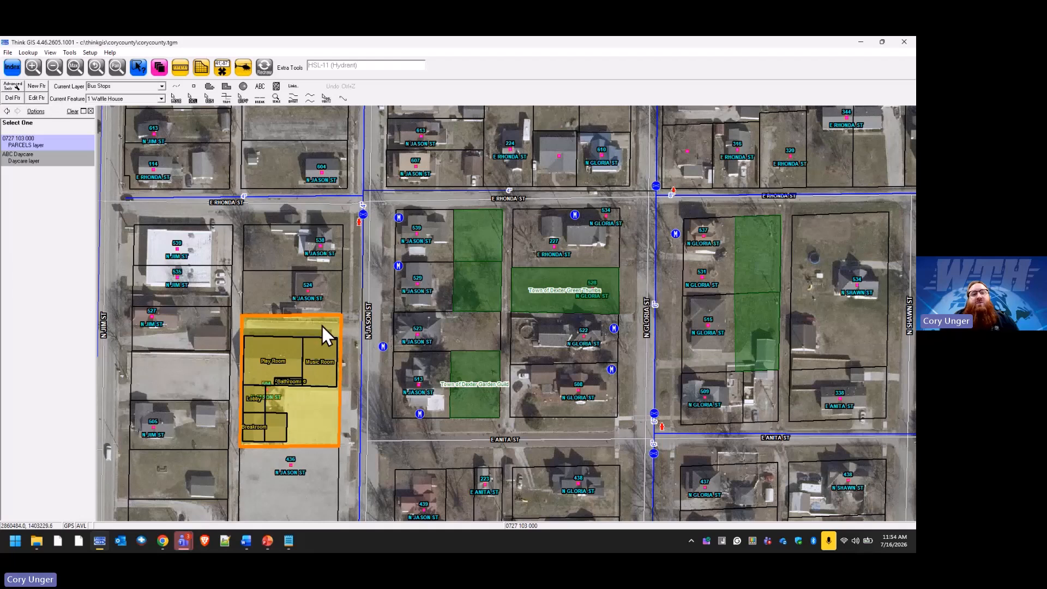
click(48, 158)
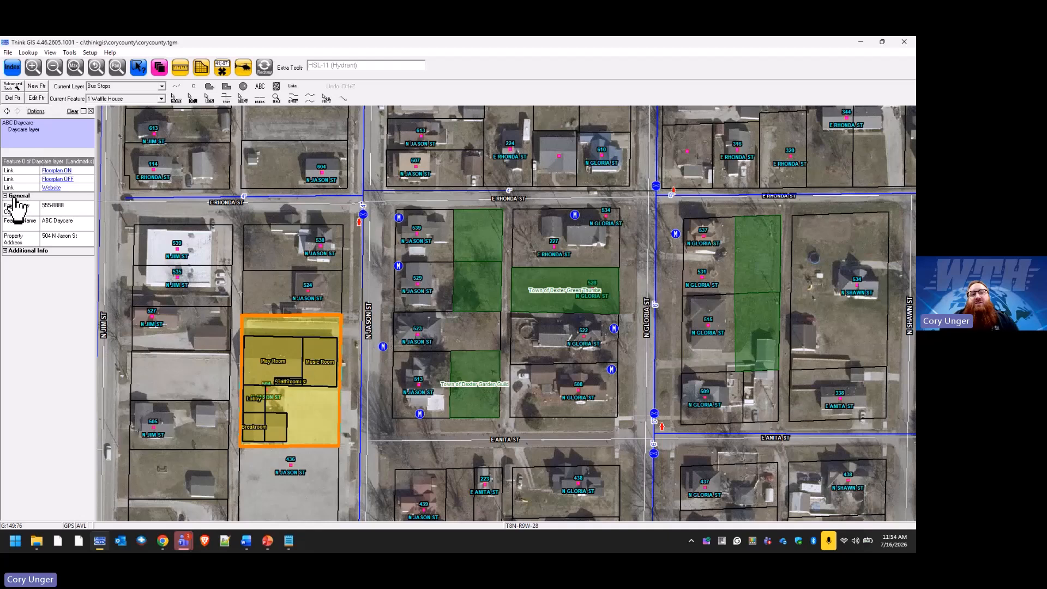
click(5, 251)
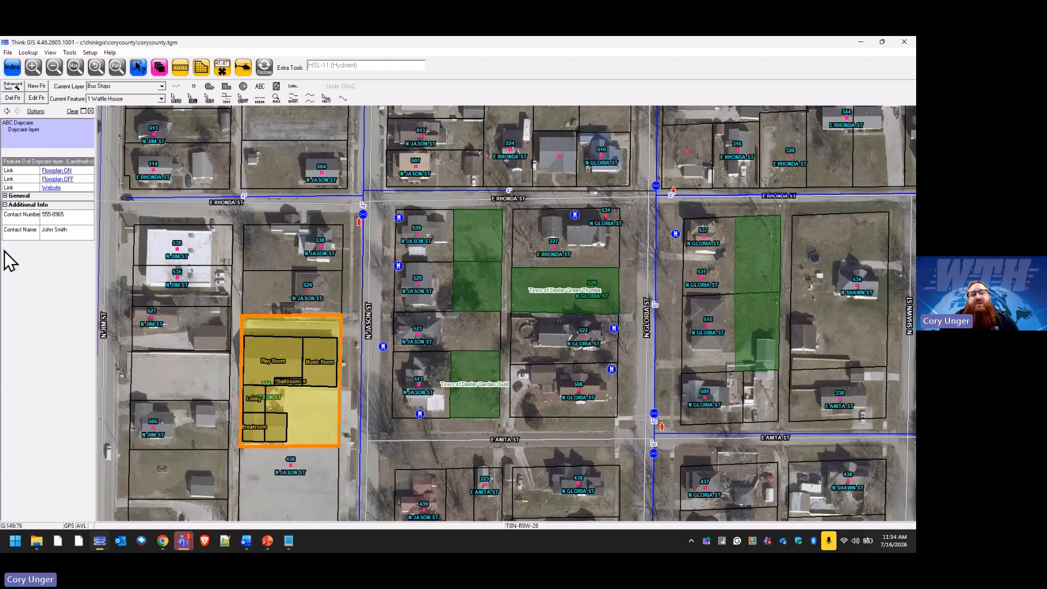
click(5, 196)
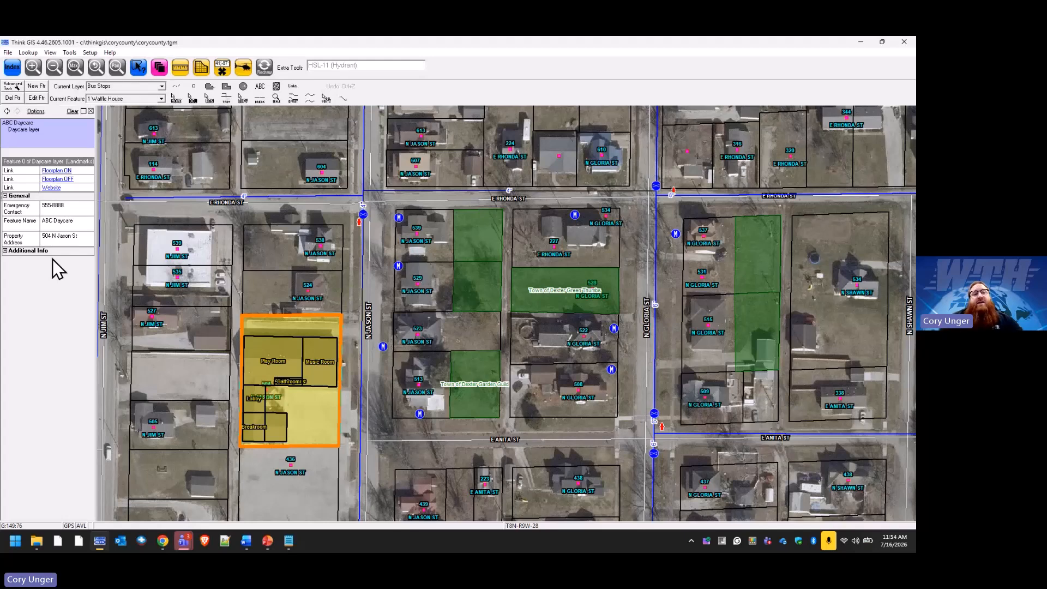
double_click(36, 162)
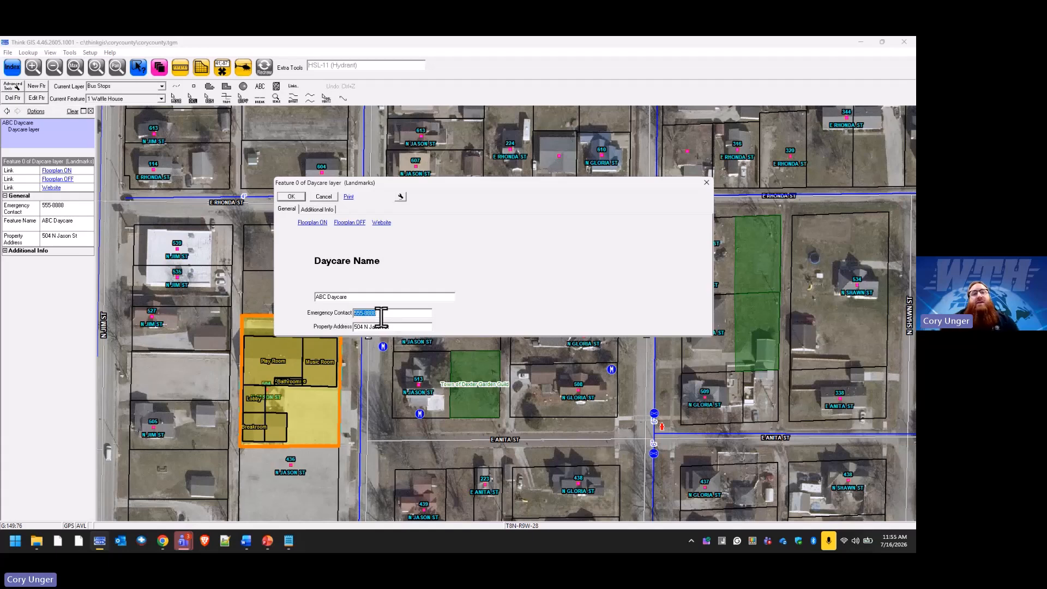
click(325, 209)
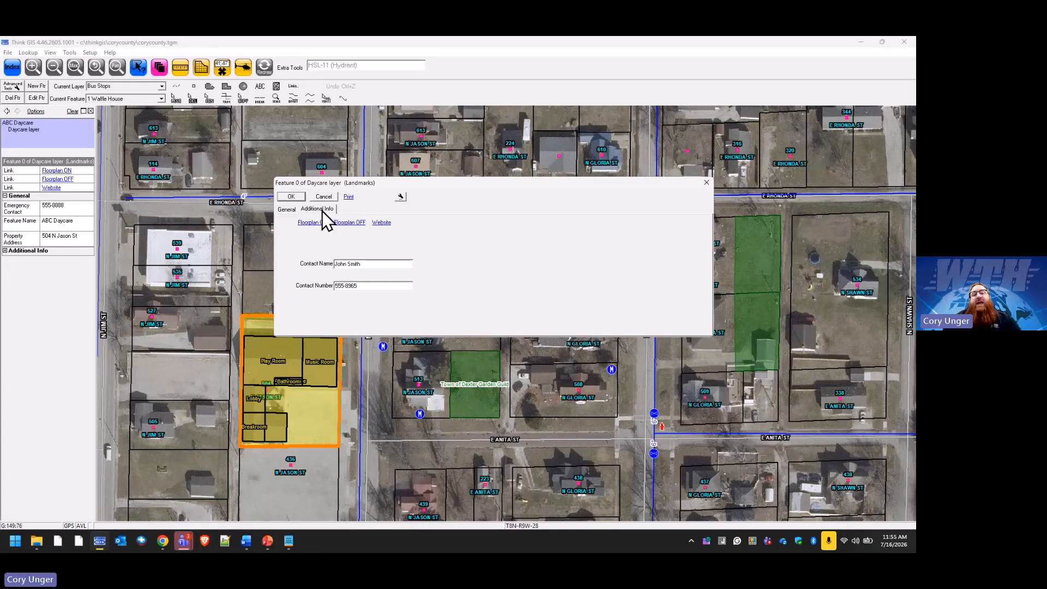
click(289, 209)
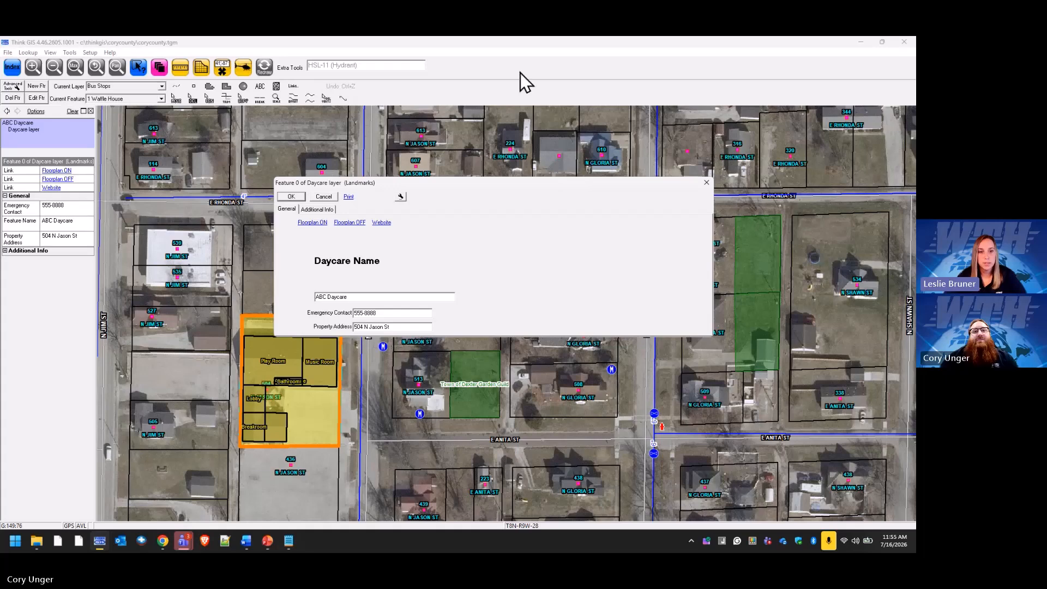
click(324, 197)
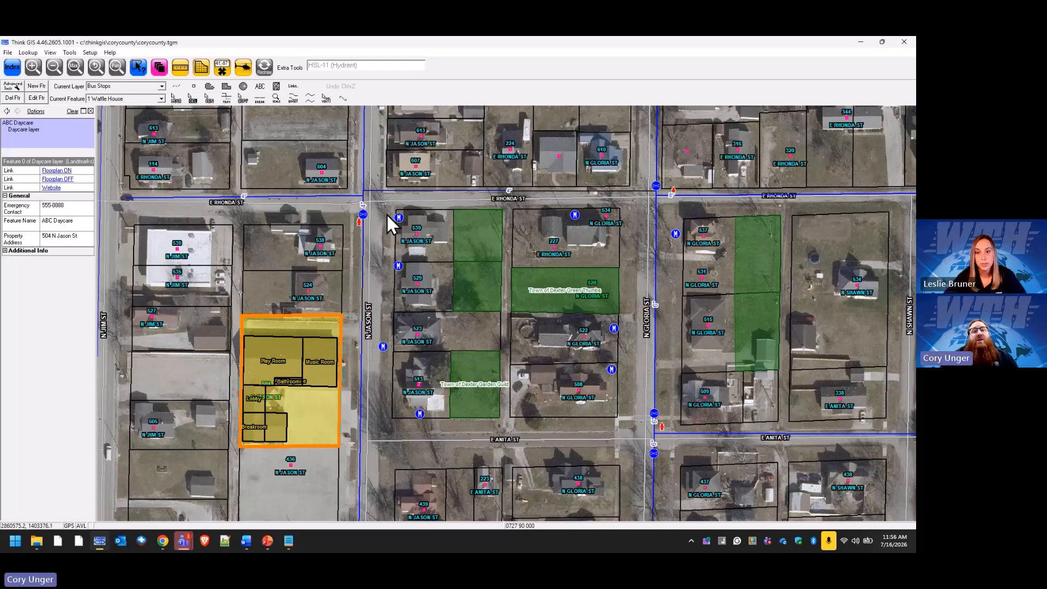
In Layer Settings, move Water Valves into Water Layers below Water Meters.
click(159, 67)
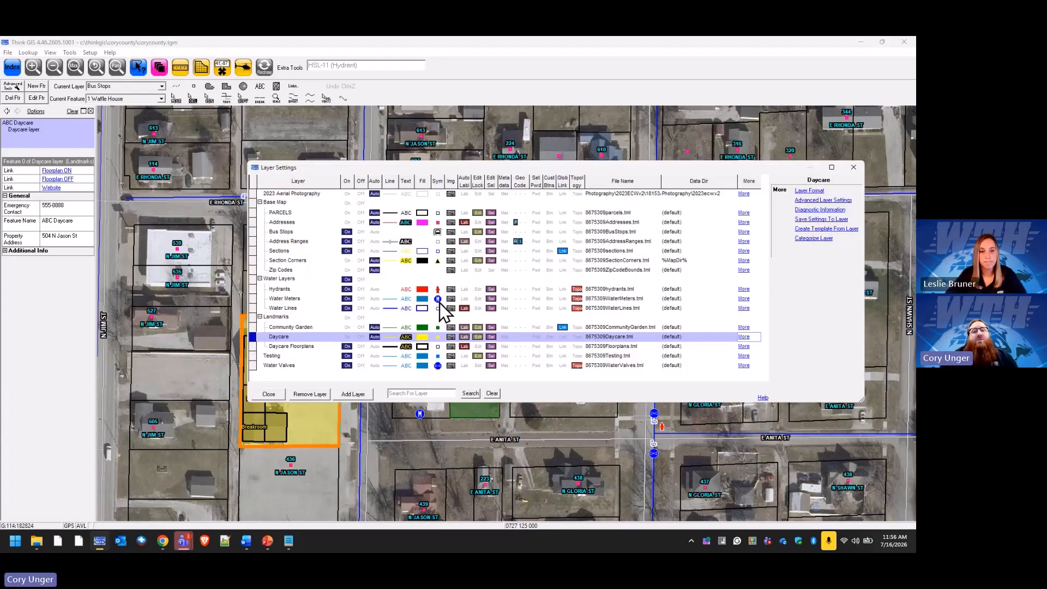
click(438, 299)
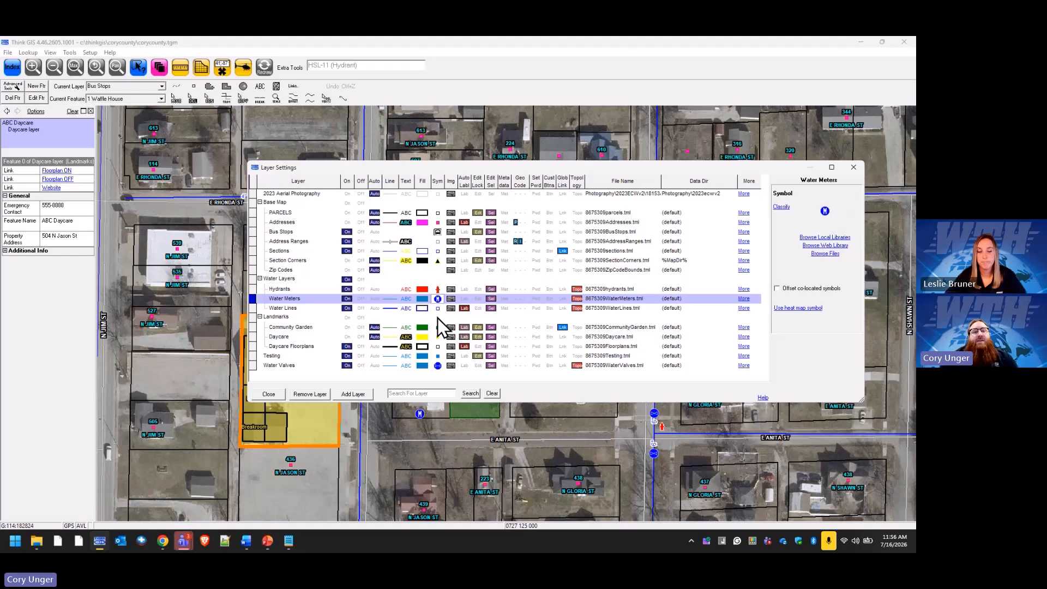
drag(254, 368, 283, 310)
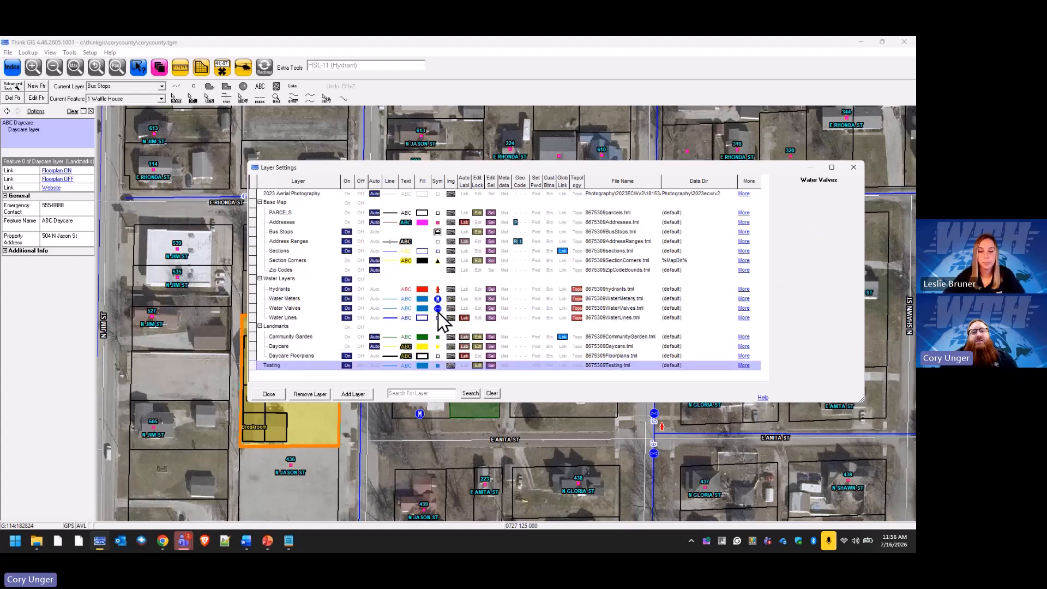
Review the symbol options for Water Valves, Water Lines and then Hydrants.
click(437, 309)
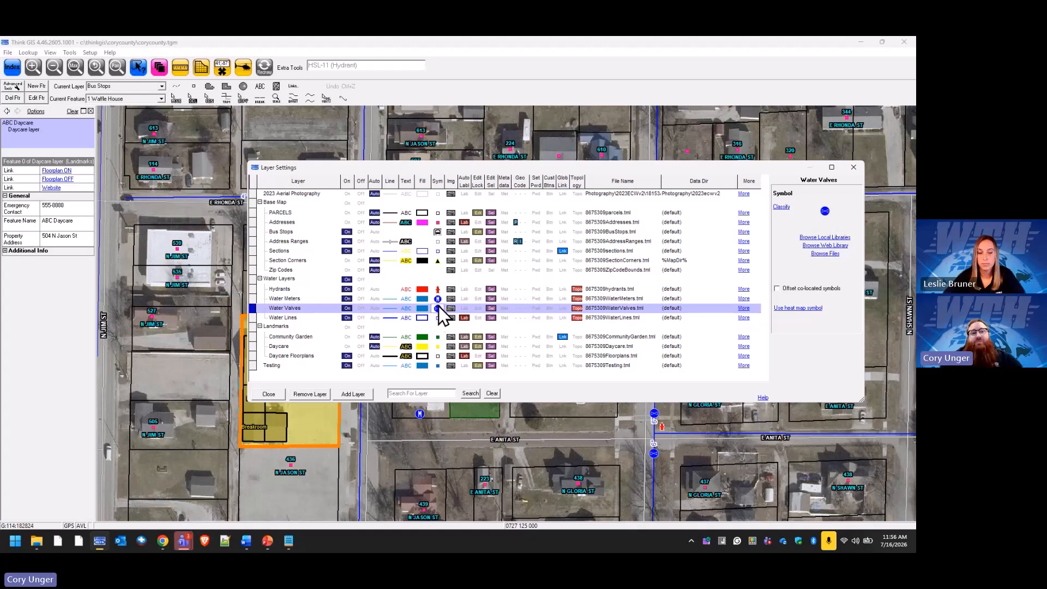
click(439, 317)
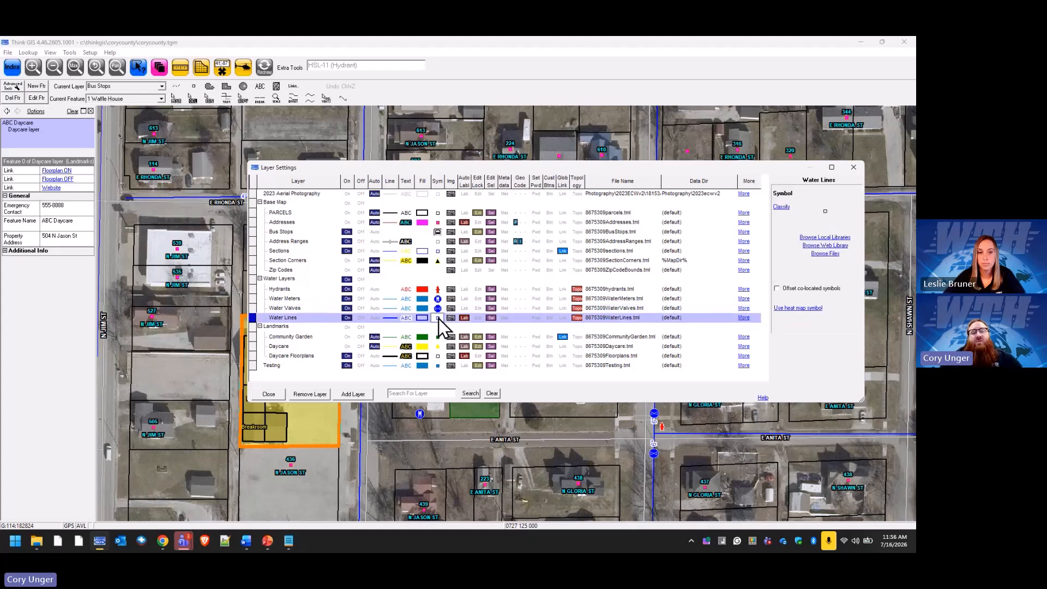
click(437, 290)
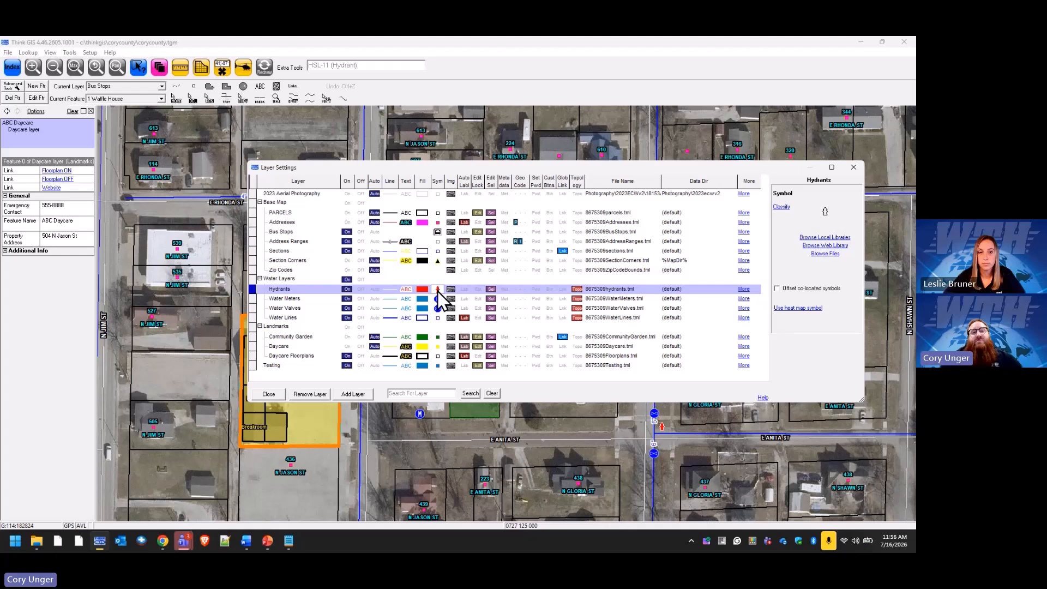
click(833, 238)
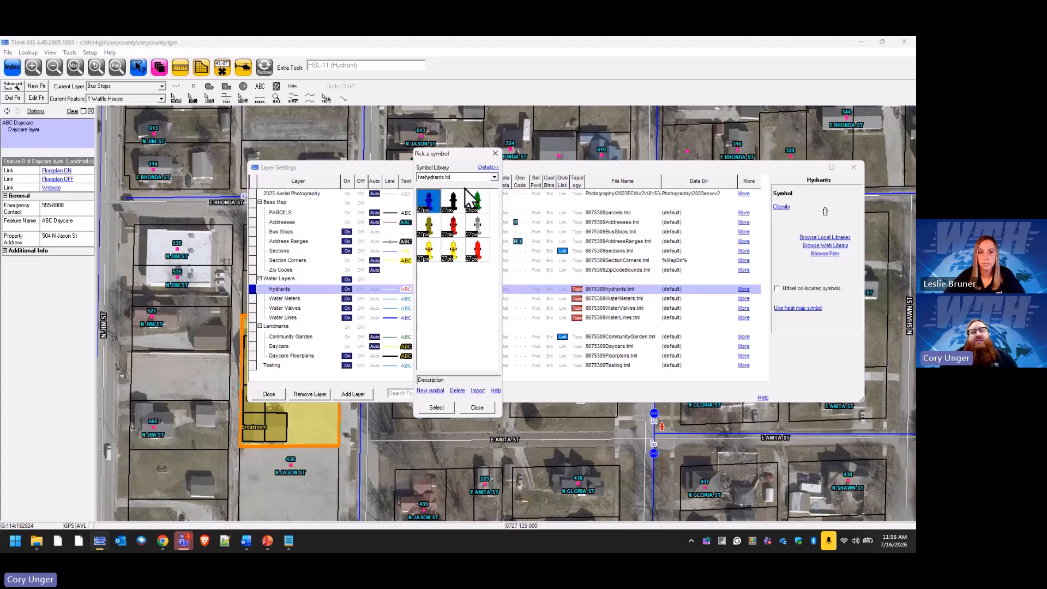
click(496, 178)
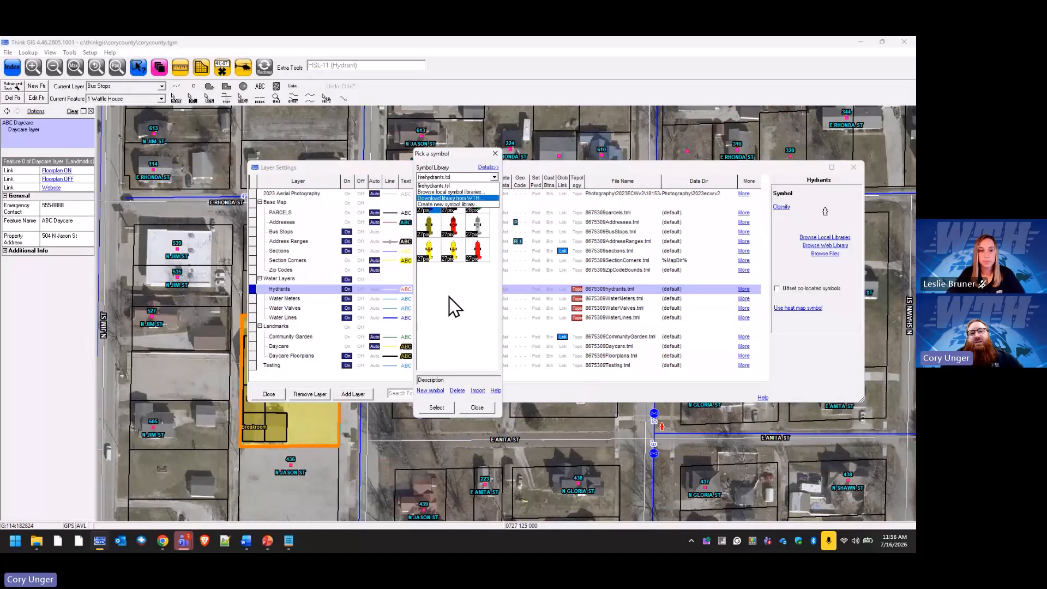
click(459, 191)
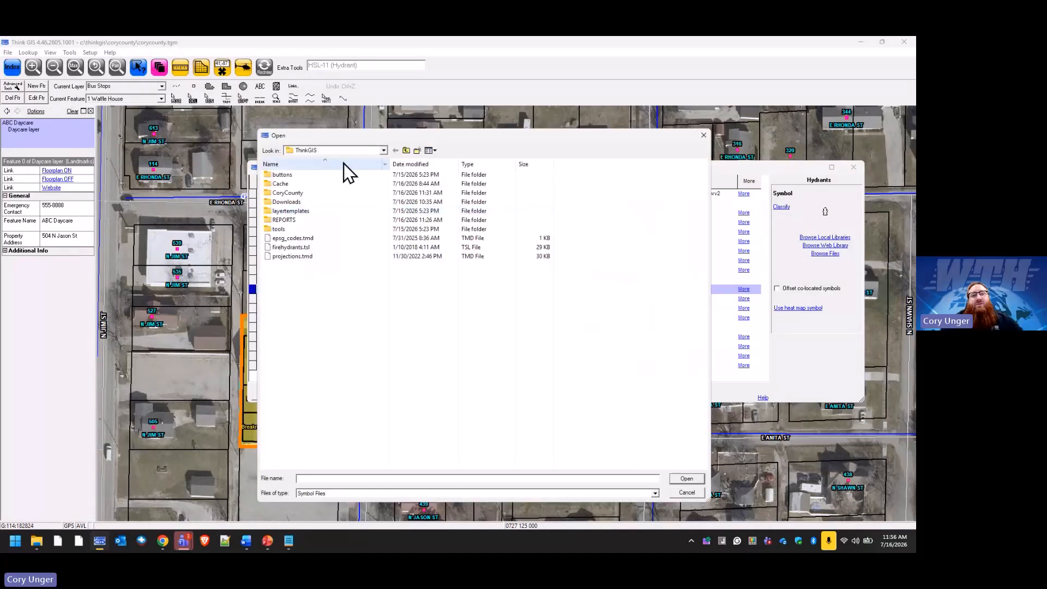
click(406, 150)
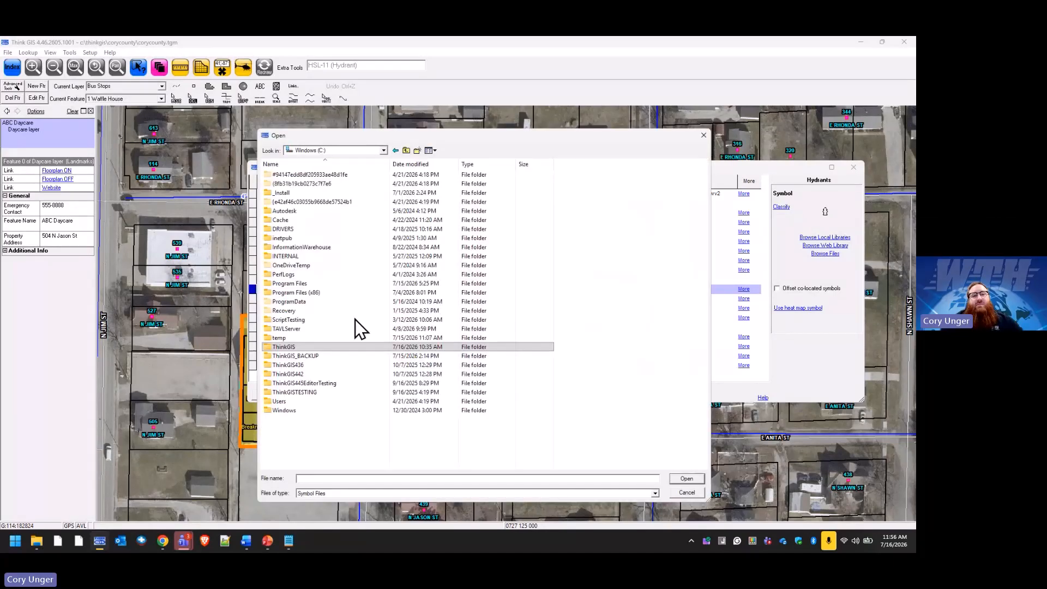
double_click(295, 356)
scroll(349, 387, down, 5)
scroll(347, 385, down, 5)
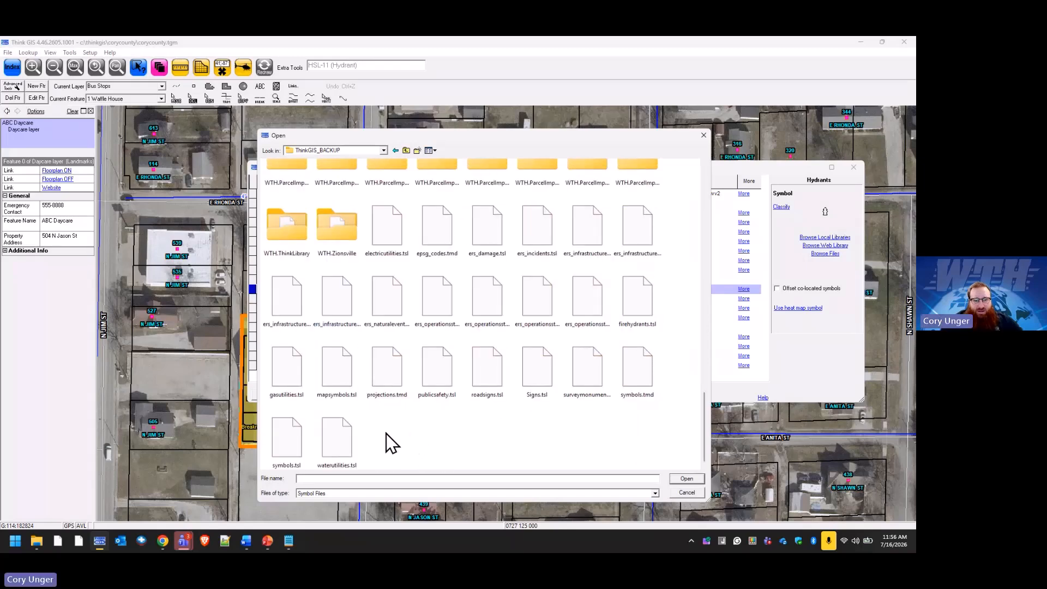
click(349, 381)
click(685, 478)
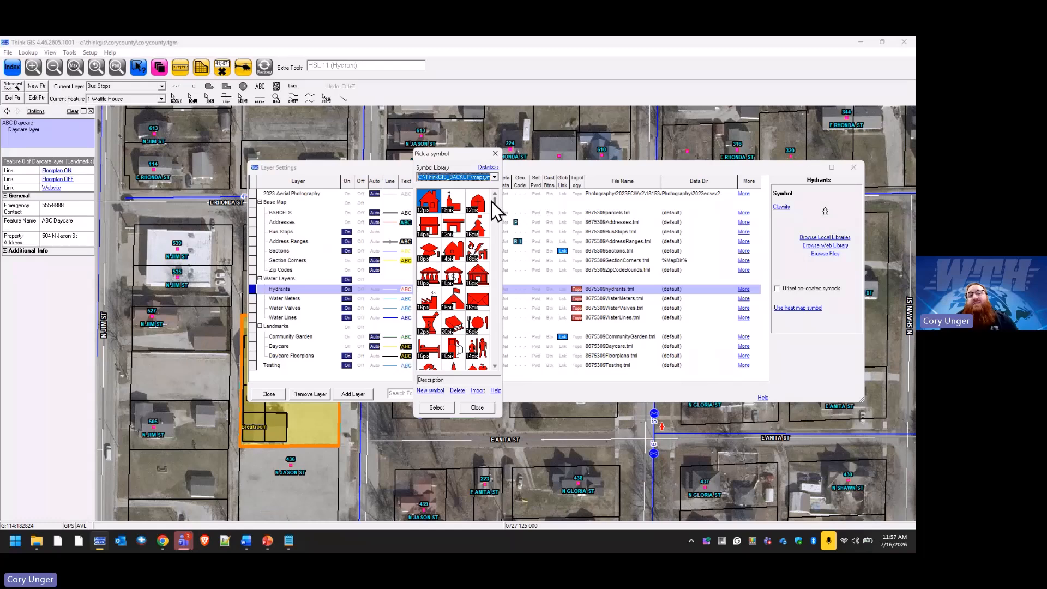
drag(496, 202, 490, 346)
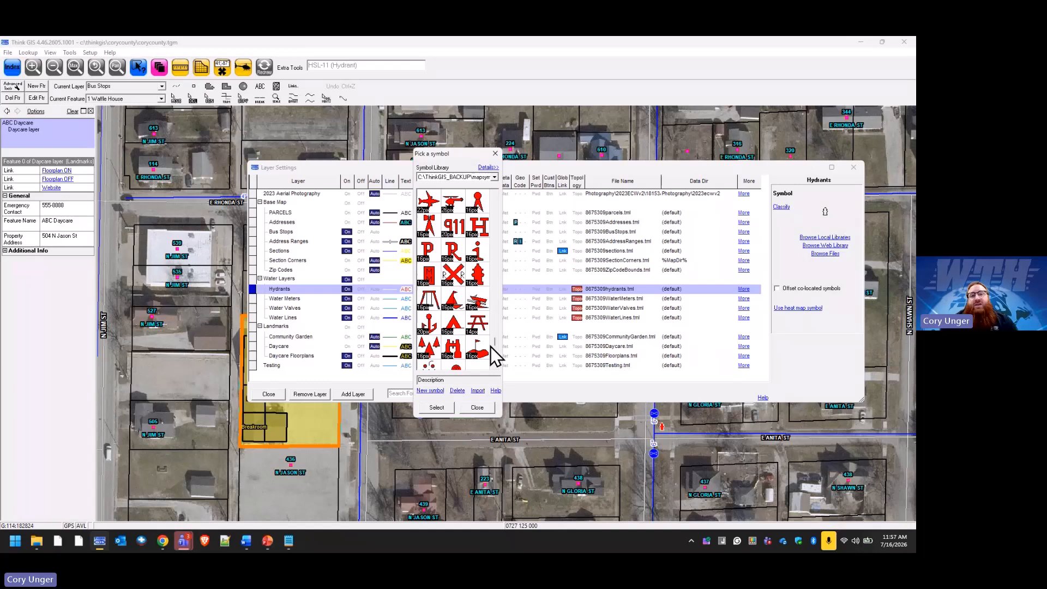
click(496, 154)
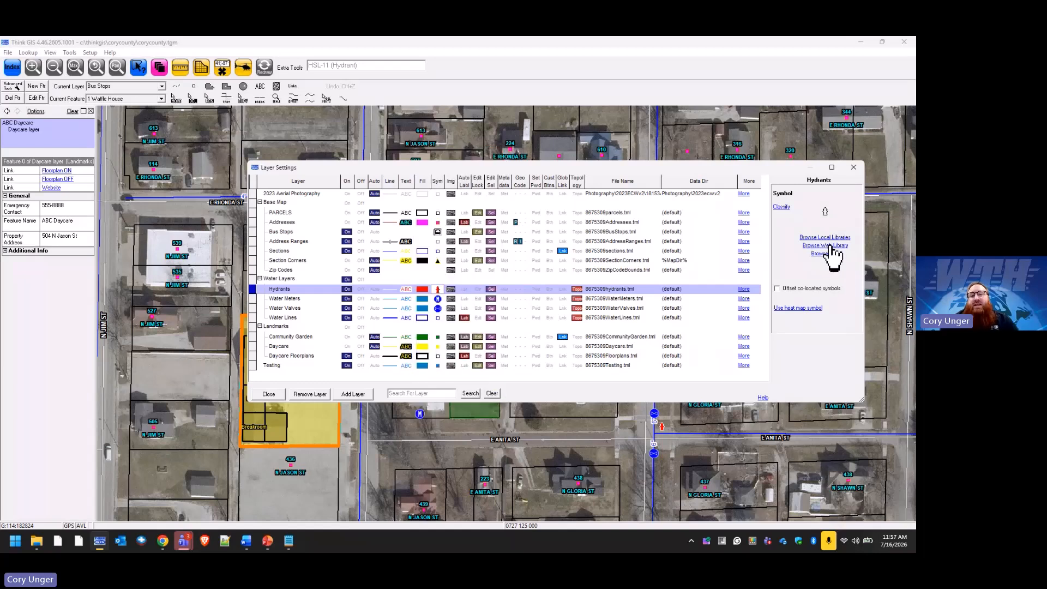
For Water Meters, browse the WTH web library to the Water_Utilities > Meter folder.
click(438, 300)
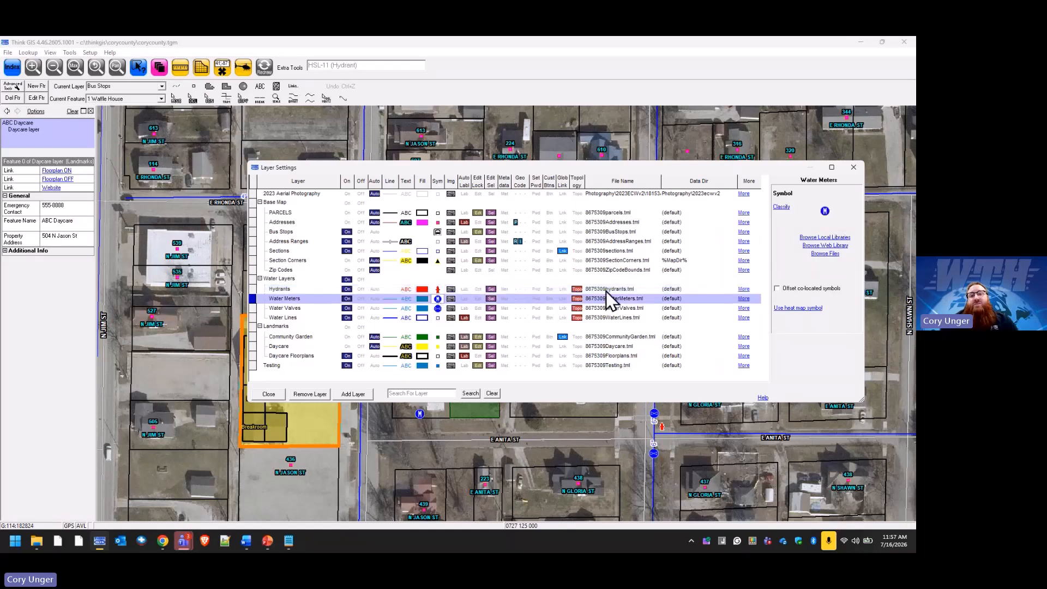
click(837, 246)
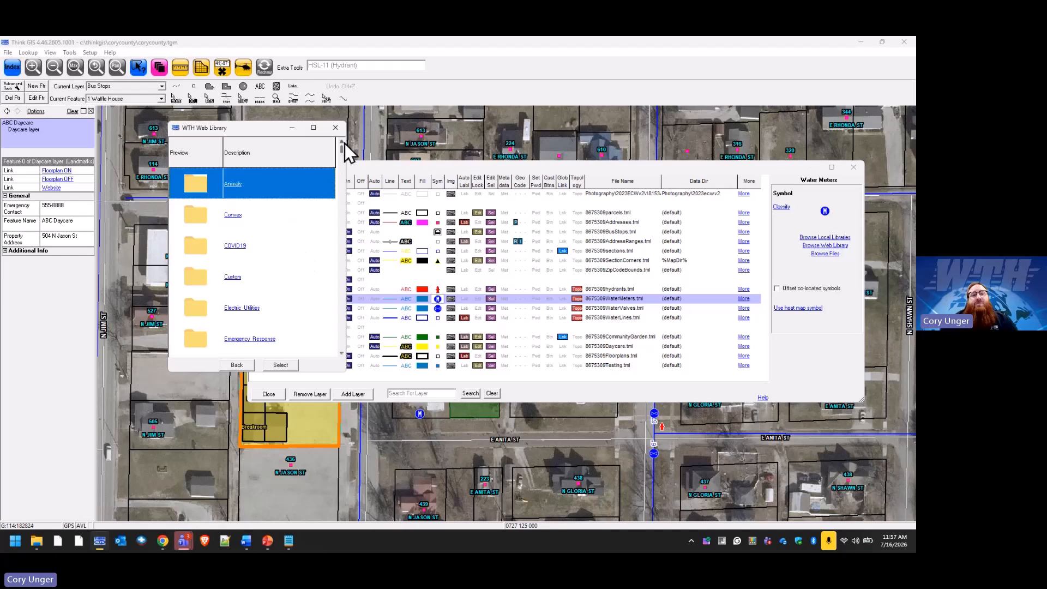
drag(342, 148, 342, 325)
double_click(253, 276)
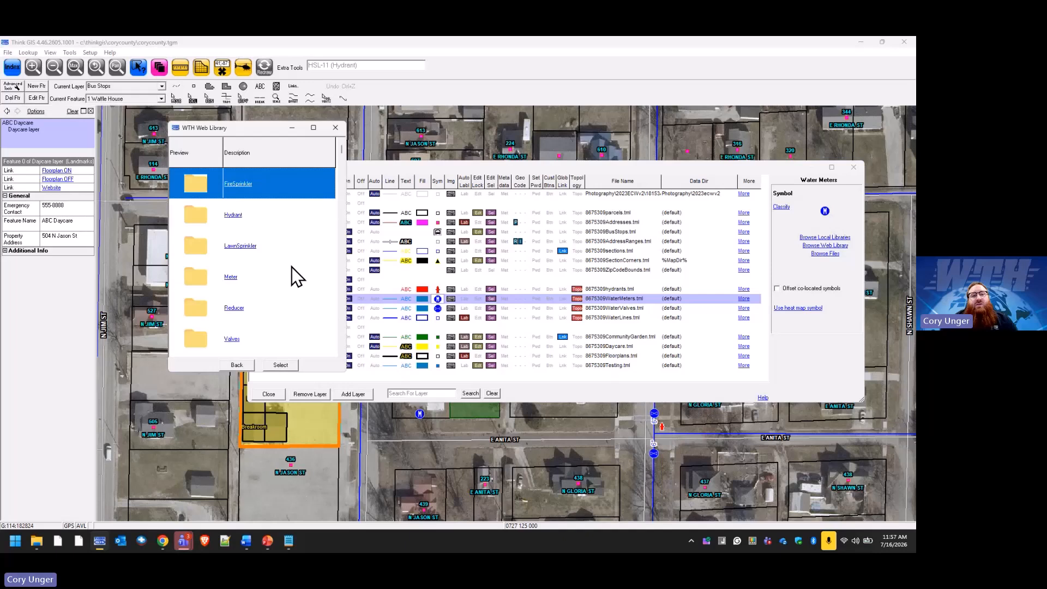
click(231, 278)
double_click(231, 278)
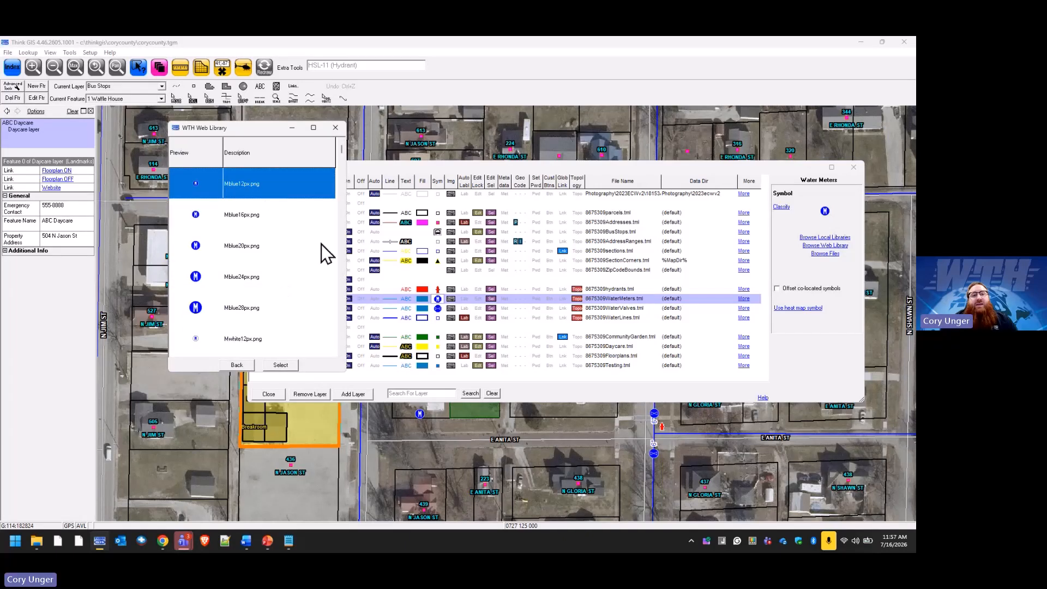
Apply Mblue28px.png as the Water Meters symbol and close Layer Settings.
drag(343, 154, 336, 348)
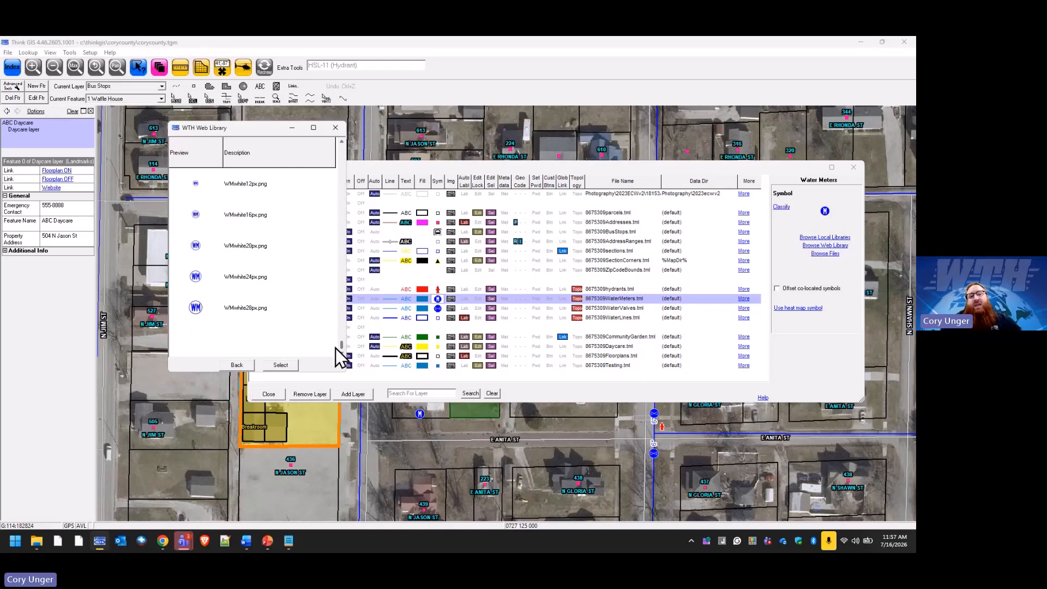
drag(338, 345, 345, 334)
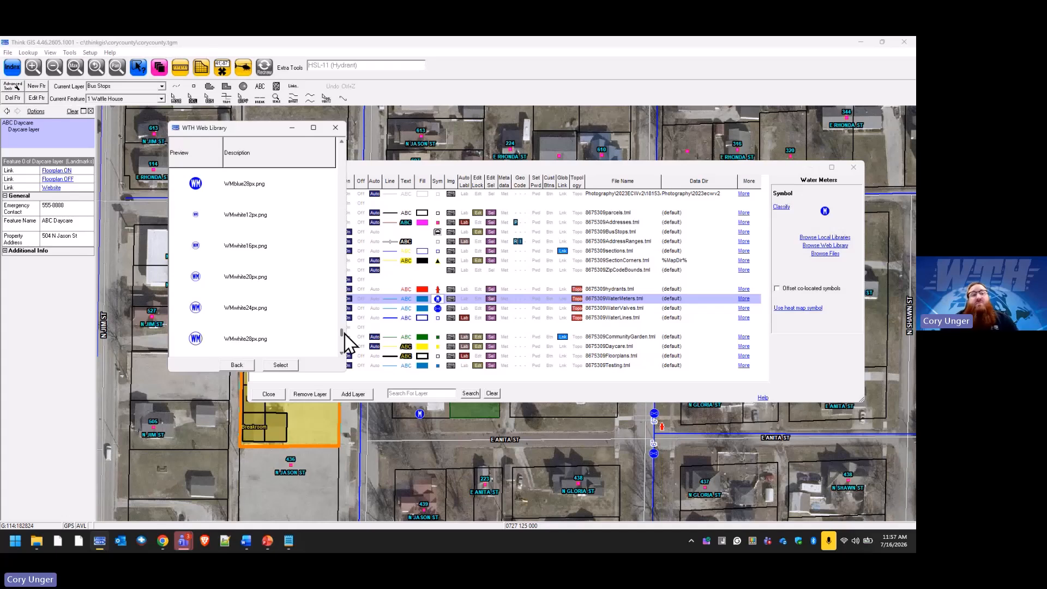
drag(345, 334, 342, 164)
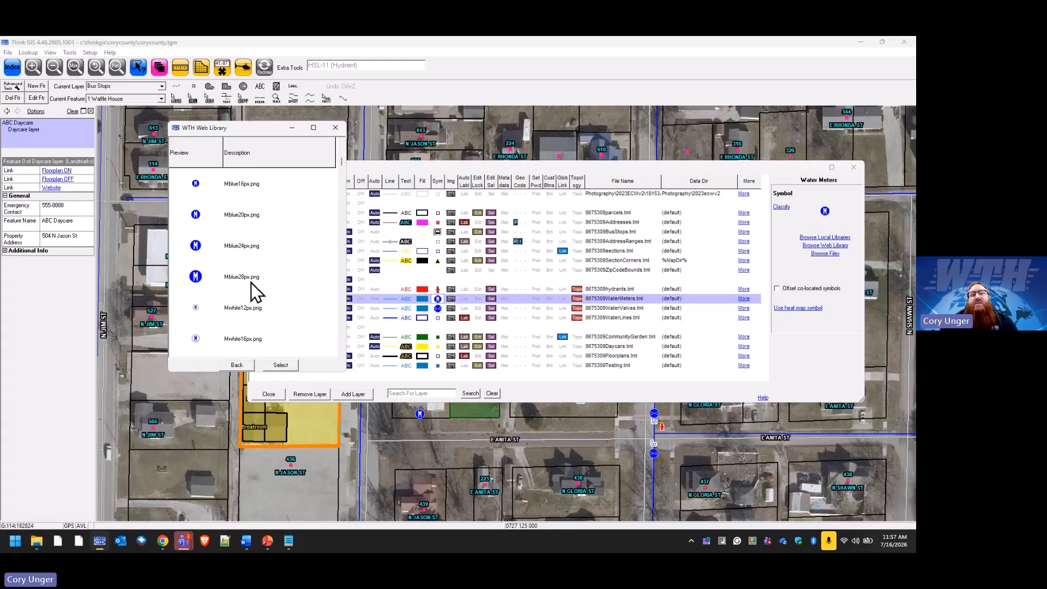
click(236, 279)
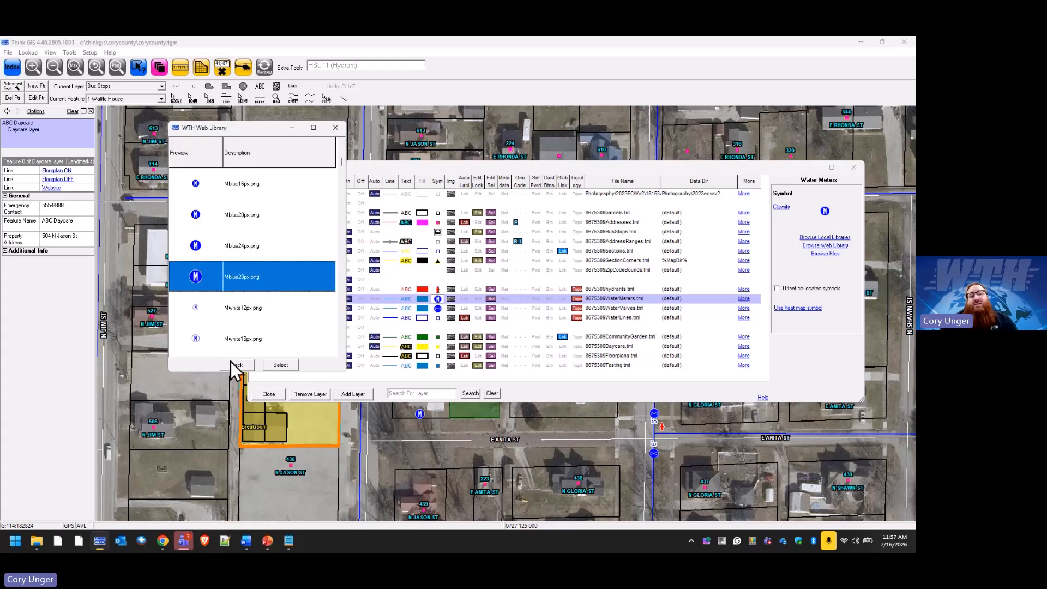
click(281, 366)
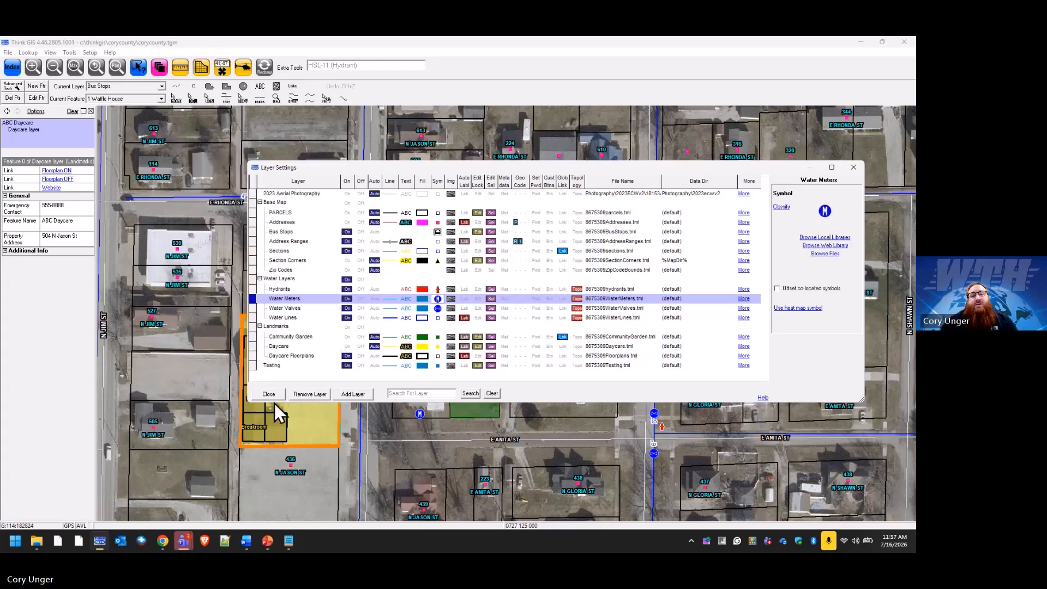
click(275, 397)
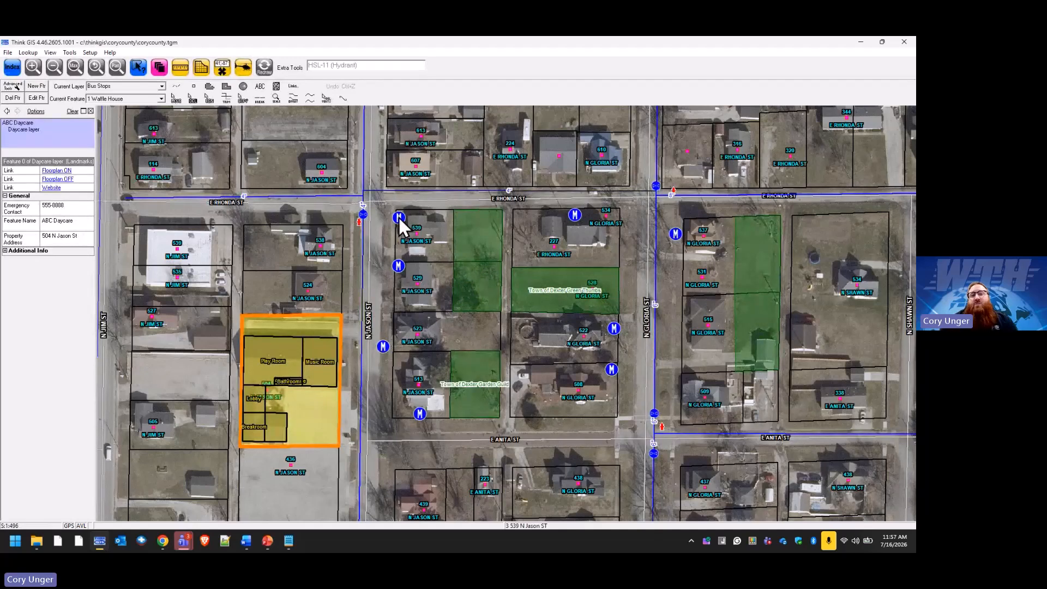
Replace the Water Meters symbol with Mblue16px.png from the WTH library's Water Utilities > Meter folder.
click(158, 67)
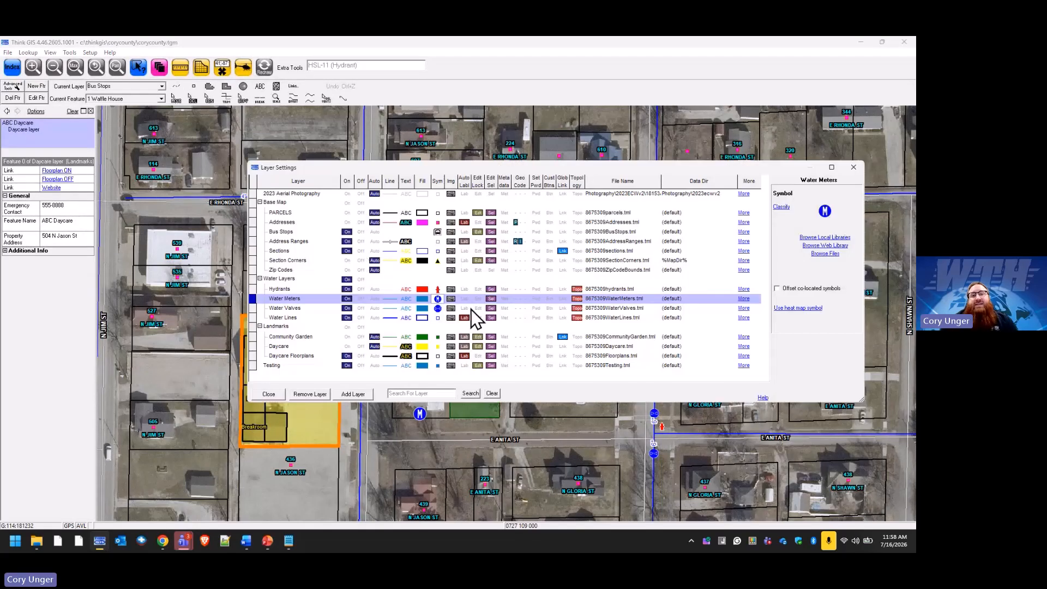
click(439, 299)
click(835, 246)
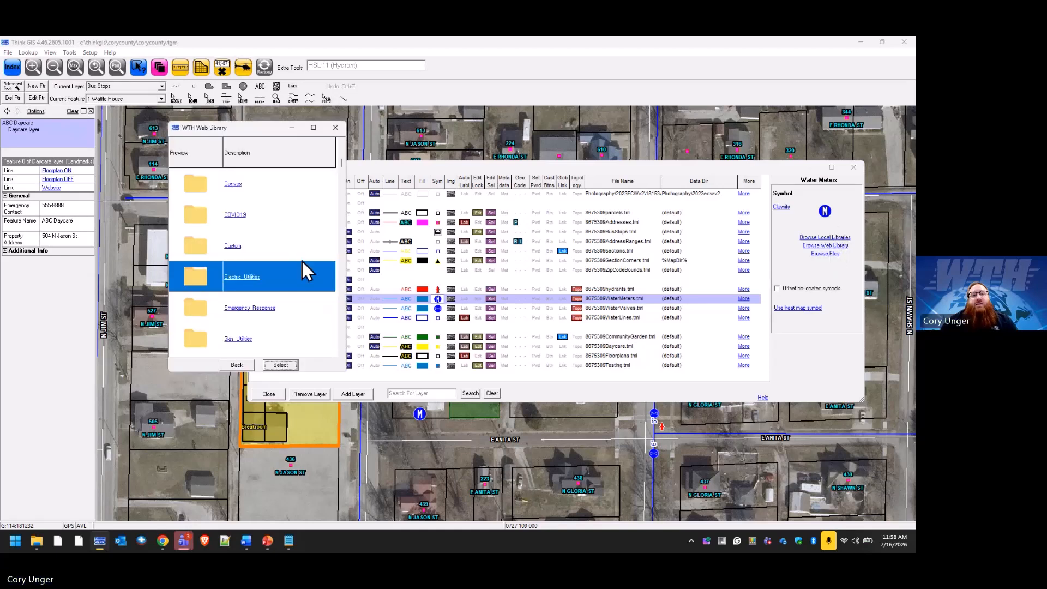
drag(341, 174, 338, 332)
click(256, 240)
double_click(256, 240)
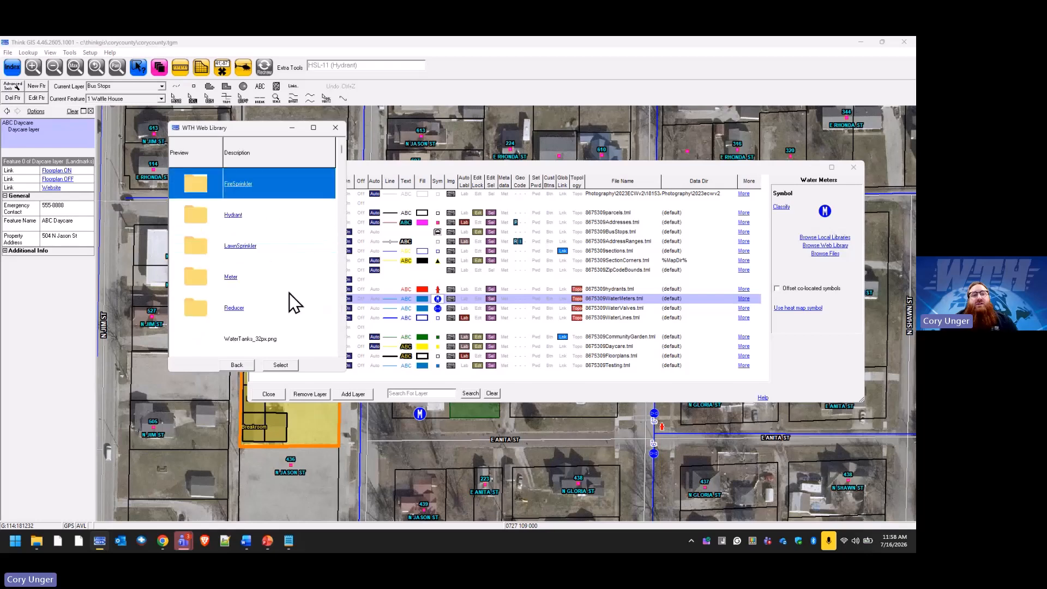
double_click(257, 277)
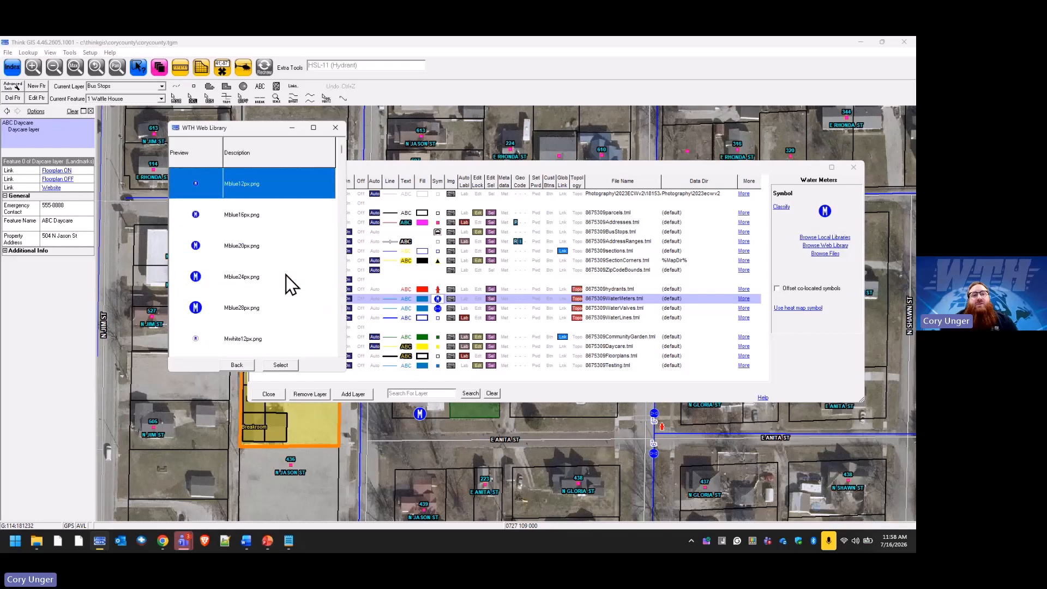
click(260, 221)
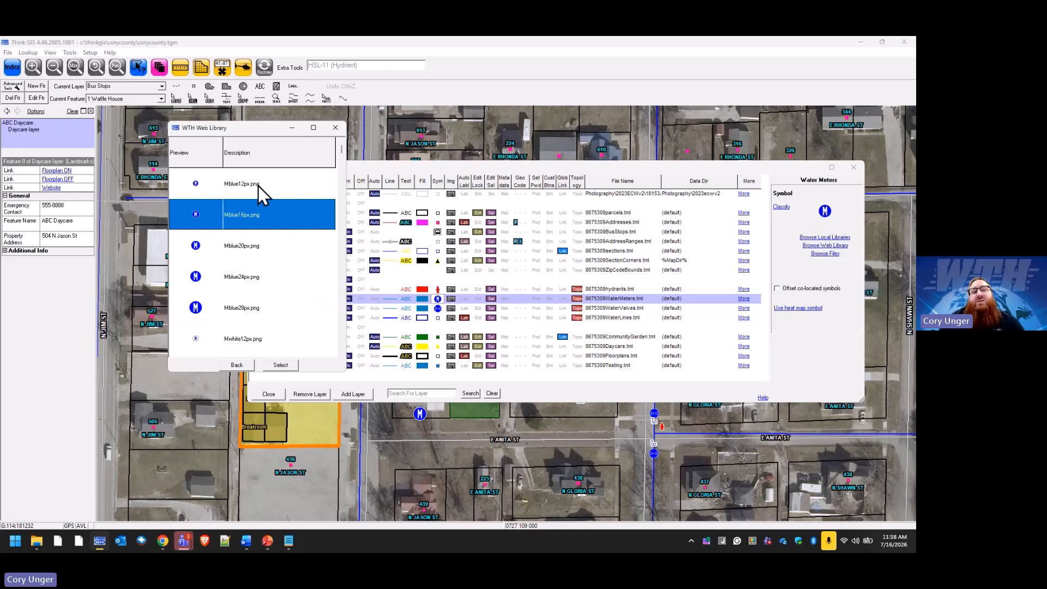
click(281, 365)
Close Layer Settings to show the smaller M meter symbols, then switch to PowerPoint.
click(273, 393)
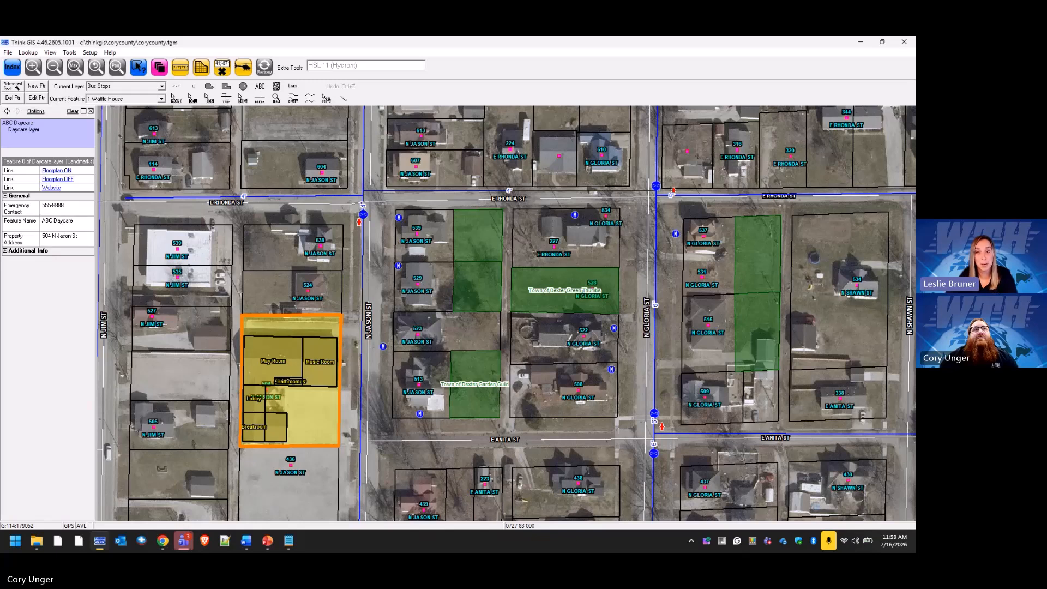
key(alt+Tab)
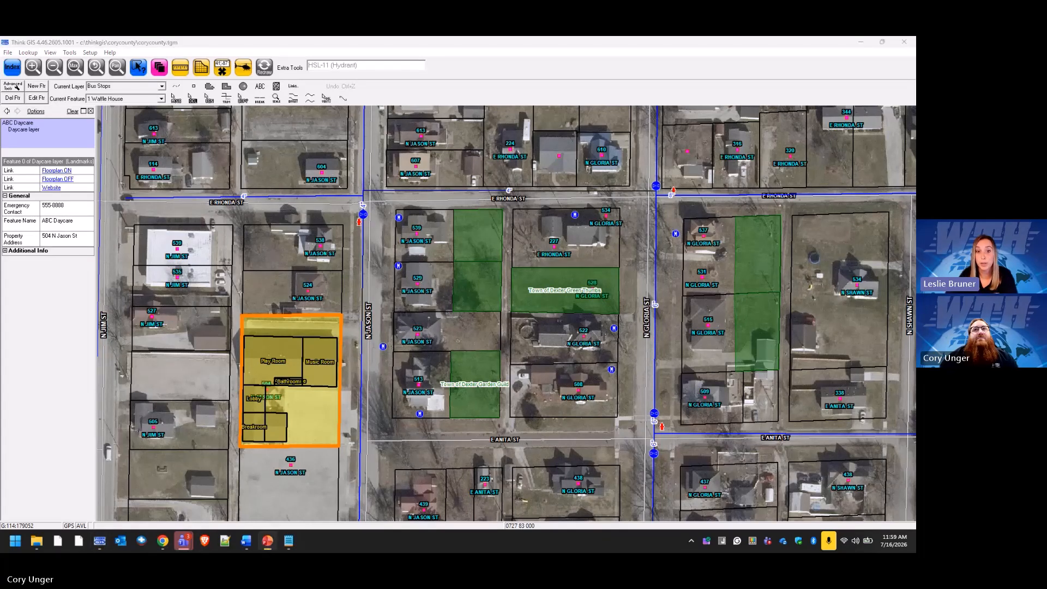